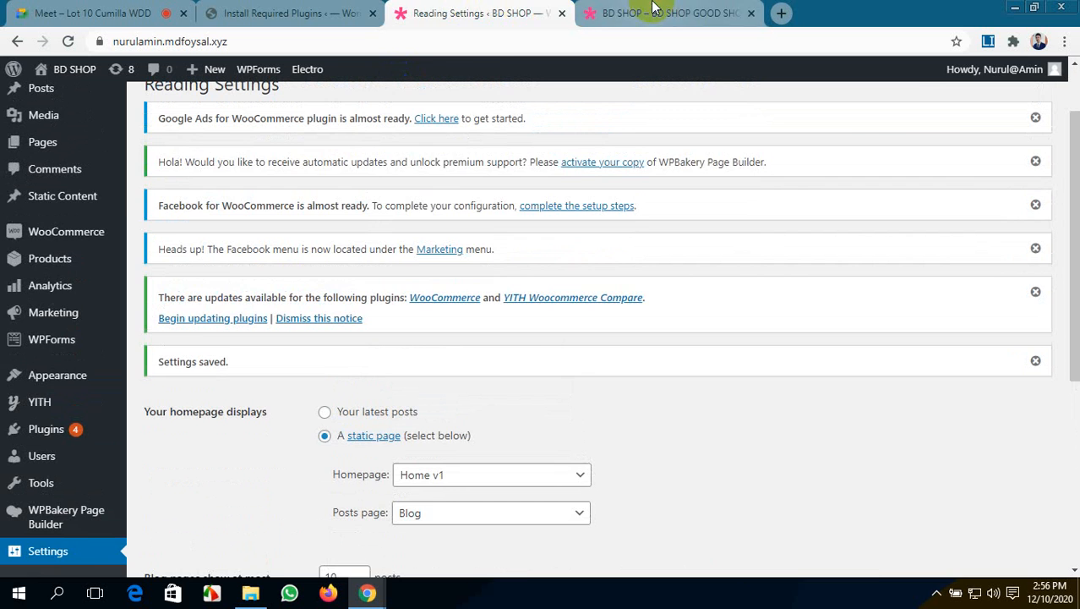
# - Open the installed plugins list on the other WordPress site, where the required plugins were just installed
pyautogui.click(658, 8)
pyautogui.click(319, 9)
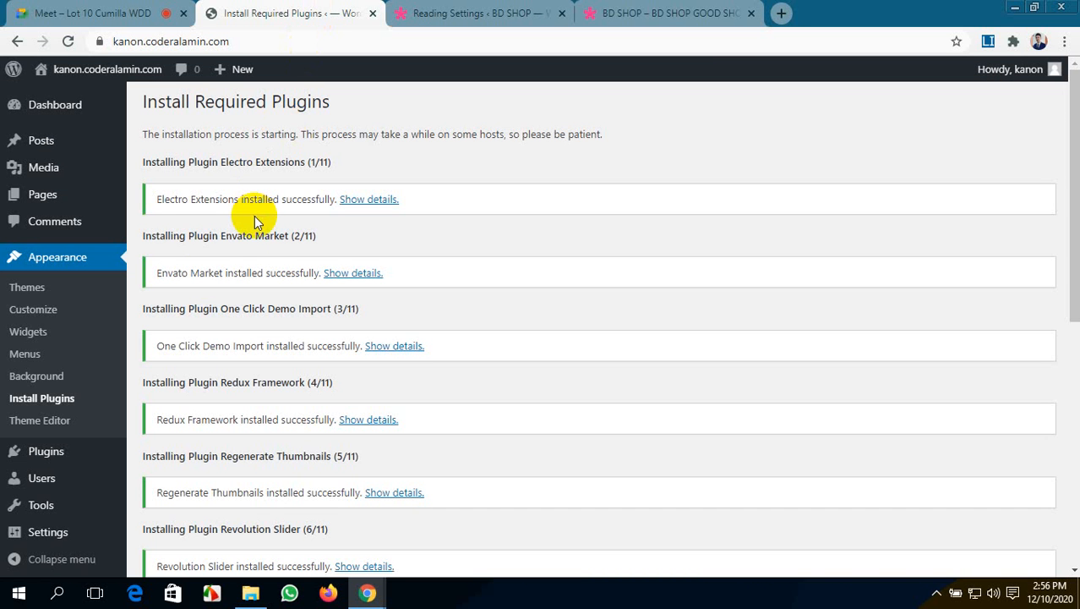
pyautogui.click(36, 456)
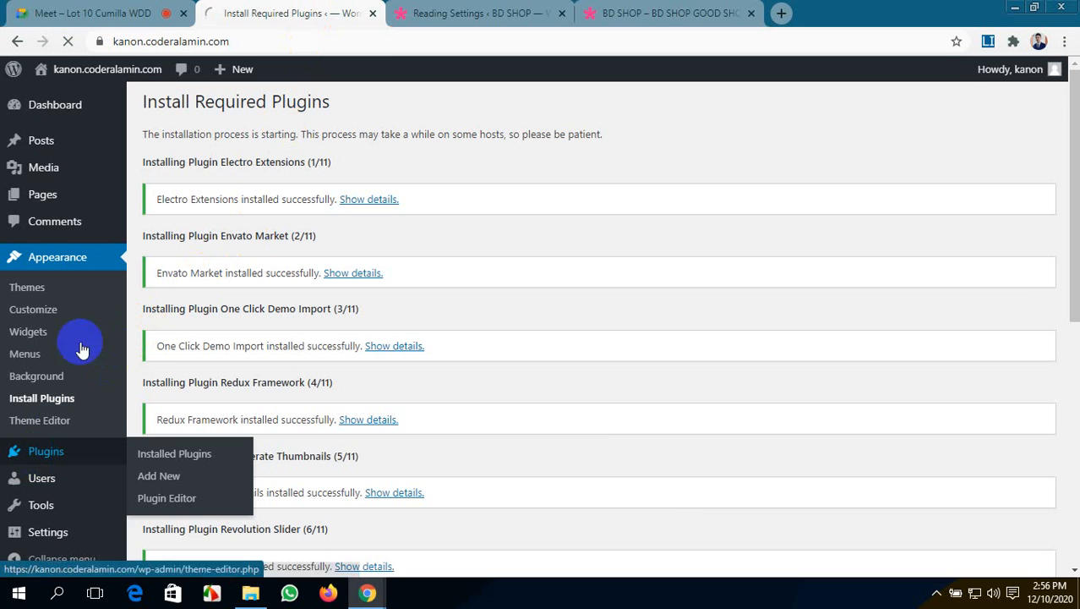
# - Open the Menus management page in the BD SHOP admin
pyautogui.click(493, 10)
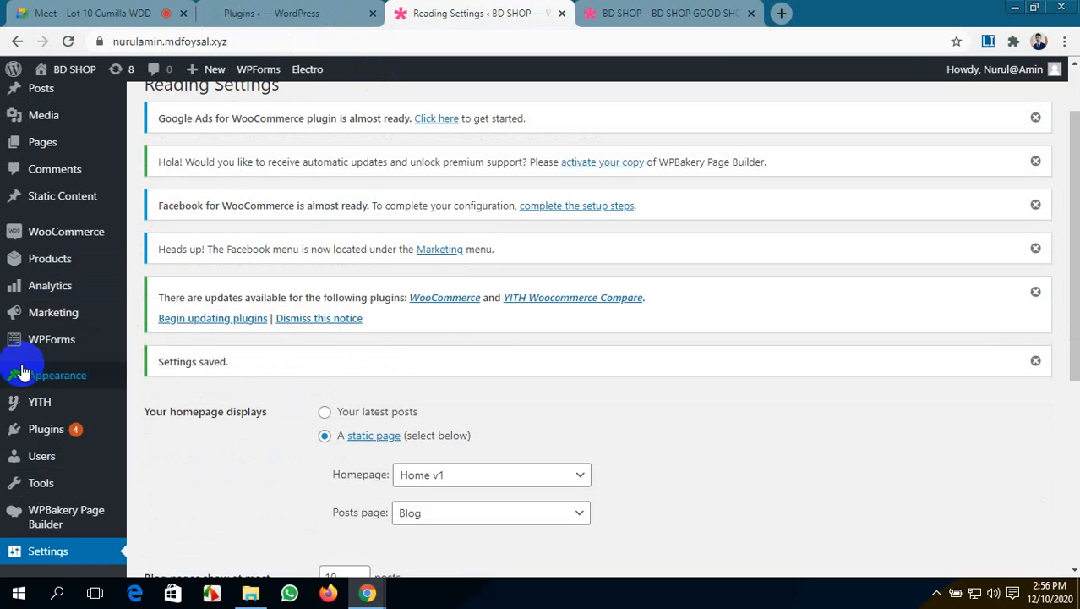
pyautogui.moveTo(19, 370)
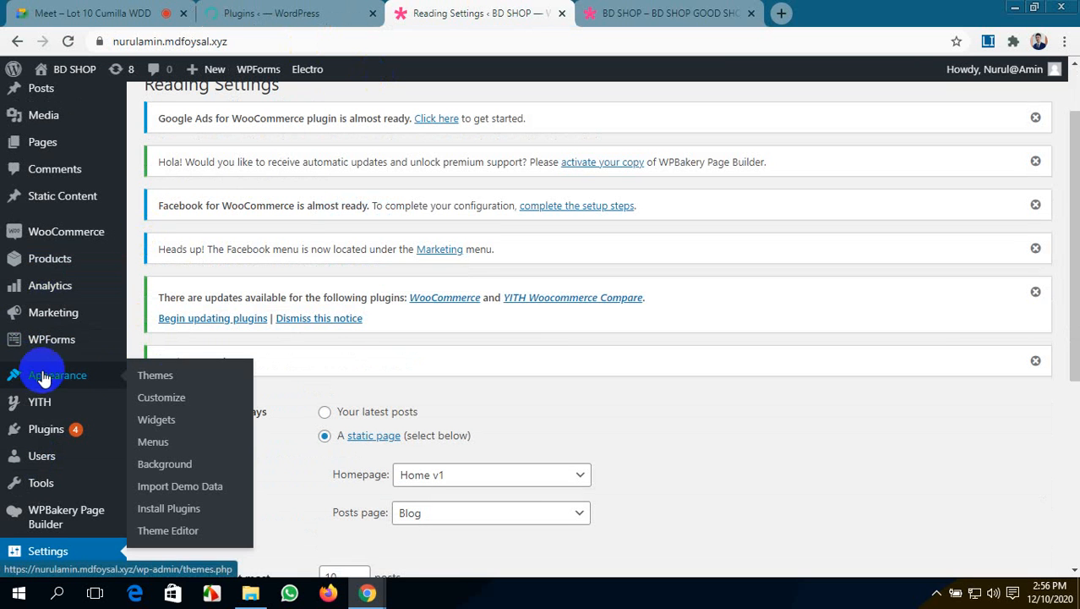
pyautogui.click(173, 448)
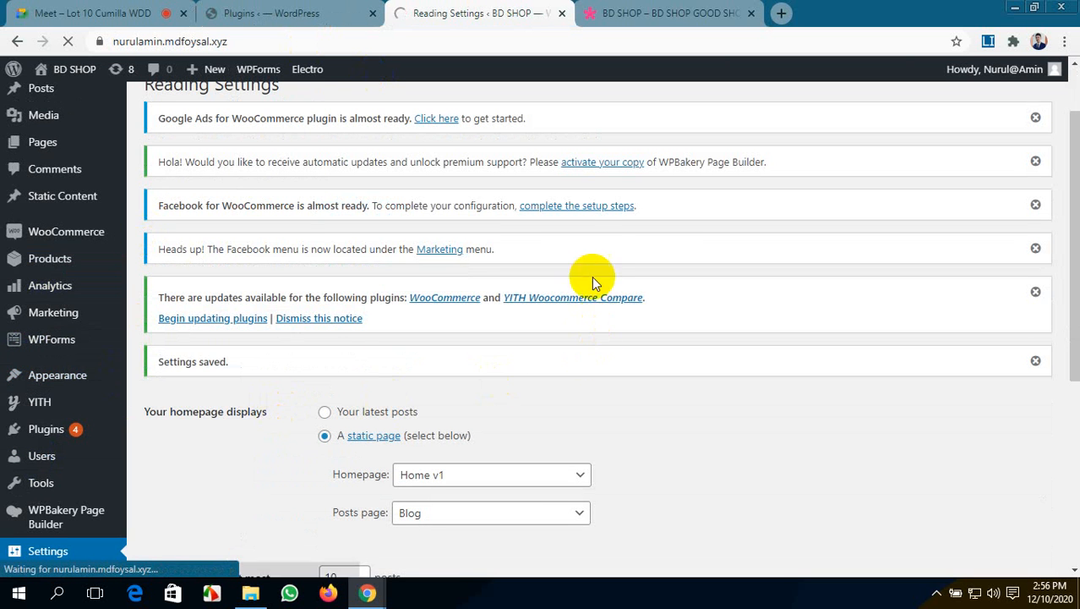
# - Bulk-activate all the installed plugins on the other WordPress site
pyautogui.click(333, 17)
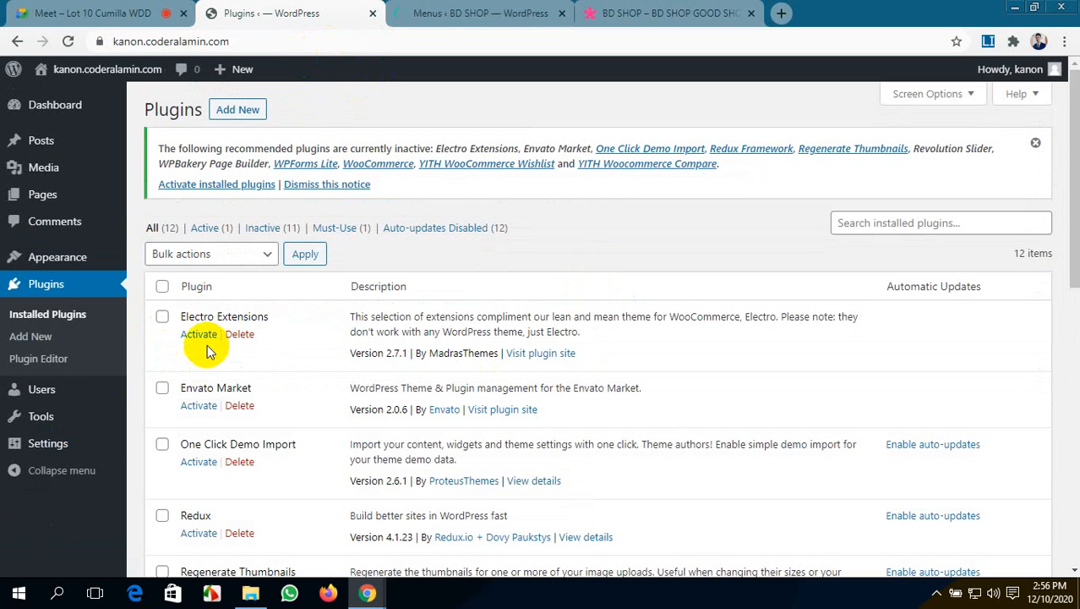
pyautogui.click(229, 254)
pyautogui.click(222, 292)
pyautogui.click(298, 262)
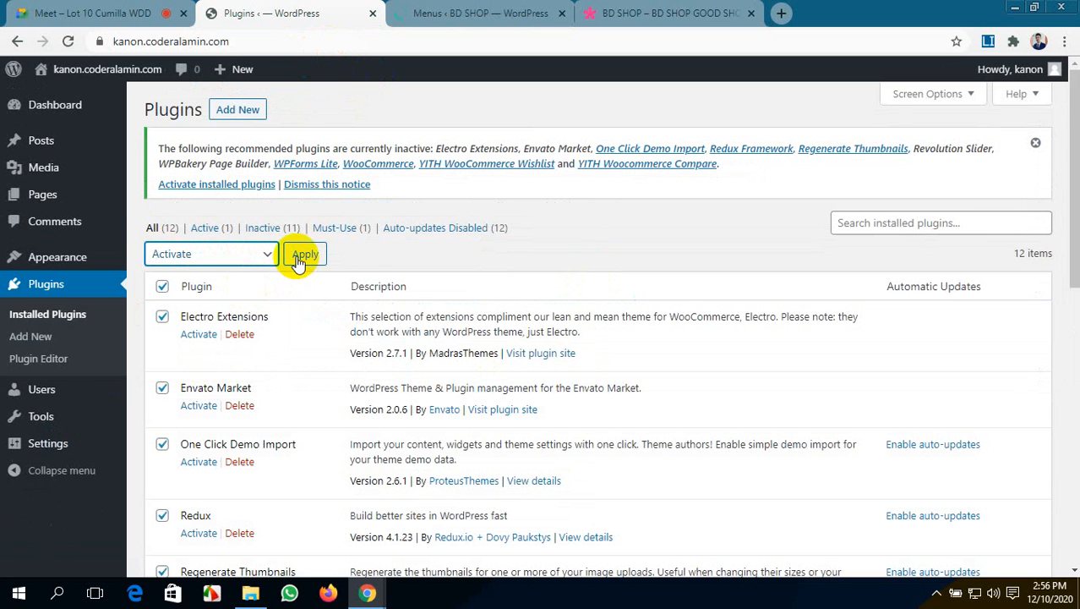
# - Review the available menu items, structure and display location settings of Menu 1 in the BD SHOP admin
pyautogui.click(466, 13)
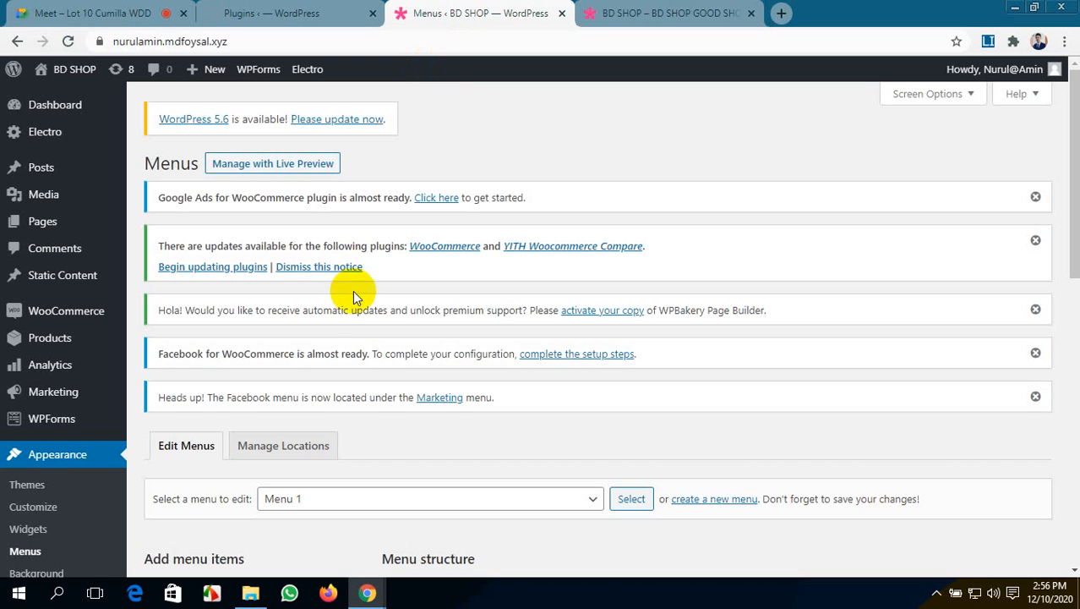
pyautogui.scroll(-2, 355, 304)
pyautogui.scroll(-4, 343, 312)
pyautogui.scroll(3, 340, 308)
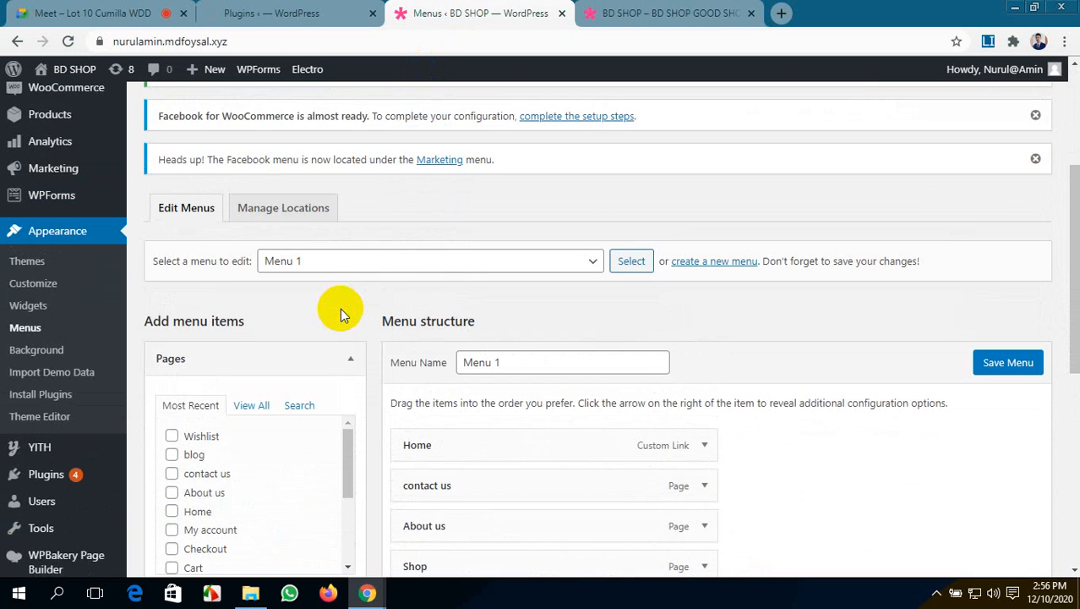
pyautogui.scroll(-6, 340, 295)
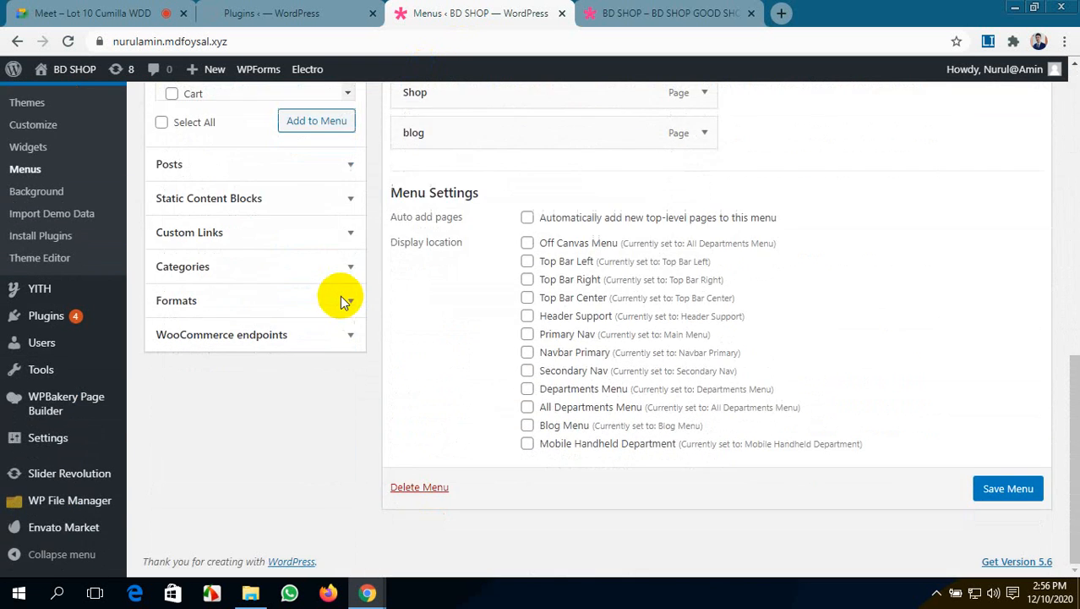
pyautogui.scroll(7, 380, 289)
pyautogui.scroll(-3, 380, 289)
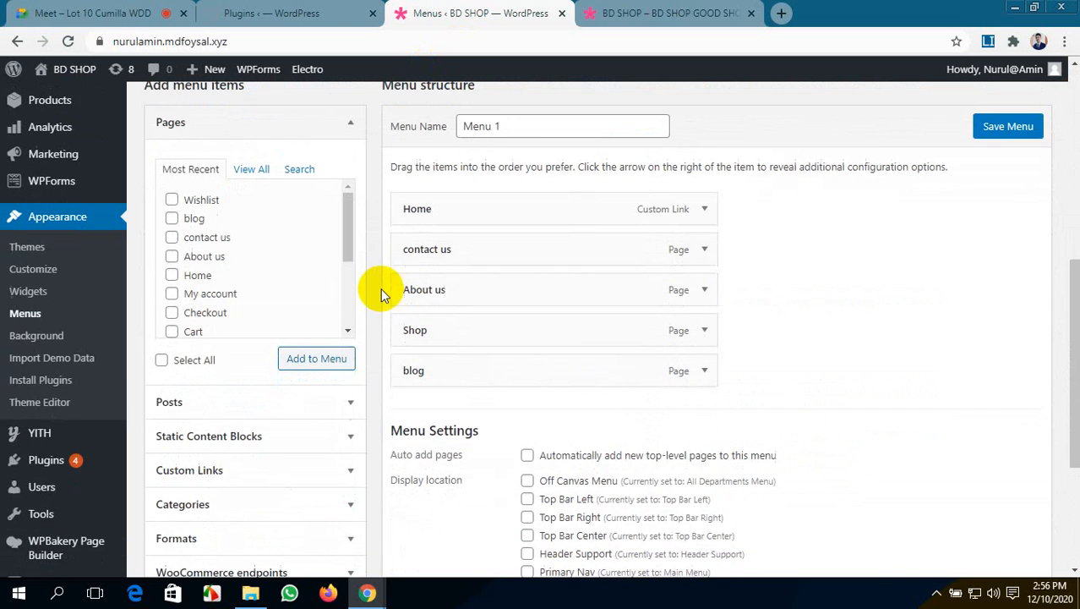
# - Examine the off-canvas menu and the All Departments submenus on the BD SHOP storefront
pyautogui.click(686, 9)
pyautogui.scroll(1, 403, 138)
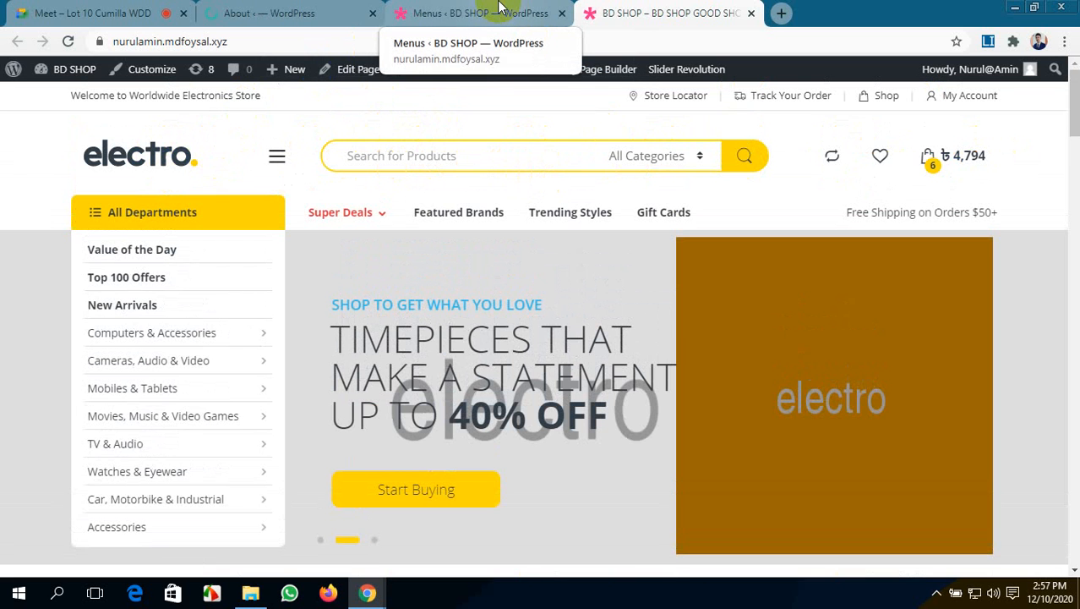
pyautogui.click(268, 164)
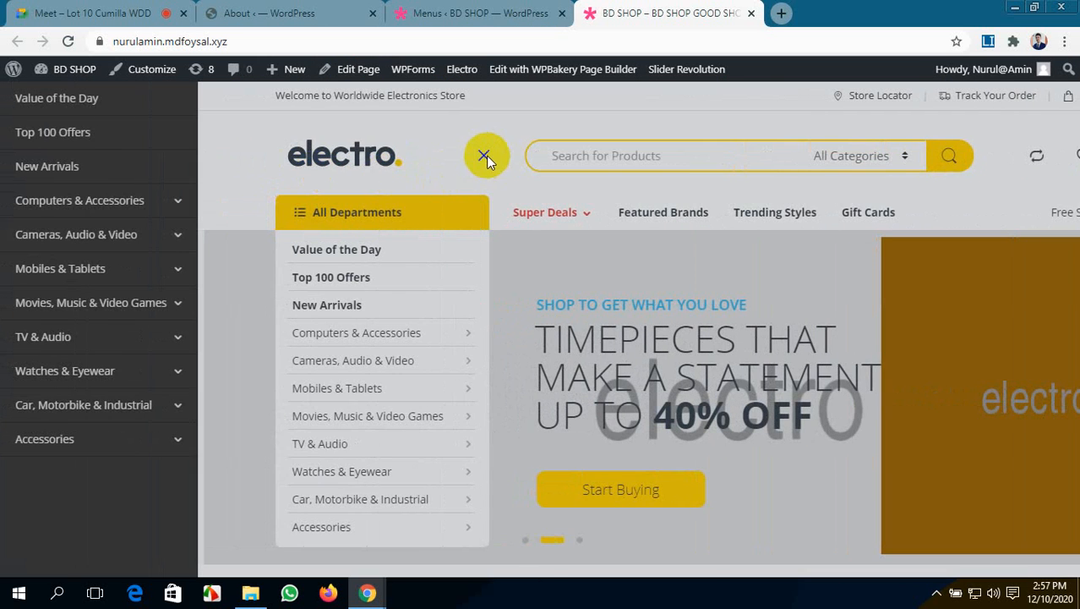
pyautogui.click(484, 155)
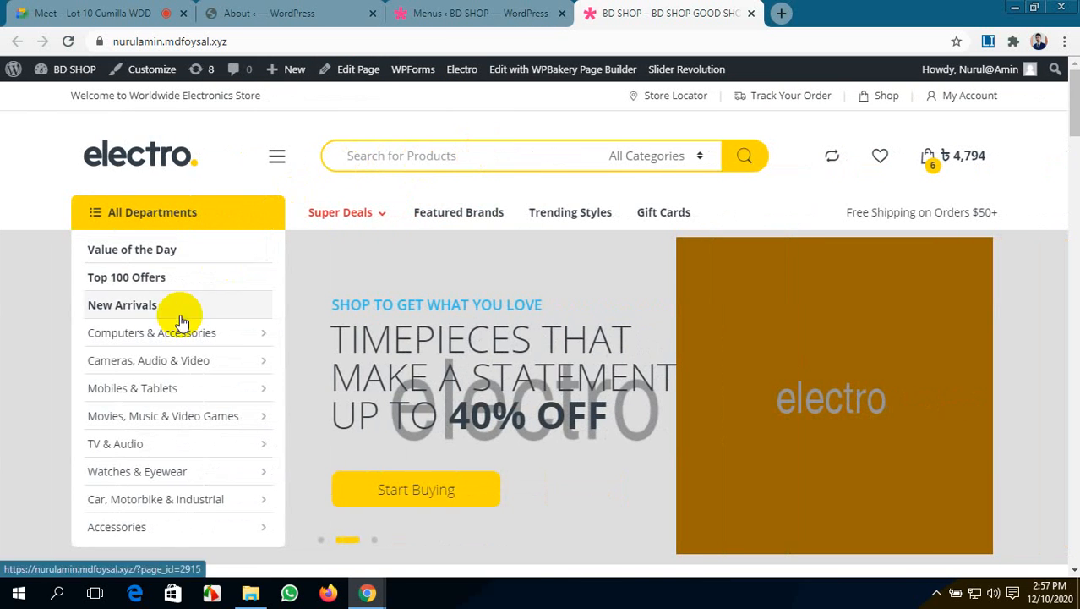
pyautogui.click(481, 13)
pyautogui.click(632, 13)
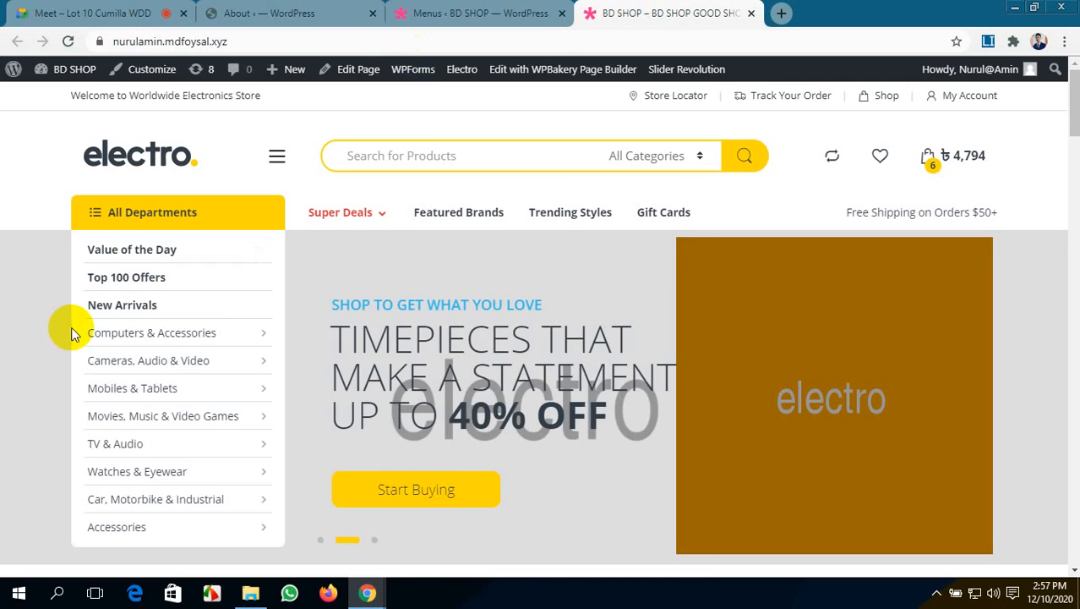
pyautogui.scroll(-1, 72, 332)
pyautogui.moveTo(184, 269)
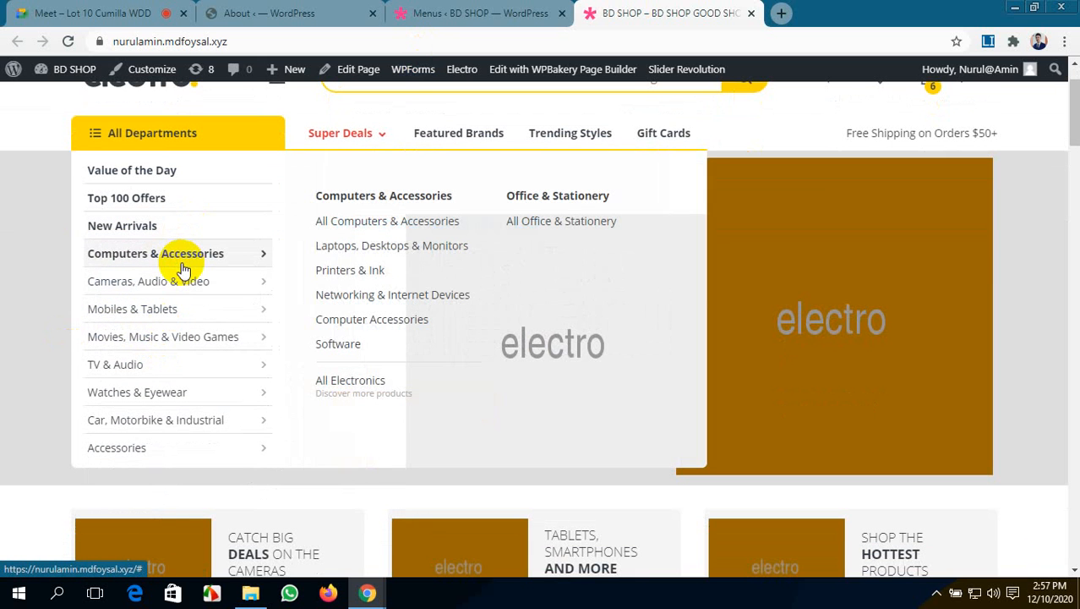
pyautogui.moveTo(164, 287)
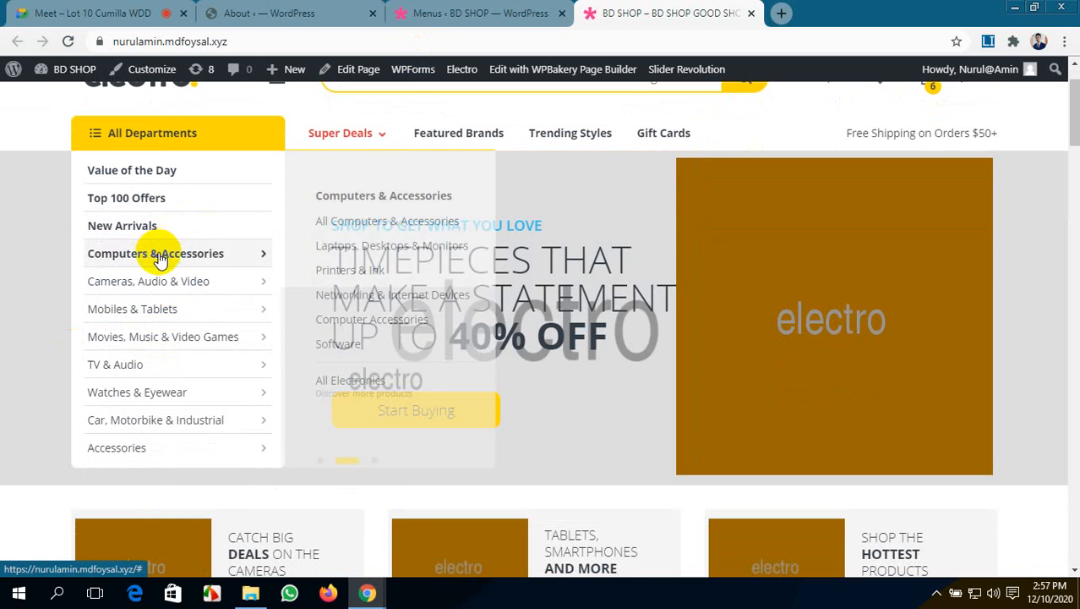
pyautogui.moveTo(163, 312)
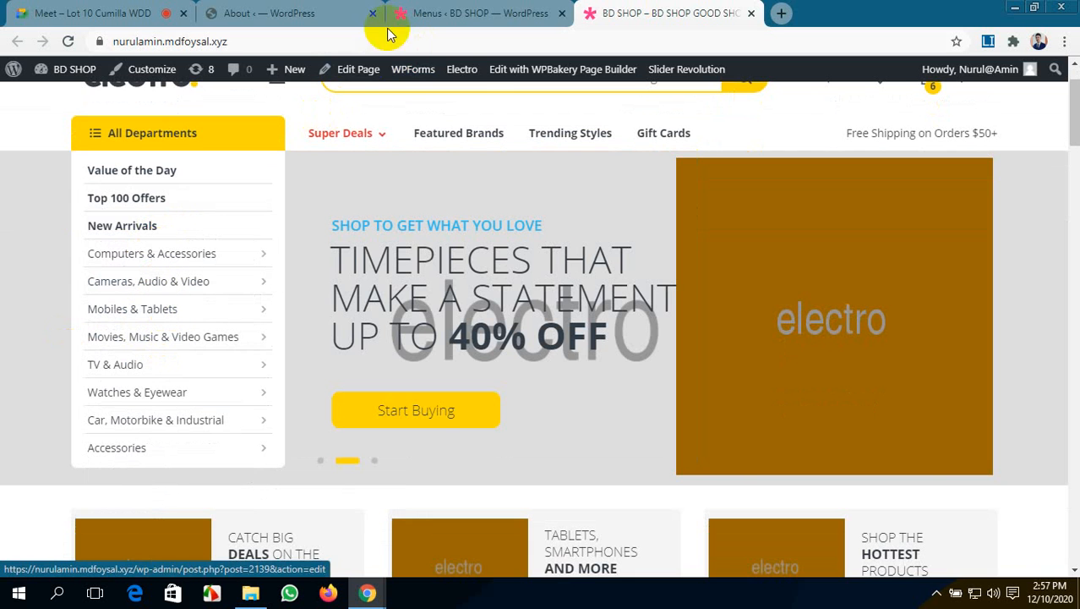
# - Load the Departments Menu for editing on the BD SHOP Menus page
pyautogui.click(439, 12)
pyautogui.scroll(2, 338, 203)
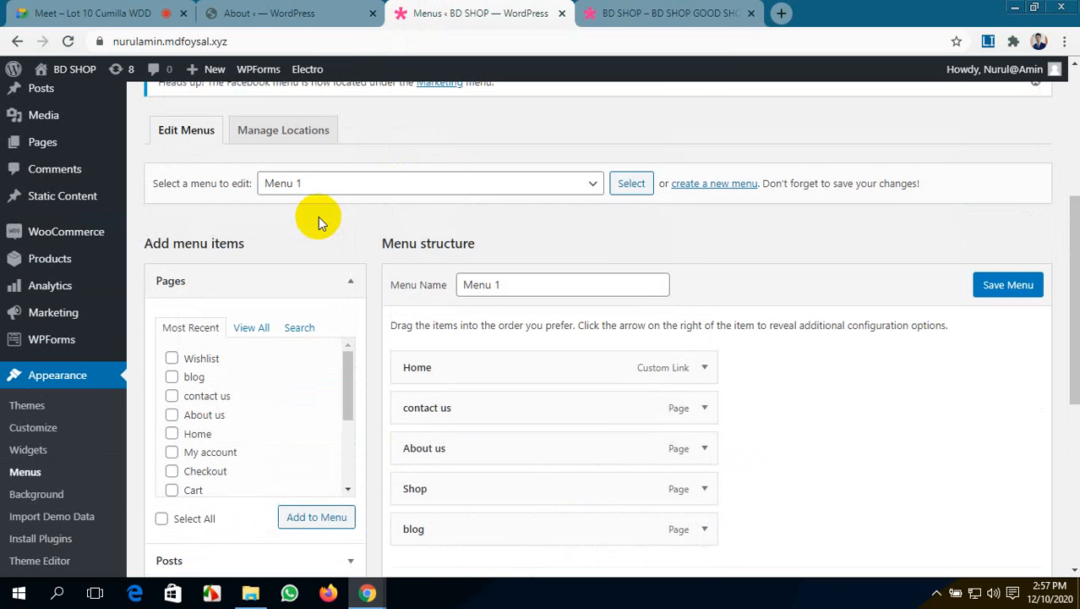
pyautogui.click(502, 183)
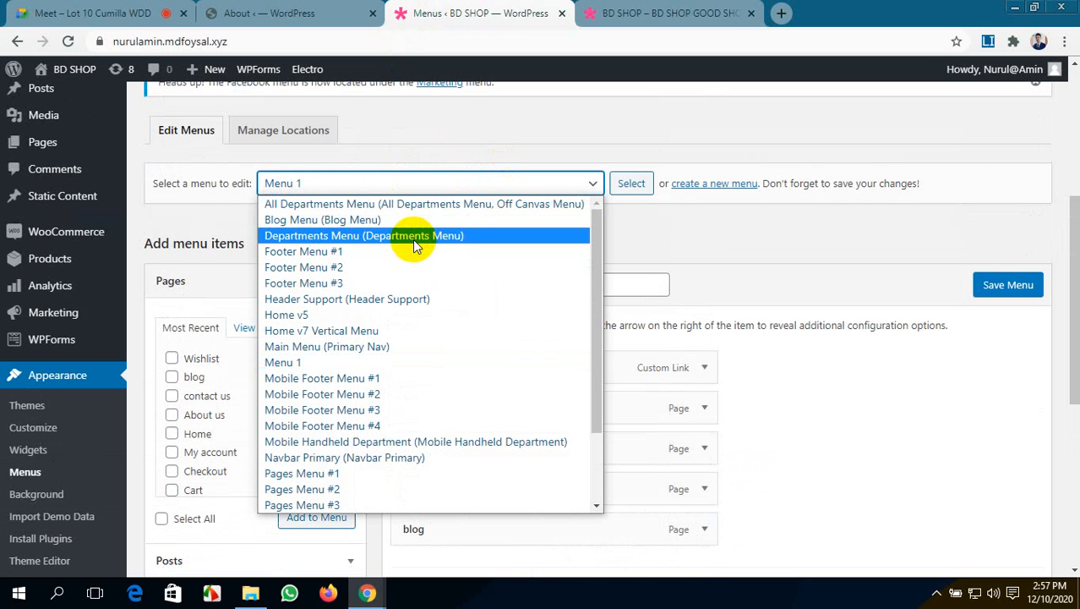
pyautogui.scroll(-2, 398, 347)
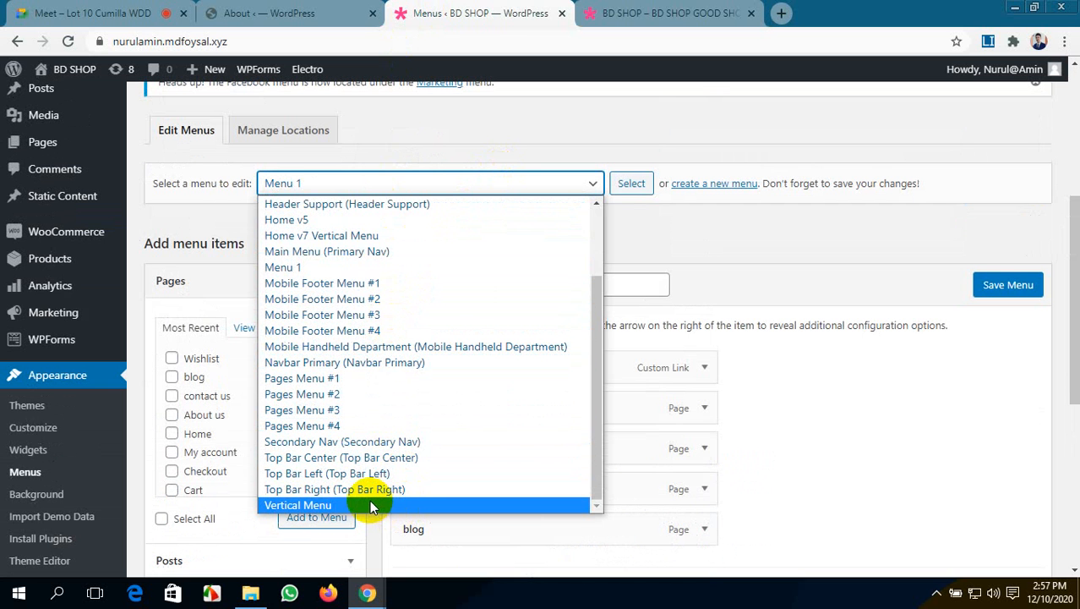
pyautogui.scroll(3, 363, 300)
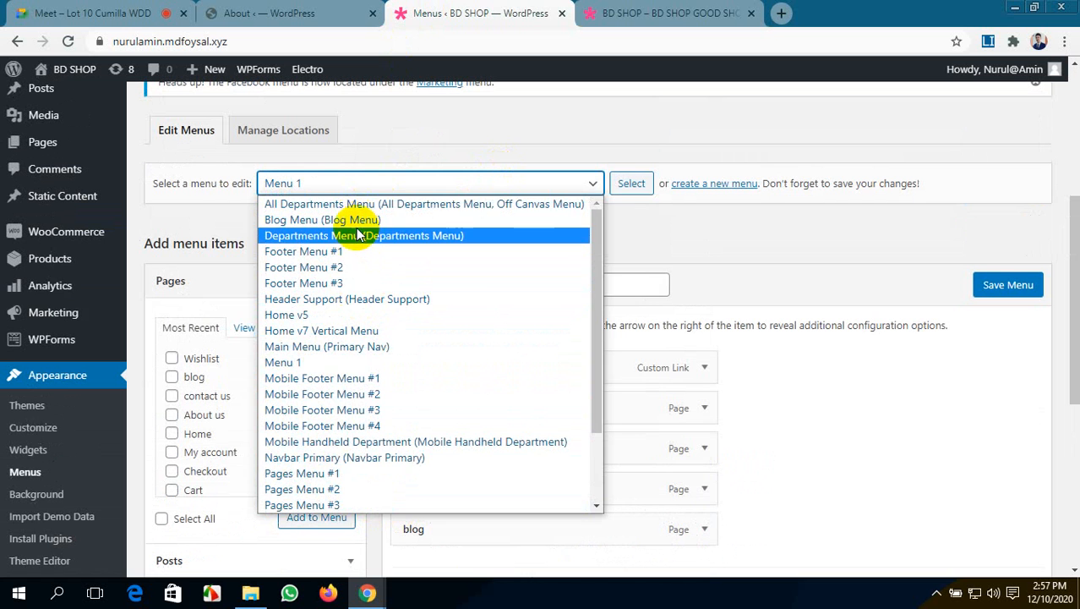
pyautogui.click(362, 237)
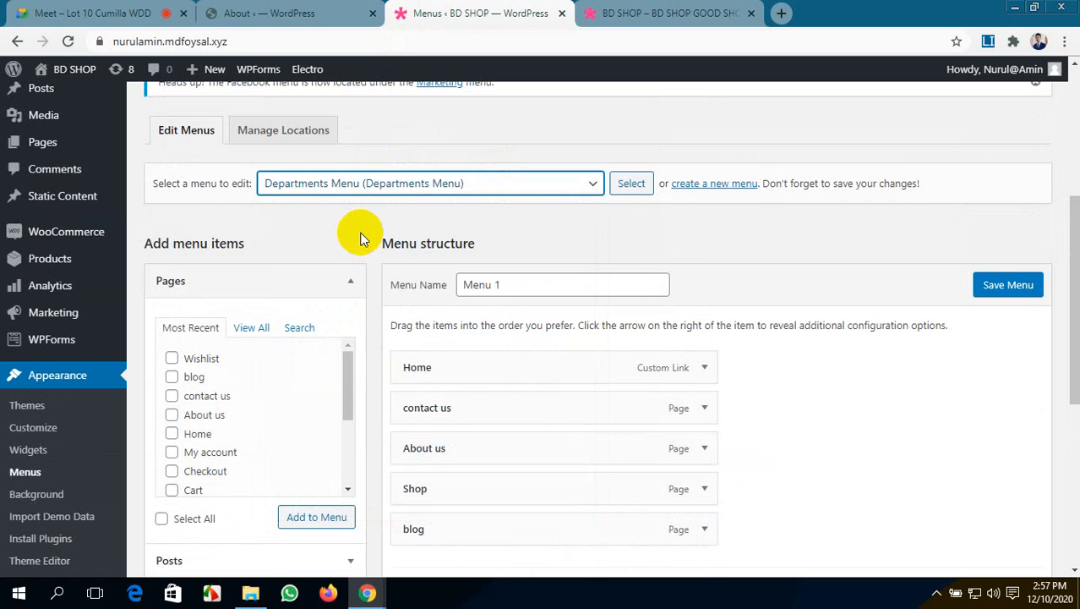
pyautogui.click(648, 186)
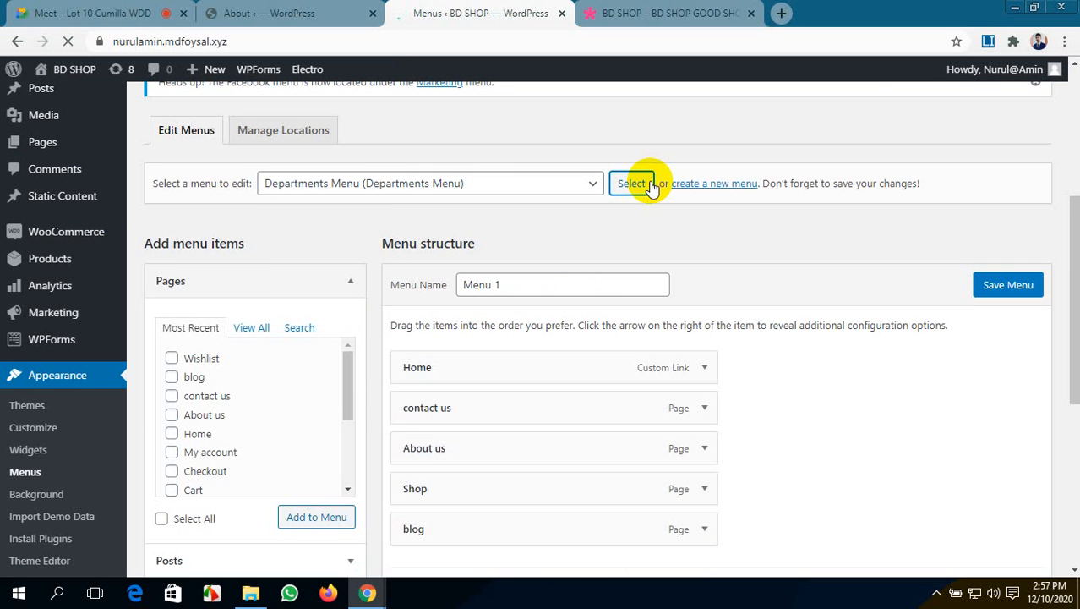
# - Compare the first Departments Menu items with the Cameras, Audio & Video submenu on the storefront
pyautogui.scroll(-5, 646, 221)
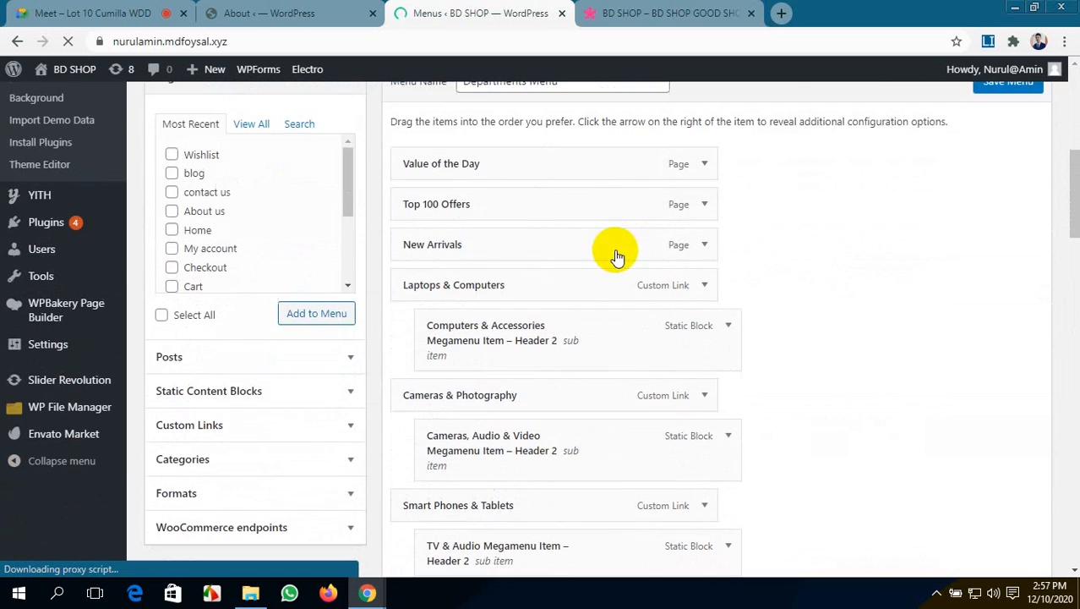
pyautogui.scroll(-1, 514, 249)
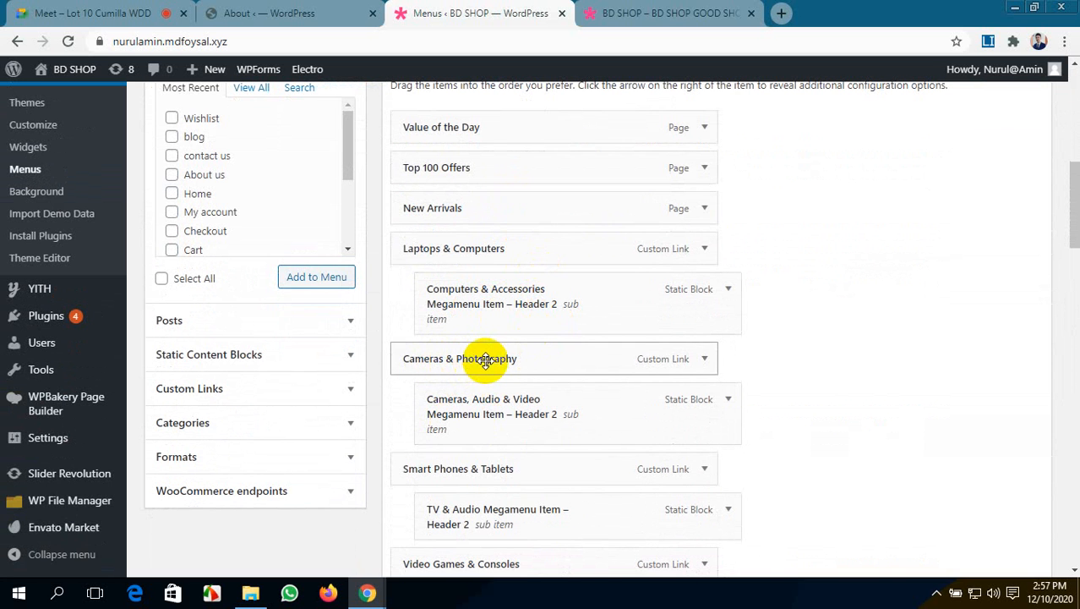
pyautogui.click(656, 11)
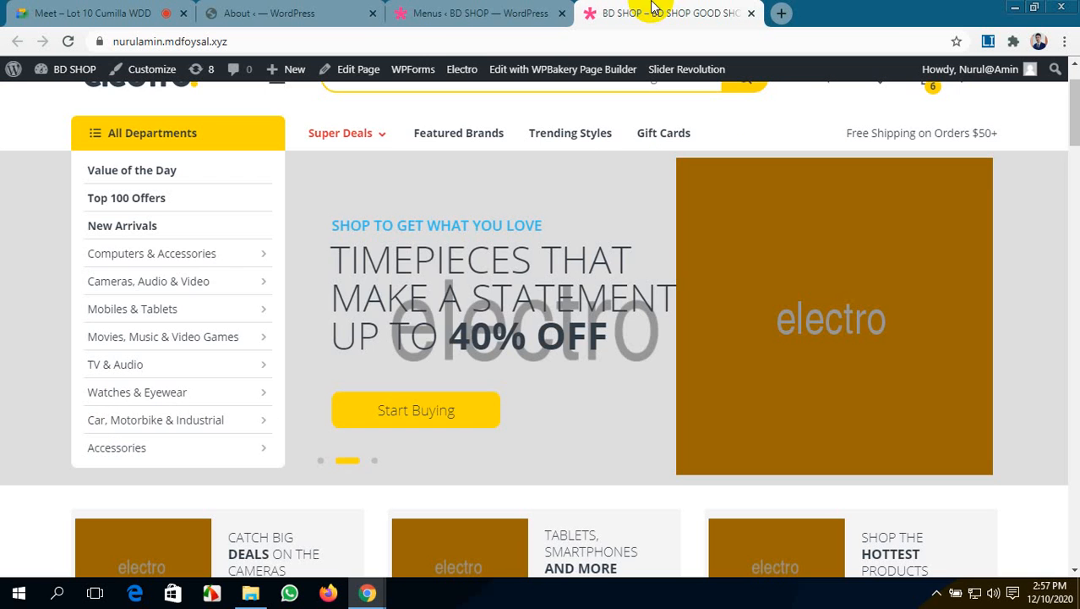
pyautogui.moveTo(203, 287)
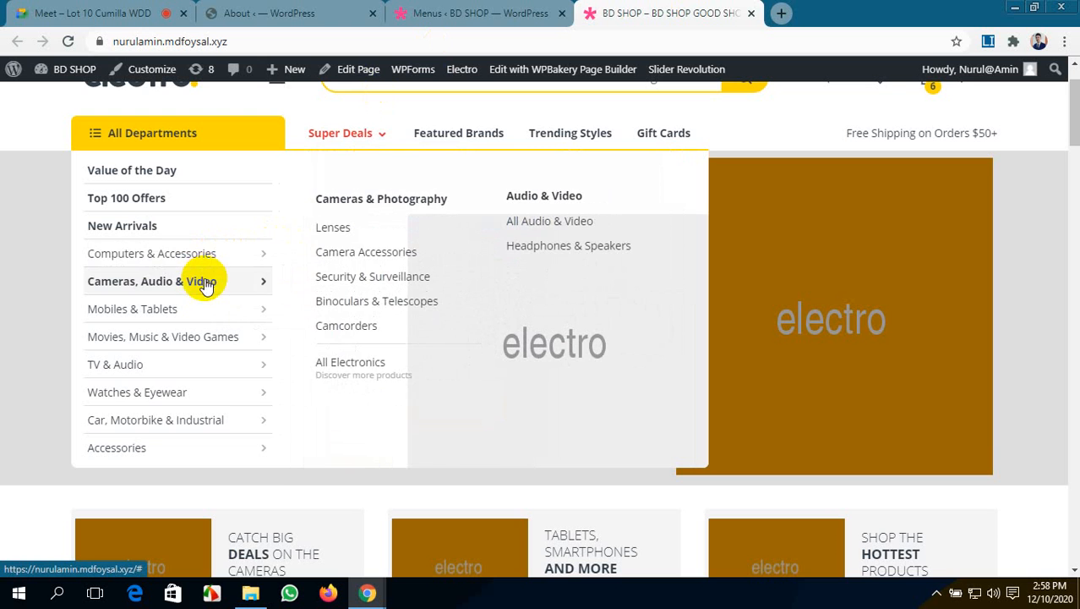
# - Switch to the Google Meet call, admit the waiting participant, and return to the BD SHOP Menus page
pyautogui.click(114, 19)
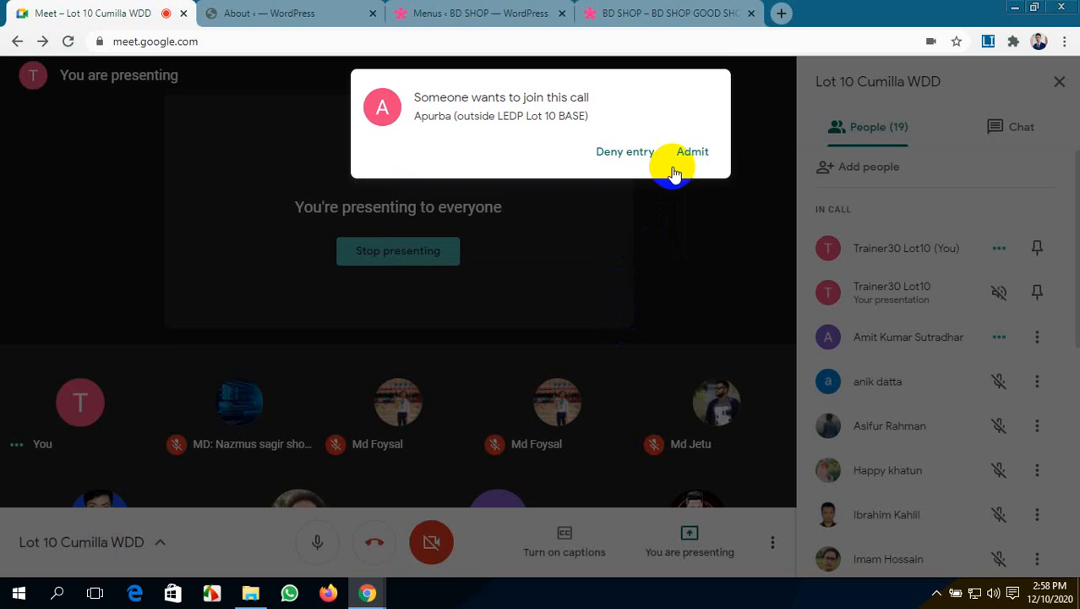
pyautogui.click(693, 155)
pyautogui.click(480, 13)
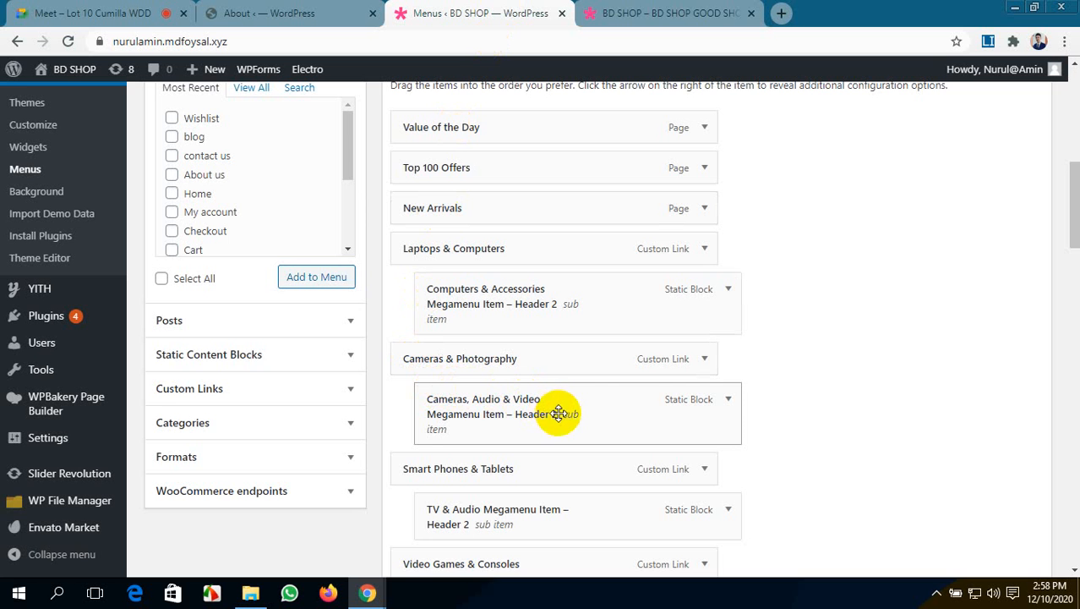
# - Review the remaining Departments Menu items and compare the Accessories sub-items with the storefront's Accessories submenu
pyautogui.scroll(-13, 555, 326)
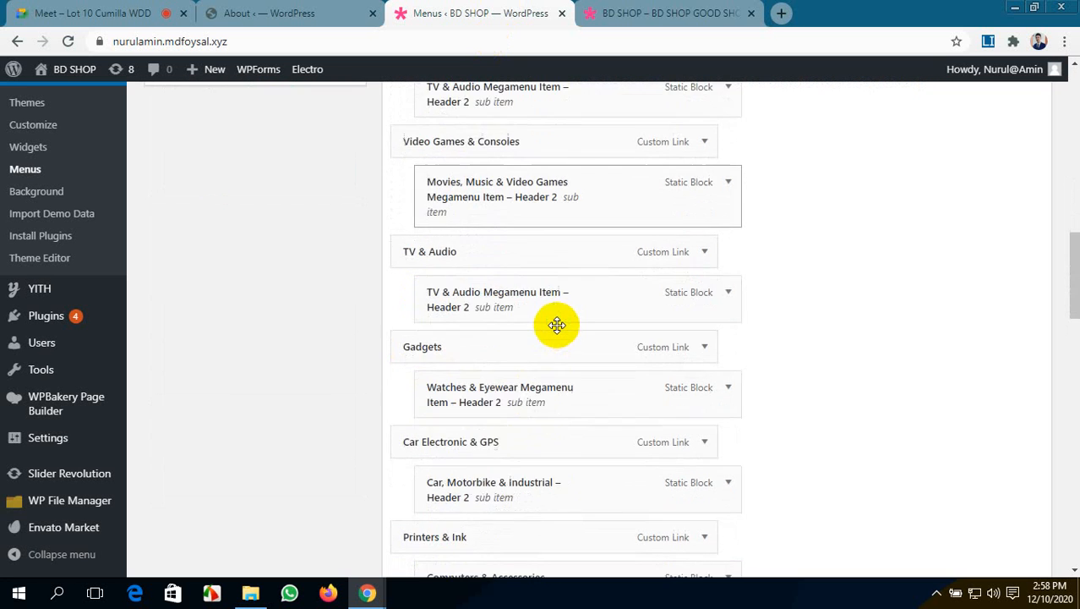
pyautogui.scroll(-7, 556, 325)
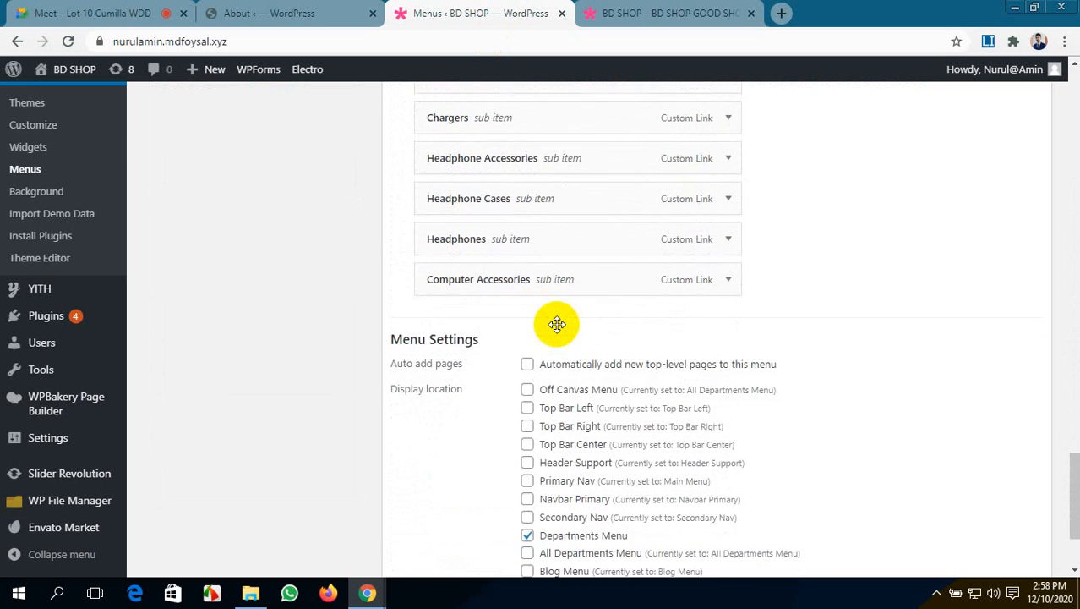
pyautogui.scroll(2, 557, 324)
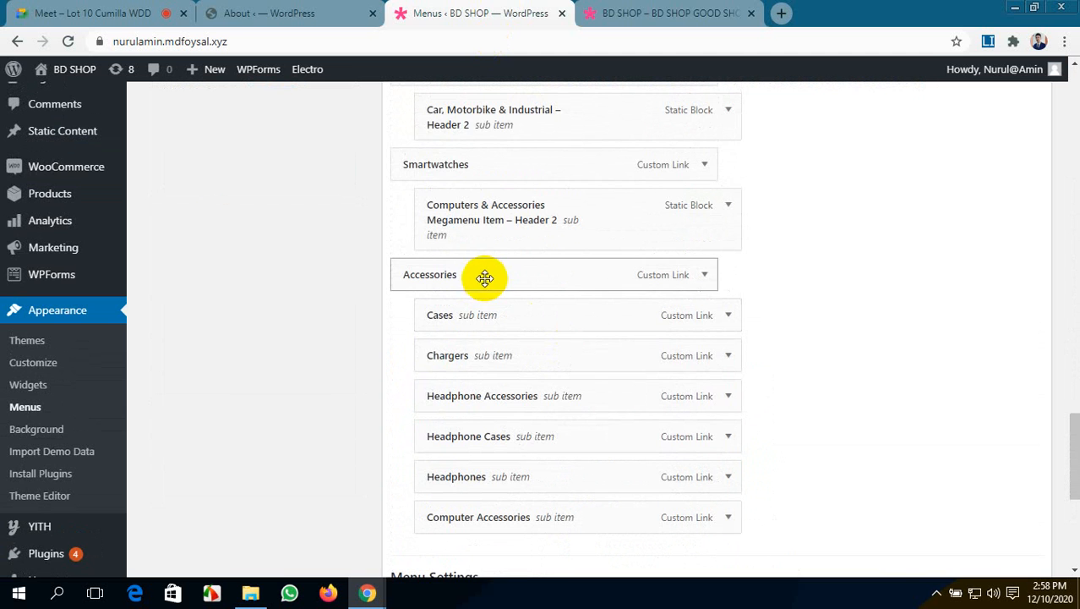
pyautogui.click(625, 12)
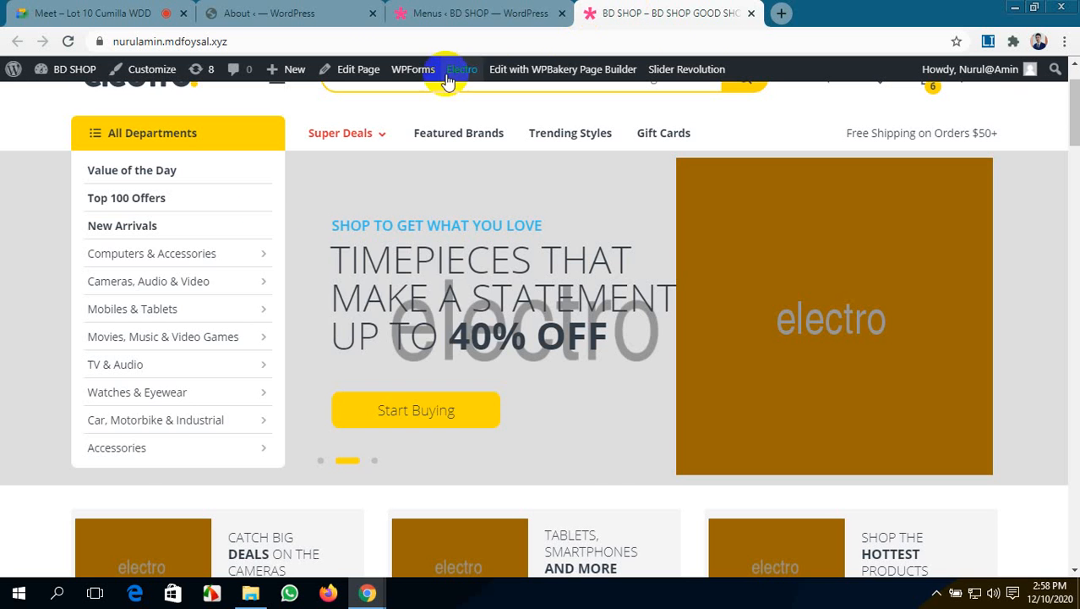
pyautogui.moveTo(169, 455)
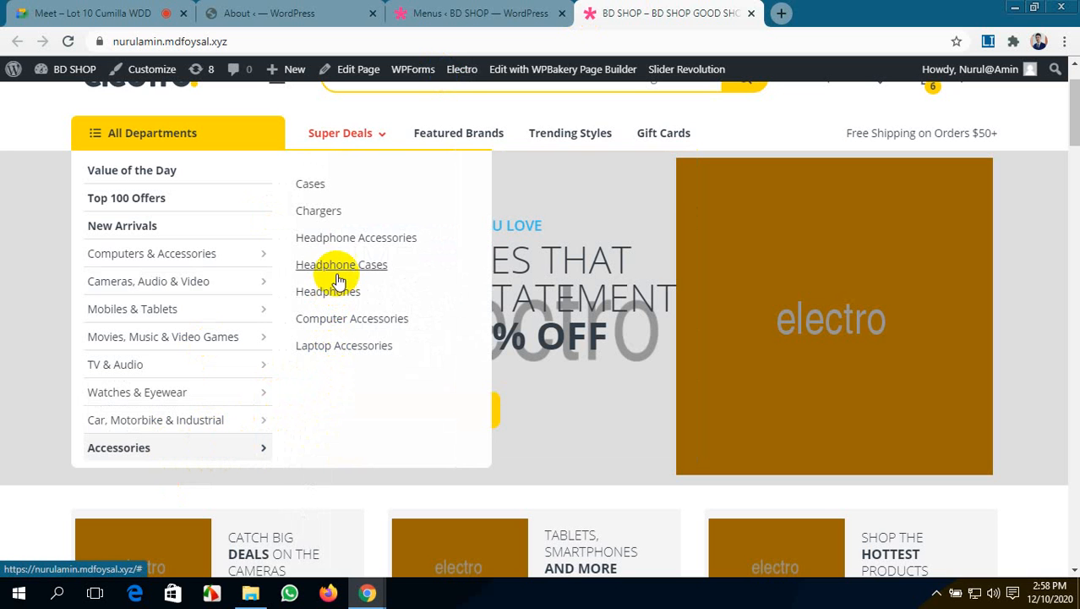
# - Return to the BD SHOP Menus page and recheck the Accessories sub-items and the rest of the Departments Menu structure
pyautogui.click(481, 12)
pyautogui.scroll(-3, 510, 420)
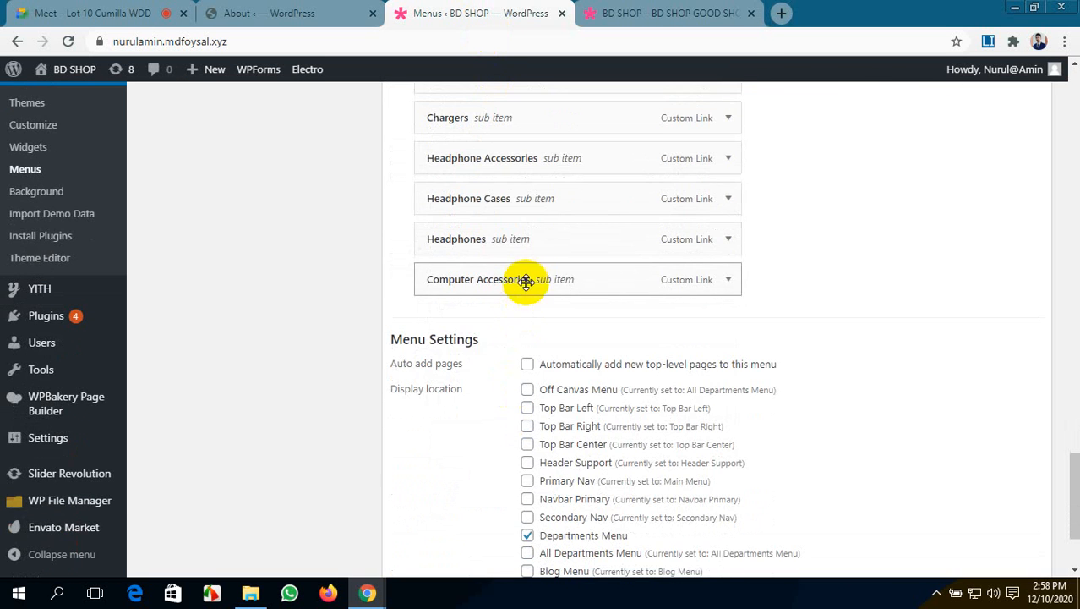
pyautogui.scroll(2, 538, 245)
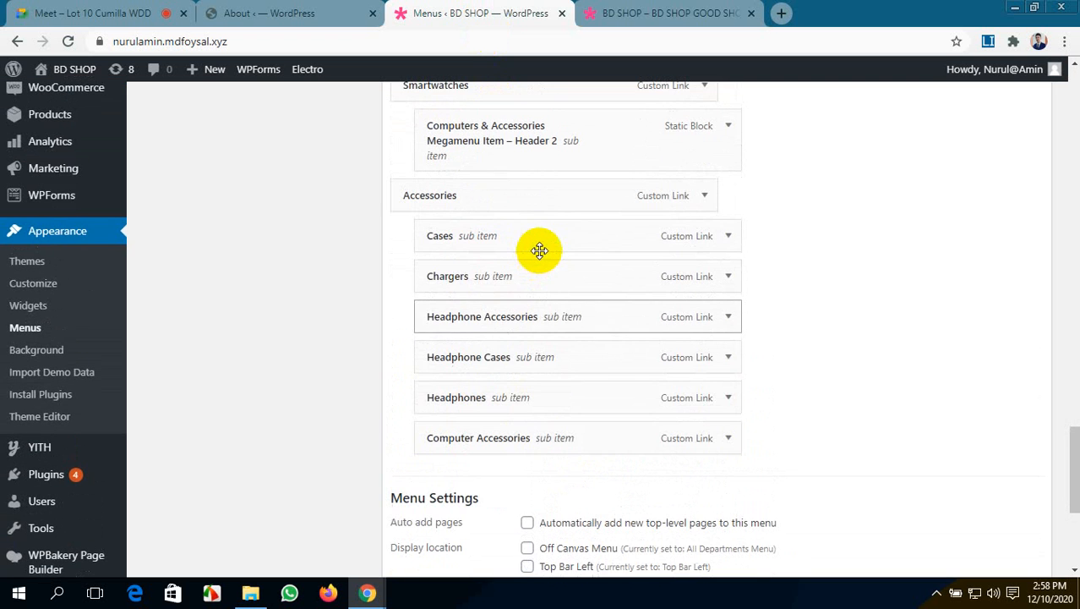
pyautogui.scroll(2, 572, 226)
pyautogui.scroll(-2, 553, 212)
pyautogui.scroll(10, 386, 230)
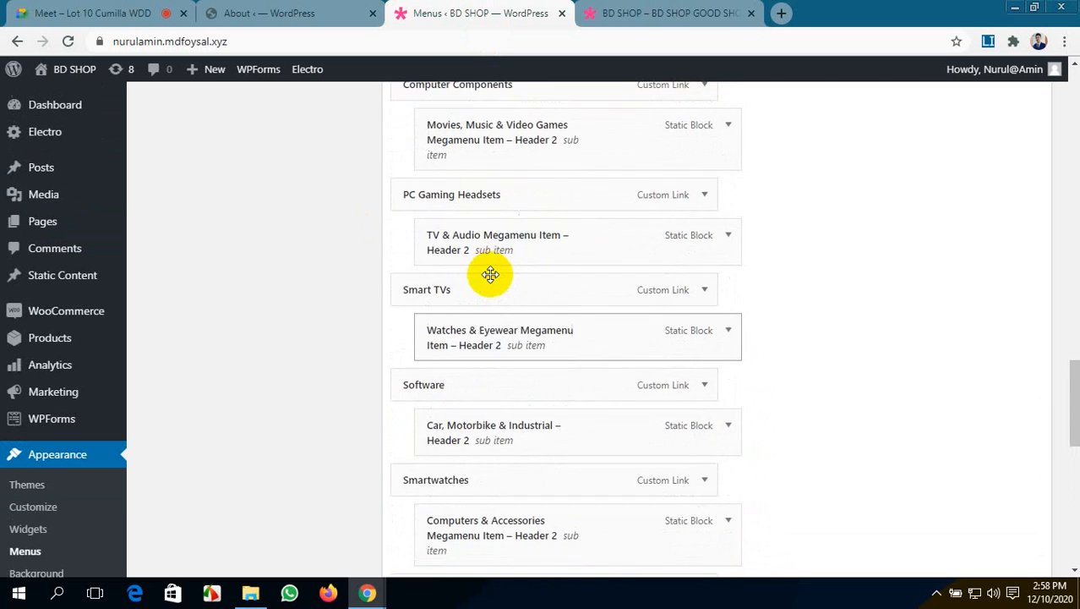
pyautogui.scroll(10, 490, 275)
pyautogui.scroll(-5, 491, 274)
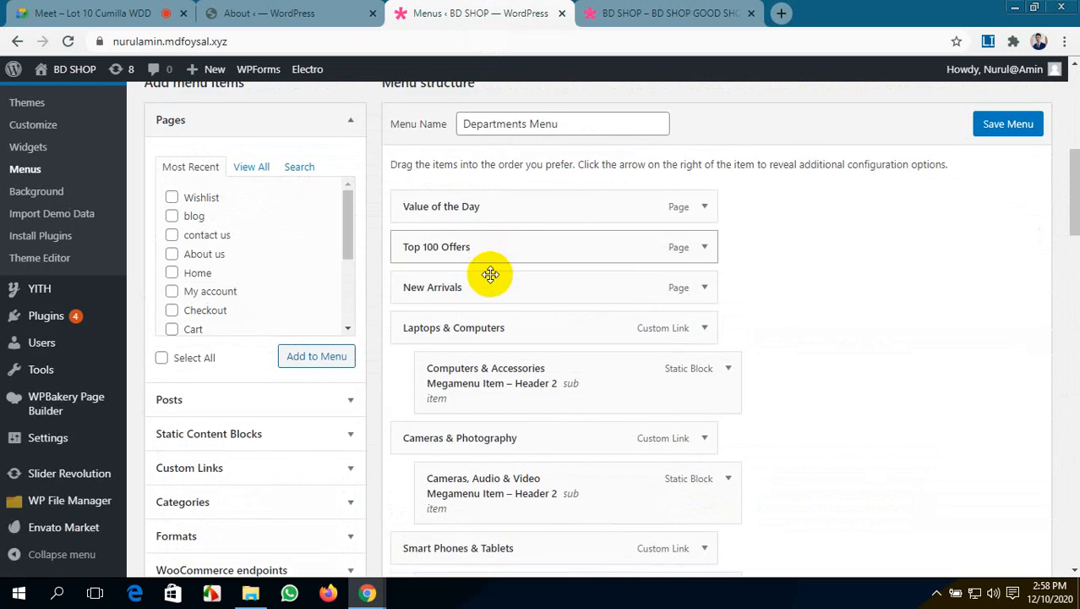
pyautogui.scroll(1, 357, 294)
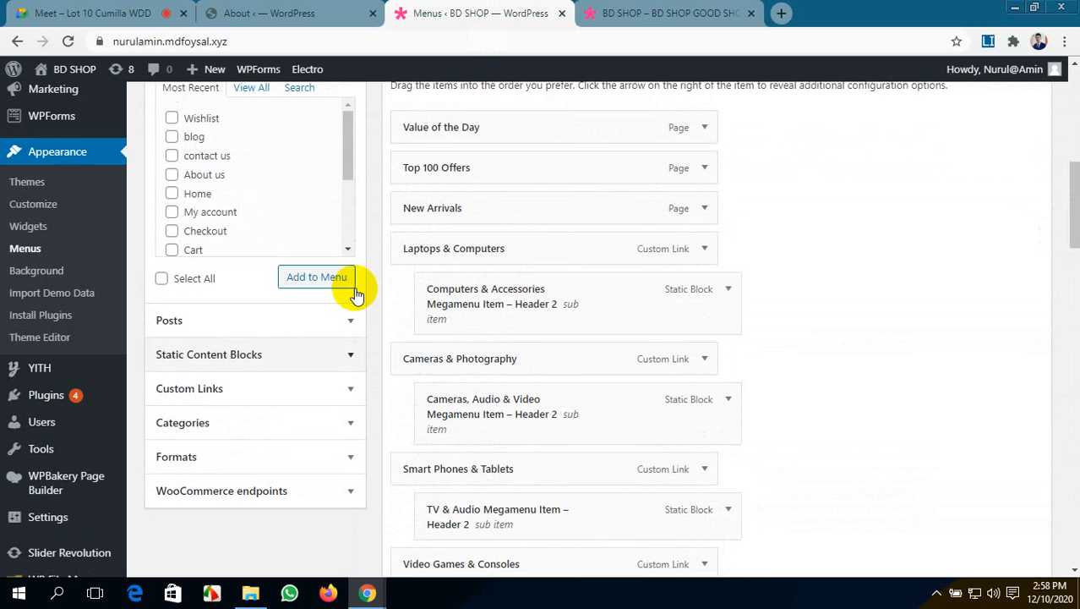
pyautogui.scroll(1, 282, 435)
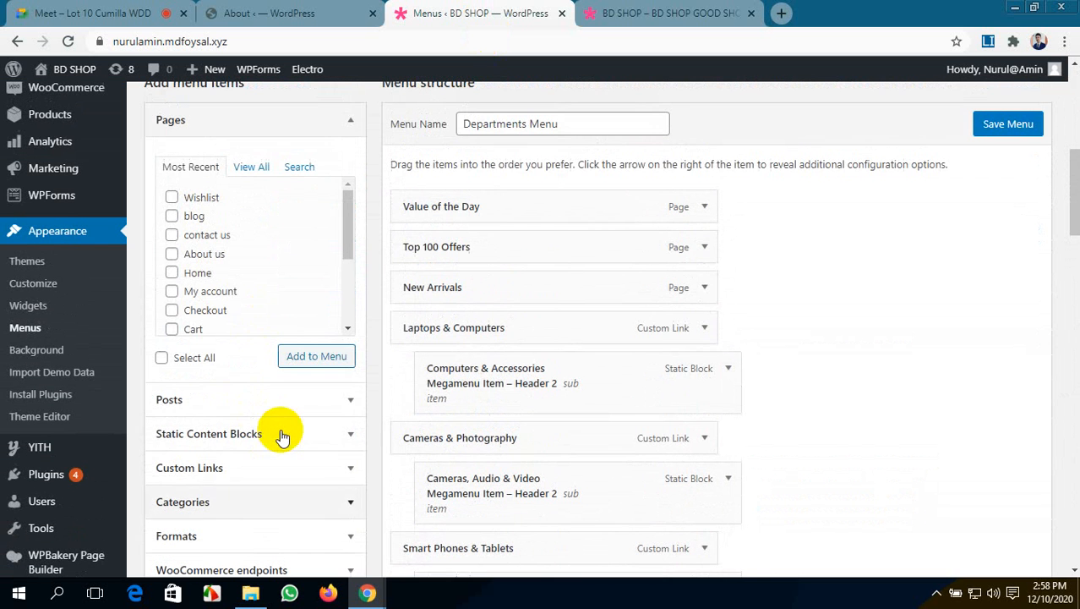
# - Examine the static content blocks, pages and posts available for adding to the Departments Menu
pyautogui.click(297, 435)
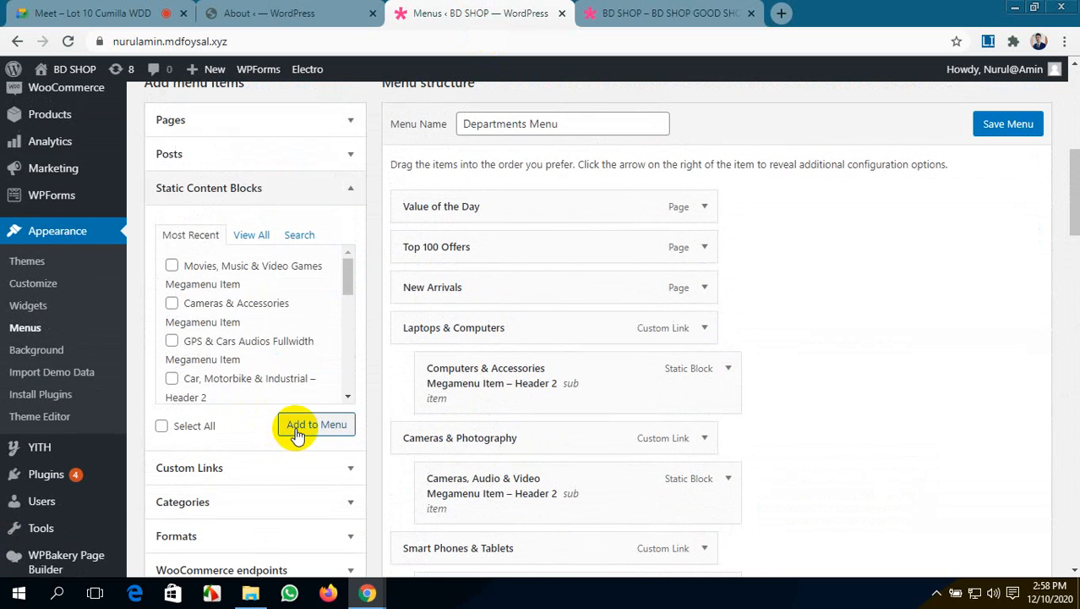
pyautogui.scroll(-1, 217, 253)
pyautogui.scroll(1, 212, 277)
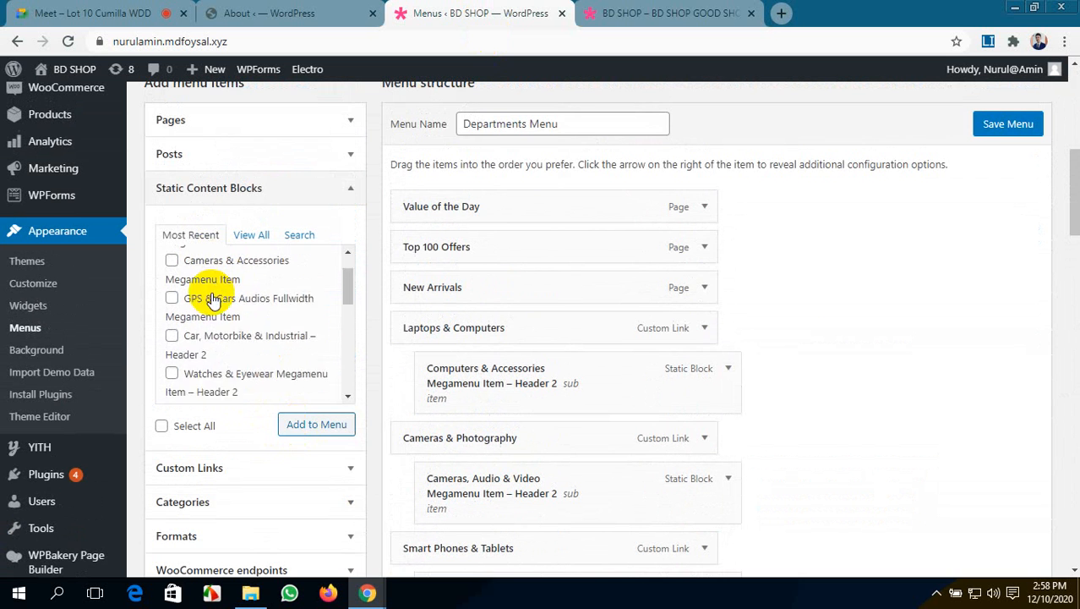
pyautogui.click(351, 196)
pyautogui.scroll(2, 253, 241)
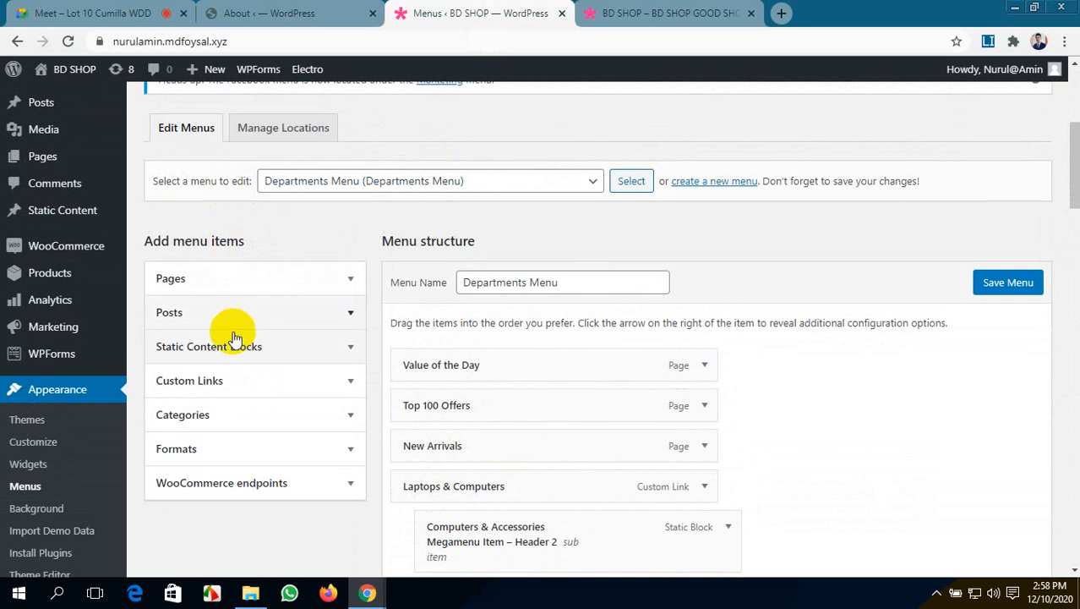
pyautogui.click(347, 276)
pyautogui.scroll(-3, 186, 338)
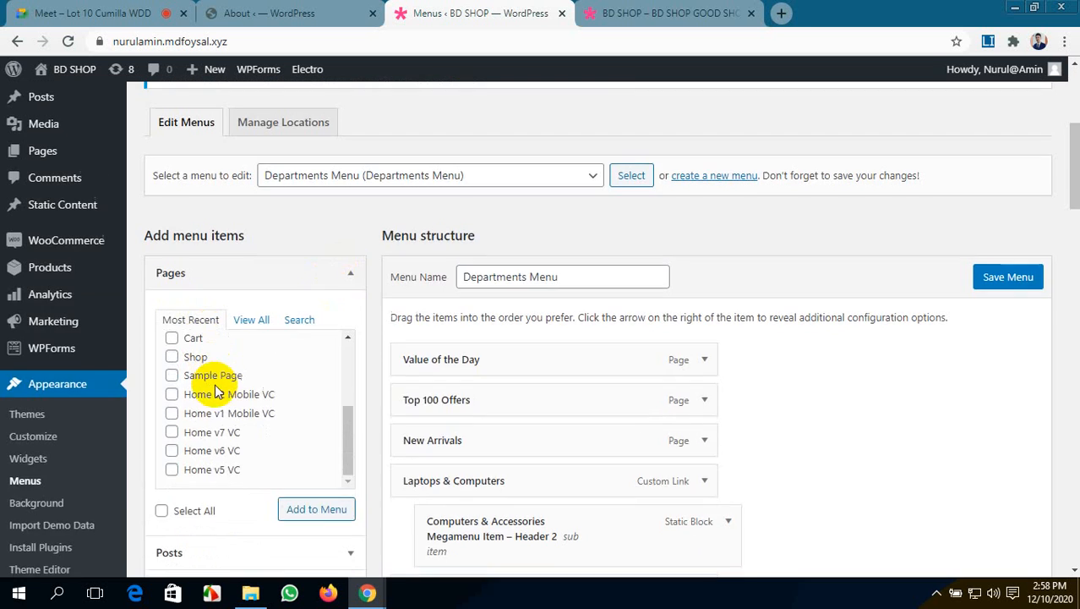
pyautogui.scroll(-2, 254, 373)
pyautogui.click(281, 398)
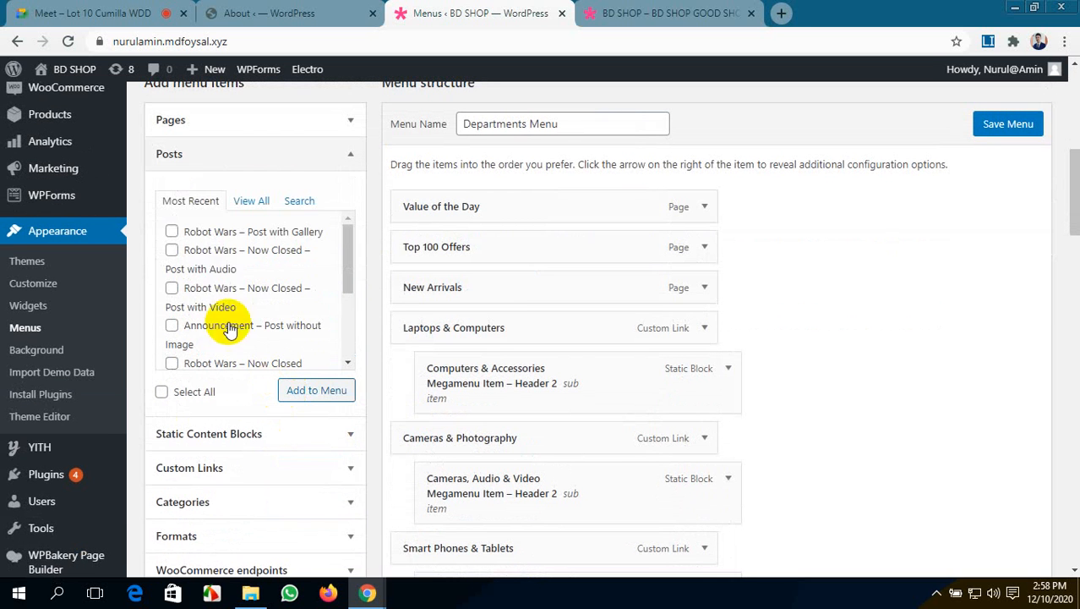
pyautogui.click(347, 154)
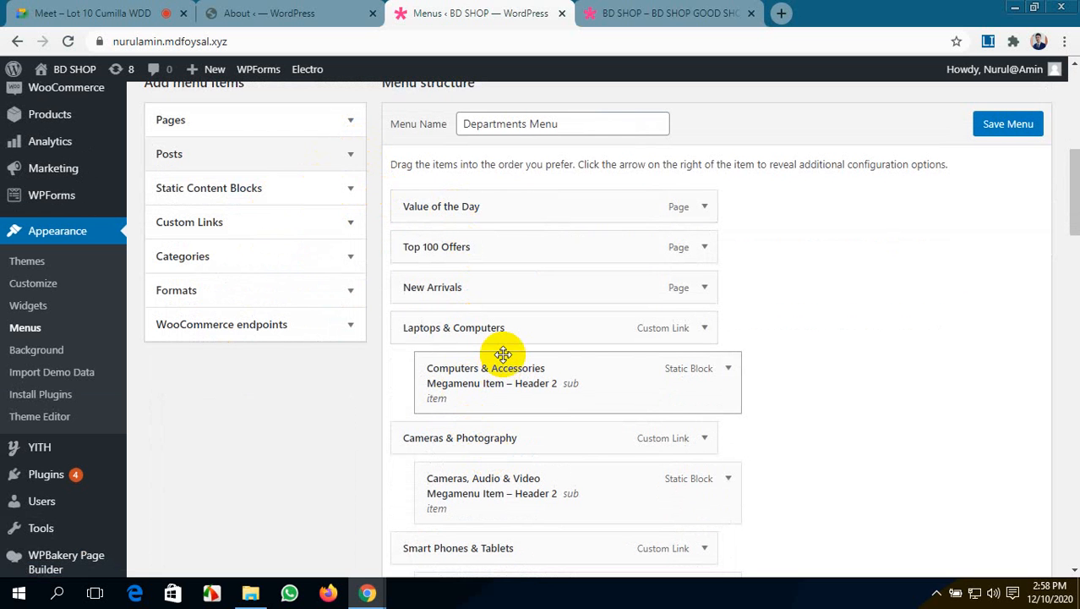
# - Add the GPS & Cars Audios Fullwidth Megamenu Item static content block to the Departments Menu
pyautogui.click(348, 190)
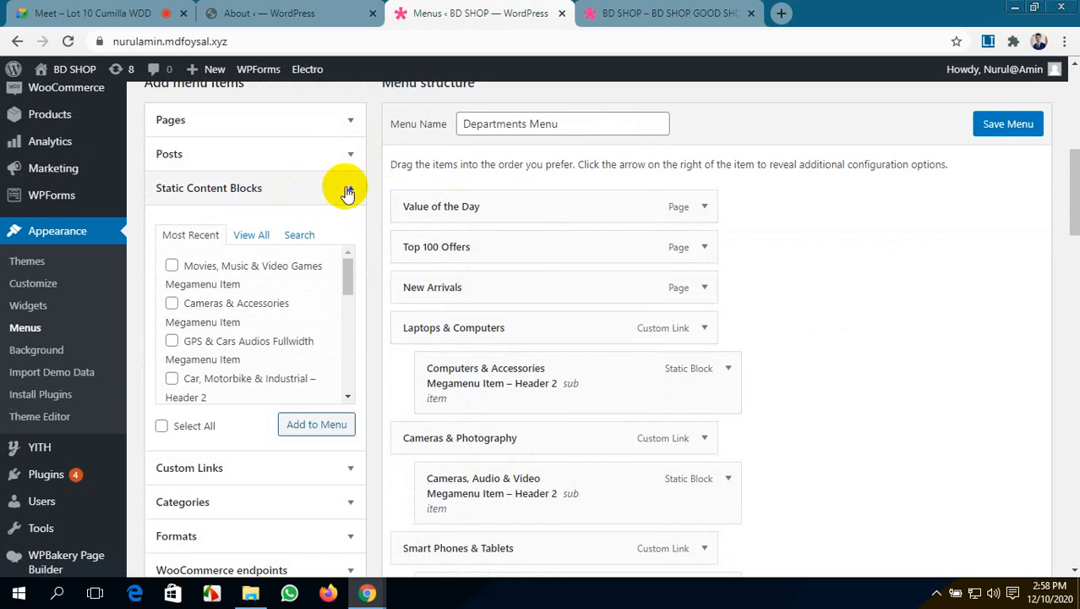
pyautogui.scroll(-3, 233, 293)
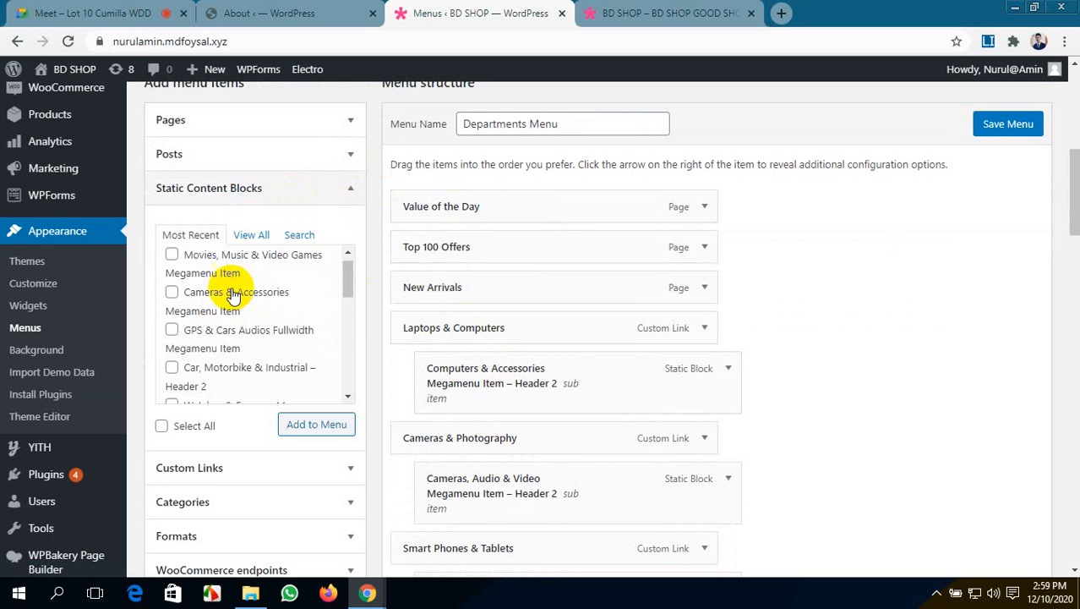
pyautogui.scroll(3, 233, 293)
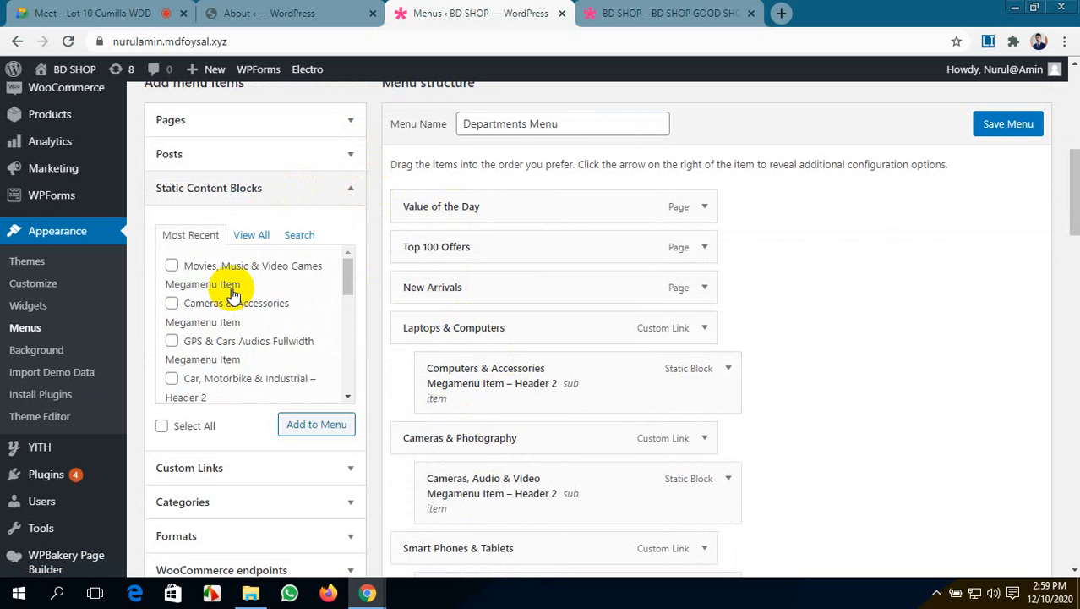
pyautogui.scroll(-2, 203, 289)
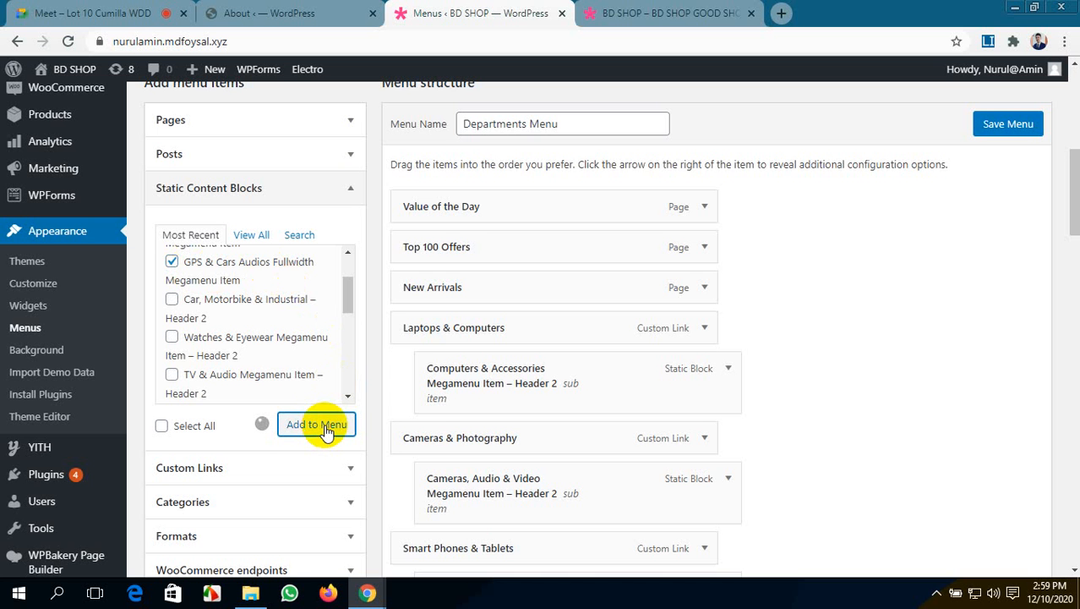
# - Check the new static block's place at the end of the menu structure and save the Departments Menu
pyautogui.scroll(-15, 499, 418)
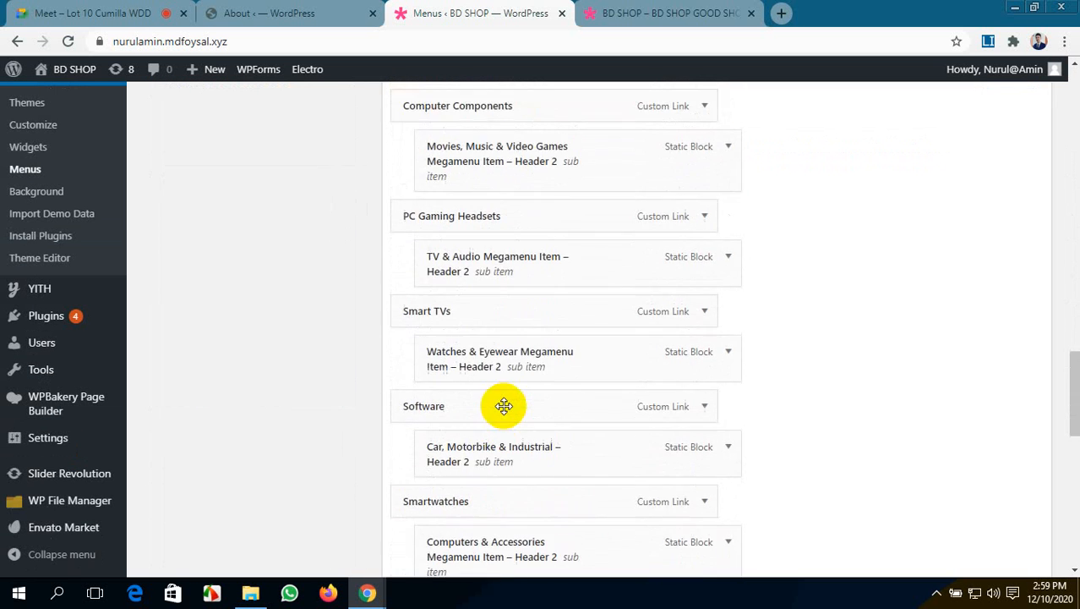
pyautogui.scroll(-5, 504, 404)
pyautogui.scroll(4, 499, 405)
pyautogui.scroll(-1, 508, 389)
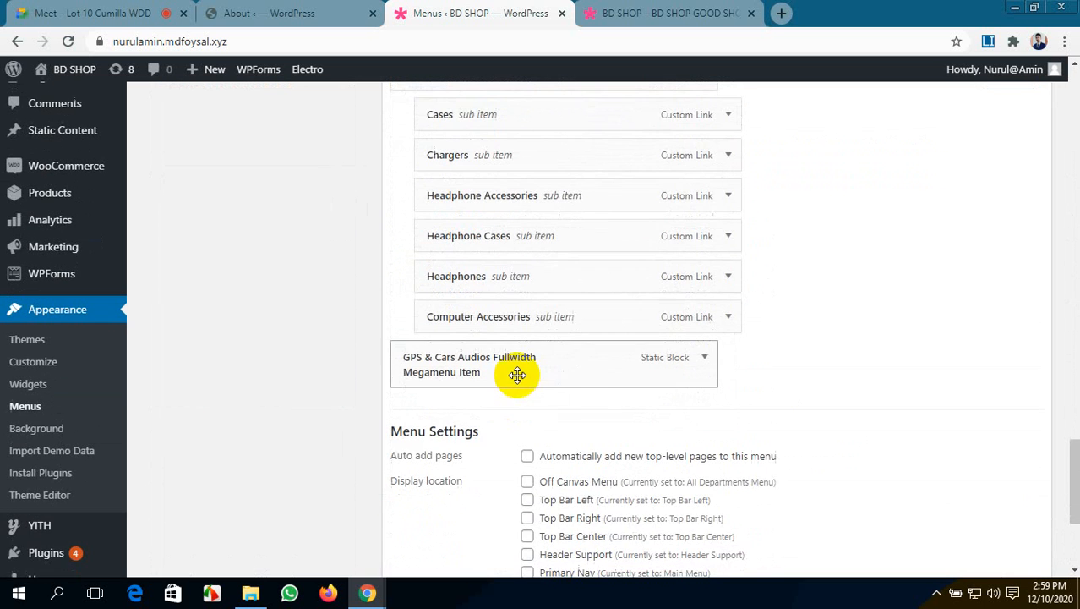
pyautogui.scroll(-2, 606, 393)
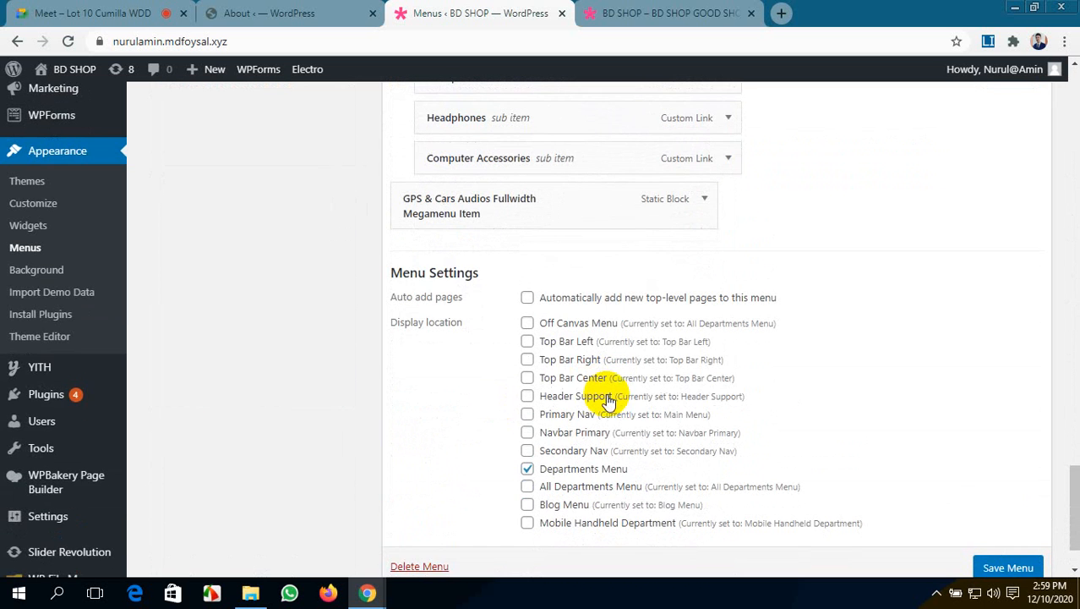
pyautogui.scroll(6, 607, 394)
pyautogui.scroll(10, 607, 394)
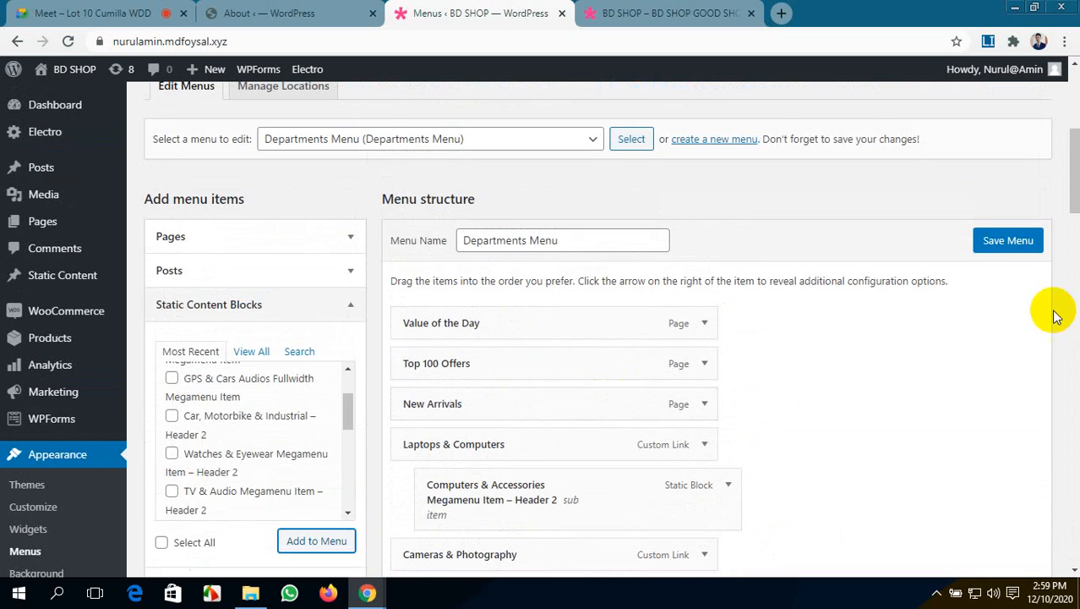
pyautogui.click(1007, 241)
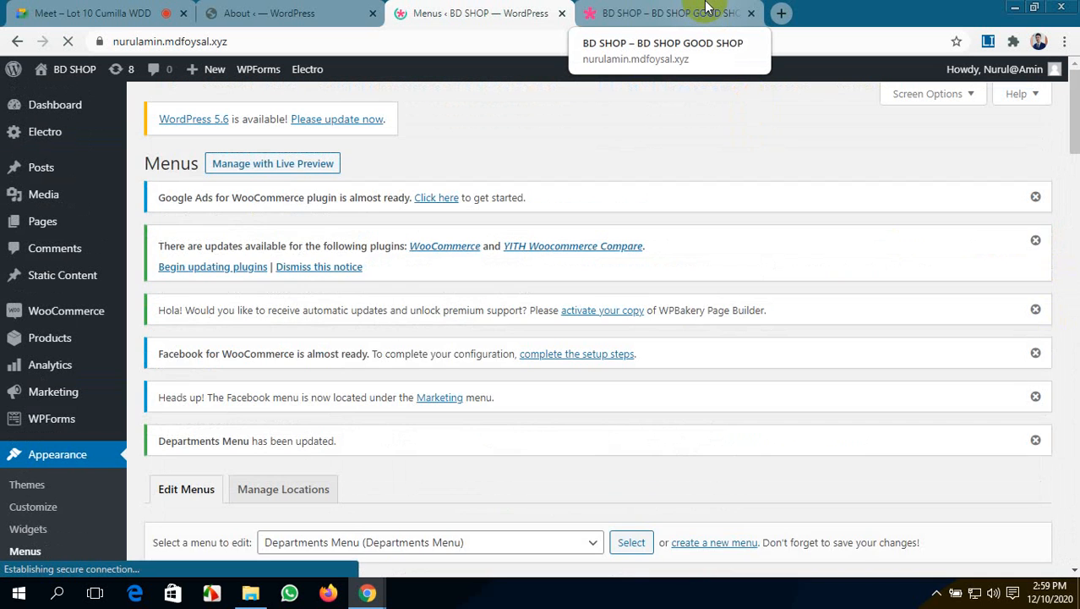
# - Reload the BD SHOP storefront and check its All Departments navigation for the added megamenu item
pyautogui.click(706, 10)
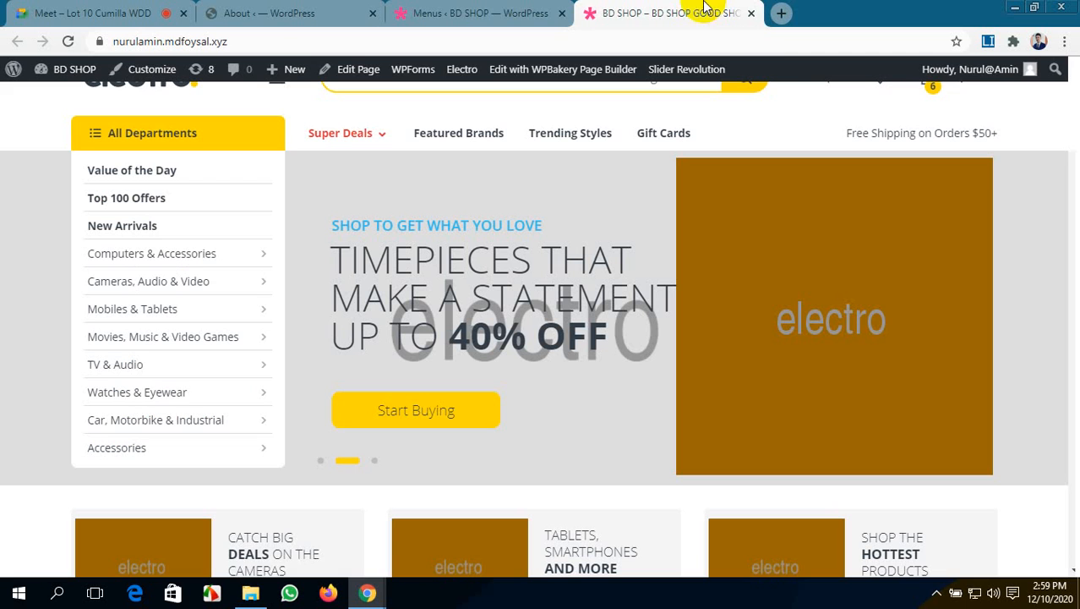
pyautogui.click(67, 42)
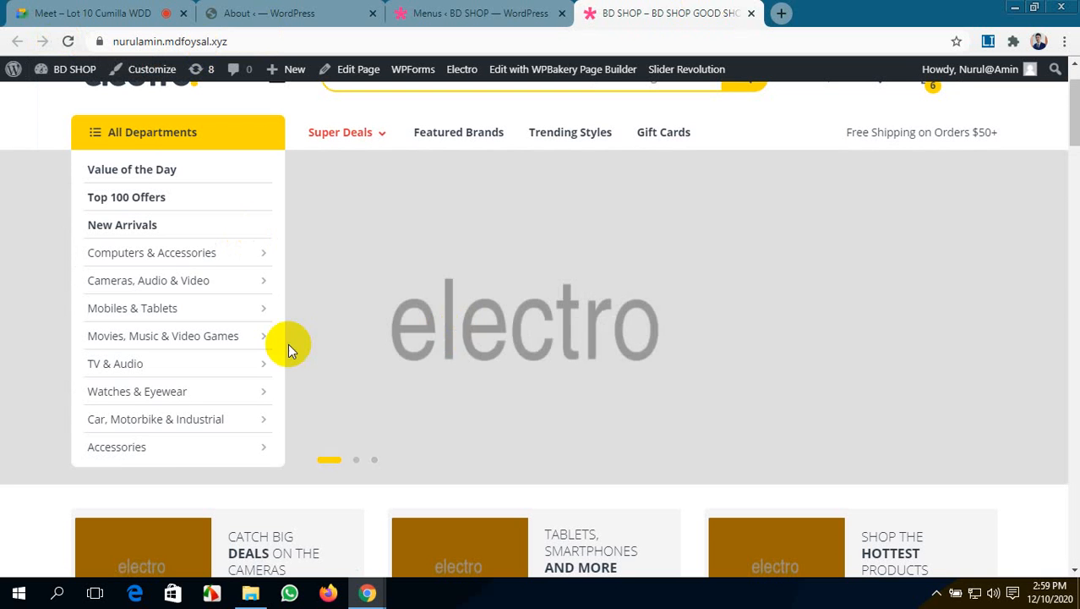
pyautogui.moveTo(200, 463)
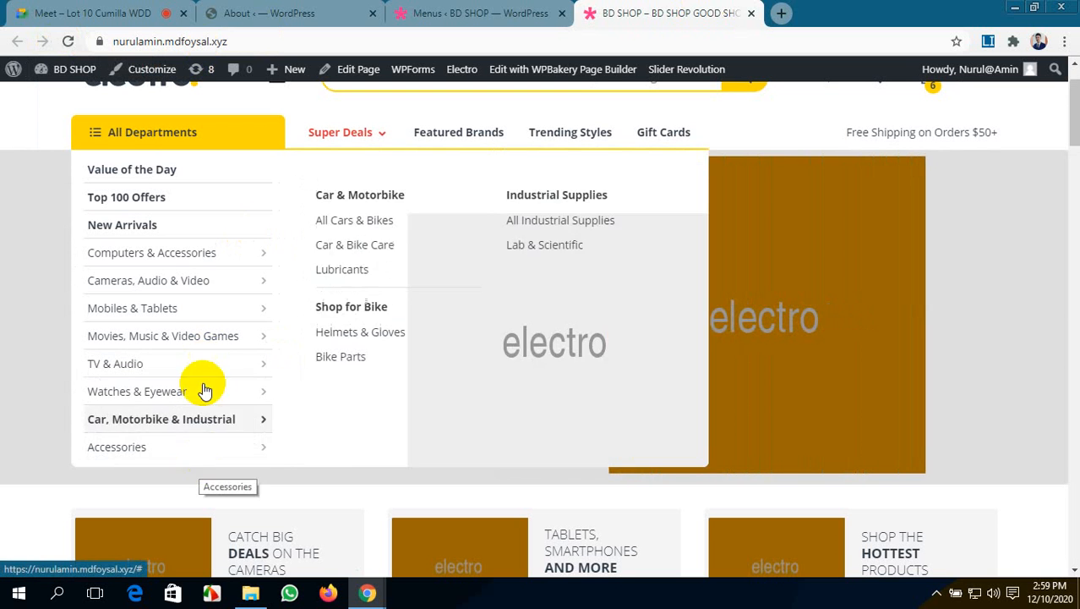
pyautogui.moveTo(214, 306)
pyautogui.scroll(1, 361, 339)
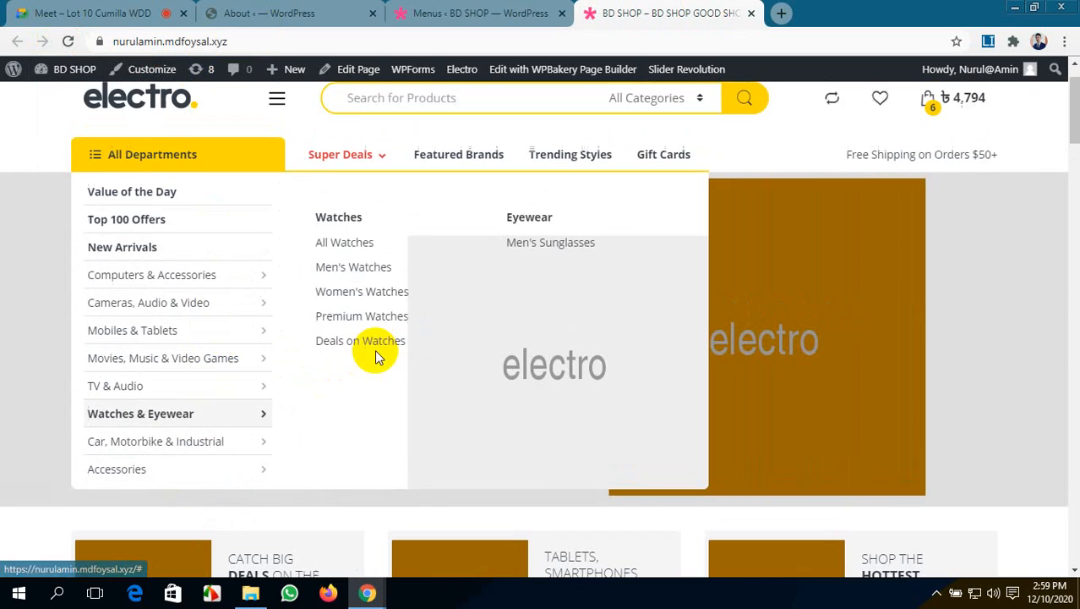
# - Return to the BD SHOP Menus page and load the All Departments Menu for editing
pyautogui.click(482, 10)
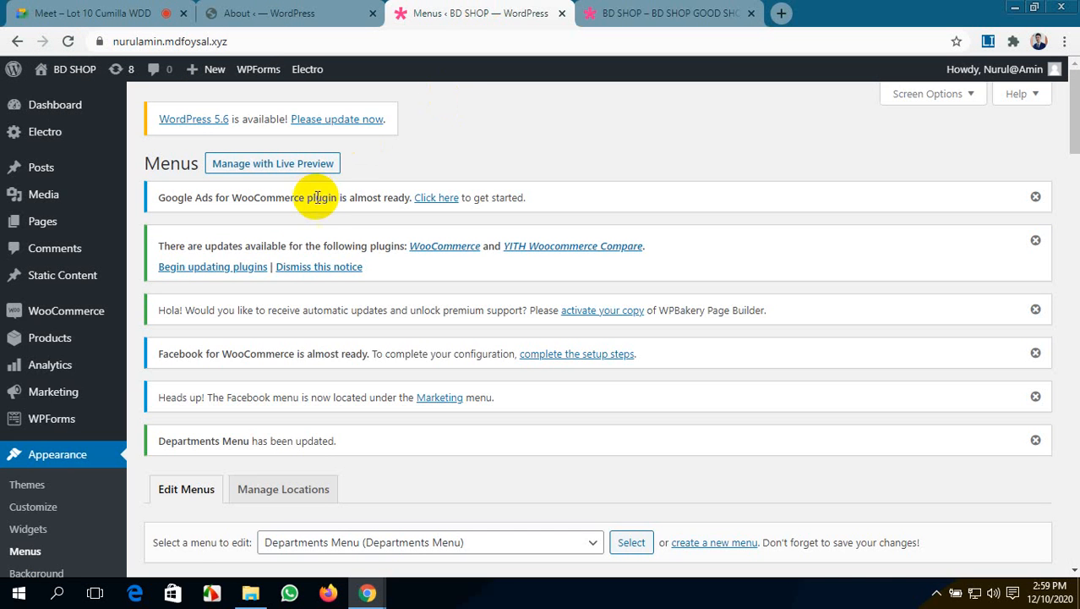
pyautogui.scroll(-4, 321, 202)
pyautogui.scroll(-2, 323, 209)
pyautogui.scroll(1, 385, 265)
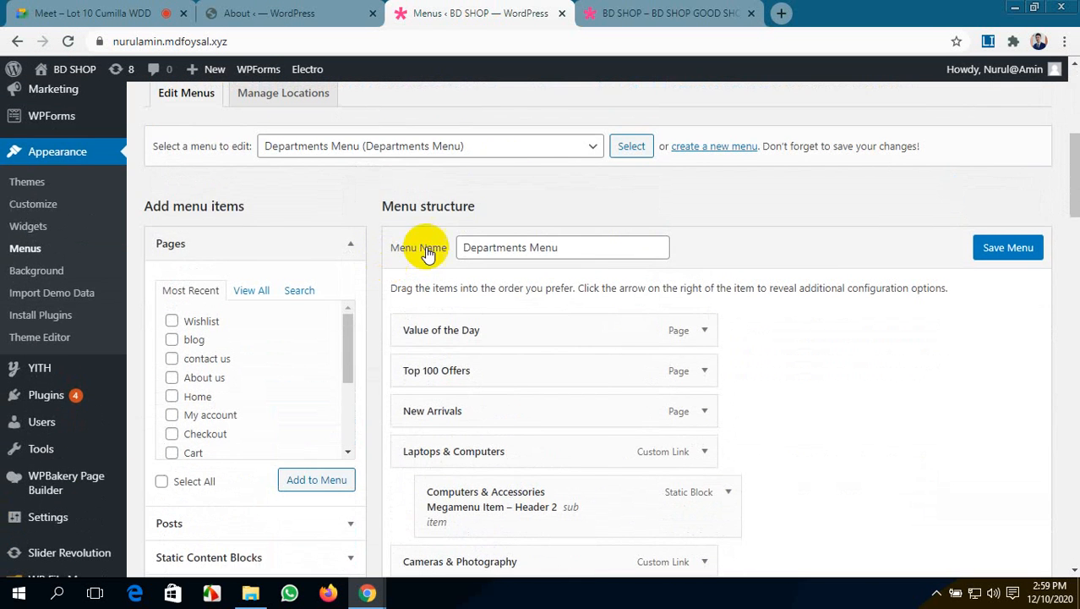
pyautogui.click(556, 148)
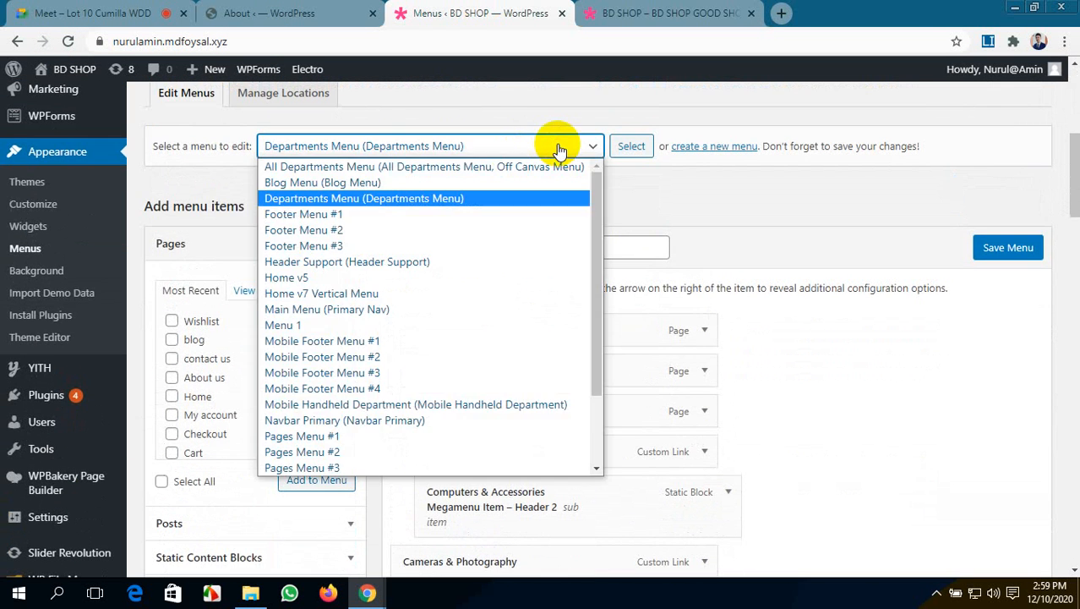
pyautogui.click(449, 173)
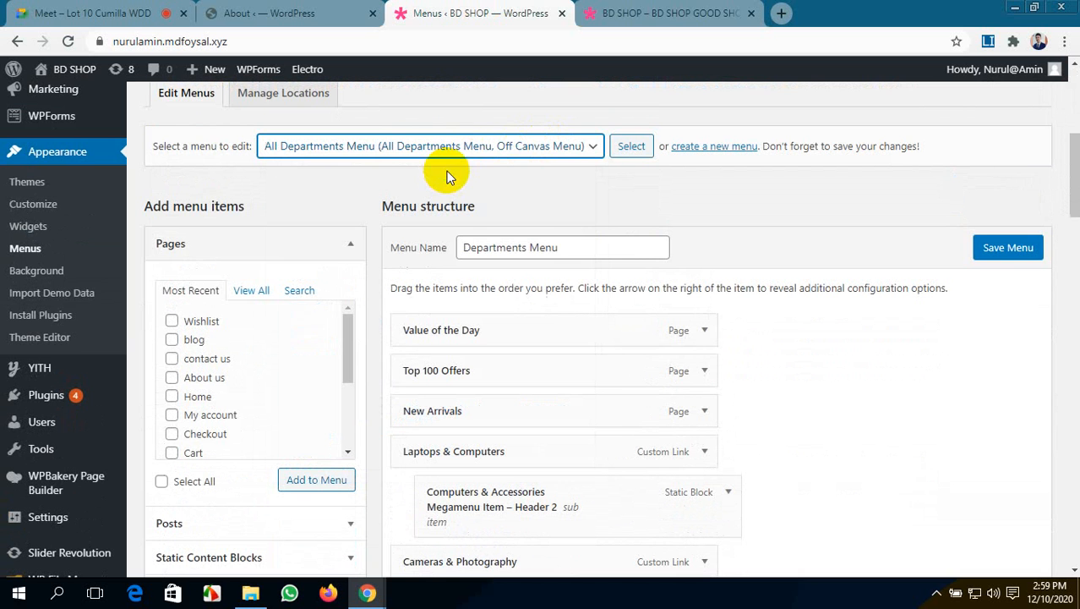
pyautogui.click(630, 149)
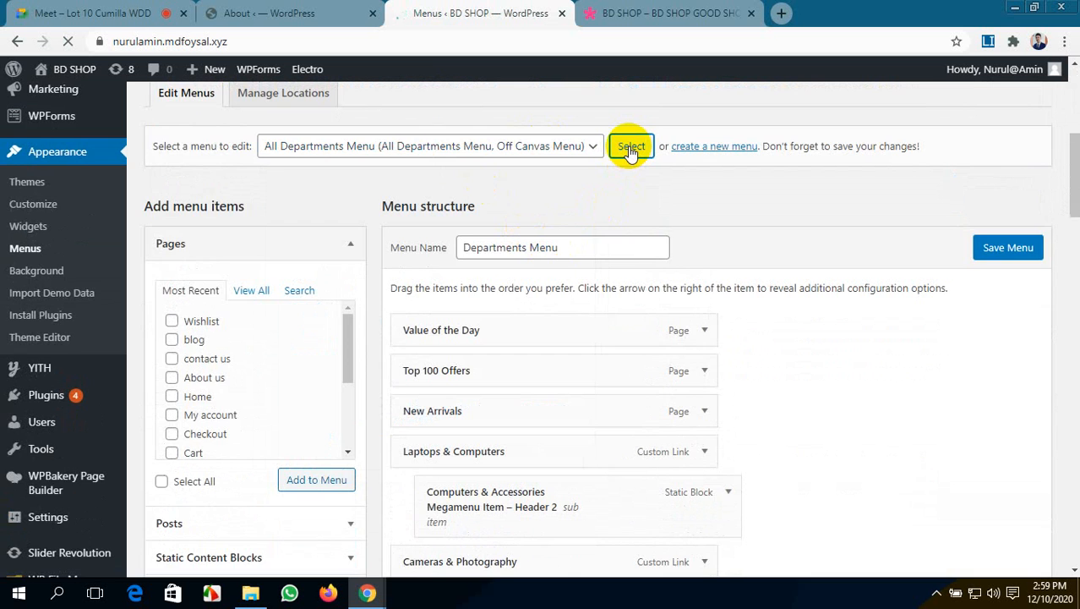
# - Review the All Departments Menu items and compare the Accessories sub-items with the storefront's Accessories submenu
pyautogui.scroll(-3, 493, 388)
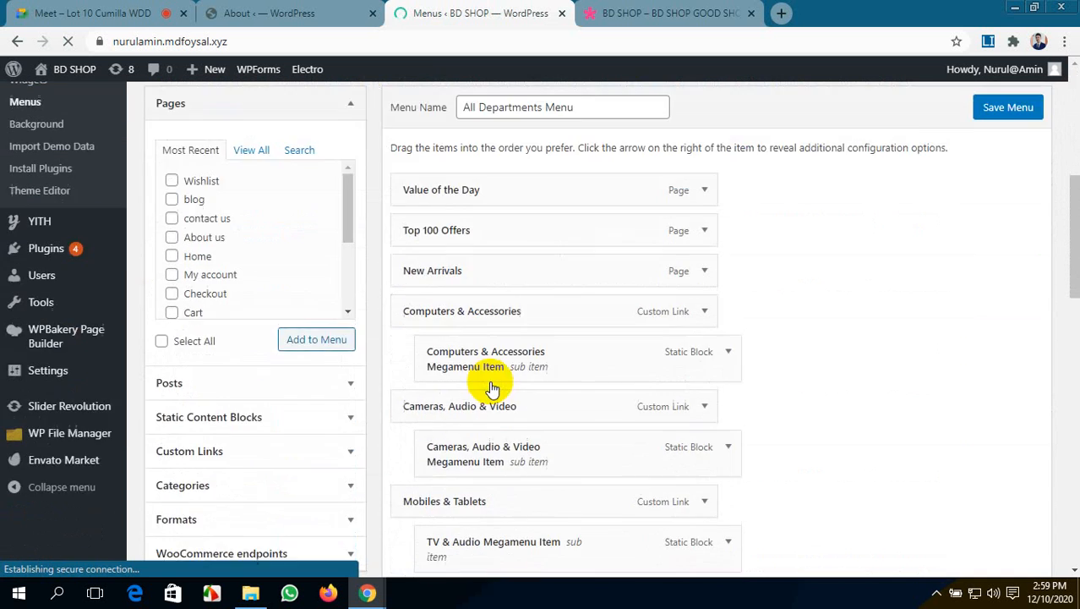
pyautogui.scroll(-15, 491, 378)
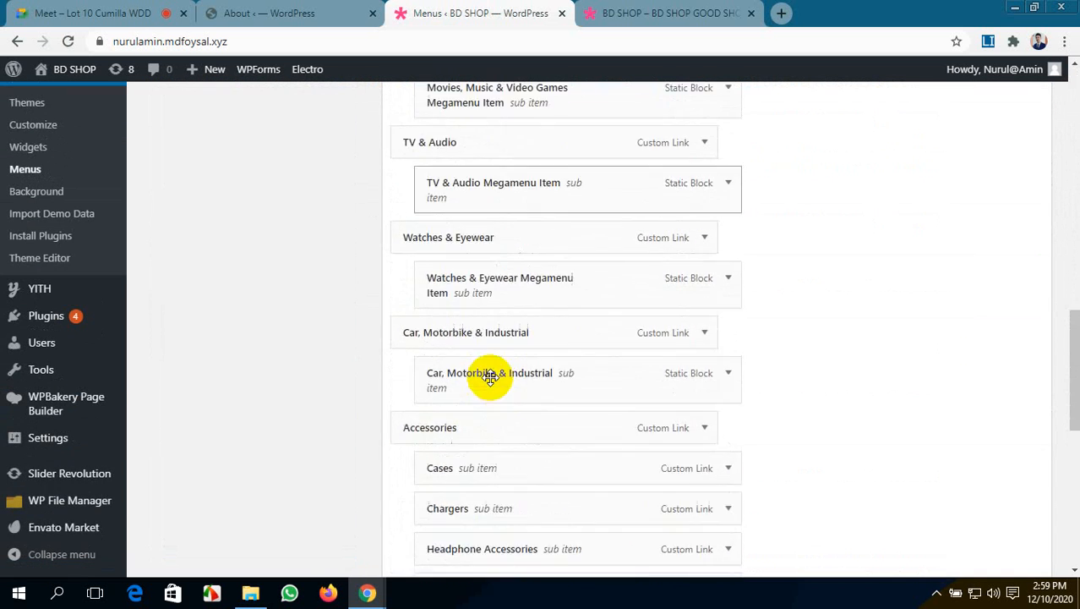
pyautogui.scroll(2, 497, 355)
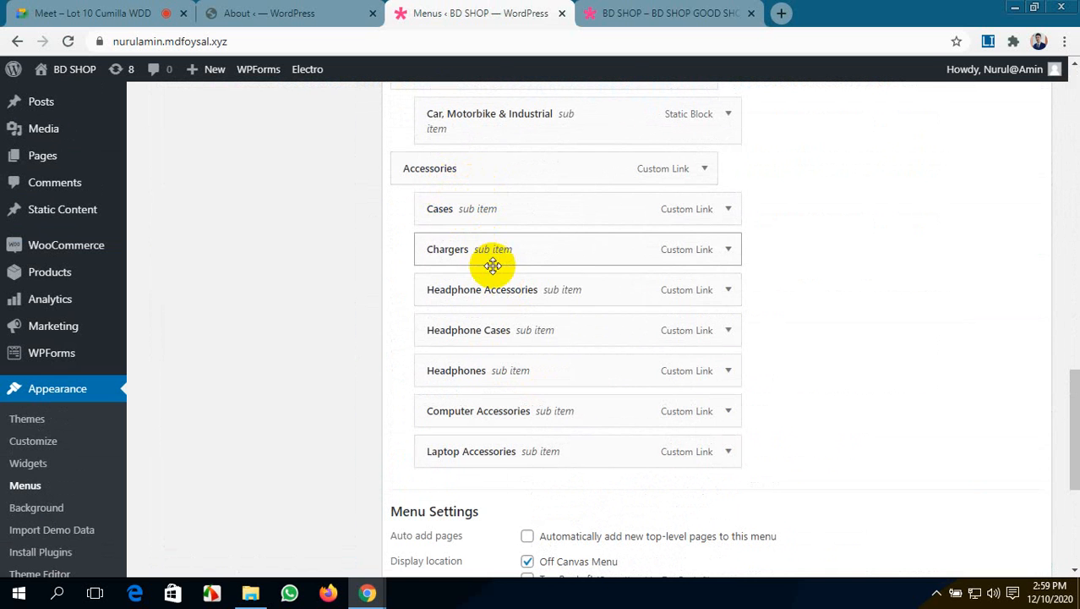
pyautogui.click(614, 12)
pyautogui.moveTo(151, 546)
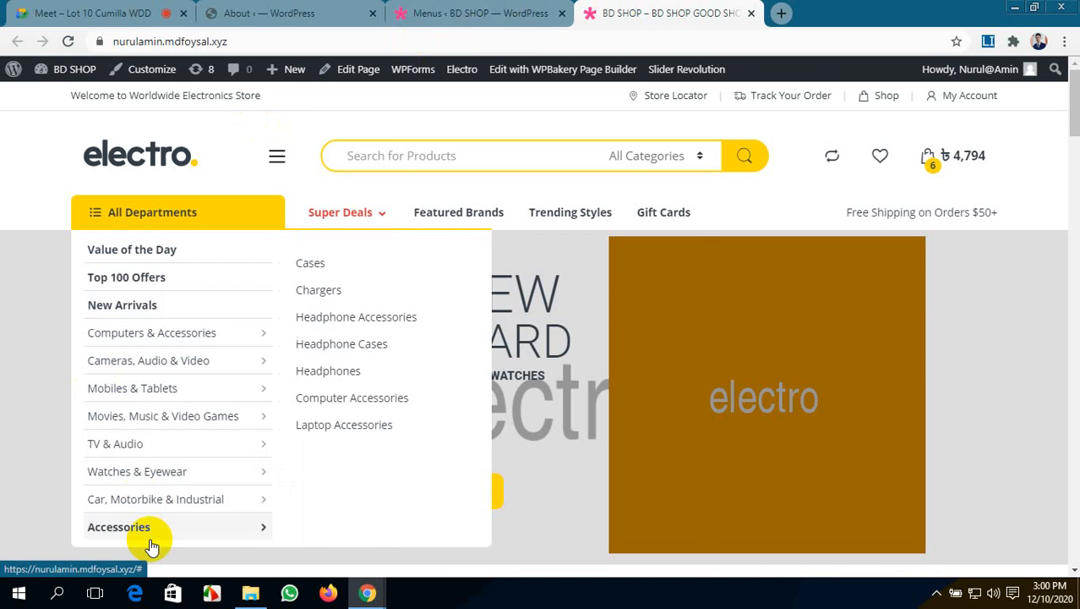
pyautogui.click(481, 11)
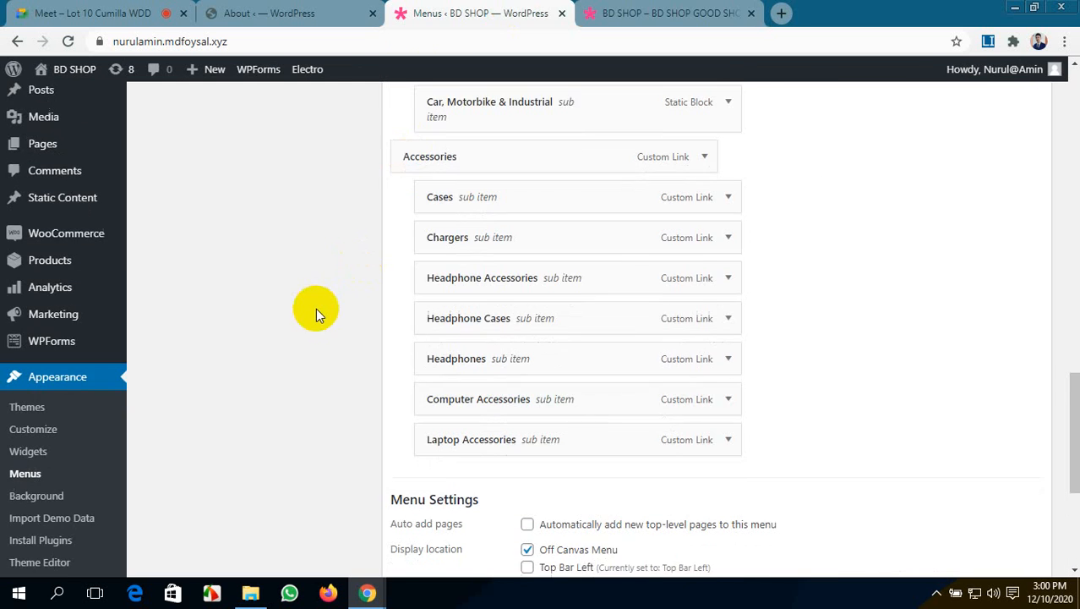
# - Review the All Departments Menu structure from its first item down to the Accessories sub-items
pyautogui.scroll(-2, 492, 309)
pyautogui.scroll(4, 494, 311)
pyautogui.scroll(8, 492, 310)
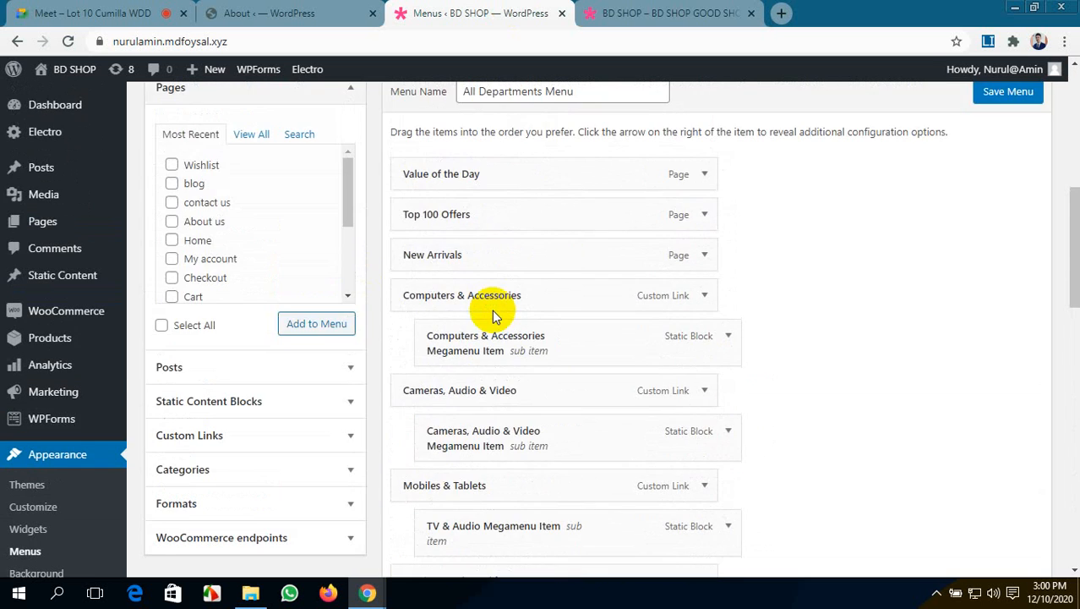
pyautogui.scroll(-10, 494, 313)
pyautogui.scroll(-2, 503, 306)
pyautogui.scroll(5, 503, 306)
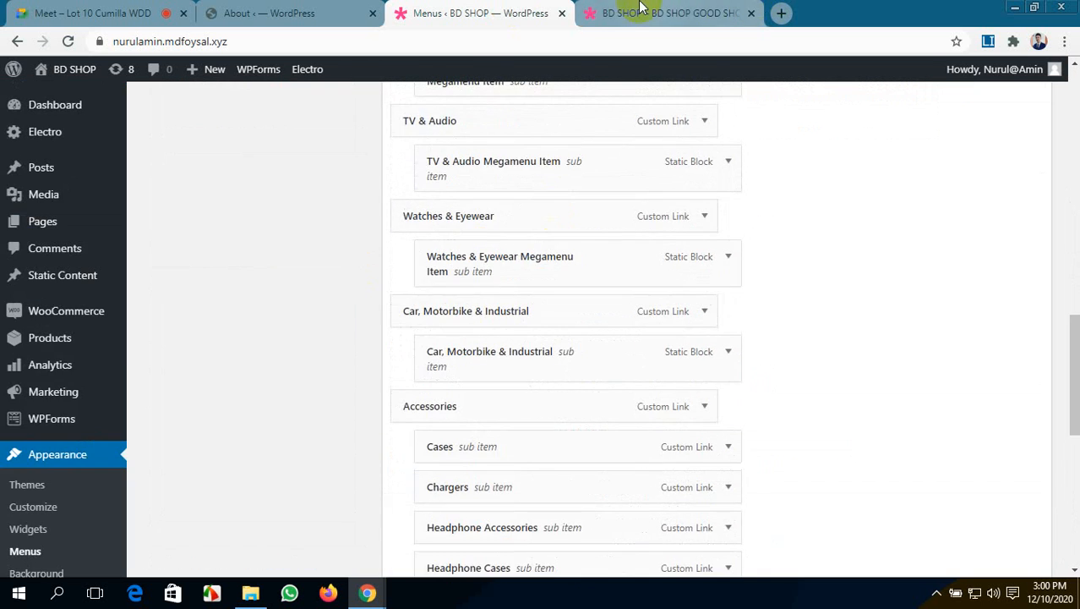
# - Examine the submenus in the storefront's All Departments navigation and compare them with the items of the All Departments Menu
pyautogui.click(642, 12)
pyautogui.moveTo(159, 336)
pyautogui.scroll(-3, 161, 304)
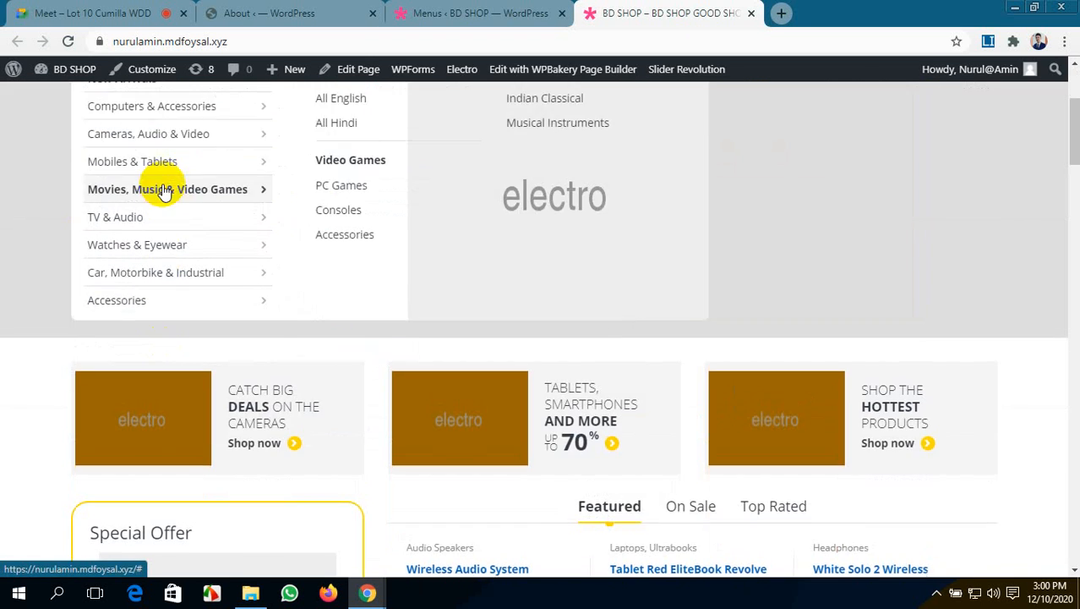
pyautogui.scroll(2, 169, 190)
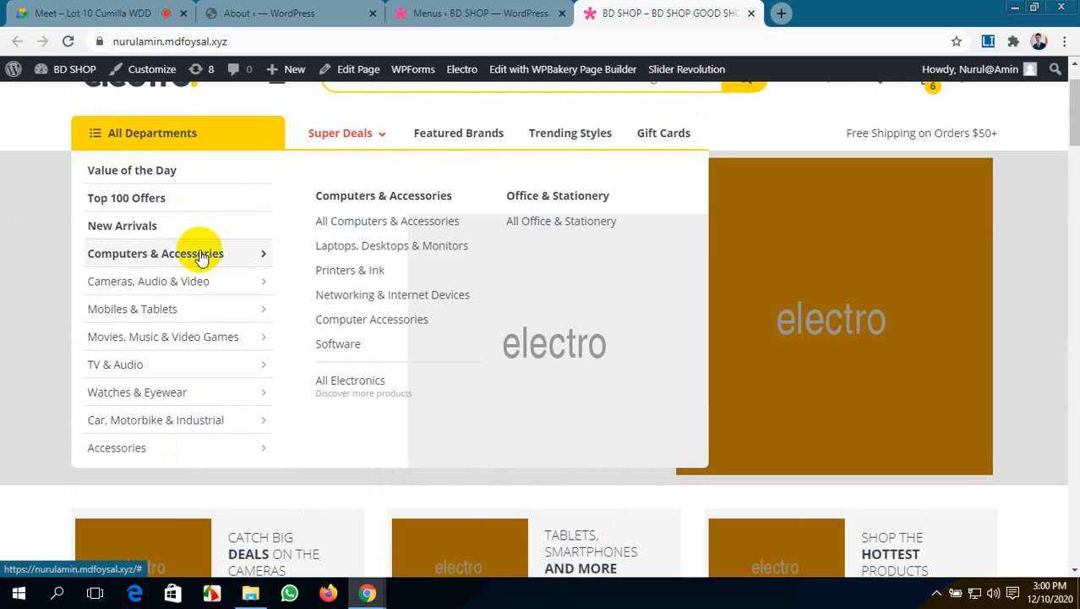
pyautogui.moveTo(201, 446)
pyautogui.moveTo(209, 262)
pyautogui.click(474, 13)
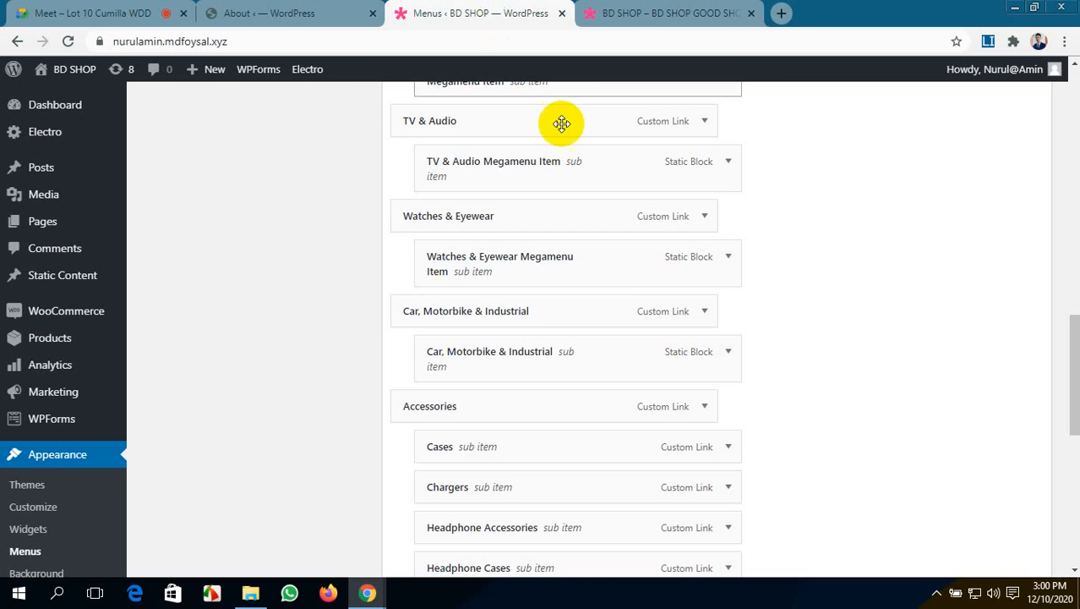
pyautogui.scroll(5, 617, 288)
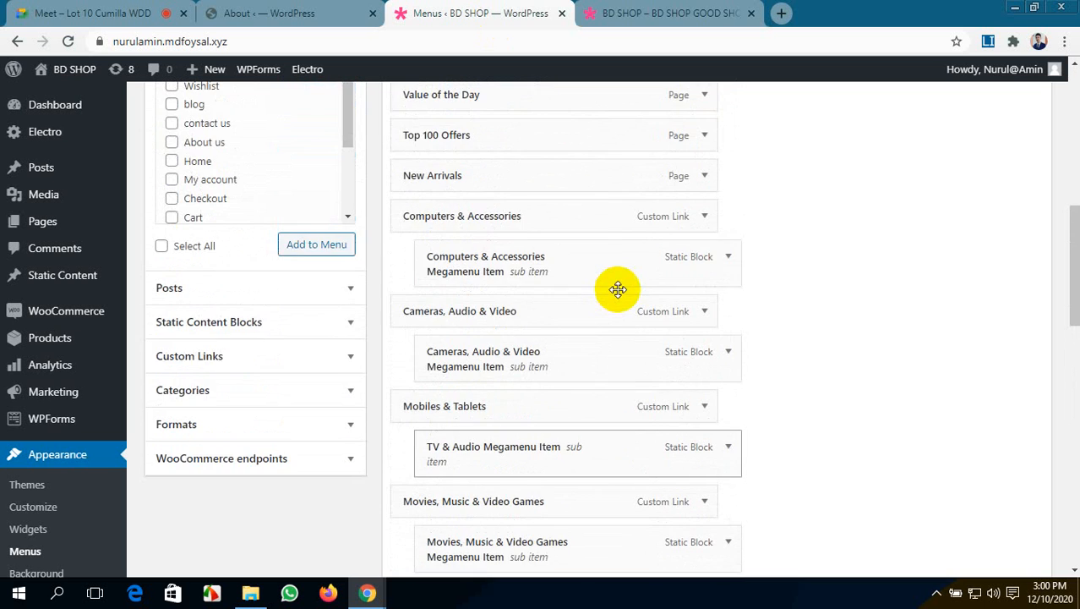
pyautogui.scroll(1, 617, 288)
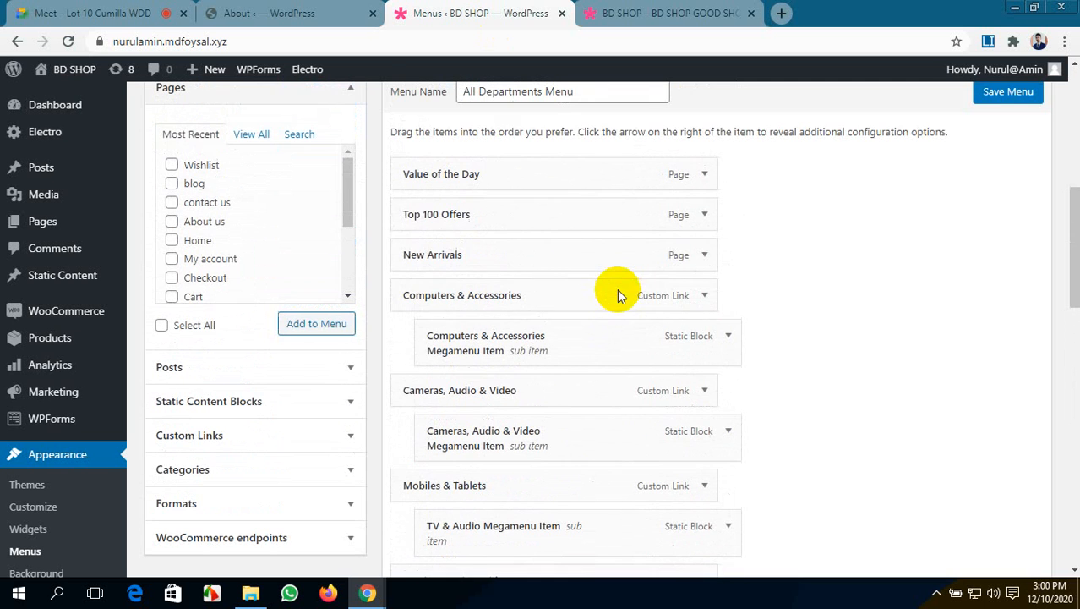
# - Switch to the other WordPress site's admin and open its Import Demo Data page
pyautogui.click(332, 7)
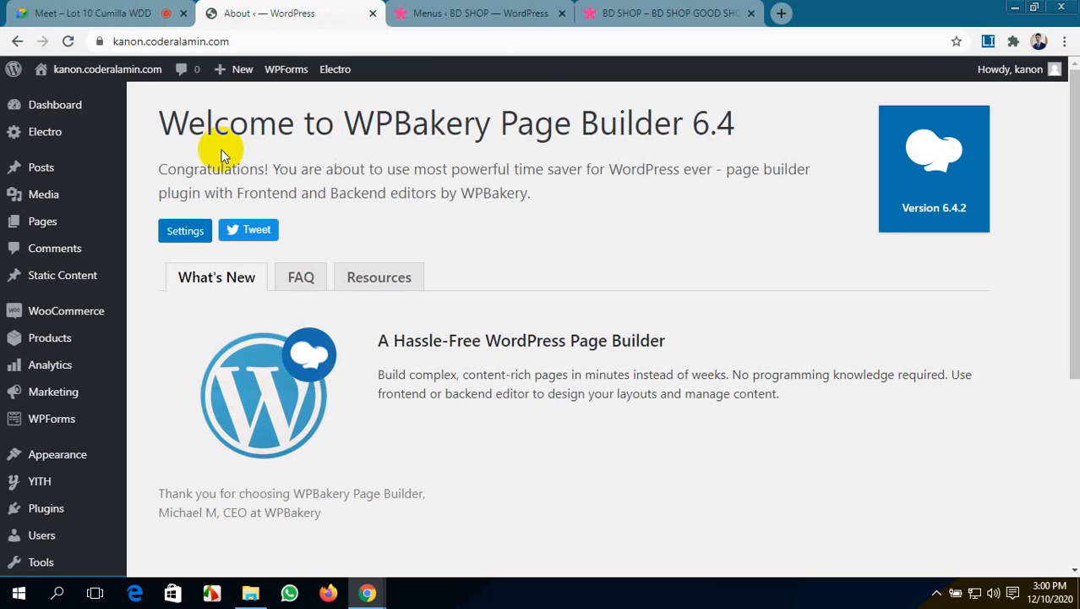
pyautogui.moveTo(48, 372)
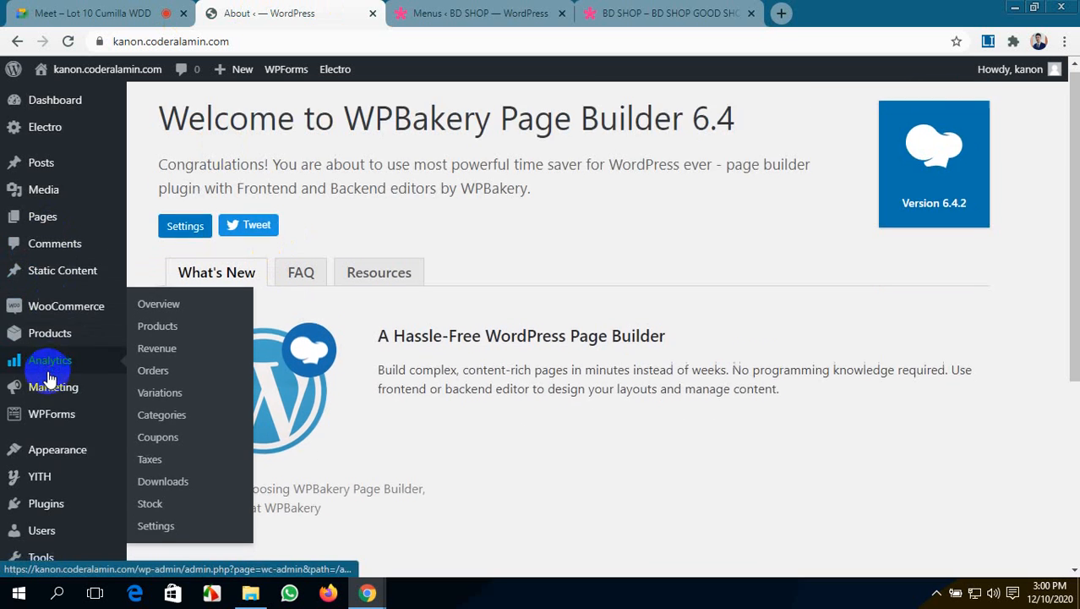
pyautogui.scroll(-2, 48, 378)
pyautogui.moveTo(48, 298)
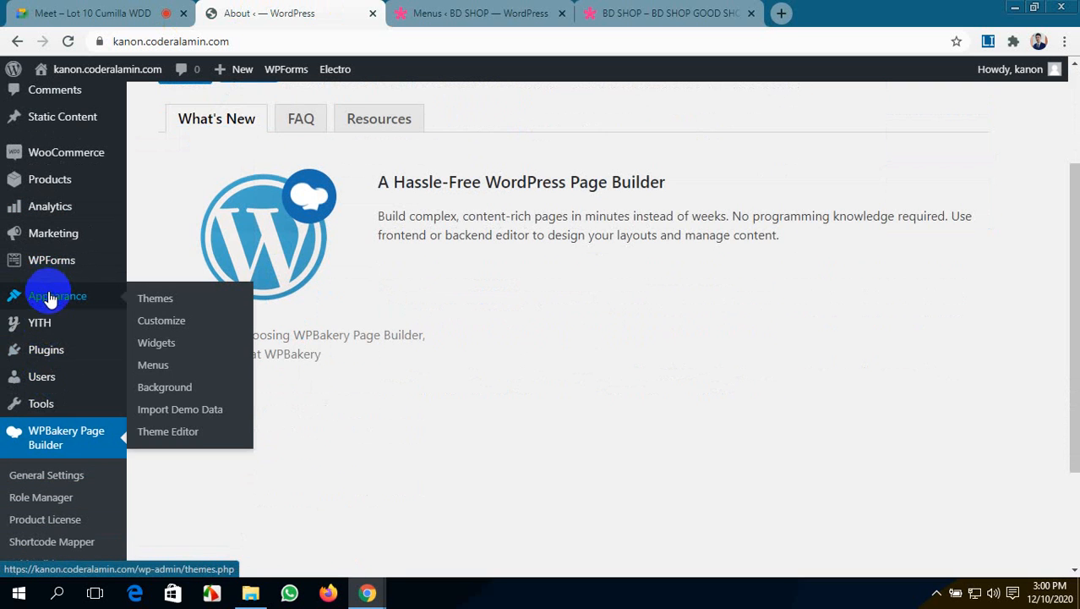
# - Return to the BD SHOP Menus page and inspect the settings of the Value of the Day and Top 100 Offers items
pyautogui.click(471, 14)
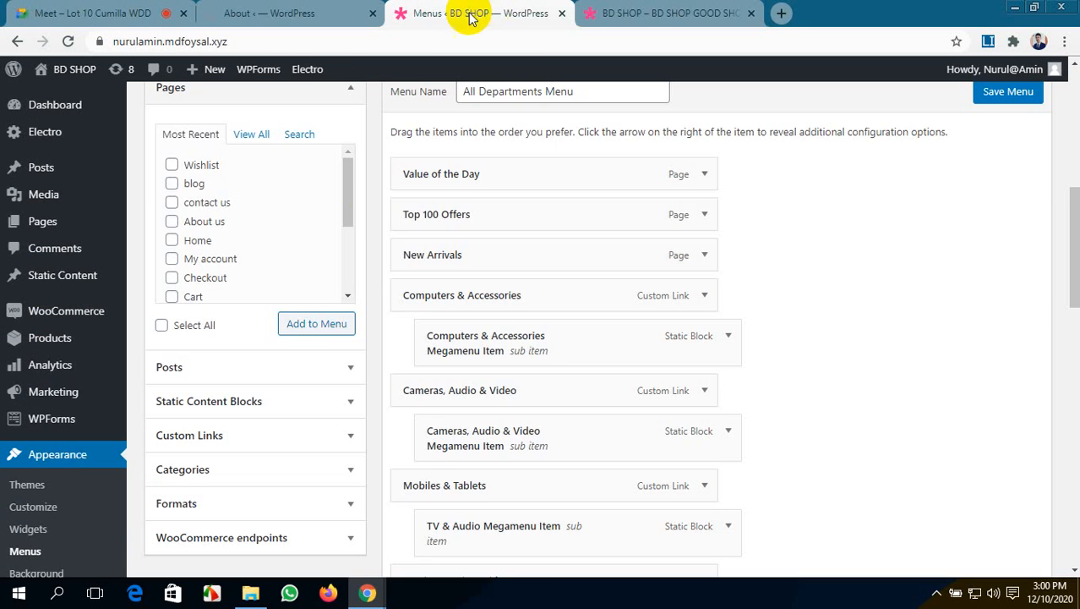
pyautogui.scroll(1, 528, 373)
pyautogui.scroll(-1, 664, 323)
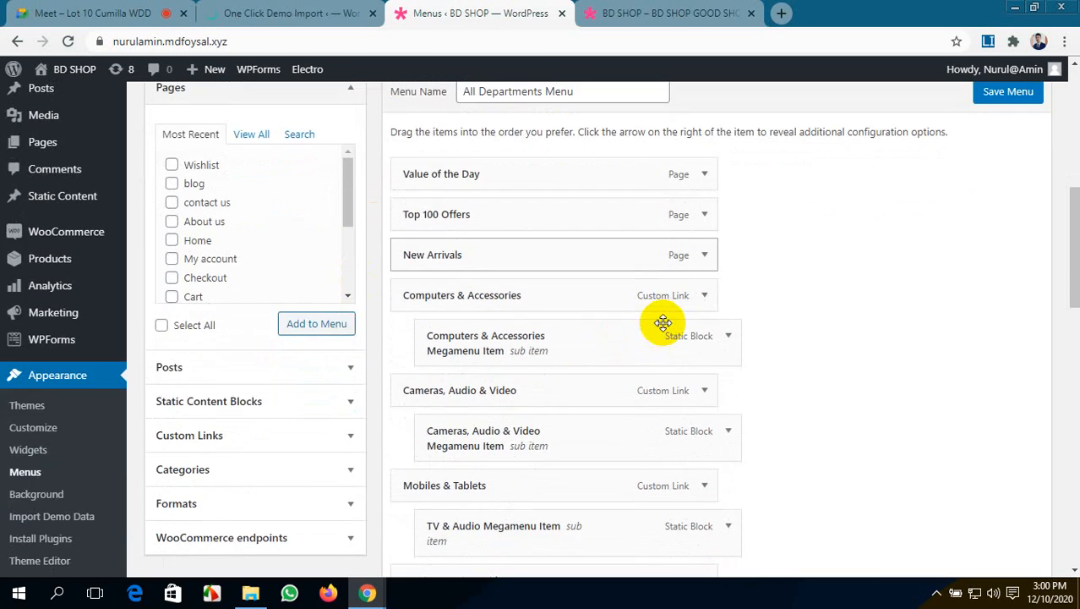
pyautogui.click(703, 175)
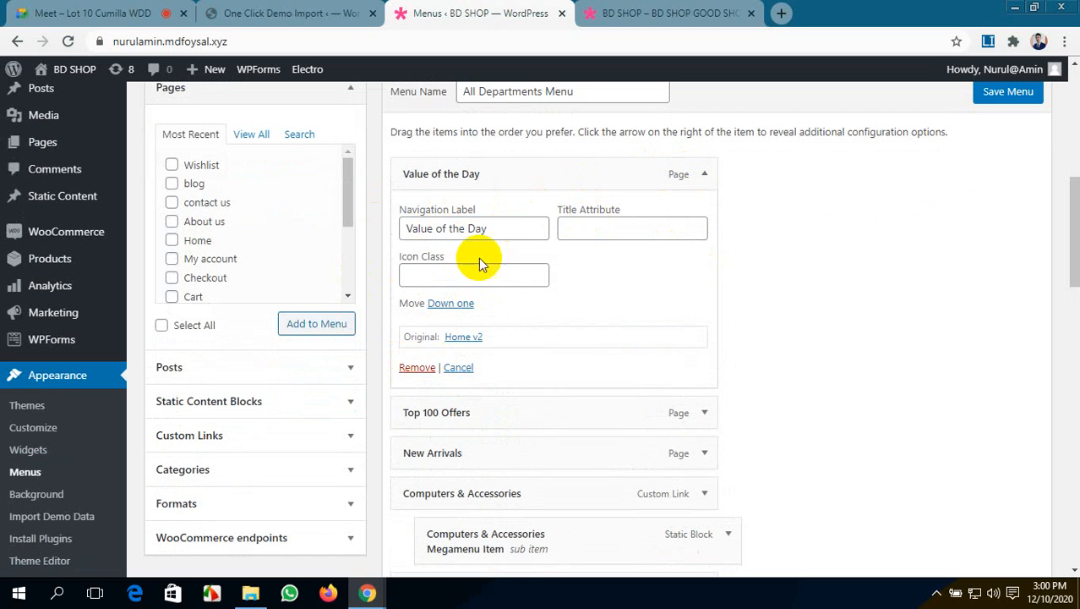
pyautogui.click(705, 174)
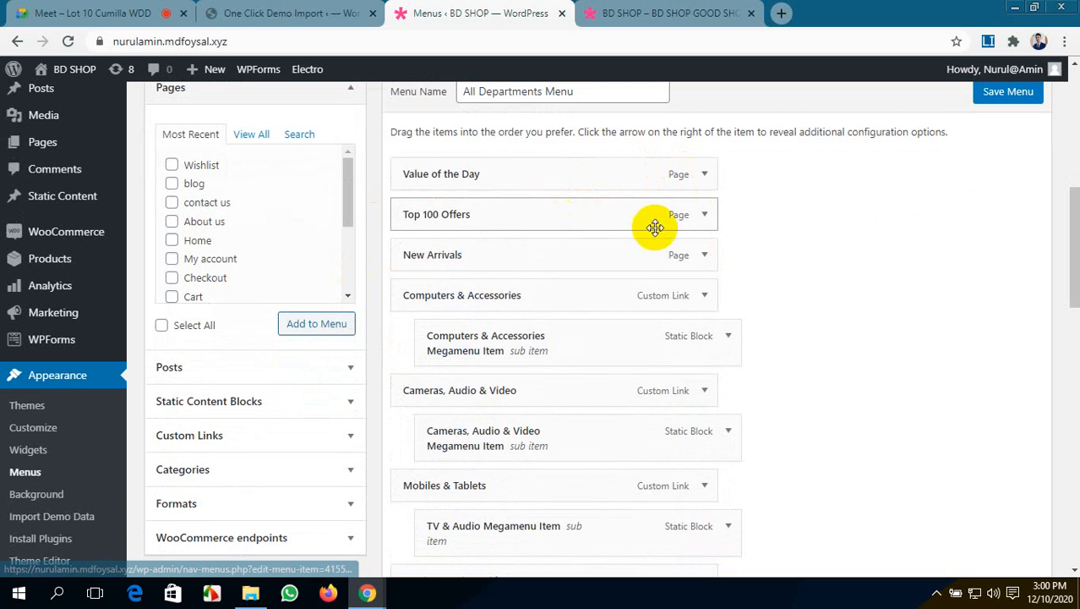
pyautogui.click(705, 216)
pyautogui.click(707, 220)
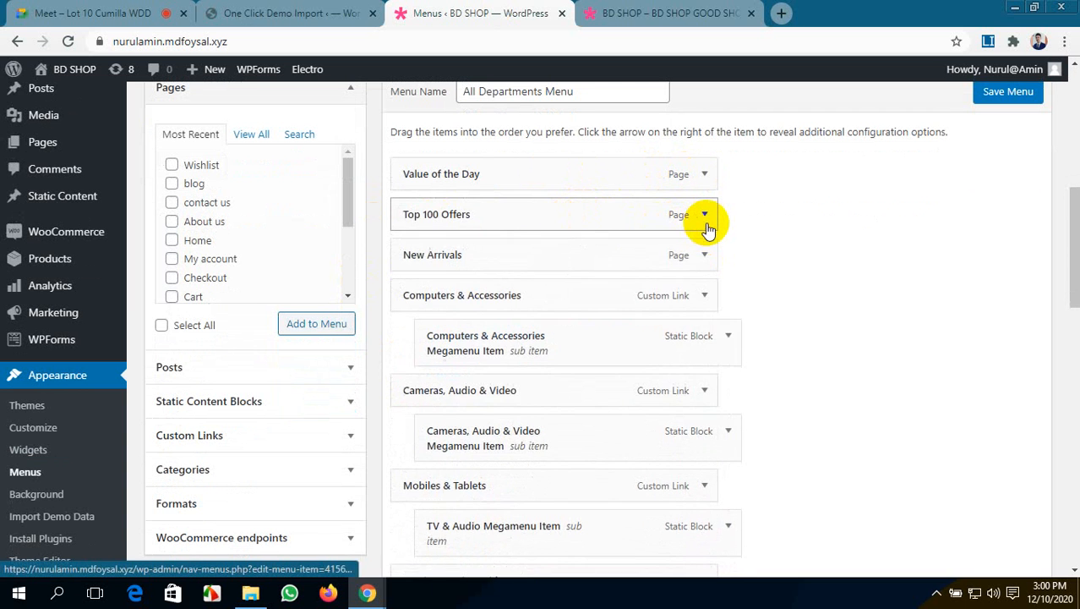
# - Remove the Laptop Accessories and Computer Accessories sub-items from the All Departments Menu
pyautogui.scroll(-2, 706, 242)
pyautogui.scroll(1, 707, 242)
pyautogui.scroll(-1, 705, 243)
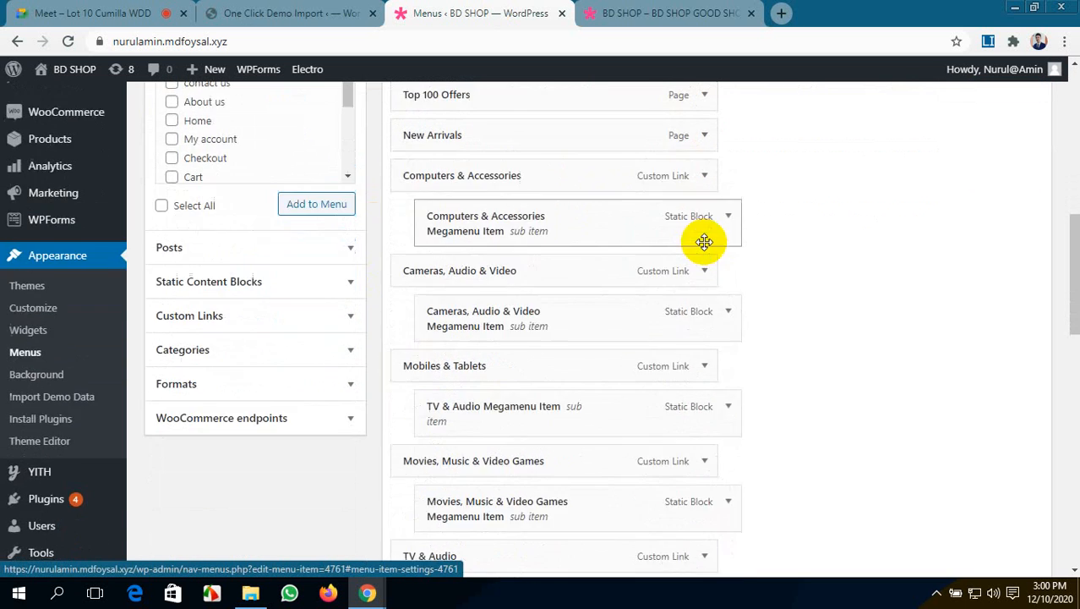
pyautogui.scroll(2, 704, 243)
pyautogui.scroll(-10, 703, 244)
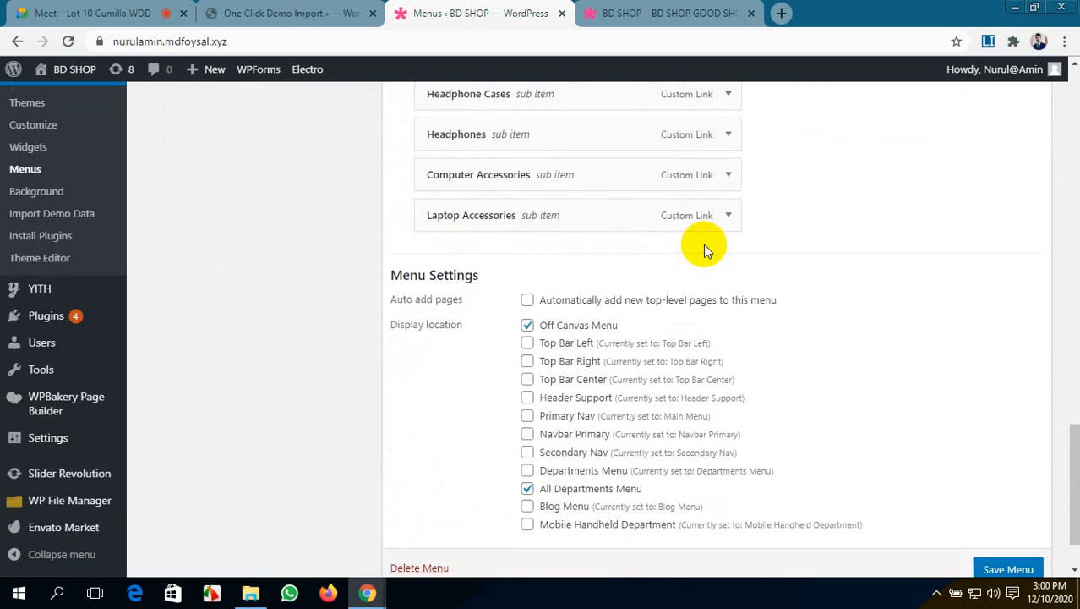
pyautogui.scroll(4, 703, 245)
pyautogui.scroll(-3, 703, 244)
pyautogui.scroll(1, 704, 243)
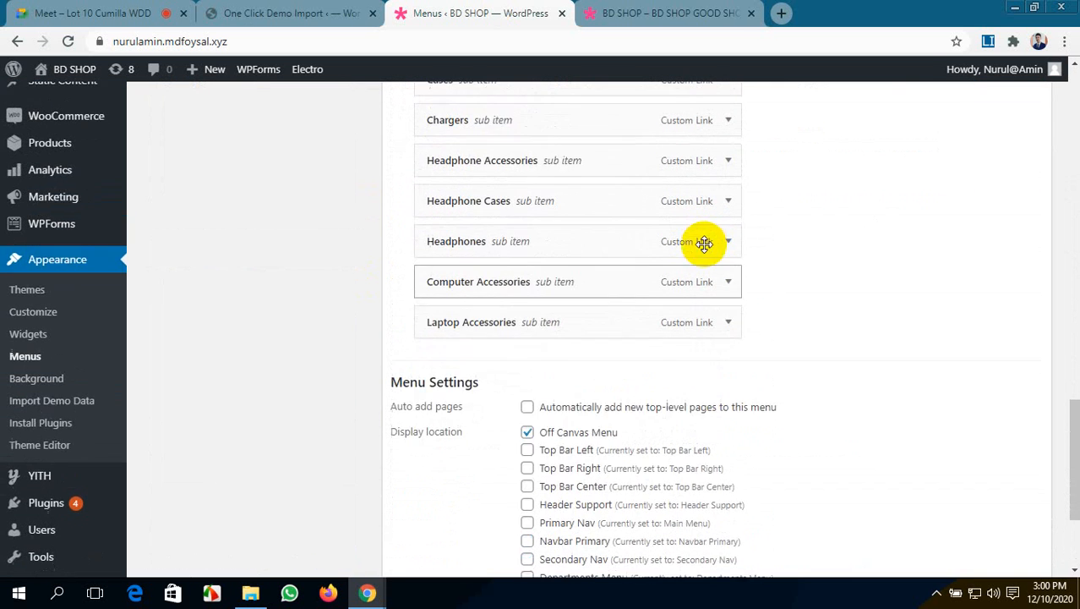
pyautogui.scroll(1, 704, 243)
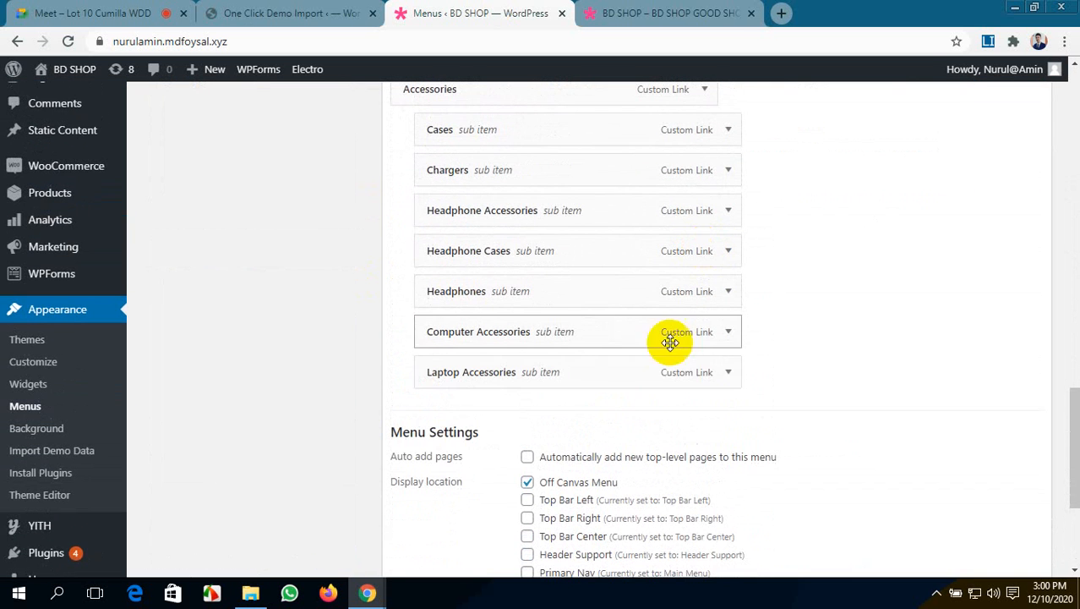
pyautogui.click(726, 373)
pyautogui.scroll(-3, 470, 432)
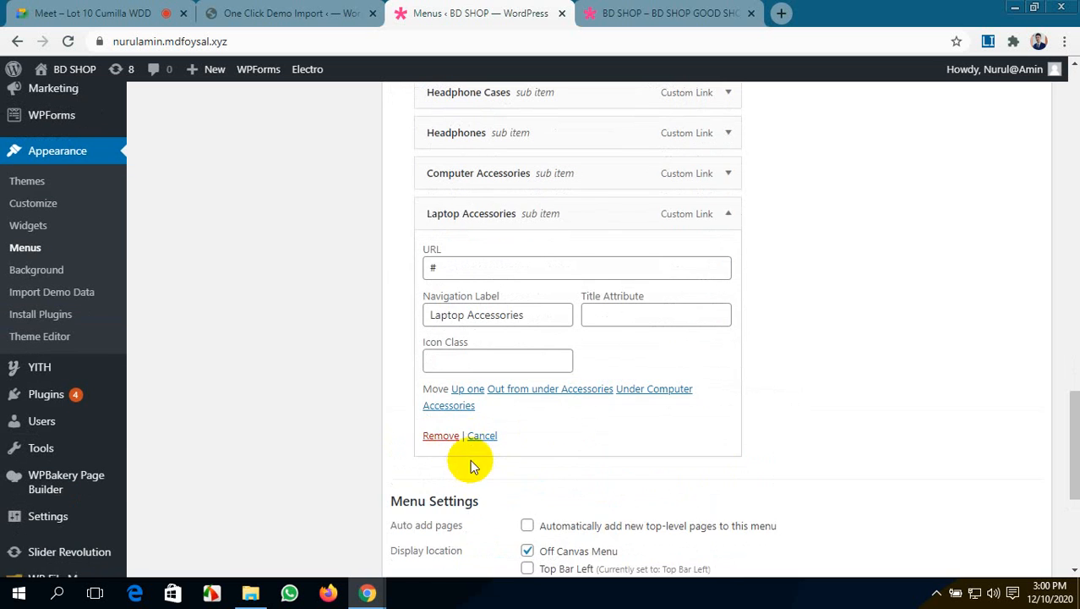
pyautogui.click(440, 436)
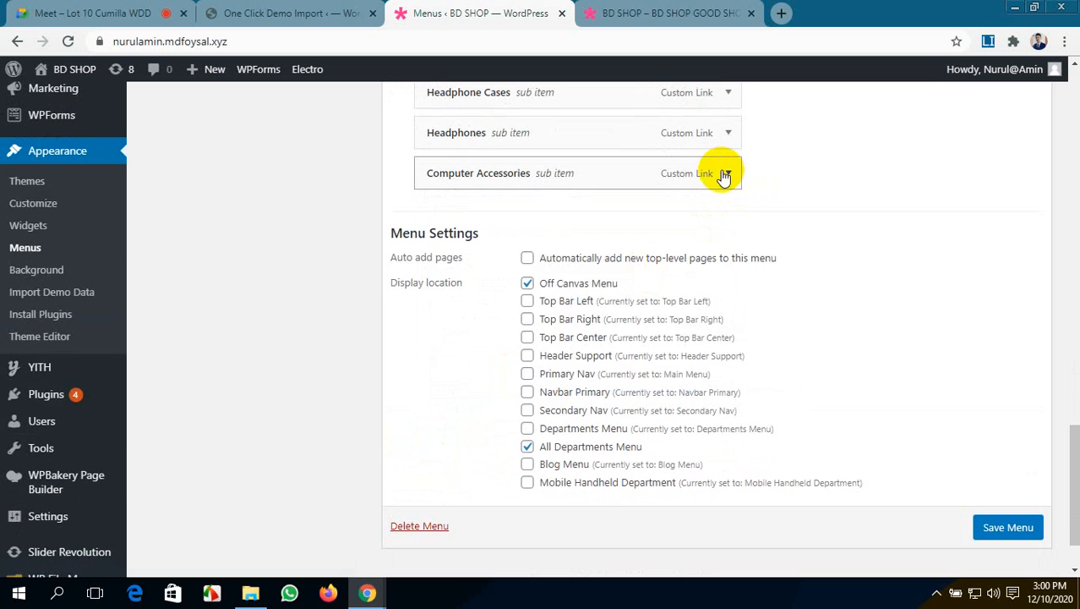
pyautogui.click(728, 175)
pyautogui.click(435, 376)
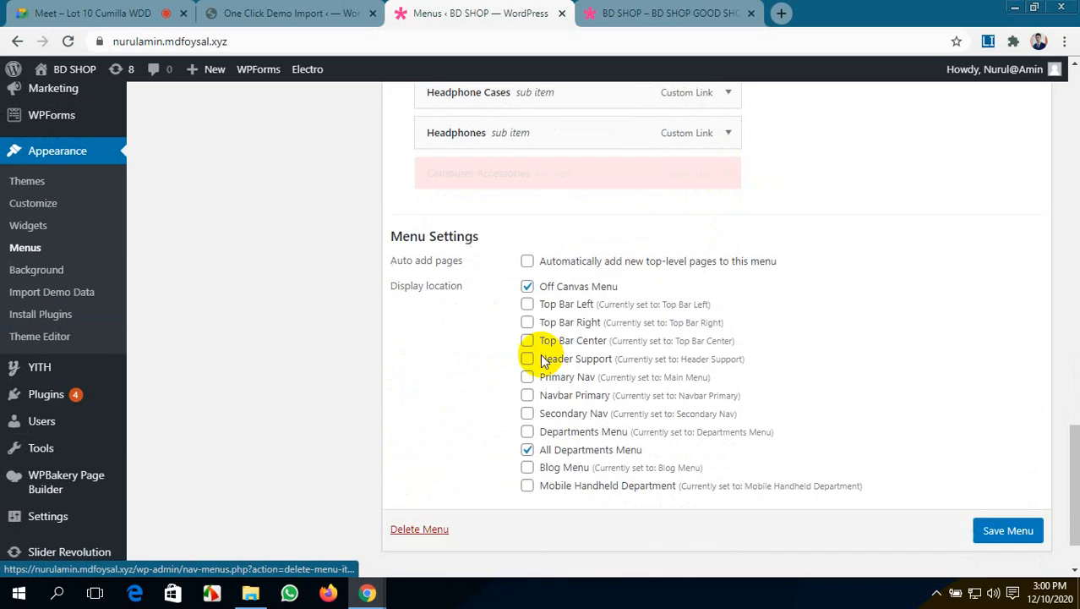
# - Remove the parent Accessories item and the Cases item from the All Departments Menu
pyautogui.scroll(3, 541, 351)
pyautogui.click(704, 170)
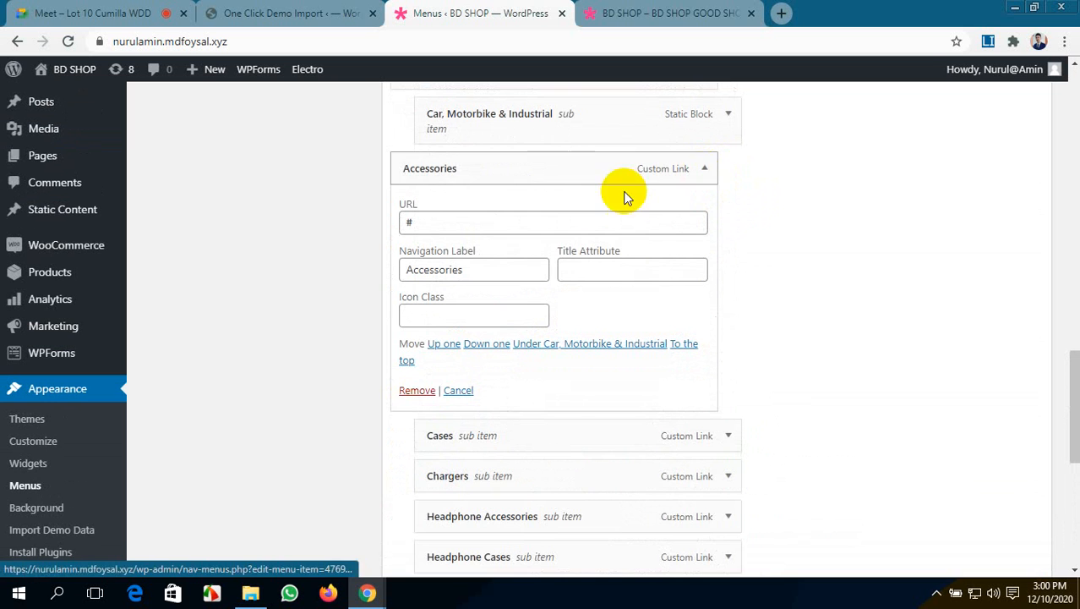
pyautogui.click(418, 390)
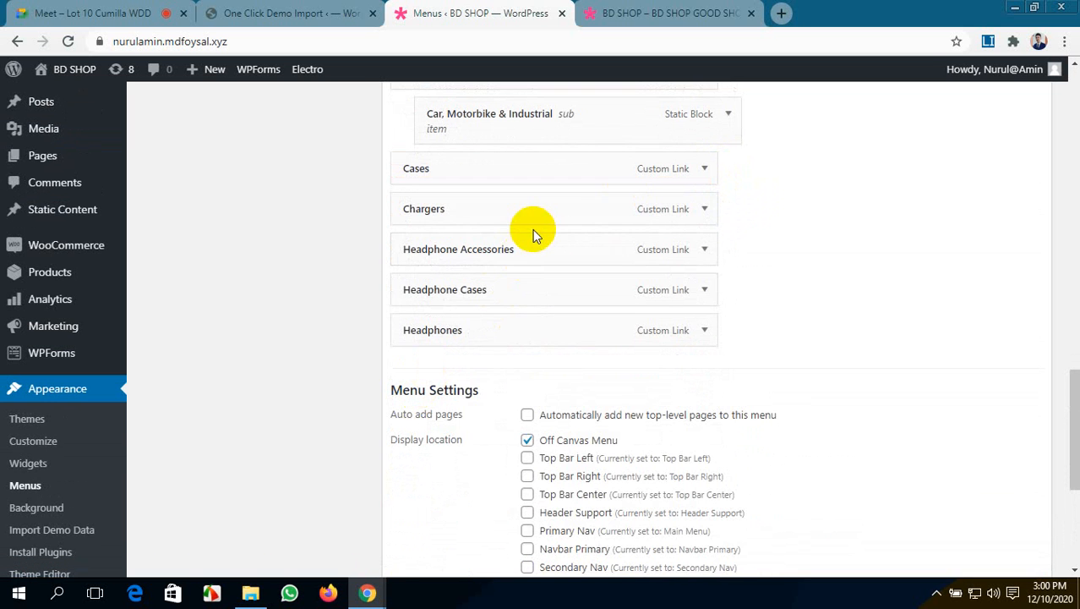
pyautogui.scroll(1, 532, 229)
pyautogui.scroll(3, 533, 229)
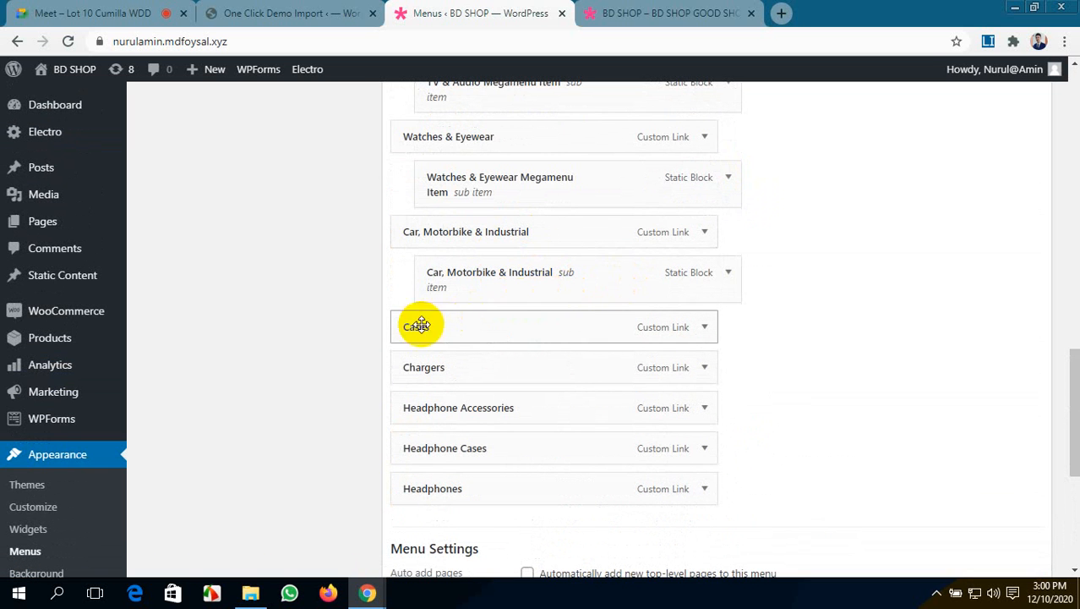
pyautogui.click(706, 327)
pyautogui.scroll(-3, 412, 467)
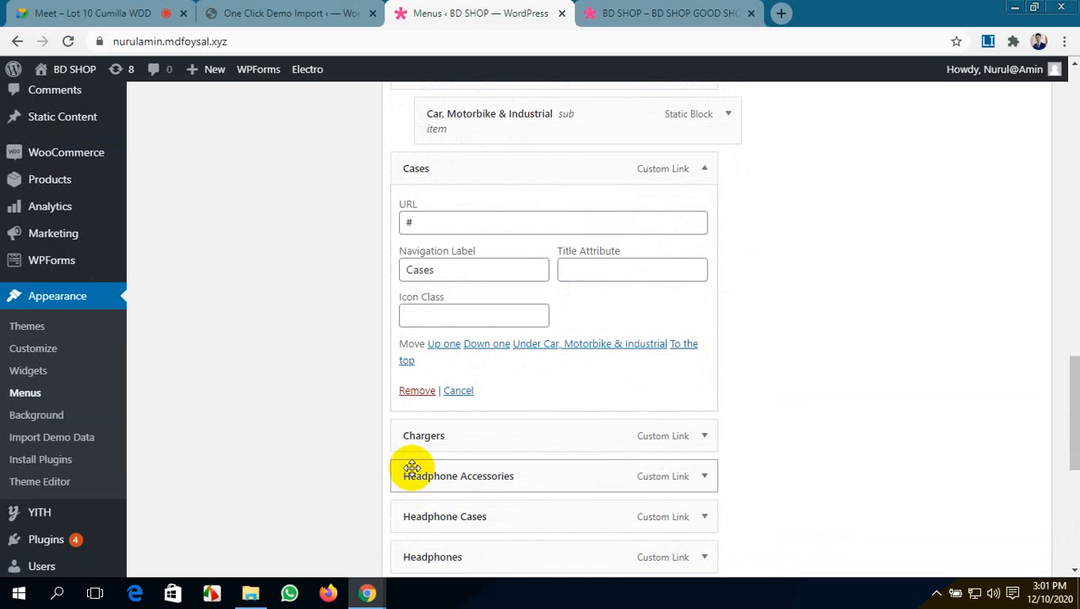
pyautogui.click(417, 391)
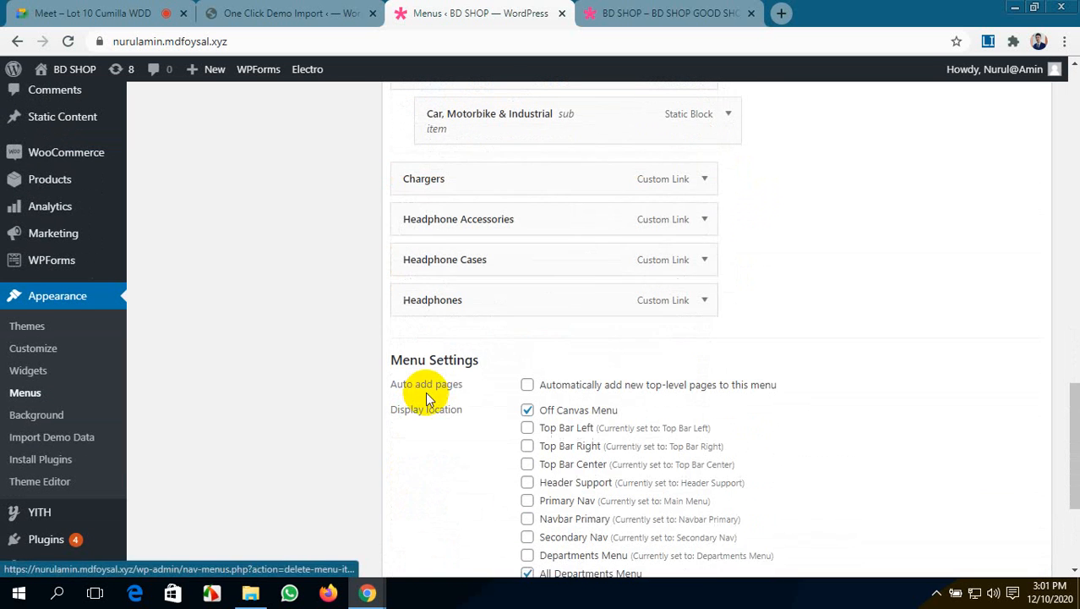
# - Remove the Headphones, Headphone Cases, Headphone Accessories and Chargers items from the All Departments Menu
pyautogui.click(704, 289)
pyautogui.click(415, 494)
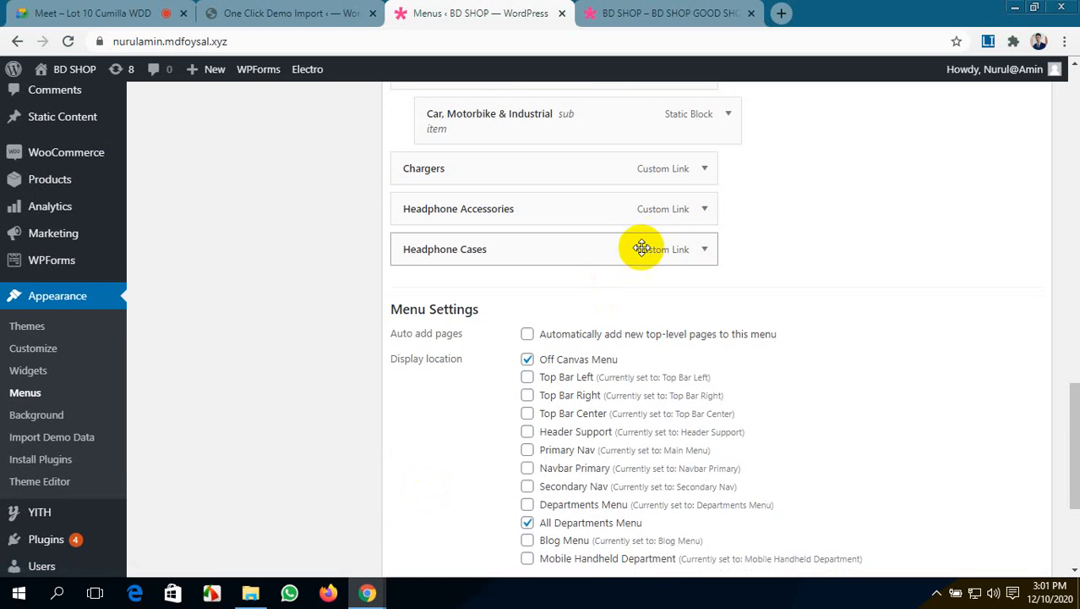
pyautogui.click(705, 252)
pyautogui.click(415, 454)
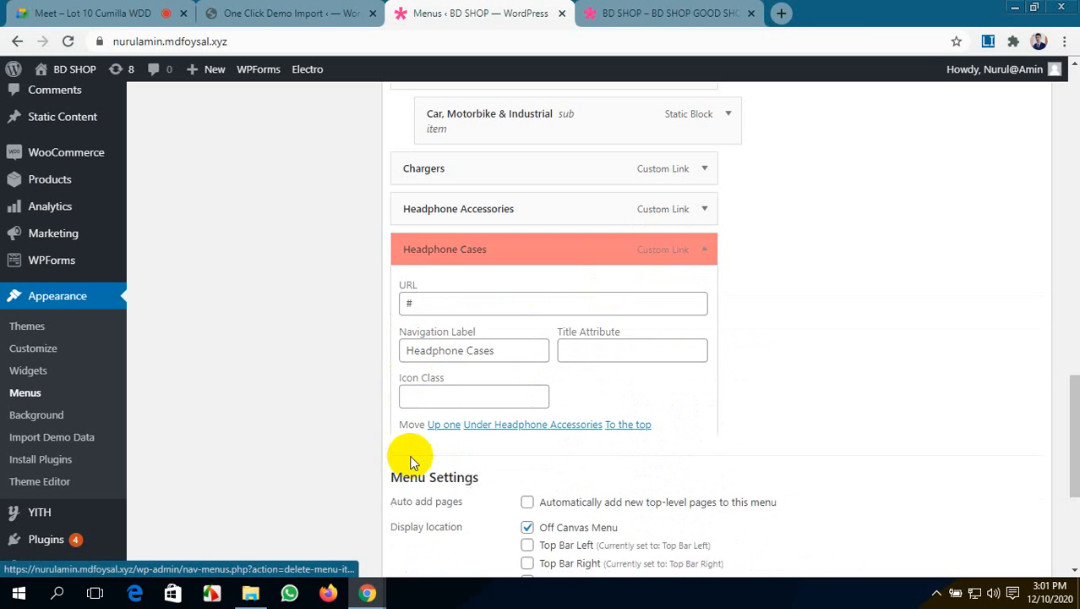
pyautogui.click(706, 215)
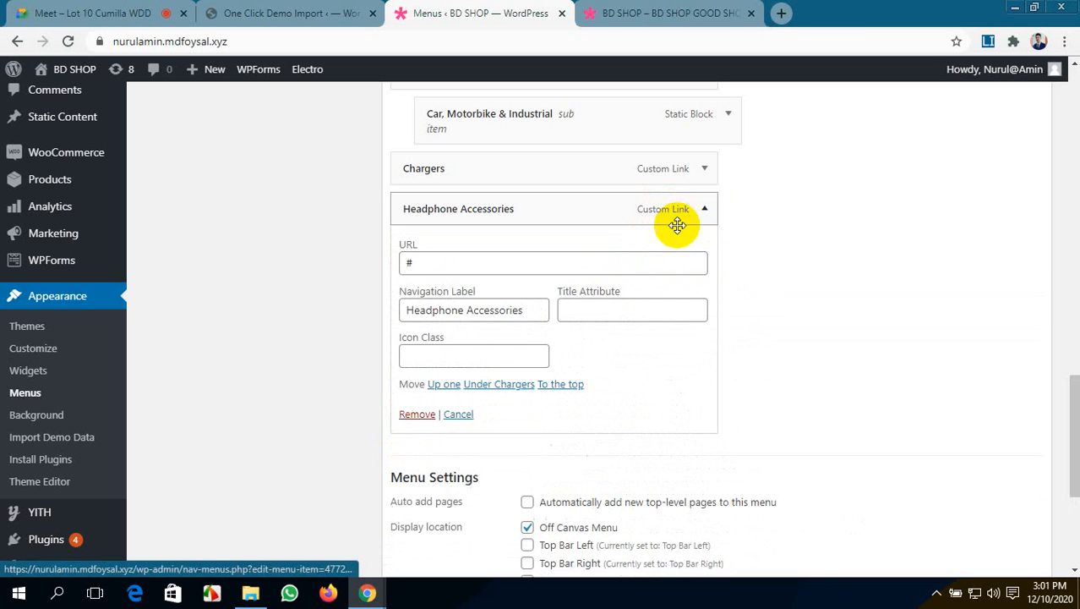
pyautogui.click(415, 412)
pyautogui.click(705, 169)
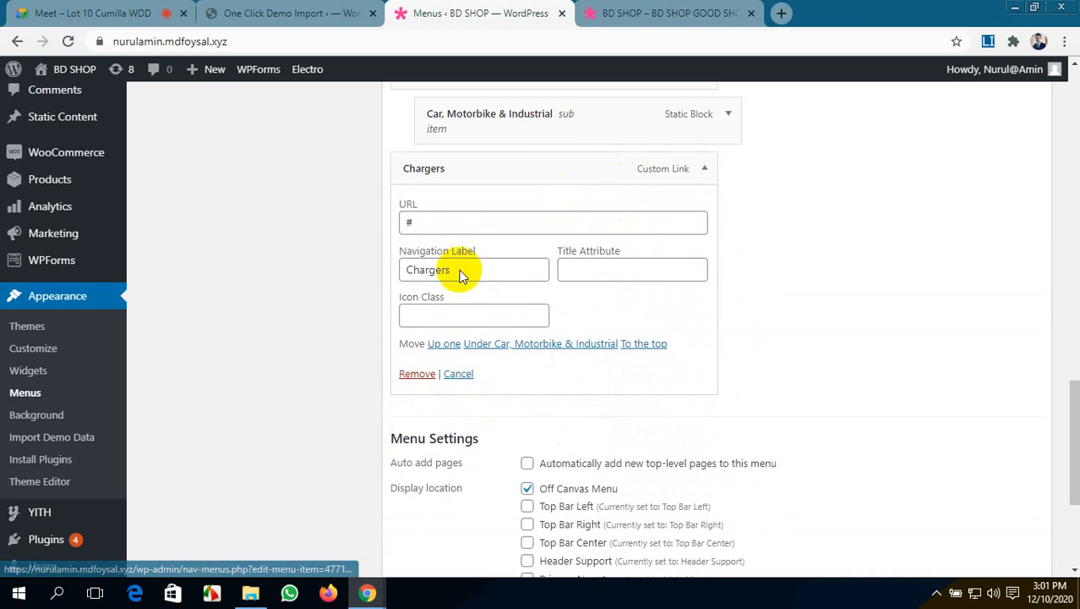
pyautogui.click(415, 375)
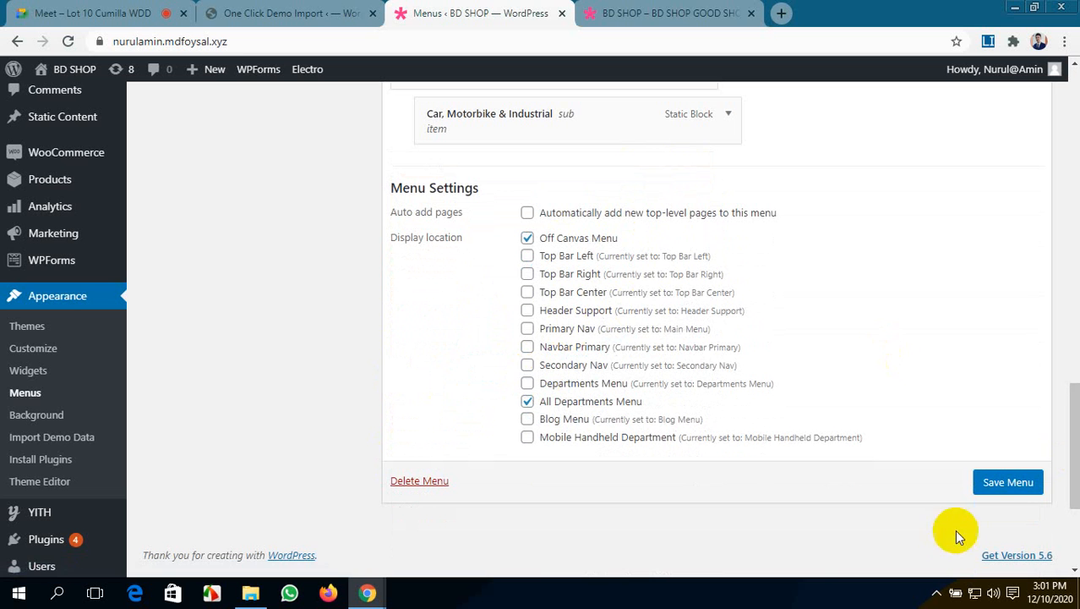
# - Save the All Departments Menu and reload the BD SHOP storefront to check its All Departments navigation
pyautogui.click(1010, 483)
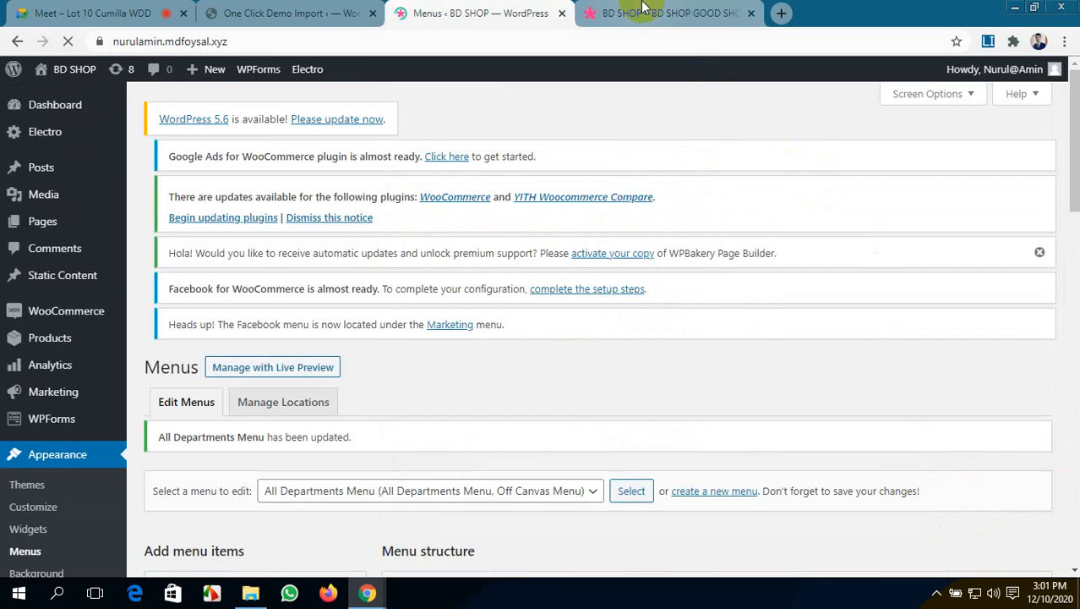
pyautogui.click(643, 13)
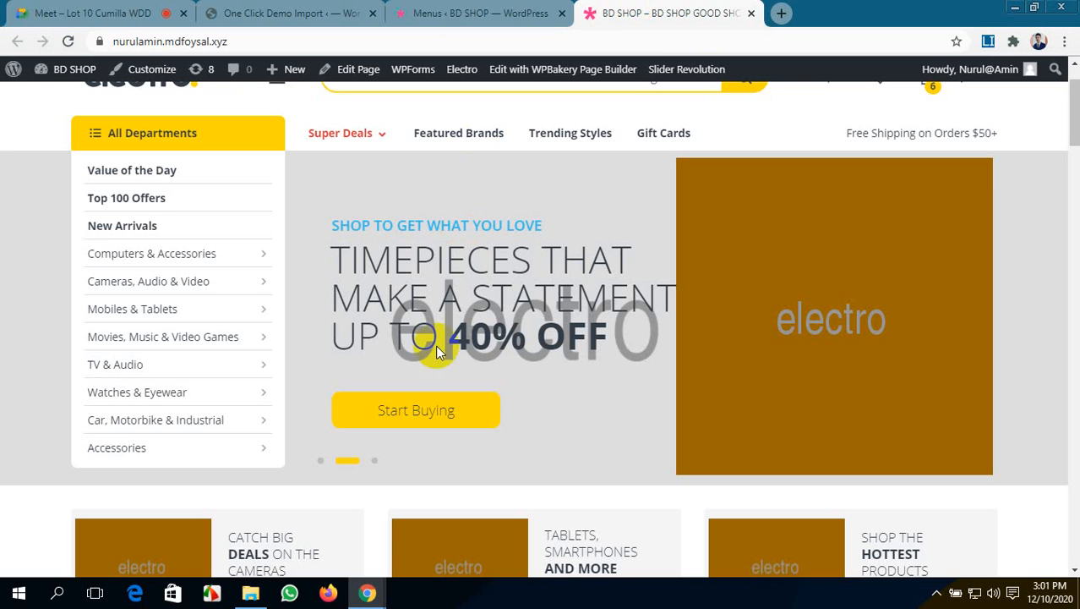
pyautogui.click(69, 41)
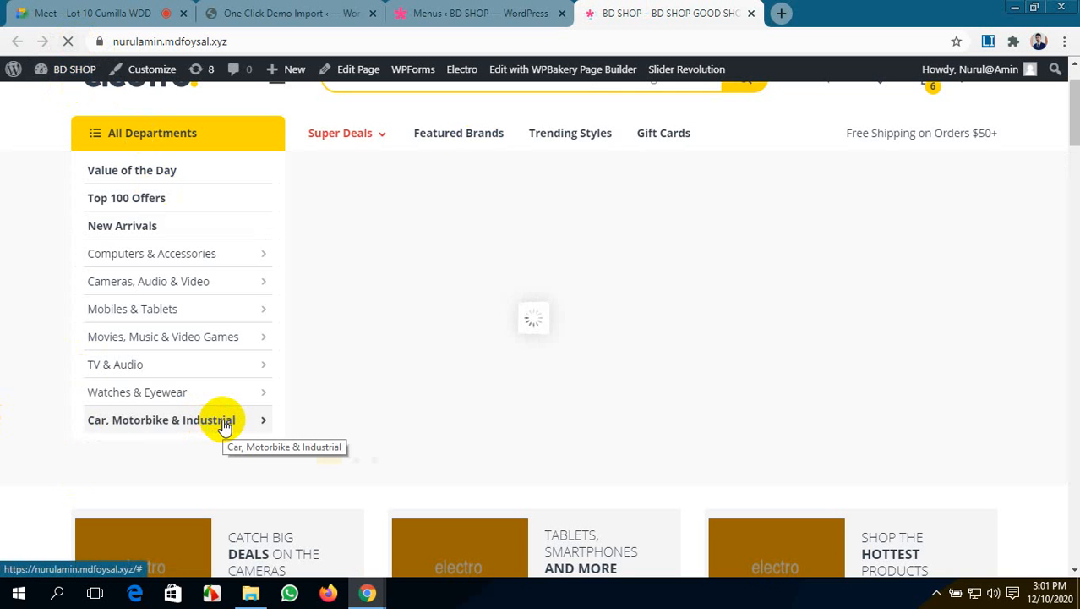
# - Preview the TV & Audio and Computers & Accessories submenus in the storefront's All Departments navigation
pyautogui.moveTo(224, 365)
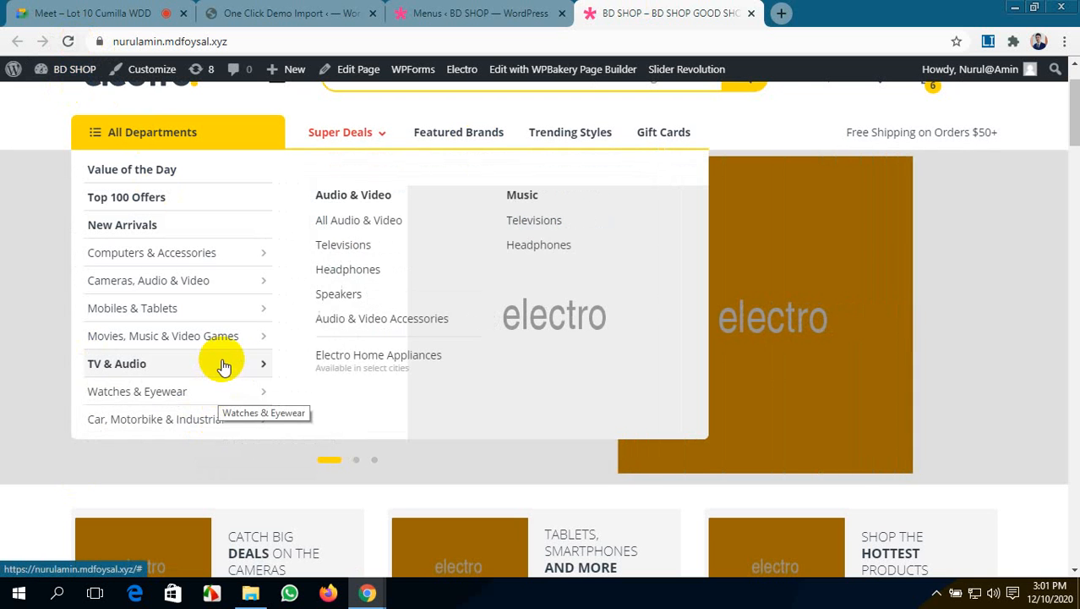
pyautogui.moveTo(228, 260)
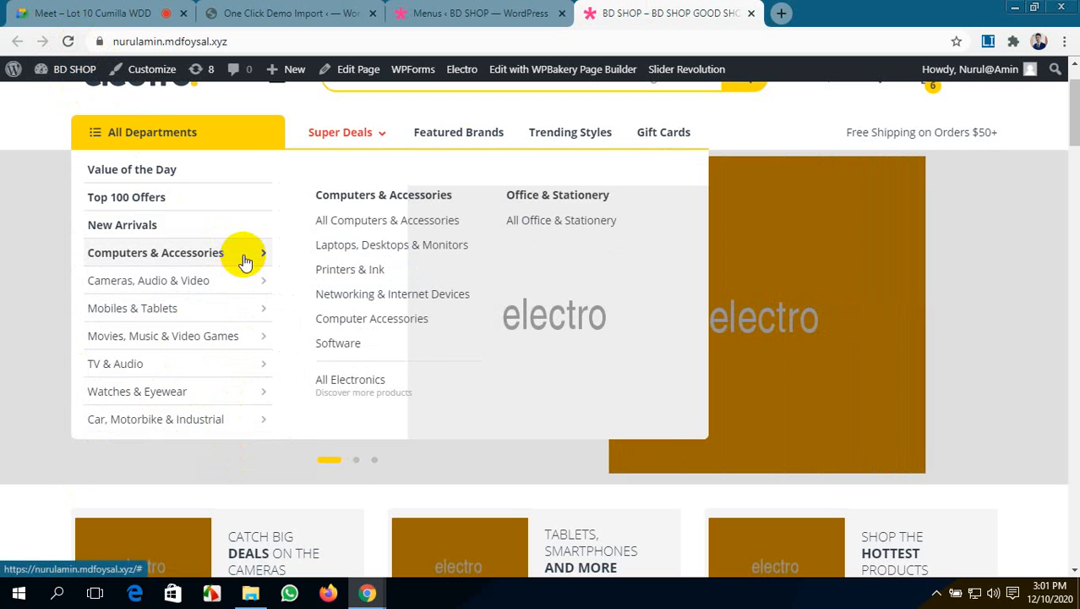
pyautogui.moveTo(202, 280)
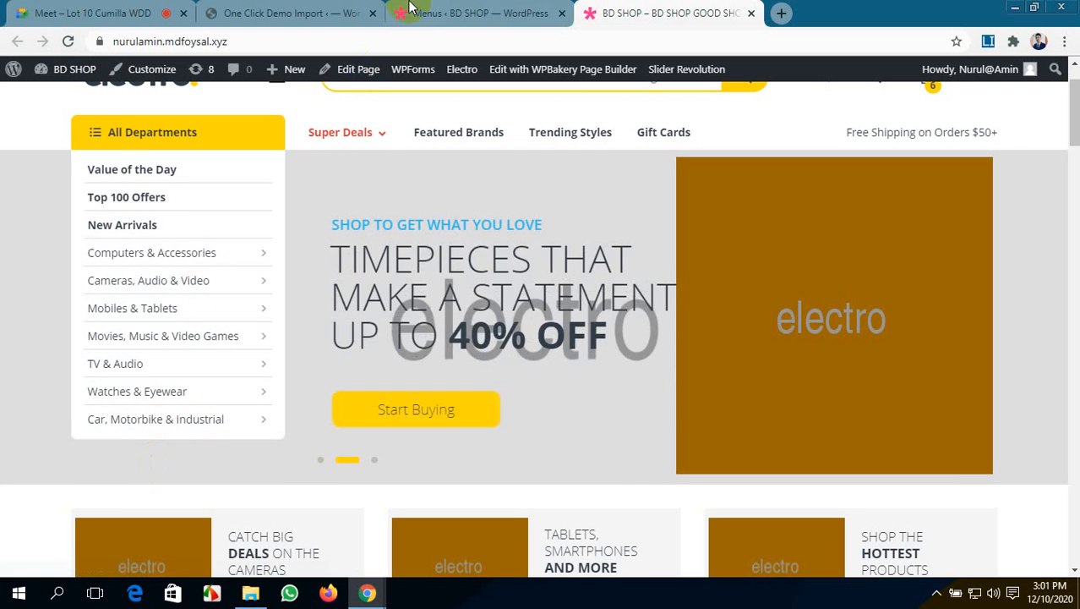
# - Add the TV & Audio Fullwidth Megamenu Item static content block to the All Departments Menu and inspect its item settings
pyautogui.click(448, 8)
pyautogui.scroll(-7, 473, 436)
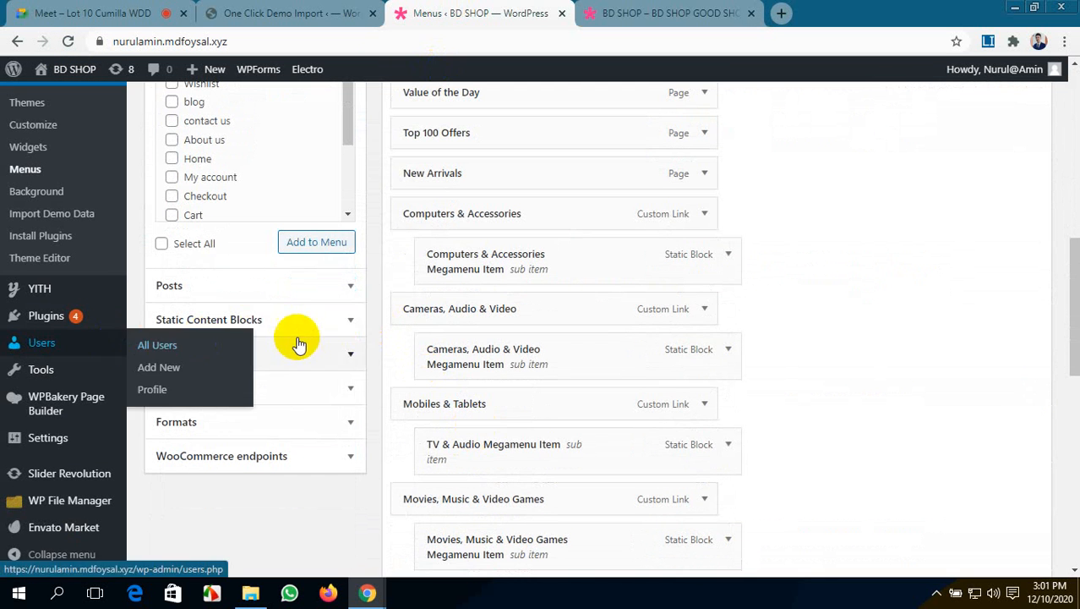
pyautogui.click(351, 325)
pyautogui.scroll(-4, 220, 214)
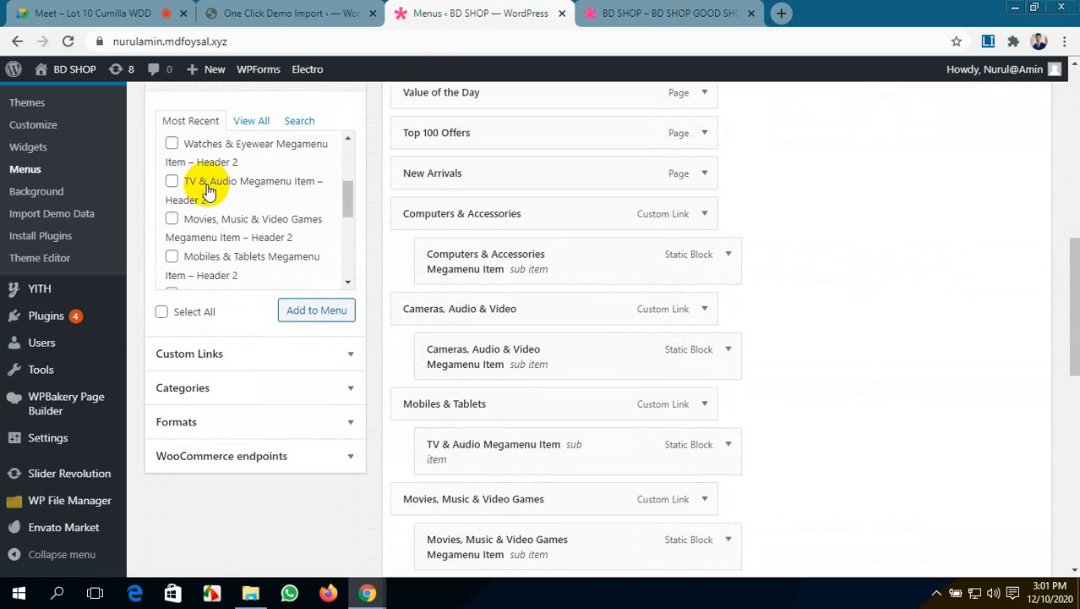
pyautogui.scroll(-2, 203, 190)
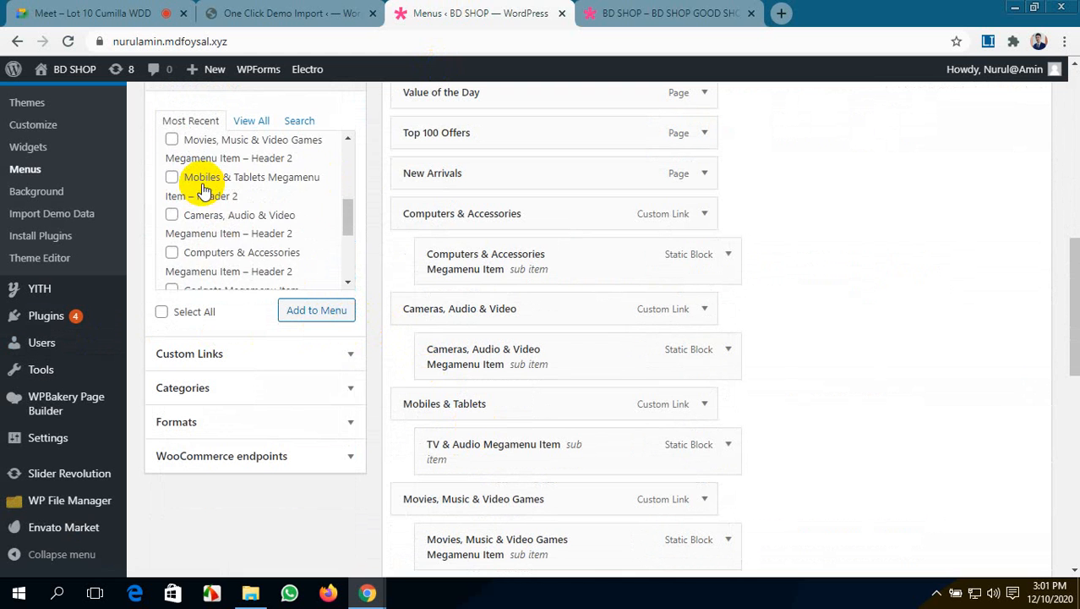
pyautogui.scroll(-2, 203, 190)
pyautogui.scroll(-2, 212, 207)
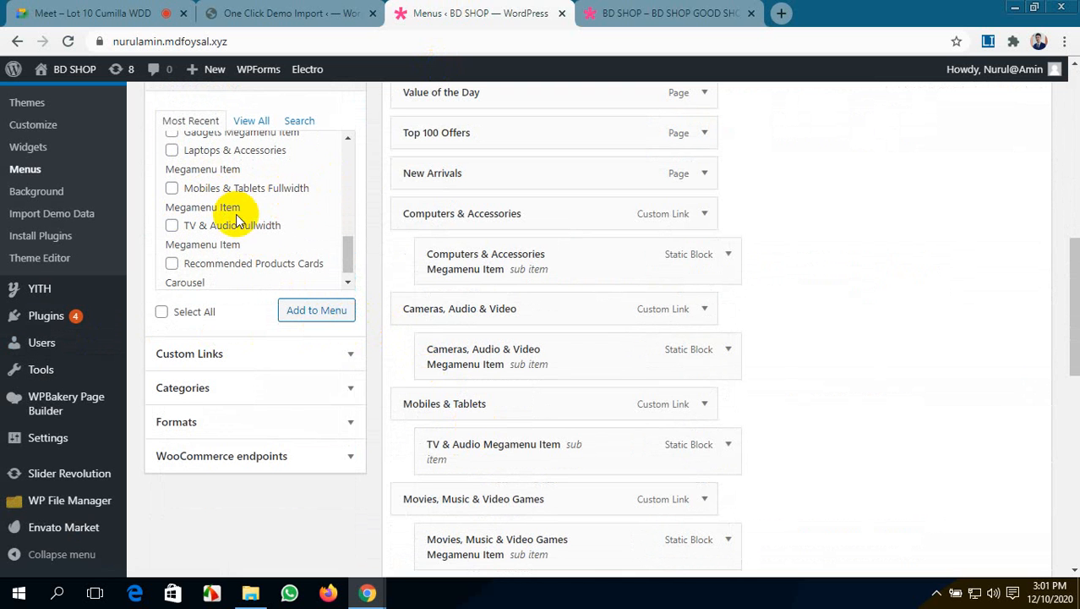
pyautogui.scroll(-1, 254, 222)
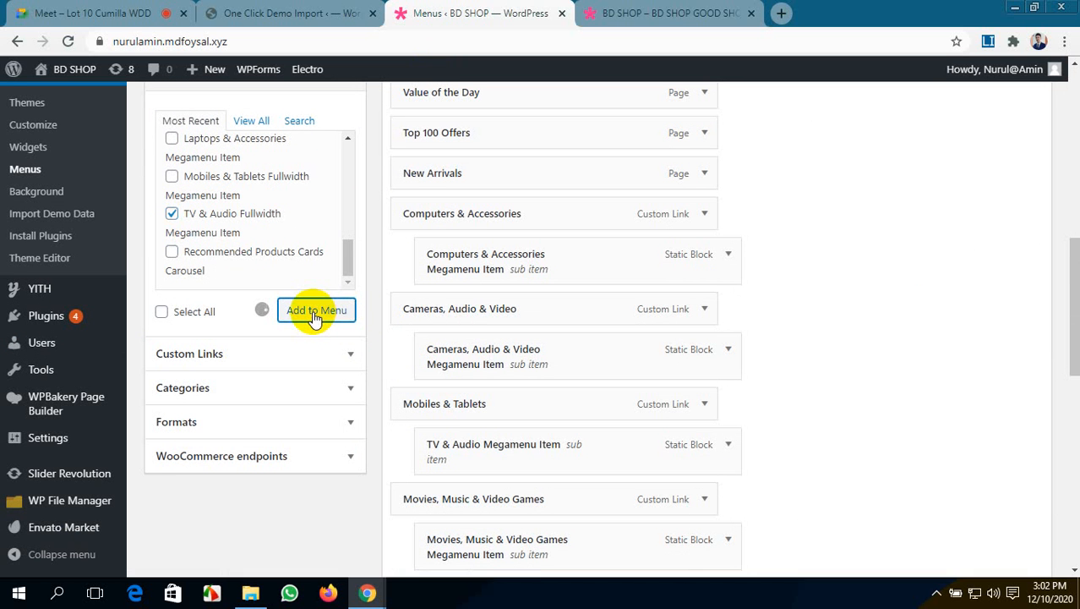
pyautogui.scroll(-8, 688, 398)
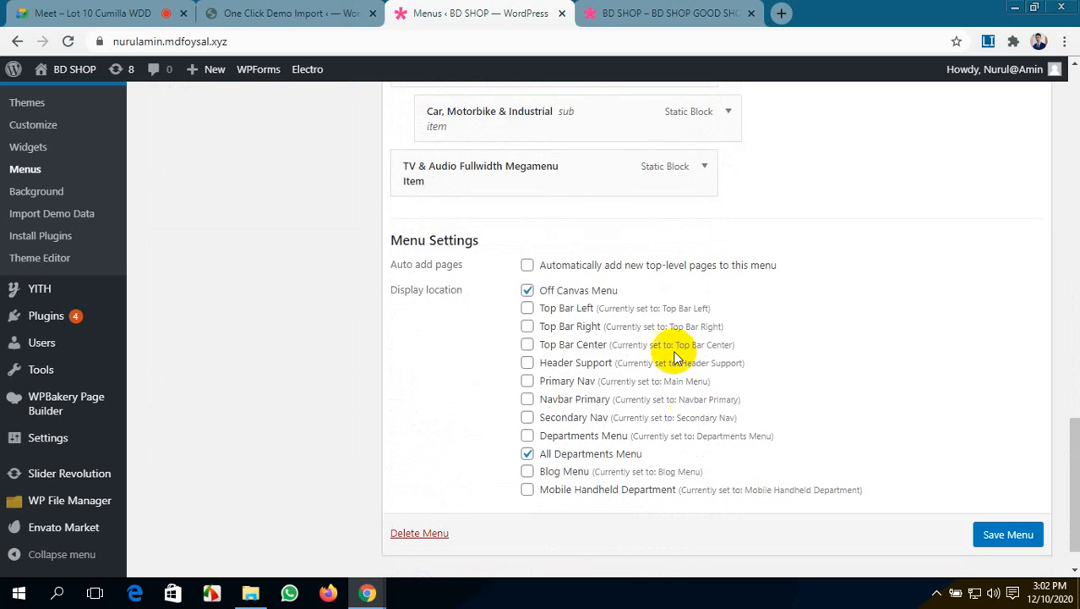
pyautogui.click(704, 169)
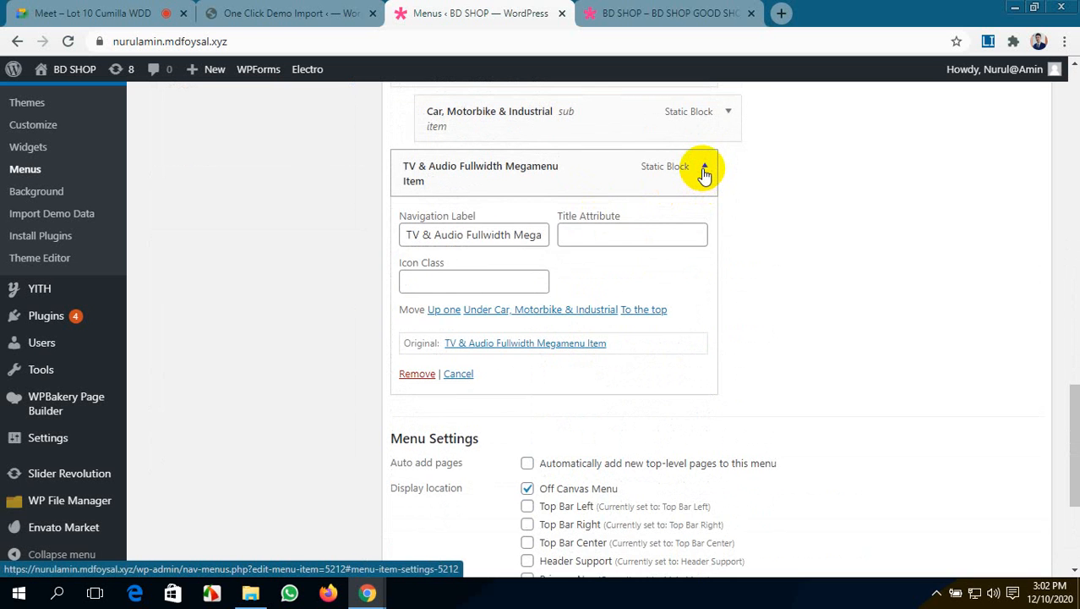
pyautogui.click(704, 169)
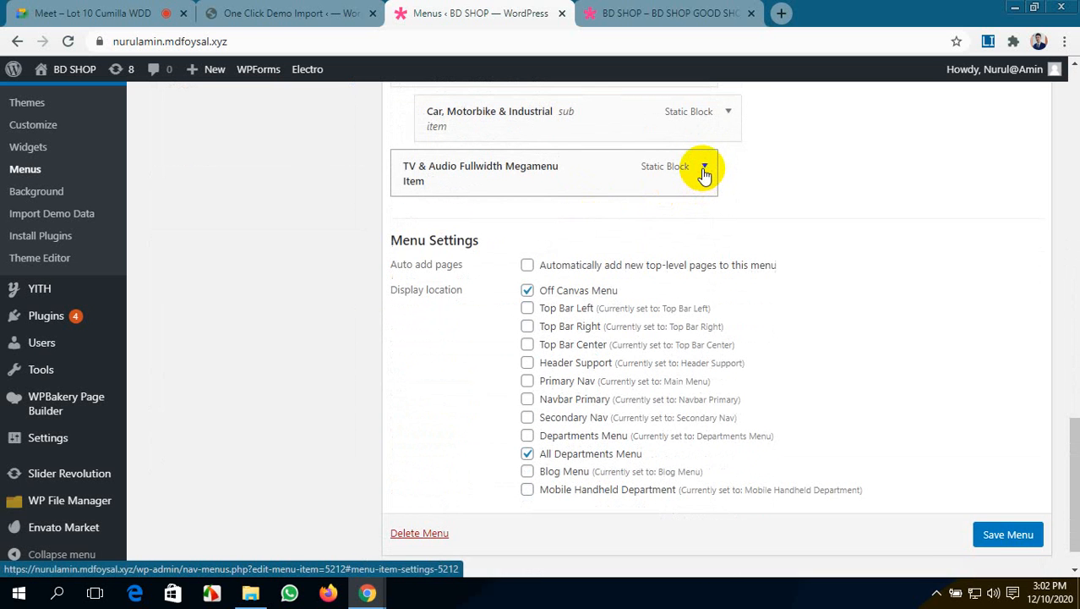
# - Save the All Departments Menu and reload the storefront to check how the TV & Audio Fullwidth block displays
pyautogui.click(1006, 538)
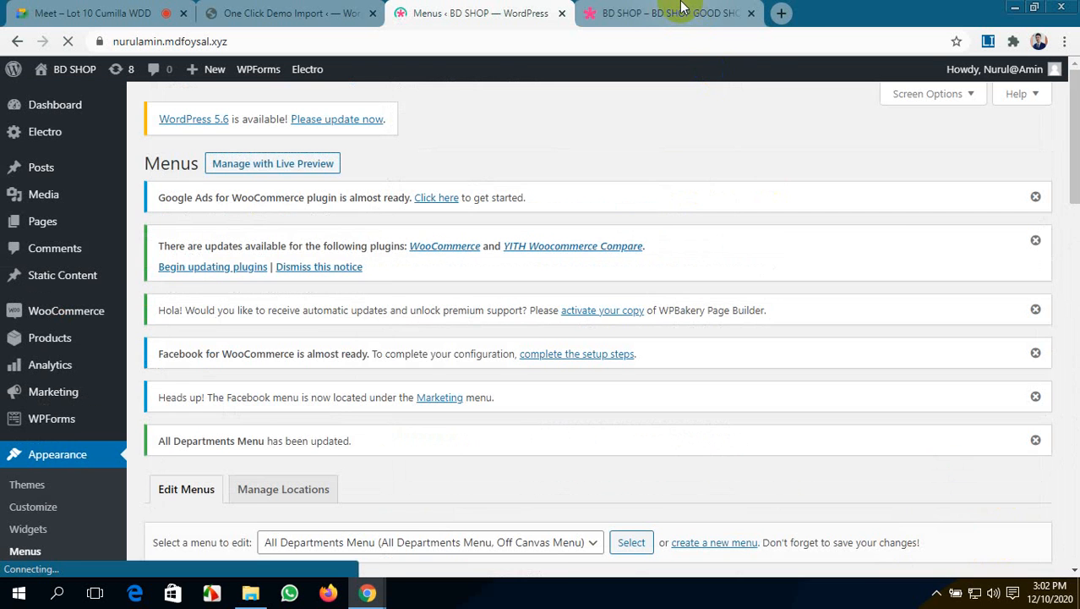
pyautogui.click(681, 7)
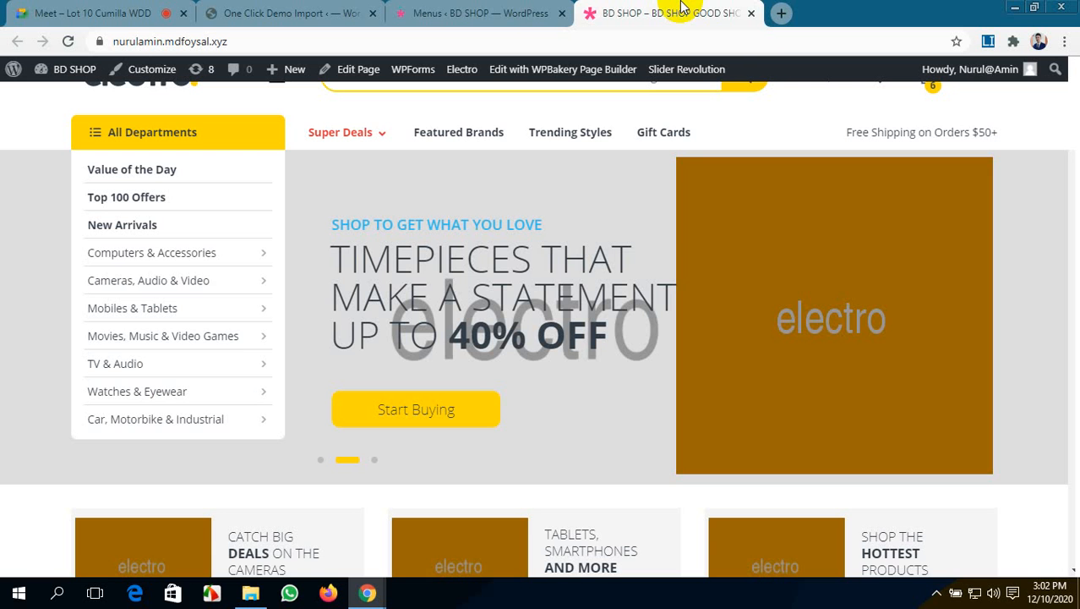
pyautogui.click(67, 42)
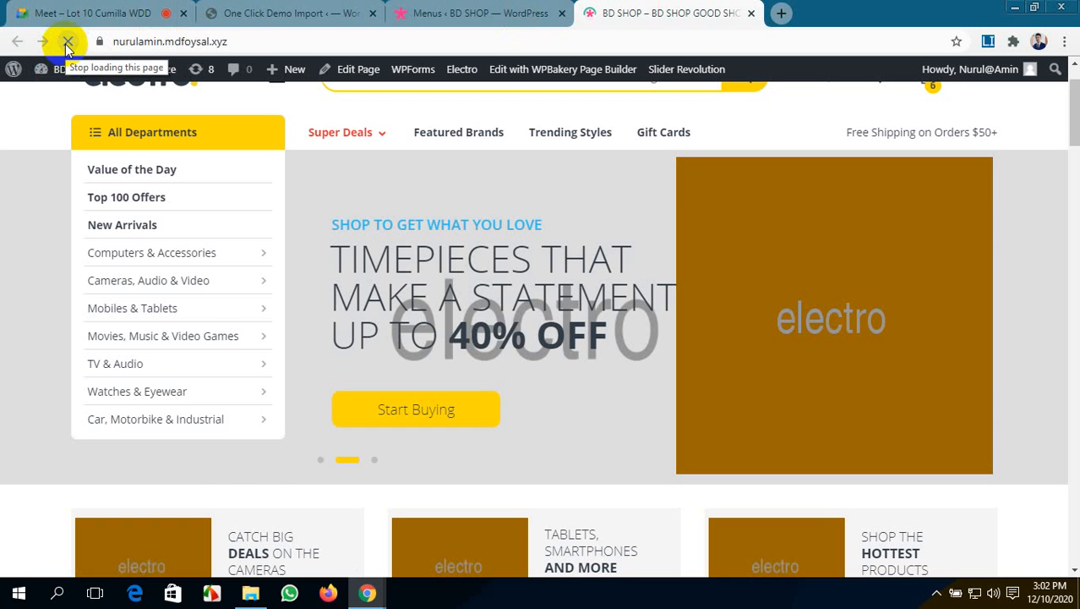
pyautogui.scroll(-3, 203, 381)
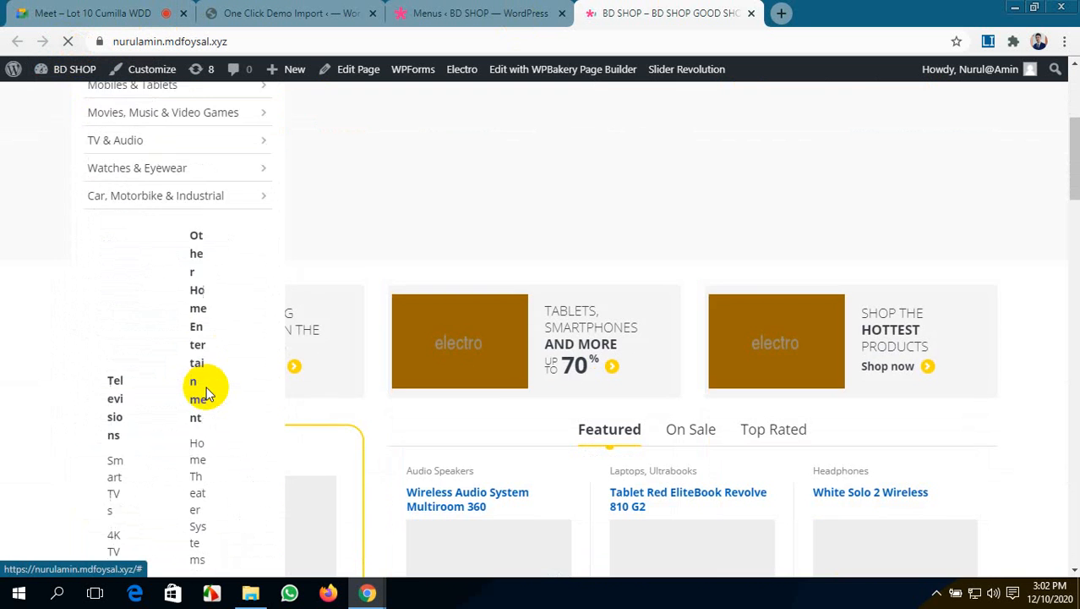
pyautogui.scroll(-4, 160, 360)
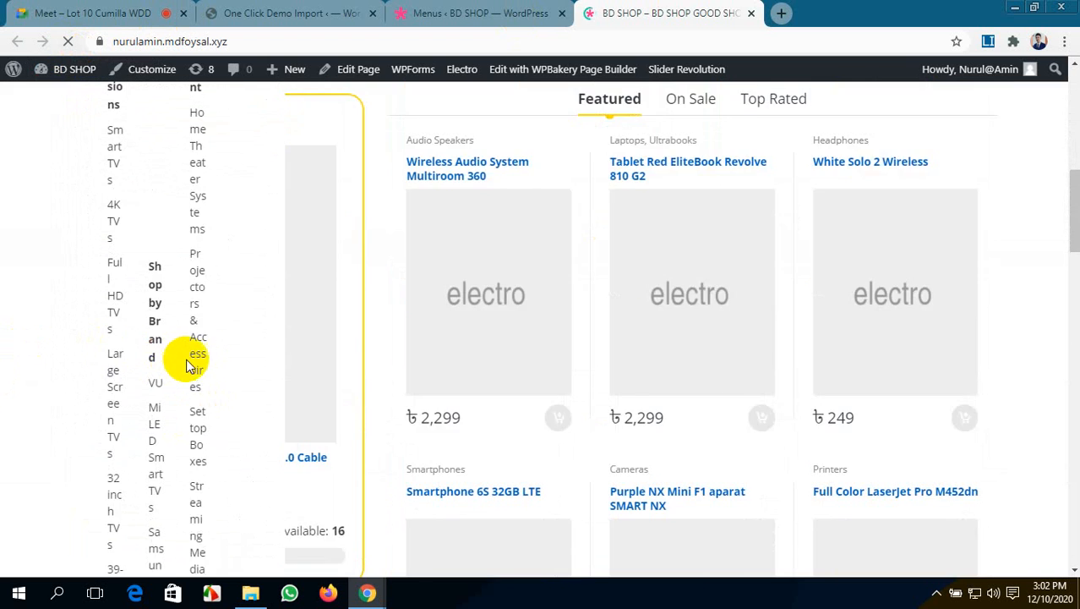
pyautogui.scroll(6, 191, 361)
pyautogui.scroll(-10, 246, 334)
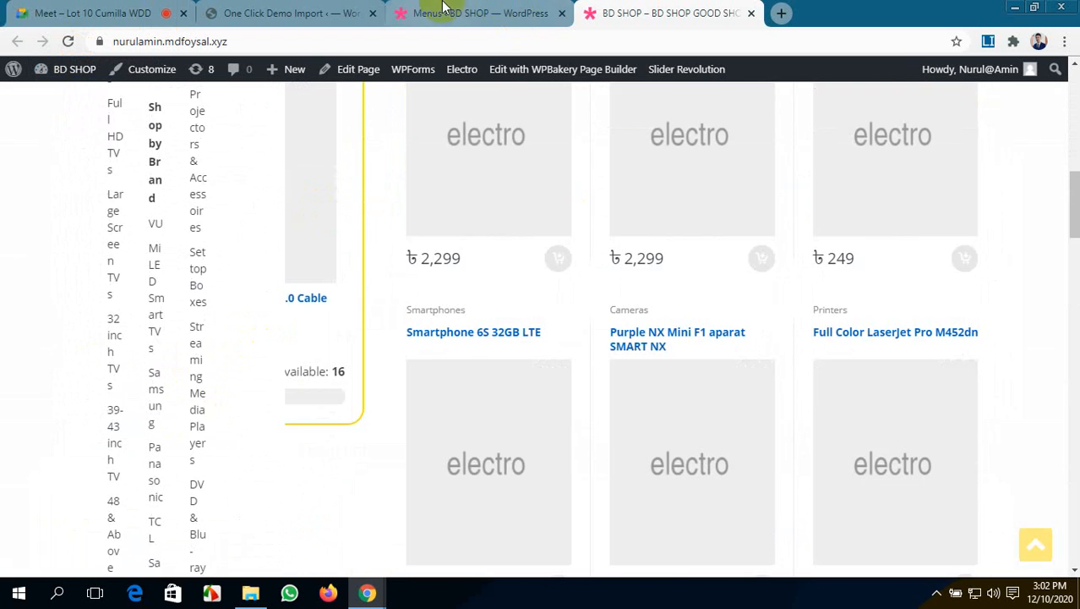
# - Remove the TV & Audio Fullwidth Megamenu Item from the end of the All Departments Menu
pyautogui.click(461, 13)
pyautogui.scroll(-3, 583, 313)
pyautogui.scroll(-13, 558, 372)
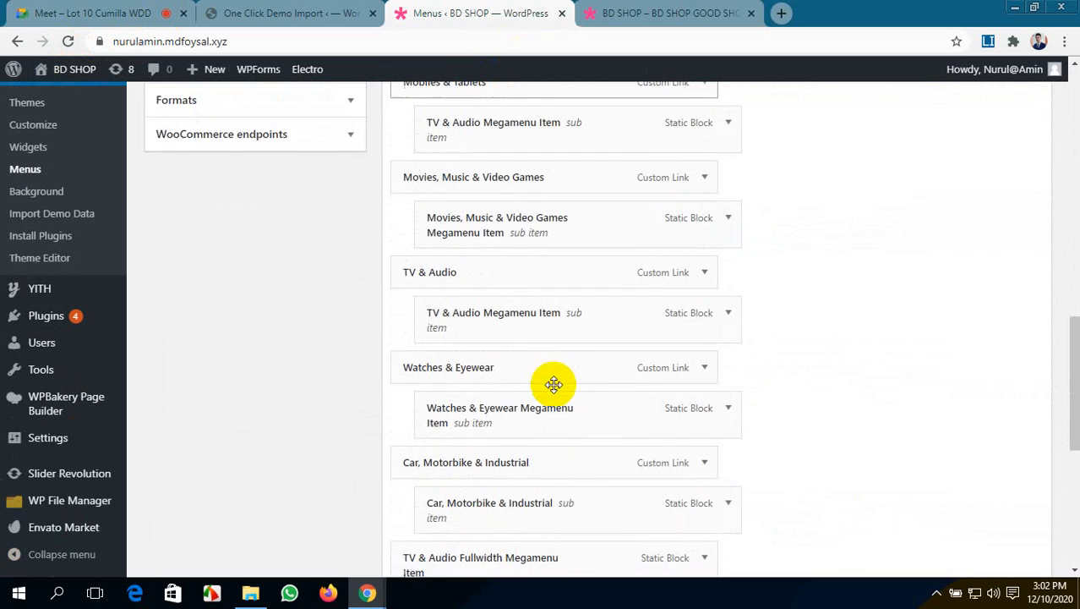
pyautogui.scroll(2, 554, 393)
pyautogui.scroll(1, 553, 391)
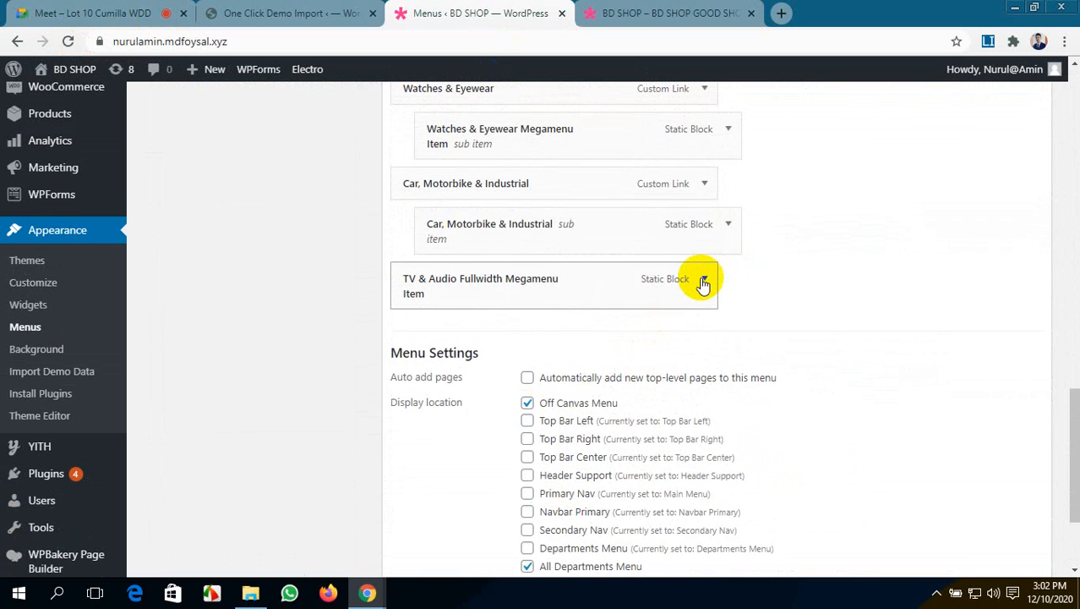
pyautogui.click(703, 281)
pyautogui.click(417, 483)
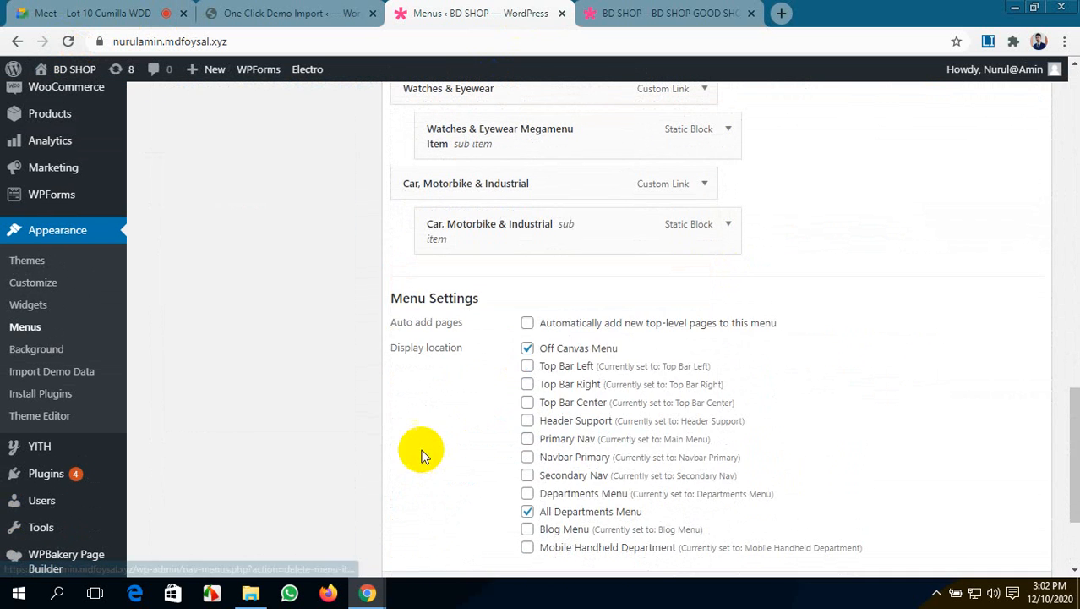
# - Add the Car, Motorbike & Industrial – Header 2 static content block to the All Departments Menu
pyautogui.scroll(10, 234, 280)
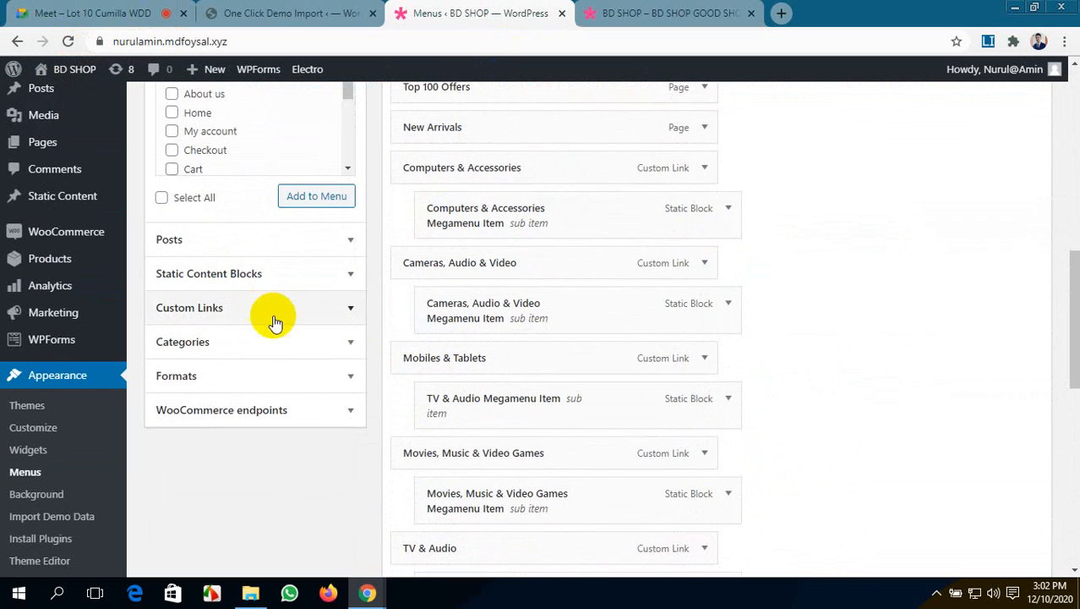
pyautogui.click(339, 273)
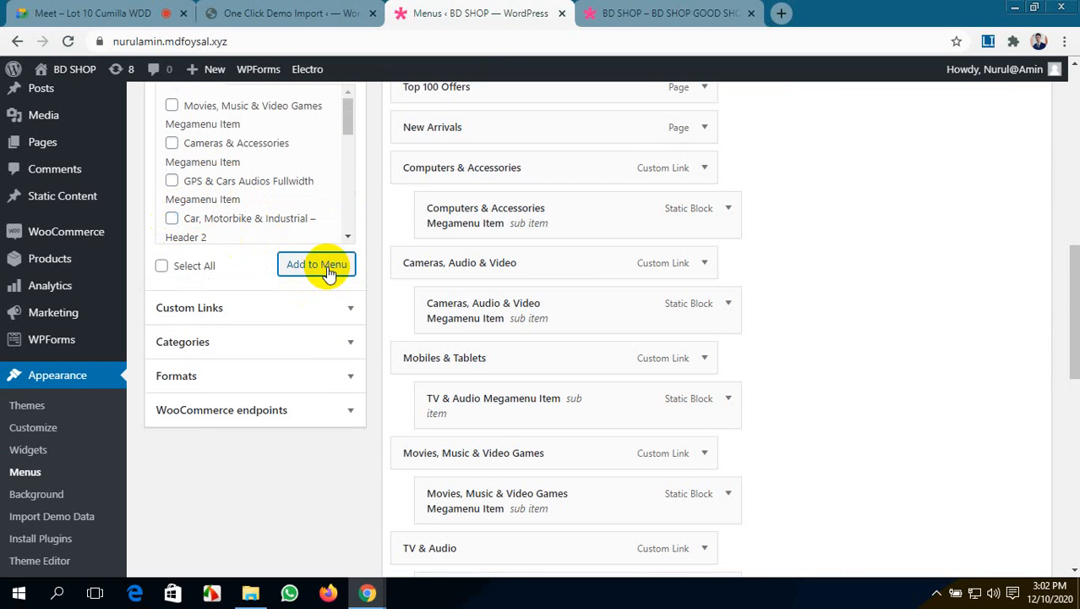
pyautogui.scroll(-6, 777, 384)
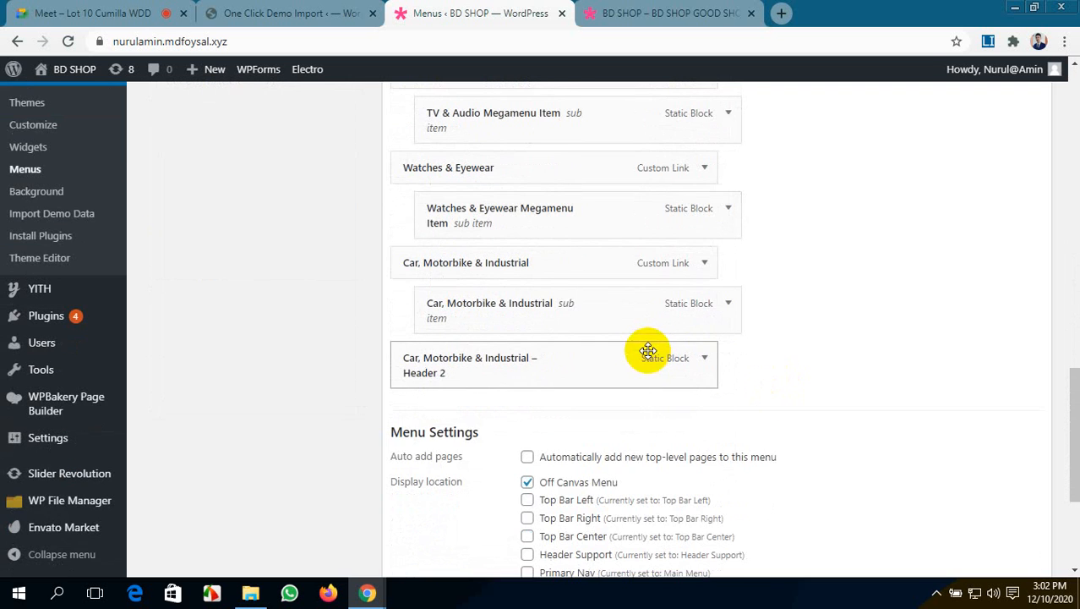
# - Save the All Departments Menu with the Header 2 block and reload the BD SHOP storefront
pyautogui.scroll(8, 784, 410)
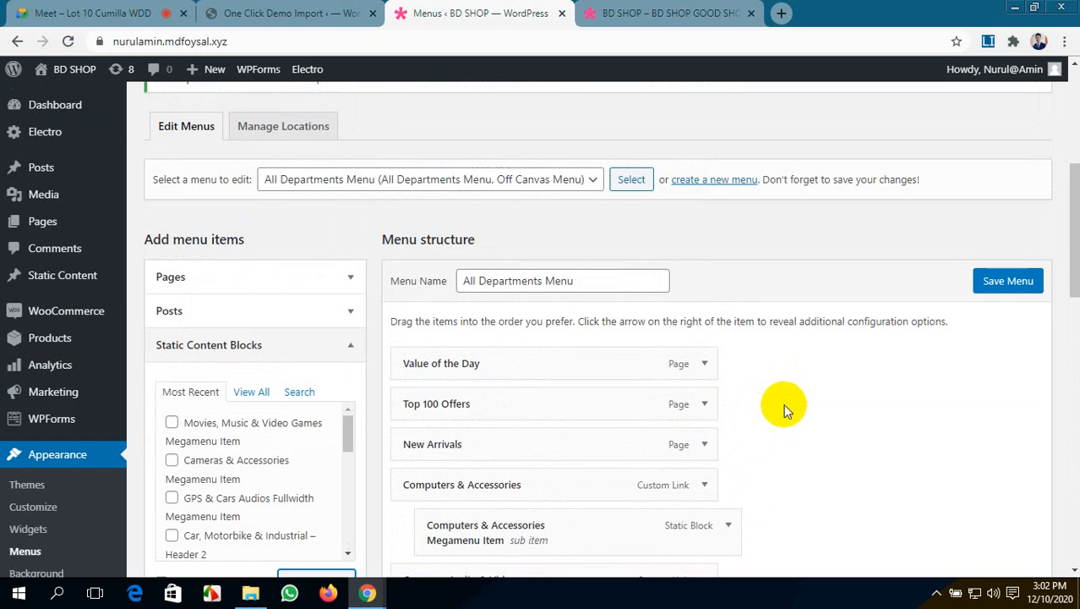
pyautogui.click(1011, 282)
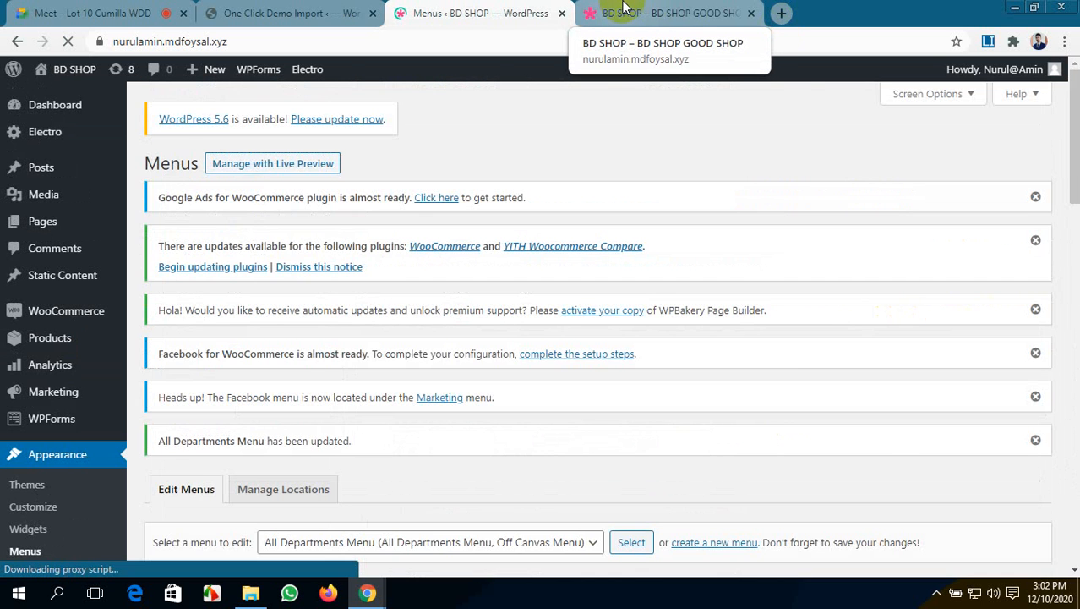
pyautogui.click(625, 10)
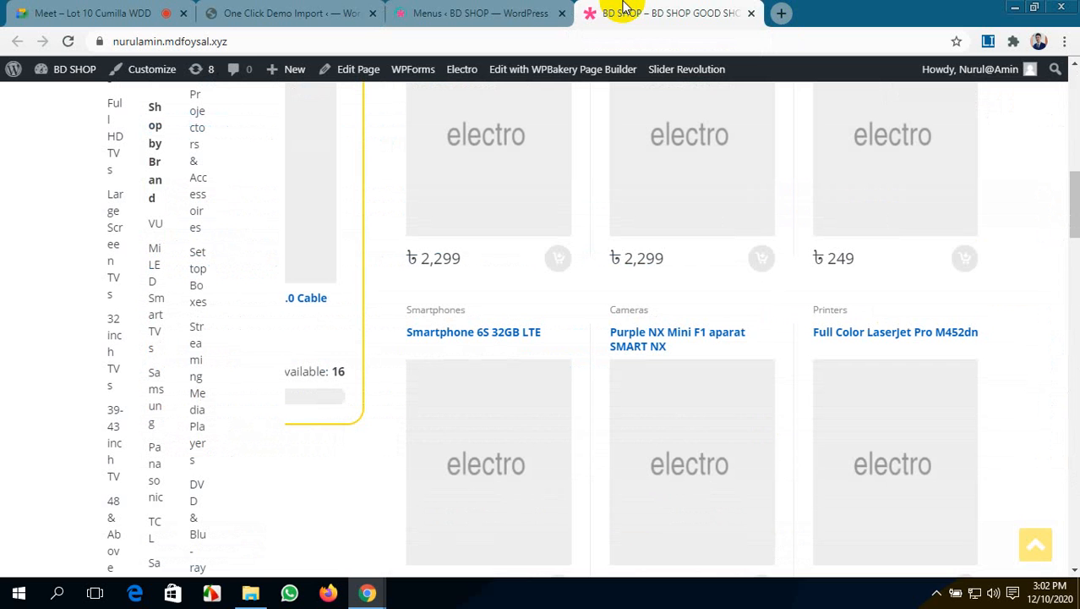
pyautogui.click(70, 42)
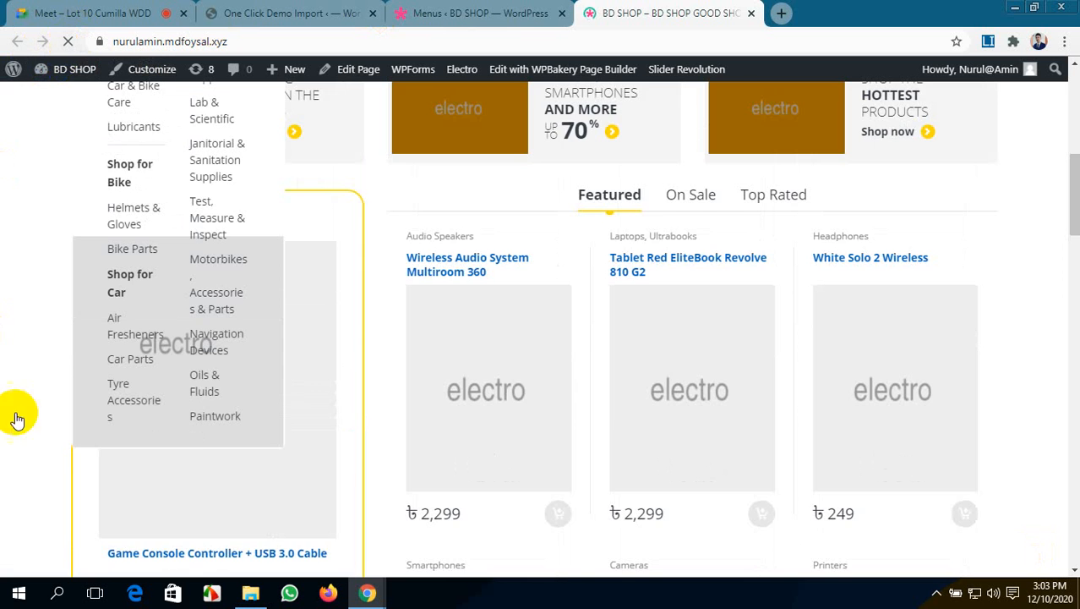
# - Compare the added Car & Motorbike and Industrial Supplies block with the flyout submenus in the storefront's departments list, and return to the menu editor
pyautogui.scroll(2, 550, 410)
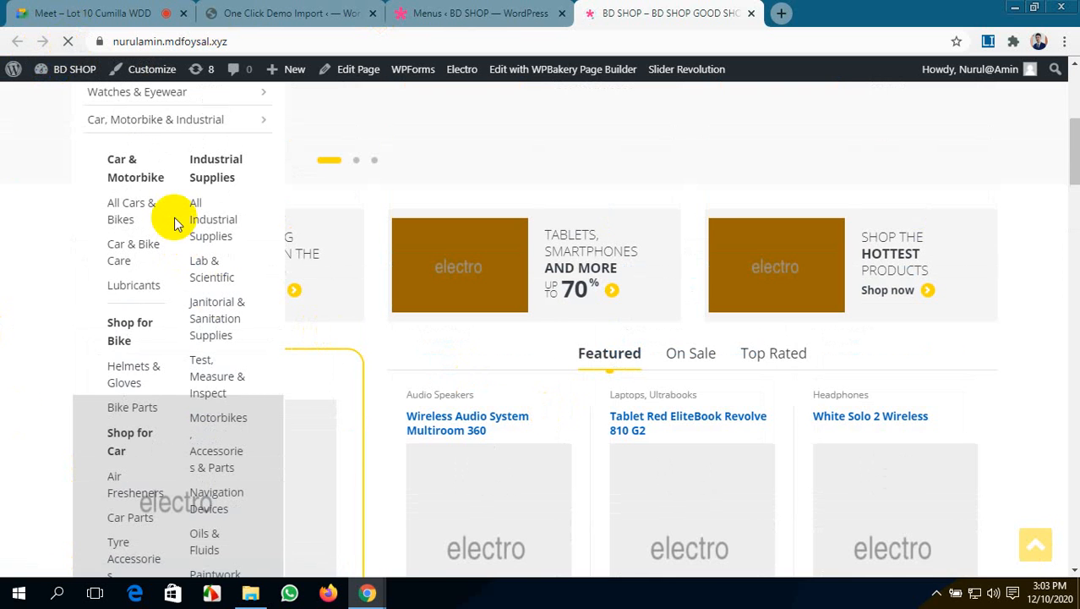
pyautogui.scroll(-1, 177, 461)
pyautogui.scroll(2, 173, 429)
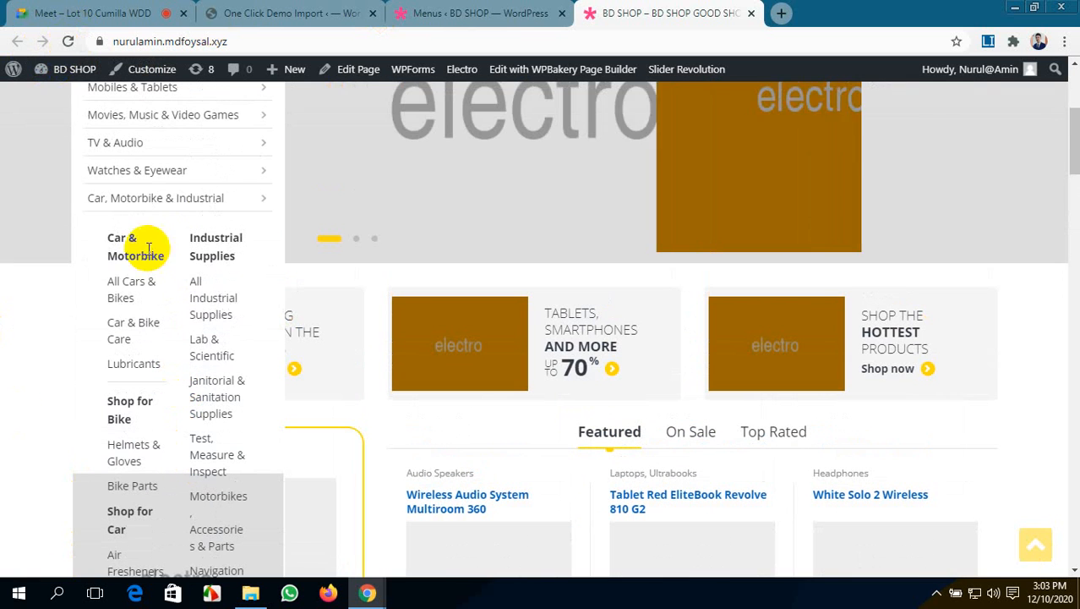
pyautogui.scroll(-3, 121, 287)
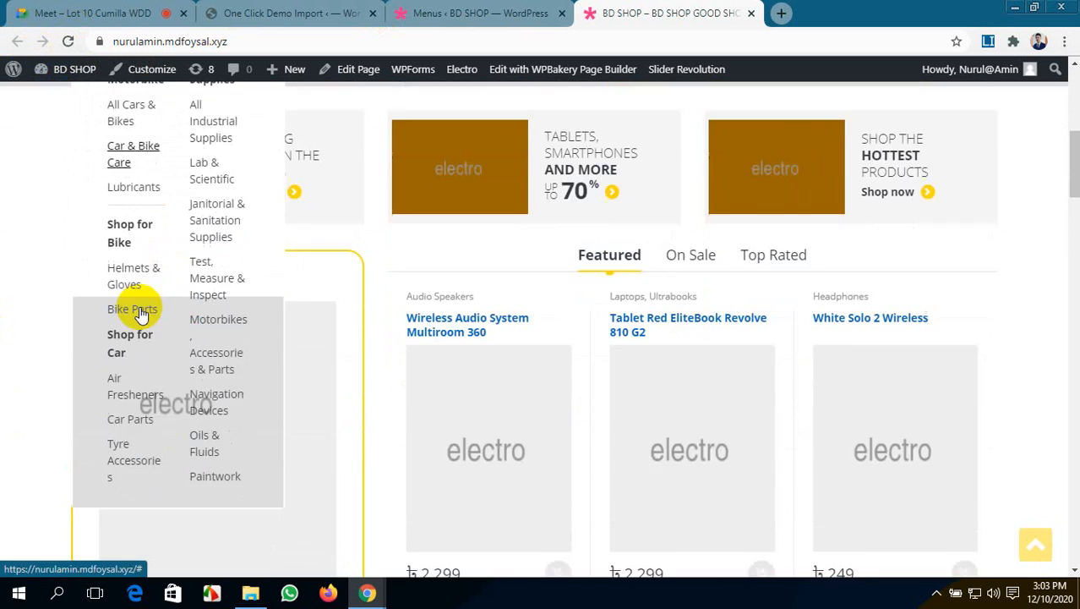
pyautogui.scroll(-1, 165, 330)
pyautogui.scroll(5, 181, 326)
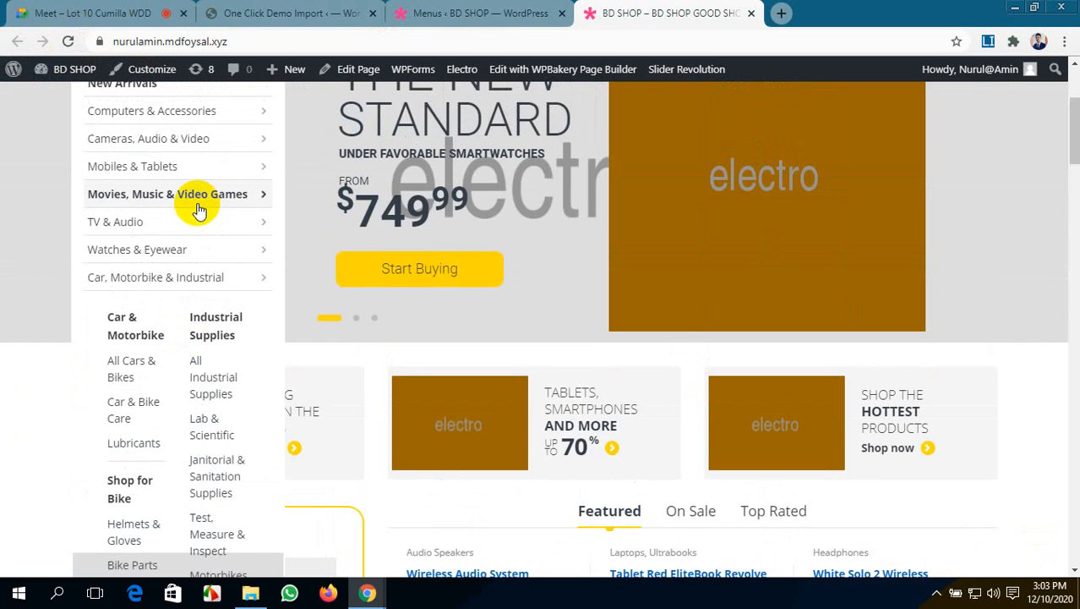
pyautogui.moveTo(209, 185)
pyautogui.moveTo(211, 237)
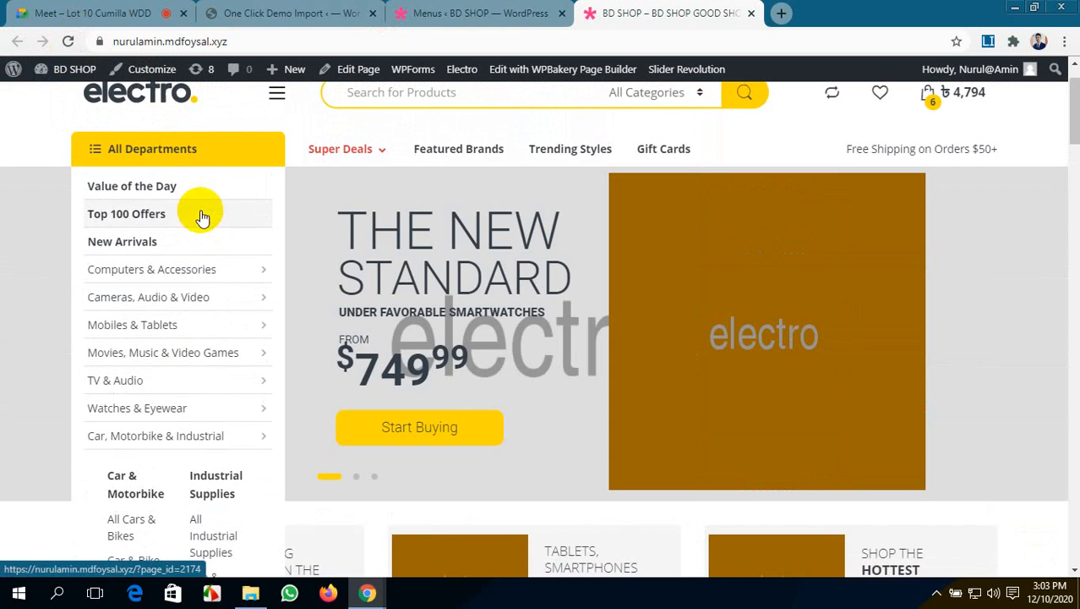
pyautogui.scroll(-1, 203, 315)
pyautogui.scroll(-4, 203, 304)
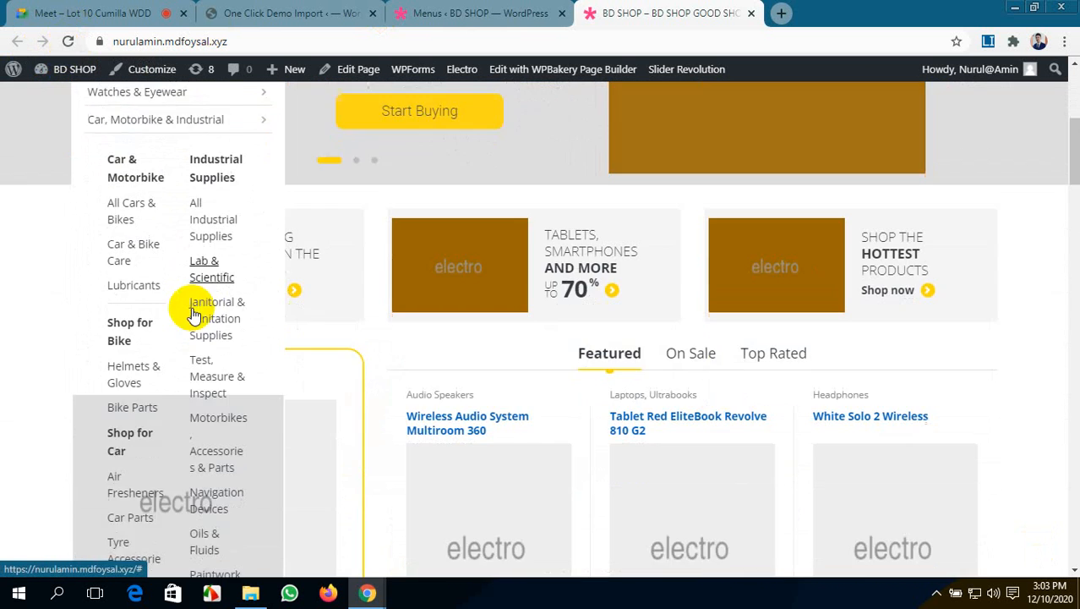
pyautogui.scroll(5, 164, 222)
pyautogui.moveTo(207, 357)
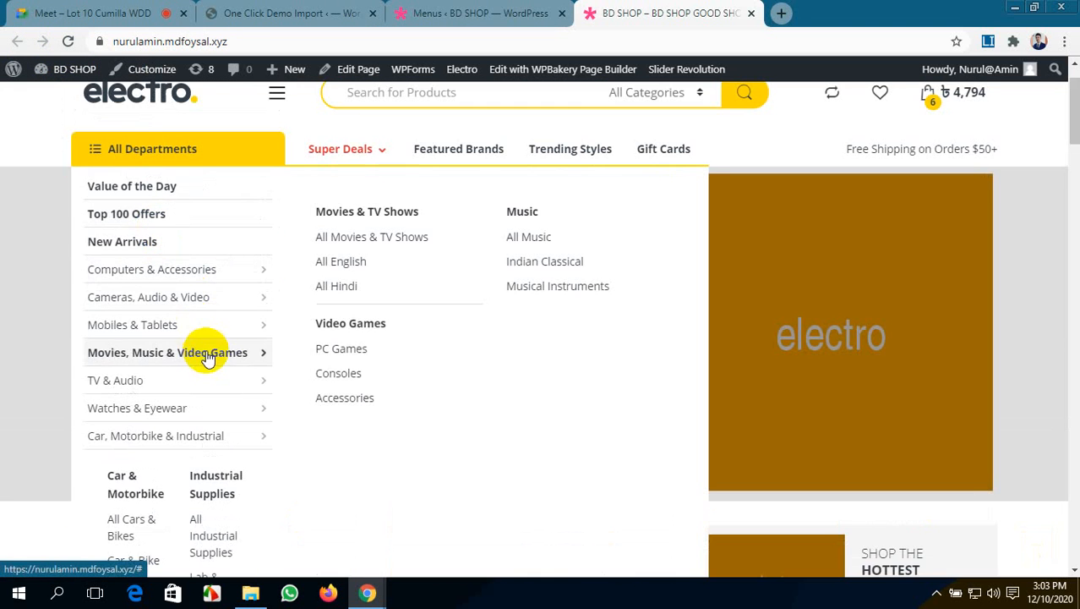
pyautogui.click(507, 13)
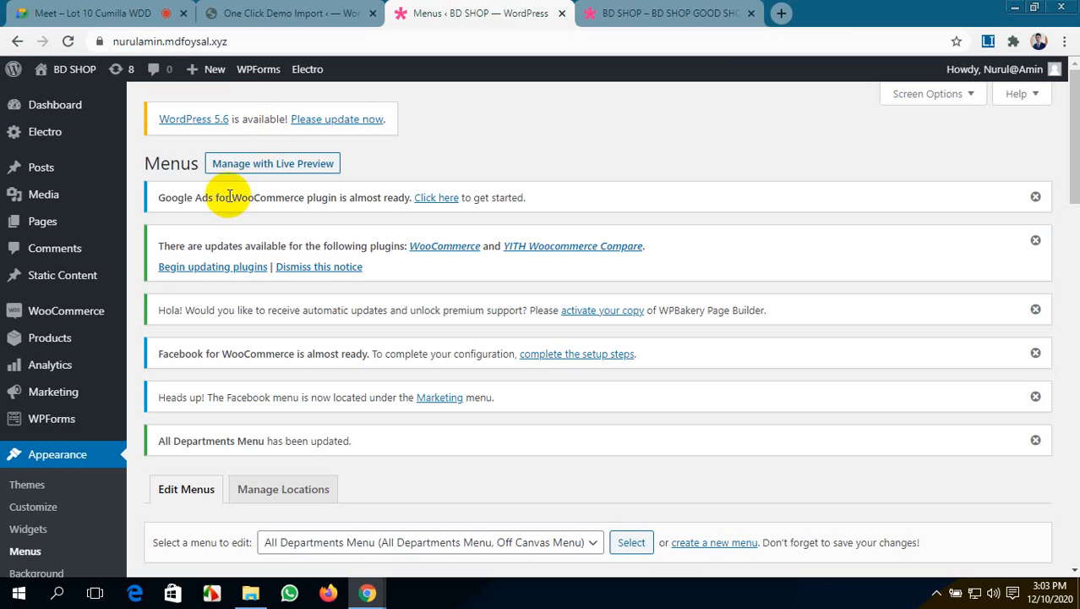
# - Remove the Car, Motorbike & Industrial – Header 2 static block from the All Departments Menu and save the menu
pyautogui.scroll(-20, 421, 265)
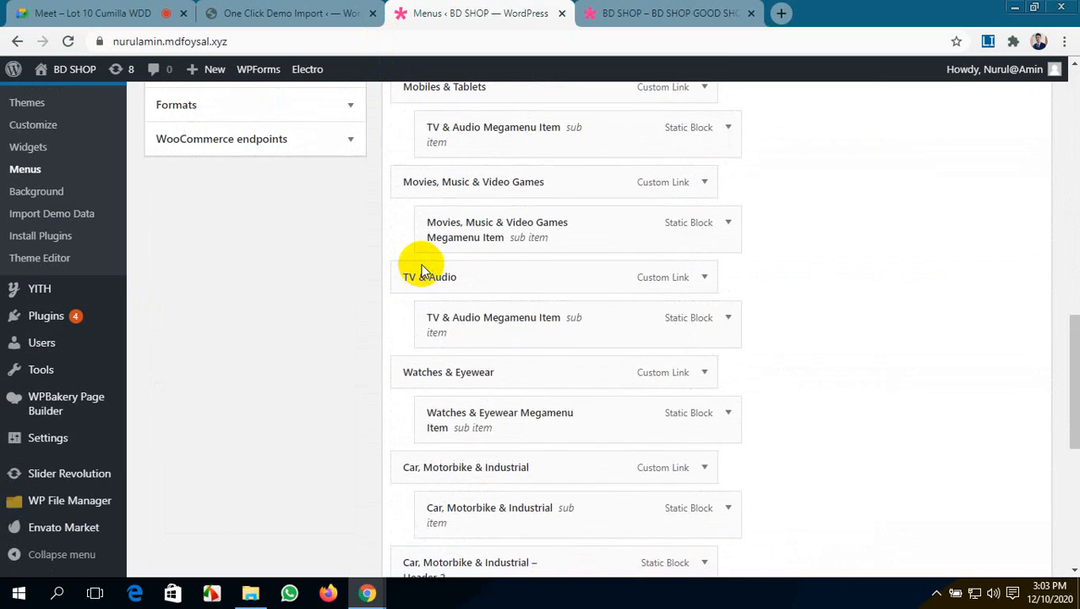
pyautogui.scroll(1, 477, 273)
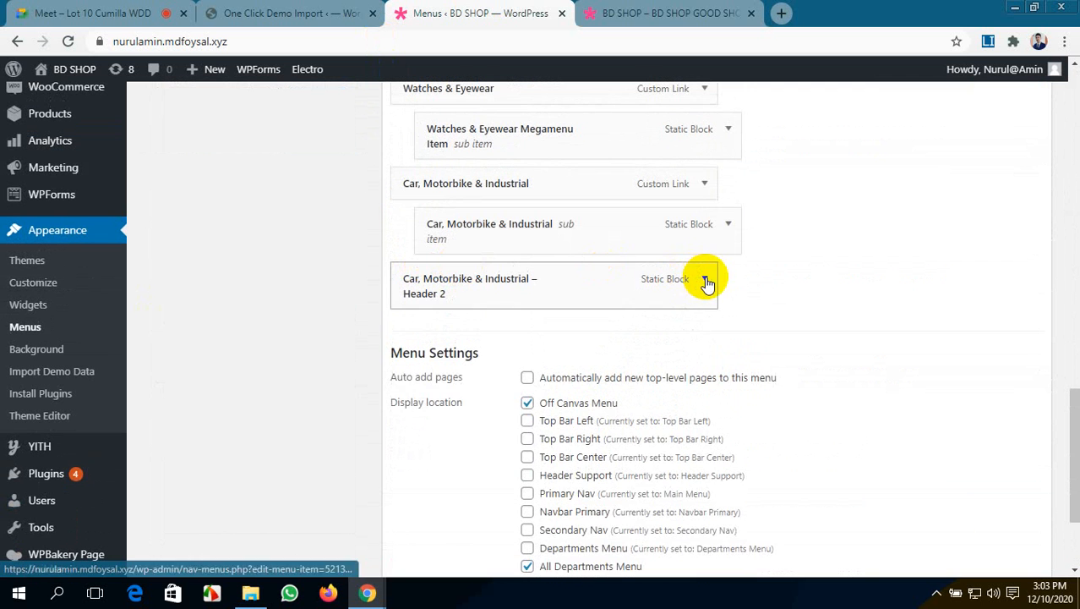
pyautogui.click(707, 281)
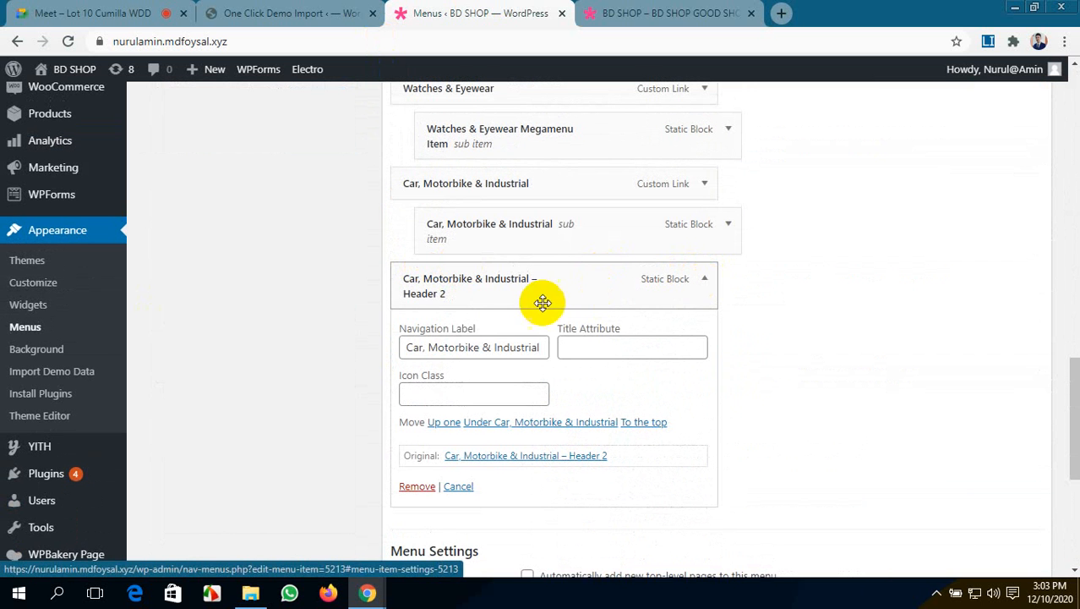
pyautogui.click(415, 487)
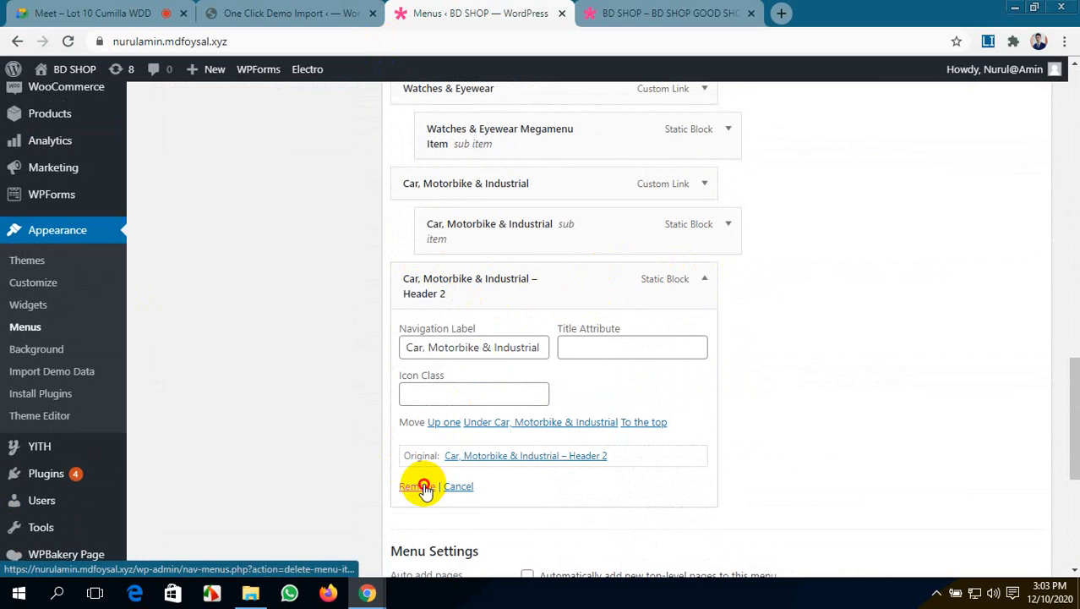
pyautogui.scroll(3, 846, 338)
pyautogui.scroll(6, 931, 321)
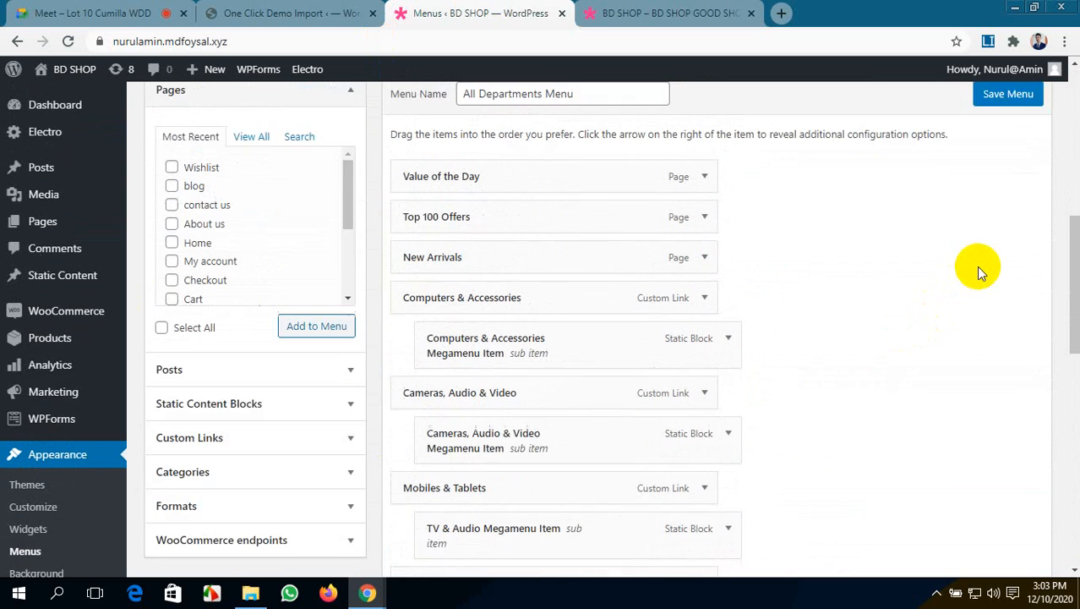
pyautogui.click(999, 123)
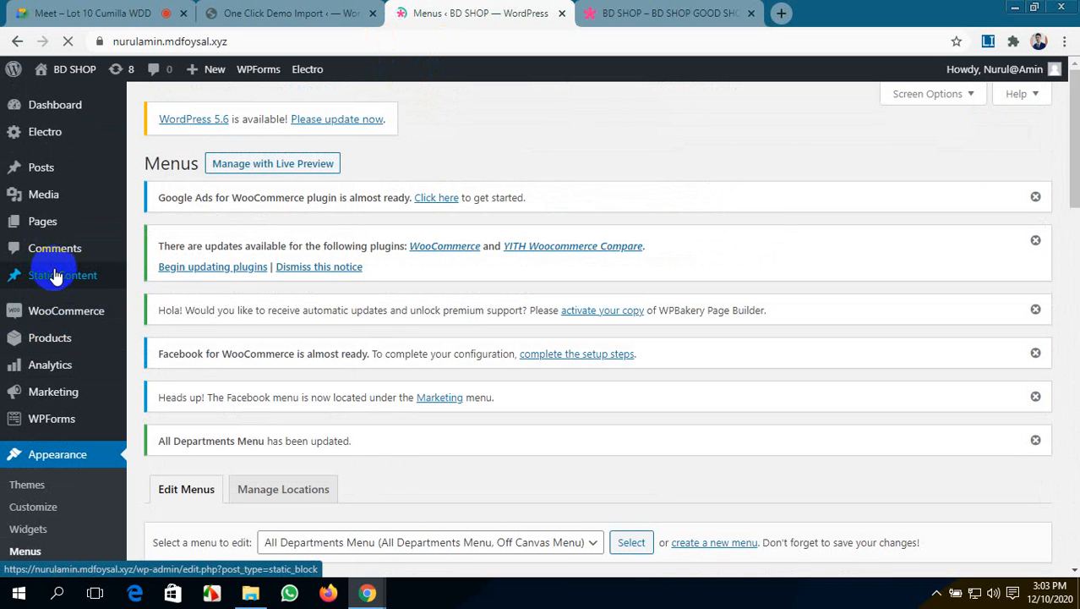
# - Open the Static Content Blocks list and look through the megamenu items and other blocks it contains
pyautogui.moveTo(54, 277)
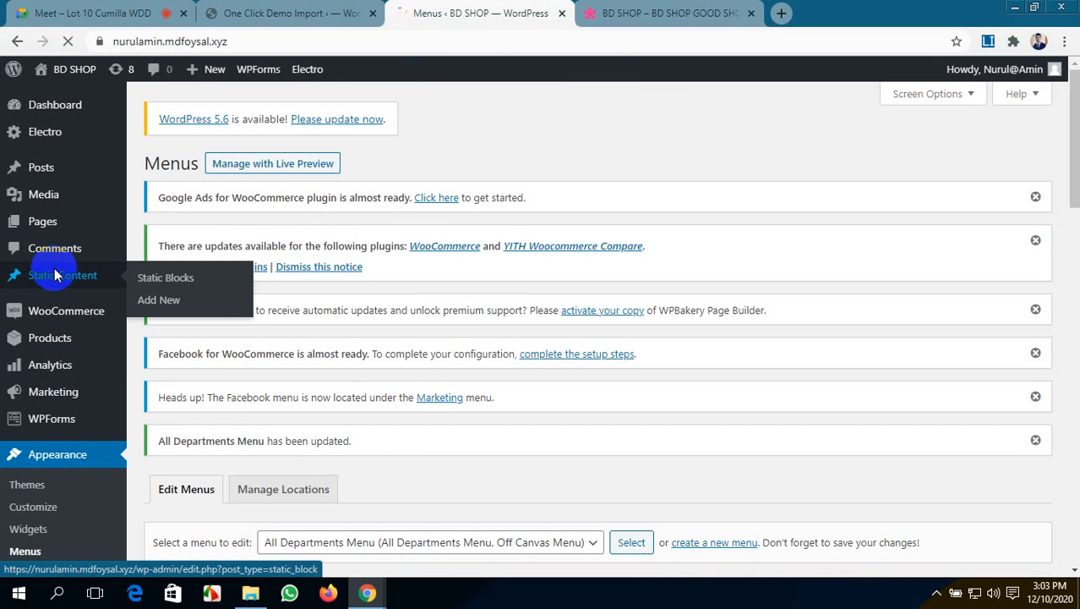
pyautogui.click(640, 12)
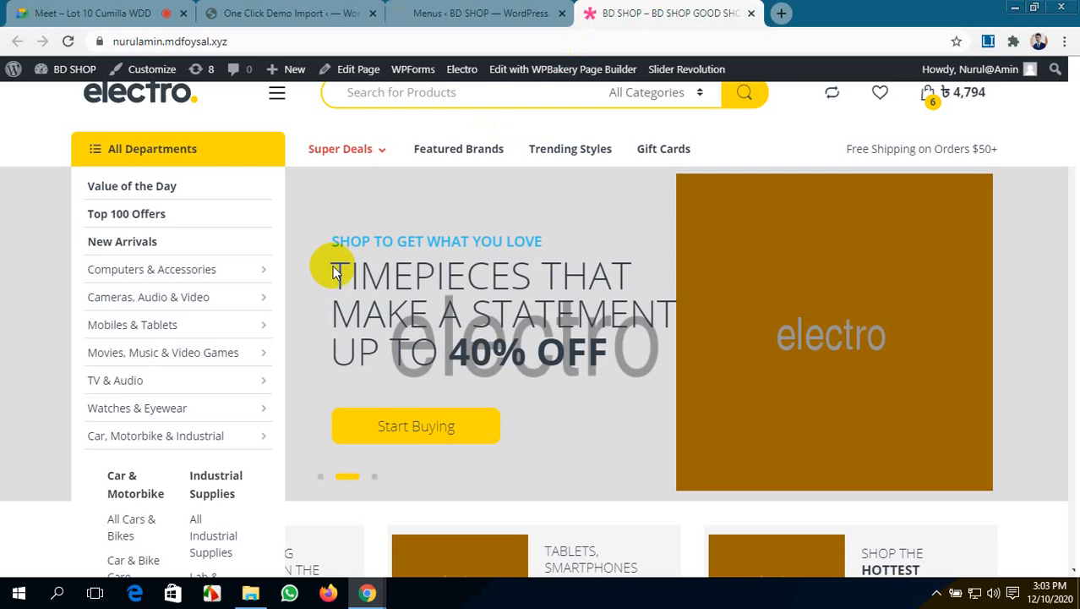
pyautogui.click(436, 13)
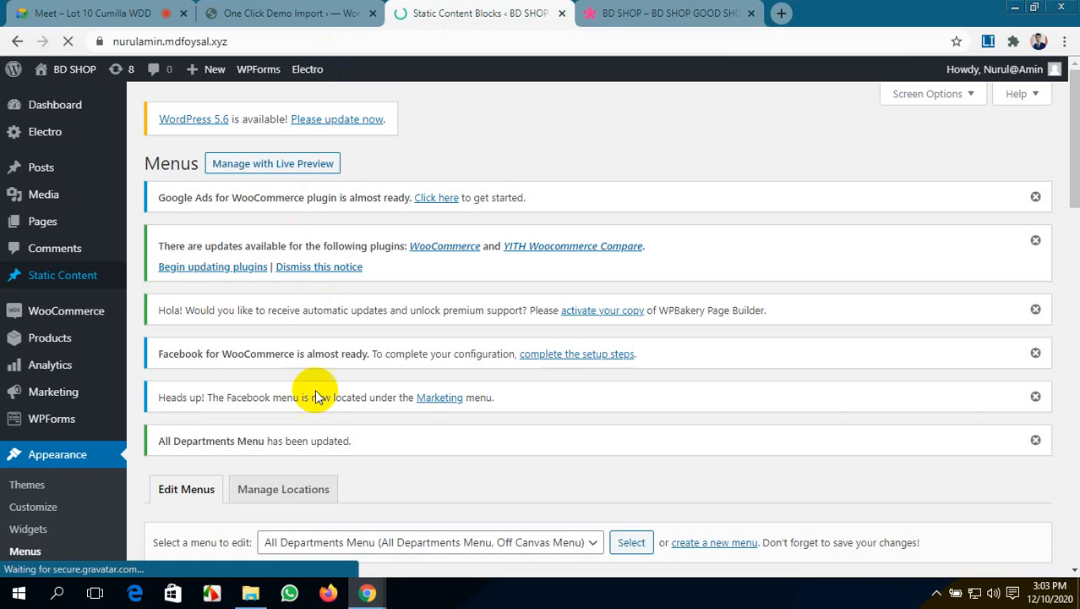
pyautogui.scroll(-3, 350, 403)
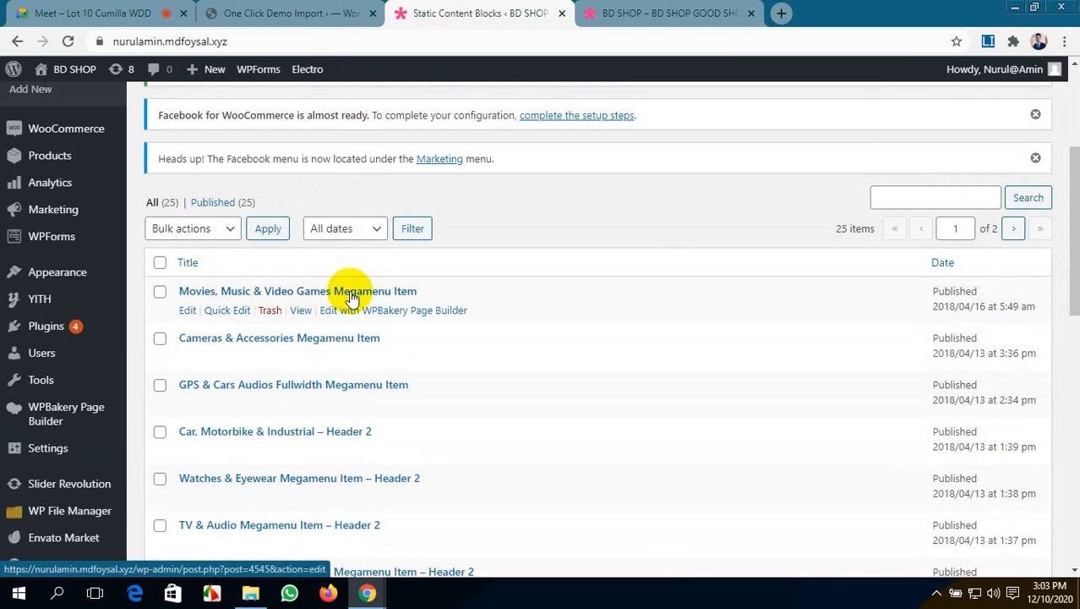
pyautogui.scroll(-1, 372, 292)
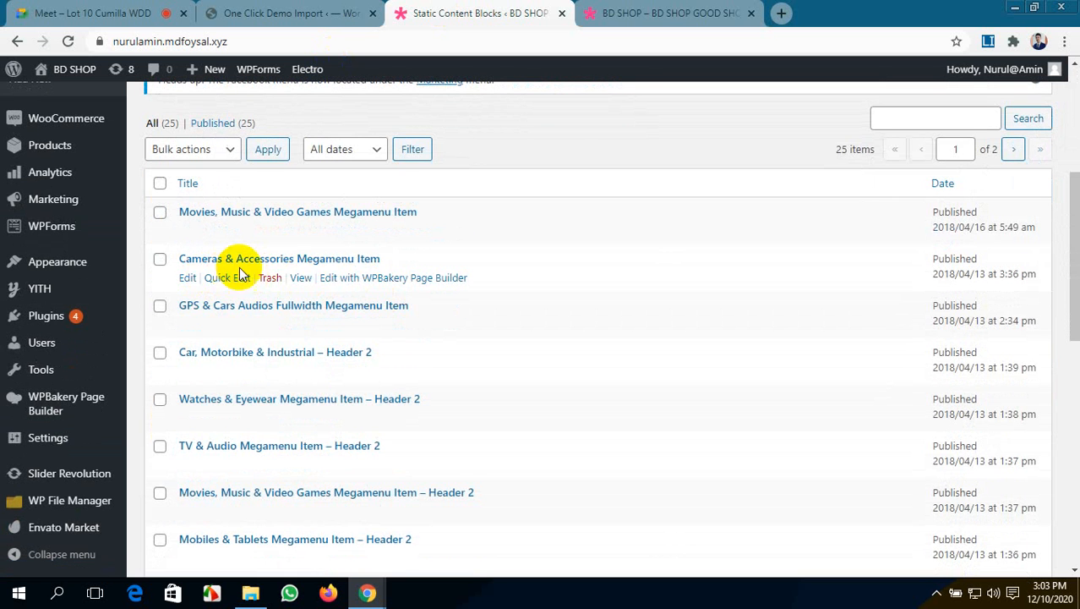
pyautogui.scroll(-1, 382, 265)
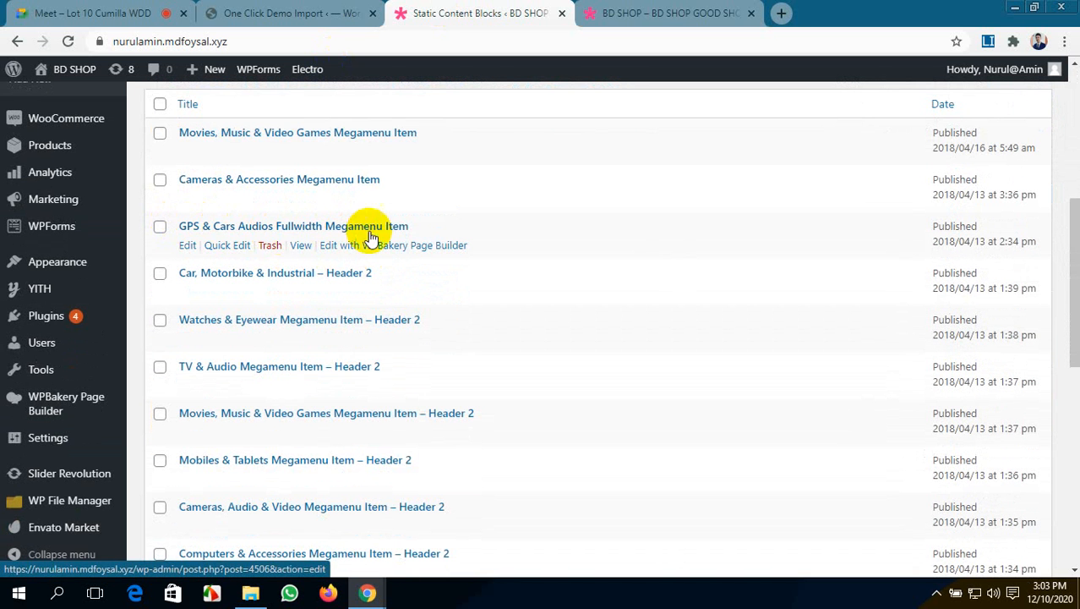
pyautogui.scroll(-7, 301, 295)
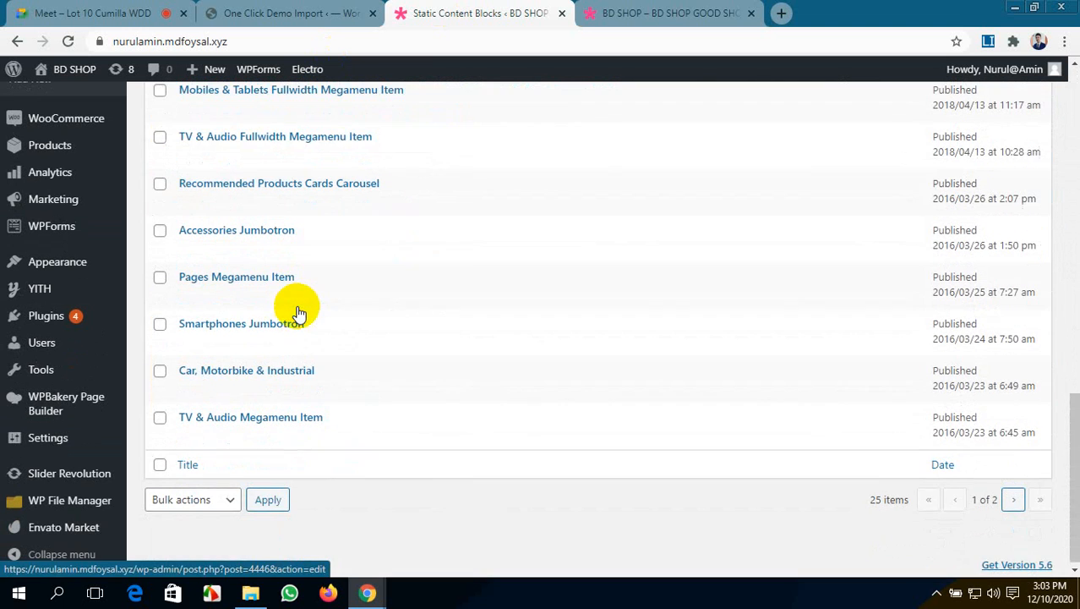
pyautogui.scroll(8, 296, 323)
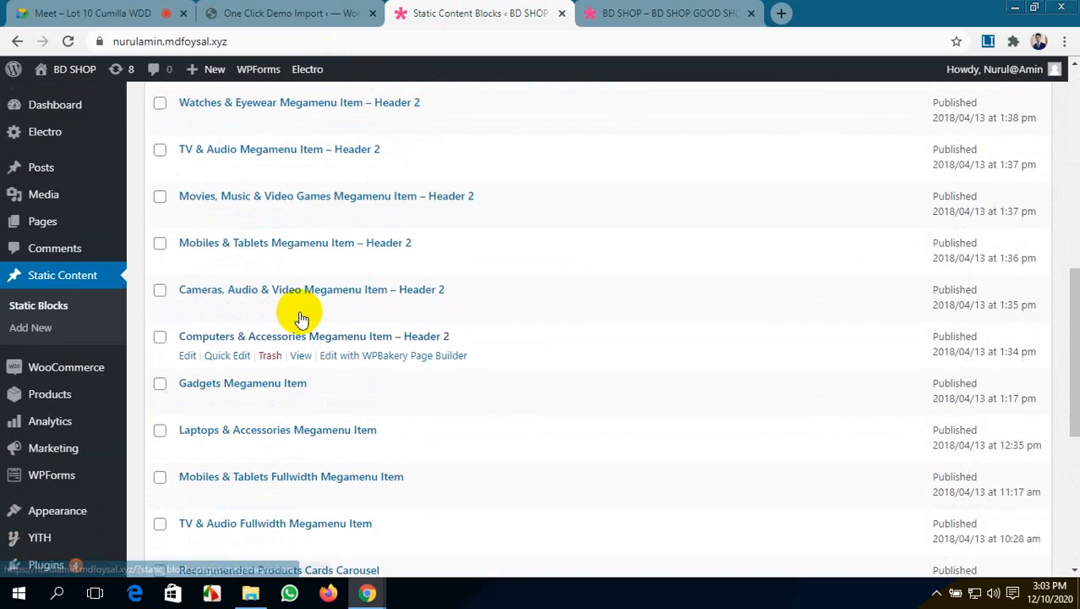
pyautogui.scroll(-5, 301, 318)
pyautogui.scroll(5, 300, 318)
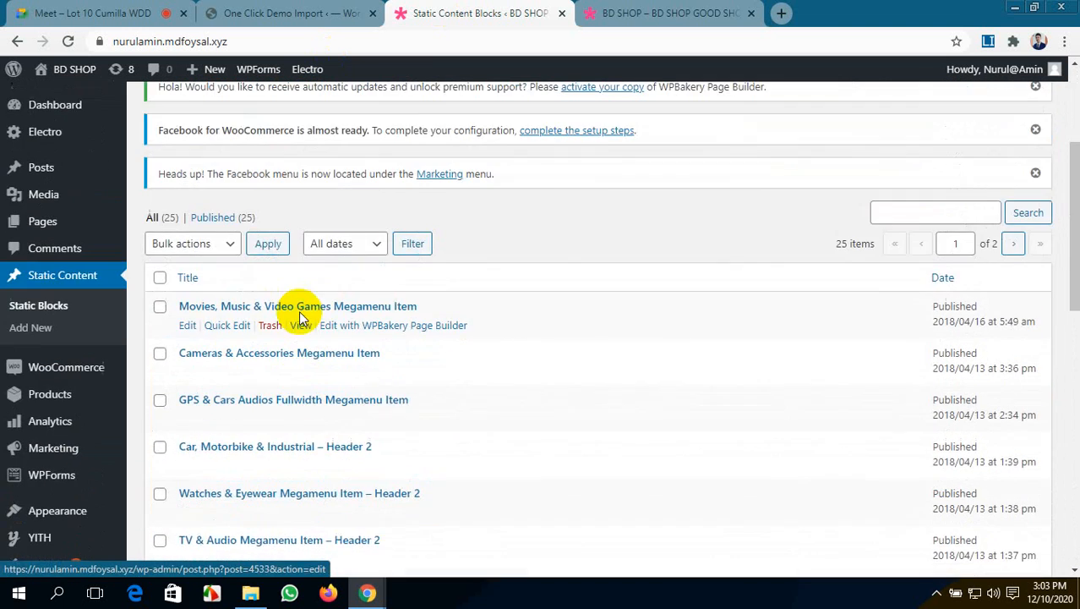
pyautogui.scroll(-5, 300, 317)
pyautogui.scroll(-3, 298, 315)
# - Reload the BD SHOP storefront and examine the flyout submenus of the All Departments list
pyautogui.click(655, 13)
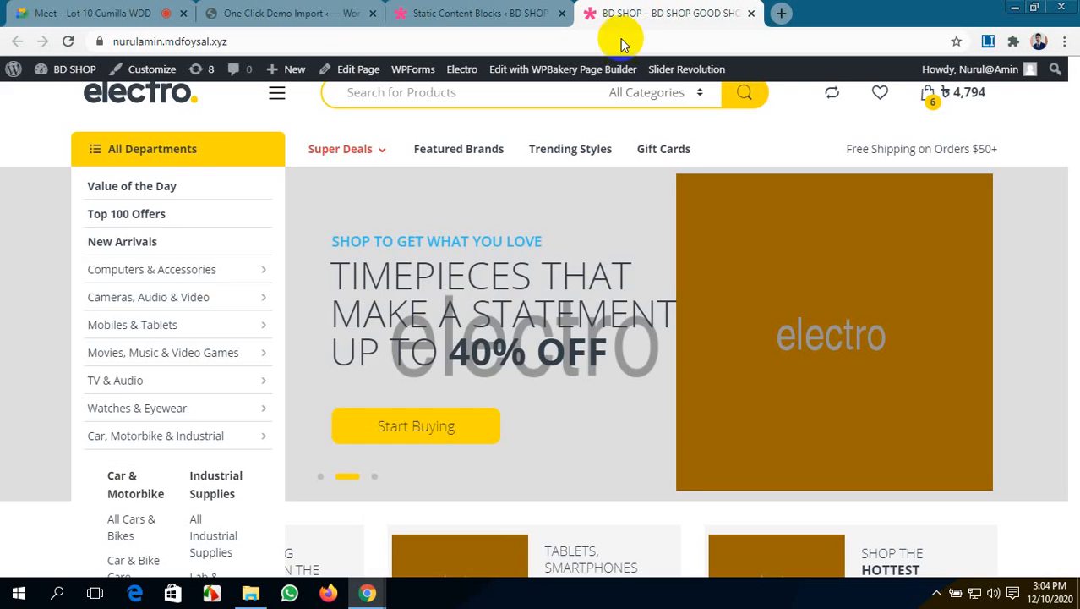
pyautogui.moveTo(155, 273)
pyautogui.moveTo(166, 292)
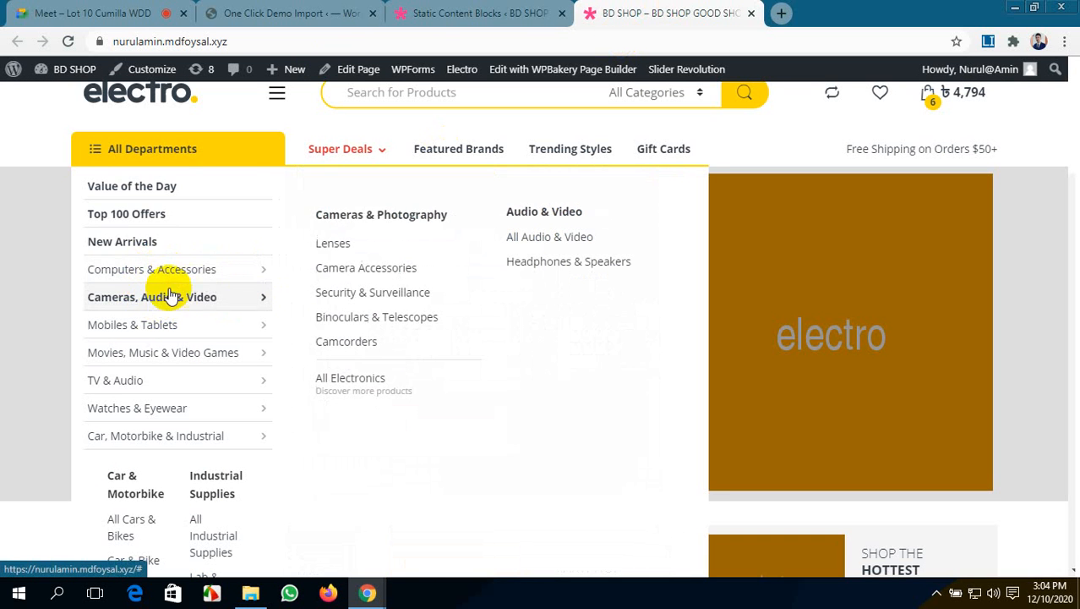
pyautogui.click(461, 10)
pyautogui.click(643, 12)
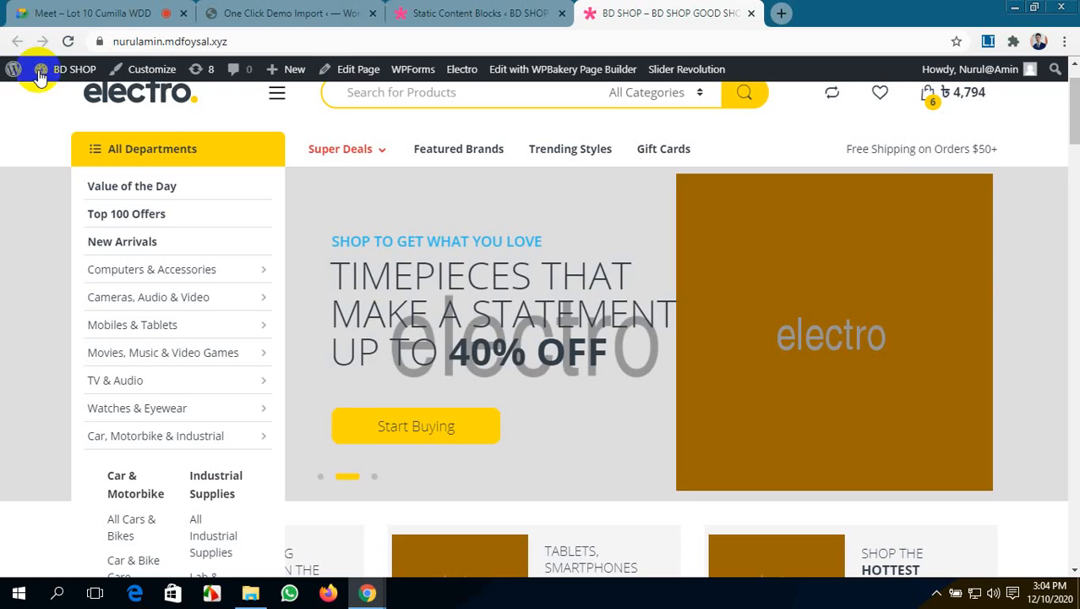
pyautogui.click(68, 42)
pyautogui.moveTo(174, 292)
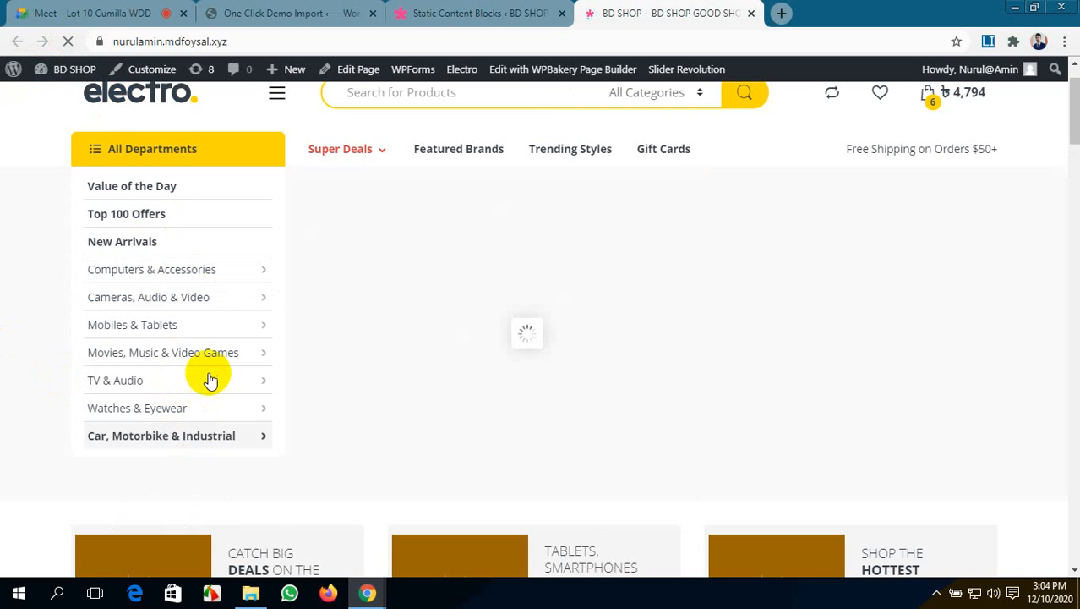
pyautogui.moveTo(210, 378)
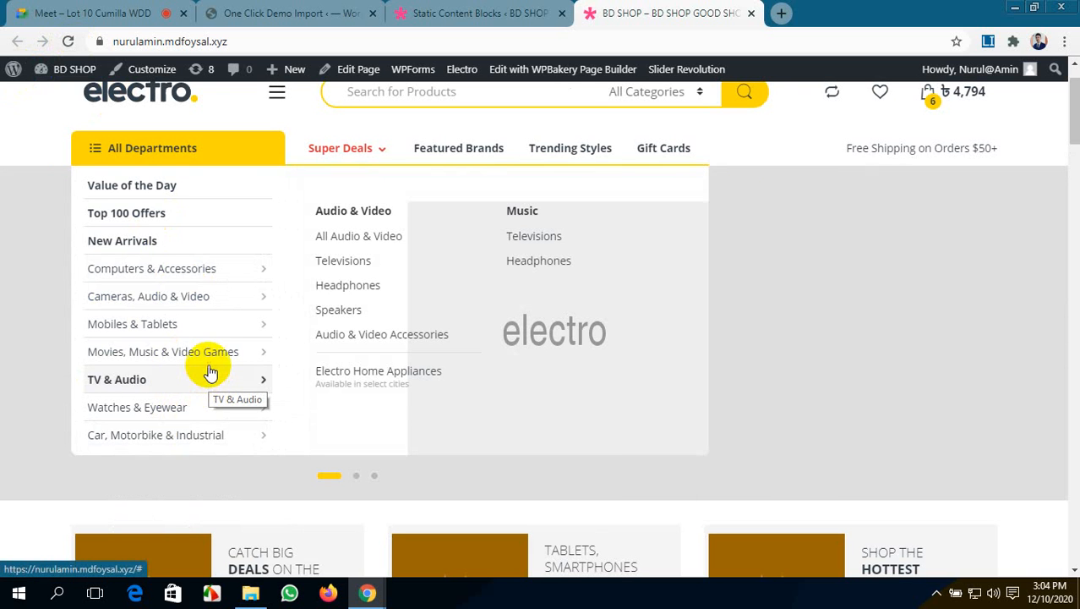
pyautogui.moveTo(199, 306)
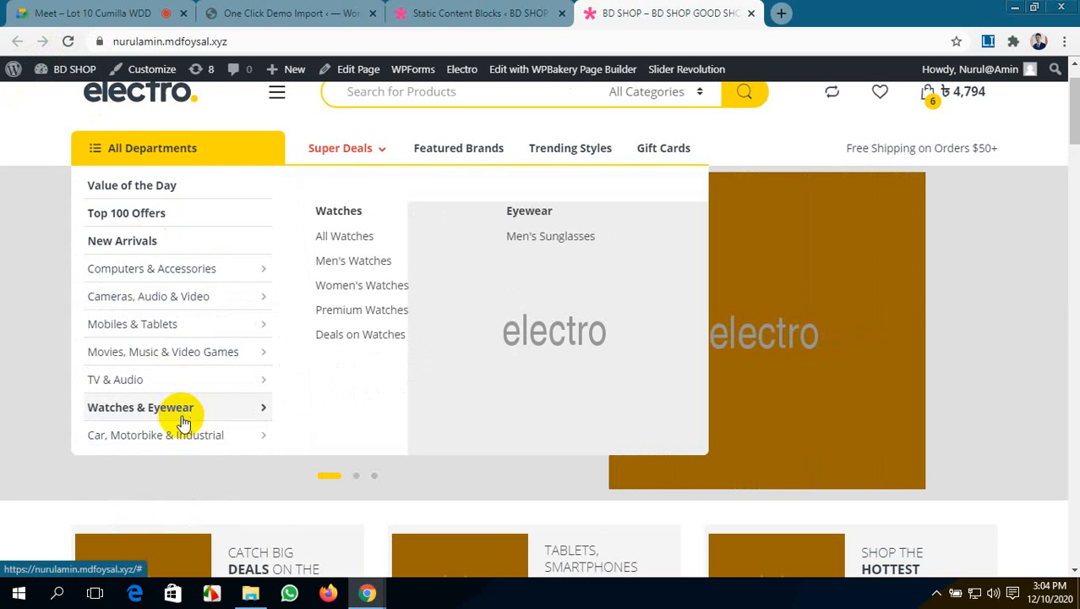
# - Return to the Static Content Blocks list and open the page for a new static block in a separate browser tab
pyautogui.click(457, 10)
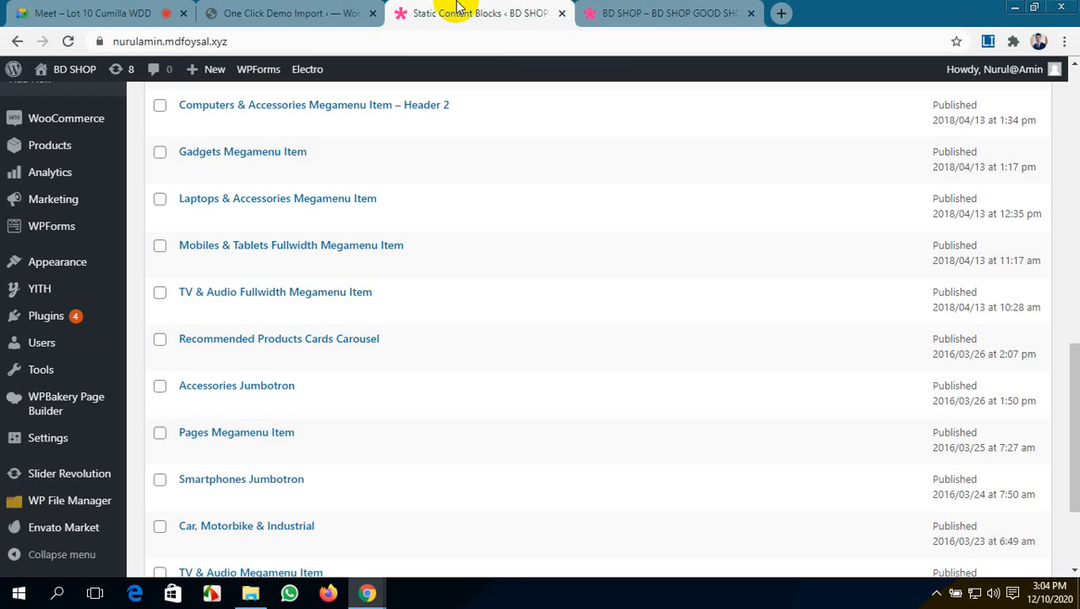
pyautogui.click(601, 12)
pyautogui.click(446, 10)
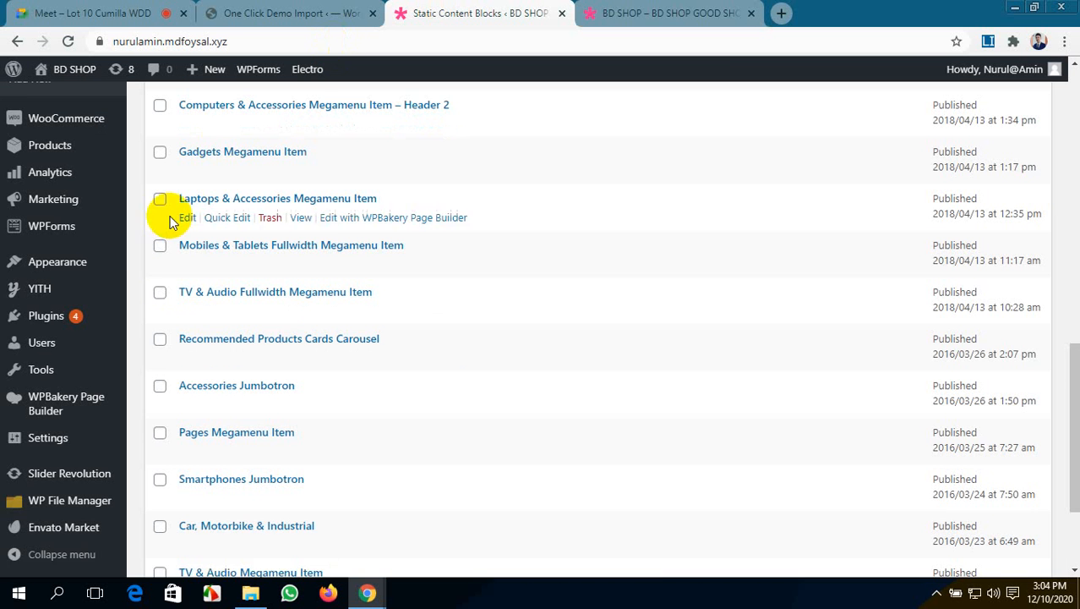
pyautogui.scroll(10, 285, 350)
pyautogui.scroll(3, 289, 355)
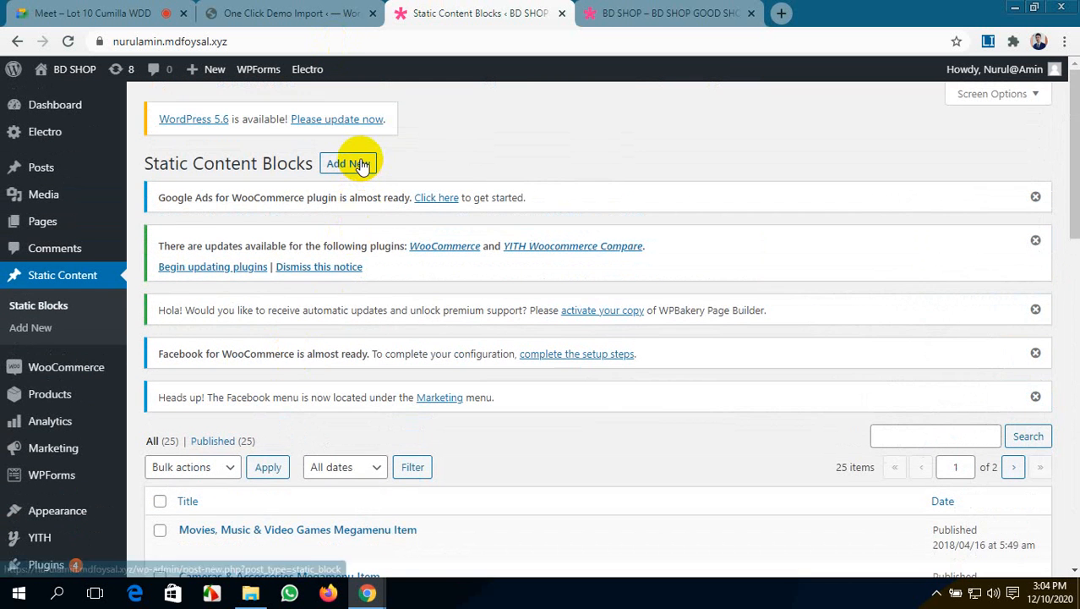
pyautogui.middleClick(361, 165)
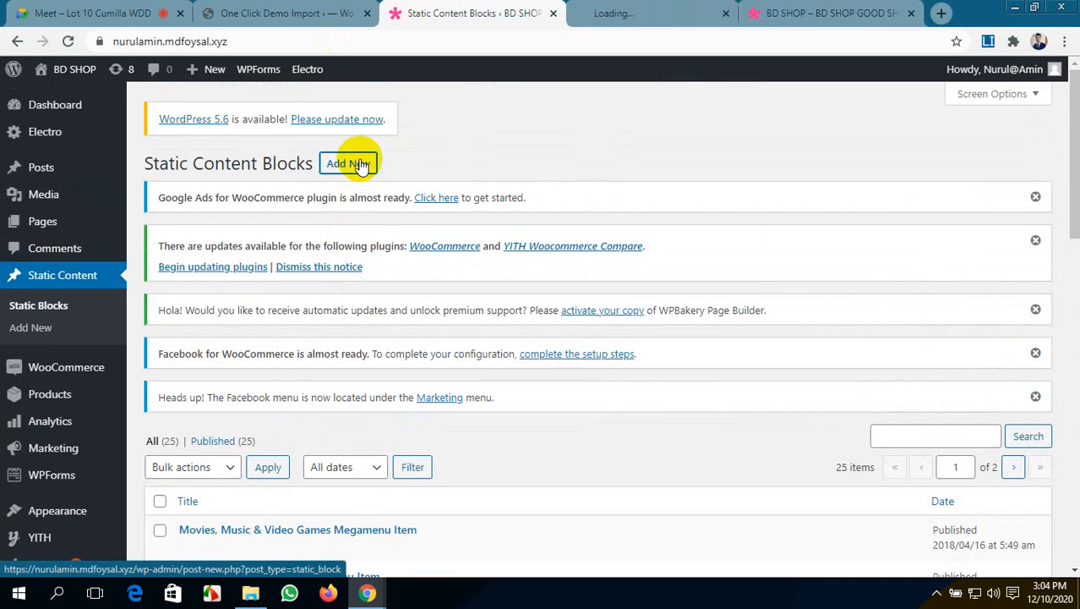
pyautogui.click(640, 7)
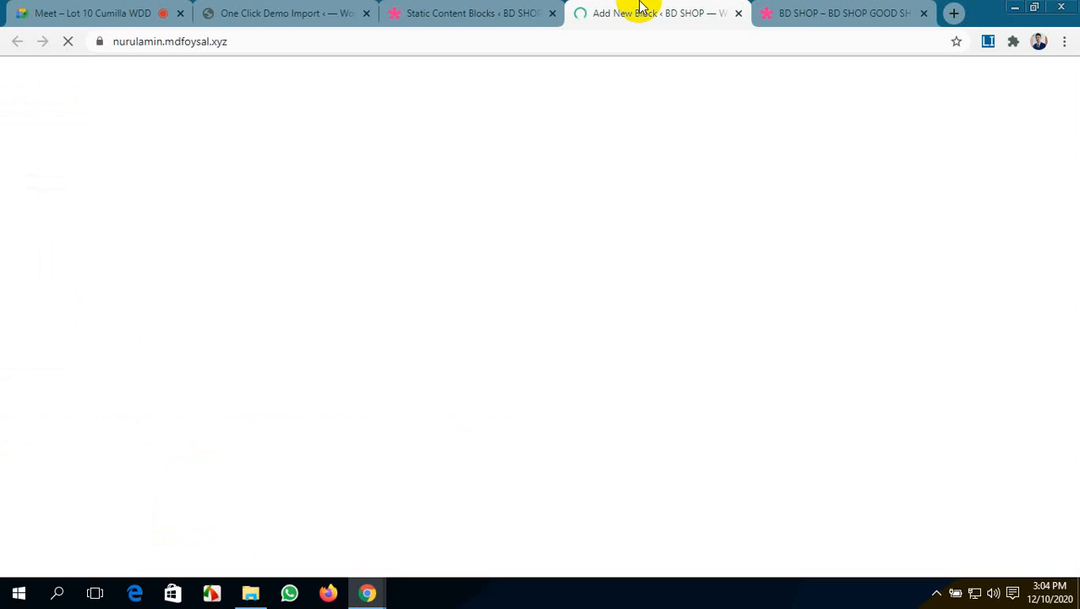
# - Switch to the other WordPress site's One Click Demo Import page and start importing the demo data
pyautogui.click(237, 11)
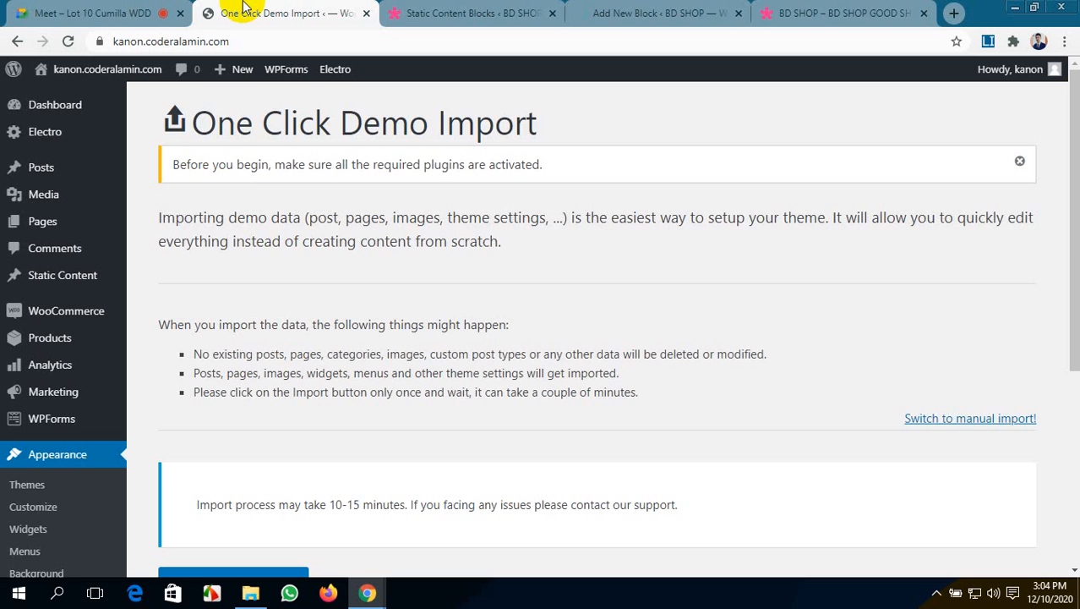
pyautogui.scroll(-4, 377, 359)
pyautogui.click(291, 264)
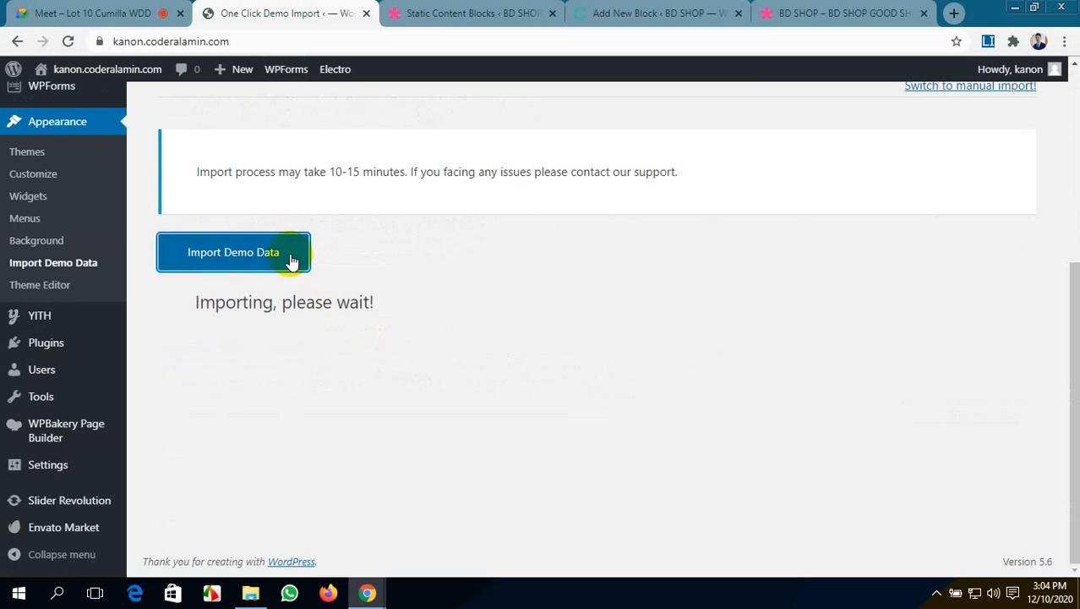
# - Return to the new static block, dismiss the editor hint and switch it to WPBakery Page Builder, leaving the block editor
pyautogui.click(469, 8)
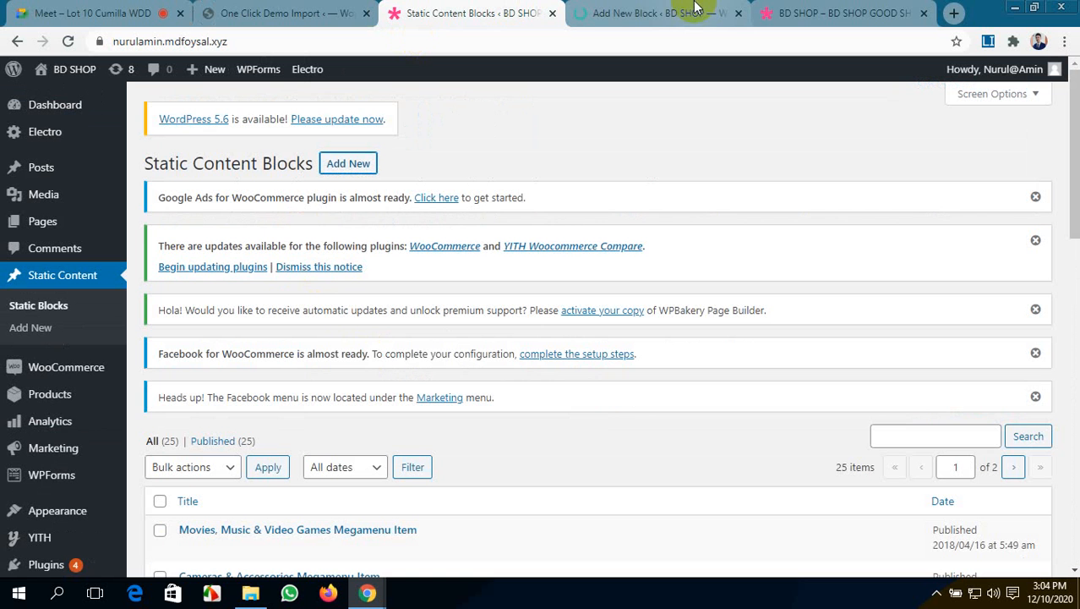
pyautogui.click(629, 10)
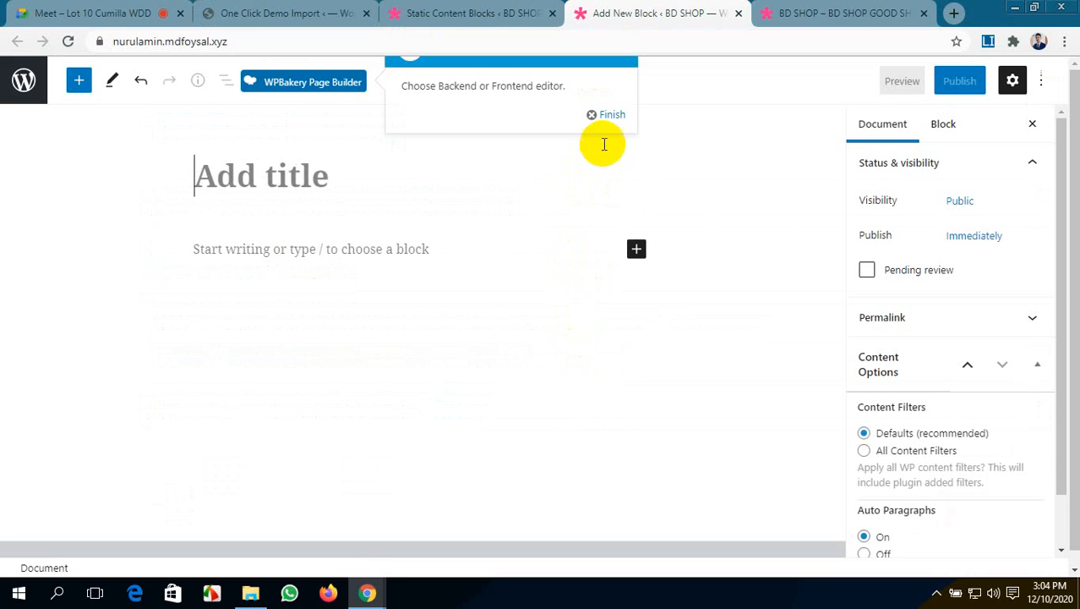
pyautogui.click(597, 116)
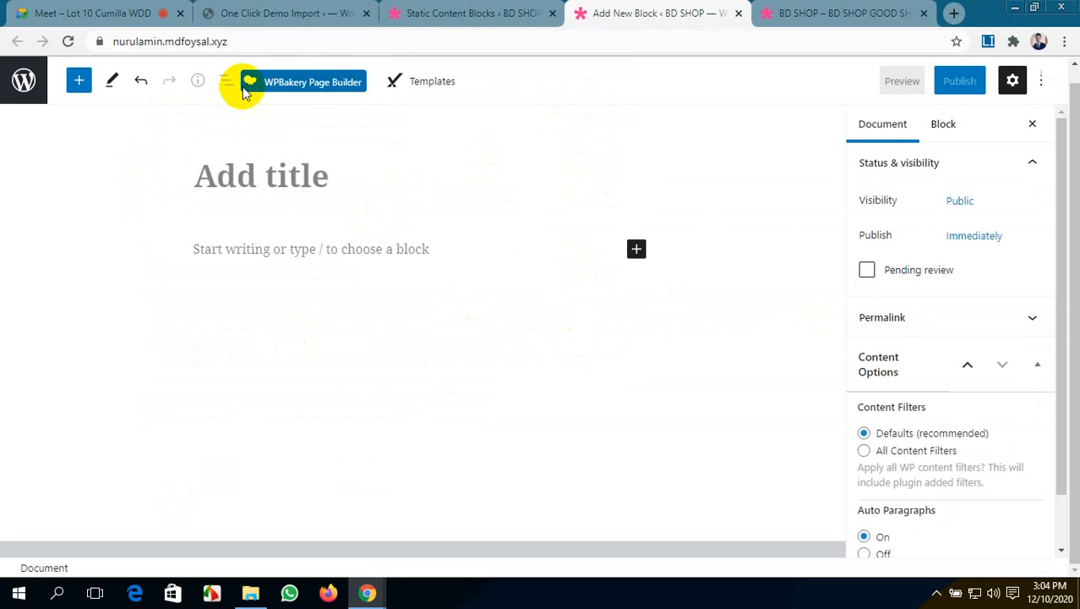
pyautogui.click(309, 83)
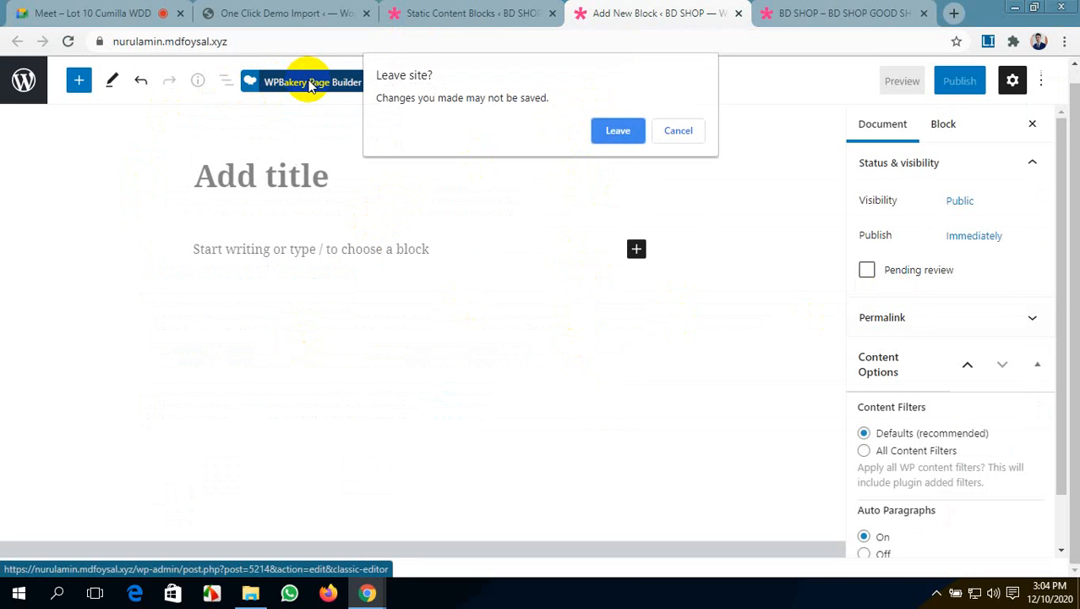
pyautogui.click(618, 134)
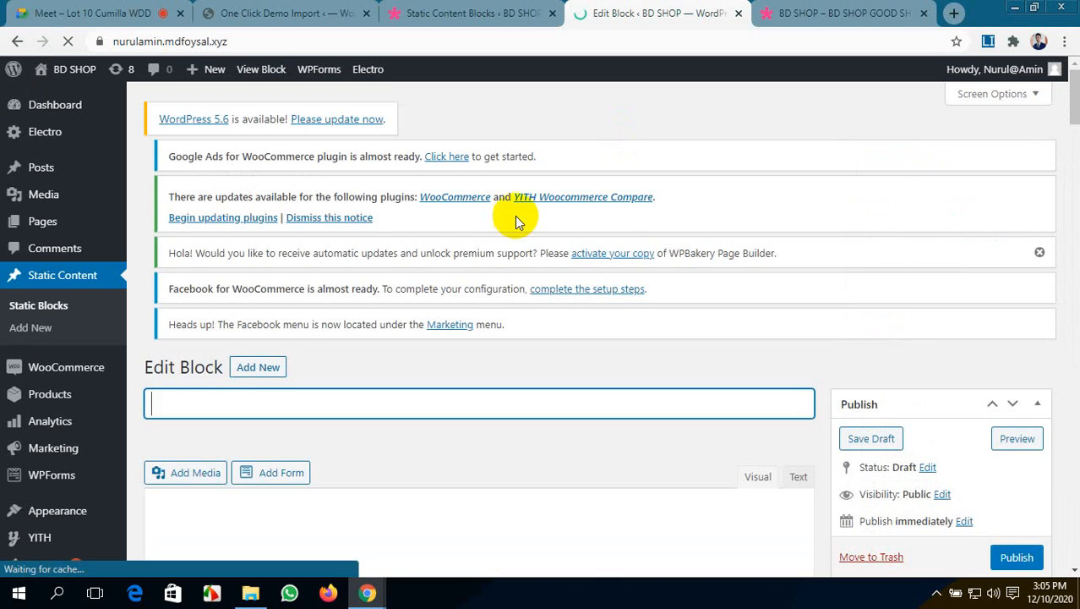
pyautogui.scroll(-4, 435, 268)
pyautogui.scroll(-1, 435, 269)
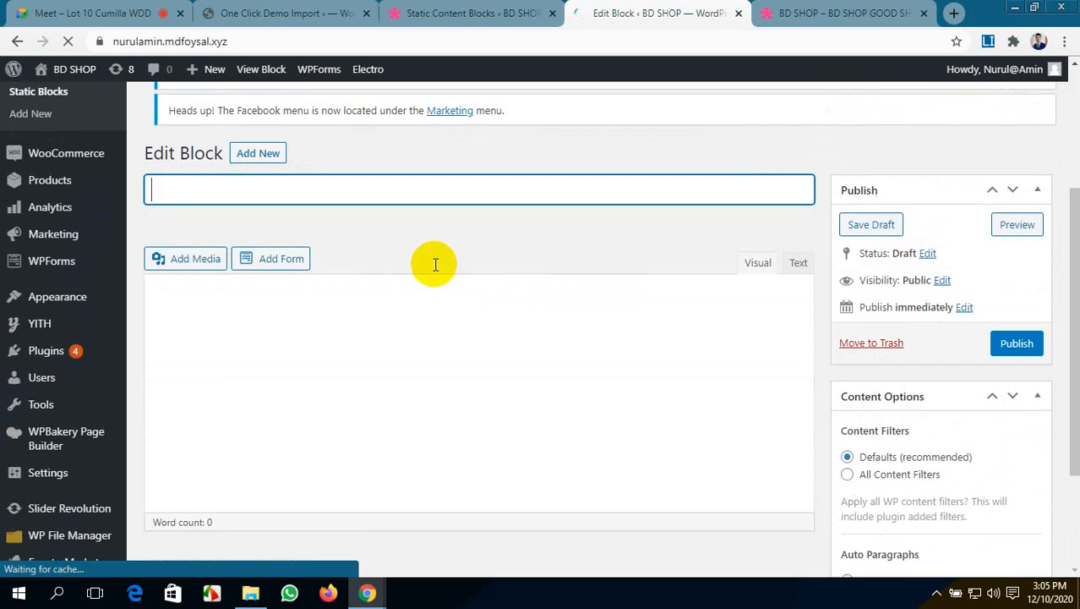
pyautogui.scroll(-4, 435, 267)
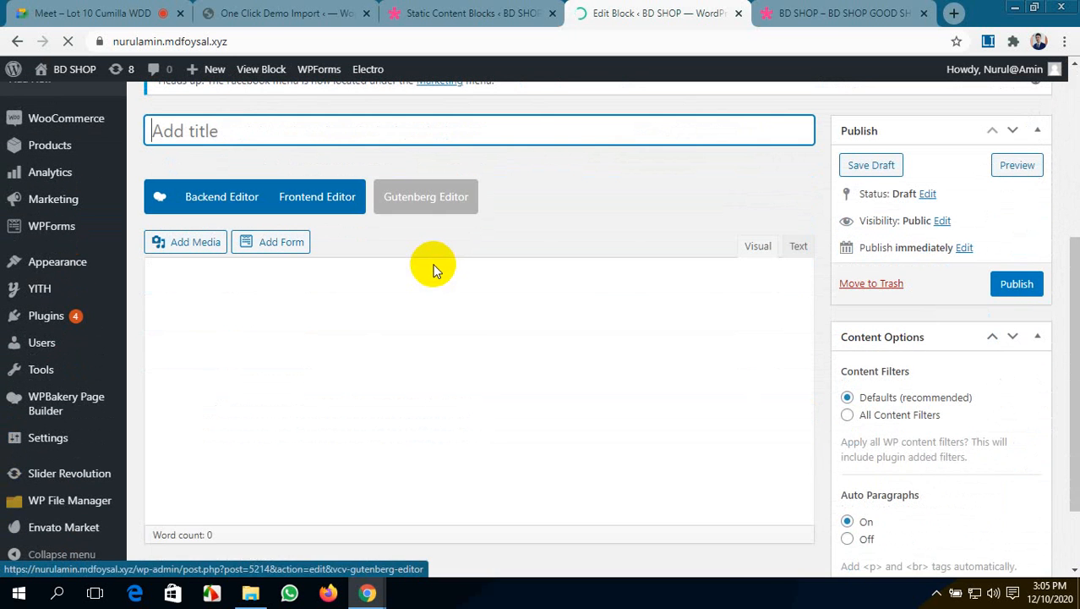
# - Go back to the Static Content Blocks list and check how the existing megamenu and jumbotron blocks are titled
pyautogui.scroll(-1, 683, 180)
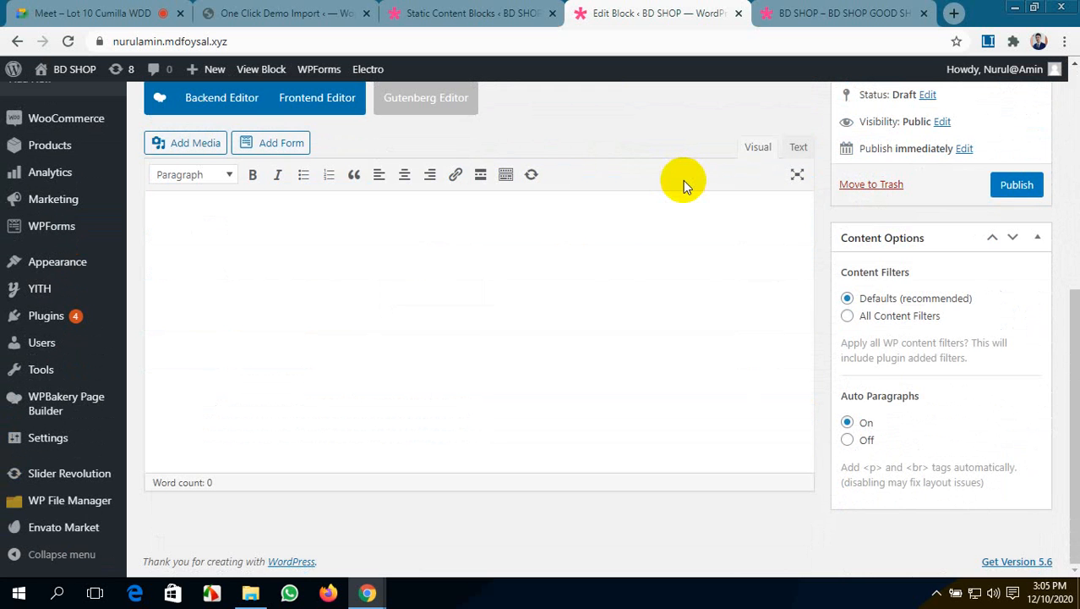
pyautogui.scroll(2, 683, 180)
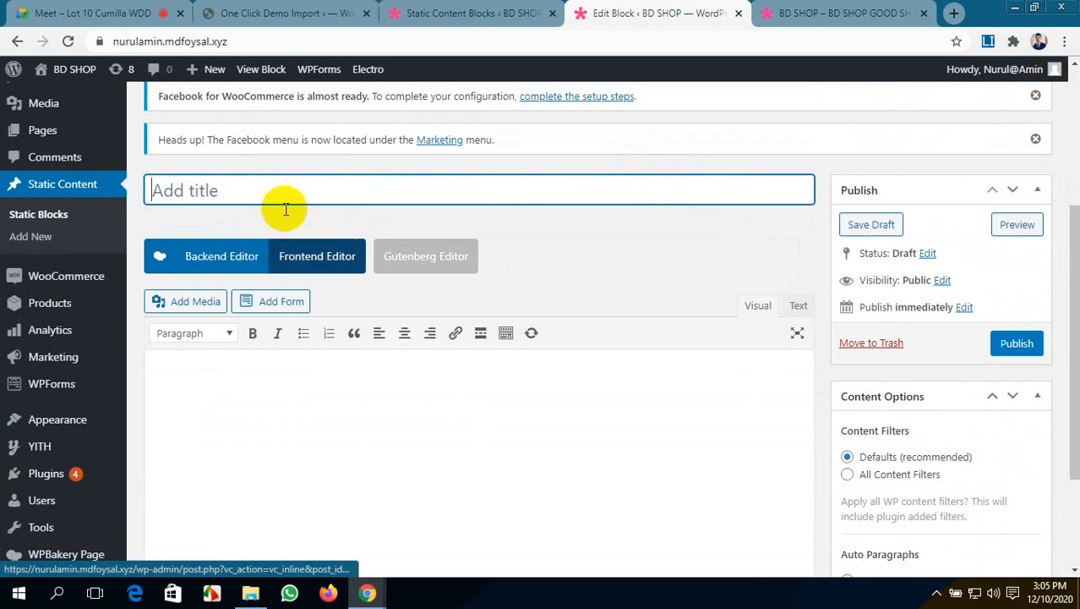
pyautogui.click(235, 183)
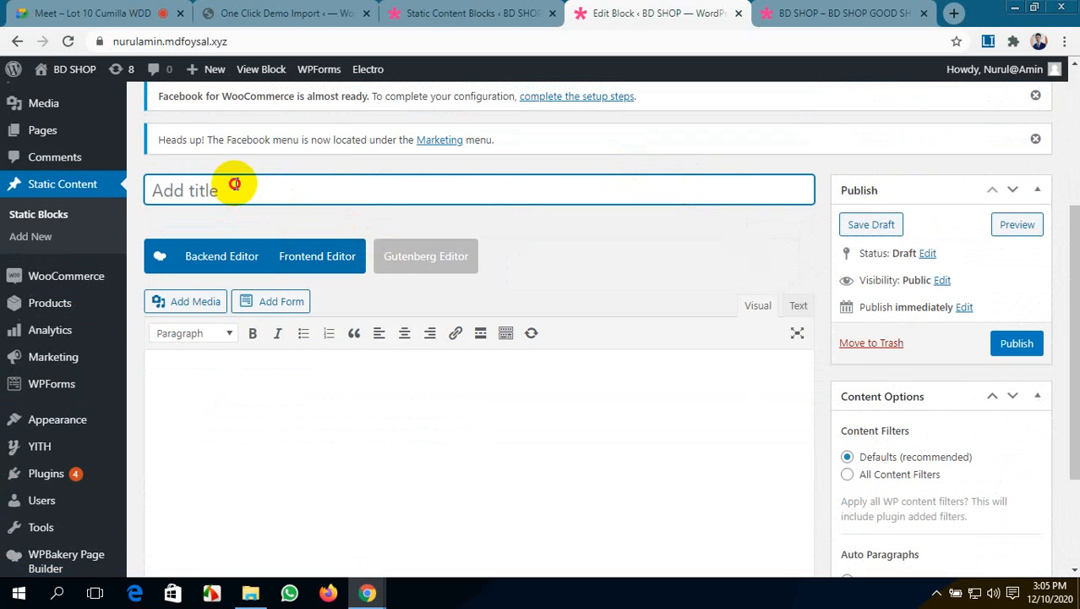
pyautogui.click(451, 12)
pyautogui.scroll(-1, 267, 420)
pyautogui.scroll(-14, 267, 420)
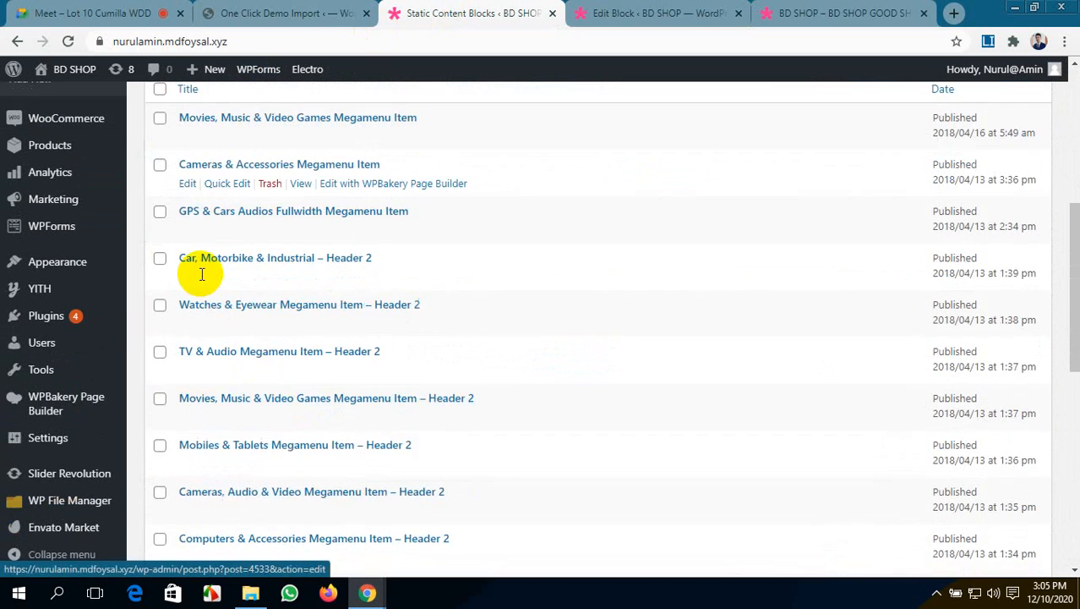
pyautogui.scroll(-5, 201, 323)
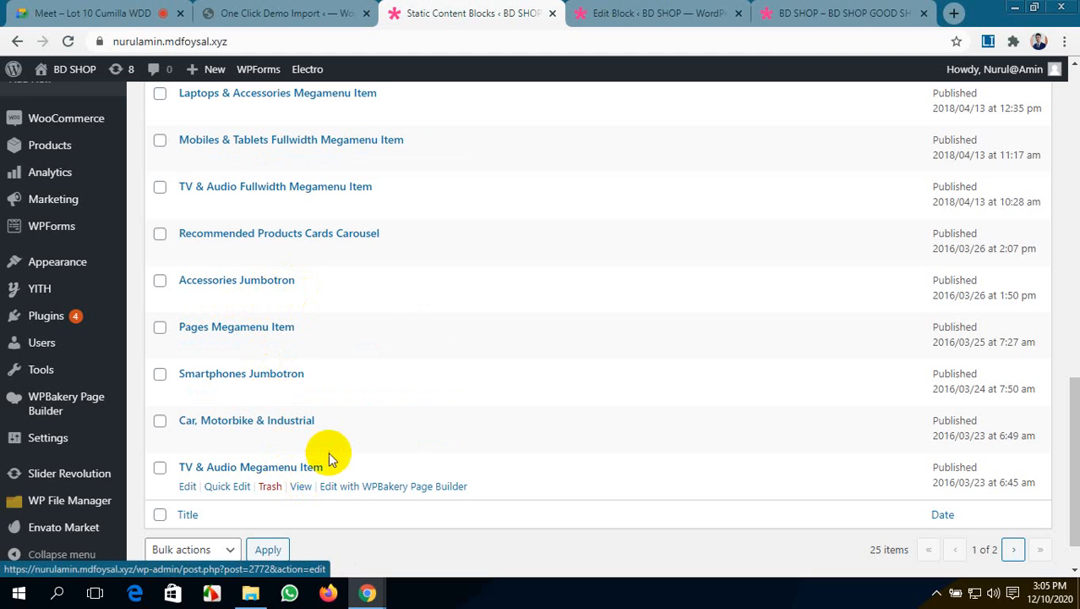
# - Title the new static block BMW Car, checking the capitalisation against the existing block titles
pyautogui.click(655, 7)
pyautogui.click(192, 197)
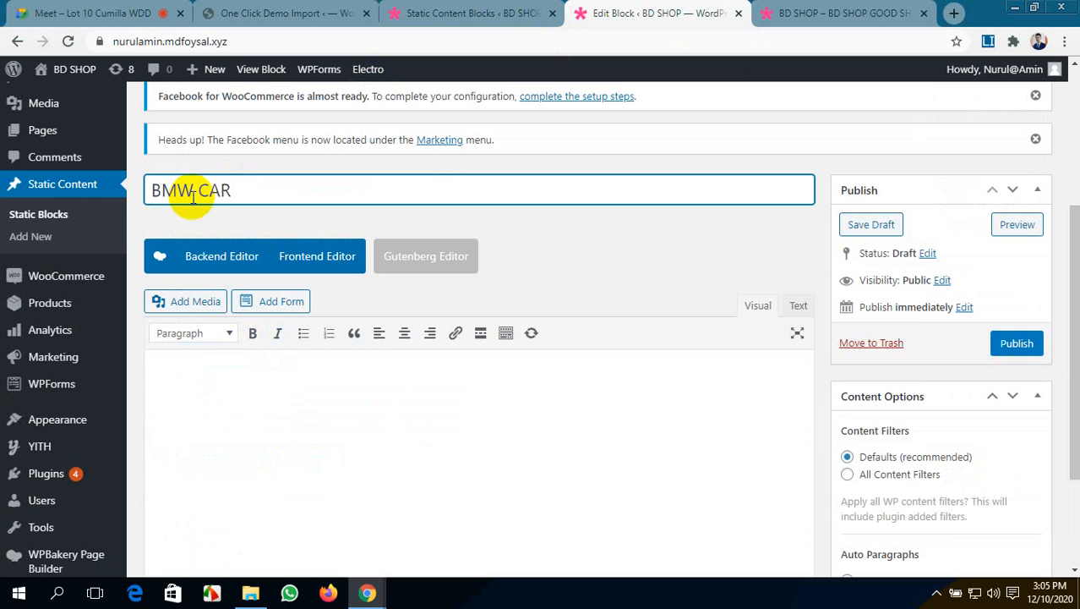
pyautogui.click(478, 10)
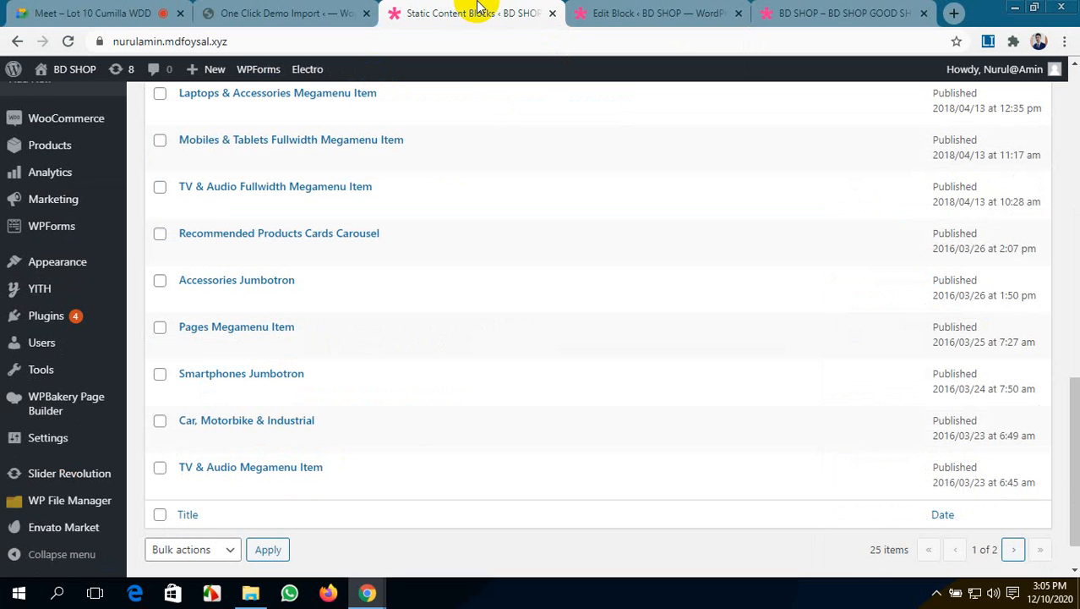
pyautogui.click(638, 10)
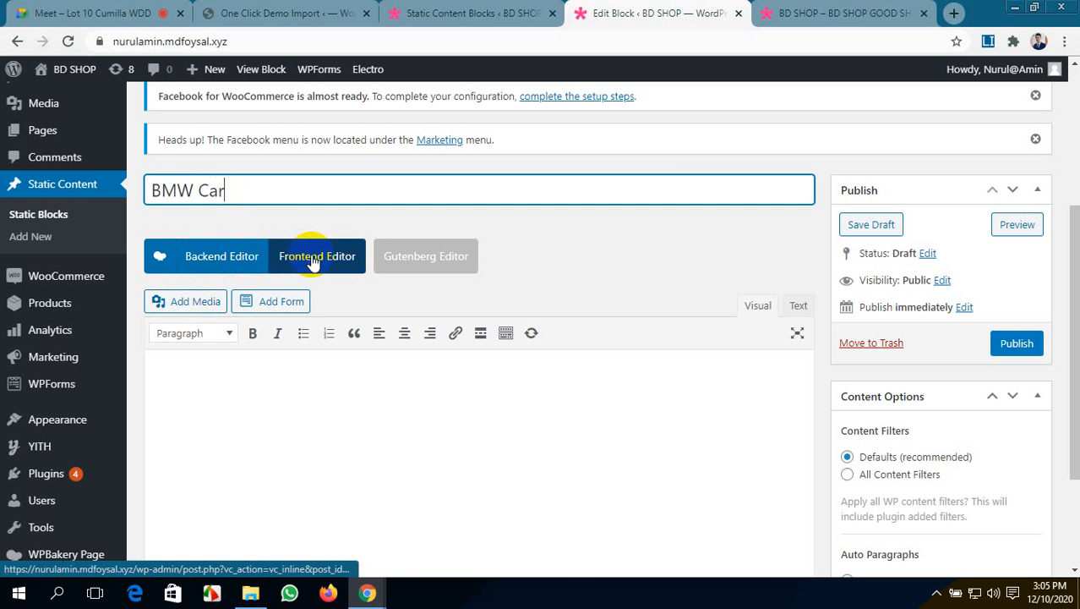
# - Switch the BMW Car block to the WPBakery Backend Editor, then try the Frontend Editor but stay on the page
pyautogui.click(235, 258)
pyautogui.scroll(-2, 430, 407)
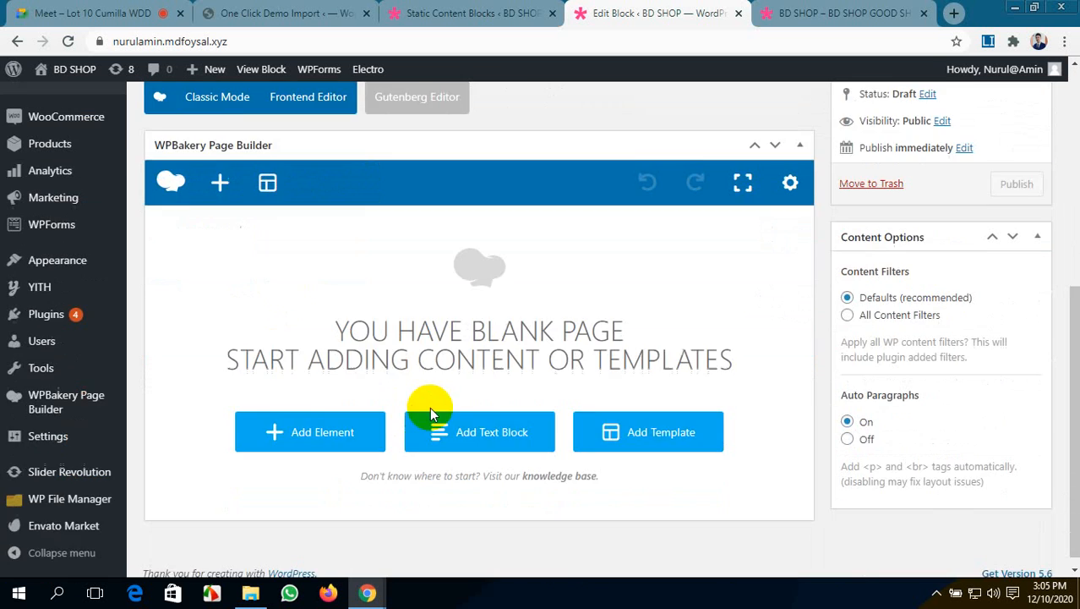
pyautogui.scroll(2, 430, 414)
pyautogui.click(293, 253)
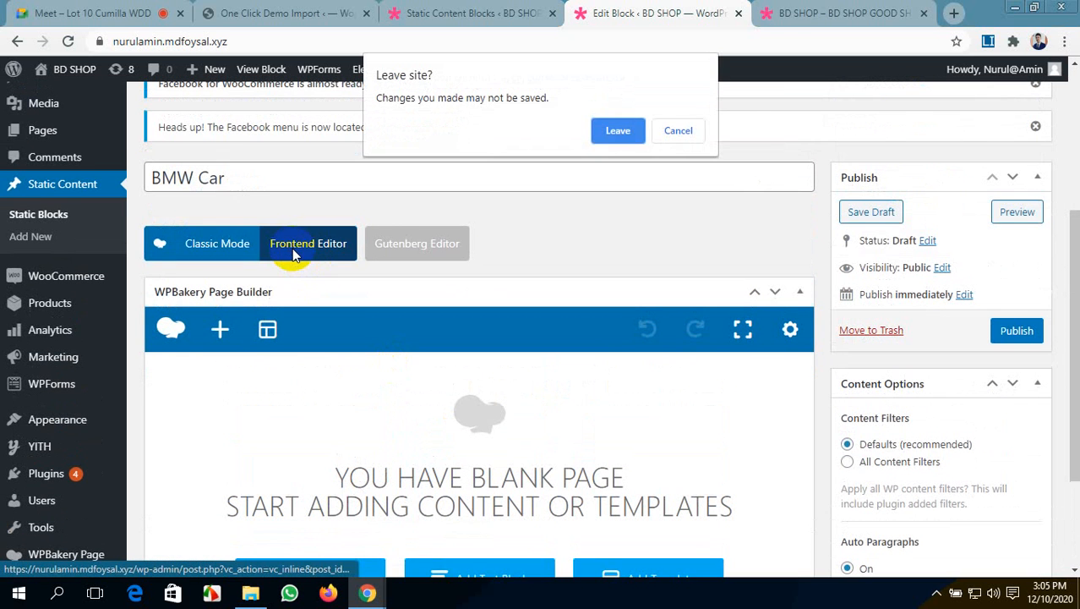
pyautogui.click(659, 133)
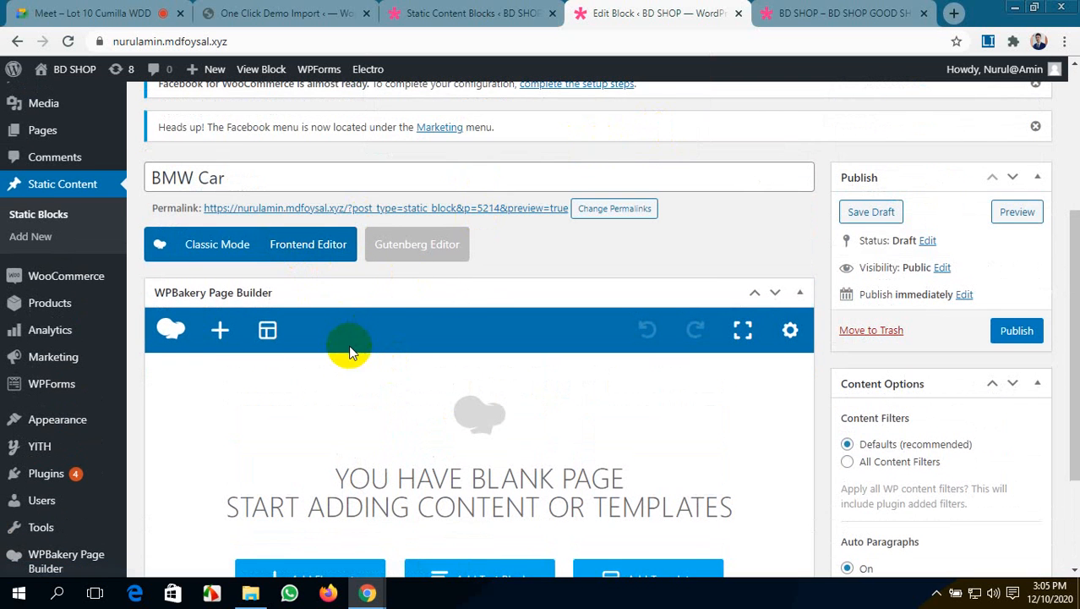
# - Look over the elements WPBakery offers for the blank BMW Car block and close the list without adding any
pyautogui.scroll(-2, 404, 384)
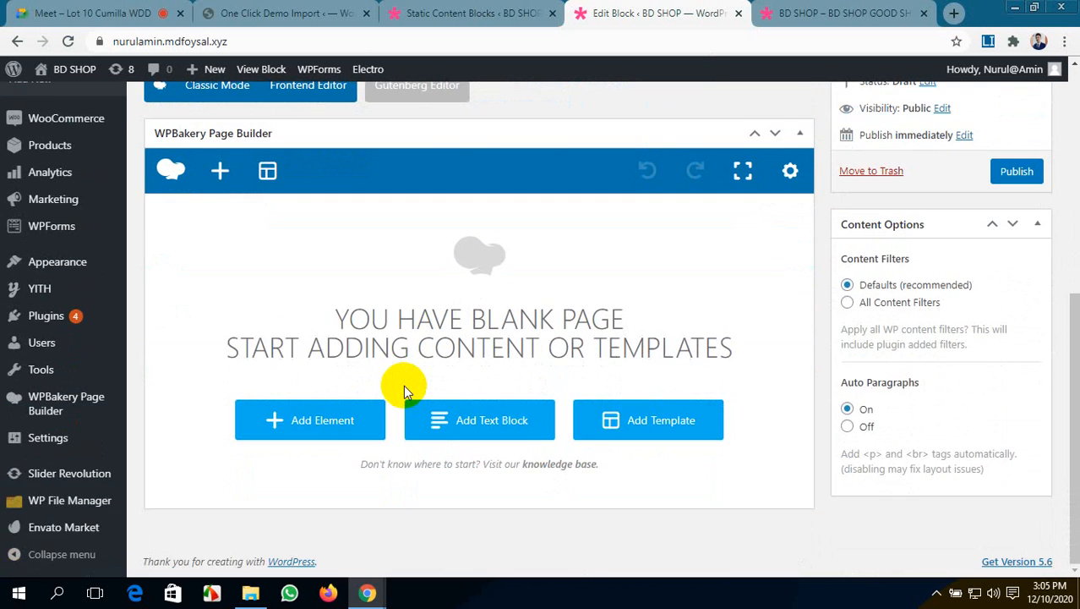
pyautogui.click(342, 423)
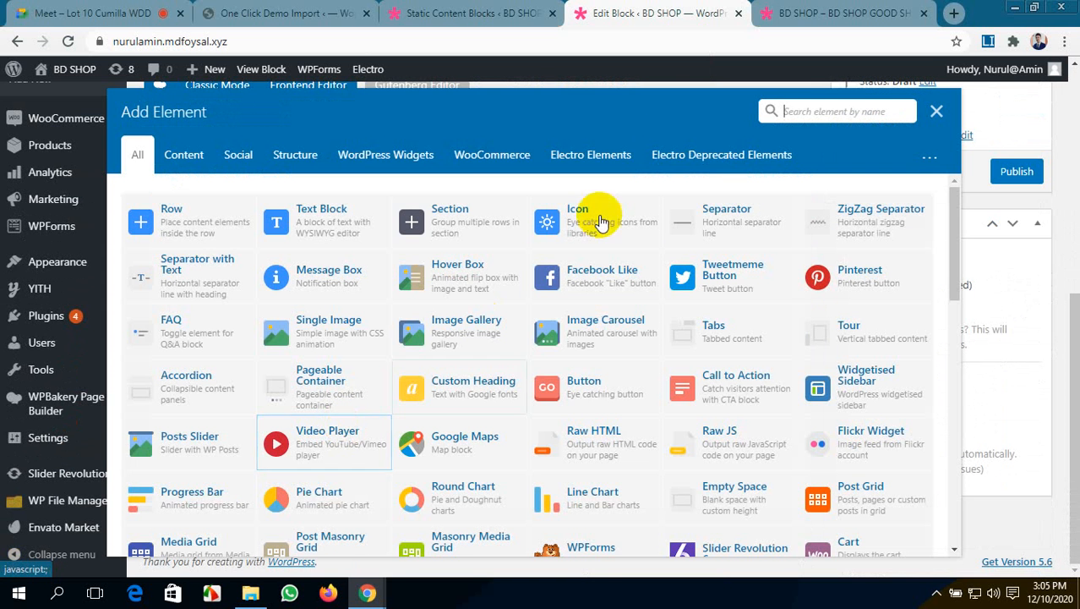
pyautogui.click(934, 113)
# - Open the Smartphones Jumbotron block for editing from the Static Content Blocks list and examine its WPBakery layout
pyautogui.click(474, 14)
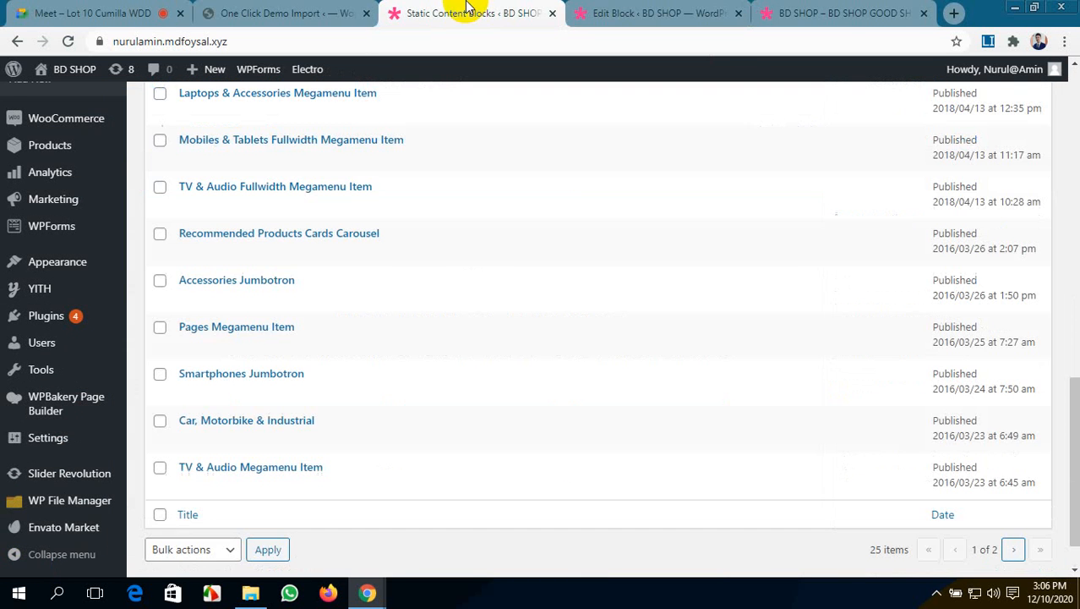
pyautogui.scroll(4, 252, 333)
pyautogui.scroll(-3, 252, 333)
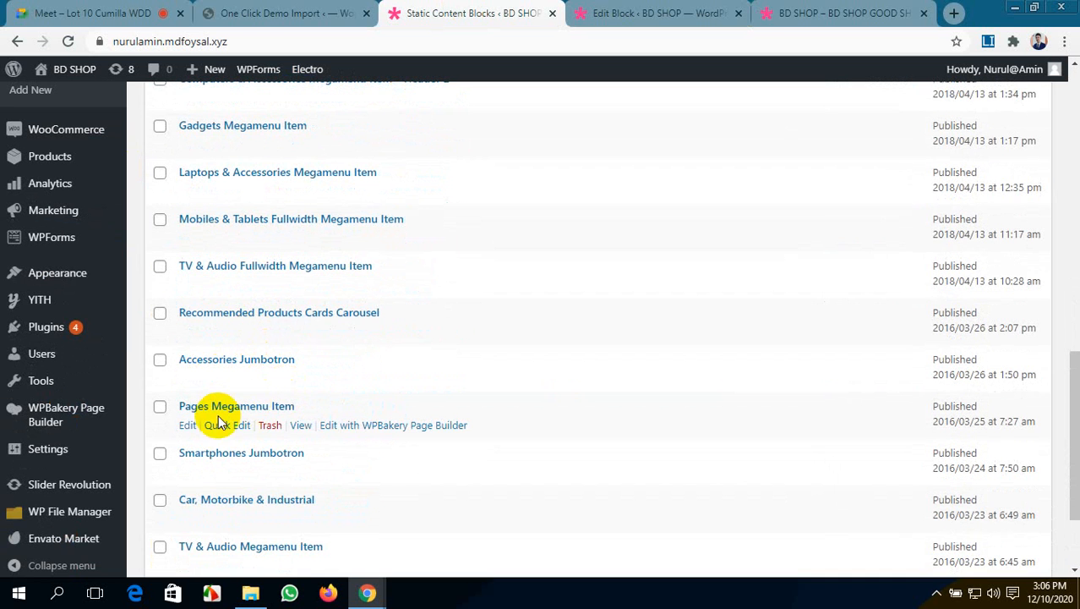
pyautogui.scroll(-1, 222, 412)
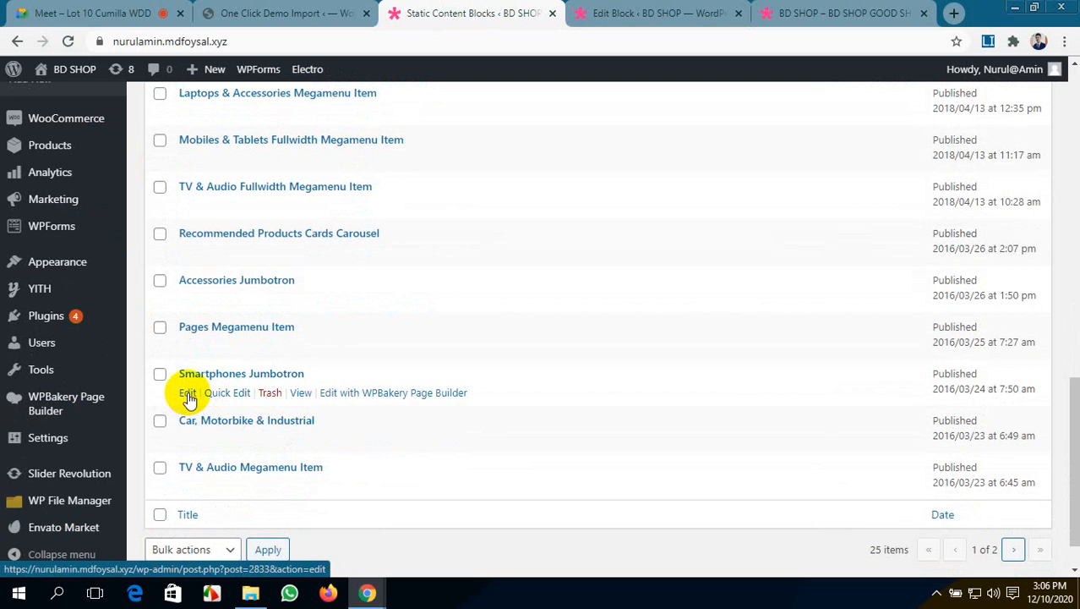
pyautogui.click(187, 394)
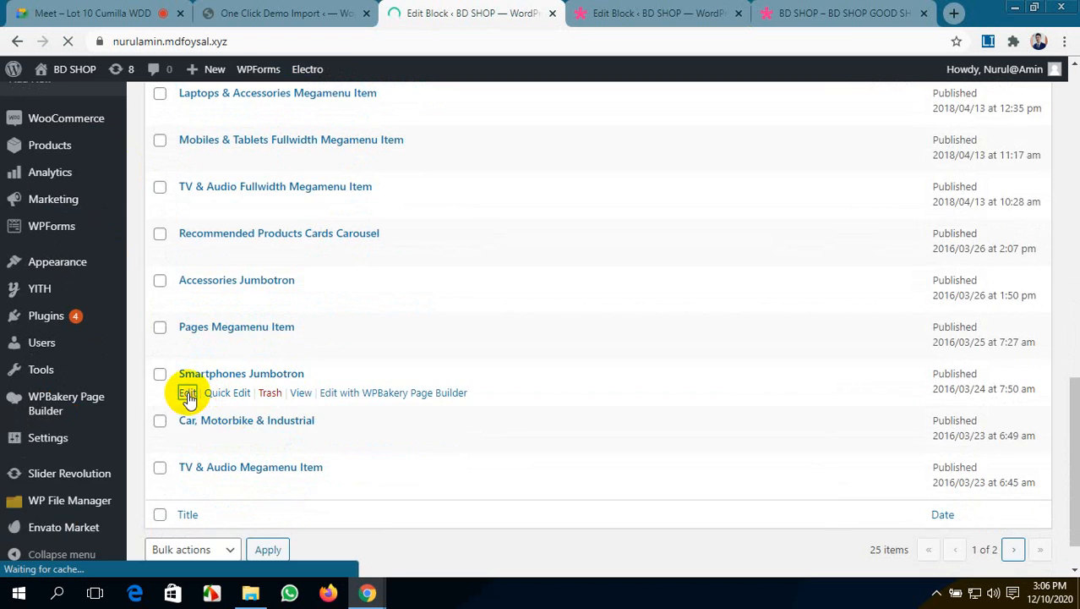
pyautogui.scroll(-4, 348, 444)
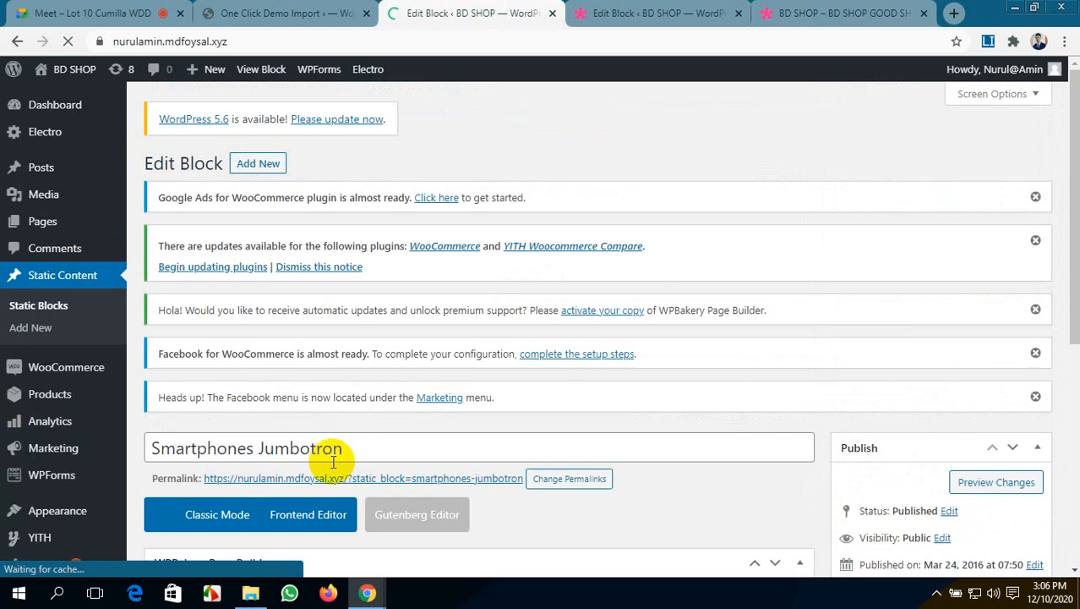
pyautogui.scroll(-5, 355, 427)
pyautogui.scroll(-3, 360, 419)
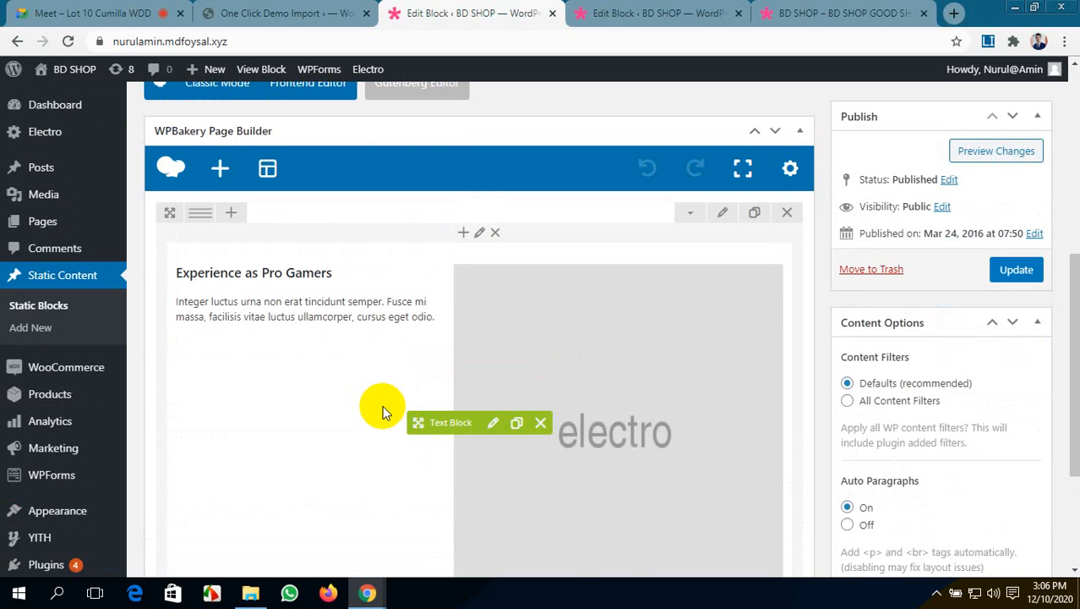
pyautogui.scroll(2, 363, 412)
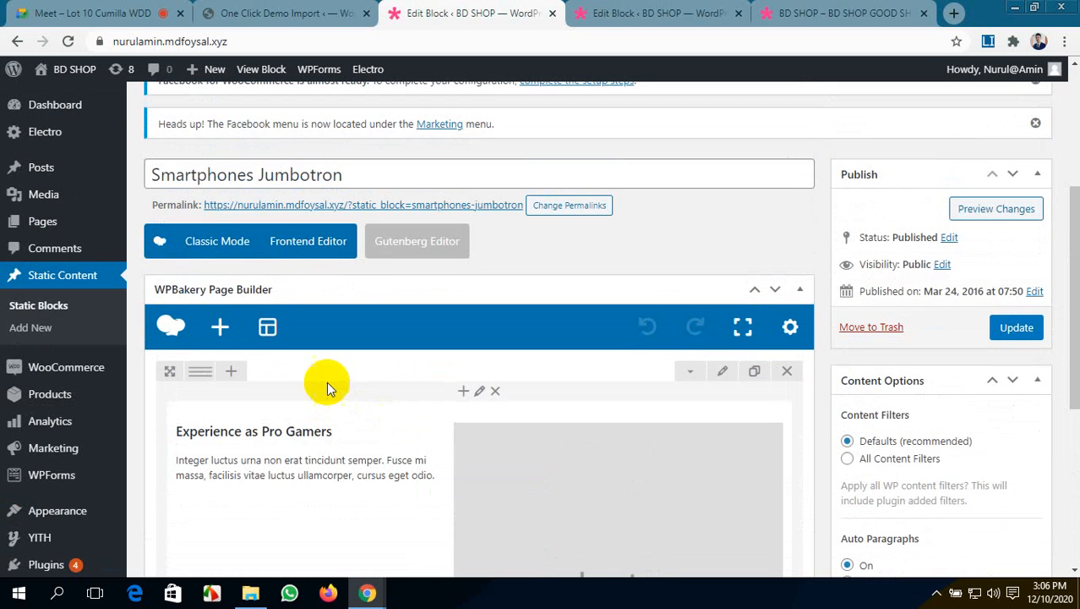
# - Open the Smartphones Jumbotron block in the Frontend Editor, examine its rendered page and return to the backend layout
pyautogui.click(311, 245)
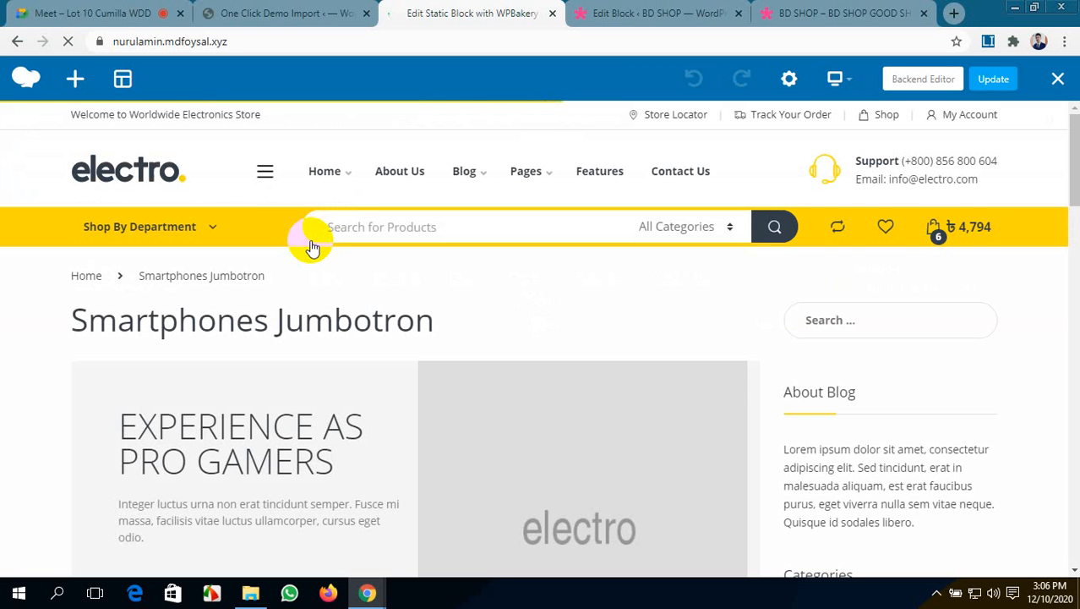
pyautogui.scroll(-6, 309, 322)
pyautogui.scroll(5, 309, 322)
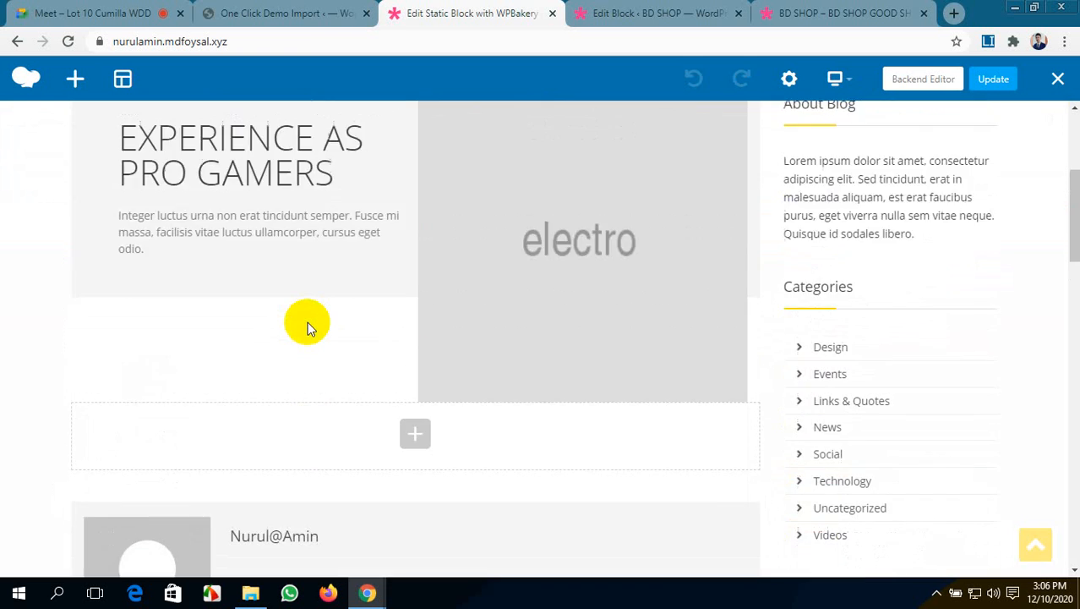
pyautogui.scroll(-3, 309, 326)
pyautogui.scroll(2, 249, 360)
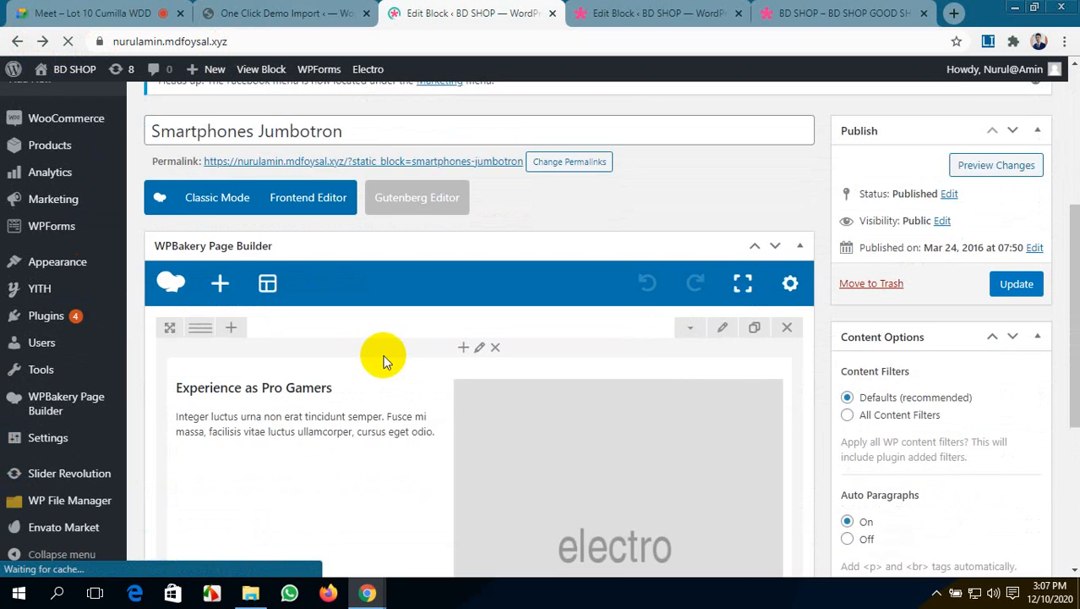
# - Open the settings of the Text Block in Smartphones Jumbotron and close them without changes
pyautogui.scroll(-3, 383, 359)
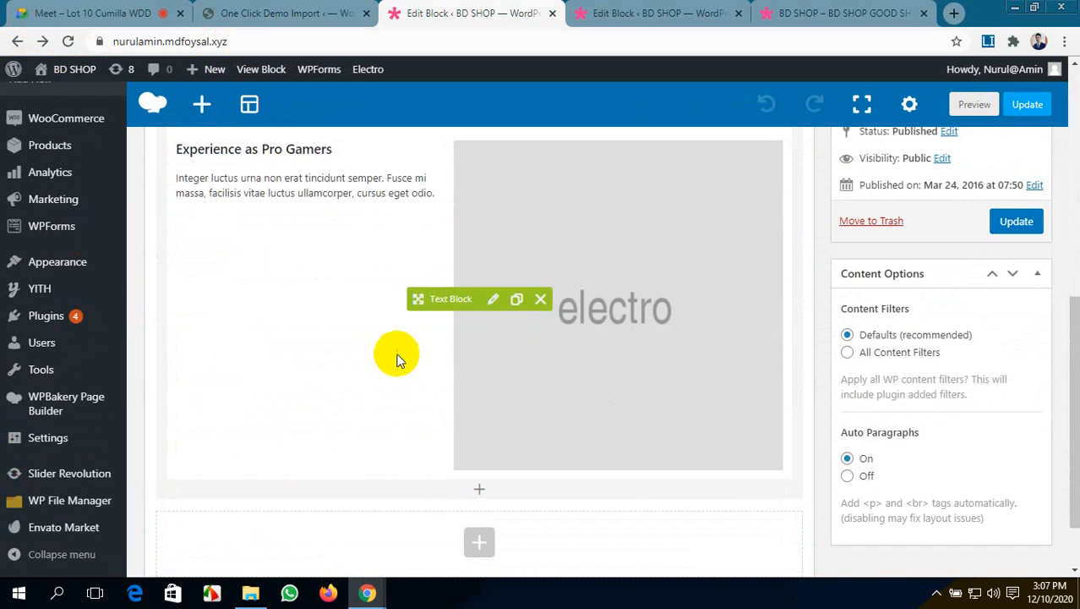
pyautogui.click(494, 303)
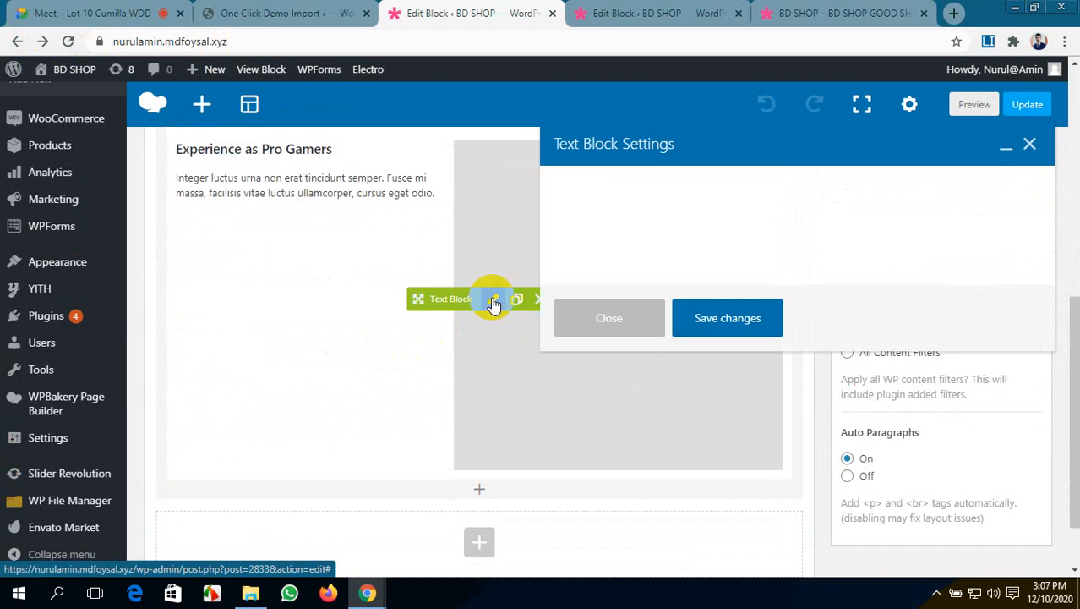
pyautogui.click(1029, 146)
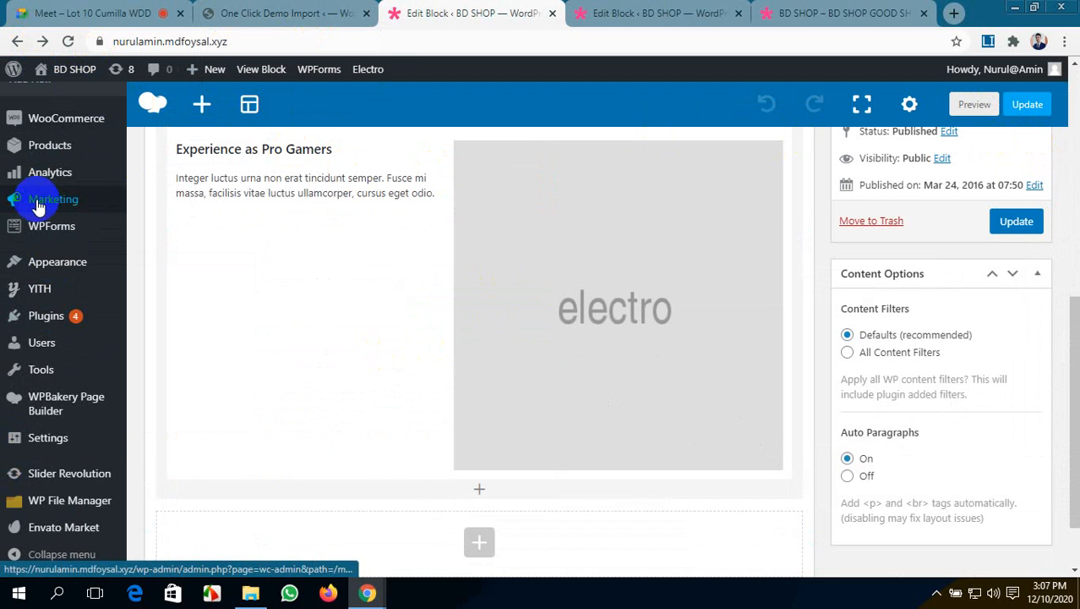
# - Return to the Static Content Blocks list and open the Cameras & Accessories Megamenu Item block for editing
pyautogui.scroll(2, 44, 275)
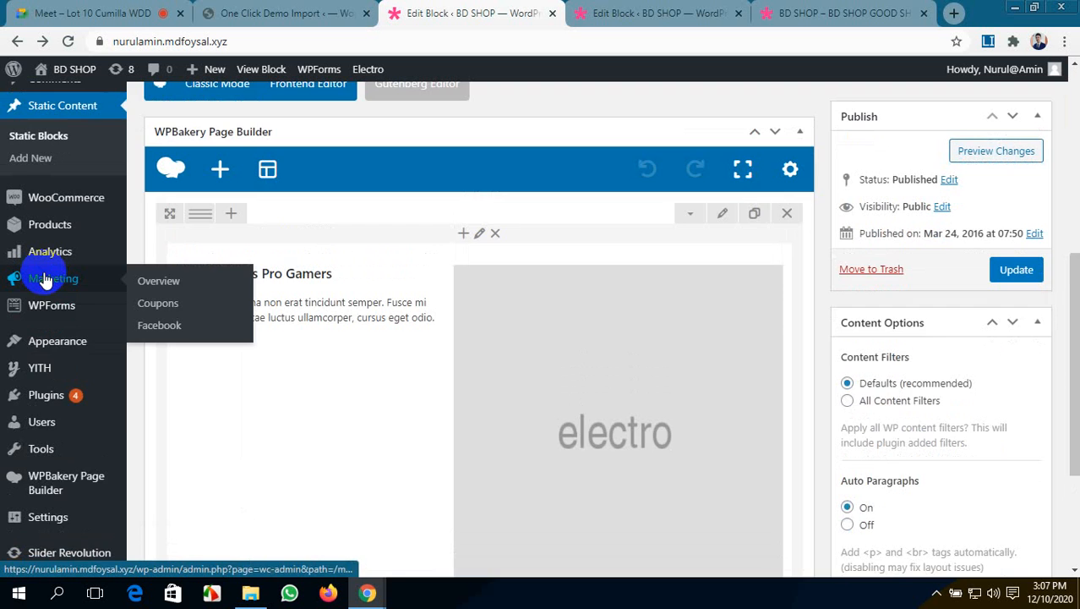
pyautogui.scroll(-3, 43, 280)
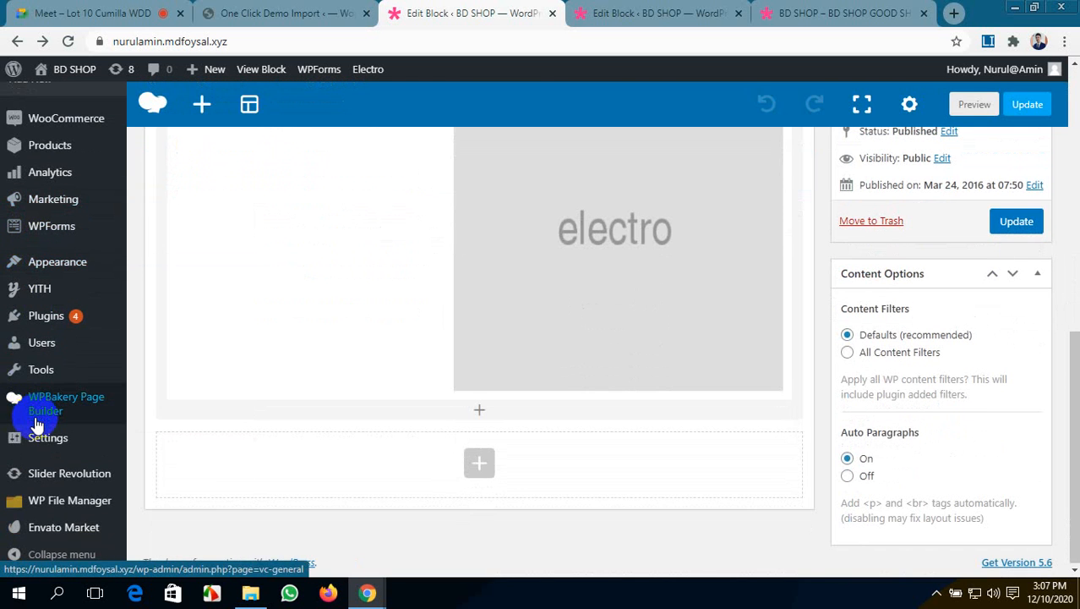
pyautogui.scroll(4, 36, 414)
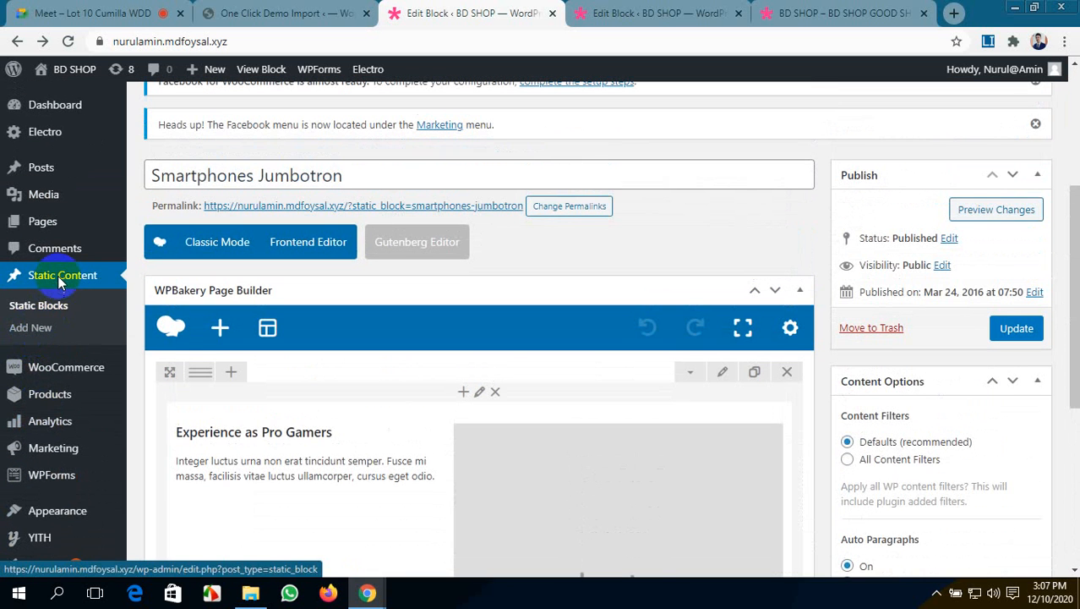
pyautogui.click(59, 282)
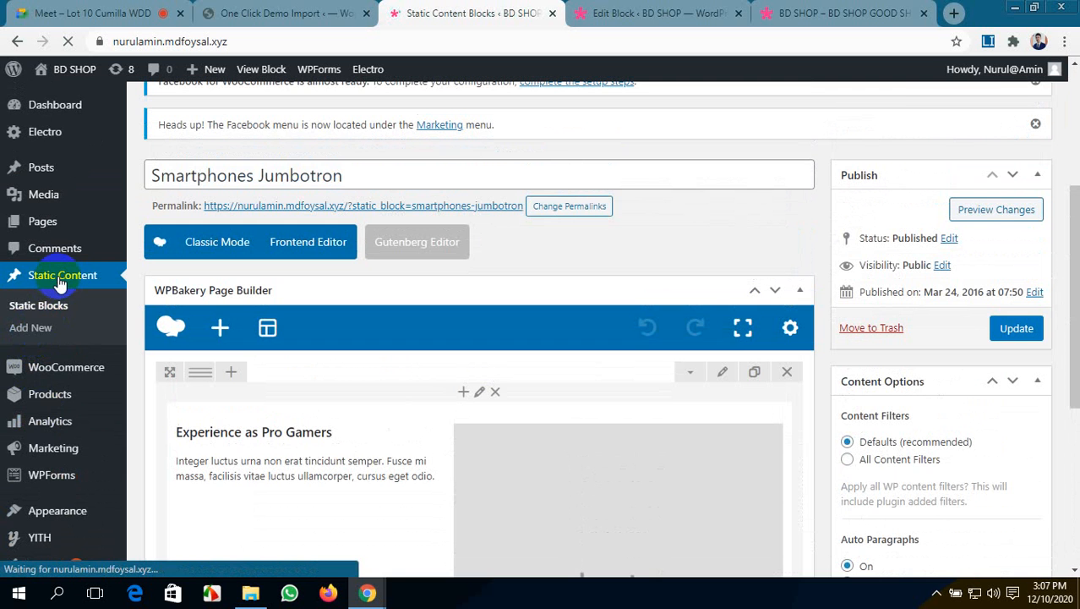
pyautogui.scroll(-4, 278, 341)
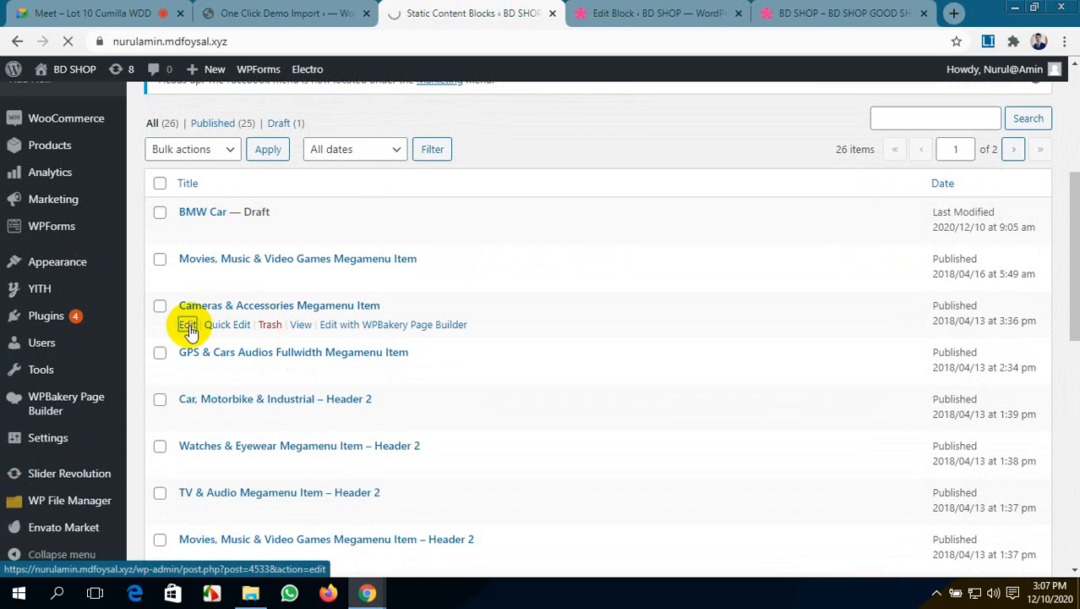
pyautogui.click(188, 327)
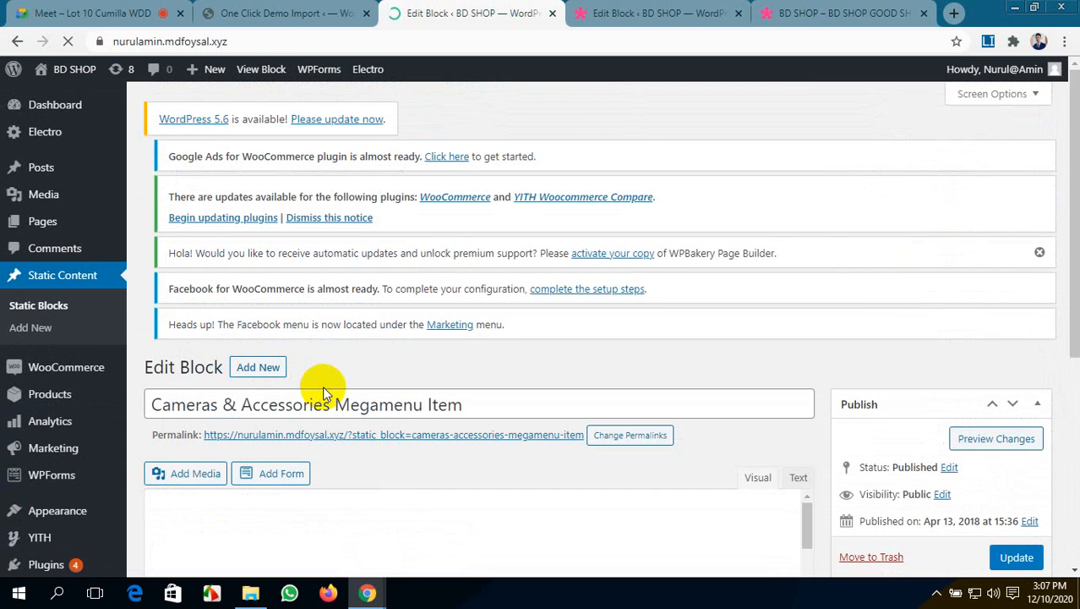
# - Examine the row, column, text block and single image layout of the Cameras & Accessories Megamenu Item
pyautogui.scroll(-2, 323, 394)
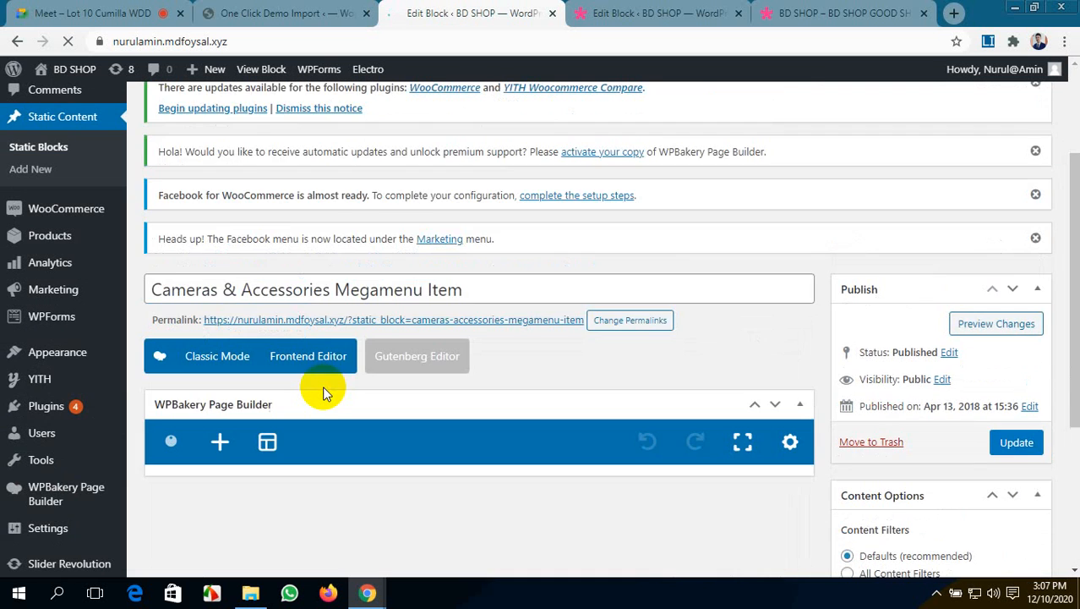
pyautogui.scroll(-3, 322, 391)
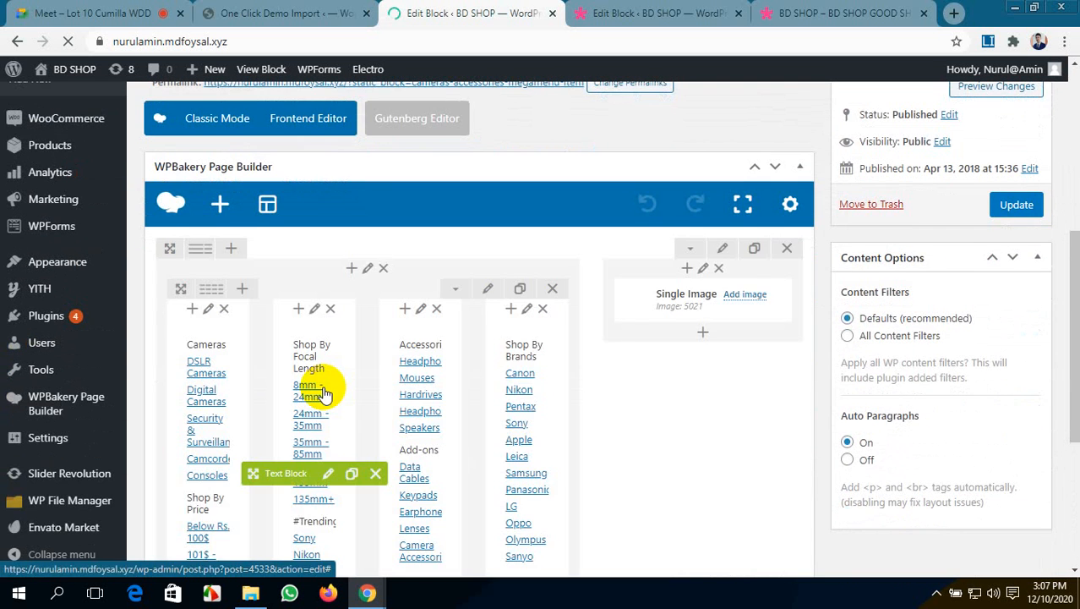
pyautogui.scroll(-4, 321, 386)
pyautogui.scroll(3, 473, 423)
pyautogui.scroll(2, 316, 302)
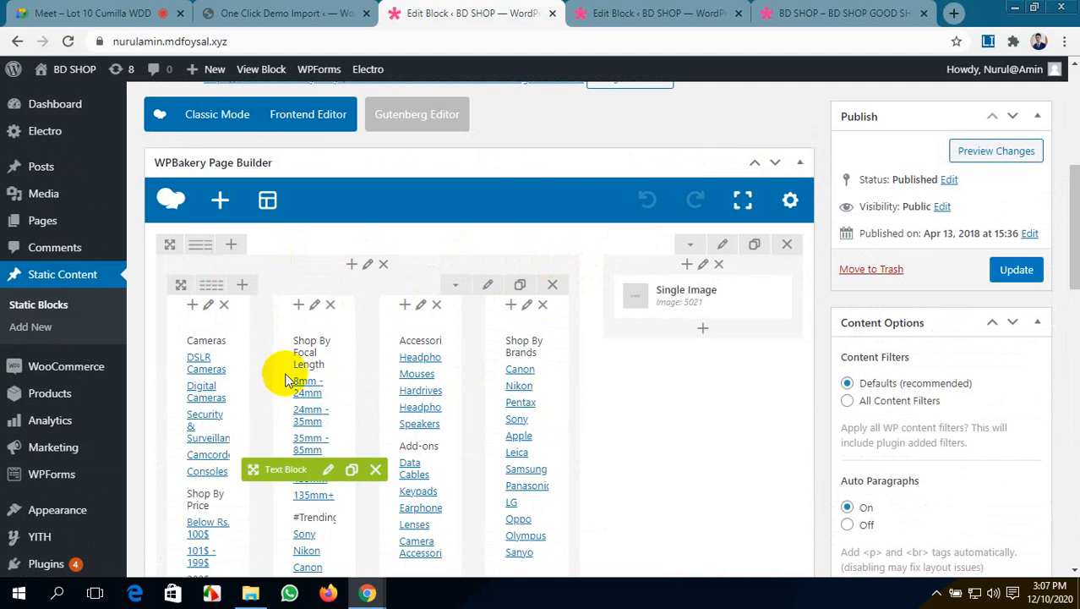
# - Review the four link columns of the Cameras & Accessories Megamenu Item and return to the Static Content Blocks list
pyautogui.scroll(-3, 350, 399)
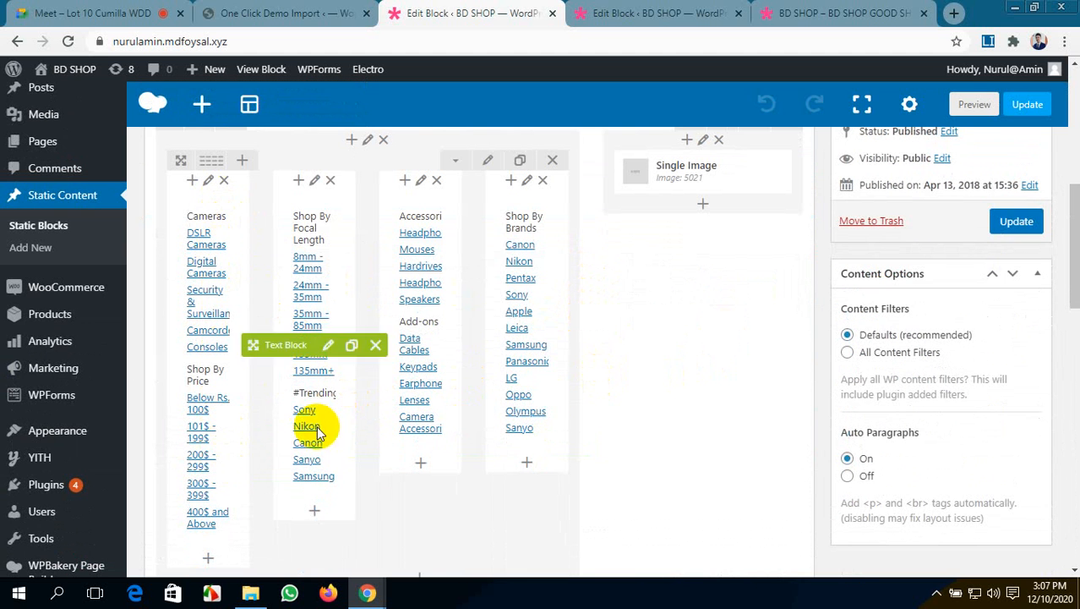
pyautogui.scroll(4, 631, 204)
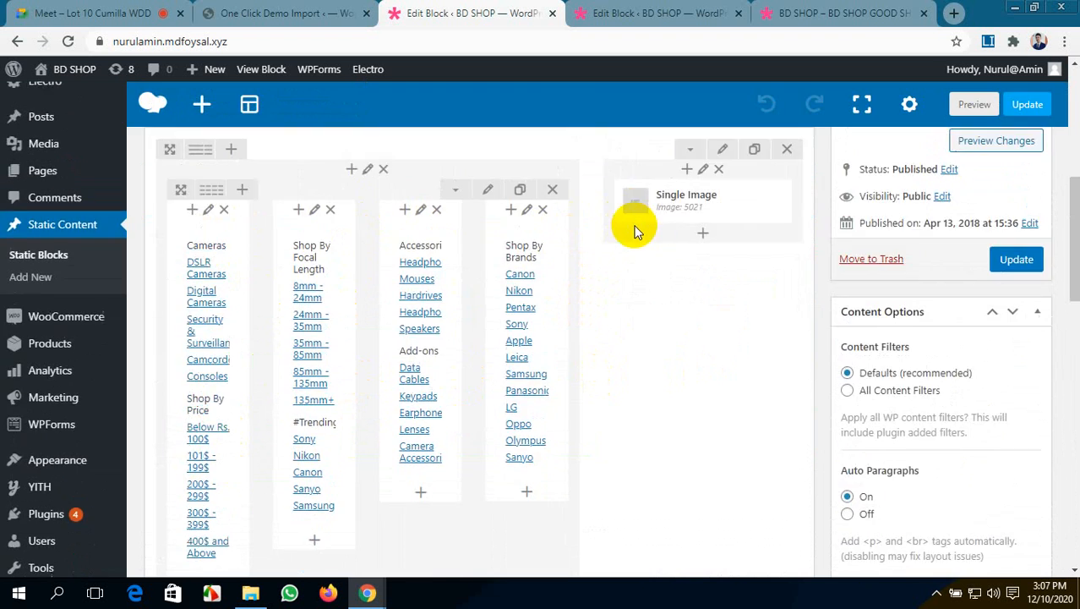
pyautogui.scroll(3, 190, 266)
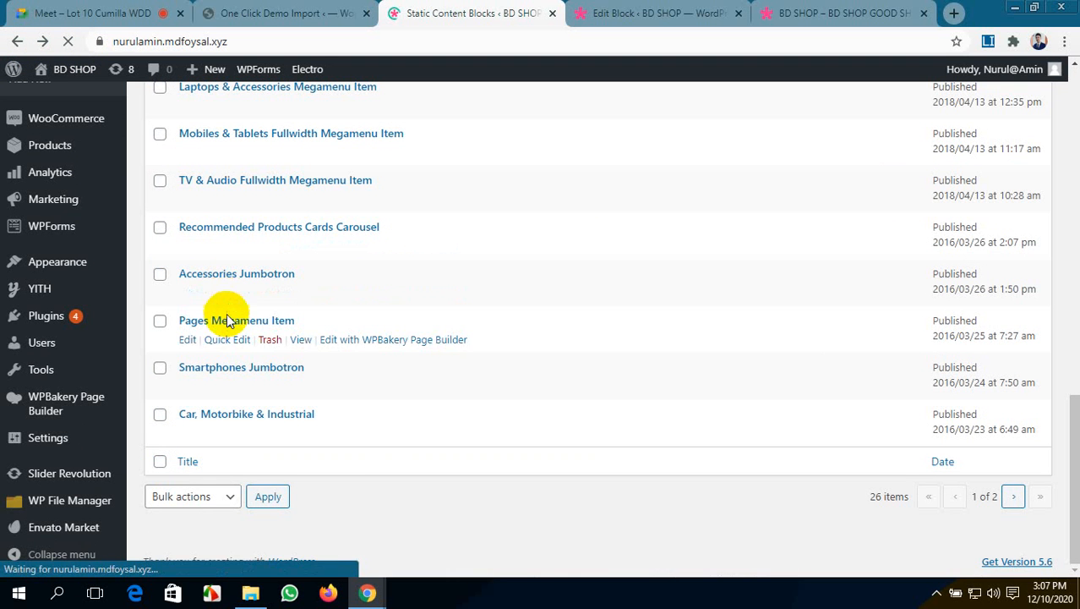
# - Check the TV & Audio department menu on the storefront and open the TV & Audio Fullwidth Megamenu Item block for editing
pyautogui.click(611, 10)
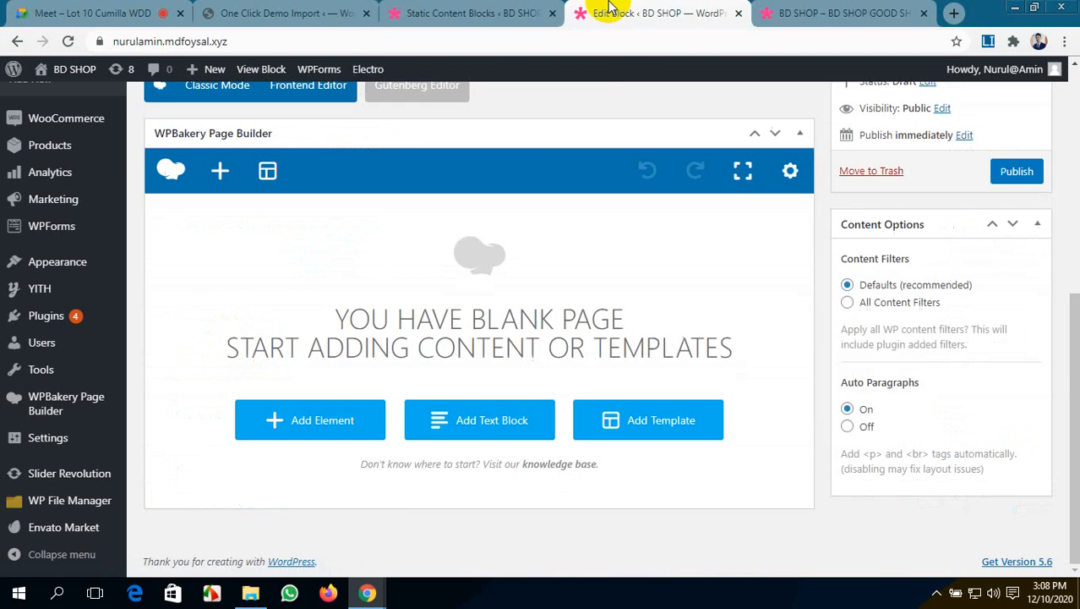
pyautogui.click(837, 13)
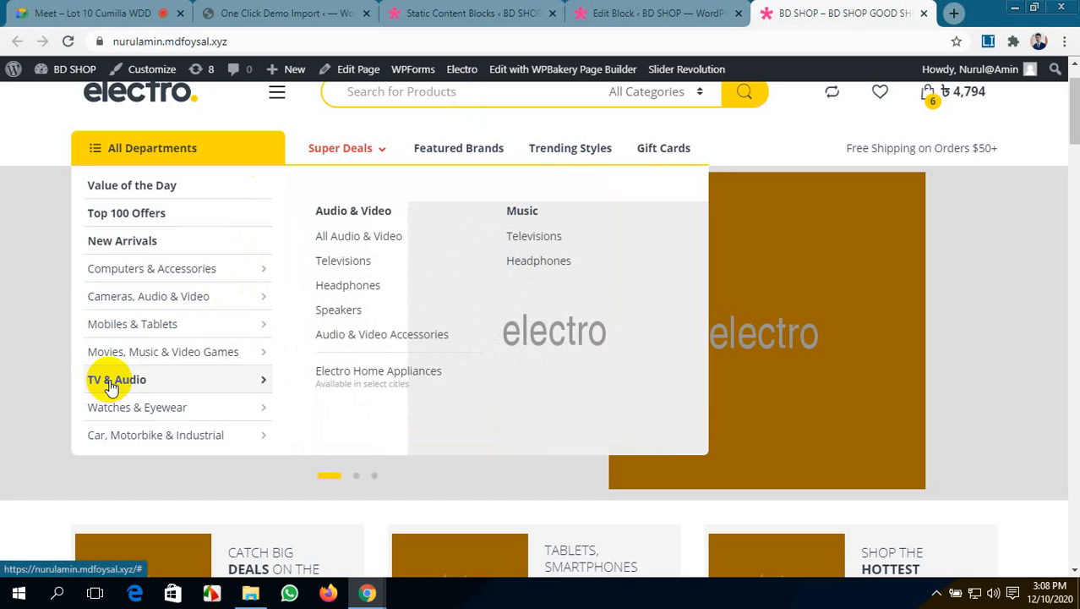
pyautogui.click(416, 15)
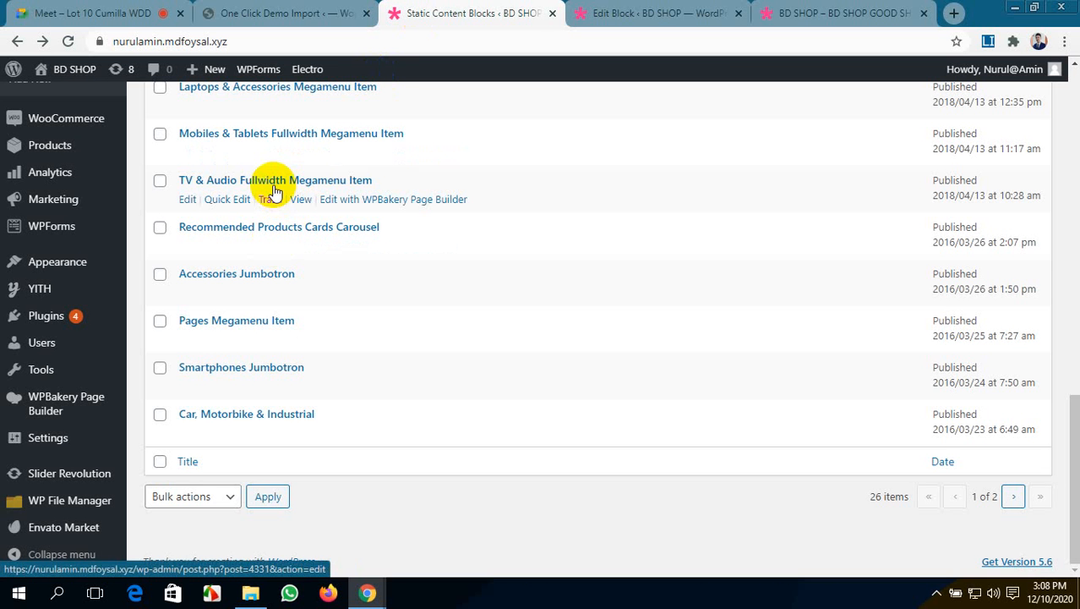
pyautogui.click(188, 203)
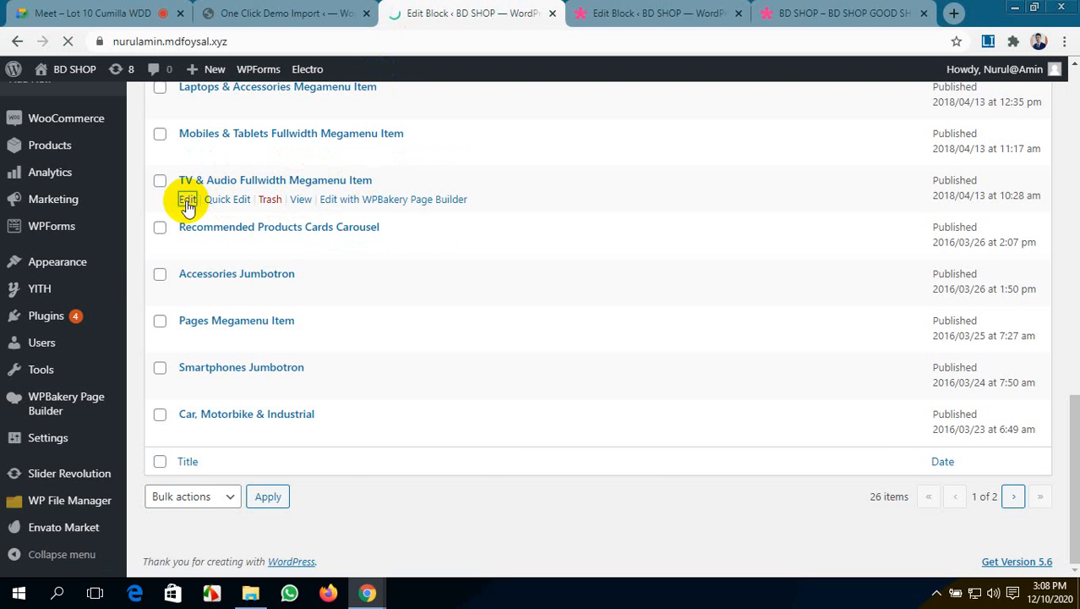
# - Examine the text block columns, single images and empty space in the TV & Audio Fullwidth Megamenu Item layout
pyautogui.scroll(-3, 229, 285)
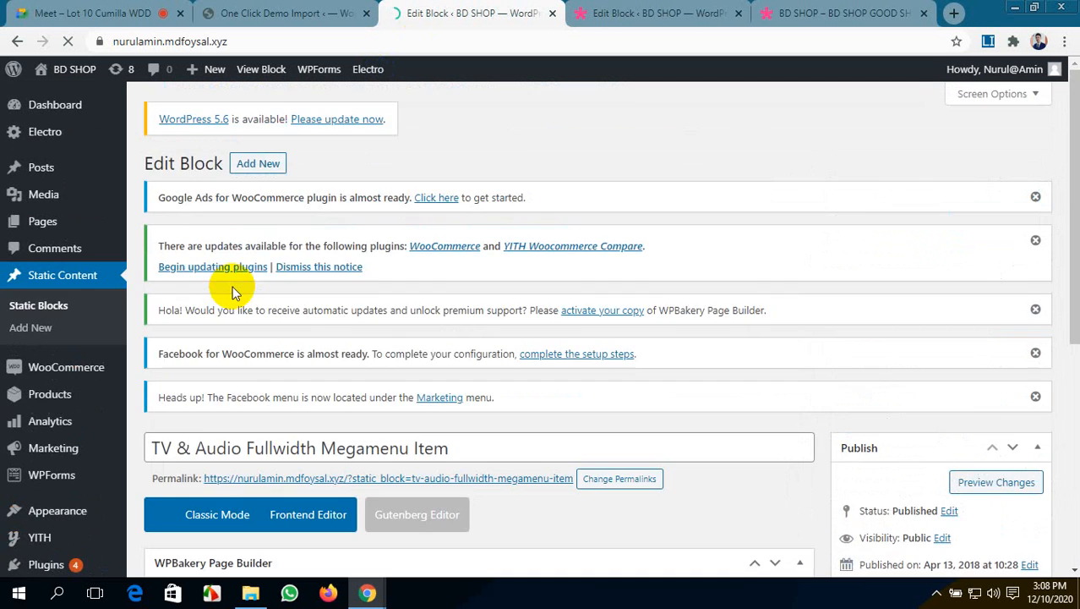
pyautogui.scroll(-5, 234, 290)
pyautogui.scroll(-2, 234, 290)
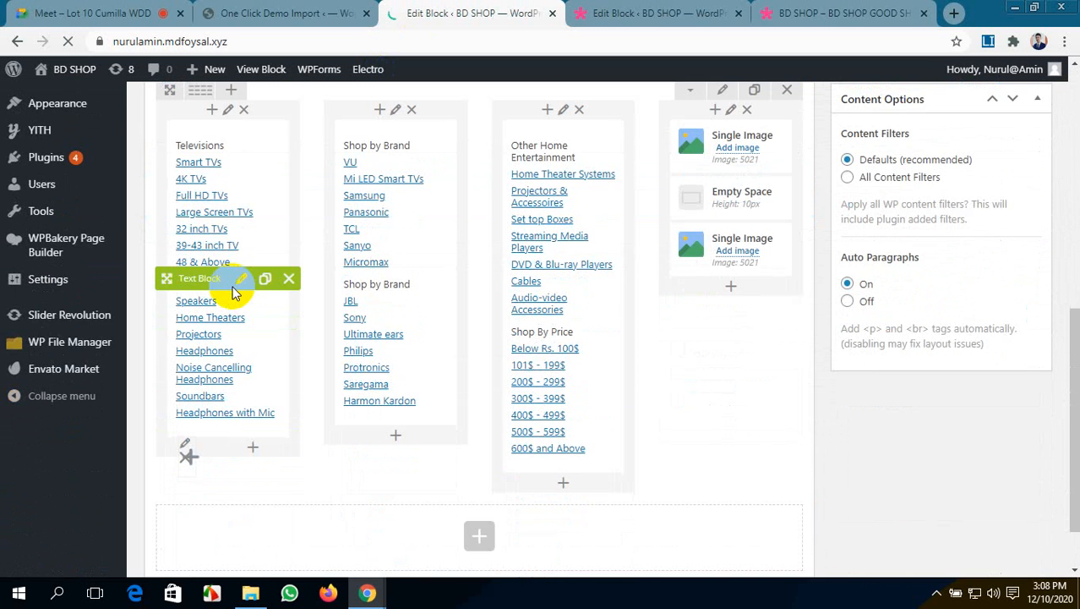
pyautogui.scroll(3, 559, 374)
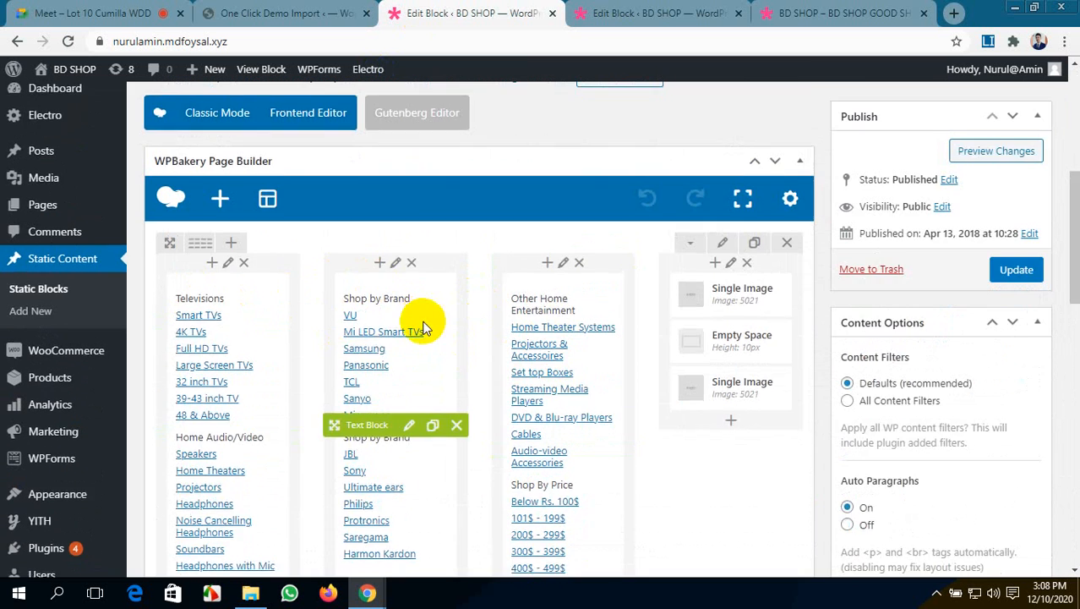
pyautogui.scroll(-2, 558, 219)
pyautogui.scroll(2, 647, 313)
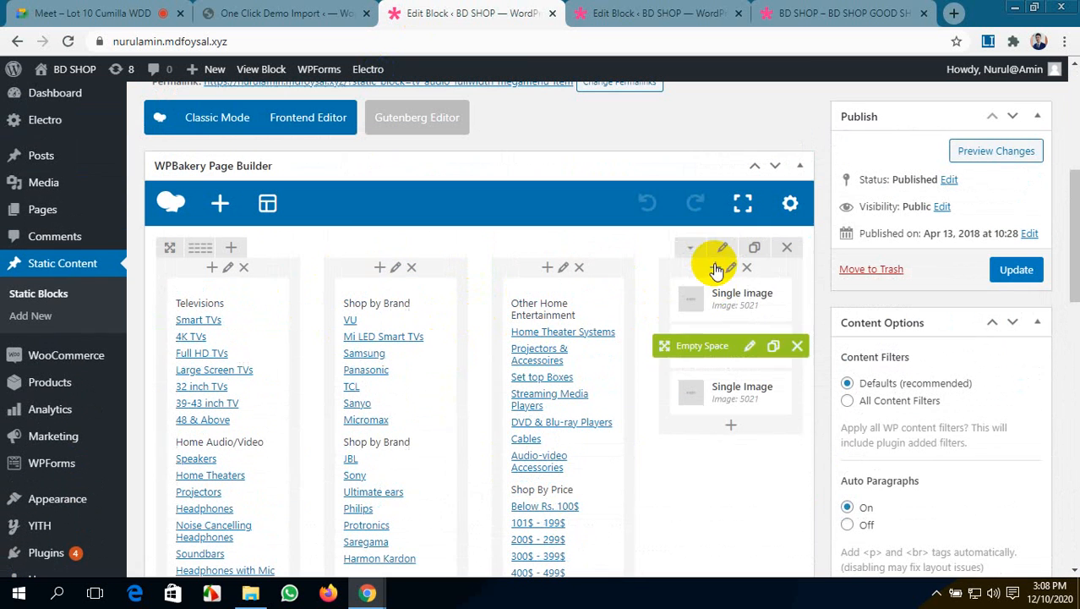
pyautogui.moveTo(725, 295); pyautogui.dragTo(738, 397)
pyautogui.scroll(2, 256, 178)
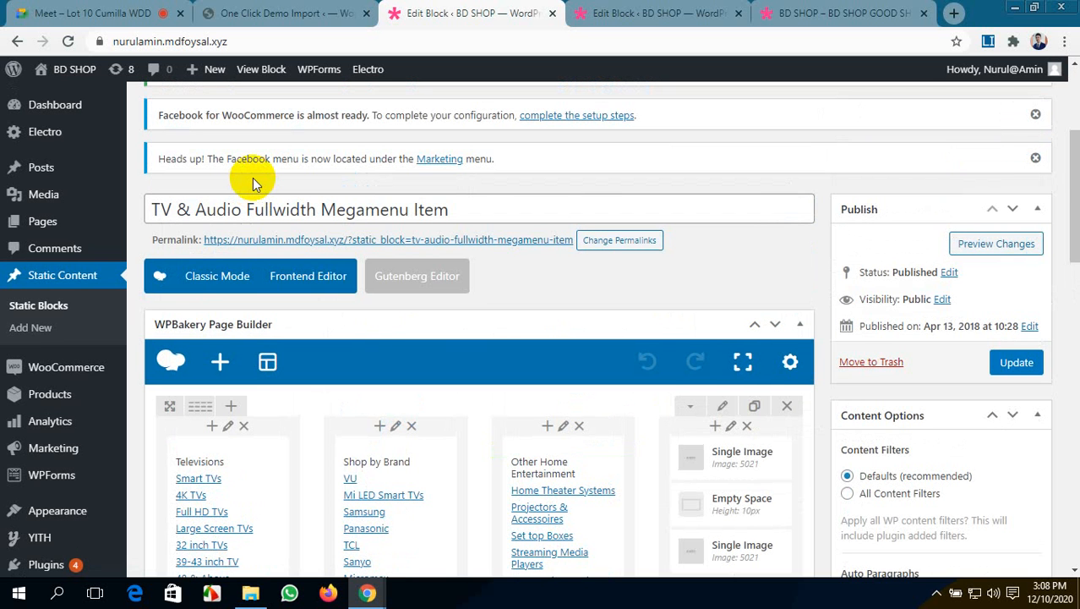
pyautogui.scroll(-4, 253, 178)
pyautogui.scroll(5, 262, 168)
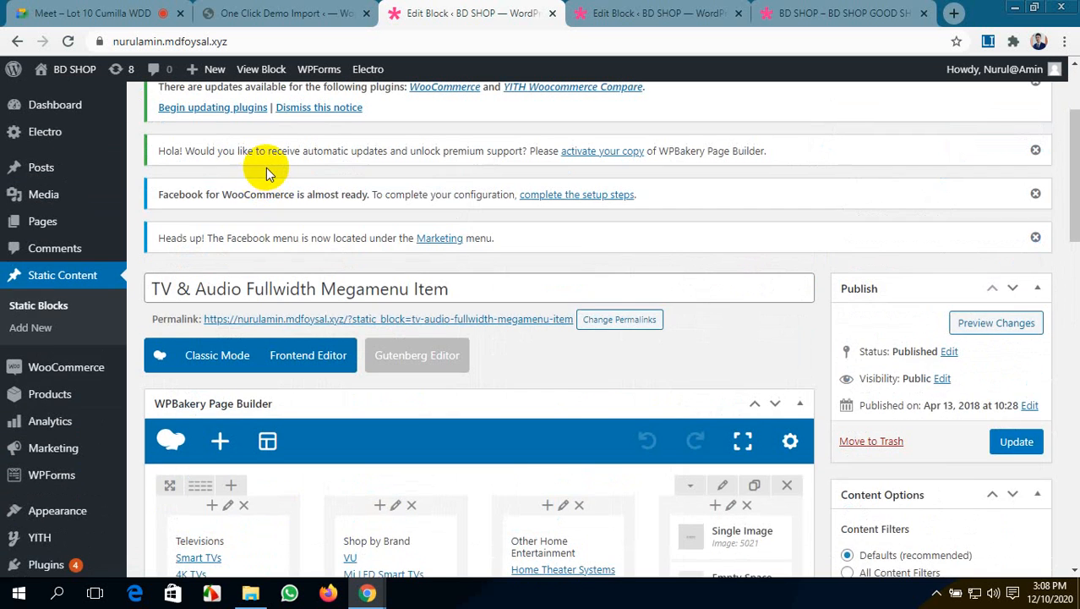
# - Return to the Static Content Blocks list and open the TV & Audio Megamenu Item - Header 2 block for editing
pyautogui.click(237, 13)
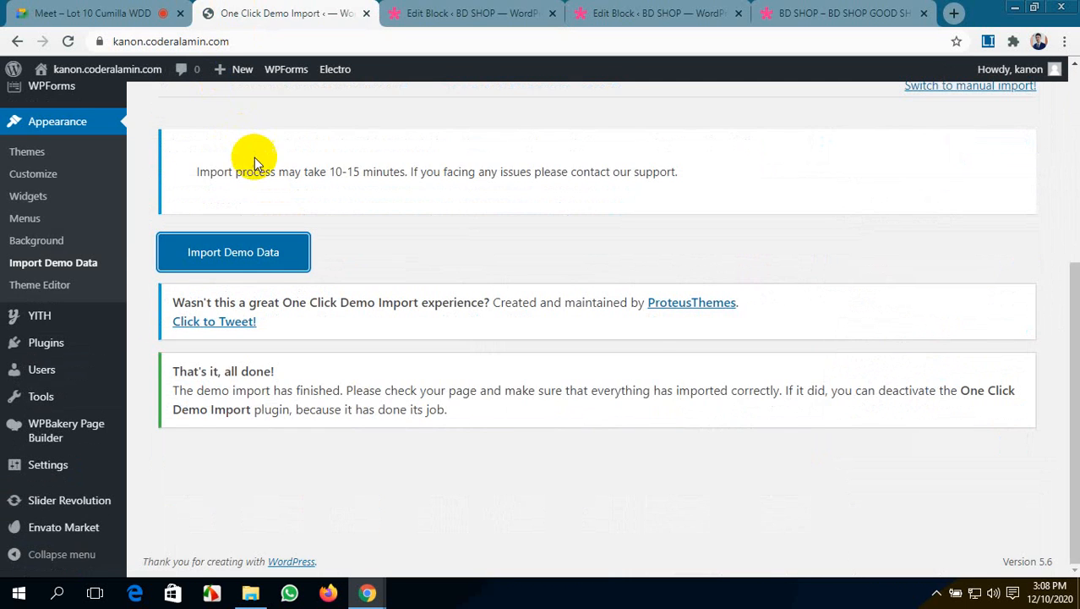
pyautogui.click(416, 15)
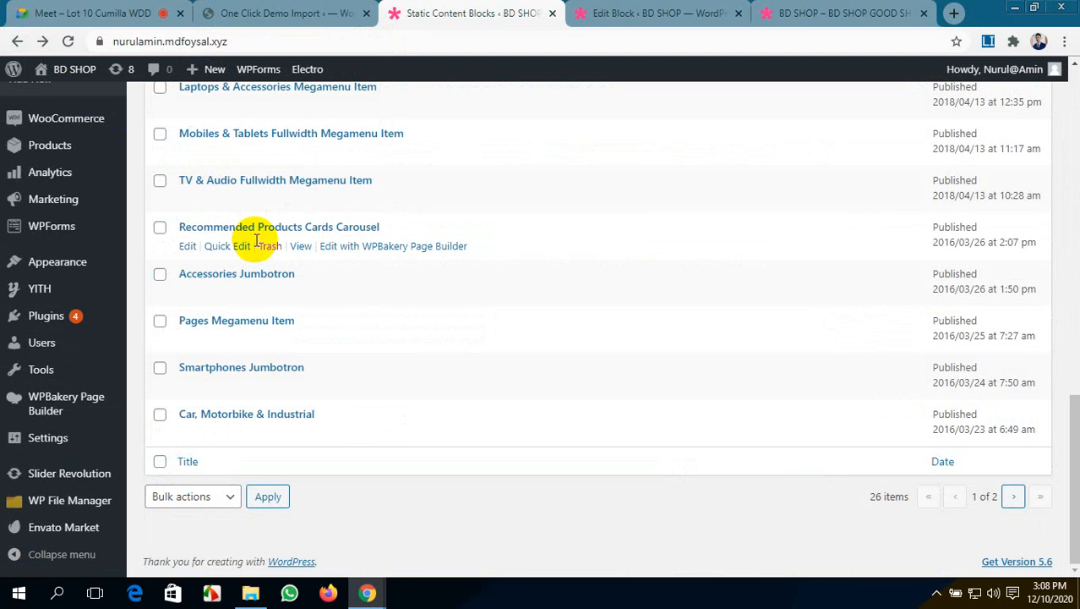
pyautogui.scroll(5, 256, 241)
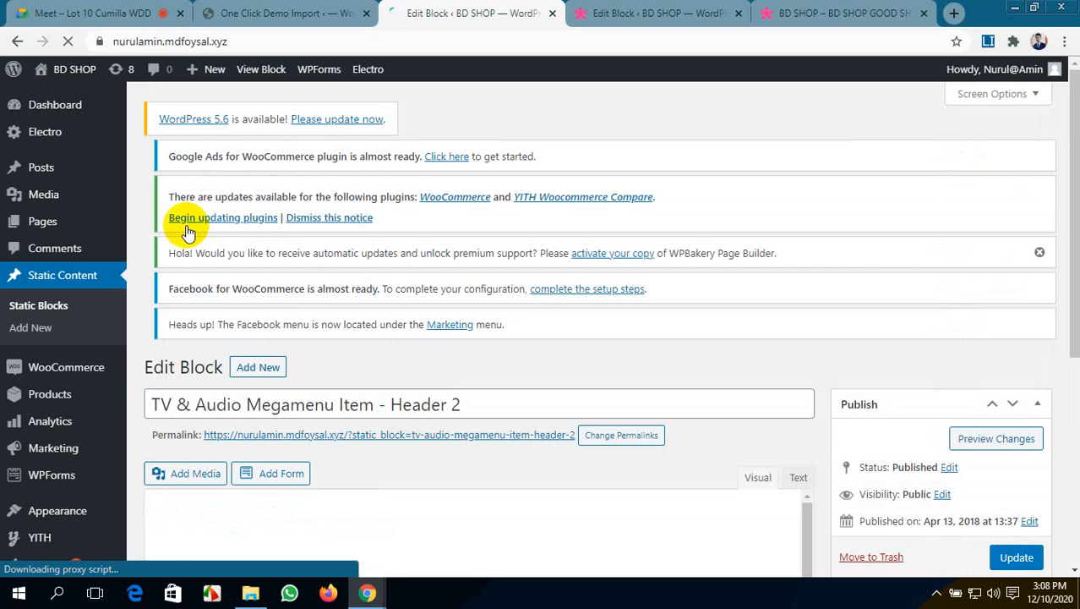
# - Examine the single image row and the two-column link row of TV & Audio Megamenu Item - Header 2
pyautogui.scroll(-6, 195, 233)
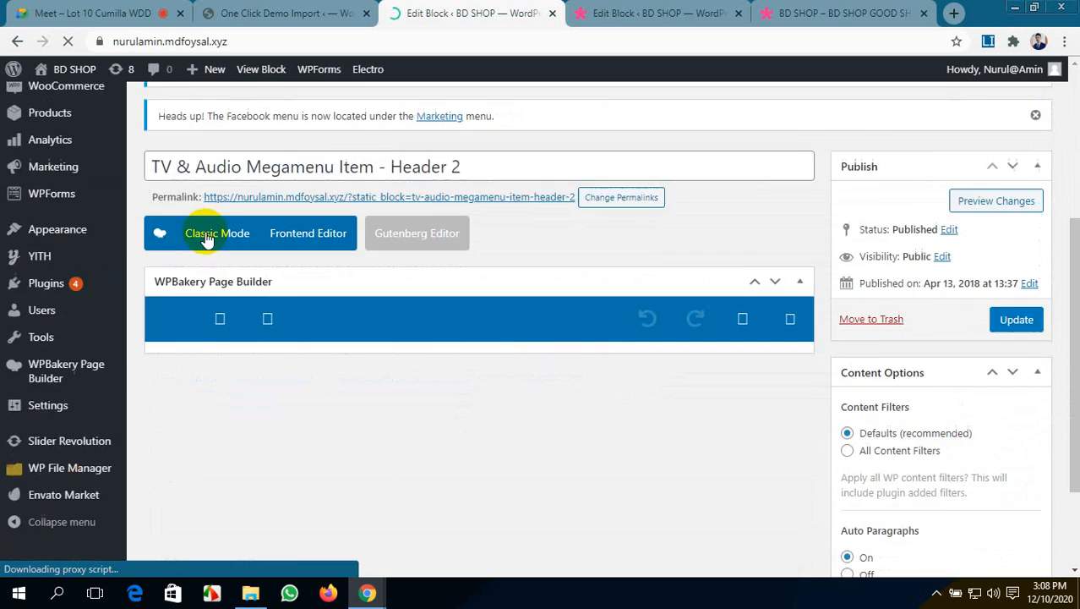
pyautogui.scroll(-4, 205, 236)
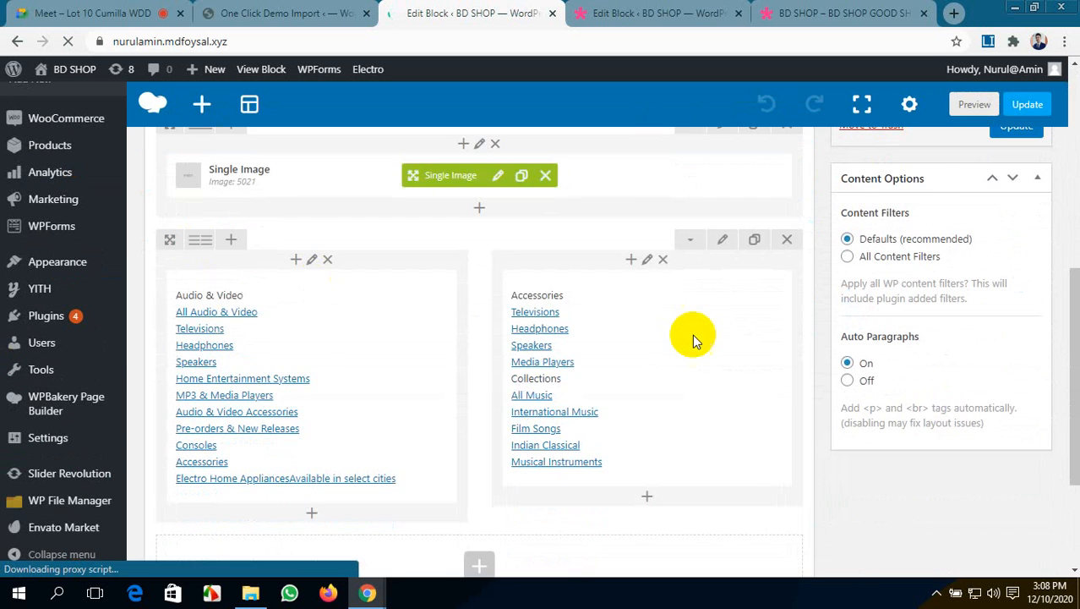
pyautogui.scroll(2, 323, 328)
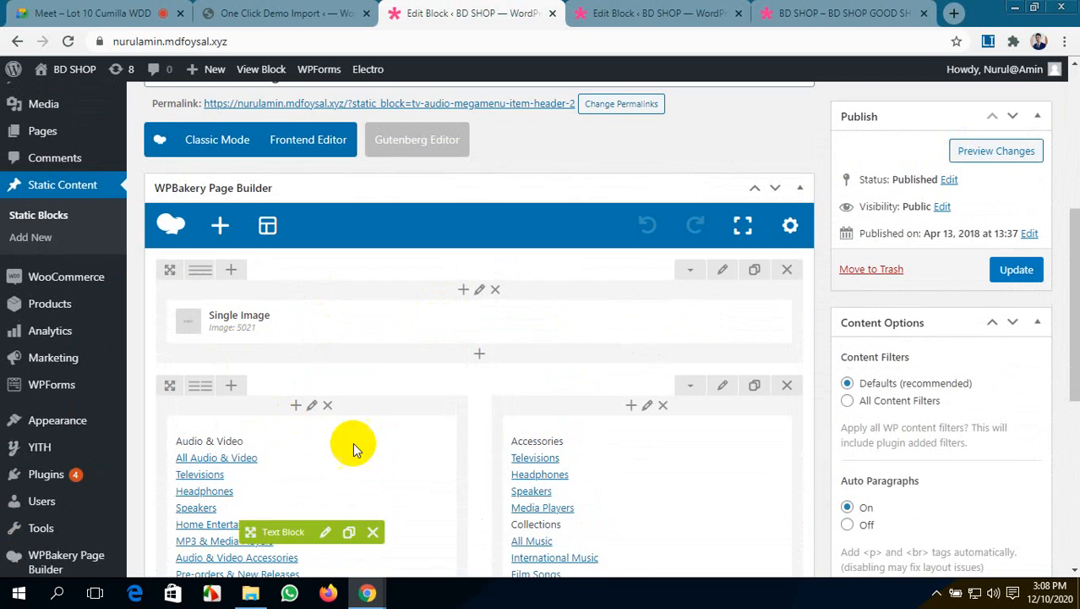
pyautogui.scroll(-3, 634, 410)
pyautogui.scroll(5, 636, 401)
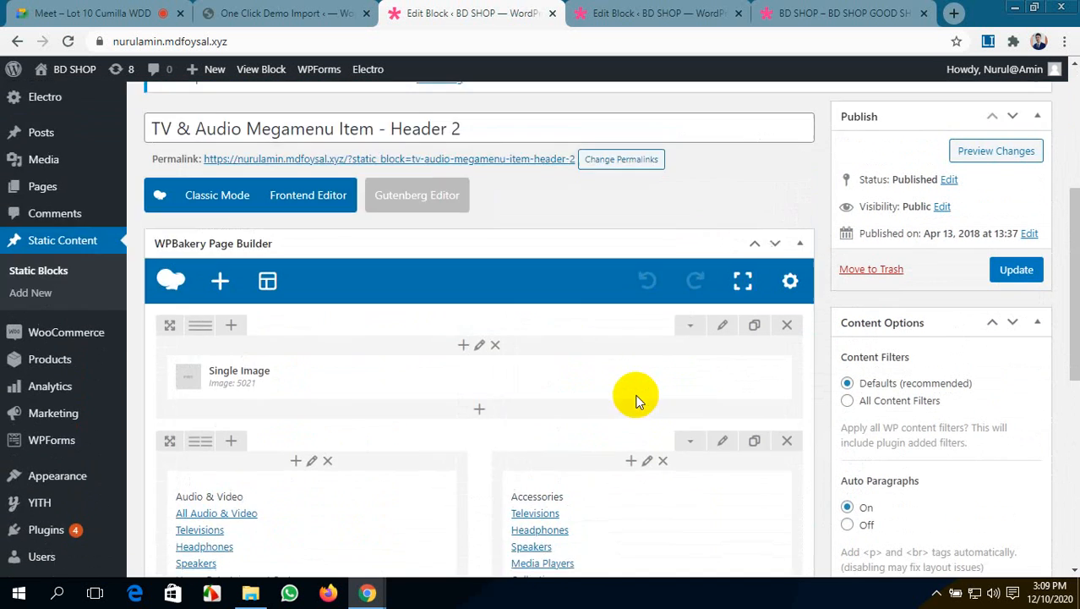
pyautogui.scroll(-1, 638, 402)
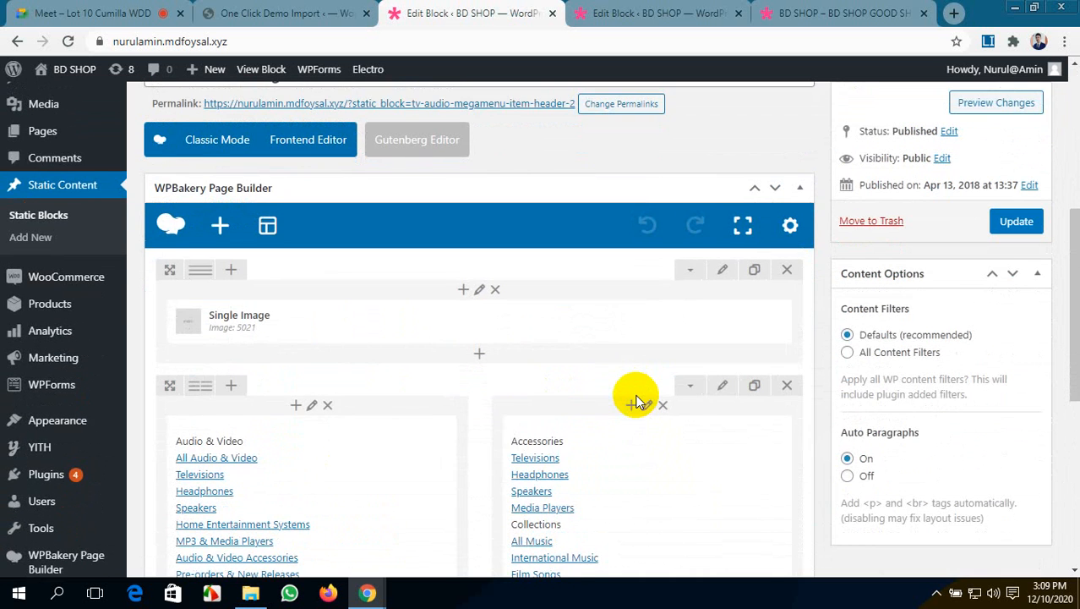
pyautogui.scroll(1, 638, 402)
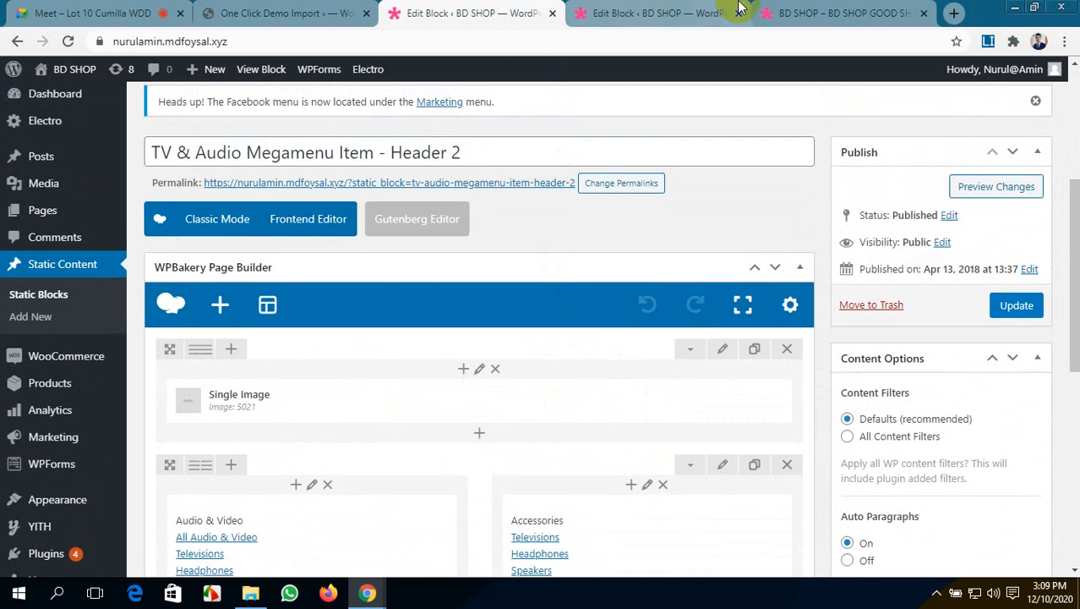
# - Compare the blank BMW Car block with the TV & Audio Megamenu Item - Header 2 layout
pyautogui.click(795, 12)
pyautogui.click(651, 13)
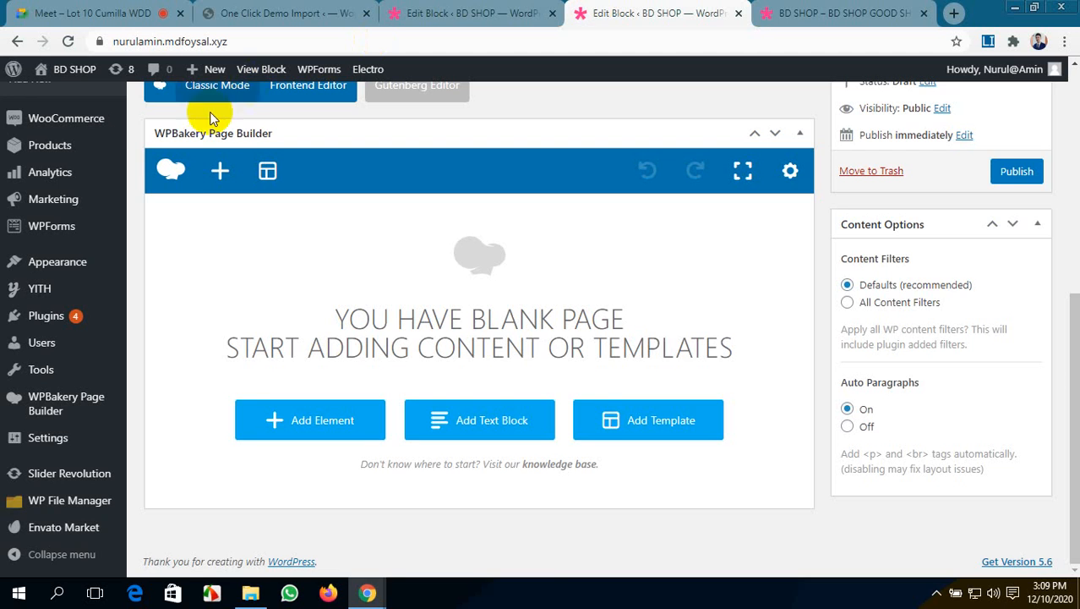
pyautogui.scroll(2, 210, 119)
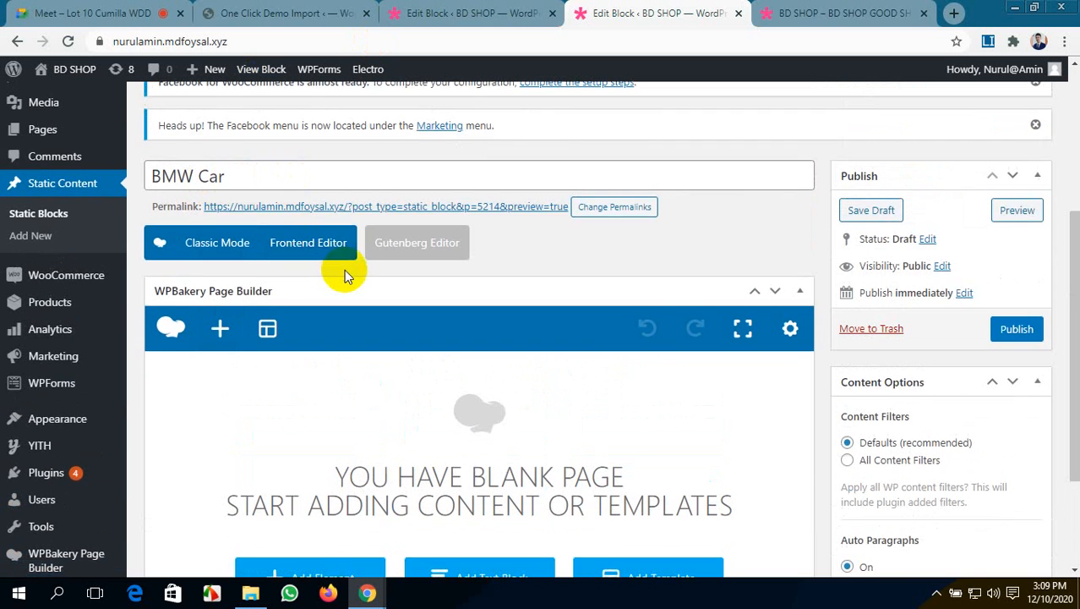
pyautogui.scroll(-2, 344, 271)
pyautogui.click(508, 10)
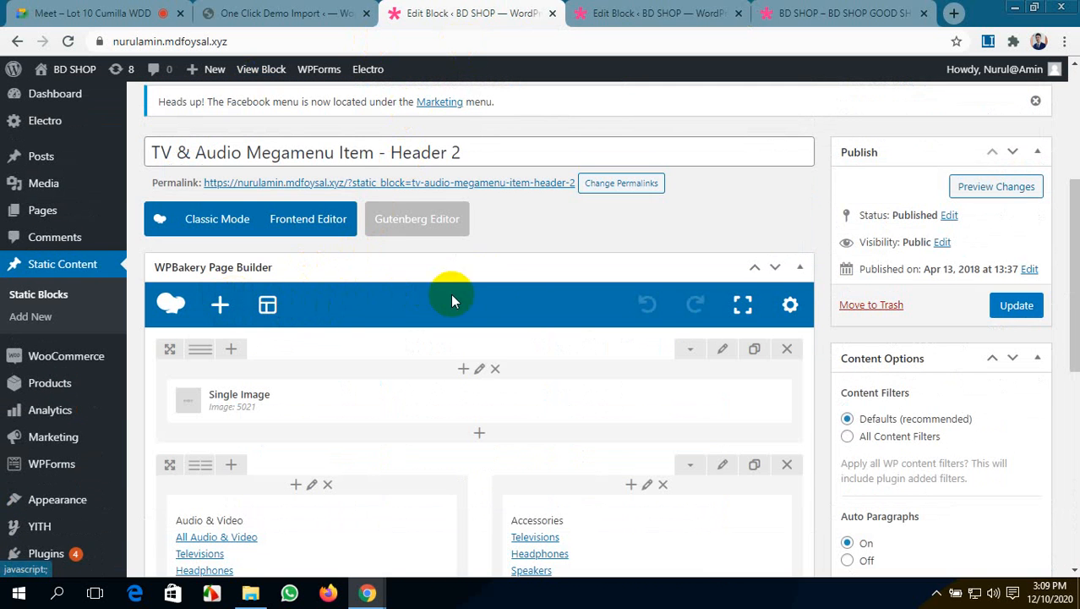
pyautogui.click(633, 10)
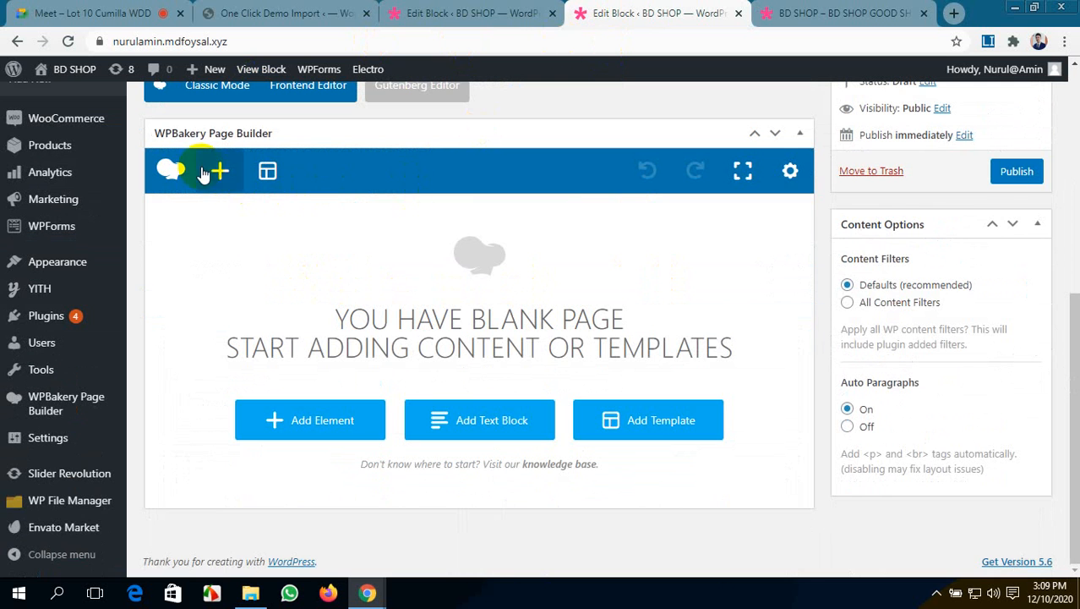
pyautogui.click(469, 13)
pyautogui.scroll(-1, 269, 386)
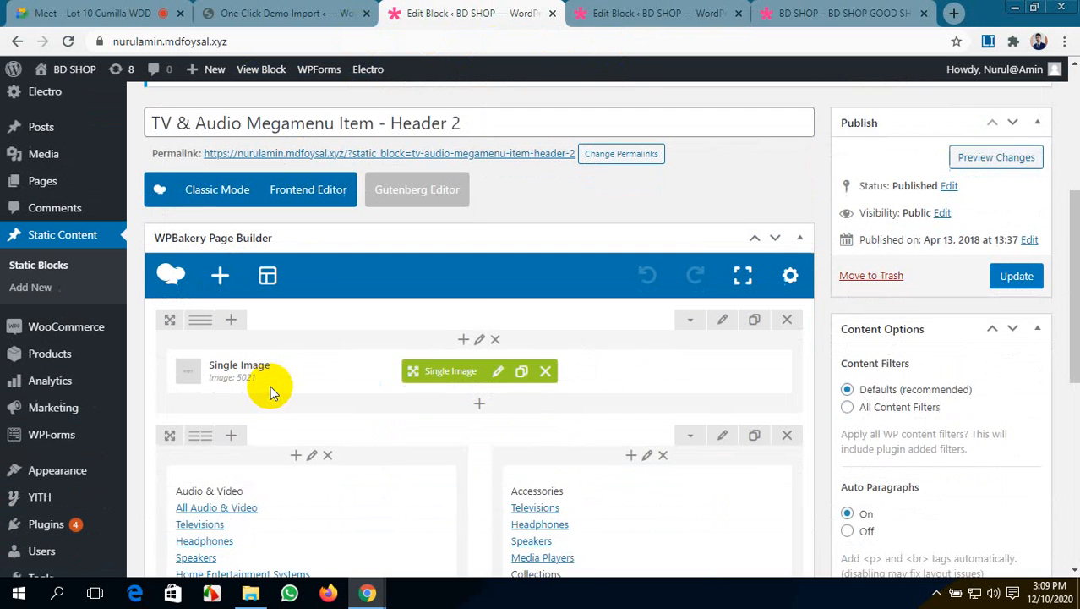
pyautogui.moveTo(208, 280)
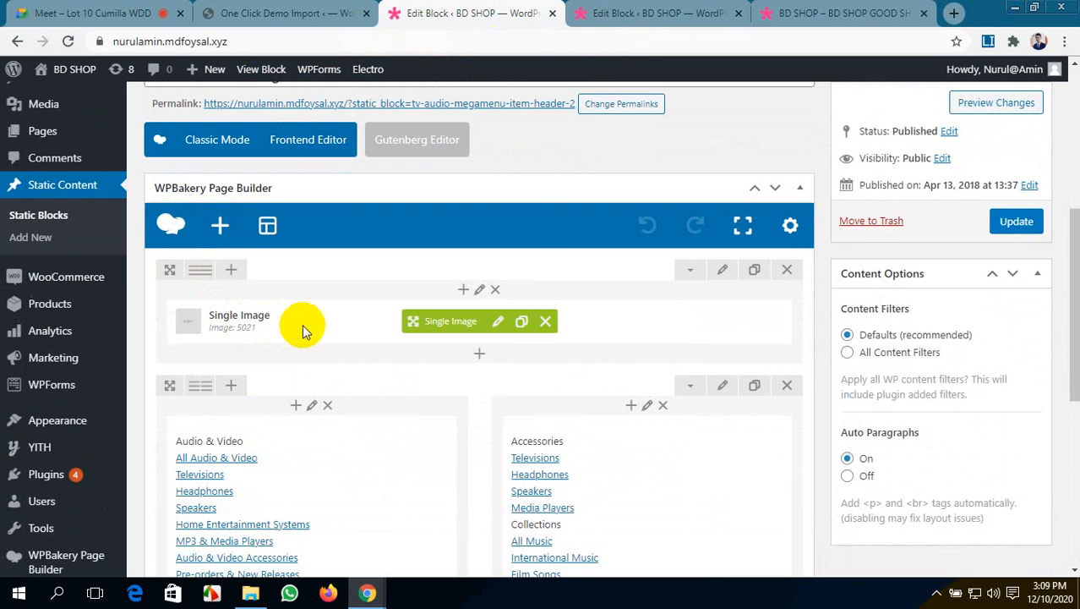
pyautogui.click(644, 12)
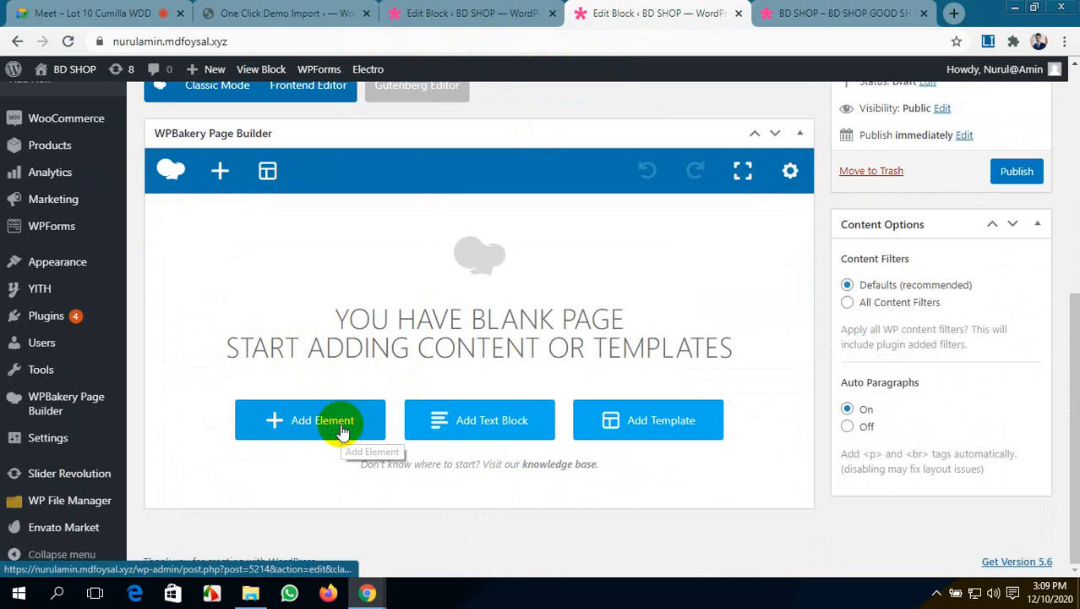
# - Add a Section element to the BMW Car block
pyautogui.click(217, 170)
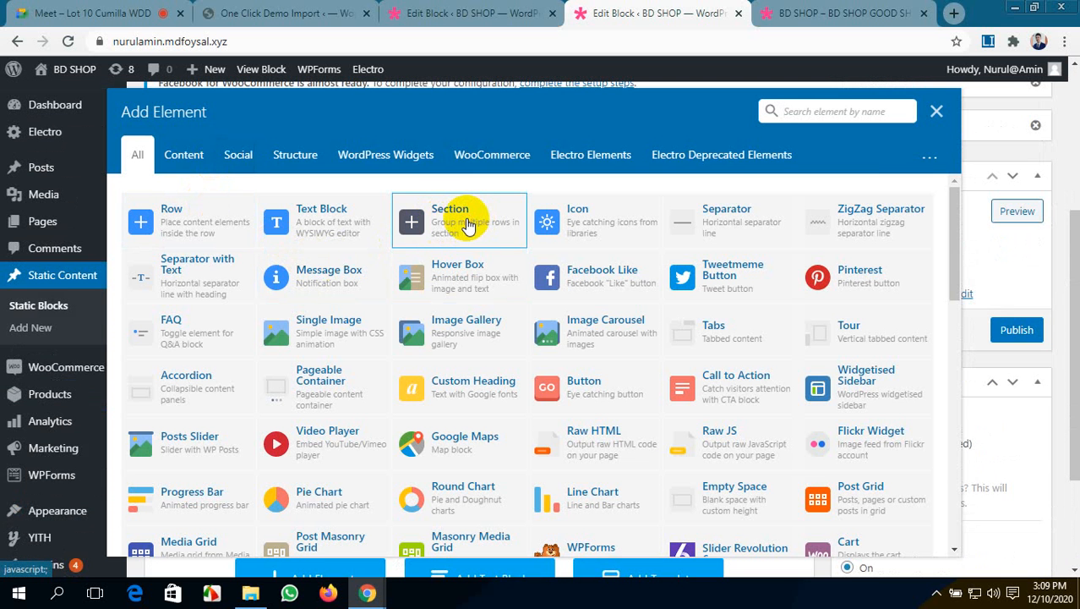
pyautogui.click(468, 225)
pyautogui.scroll(-2, 436, 342)
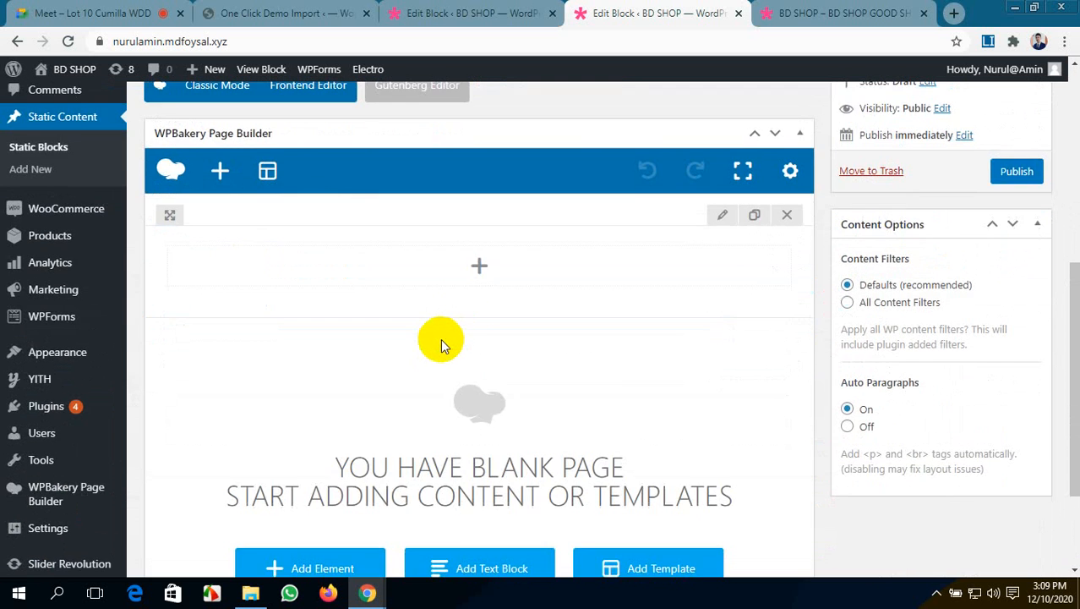
# - Add a Row inside the BMW Car block's section, checking the TV & Audio Megamenu Item - Header 2 block as reference
pyautogui.click(448, 12)
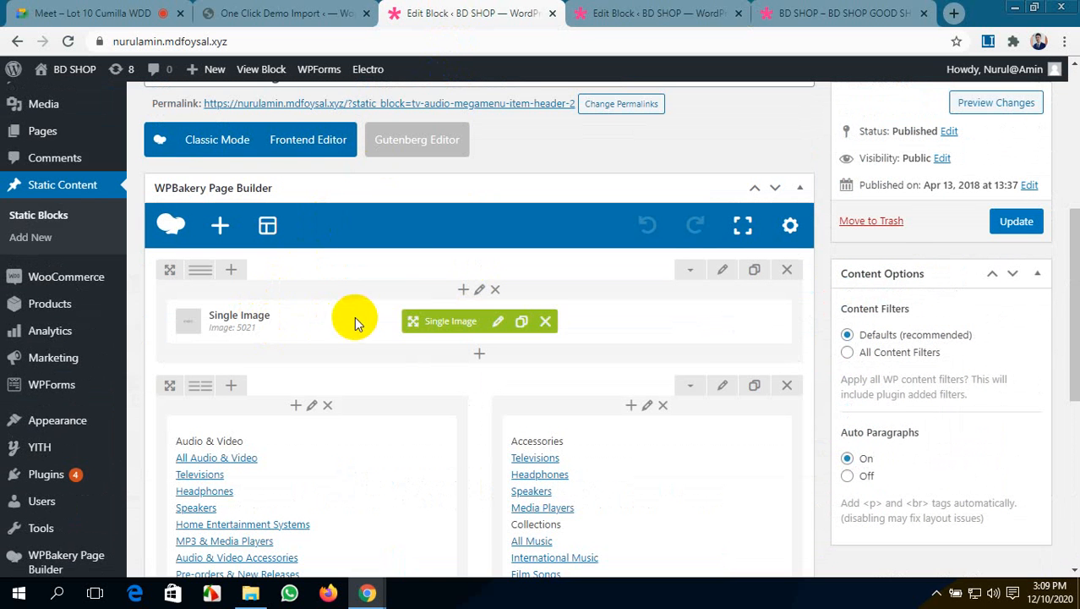
pyautogui.click(583, 14)
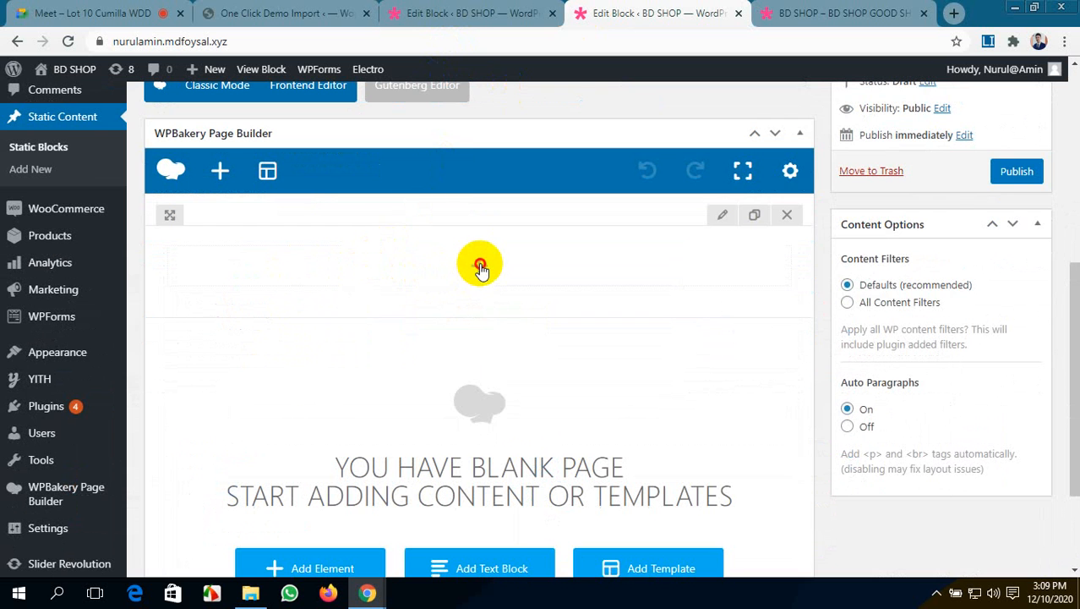
pyautogui.click(479, 269)
pyautogui.click(203, 226)
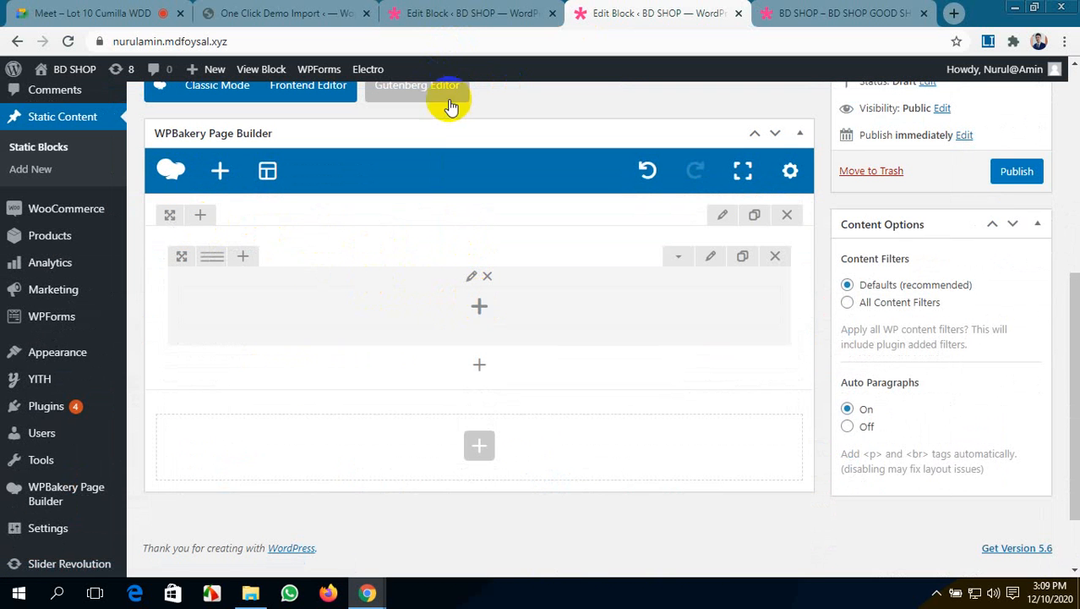
pyautogui.click(459, 10)
pyautogui.click(596, 13)
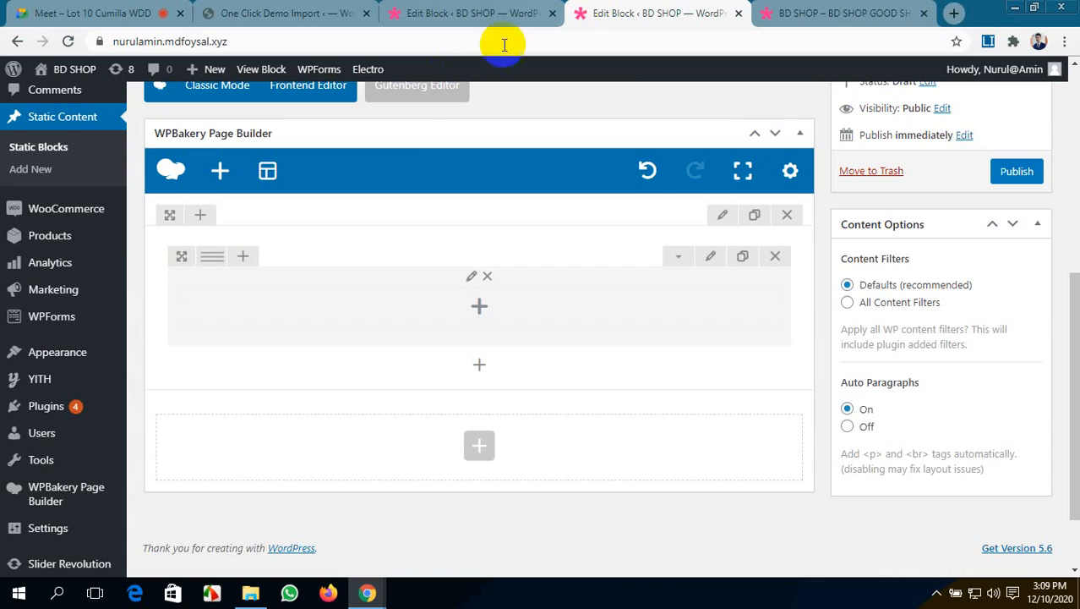
# - Add a Single Image element to the row in the BMW Car block, searching the elements for "ima"
pyautogui.click(479, 311)
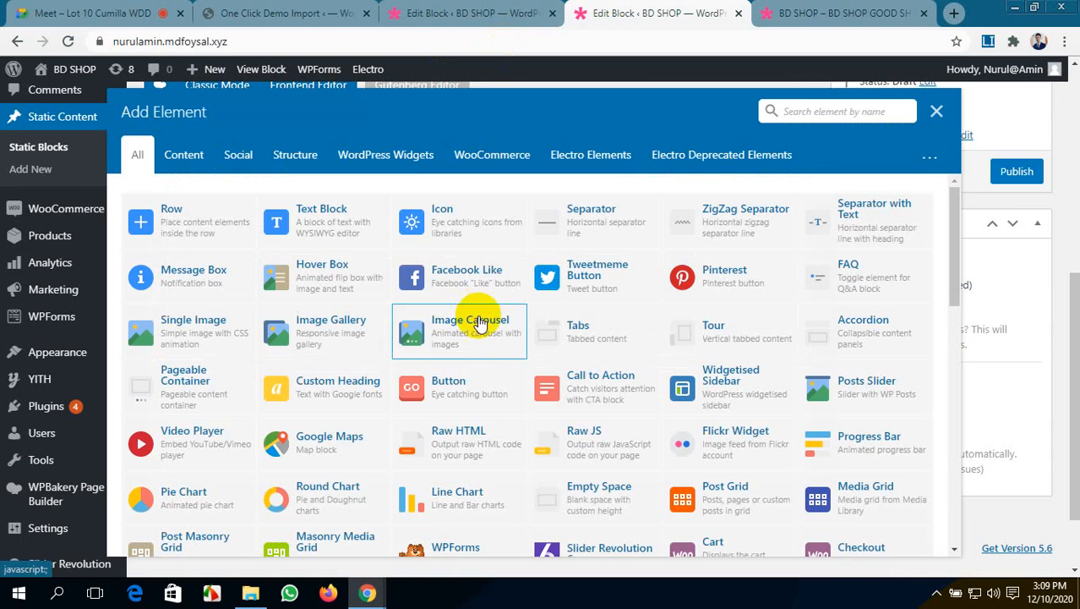
pyautogui.scroll(-10, 478, 410)
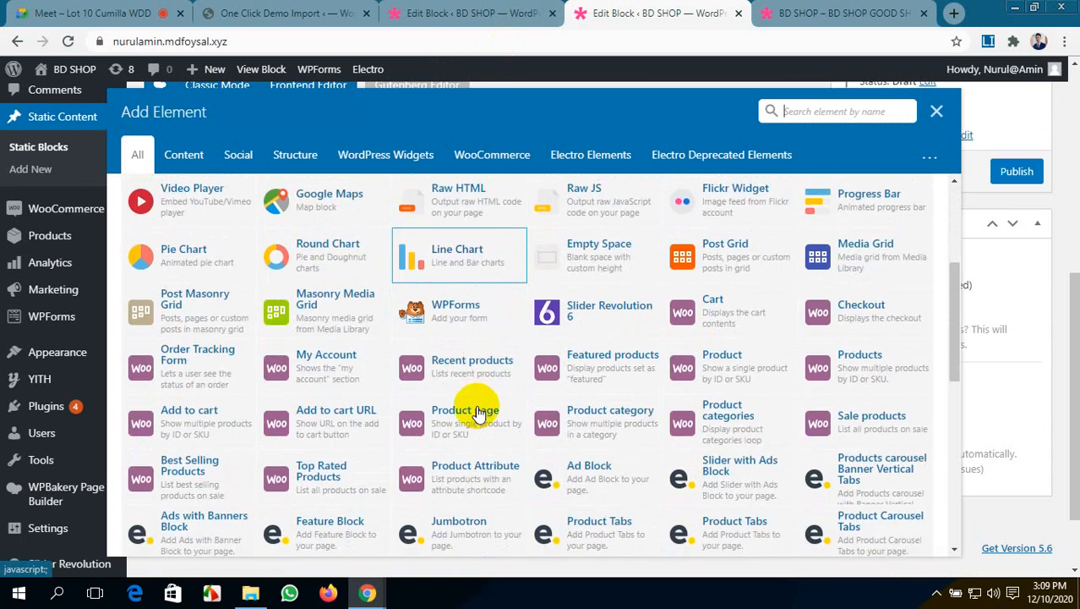
pyautogui.scroll(10, 478, 415)
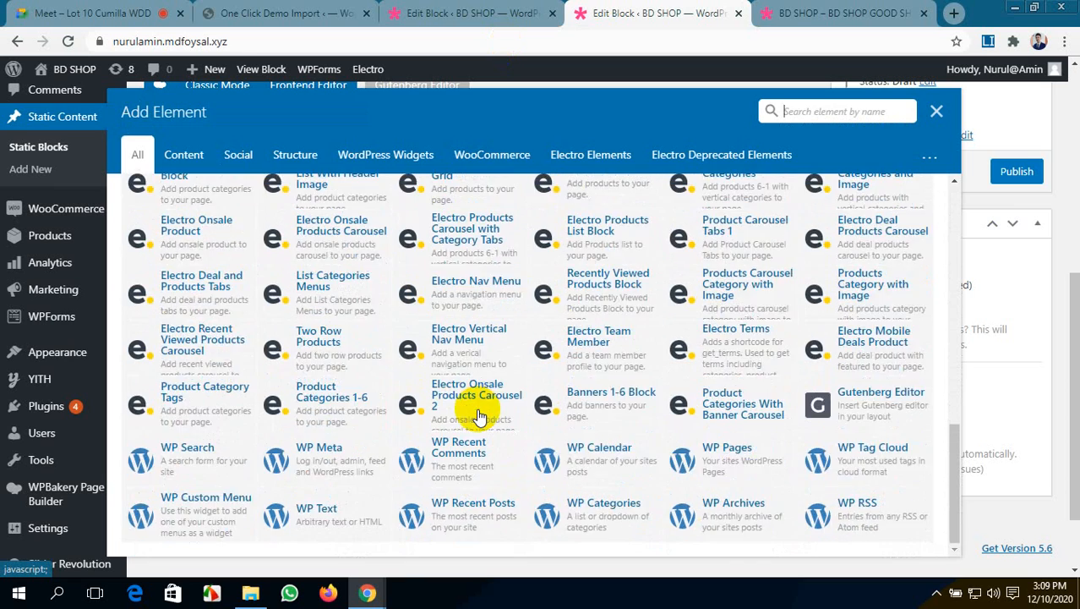
pyautogui.scroll(-7, 480, 417)
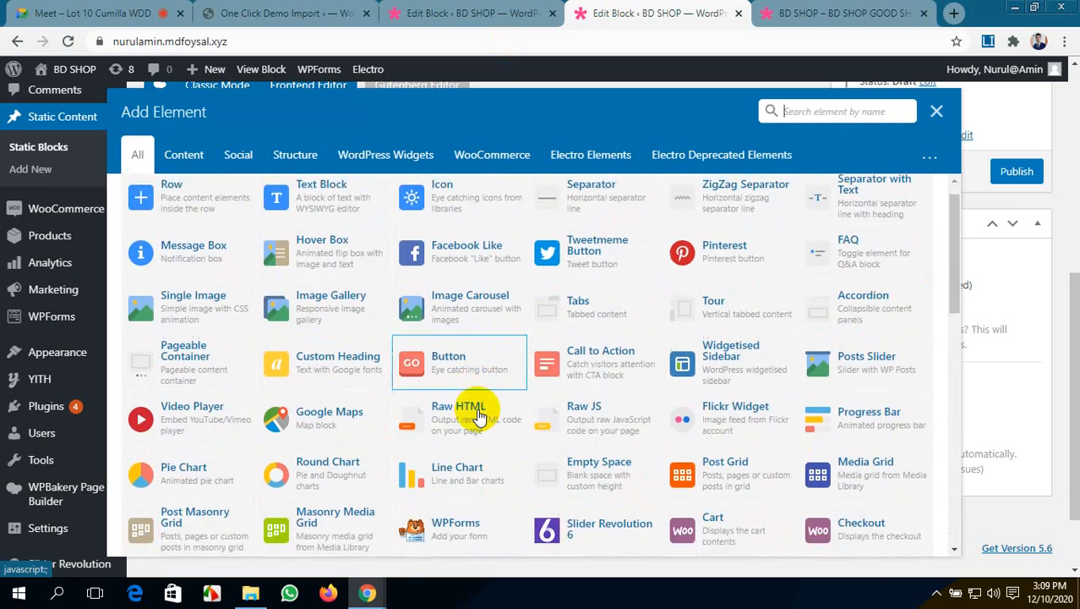
pyautogui.scroll(7, 479, 417)
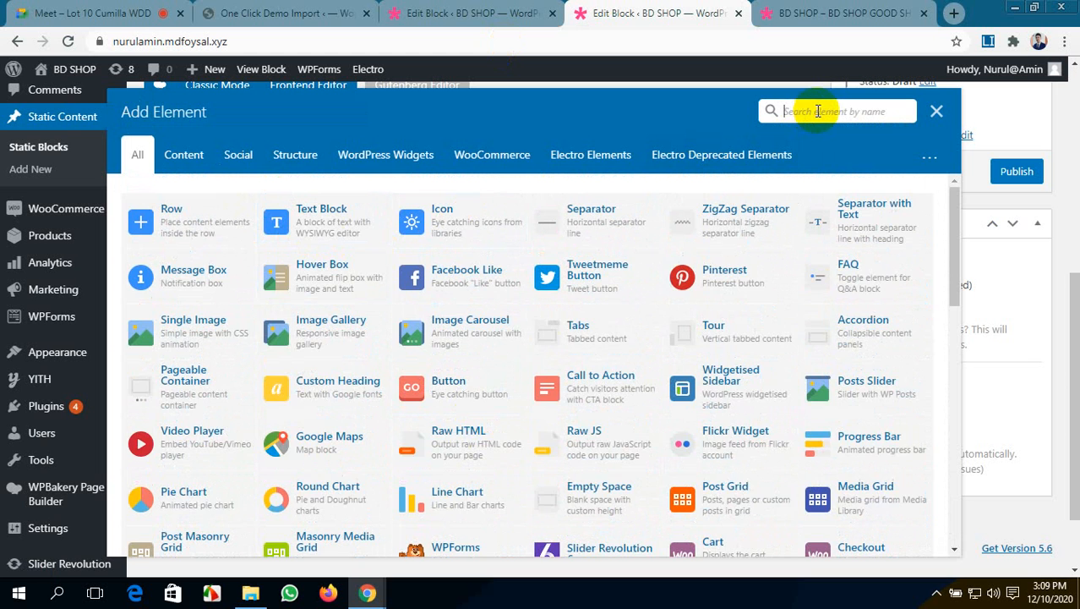
pyautogui.write('ima')
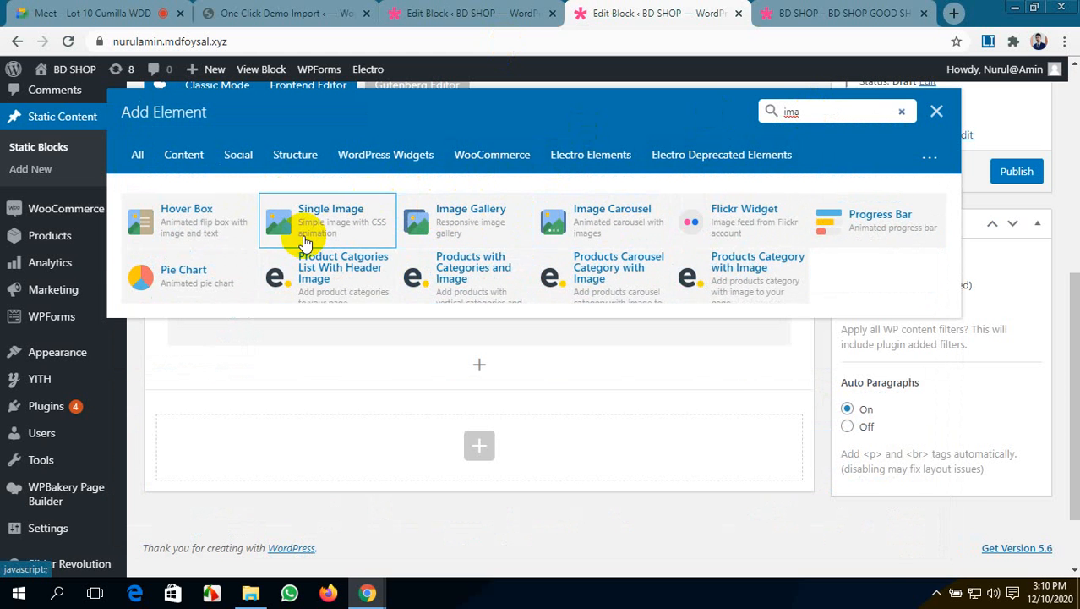
pyautogui.click(372, 236)
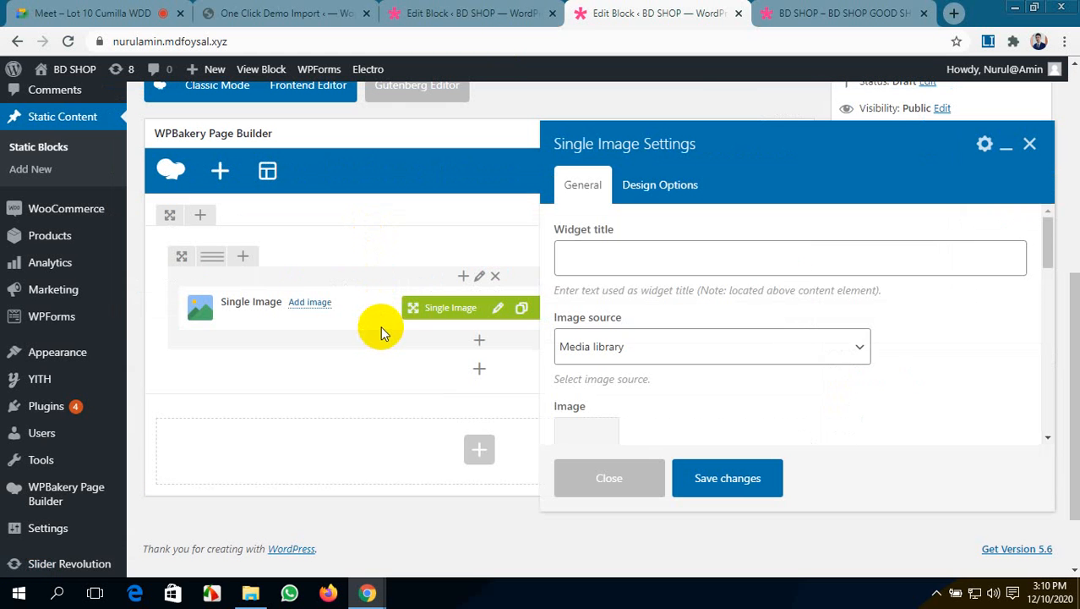
# - Set the Single Image element's picture to the Galaxy Zero phone image sddefault.jpg from the media library
pyautogui.scroll(-2, 664, 336)
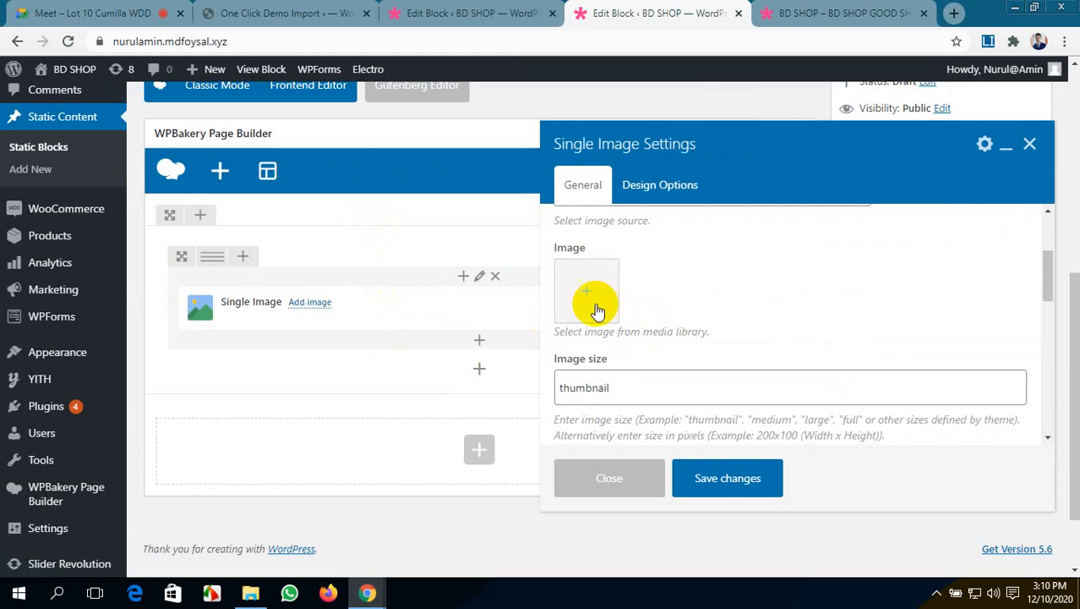
pyautogui.click(588, 292)
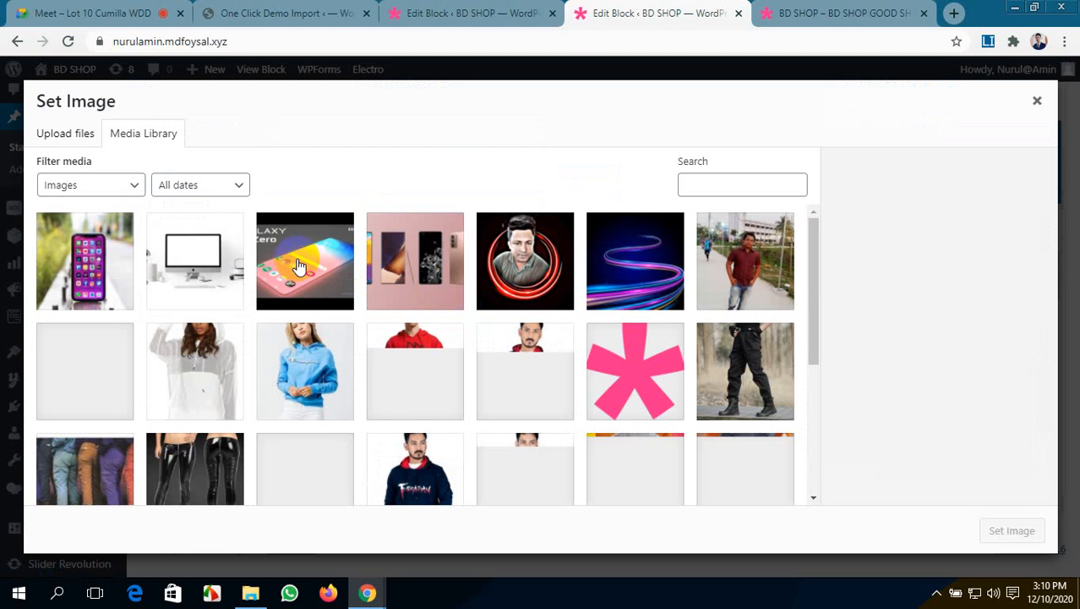
pyautogui.click(289, 296)
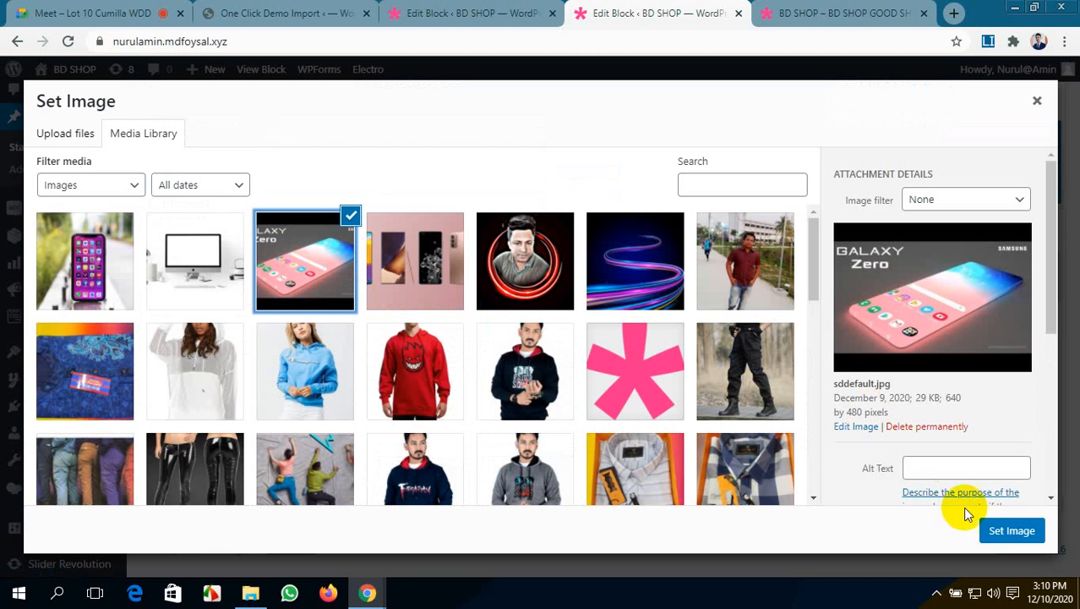
pyautogui.click(999, 532)
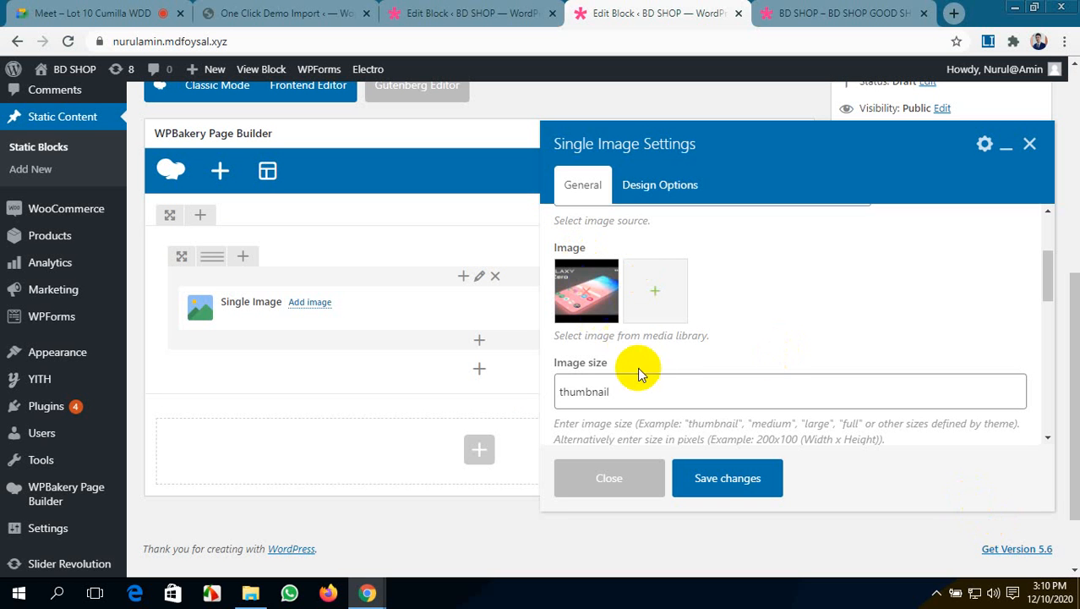
# - Set the Single Image's alignment to Right, look through its remaining general settings, and save the changes
pyautogui.scroll(-2, 663, 392)
pyautogui.scroll(-1, 664, 392)
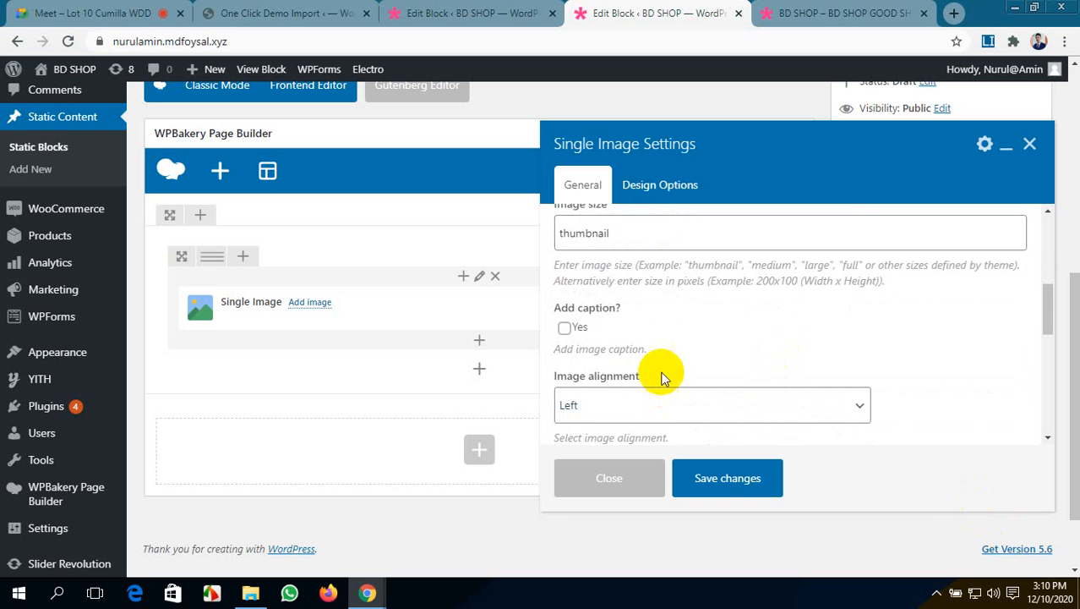
pyautogui.click(761, 410)
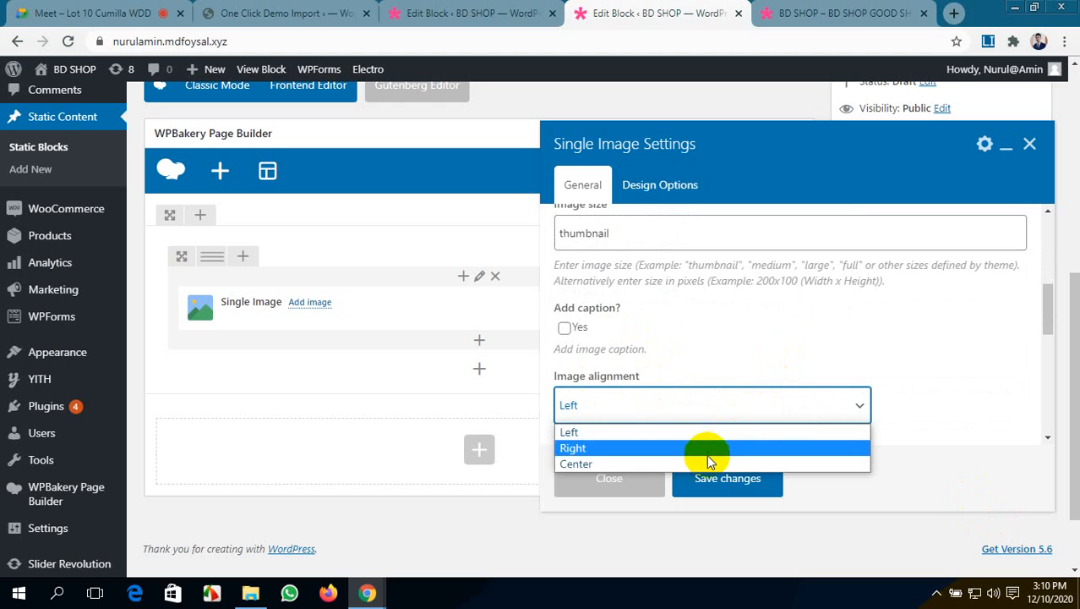
pyautogui.click(708, 456)
pyautogui.scroll(-2, 734, 422)
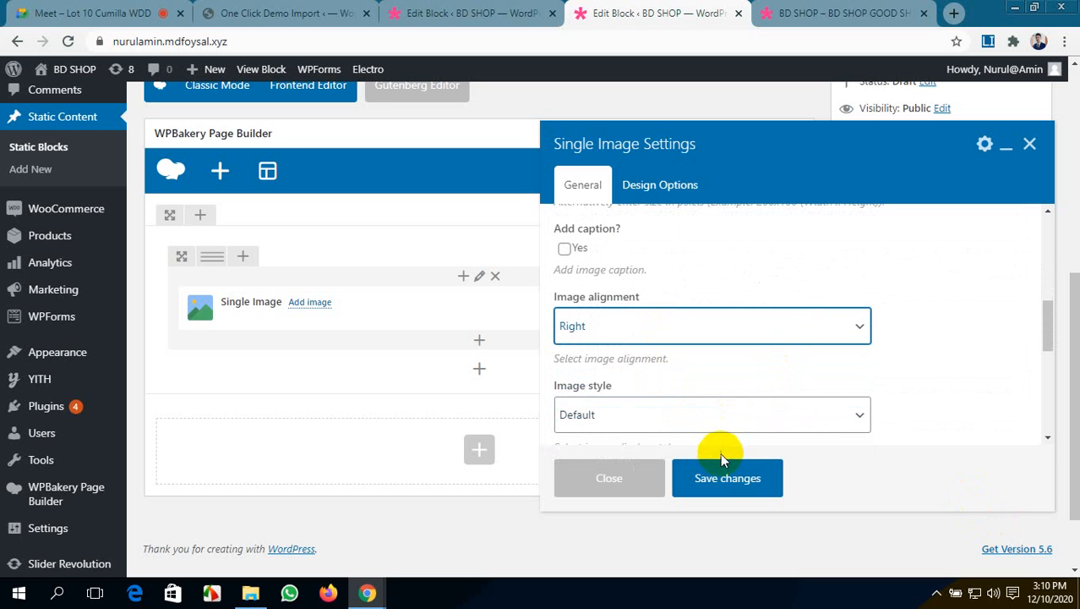
pyautogui.scroll(4, 668, 362)
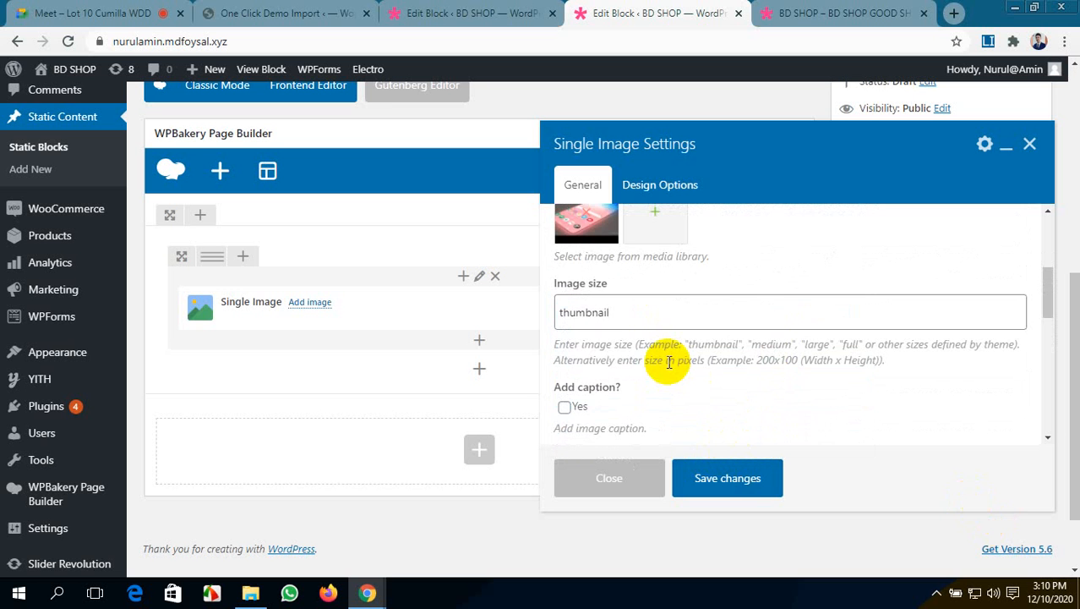
pyautogui.scroll(3, 668, 362)
pyautogui.scroll(-9, 668, 364)
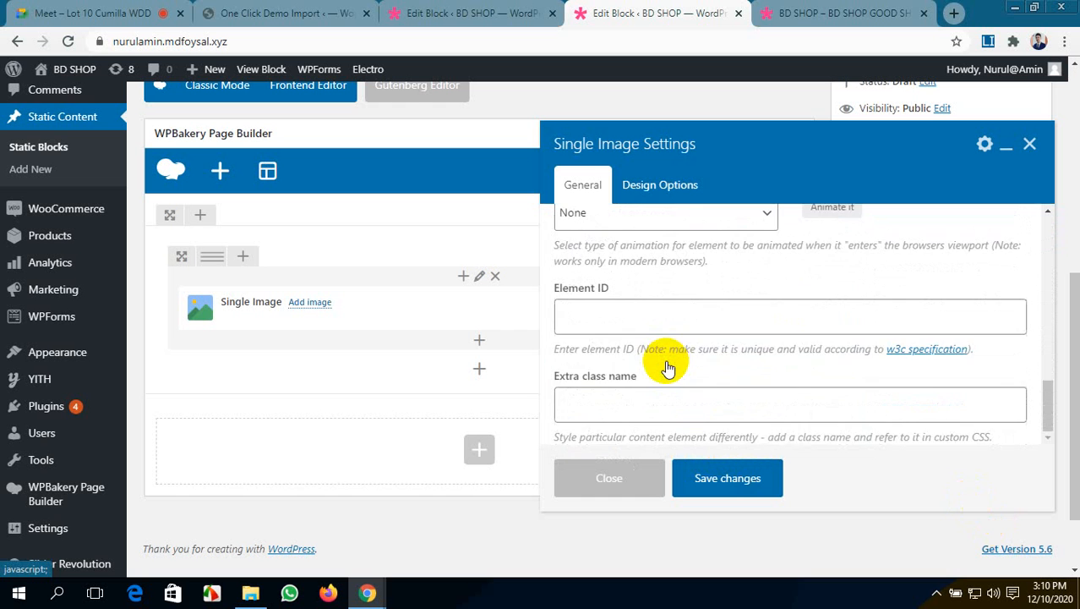
pyautogui.scroll(2, 666, 364)
pyautogui.scroll(-2, 666, 364)
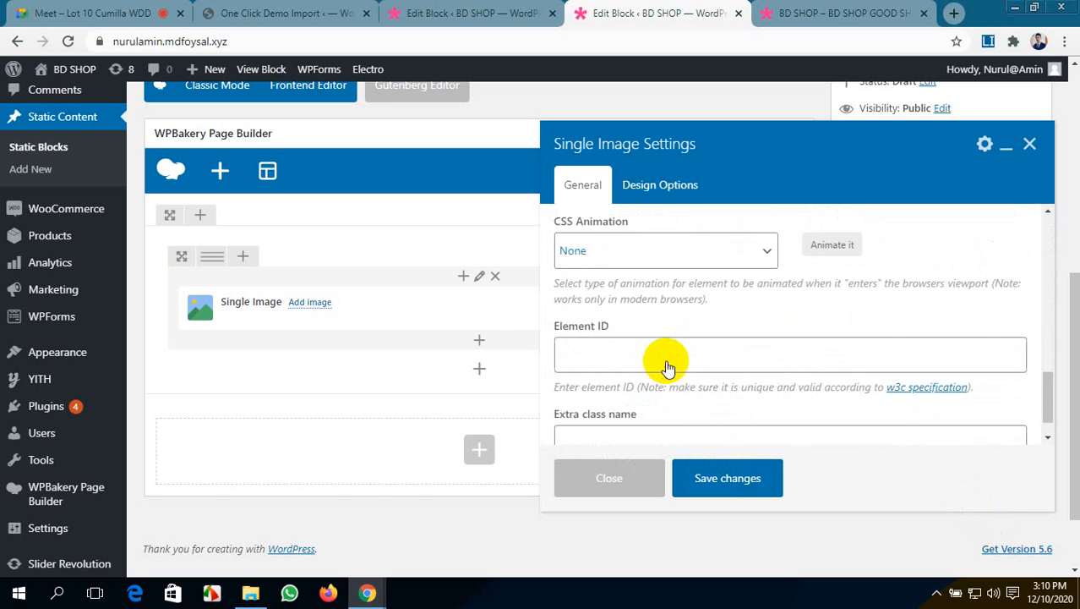
pyautogui.click(714, 476)
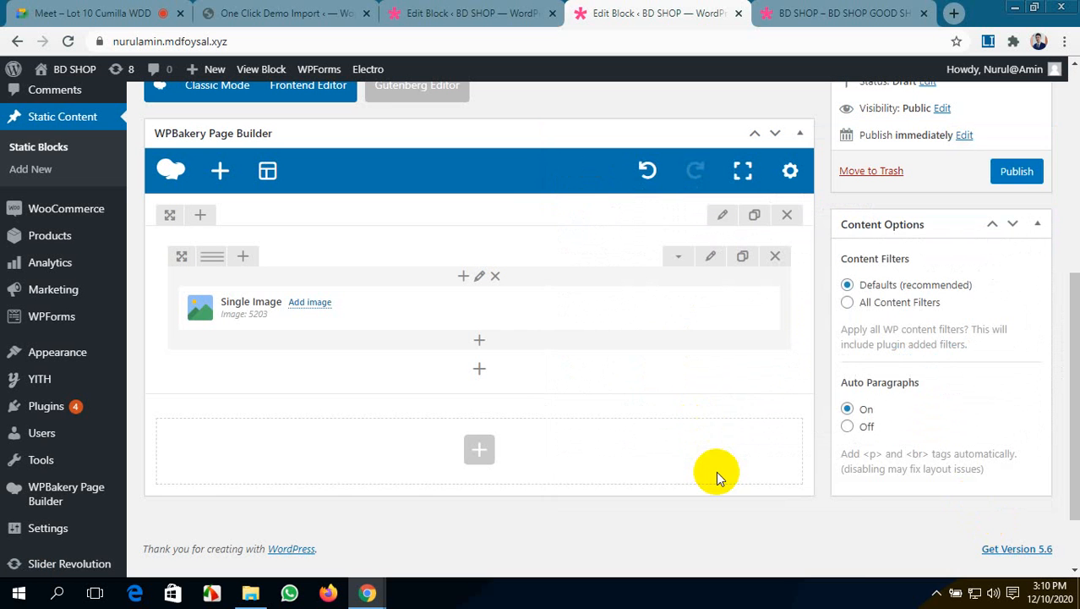
# - Add a second Row below the image row and show its column layouts, checking the TV & Audio Megamenu Item - Header 2 block as reference
pyautogui.click(448, 13)
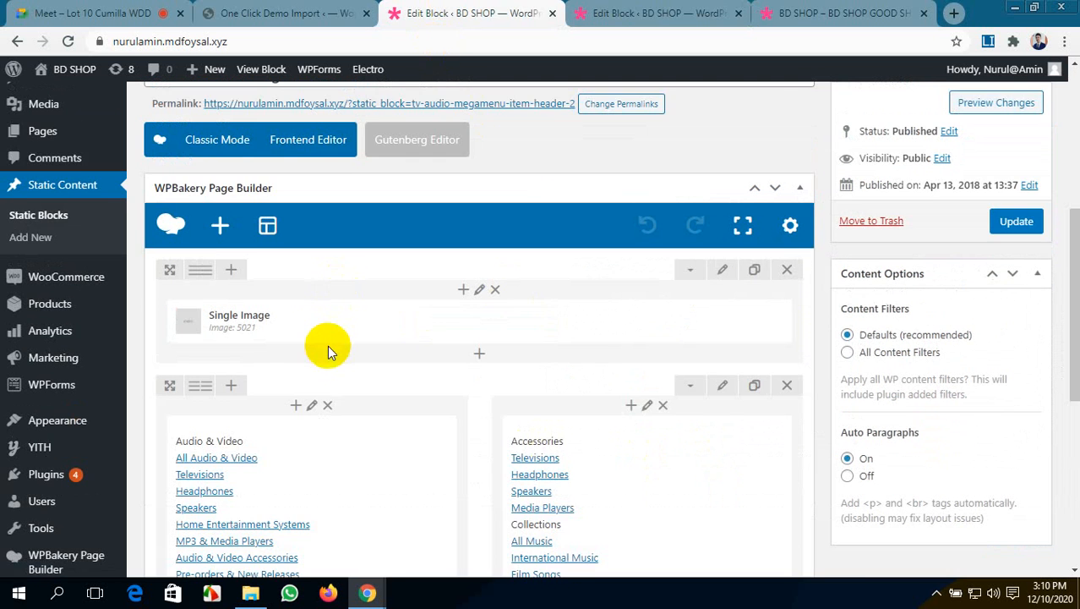
pyautogui.scroll(-3, 279, 330)
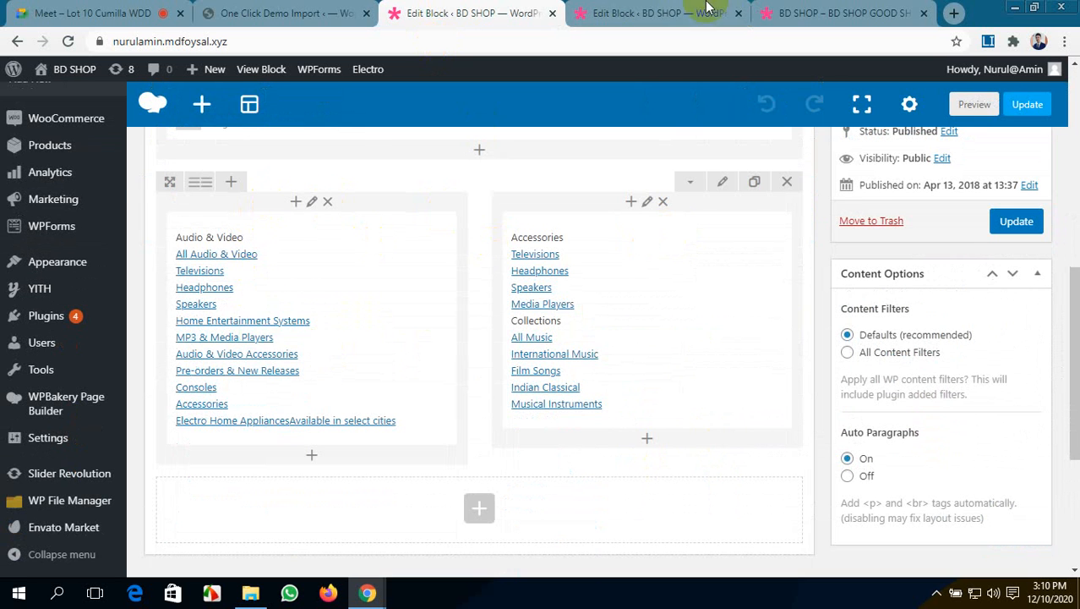
pyautogui.click(659, 10)
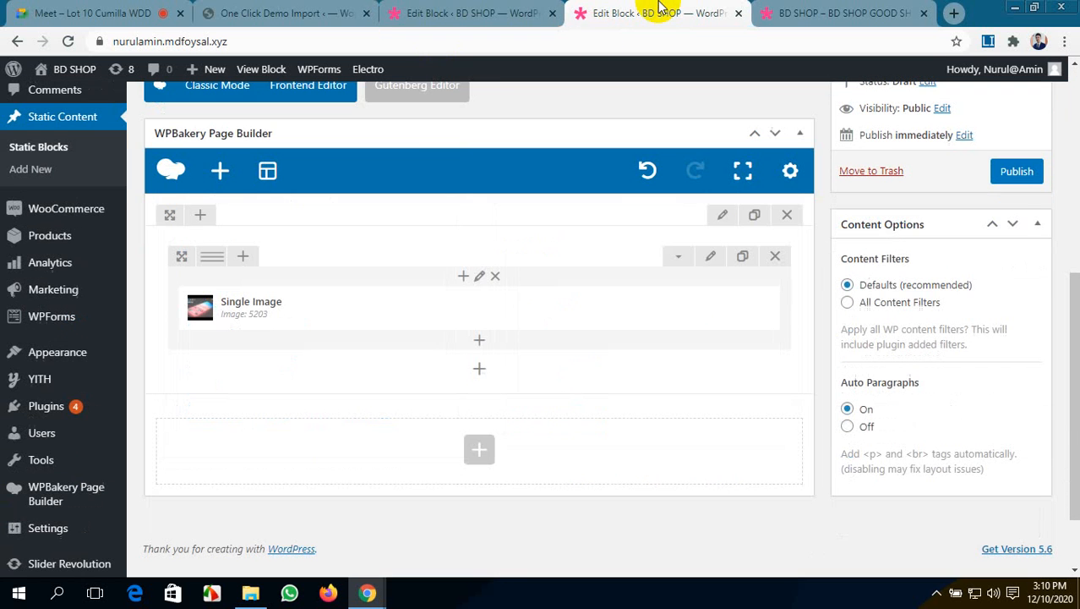
pyautogui.click(461, 12)
pyautogui.scroll(3, 296, 311)
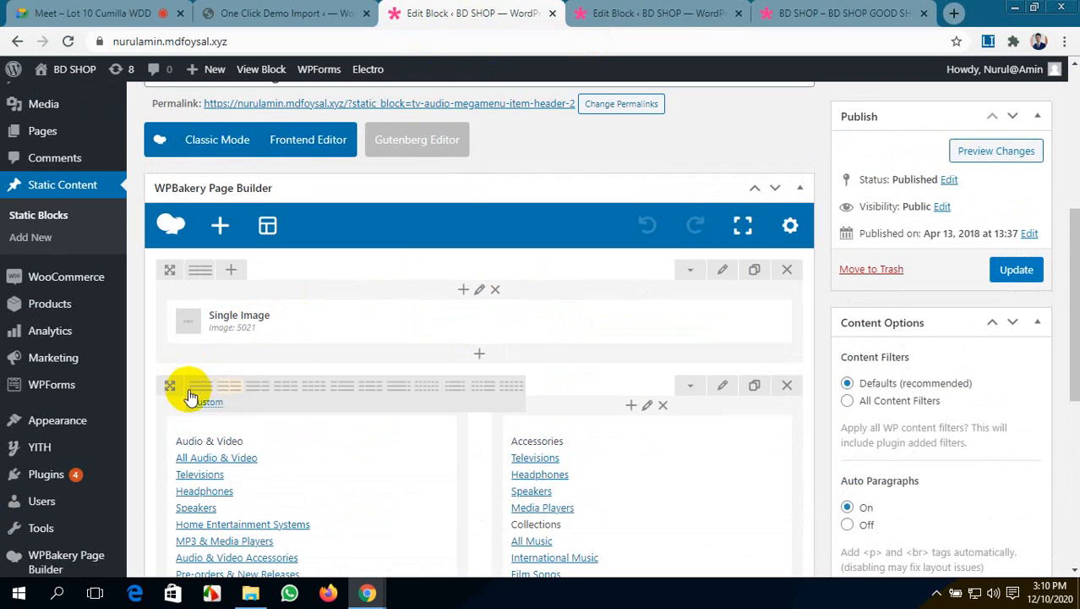
pyautogui.scroll(-2, 321, 459)
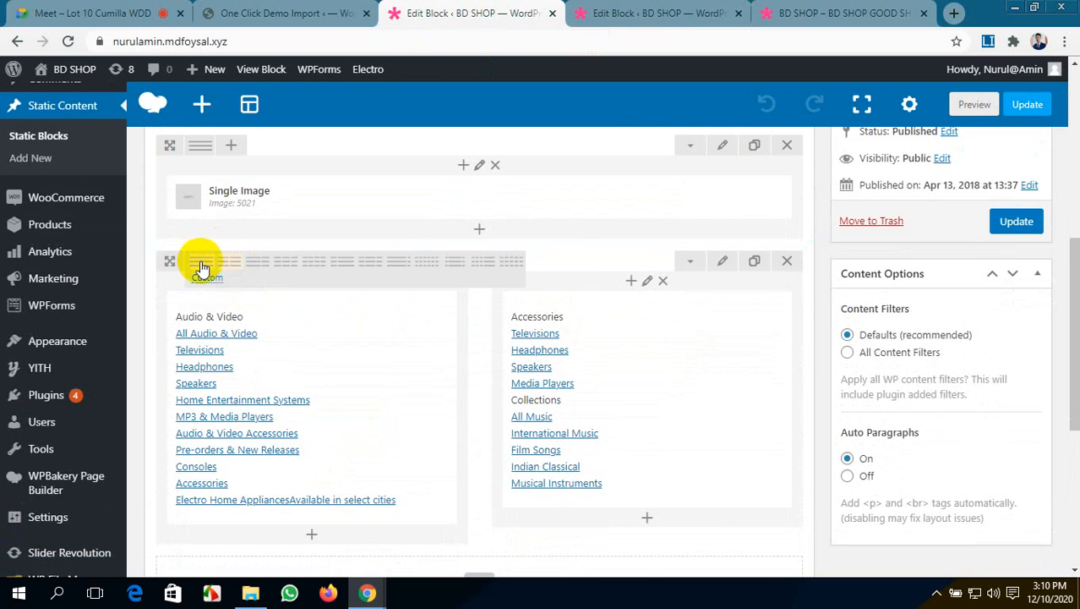
pyautogui.click(644, 13)
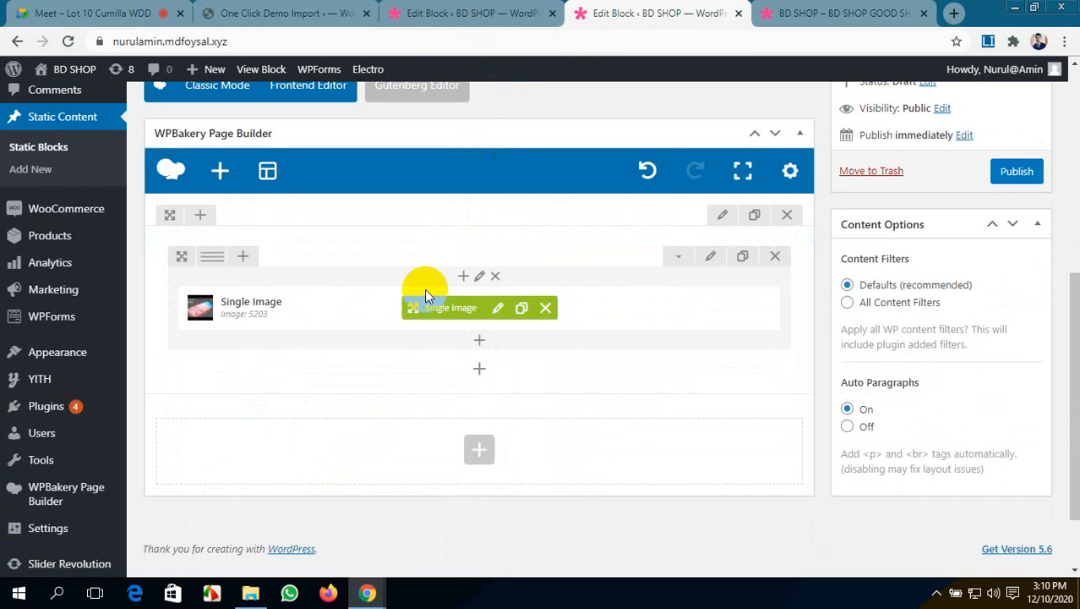
pyautogui.click(478, 369)
pyautogui.click(217, 216)
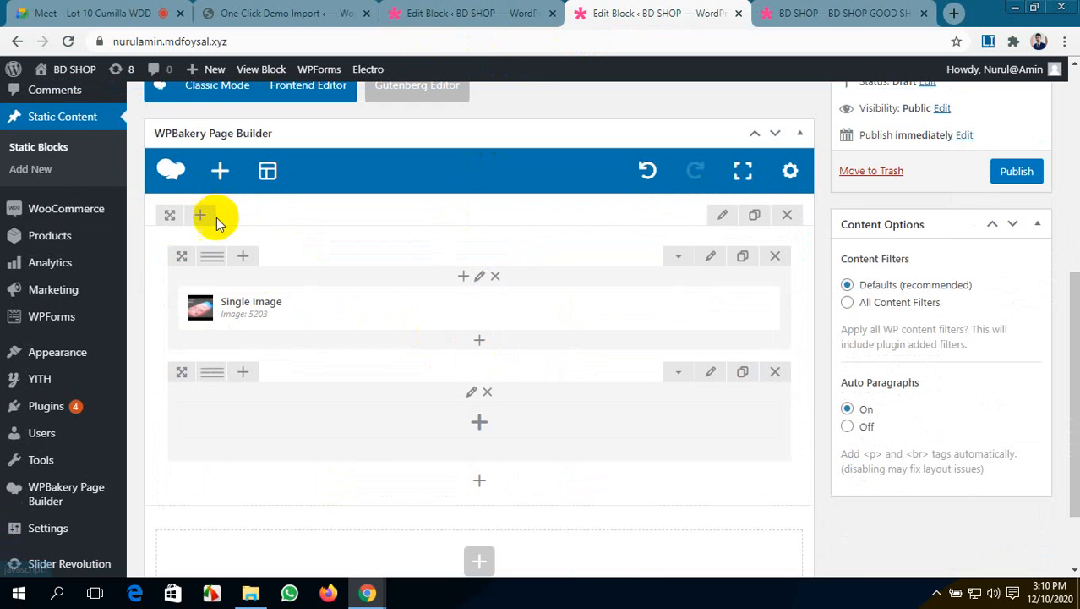
pyautogui.moveTo(216, 371)
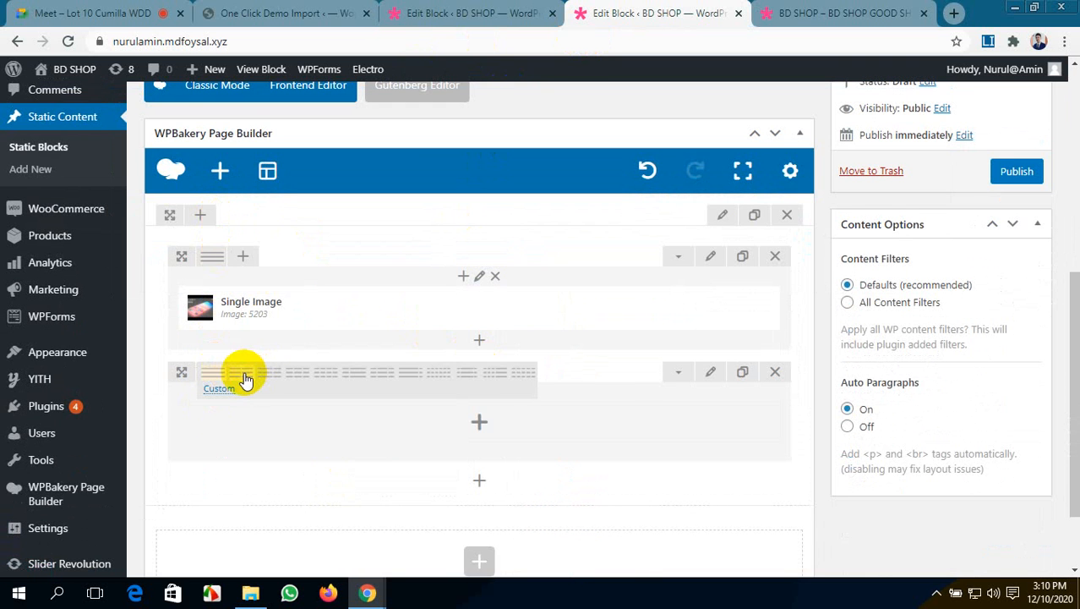
# - Split the inner row below the single image into two equal columns
pyautogui.click(254, 373)
pyautogui.scroll(-2, 457, 312)
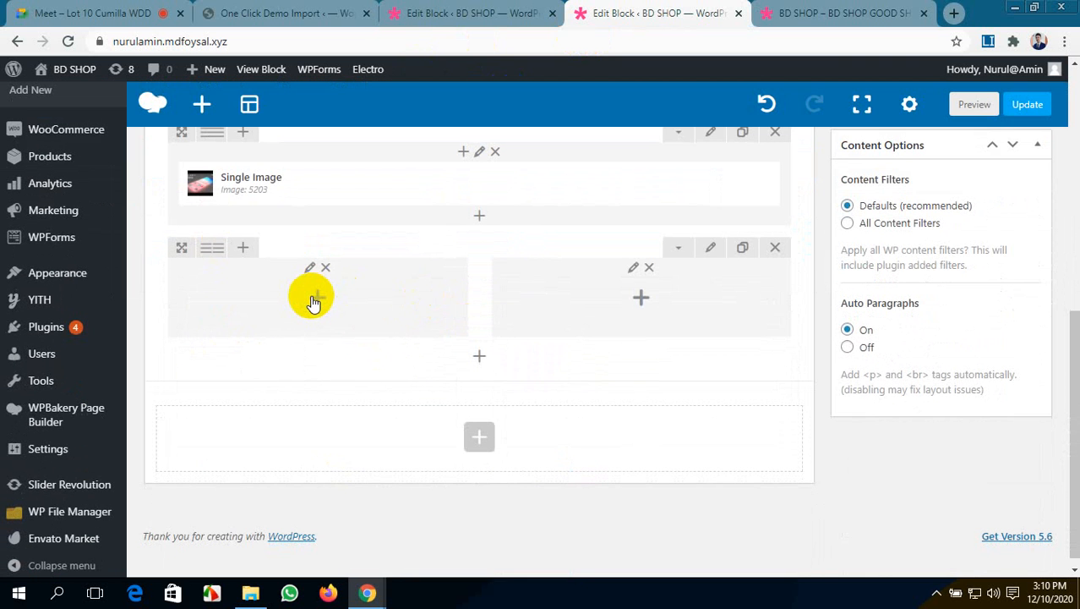
# - Examine the bulleted link list in the Audio & Video text block of the other open static block, leaving it unchanged
pyautogui.click(457, 12)
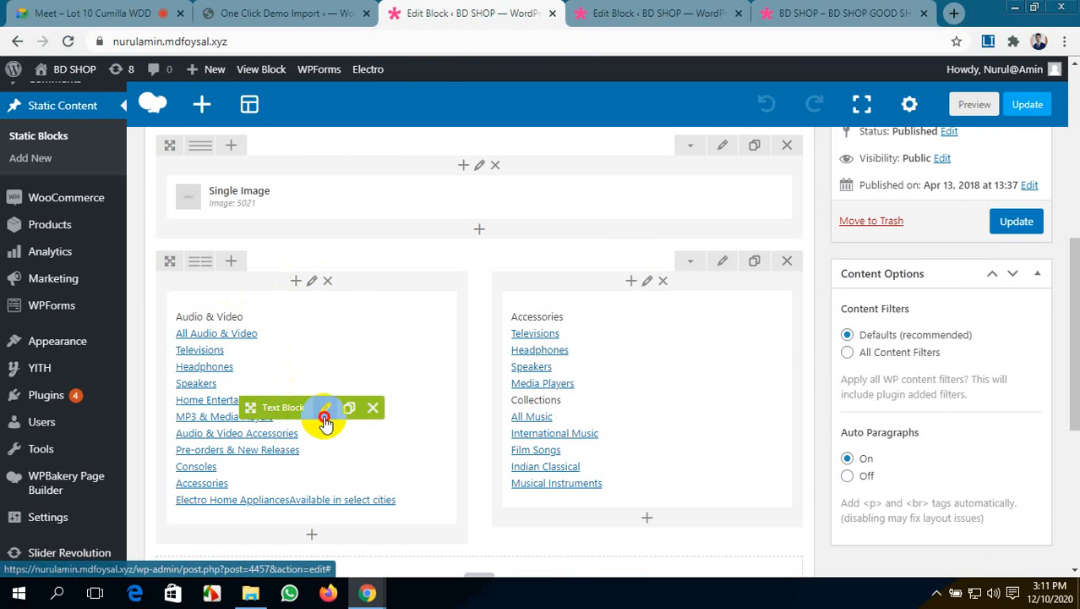
pyautogui.click(325, 409)
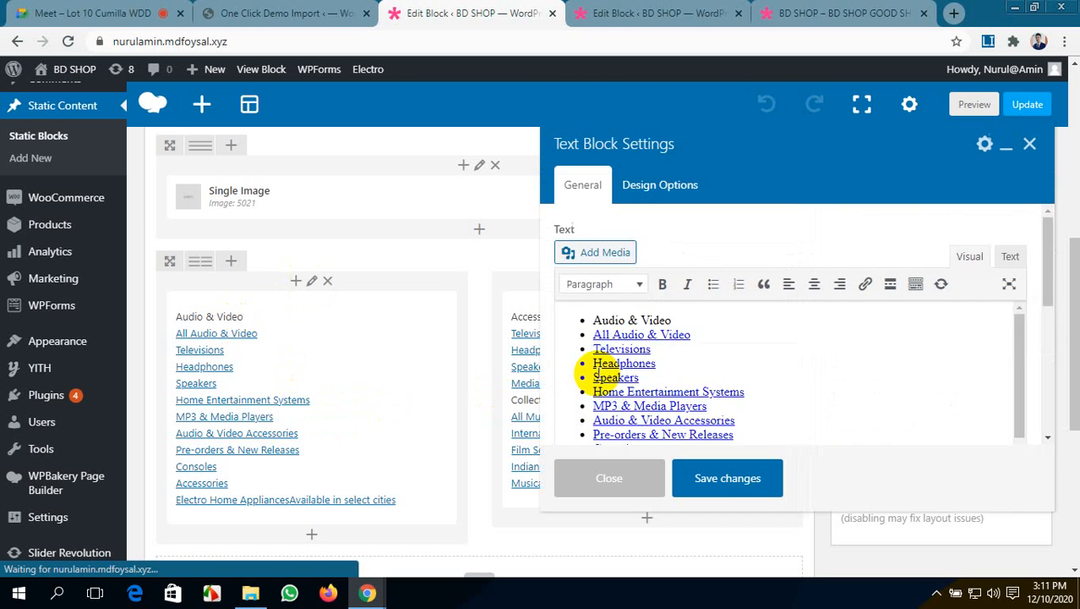
pyautogui.scroll(-5, 609, 338)
pyautogui.scroll(-2, 632, 335)
pyautogui.scroll(5, 632, 335)
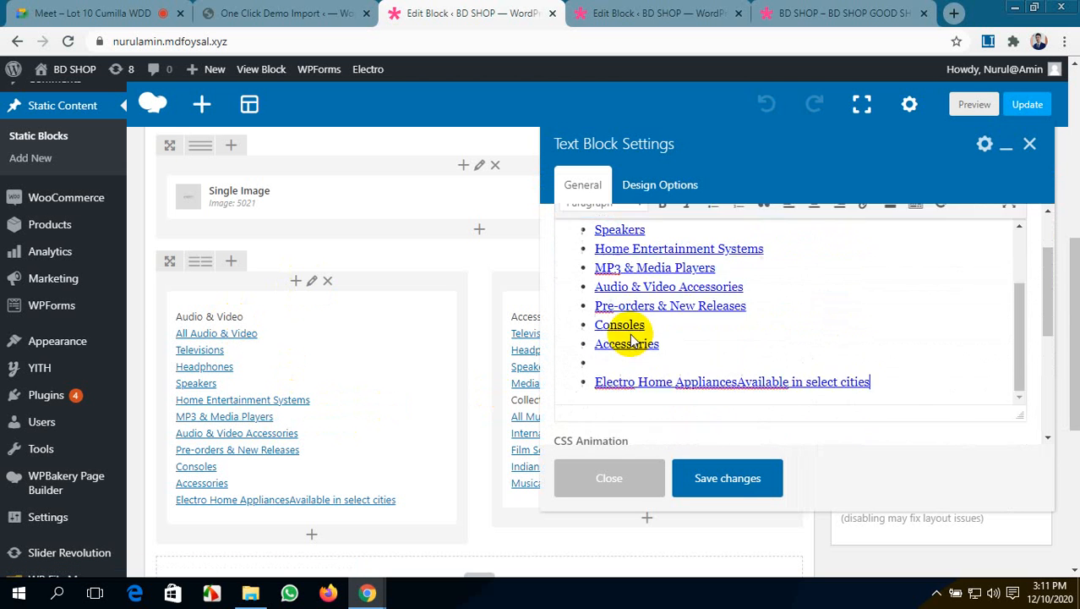
pyautogui.scroll(-4, 631, 335)
pyautogui.scroll(2, 632, 335)
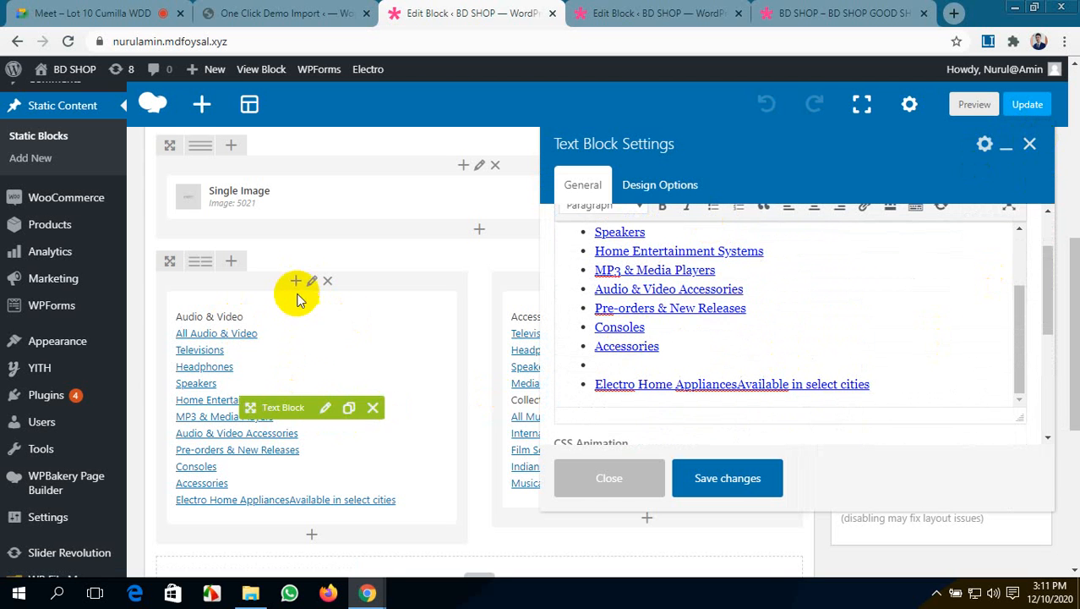
pyautogui.scroll(3, 295, 289)
pyautogui.scroll(-4, 295, 289)
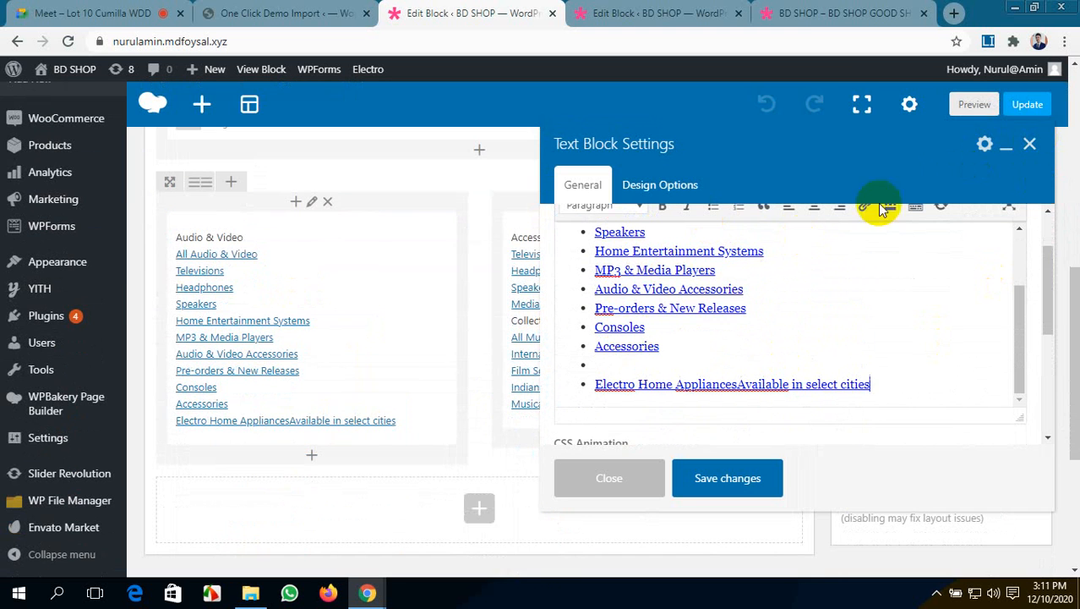
pyautogui.click(1030, 144)
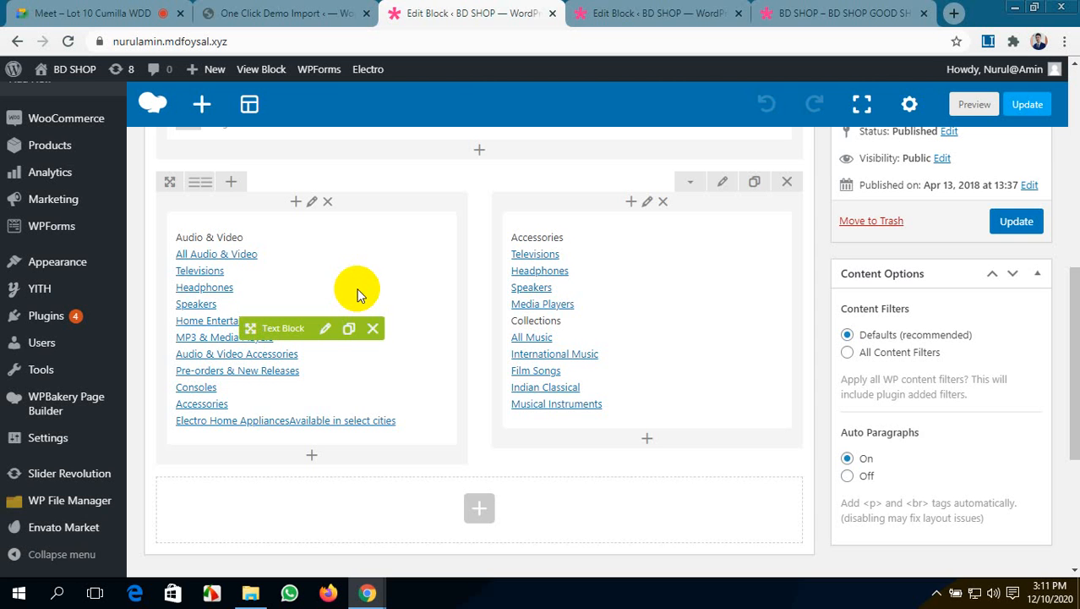
# - Back in the BMW Car block, add a Text Block to the first column of the two-column row and clear its placeholder text
pyautogui.click(650, 13)
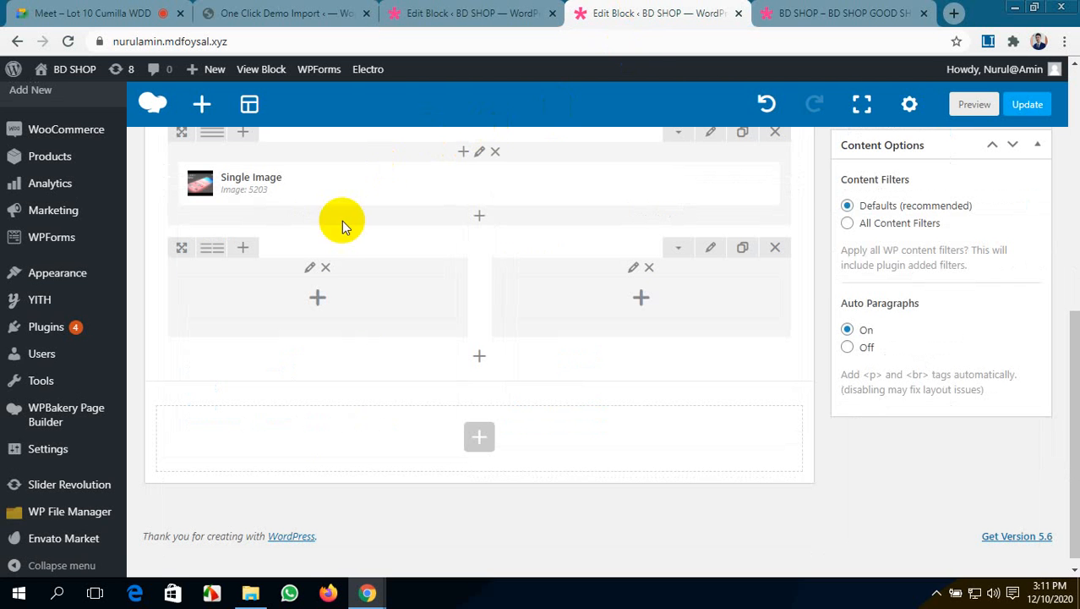
pyautogui.click(316, 300)
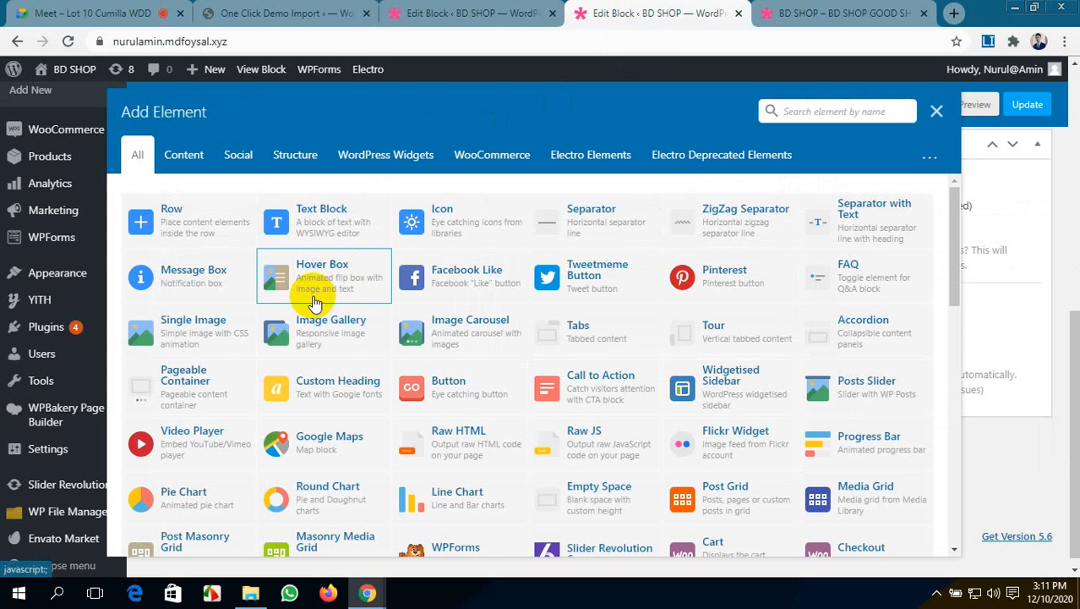
pyautogui.click(329, 225)
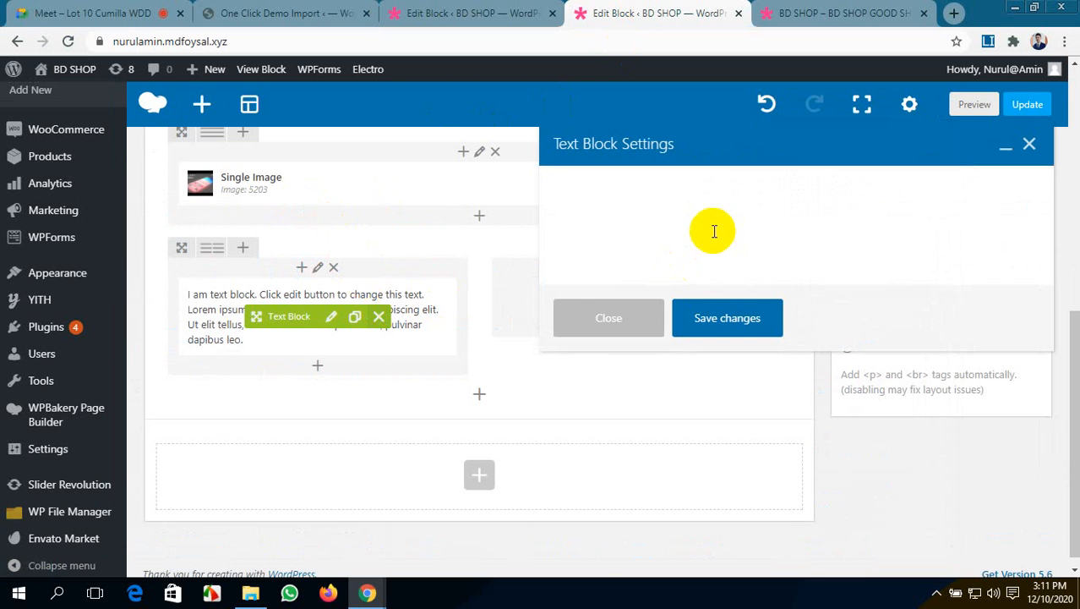
pyautogui.scroll(3, 708, 230)
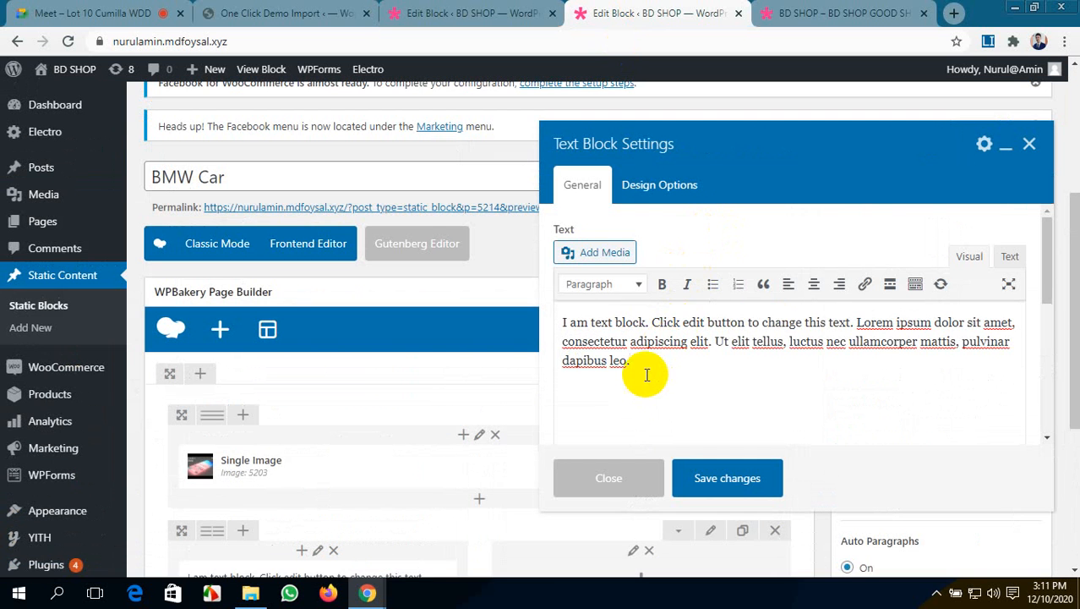
pyautogui.scroll(-1, 421, 389)
pyautogui.scroll(-3, 422, 385)
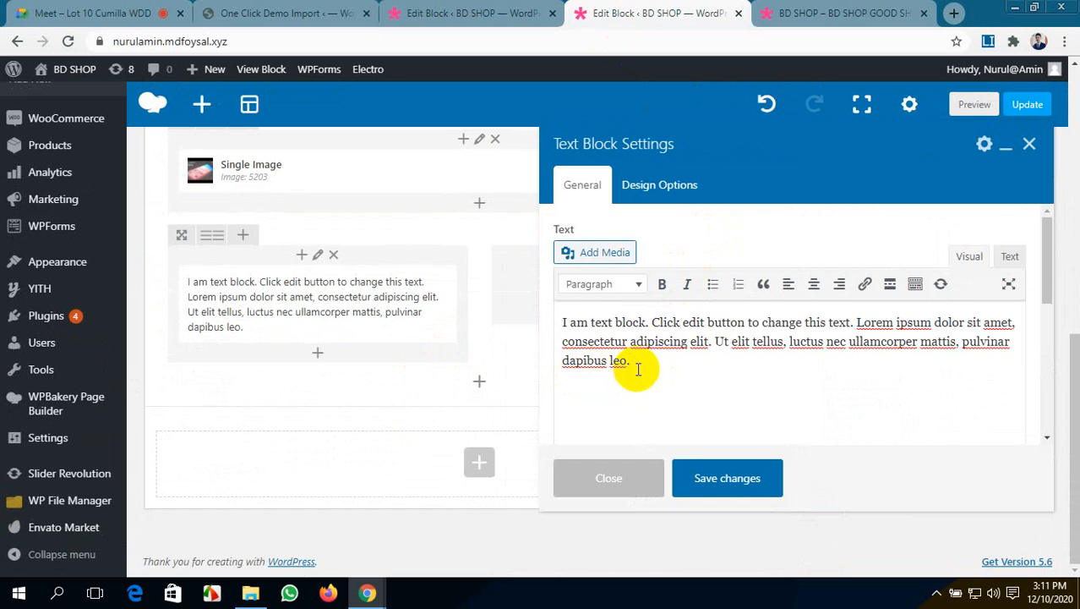
pyautogui.moveTo(632, 361); pyautogui.dragTo(564, 322)
pyautogui.press('BackSpace')
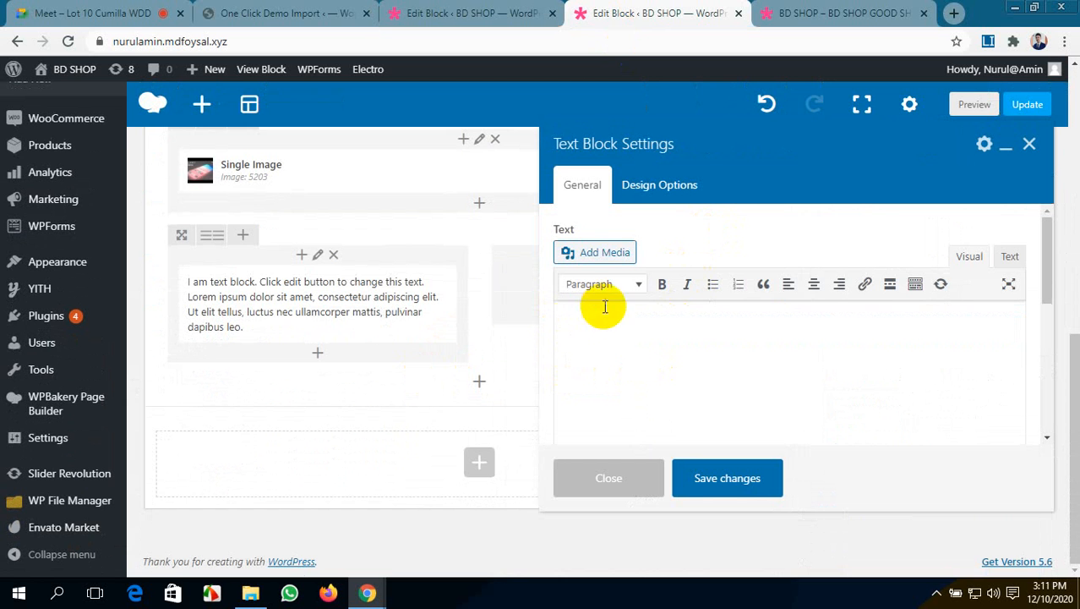
pyautogui.click(713, 284)
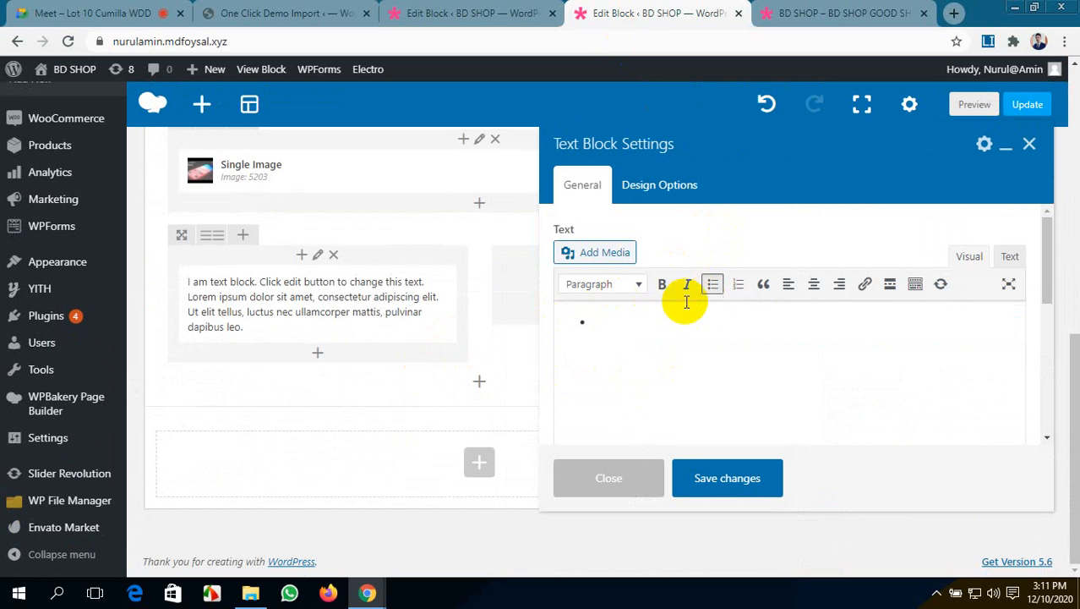
pyautogui.click(455, 9)
pyautogui.moveTo(294, 321)
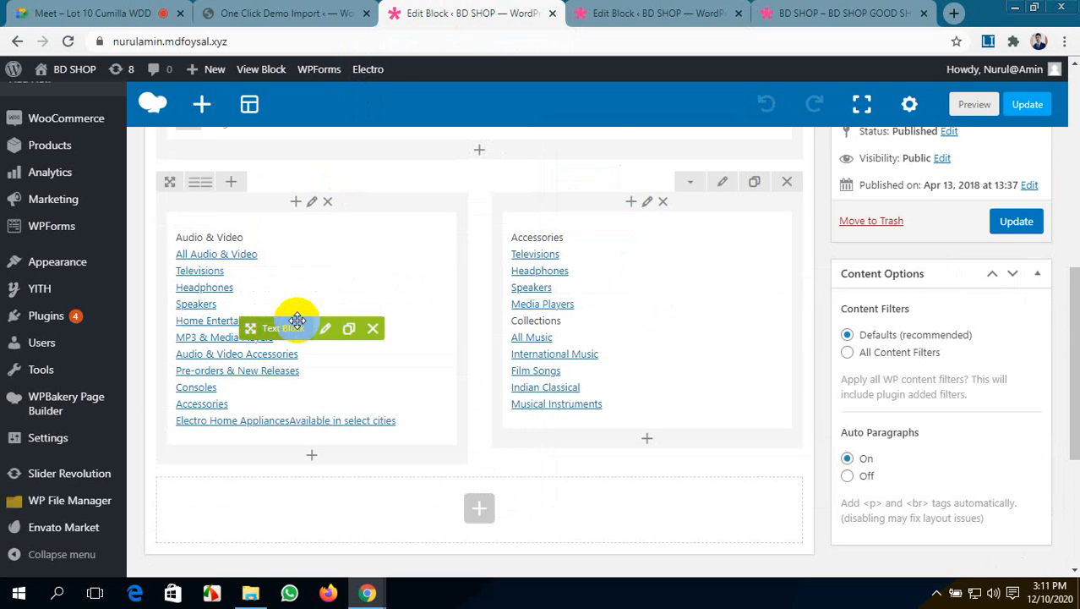
pyautogui.click(326, 331)
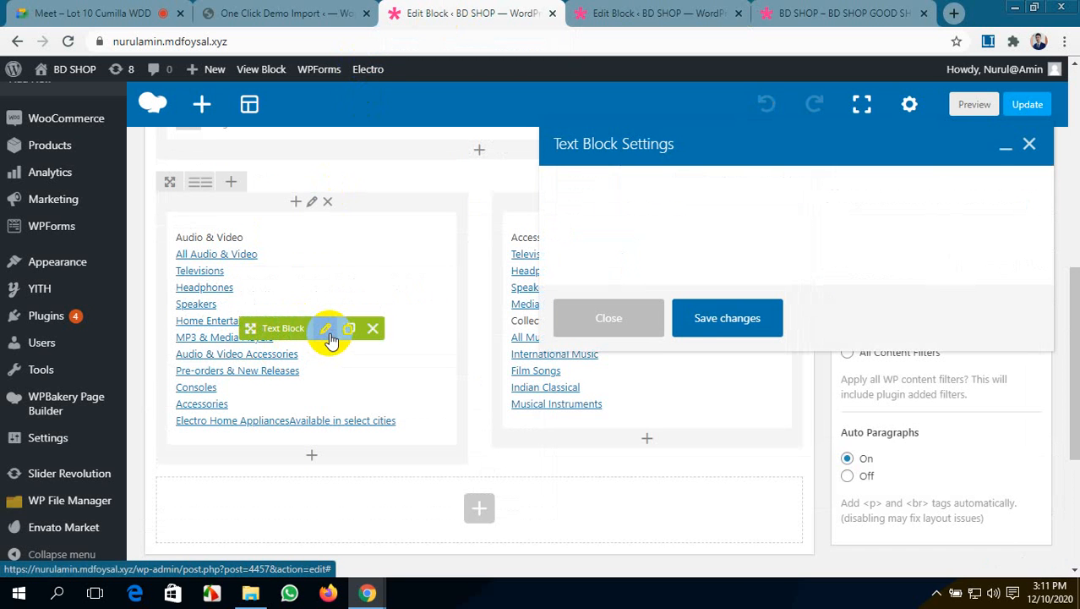
pyautogui.scroll(-1, 682, 357)
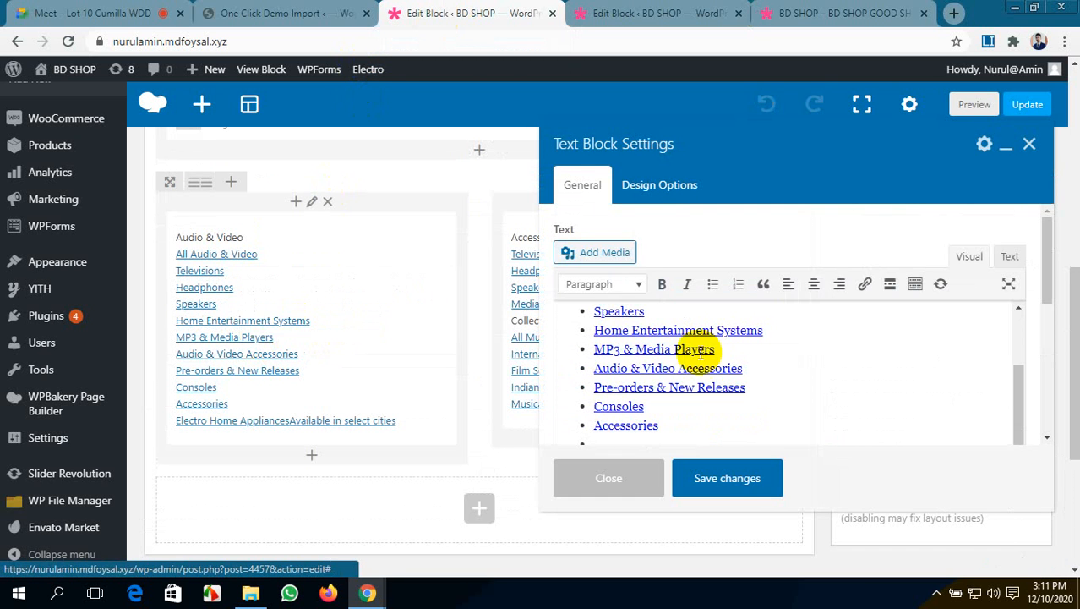
pyautogui.click(626, 13)
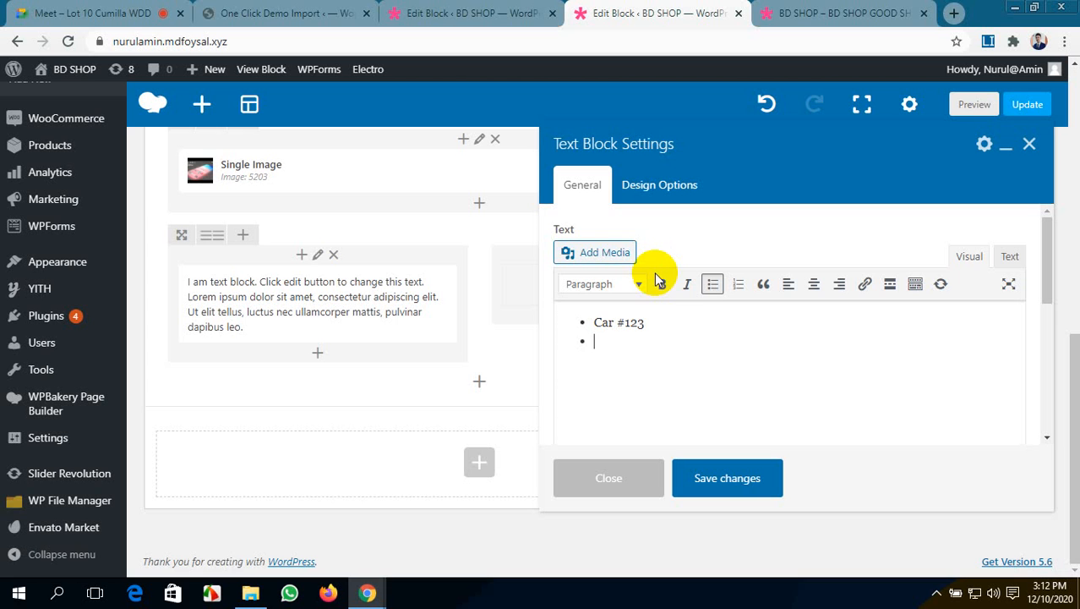
pyautogui.click(579, 321)
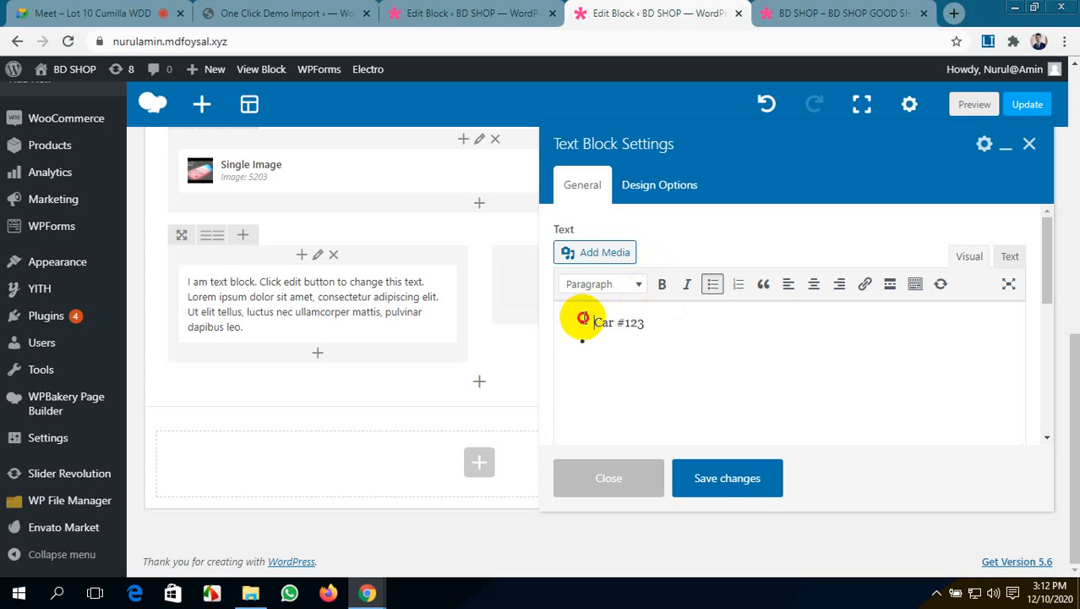
pyautogui.moveTo(655, 325); pyautogui.dragTo(581, 317)
pyautogui.press('BackSpace')
pyautogui.press('BackSpace')
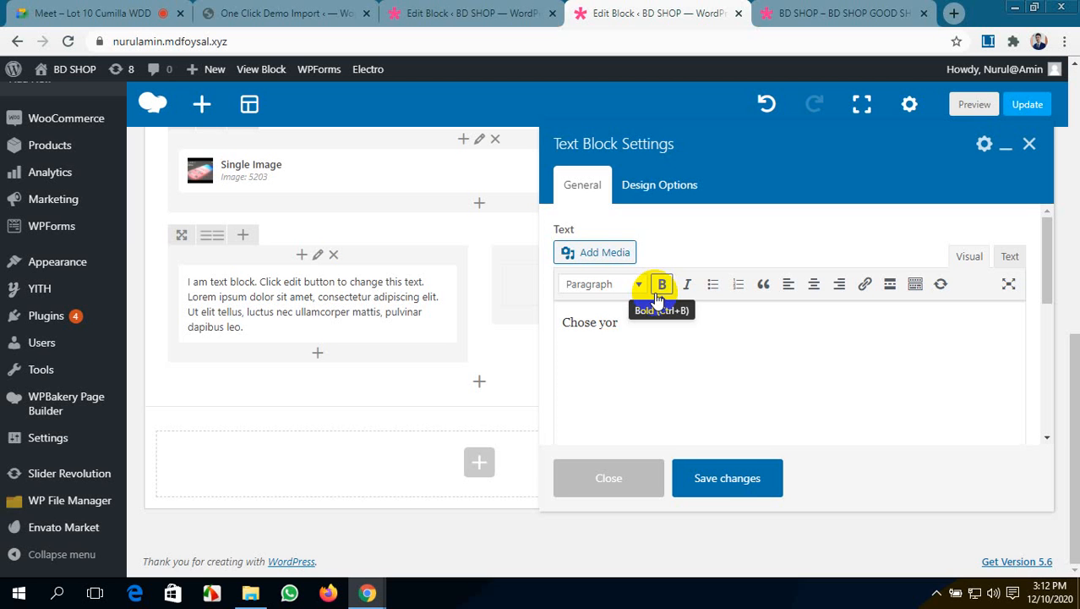
# - Write the line "Chose your best car" followed by bullet items BMW#123 and BMW3432, with the pair repeated four times
pyautogui.write('ur best car')
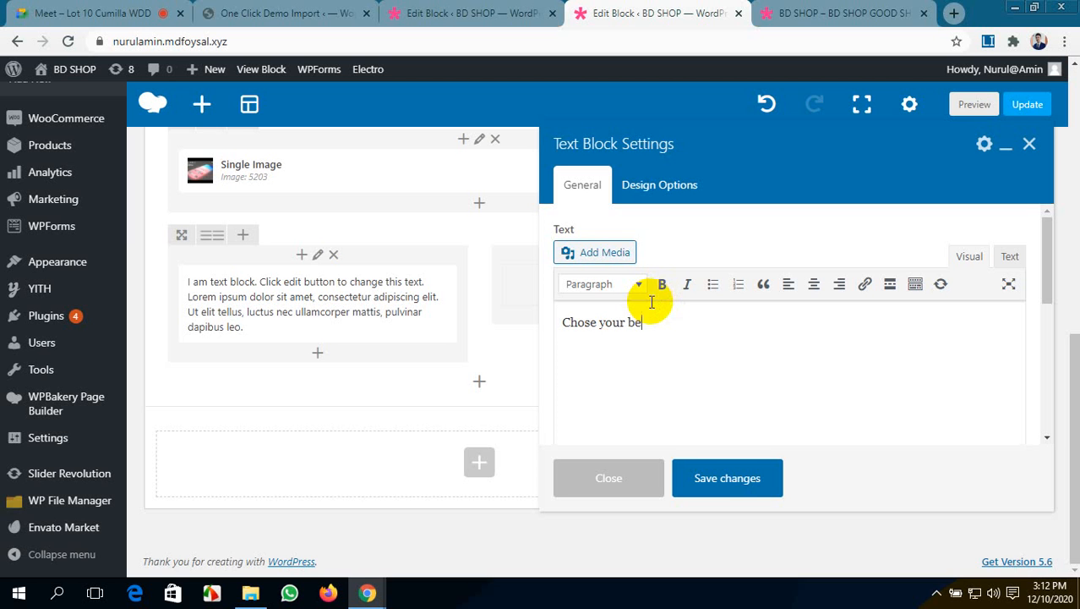
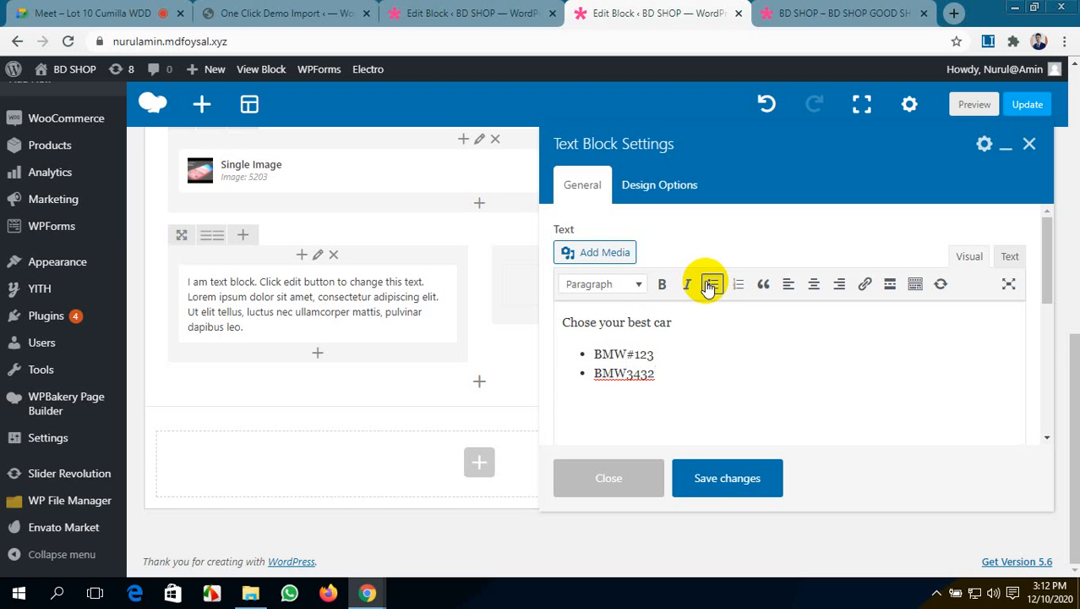
pyautogui.moveTo(652, 374); pyautogui.dragTo(580, 354)
pyautogui.hotkey('ctrl', 'c')
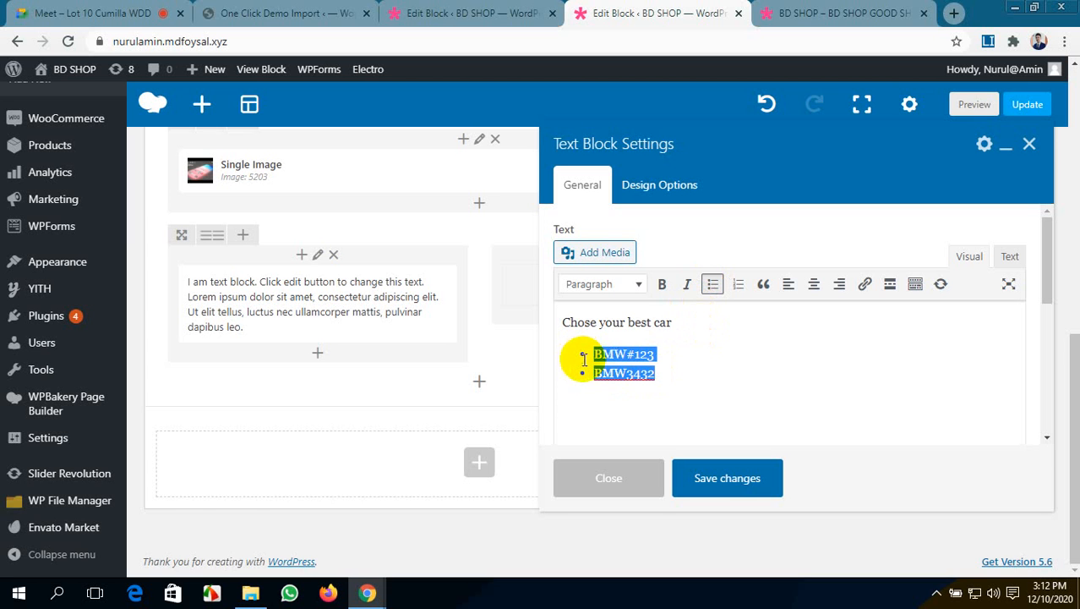
pyautogui.click(658, 373)
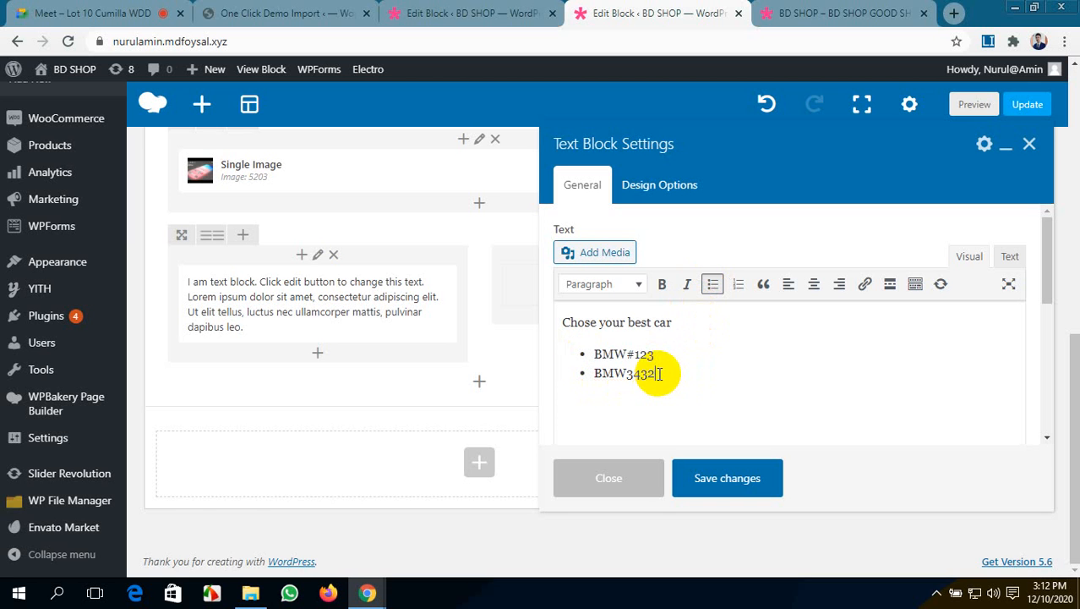
pyautogui.press('Return')
pyautogui.hotkey('ctrl', 'v')
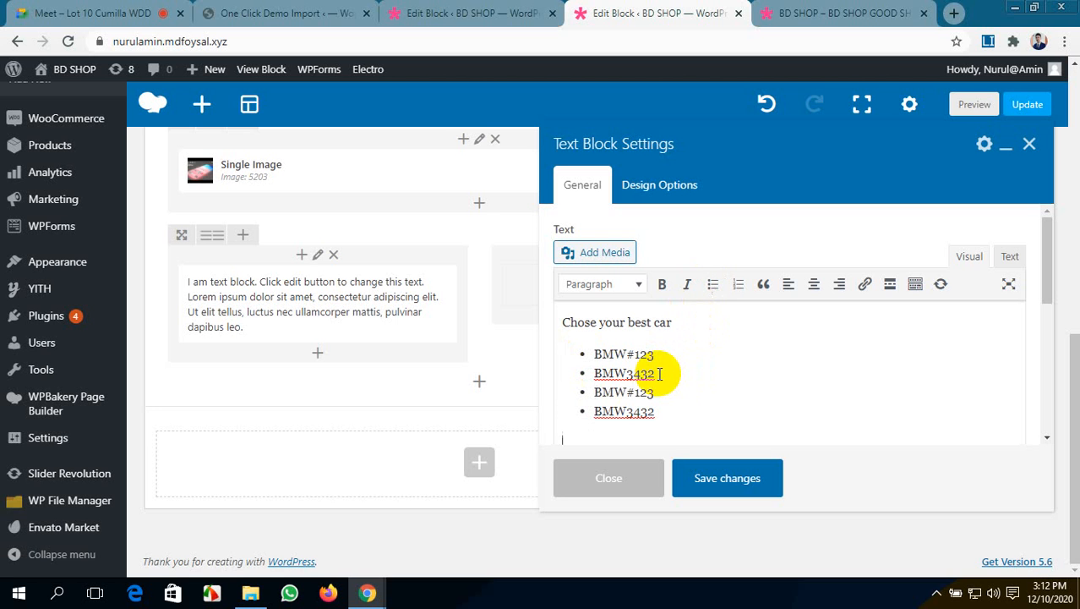
pyautogui.hotkey('ctrl', 'v')
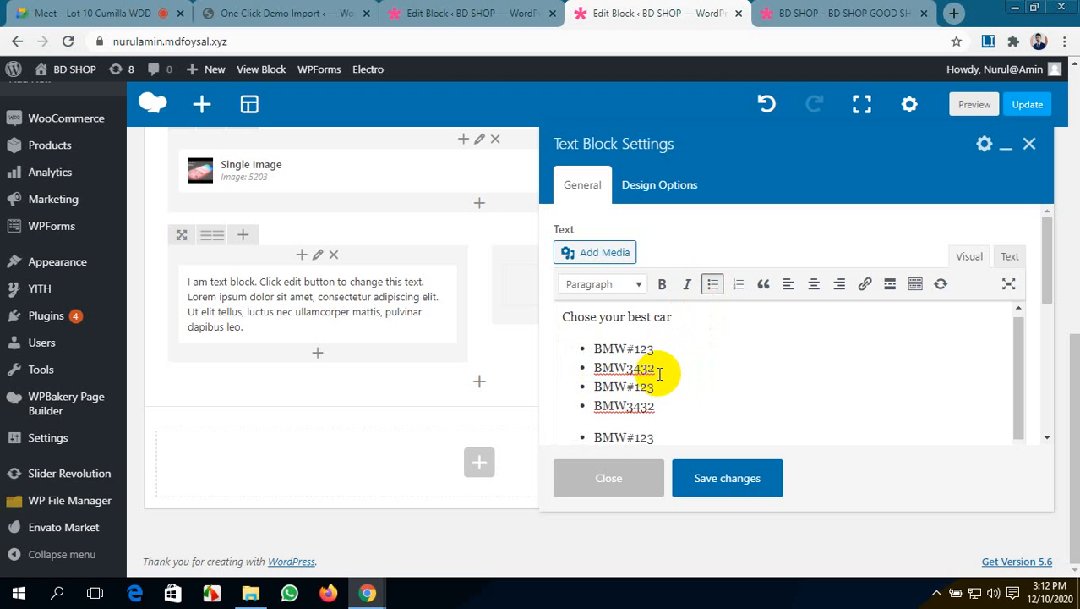
pyautogui.hotkey('ctrl', 'v')
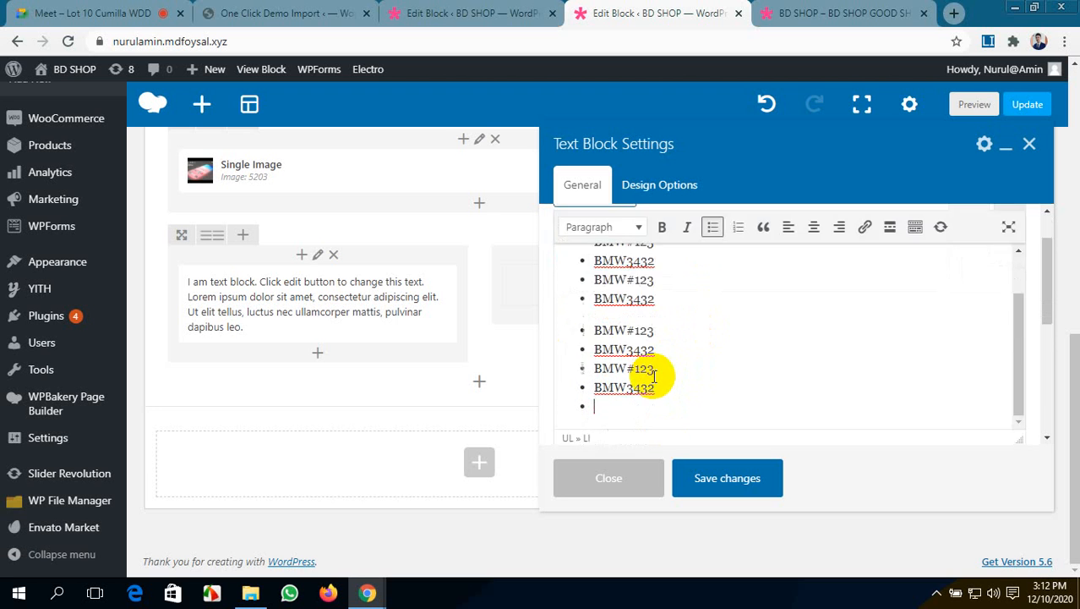
# - Move the first BMW#123 item after the gap up to the end of the upper bulleted list and save the text block
pyautogui.scroll(-2, 654, 377)
pyautogui.scroll(2, 655, 379)
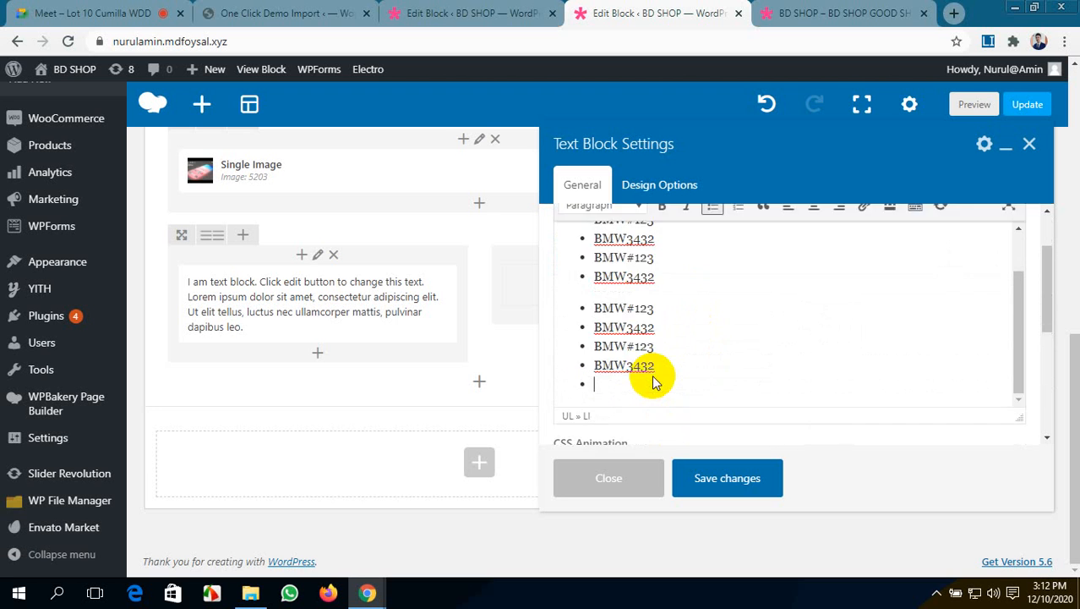
pyautogui.click(578, 308)
pyautogui.press('BackSpace')
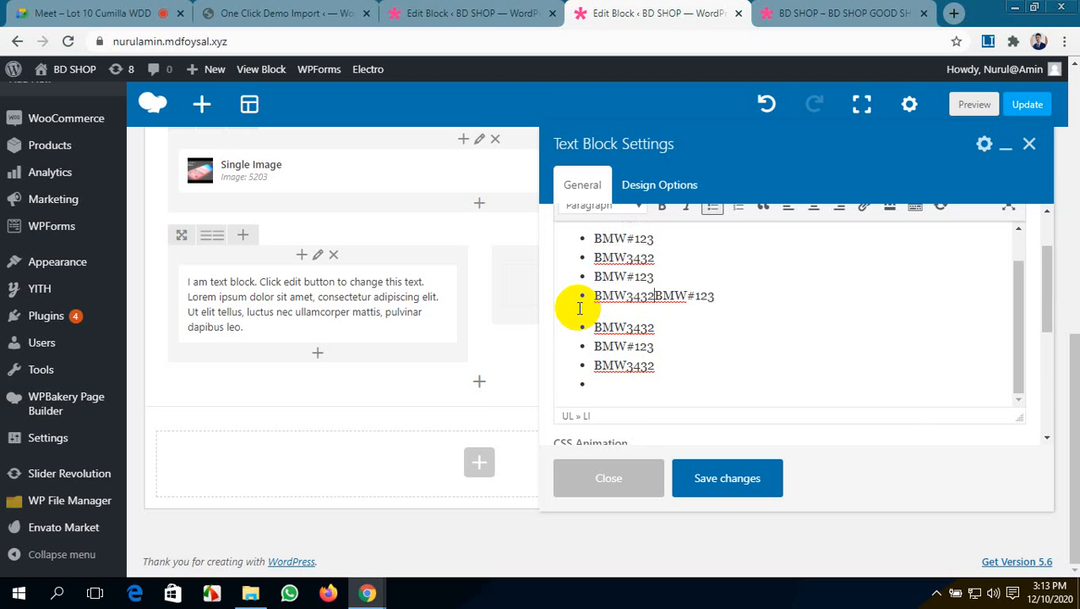
pyautogui.press('Return')
pyautogui.scroll(1, 631, 320)
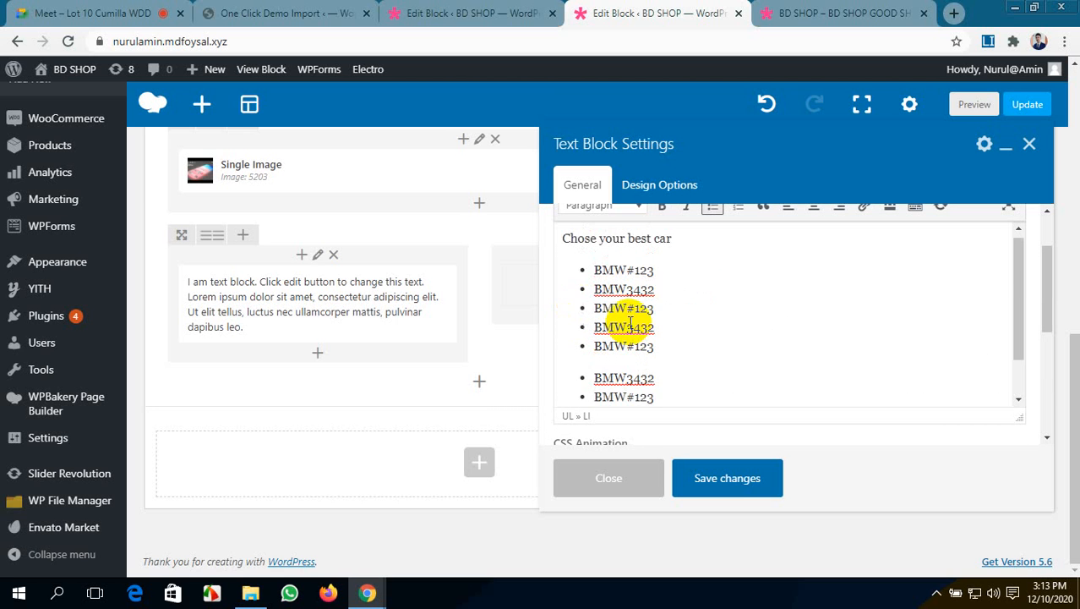
pyautogui.scroll(-1, 632, 323)
pyautogui.scroll(3, 630, 338)
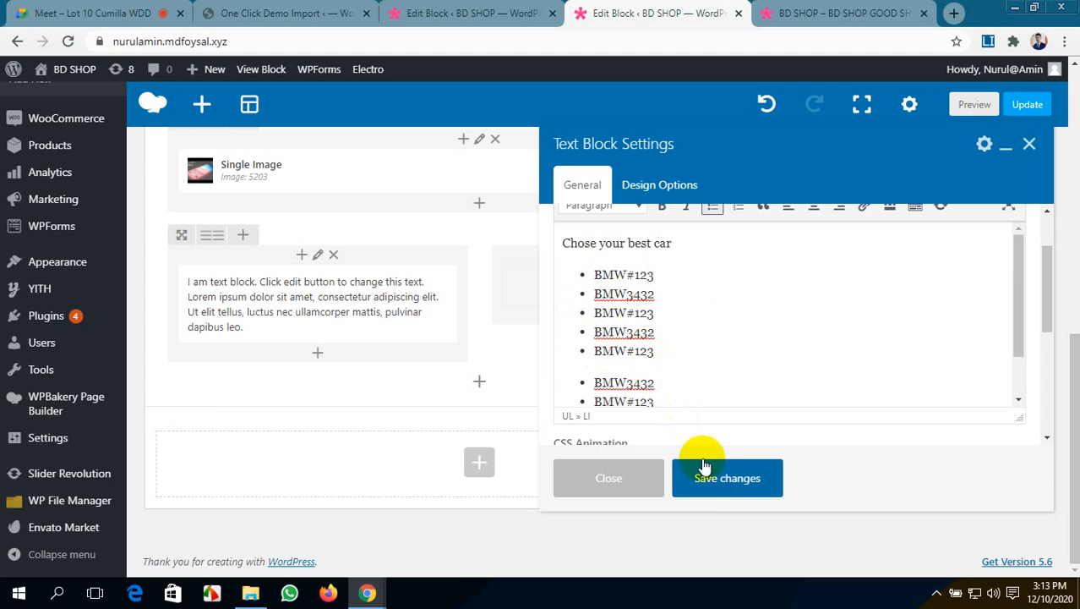
pyautogui.click(725, 480)
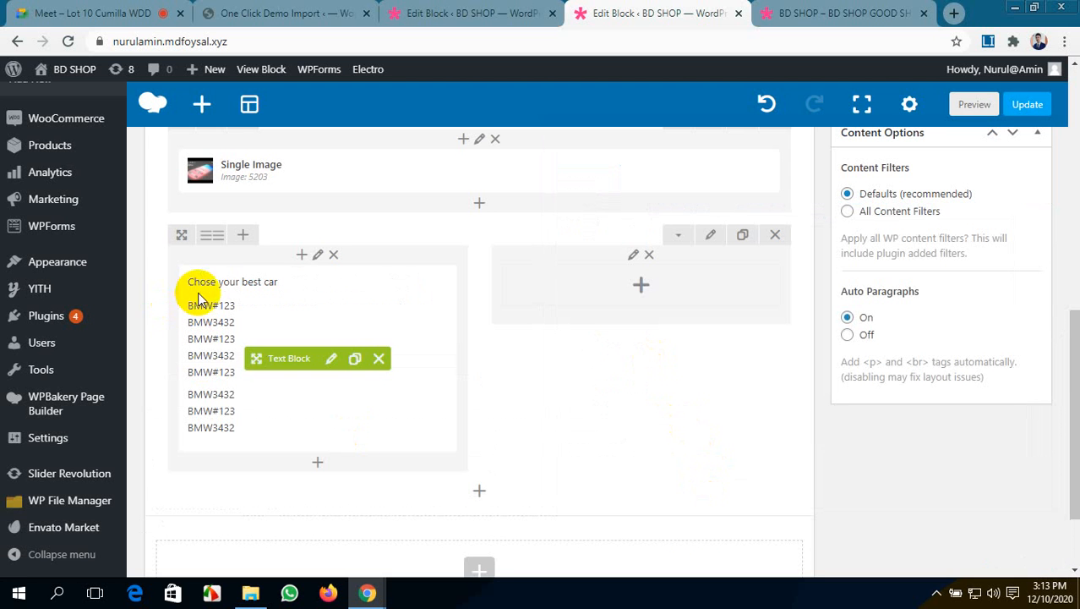
# - Add a Text Block to the second column, replace its placeholder text with "Buy Your Car" and start a bulleted list below it
pyautogui.click(637, 288)
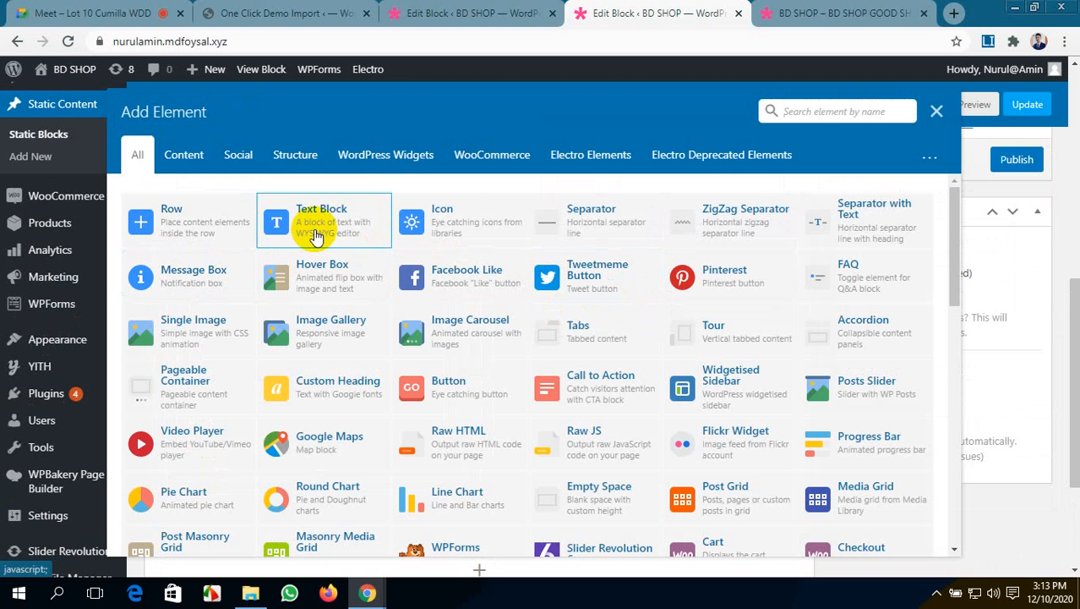
pyautogui.click(315, 234)
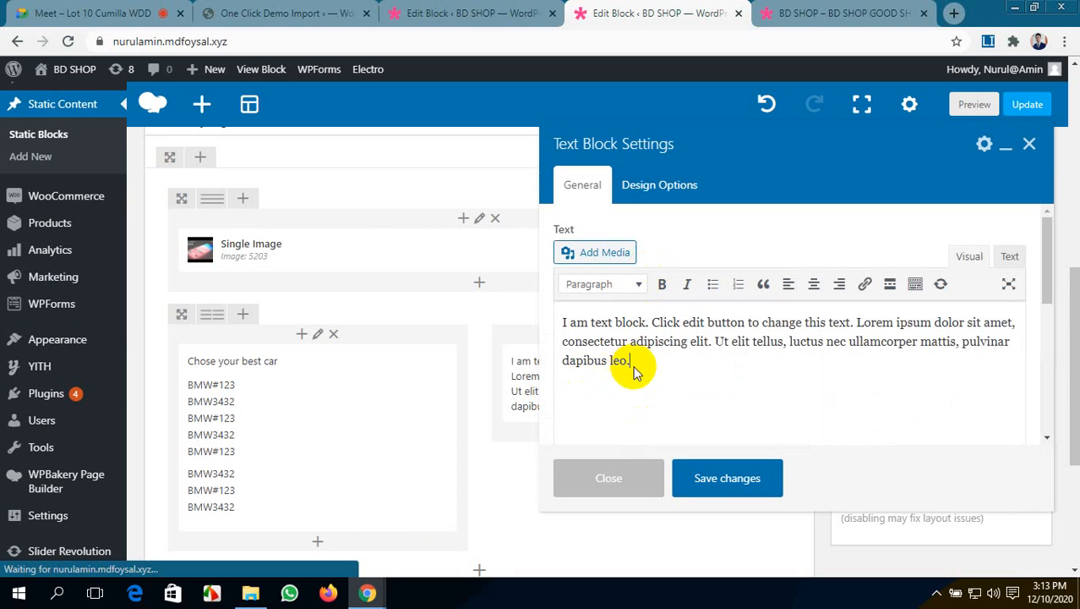
pyautogui.click(593, 350)
pyautogui.hotkey('ctrl', 'a')
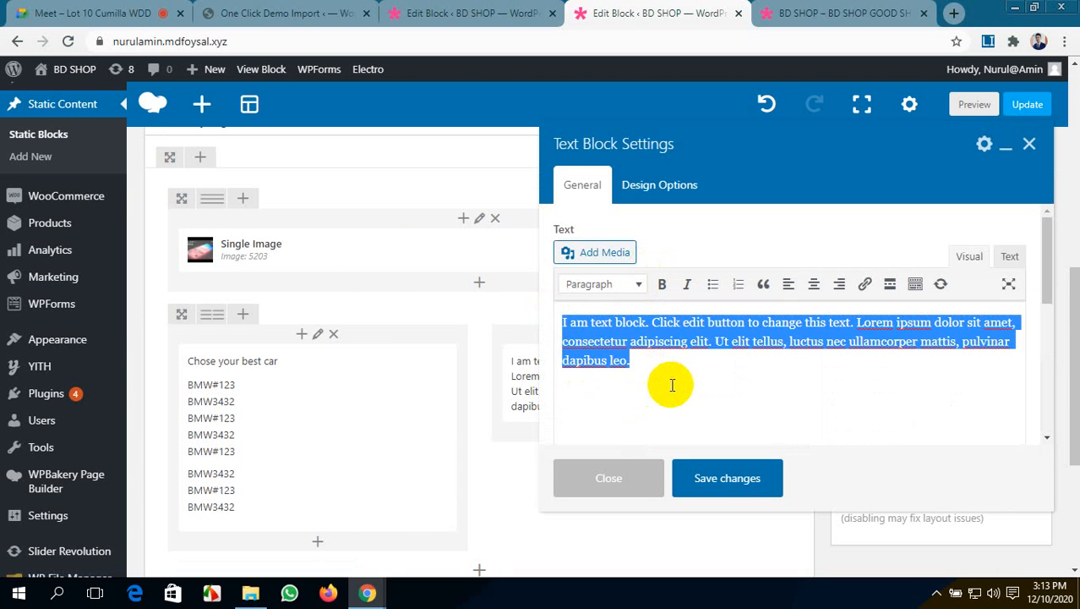
pyautogui.press('BackSpace')
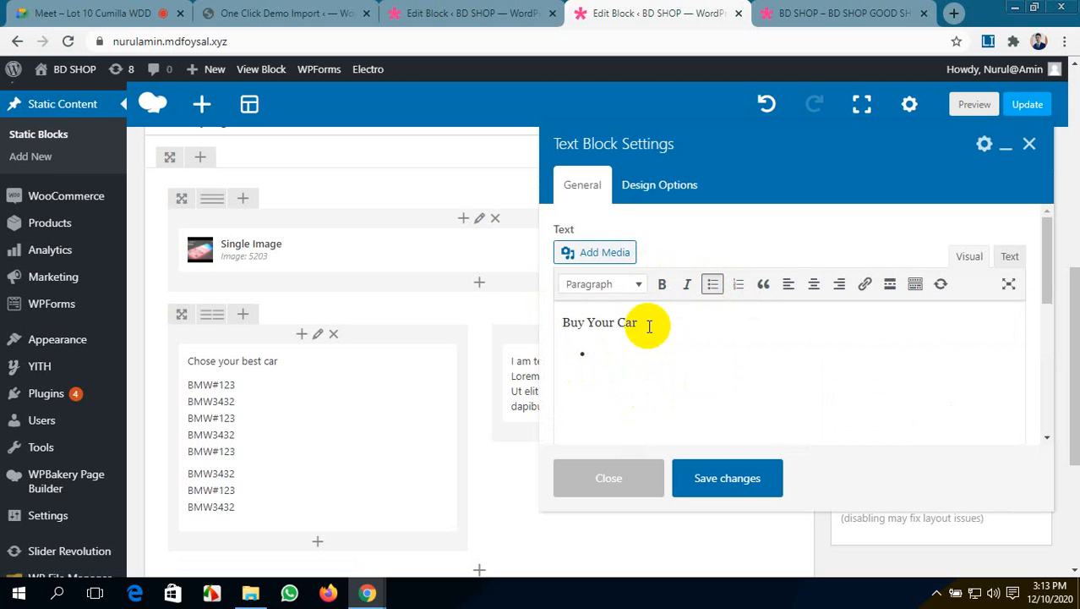
# - Copy the links from All Audio & Video through Accessories in the other static block's Audio & Video text block
pyautogui.click(425, 13)
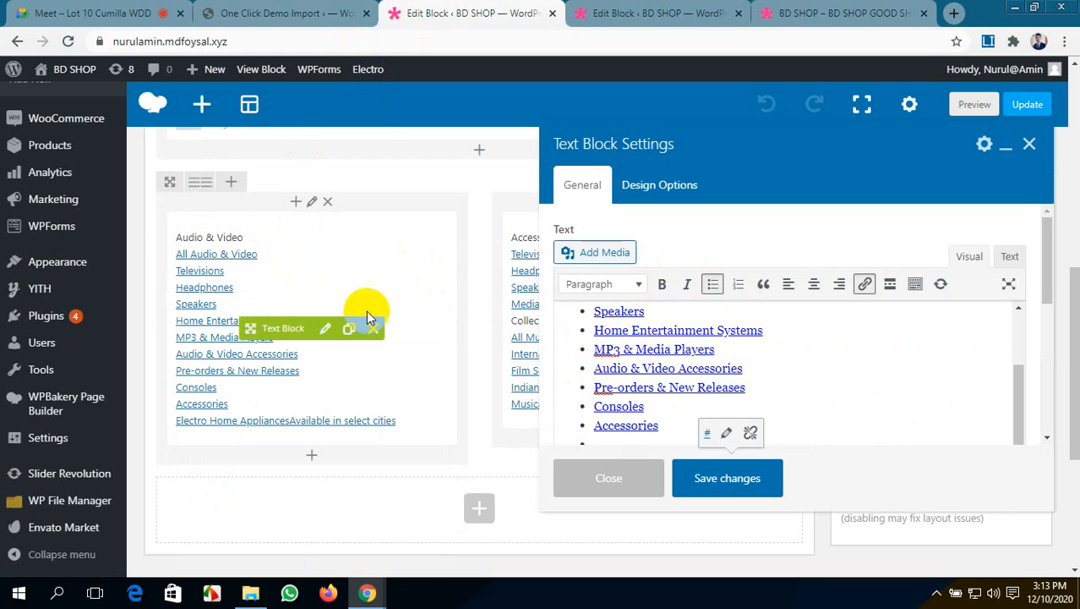
pyautogui.scroll(-5, 600, 362)
pyautogui.scroll(5, 629, 353)
pyautogui.scroll(2, 630, 353)
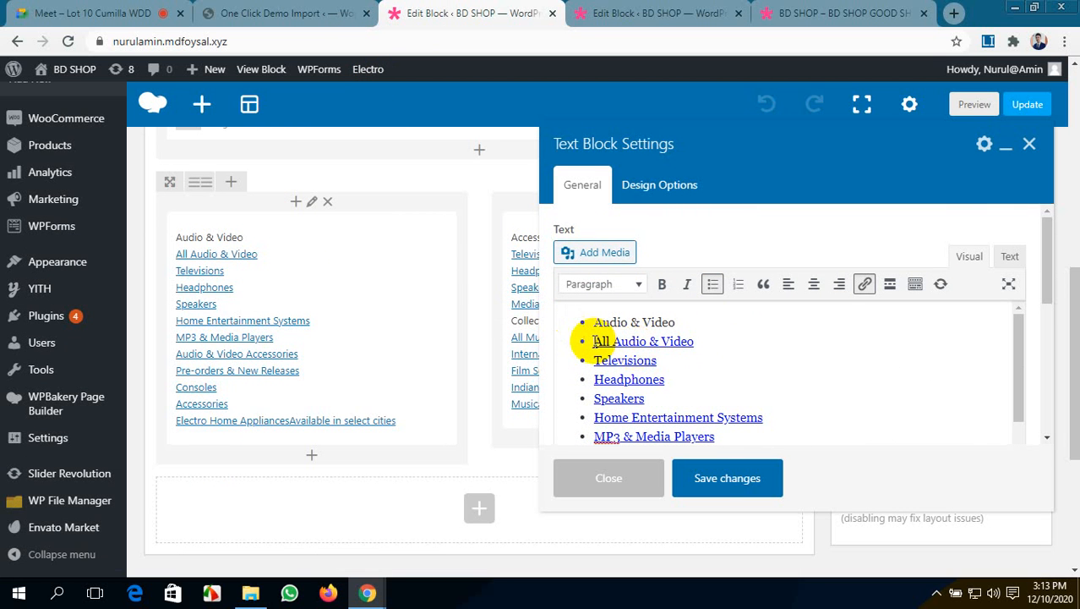
pyautogui.moveTo(595, 341); pyautogui.dragTo(675, 428)
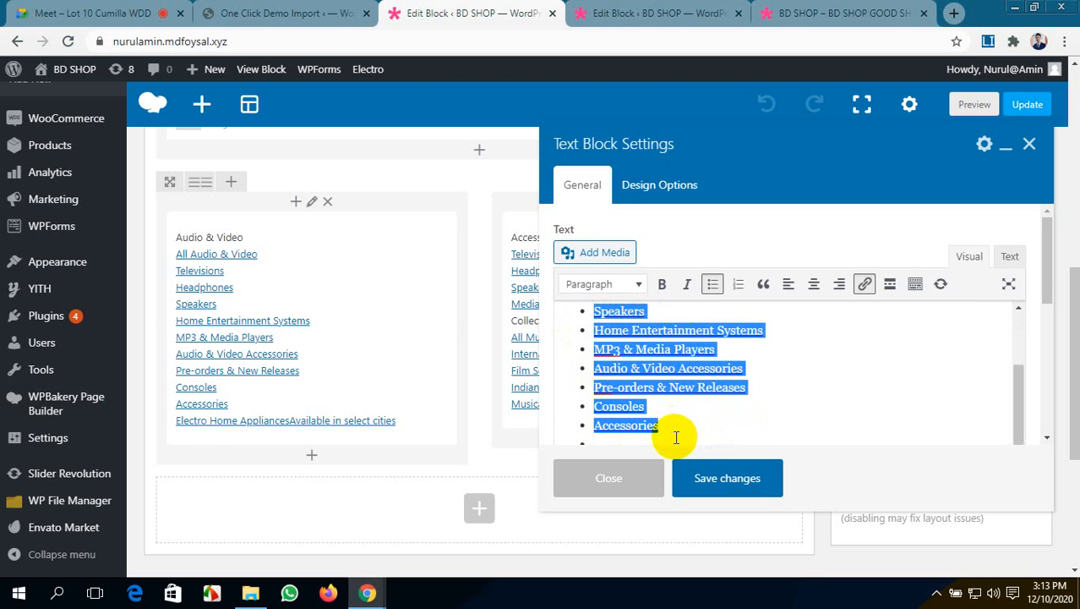
# - Paste the copied links under "Buy Your Car" in the BMW Car block, save the text block and publish the static block
pyautogui.click(613, 13)
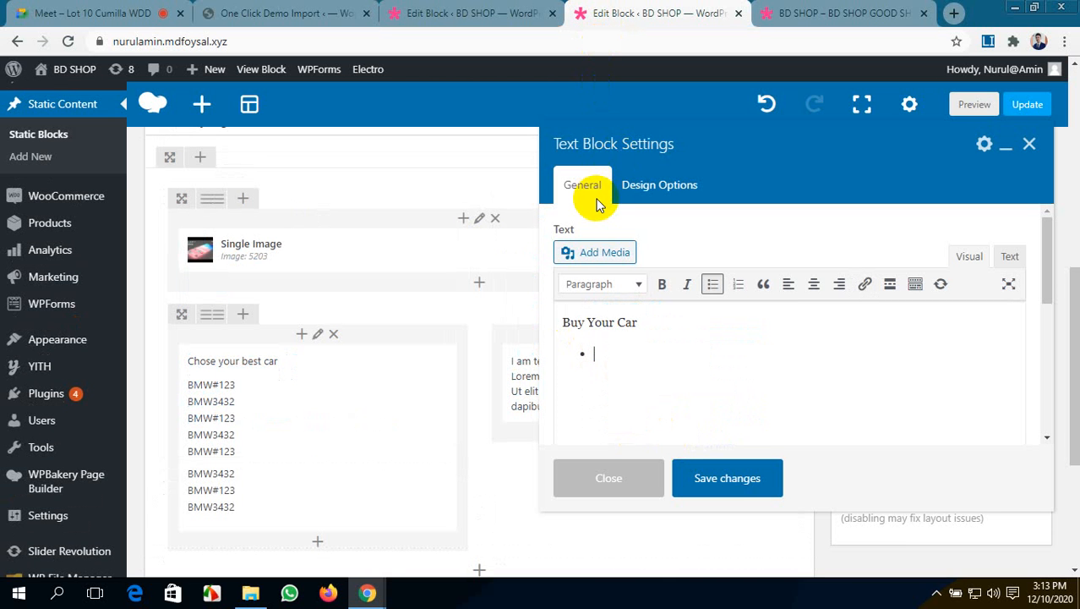
pyautogui.hotkey('ctrl', 'v')
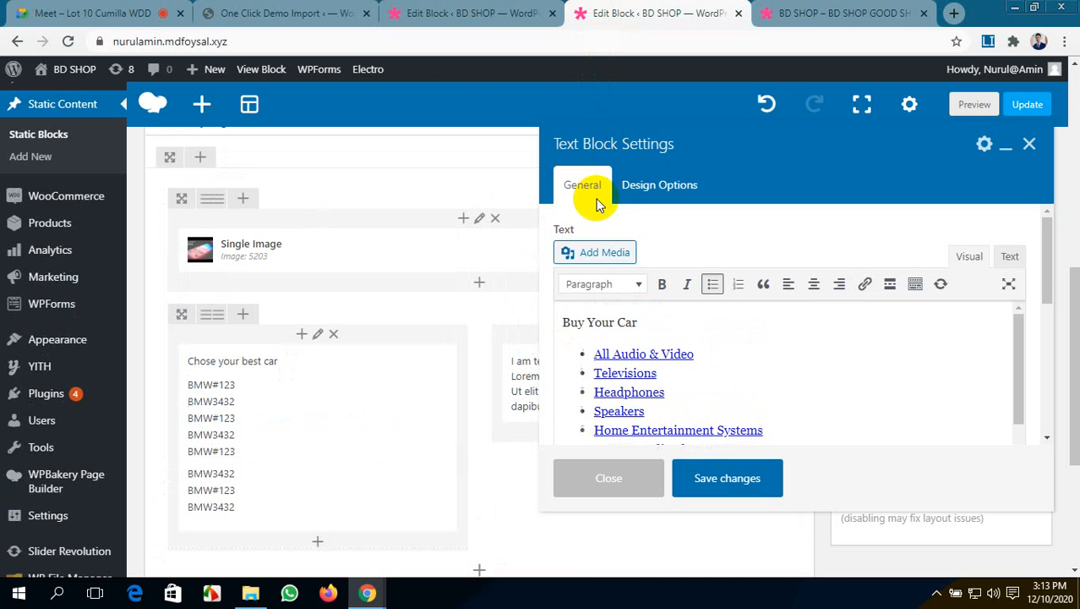
pyautogui.click(726, 478)
pyautogui.scroll(-5, 422, 378)
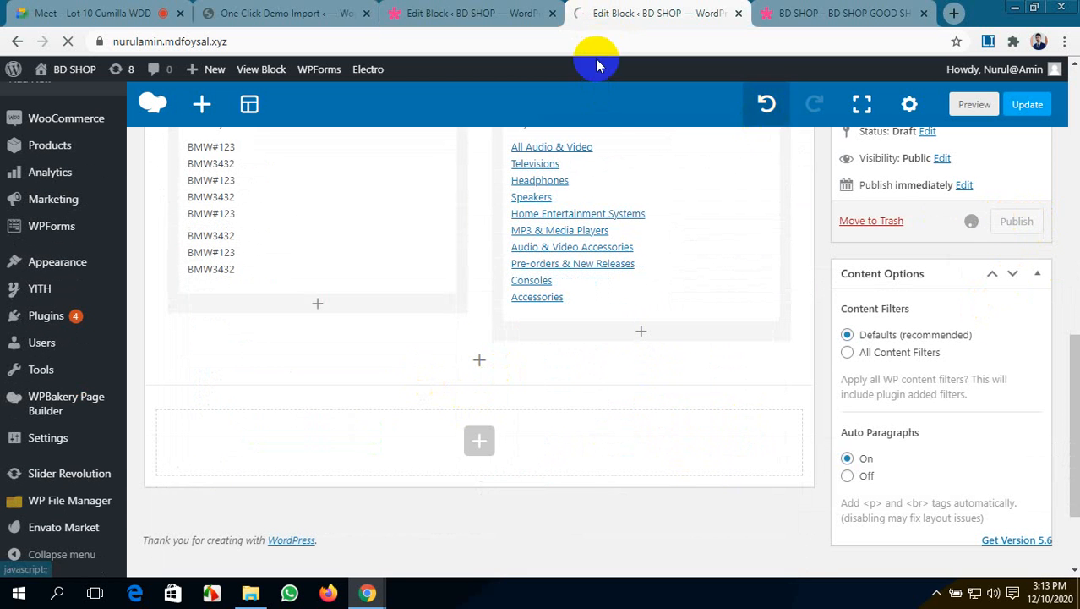
# - Close the text block settings in the TV & Audio Megamenu Item block and examine its image row and two link columns
pyautogui.click(474, 13)
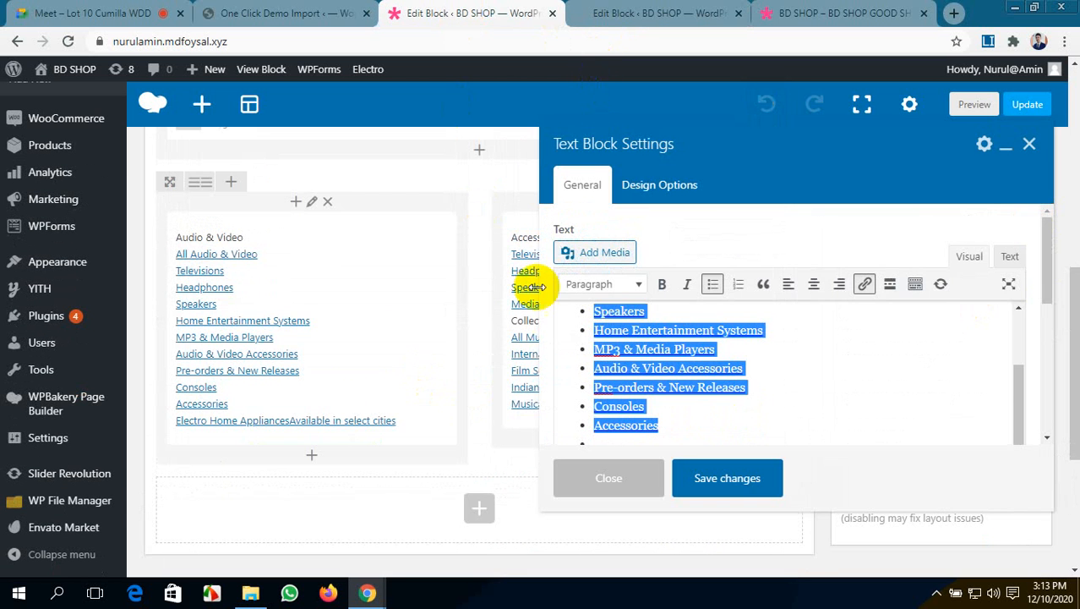
pyautogui.click(1029, 146)
pyautogui.scroll(2, 355, 397)
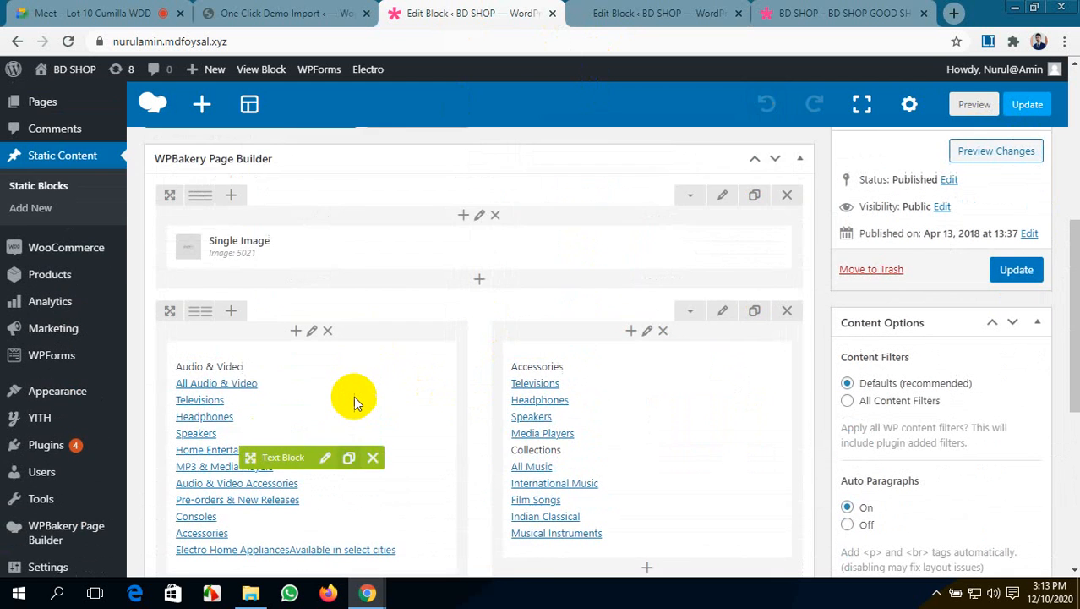
pyautogui.scroll(2, 353, 395)
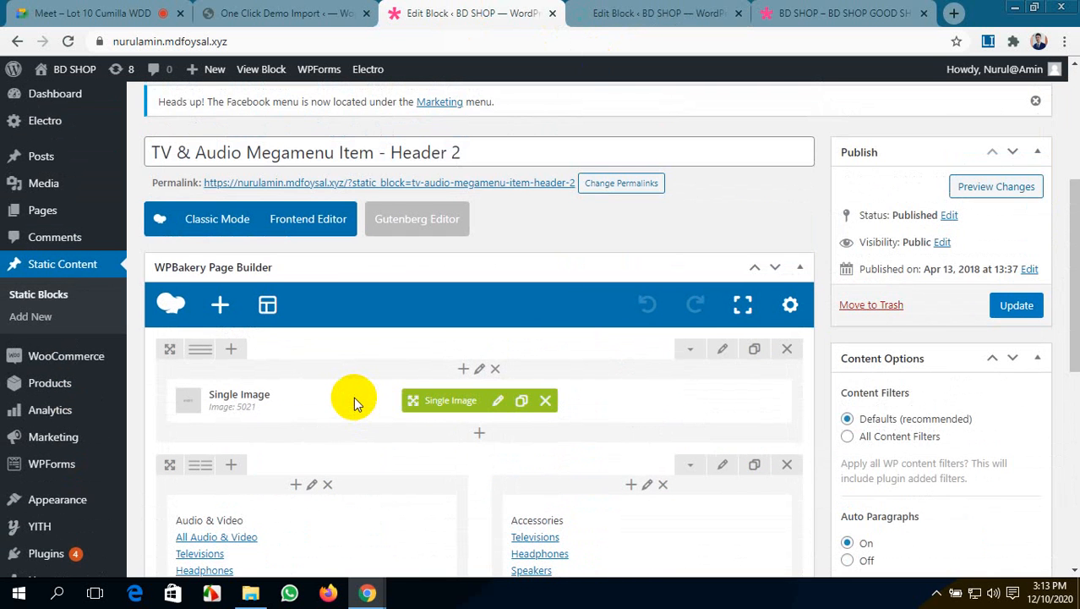
pyautogui.scroll(-1, 353, 397)
pyautogui.scroll(1, 355, 393)
pyautogui.scroll(-7, 354, 390)
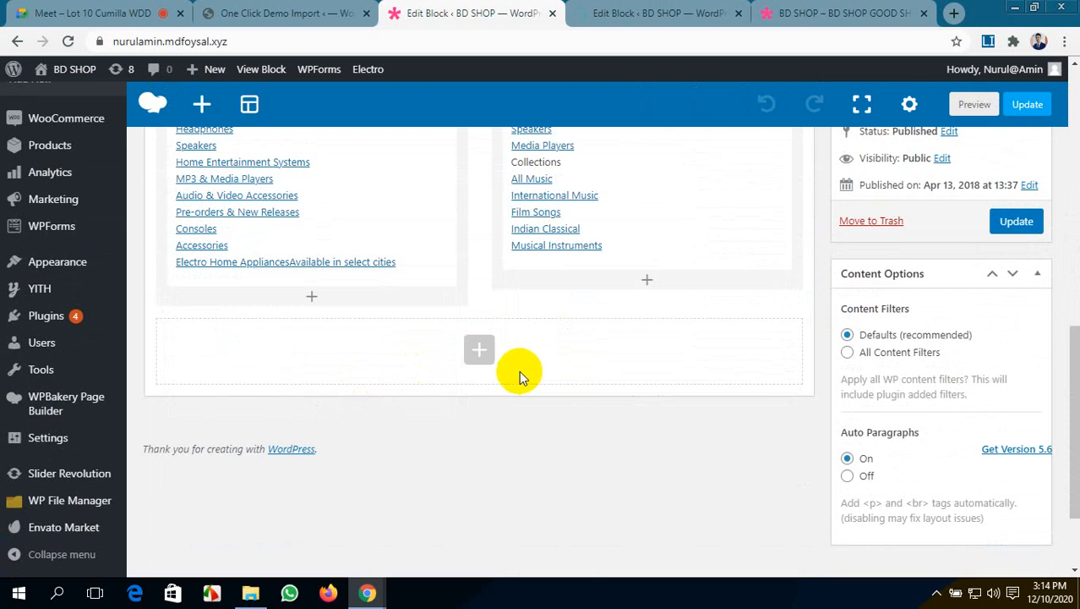
# - Review the image row and both text columns of the published BMW Car static block
pyautogui.click(685, 10)
pyautogui.scroll(-4, 586, 325)
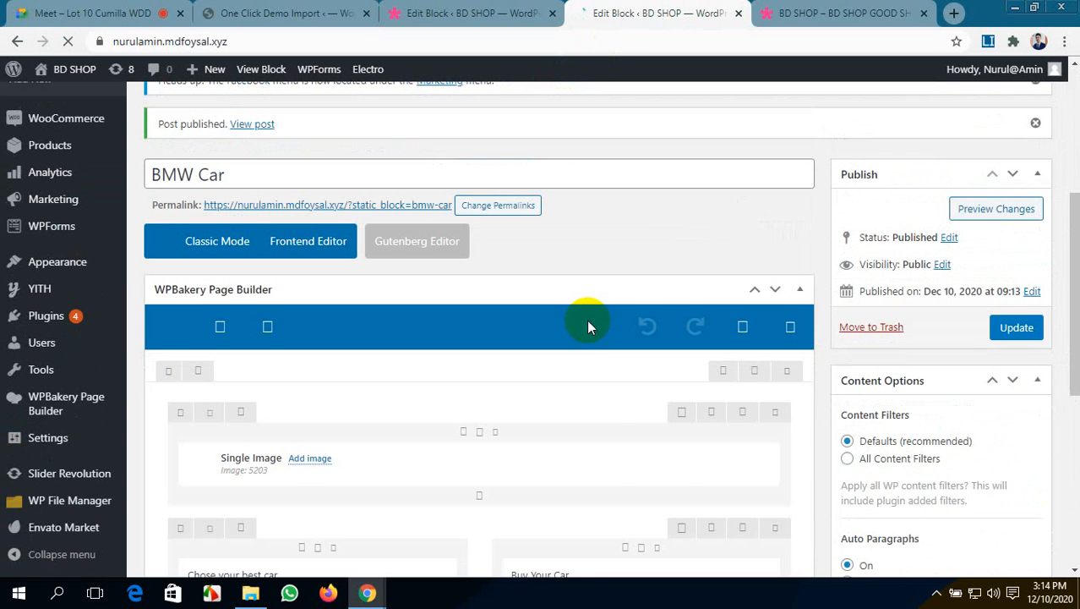
pyautogui.scroll(-3, 590, 326)
pyautogui.scroll(3, 589, 326)
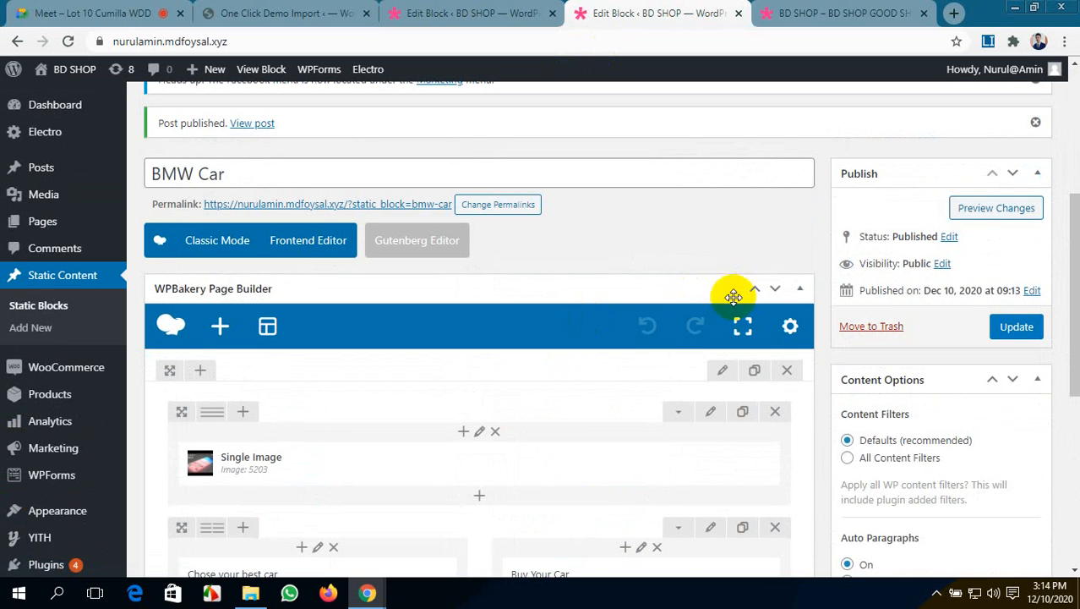
pyautogui.scroll(-1, 732, 292)
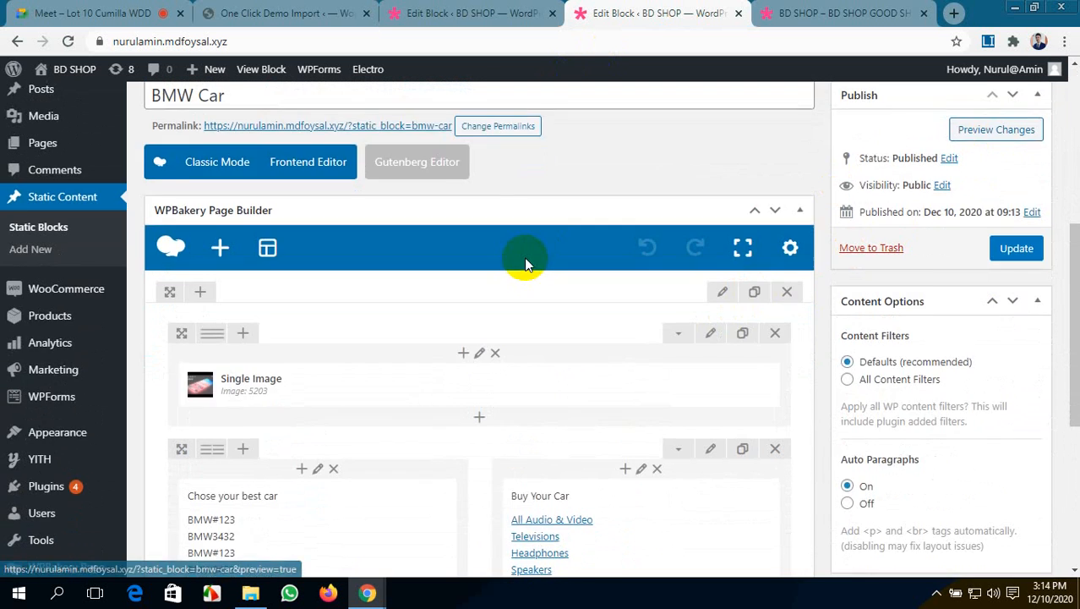
pyautogui.scroll(1, 525, 262)
pyautogui.scroll(1, 525, 262)
pyautogui.scroll(-6, 525, 262)
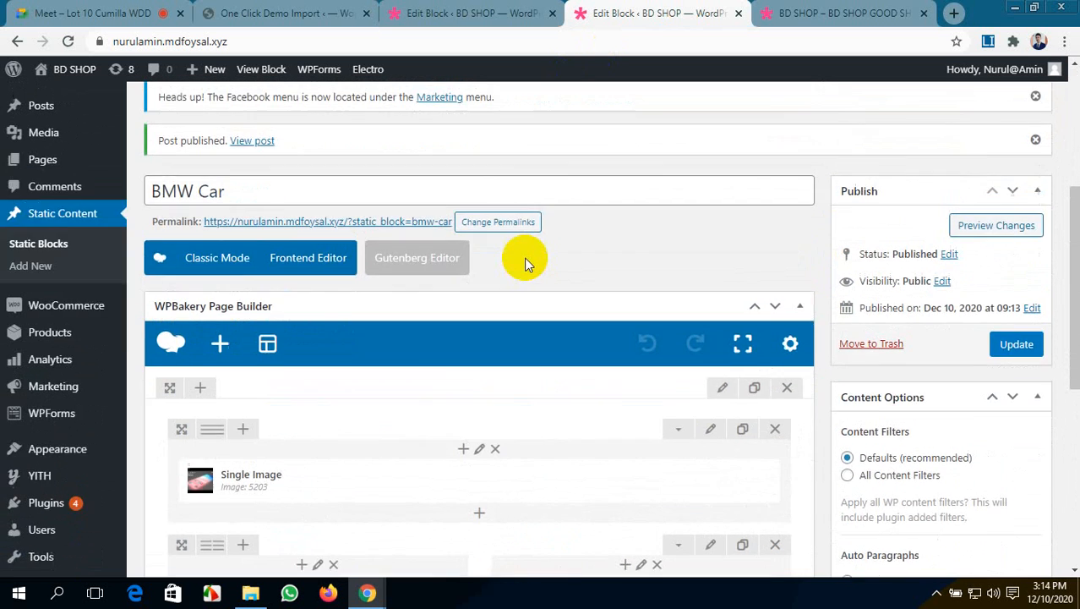
pyautogui.scroll(3, 525, 262)
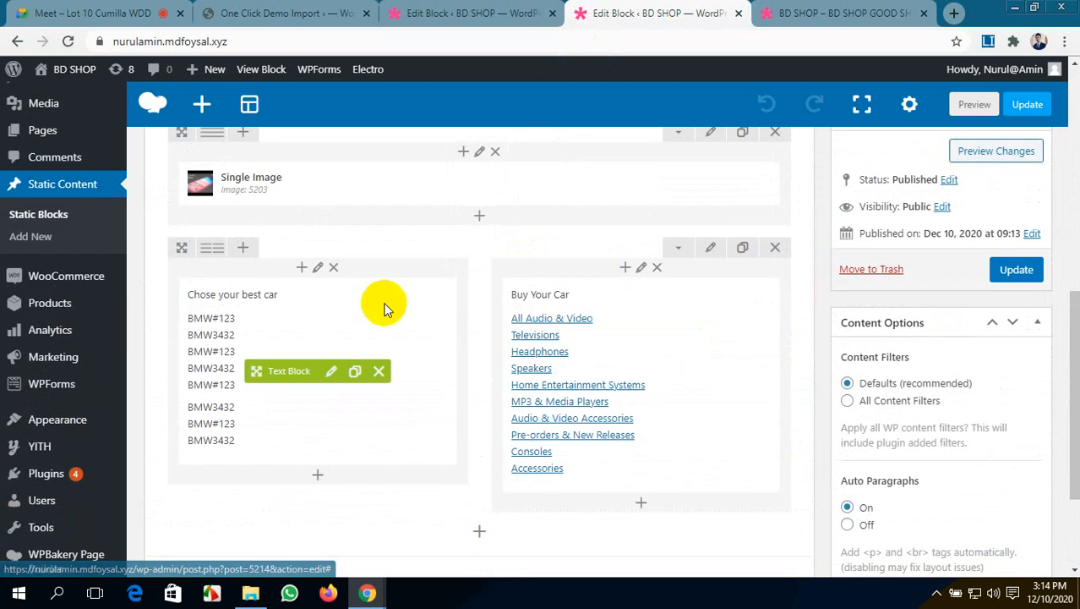
pyautogui.click(786, 13)
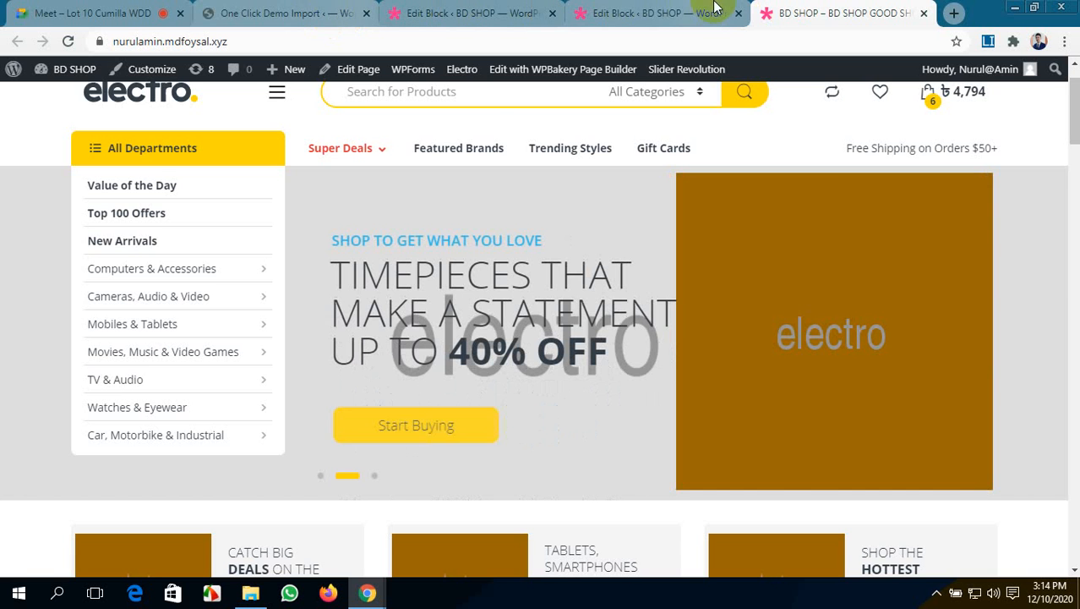
pyautogui.click(689, 8)
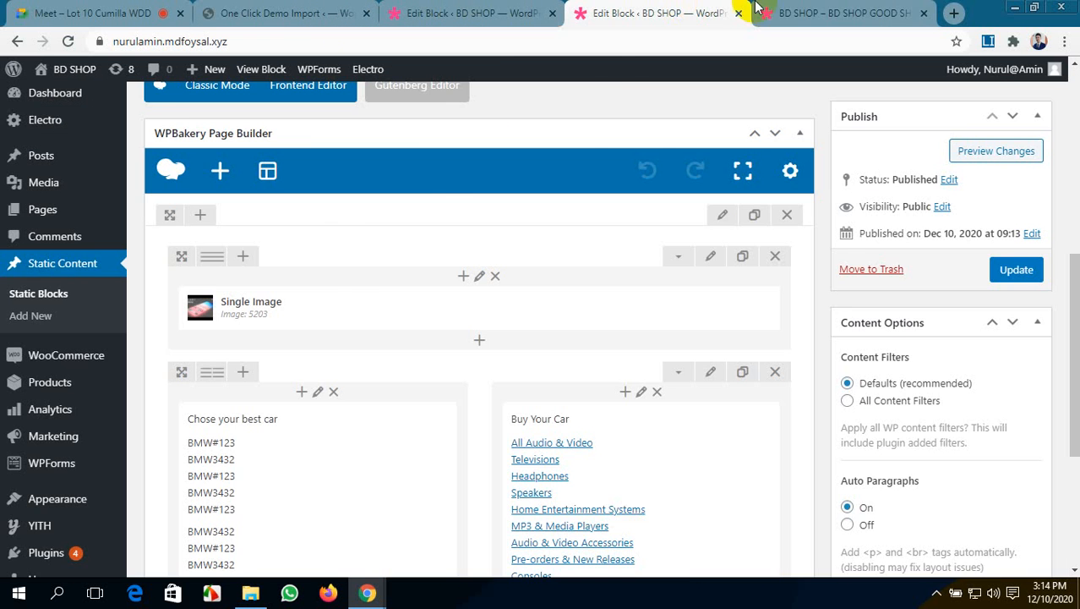
pyautogui.click(803, 12)
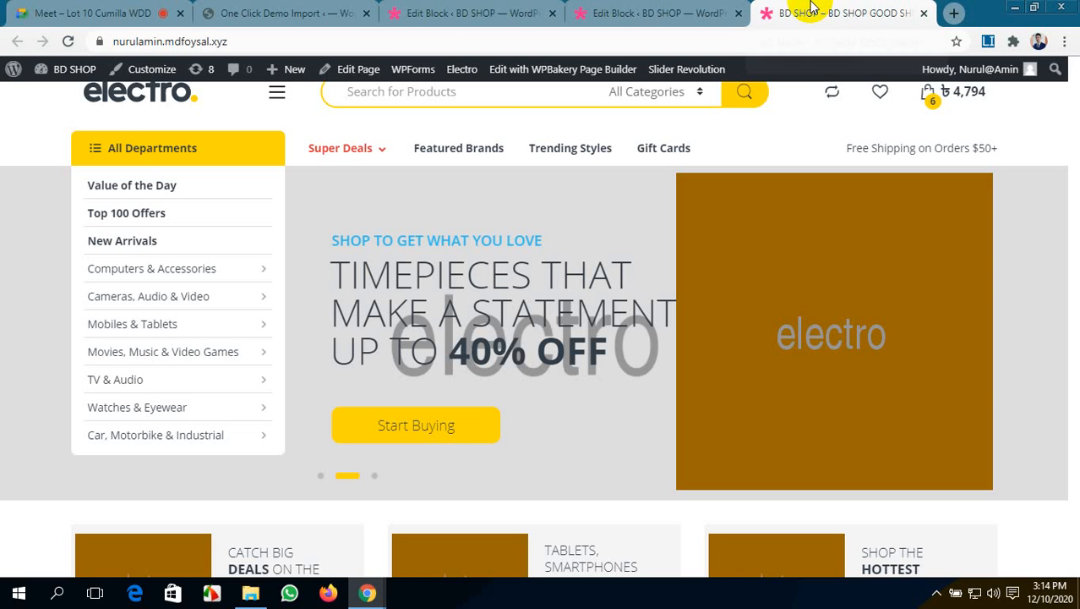
pyautogui.click(635, 8)
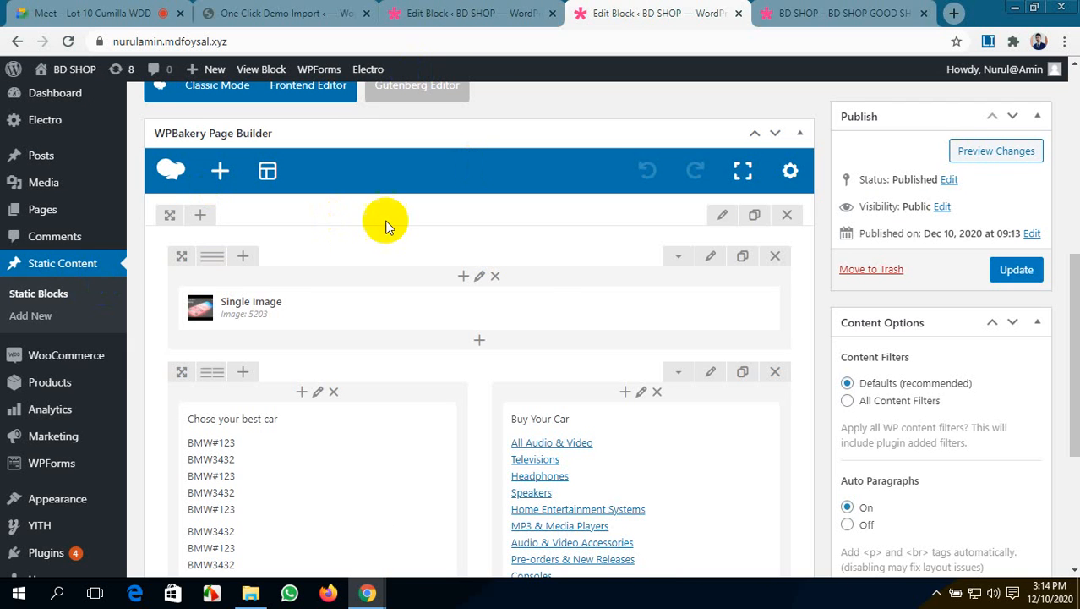
pyautogui.click(810, 10)
pyautogui.scroll(1, 508, 281)
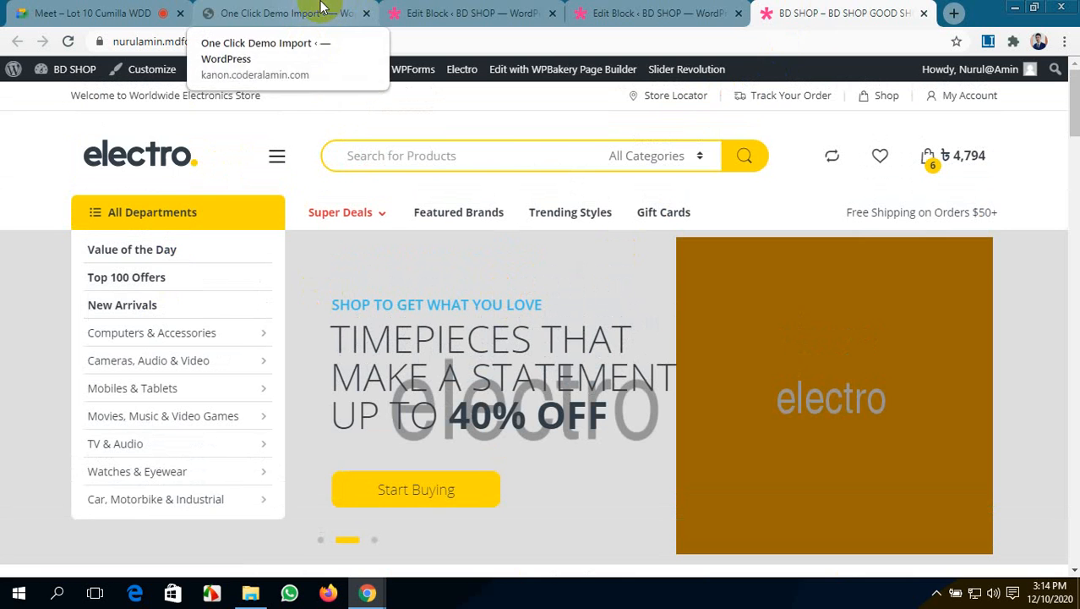
pyautogui.click(435, 13)
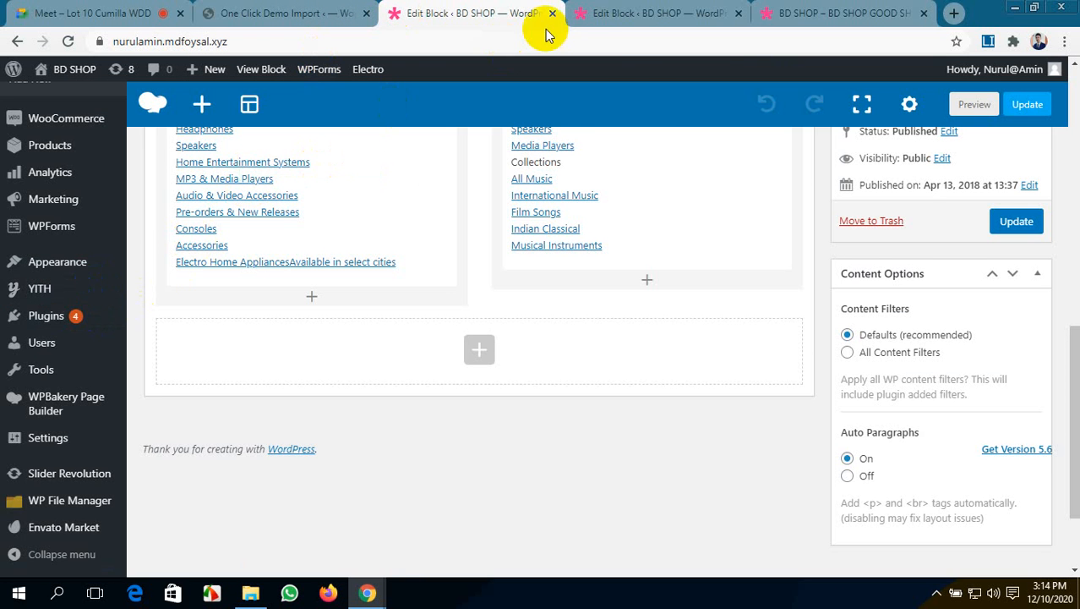
# - Open the BD SHOP dashboard from the storefront in a new browser tab and place that tab between the two block editors
pyautogui.click(810, 12)
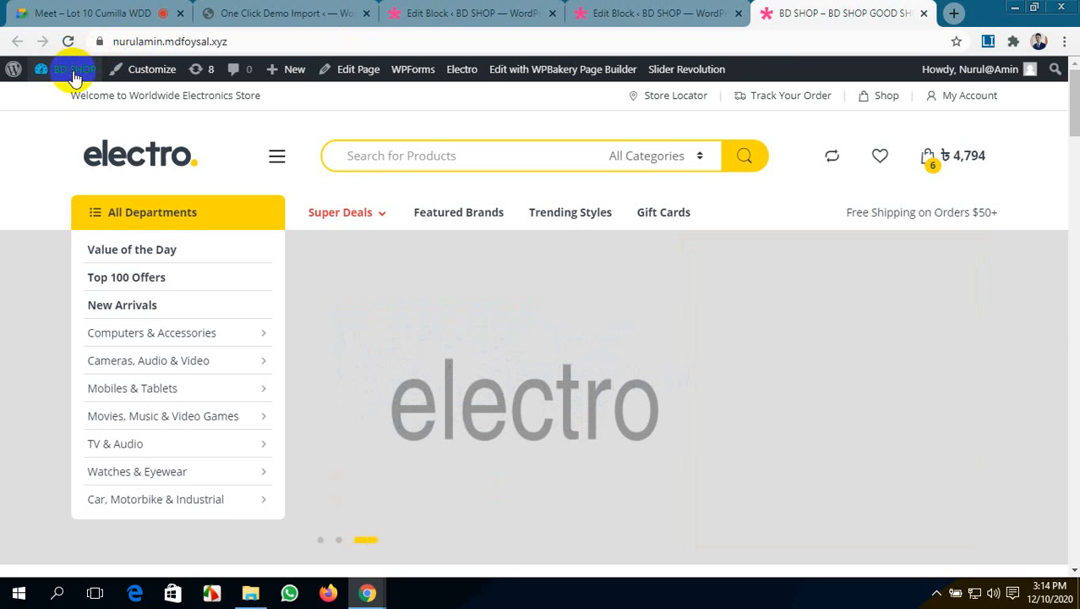
pyautogui.moveTo(68, 70)
pyautogui.click(66, 100)
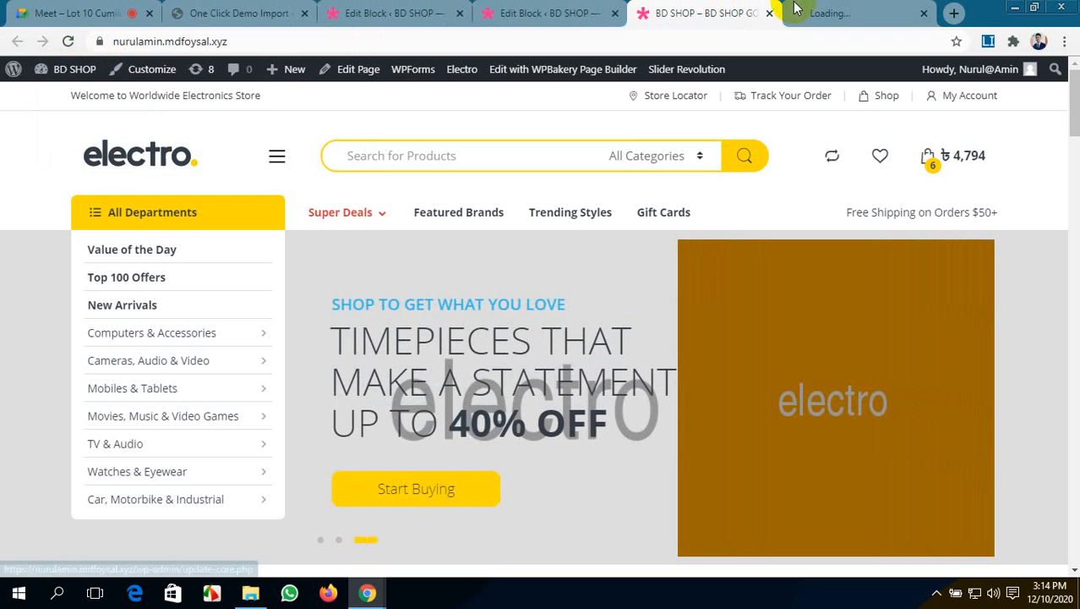
pyautogui.click(791, 10)
pyautogui.moveTo(770, 7); pyautogui.dragTo(522, 6)
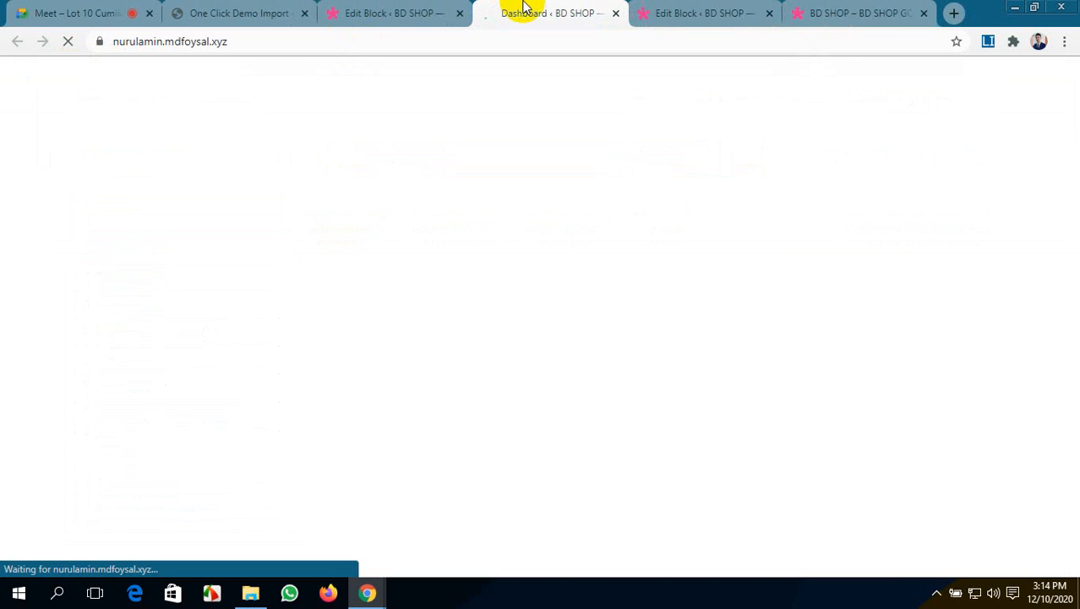
pyautogui.click(251, 10)
pyautogui.scroll(3, 334, 354)
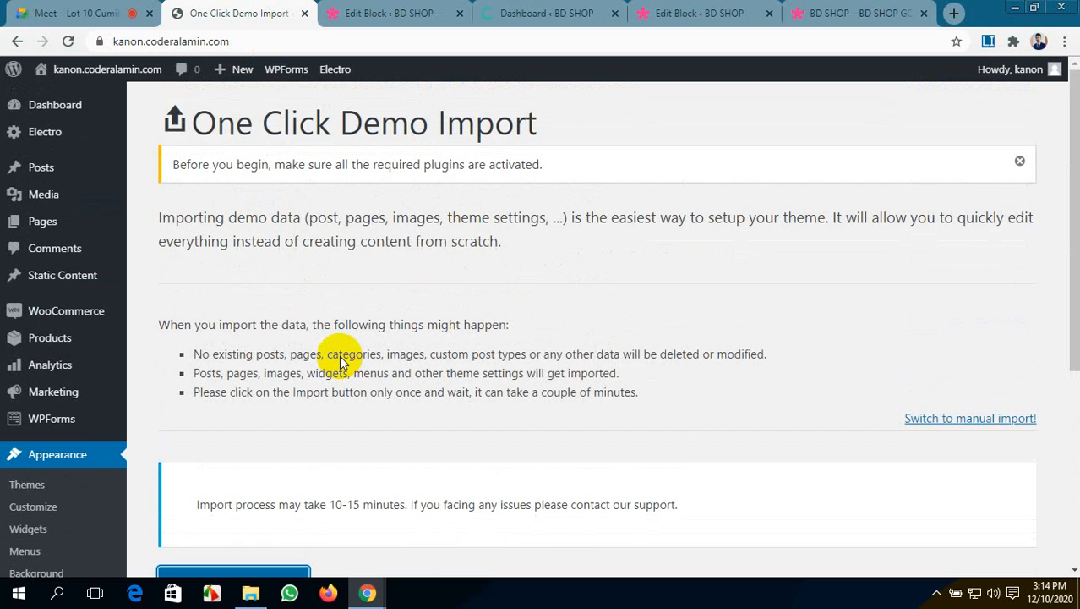
pyautogui.click(76, 110)
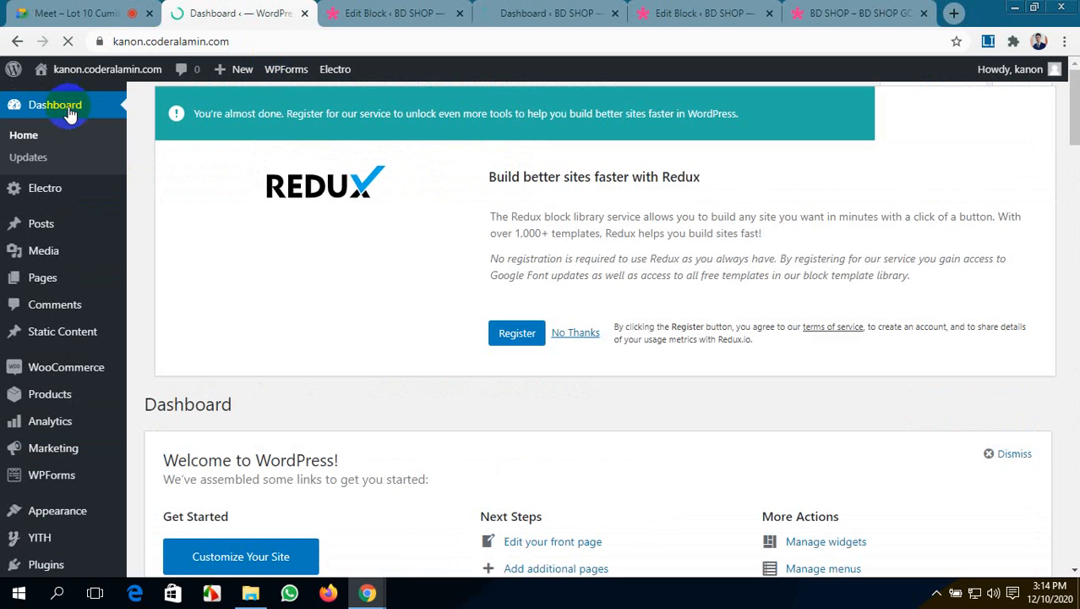
pyautogui.click(77, 74)
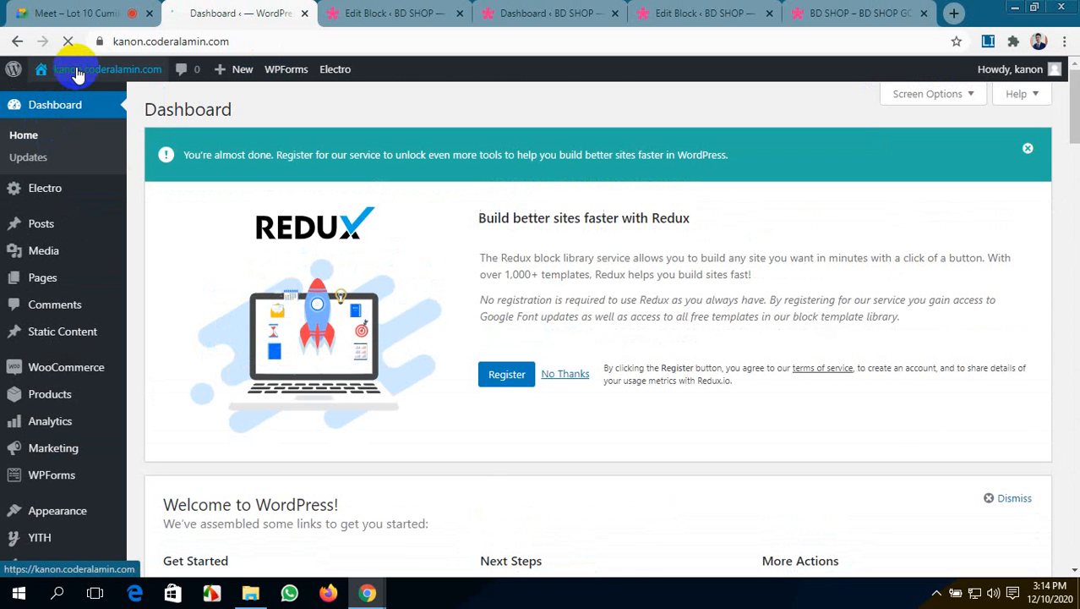
pyautogui.moveTo(77, 74)
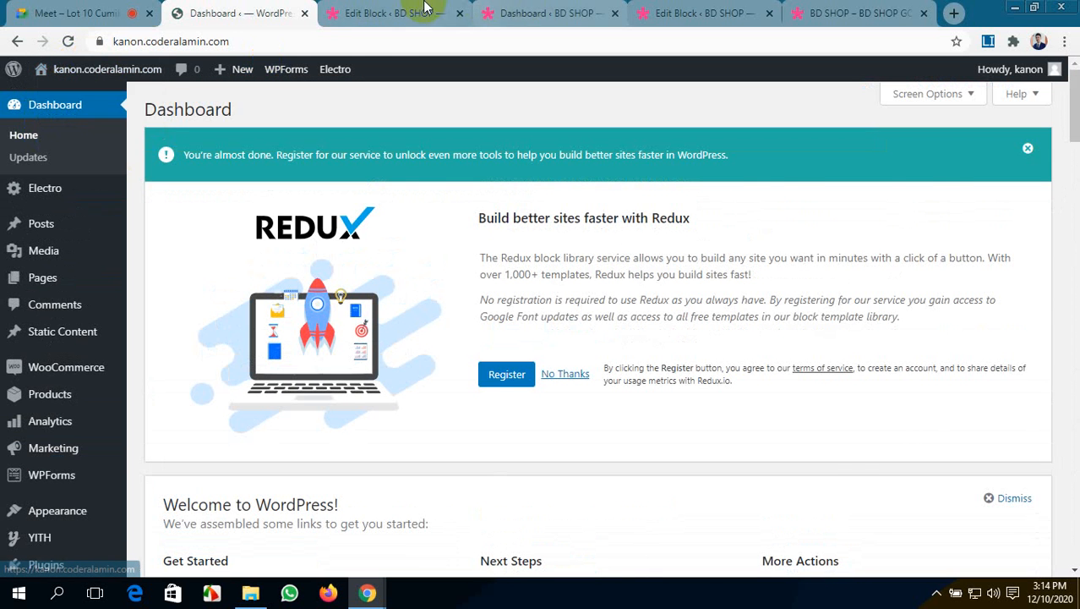
pyautogui.click(372, 9)
# - Open the Menus page from the BD SHOP dashboard
pyautogui.click(499, 8)
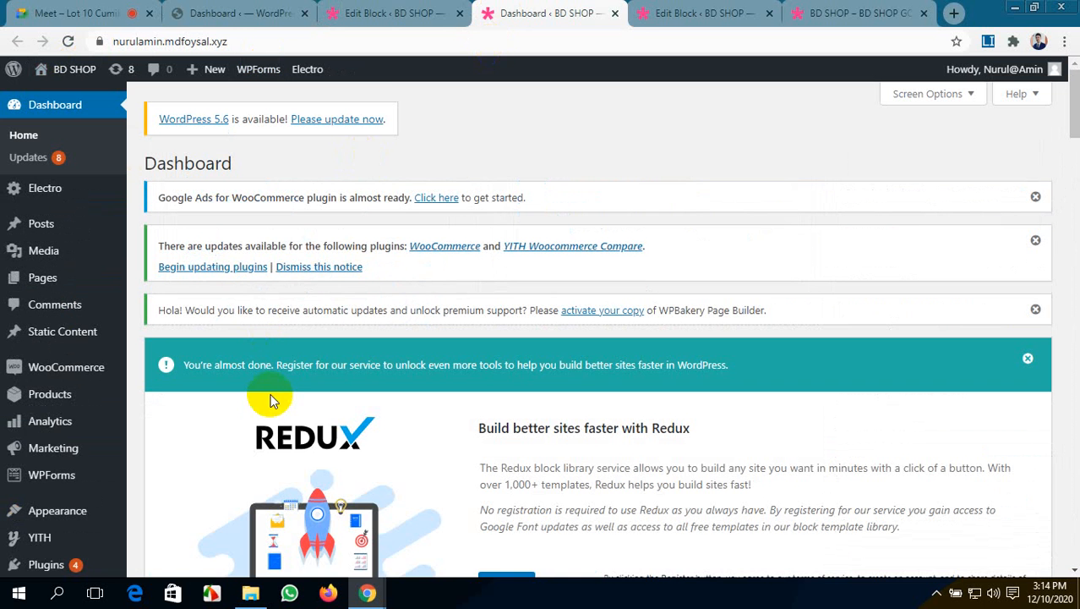
pyautogui.scroll(-1, 231, 396)
pyautogui.moveTo(84, 332)
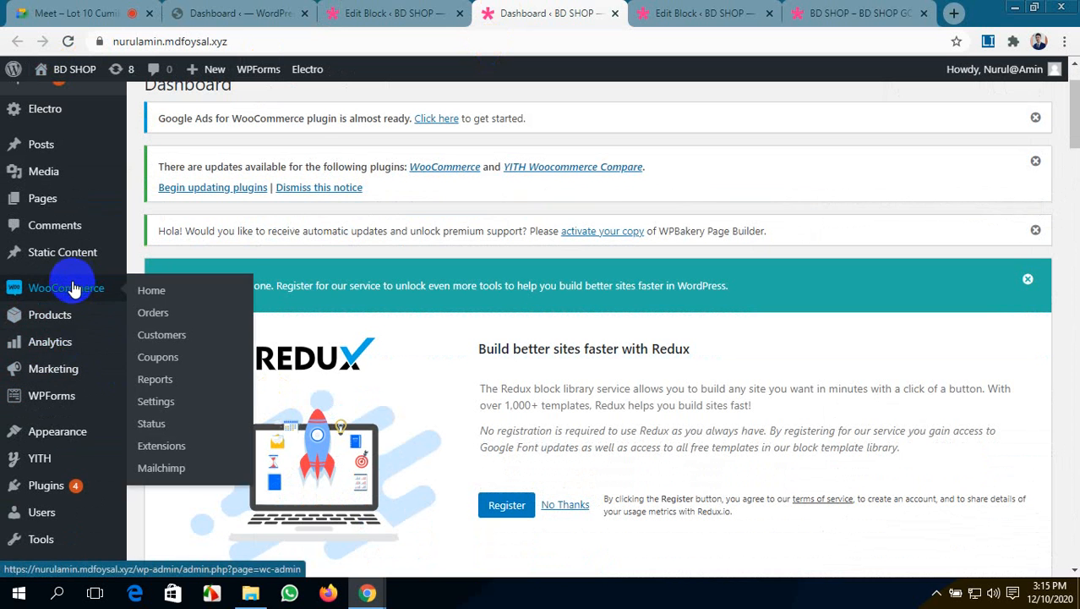
pyautogui.moveTo(58, 439)
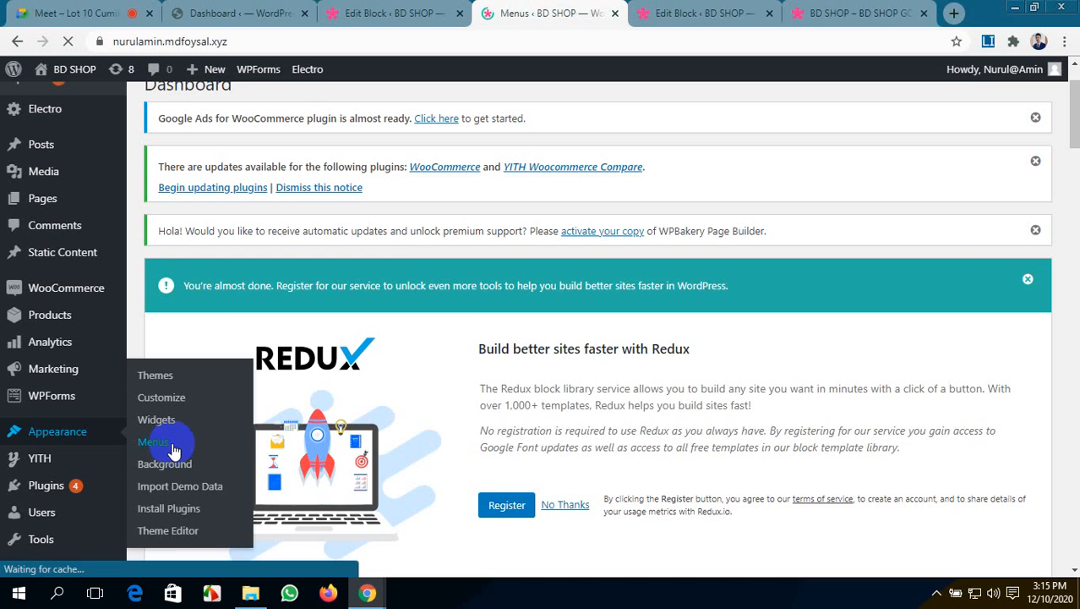
# - Review the All Departments Menu structure, comparing it with the storefront's department list and the BMW Car block
pyautogui.scroll(-5, 429, 466)
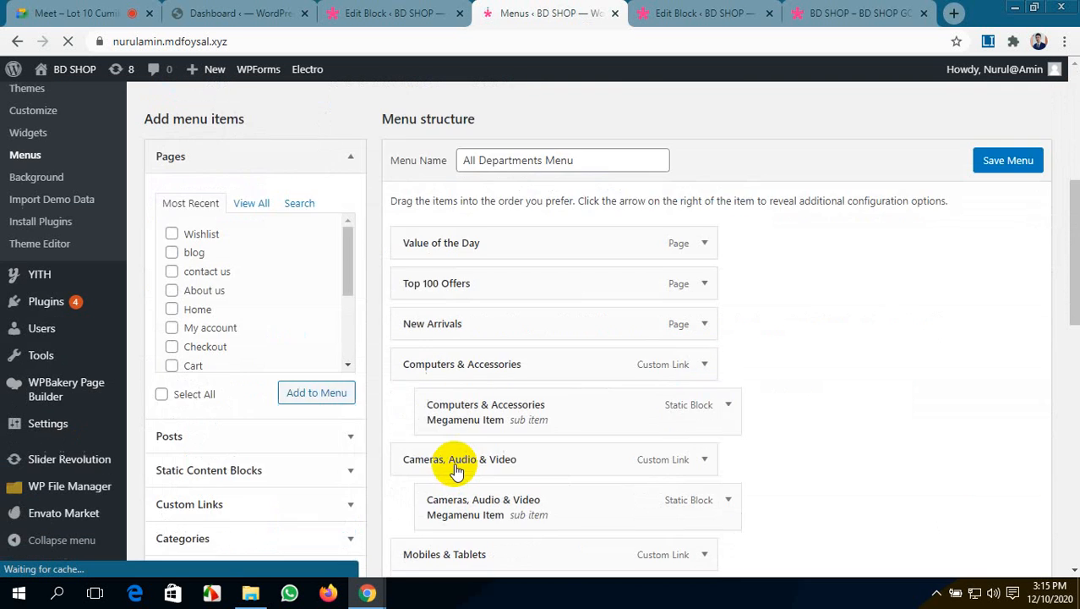
pyautogui.scroll(-12, 455, 470)
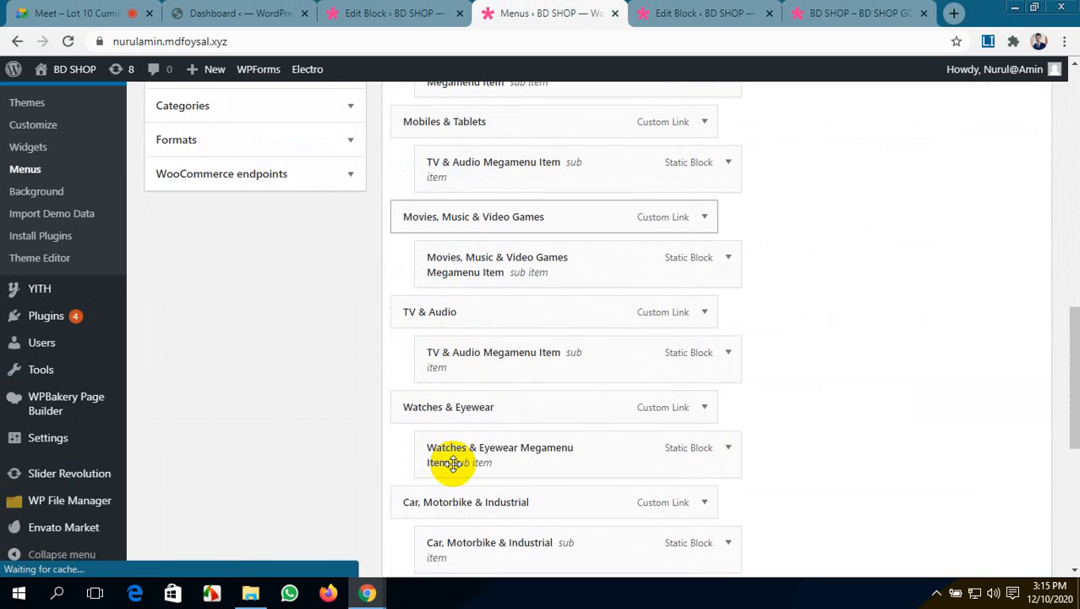
pyautogui.scroll(4, 453, 463)
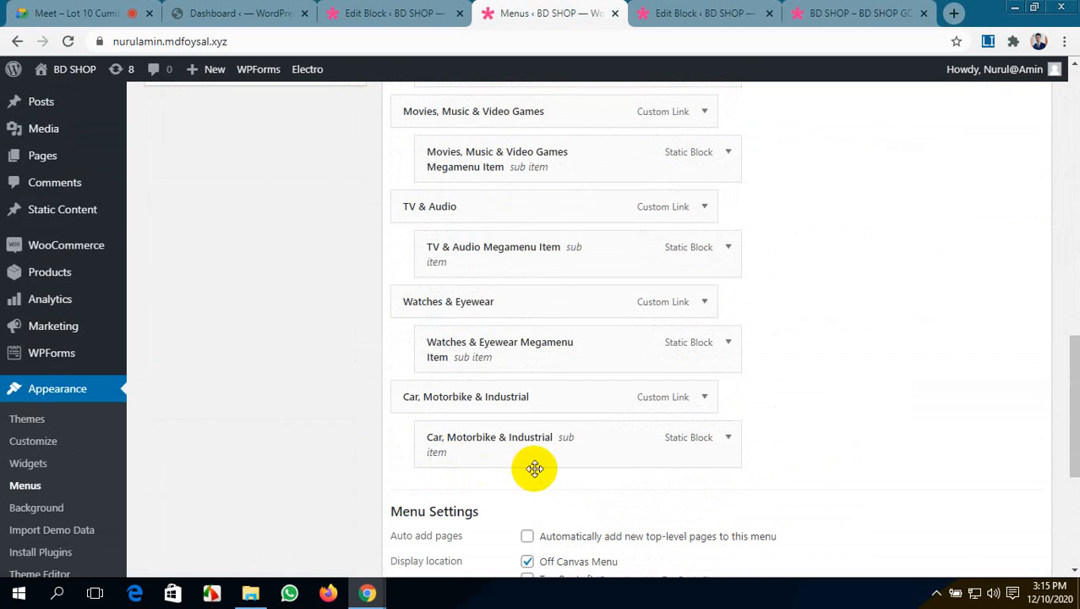
pyautogui.click(913, 10)
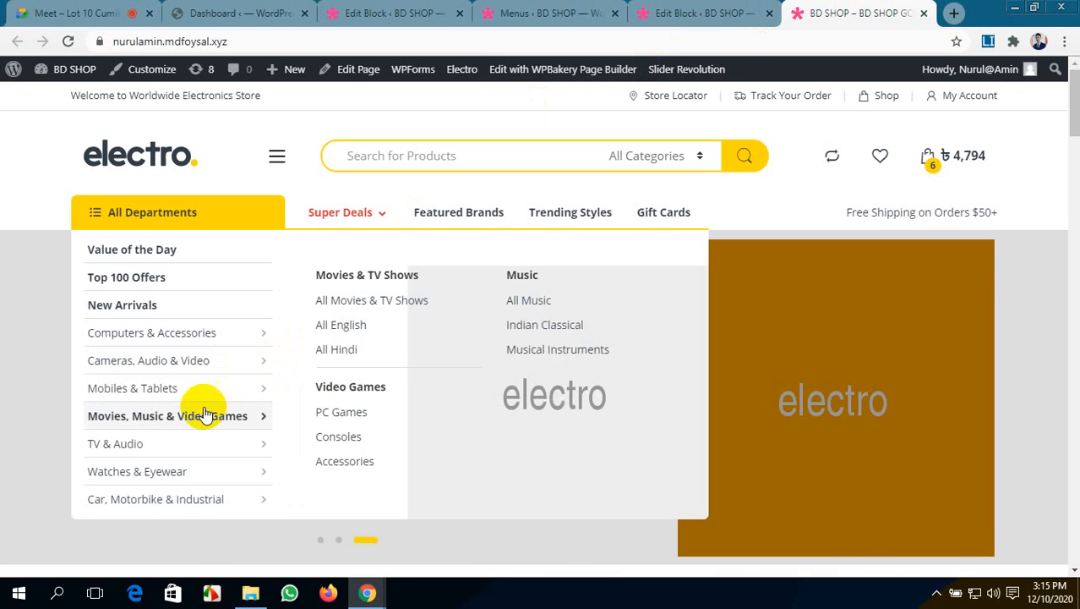
pyautogui.click(689, 10)
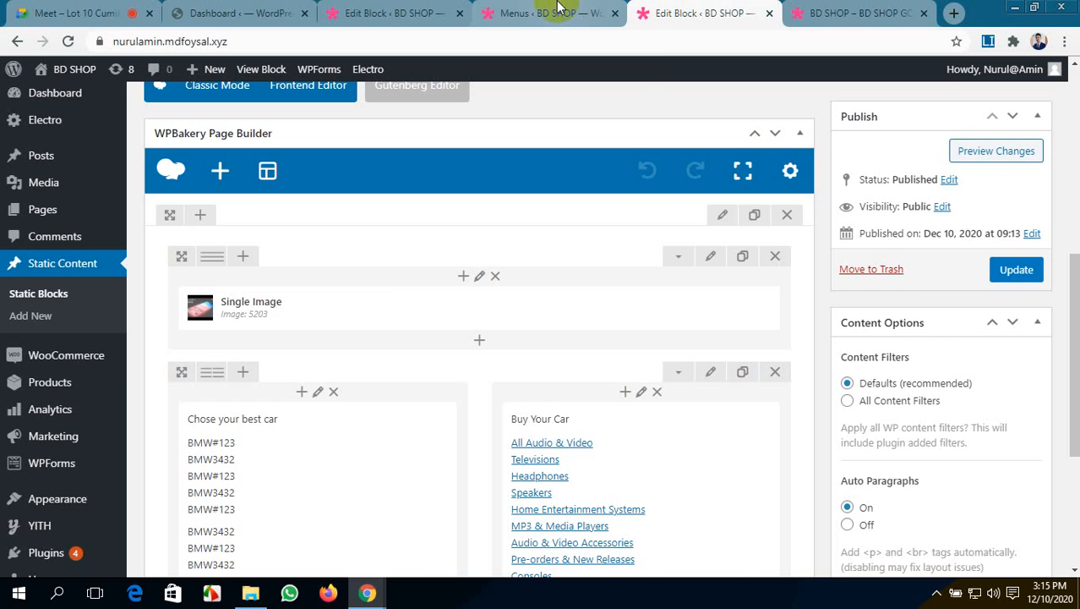
# - Return to the Menus page and expand the Static Content Blocks available for adding to the menu
pyautogui.click(558, 10)
pyautogui.scroll(4, 214, 244)
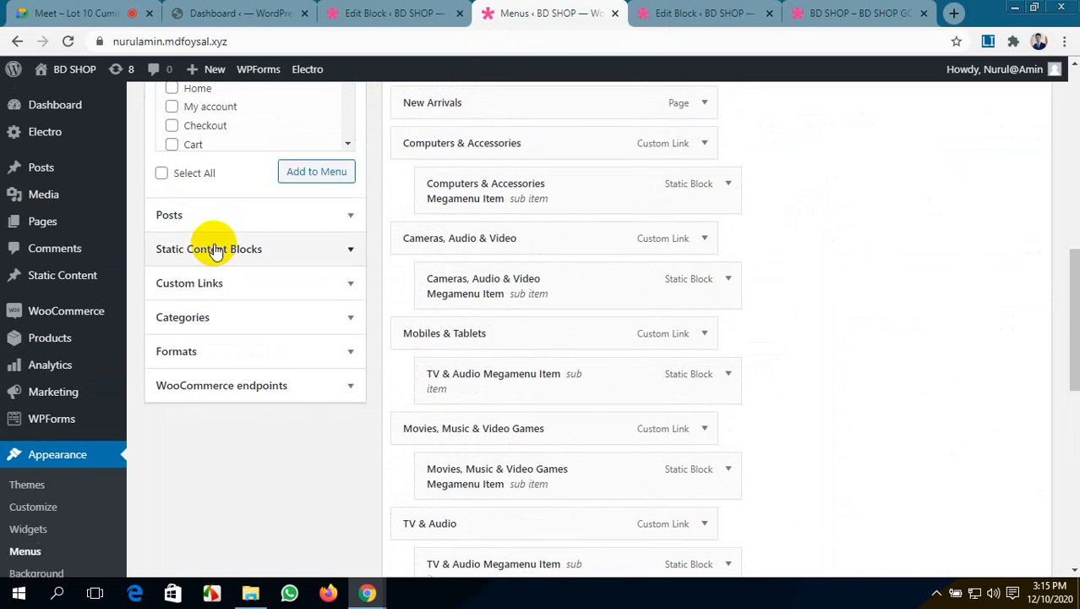
pyautogui.scroll(1, 214, 251)
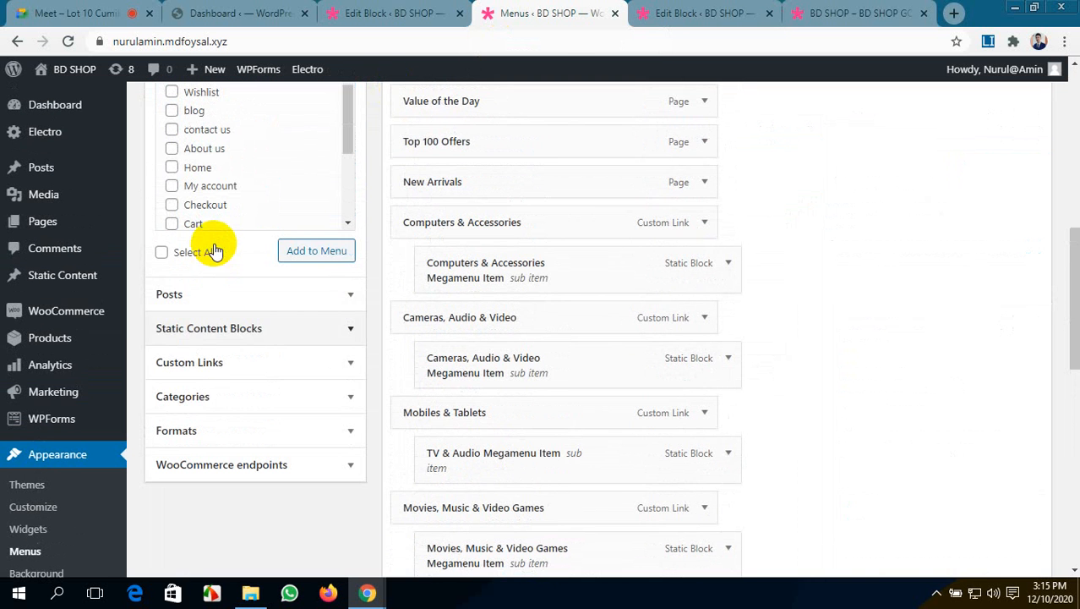
pyautogui.click(260, 336)
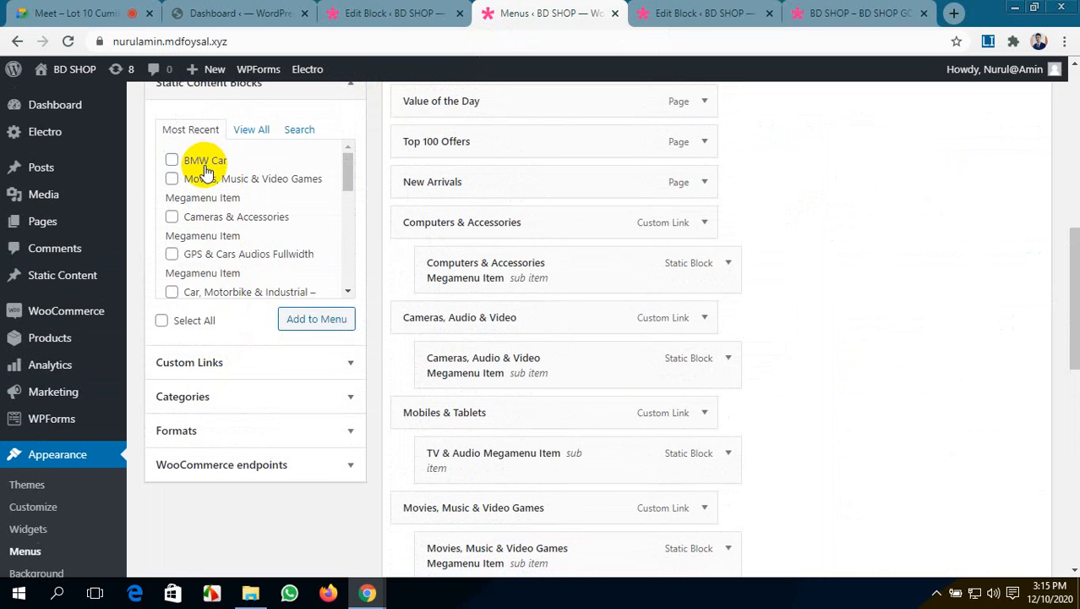
# - Switch to the Google Meet call, admit the waiting participant, and return to the Menus page
pyautogui.click(34, 12)
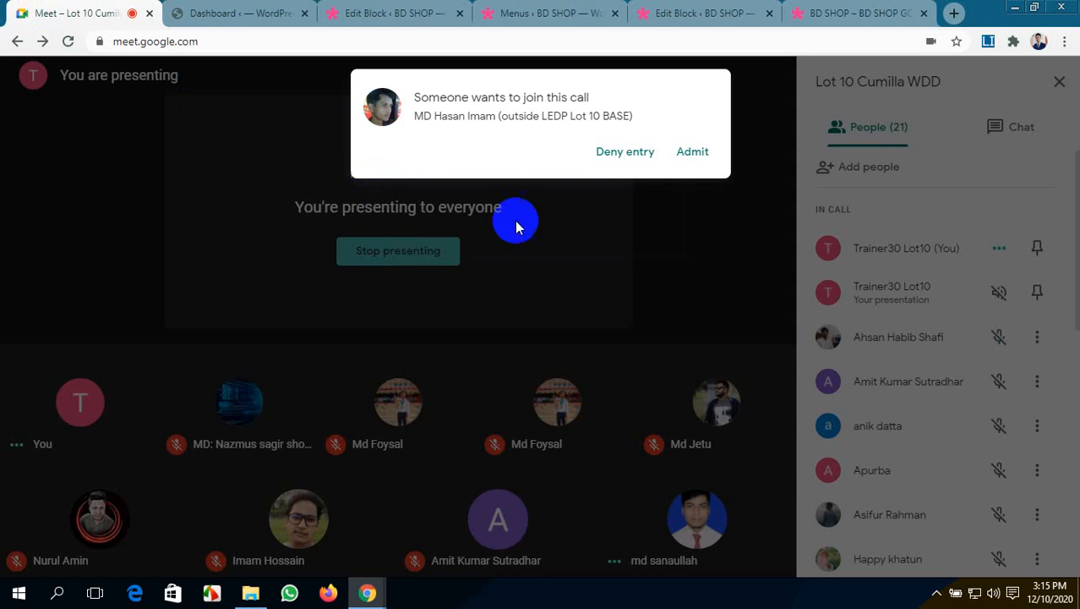
pyautogui.click(691, 152)
pyautogui.click(515, 11)
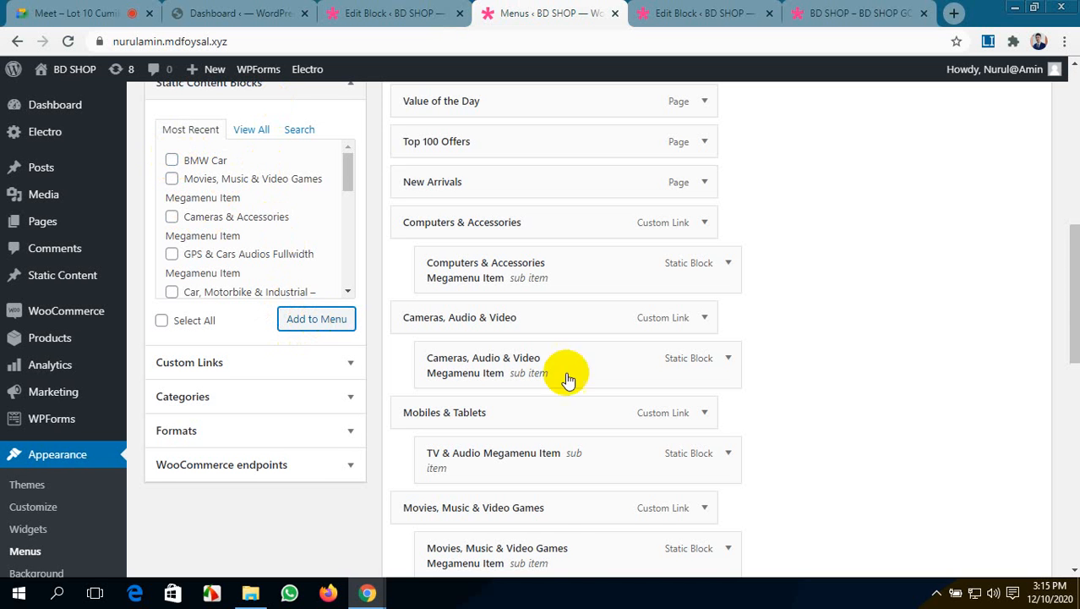
# - Add the BMW Car static block as the last top-level item of the All Departments Menu and save the menu
pyautogui.scroll(-6, 739, 419)
pyautogui.scroll(-2, 464, 345)
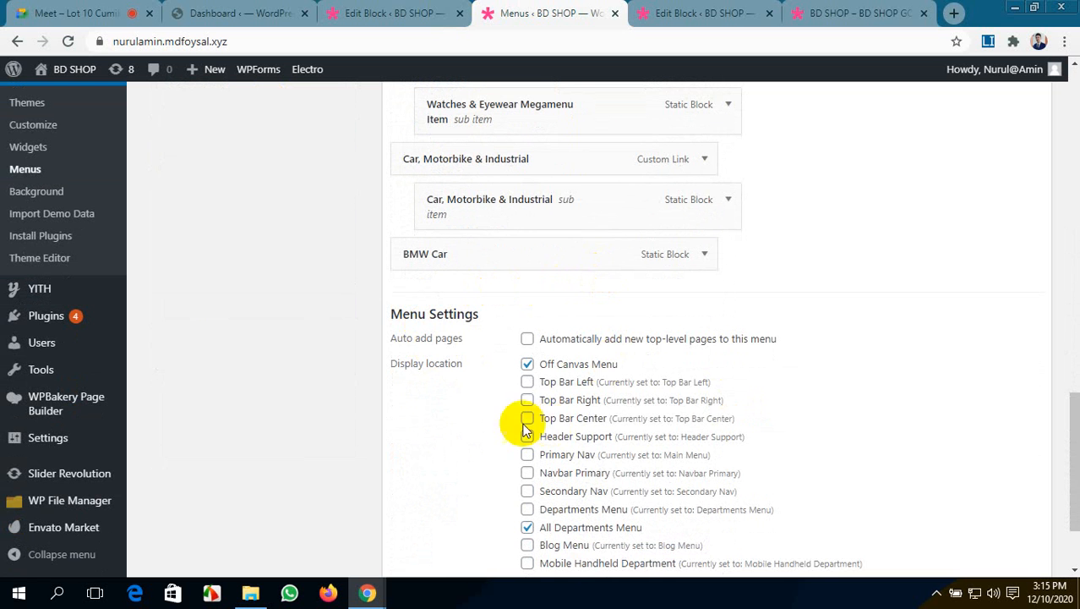
pyautogui.scroll(6, 627, 415)
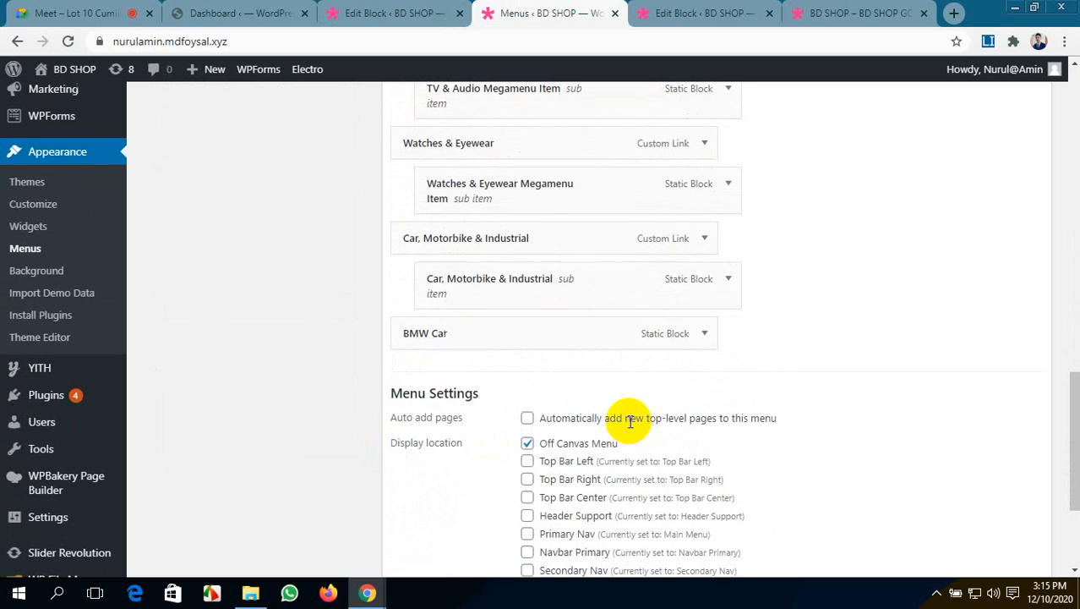
pyautogui.scroll(-3, 674, 393)
pyautogui.scroll(1, 674, 394)
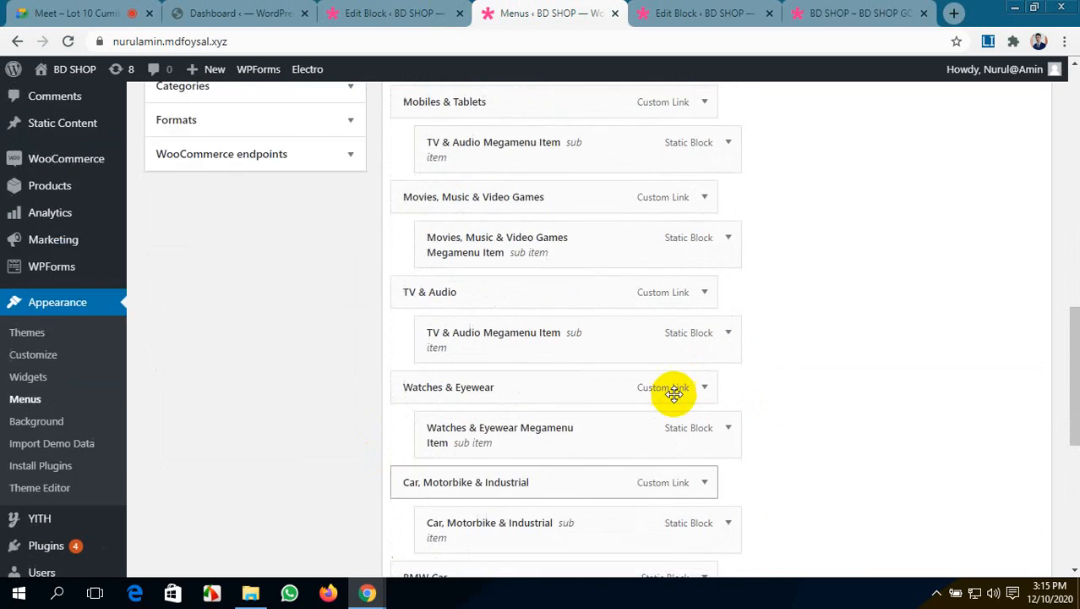
pyautogui.scroll(-5, 674, 394)
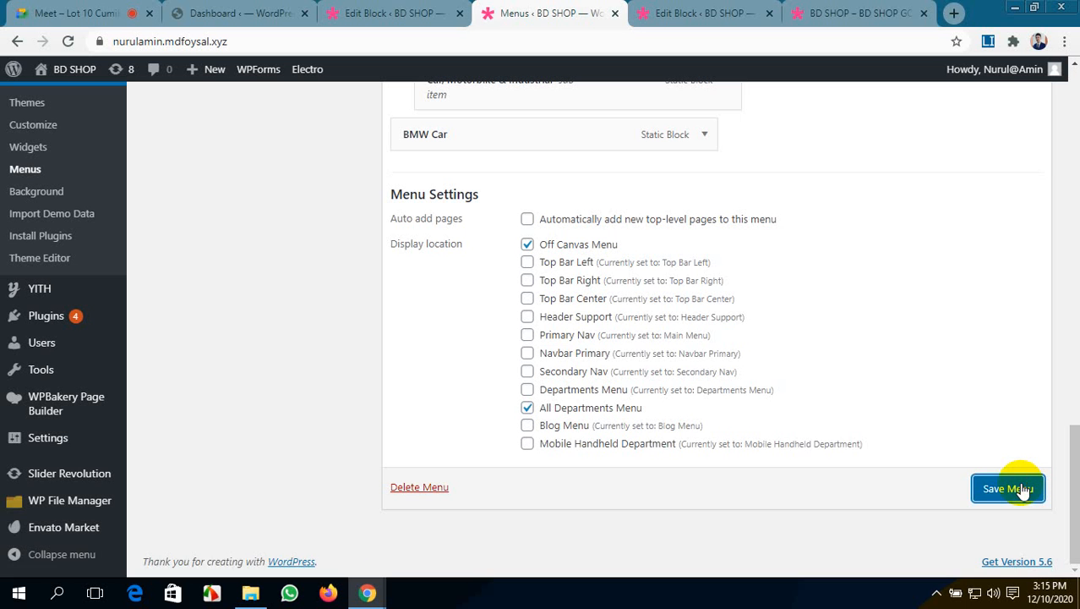
pyautogui.click(1007, 489)
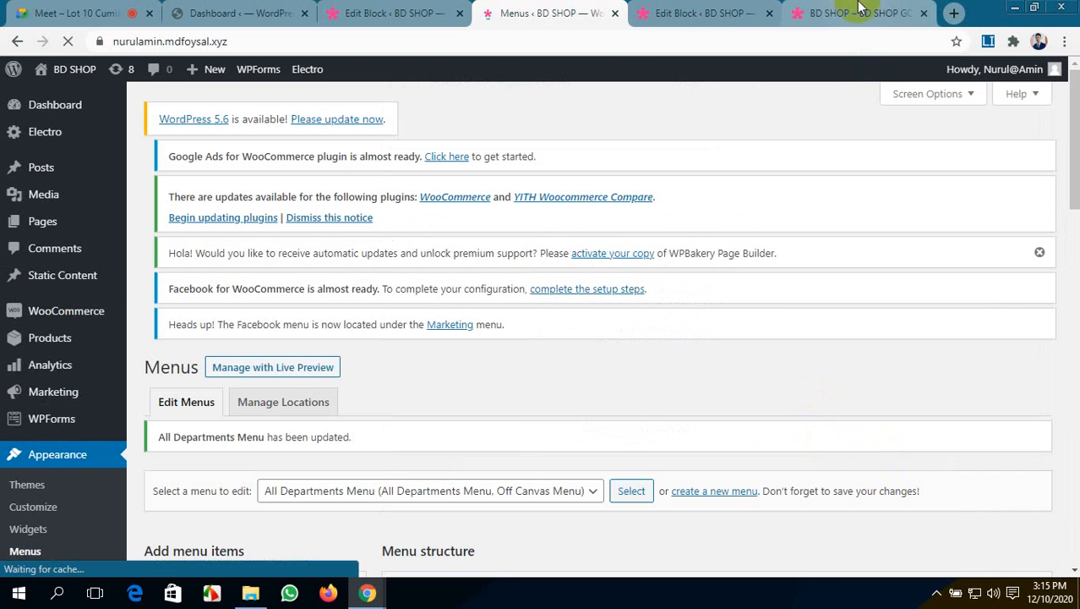
# - Reload the storefront and examine how the BMW Car block displays in the All Departments list
pyautogui.click(856, 13)
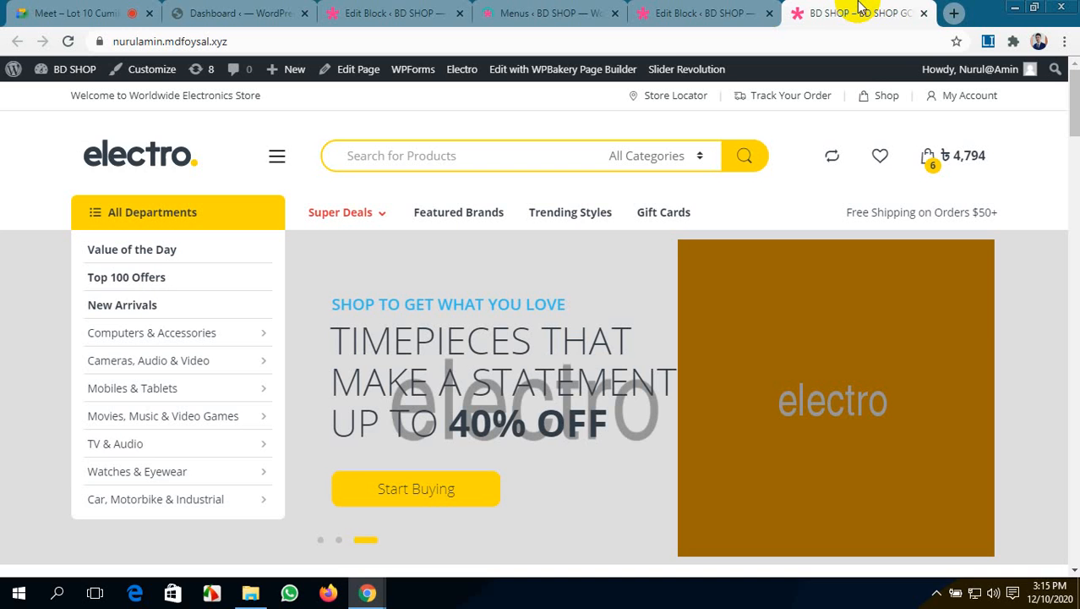
pyautogui.click(67, 41)
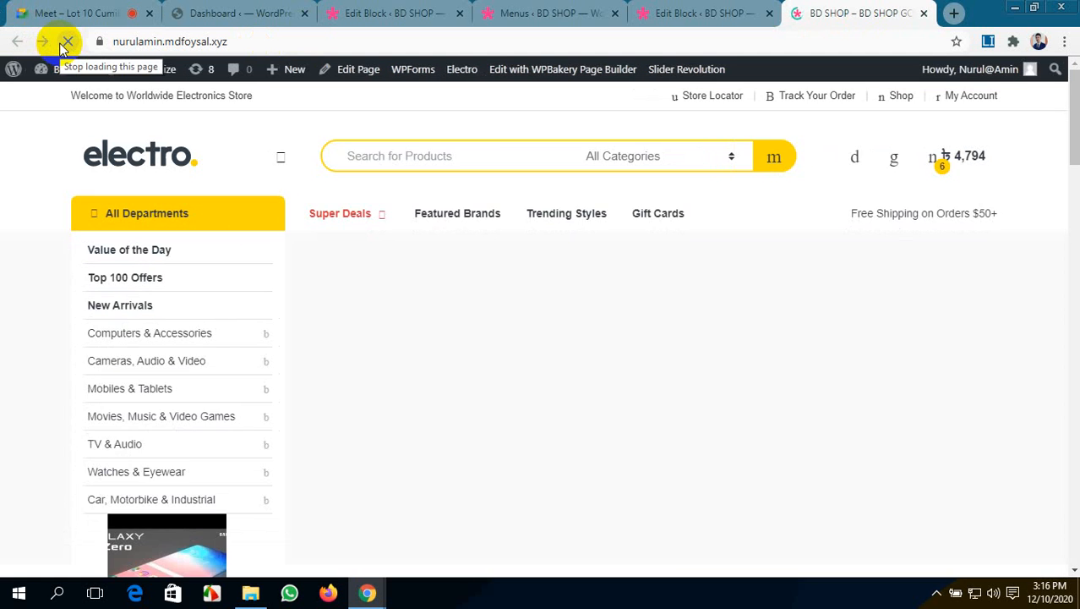
pyautogui.scroll(-2, 367, 326)
pyautogui.moveTo(109, 343)
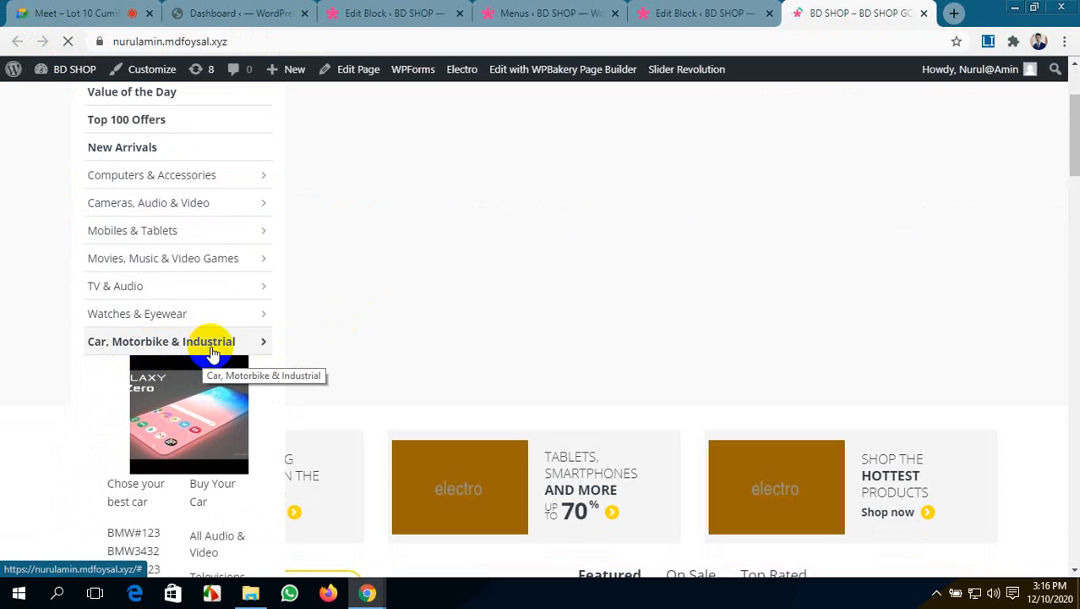
pyautogui.scroll(-1, 303, 351)
pyautogui.scroll(-1, 302, 351)
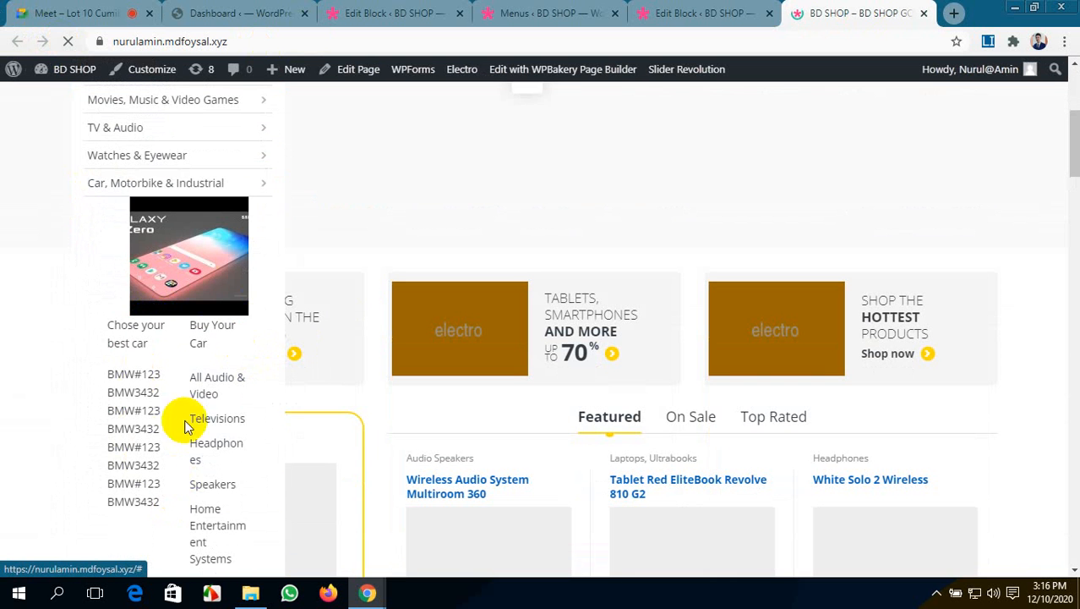
pyautogui.scroll(-2, 187, 456)
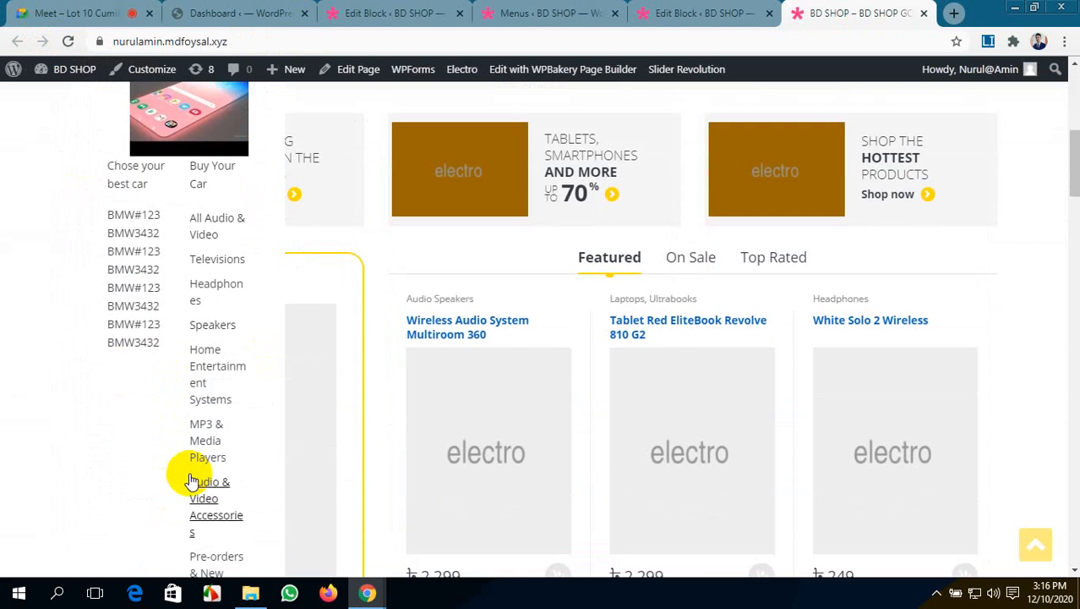
pyautogui.scroll(-3, 188, 362)
pyautogui.scroll(5, 188, 350)
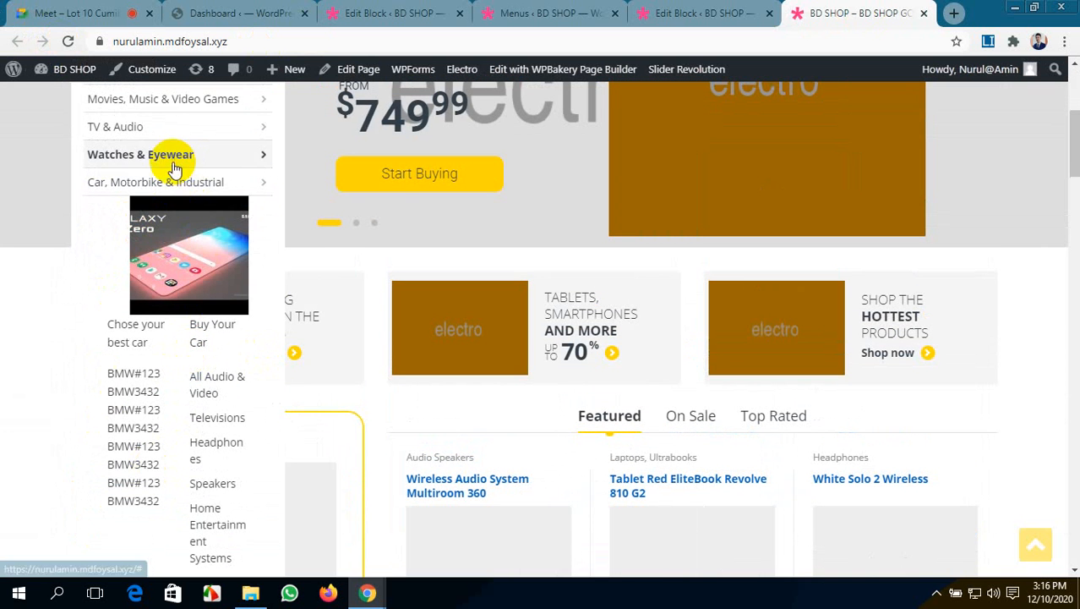
# - Compare the megamenu flyouts of the other departments, from Computers & Accessories to Car, Motorbike & Industrial
pyautogui.moveTo(211, 173)
pyautogui.scroll(2, 175, 172)
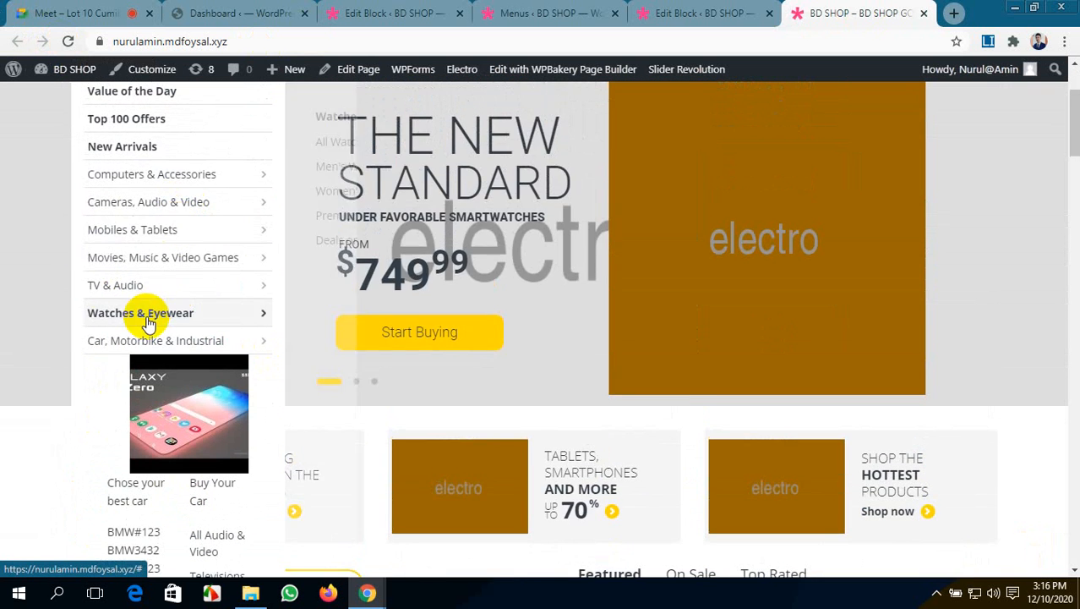
pyautogui.moveTo(133, 188)
pyautogui.moveTo(106, 212)
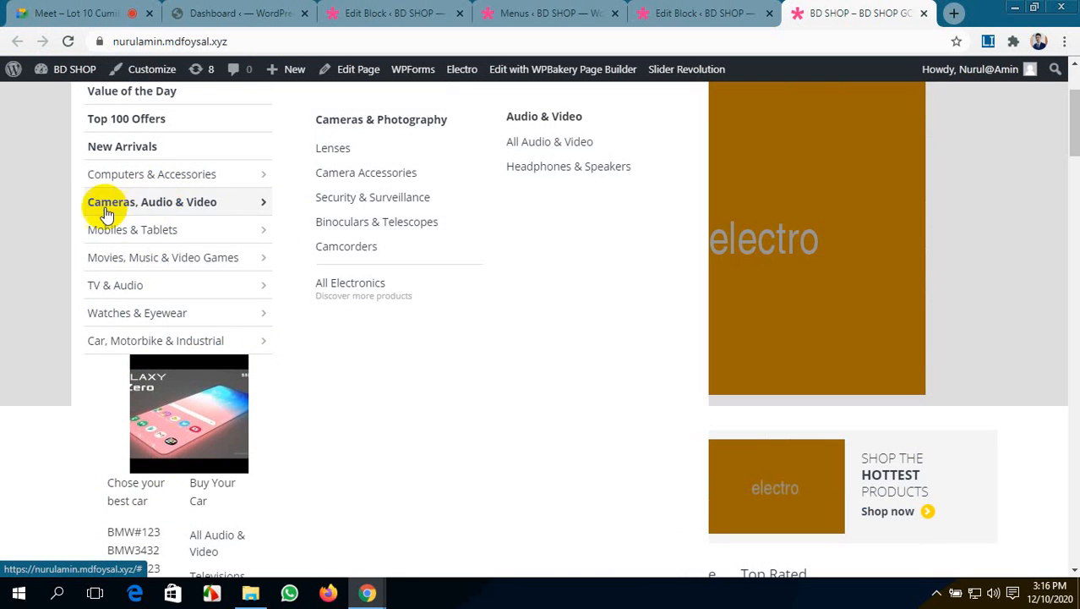
pyautogui.moveTo(125, 234)
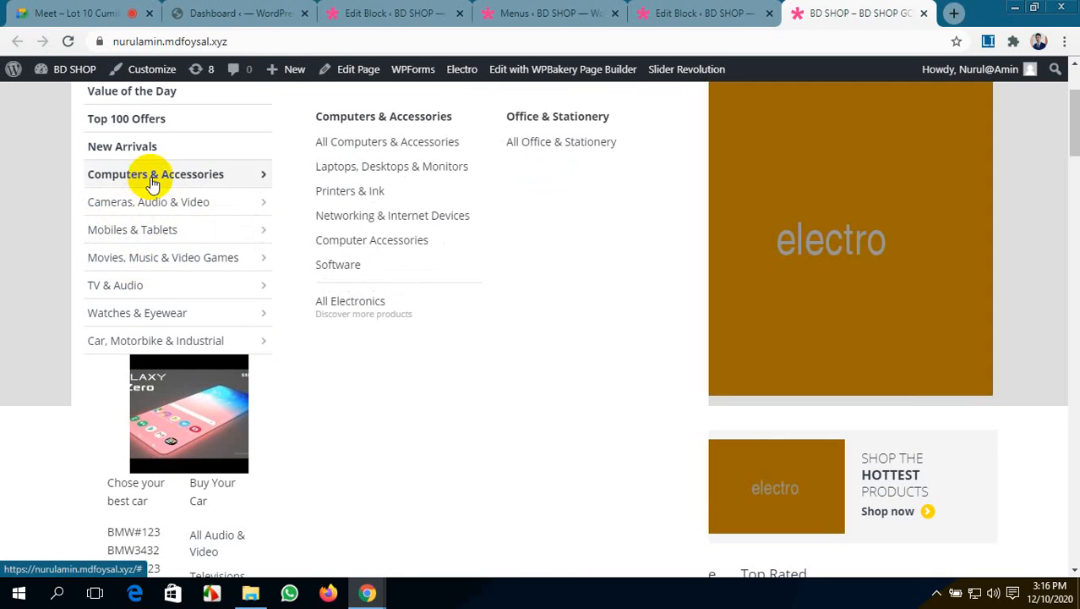
pyautogui.moveTo(136, 313)
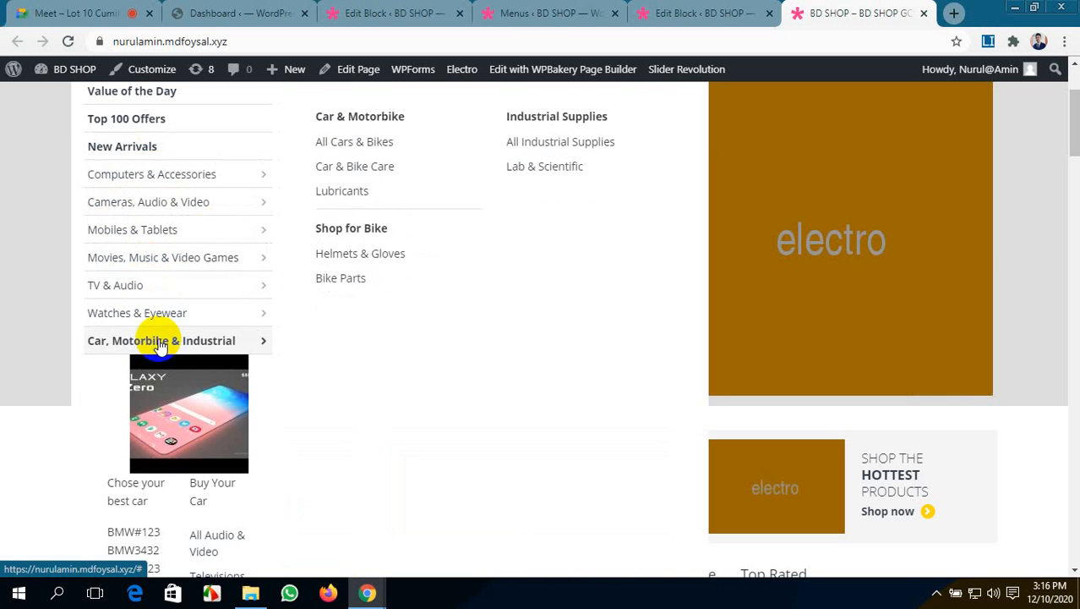
# - Return to the Menus page by way of the two block editors and expand the Custom Links section
pyautogui.click(667, 10)
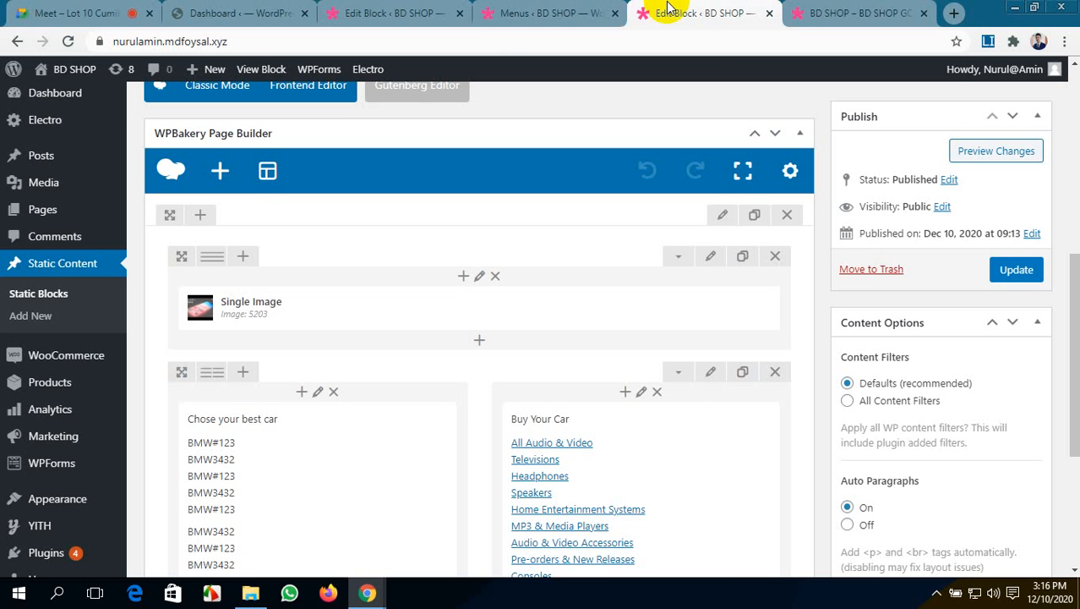
pyautogui.click(429, 11)
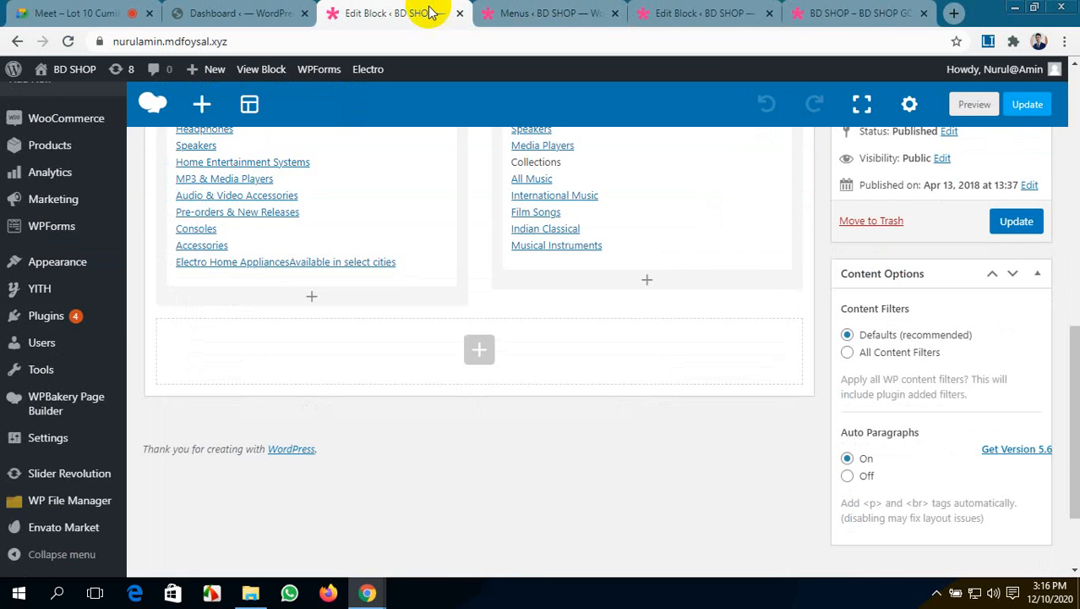
pyautogui.click(521, 7)
pyautogui.scroll(-5, 80, 369)
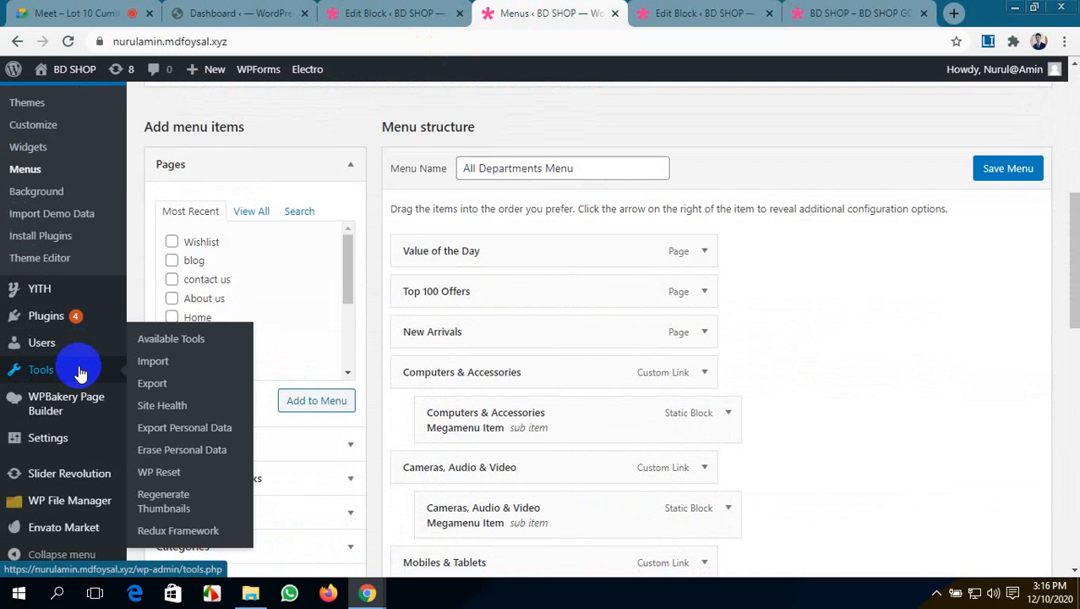
pyautogui.scroll(-3, 224, 355)
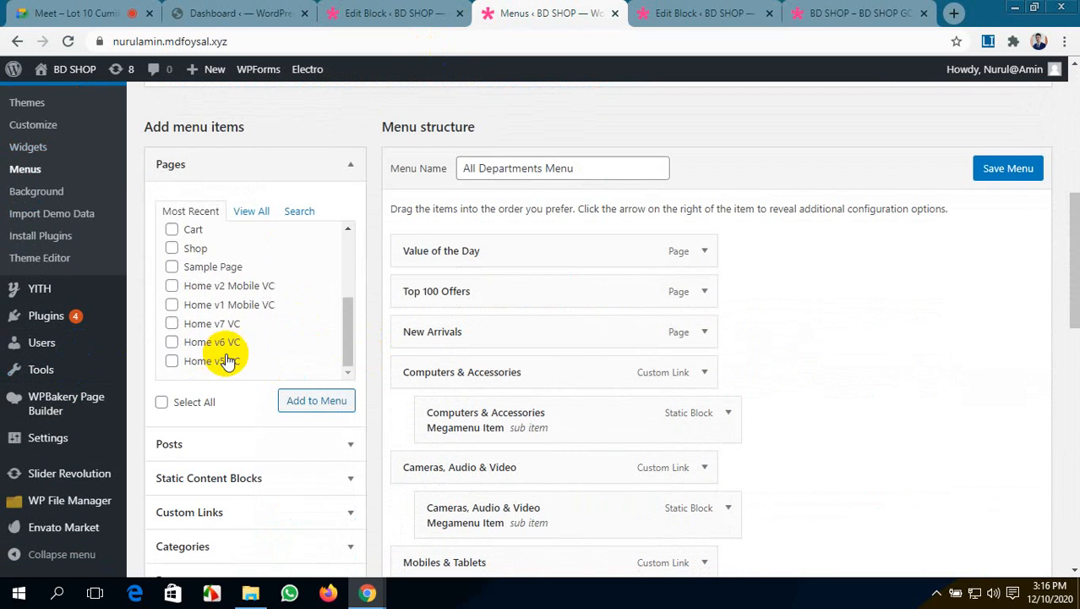
pyautogui.scroll(-1, 336, 469)
pyautogui.click(347, 436)
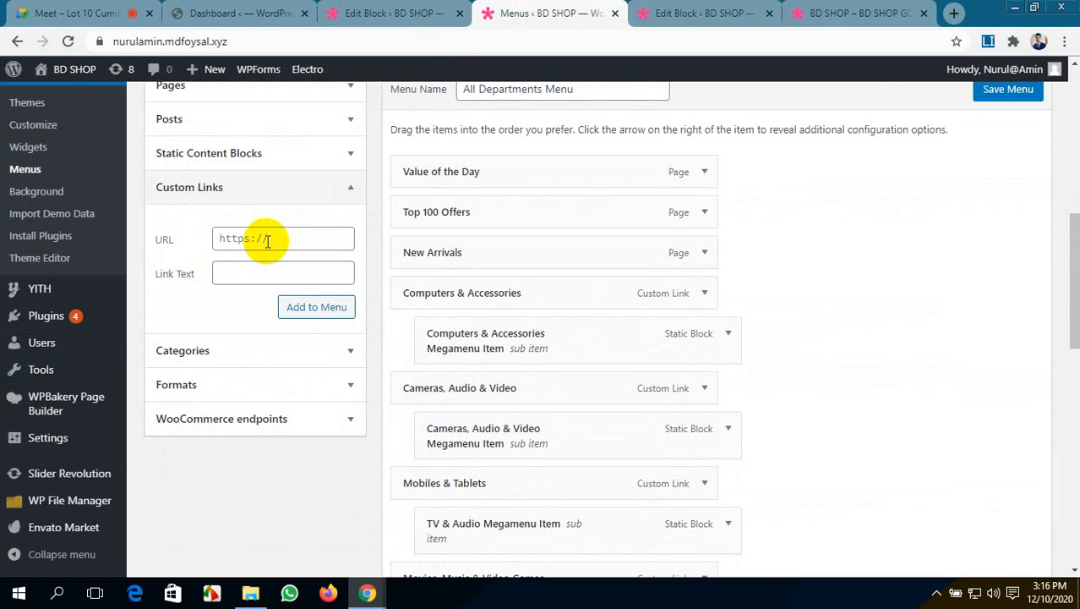
# - Add a custom link with the text BMW SPORTS CAR and the URL # to the All Departments Menu
pyautogui.click(241, 273)
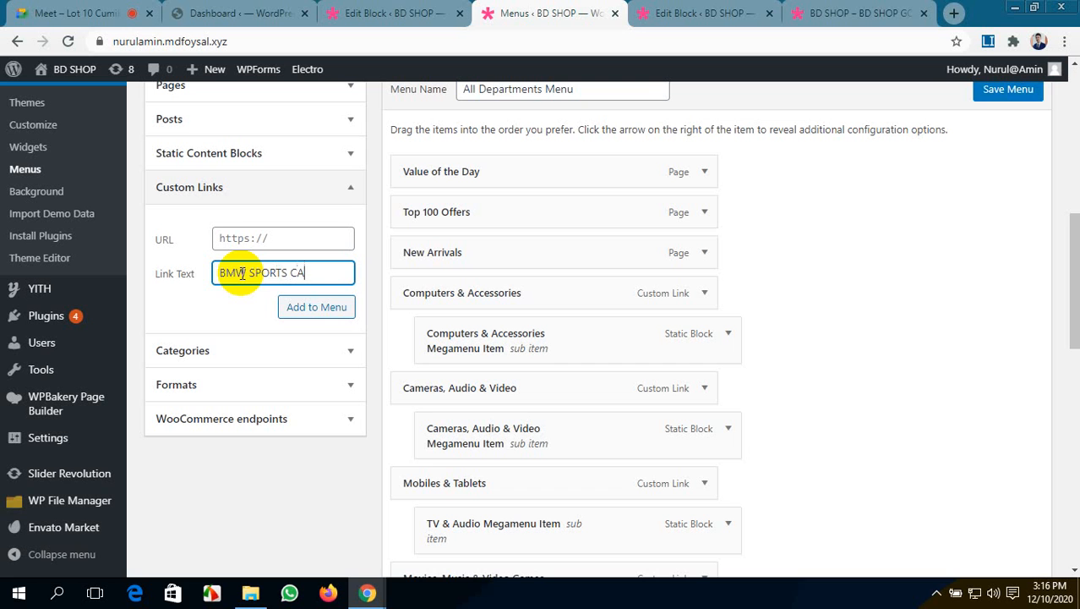
pyautogui.click(311, 310)
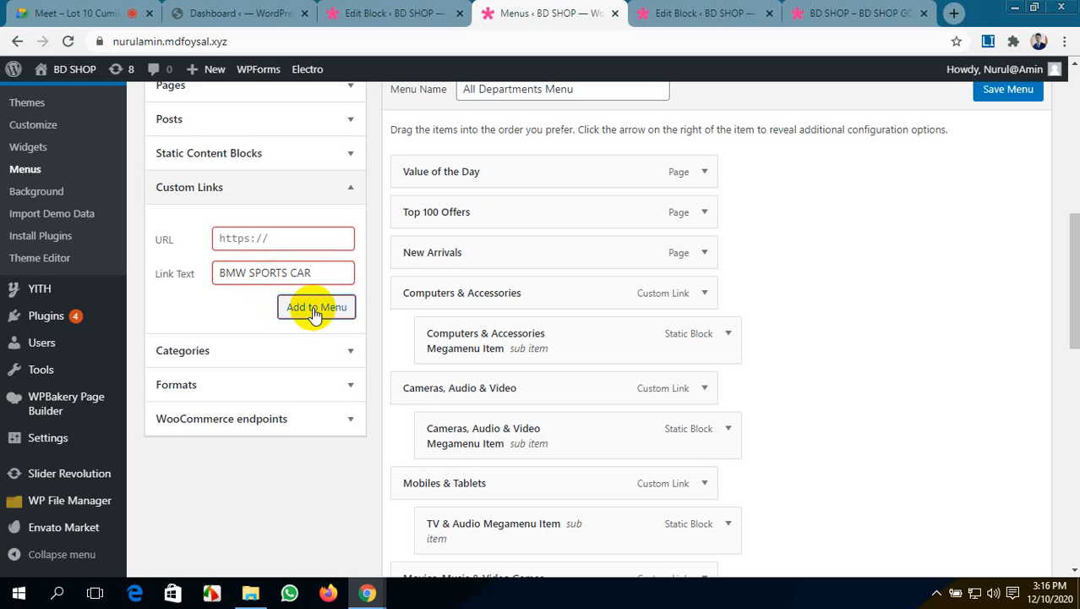
pyautogui.click(312, 240)
pyautogui.write('#')
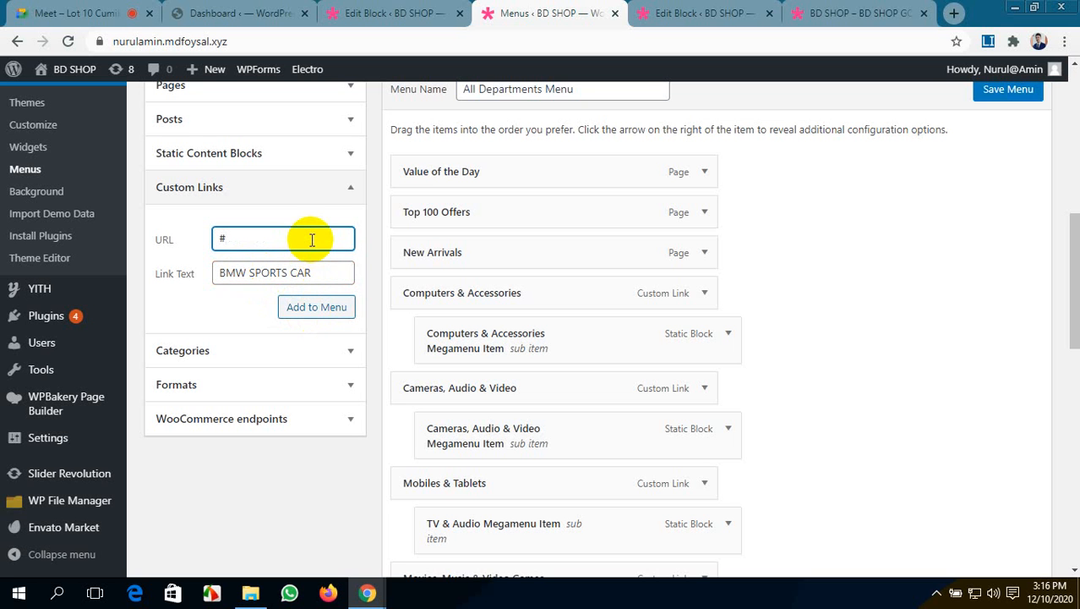
pyautogui.click(344, 306)
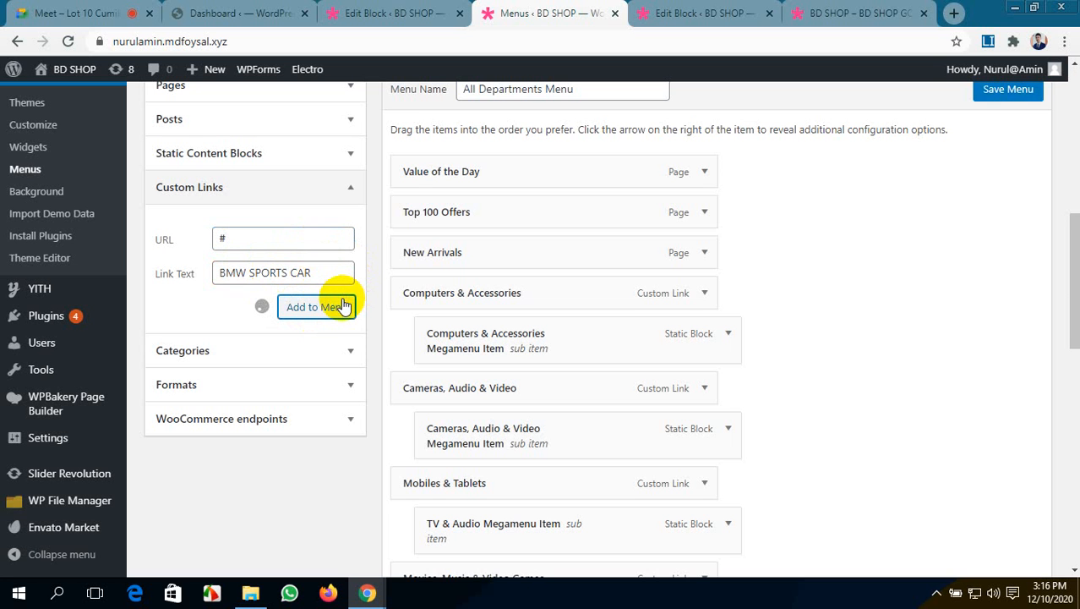
pyautogui.scroll(-6, 620, 333)
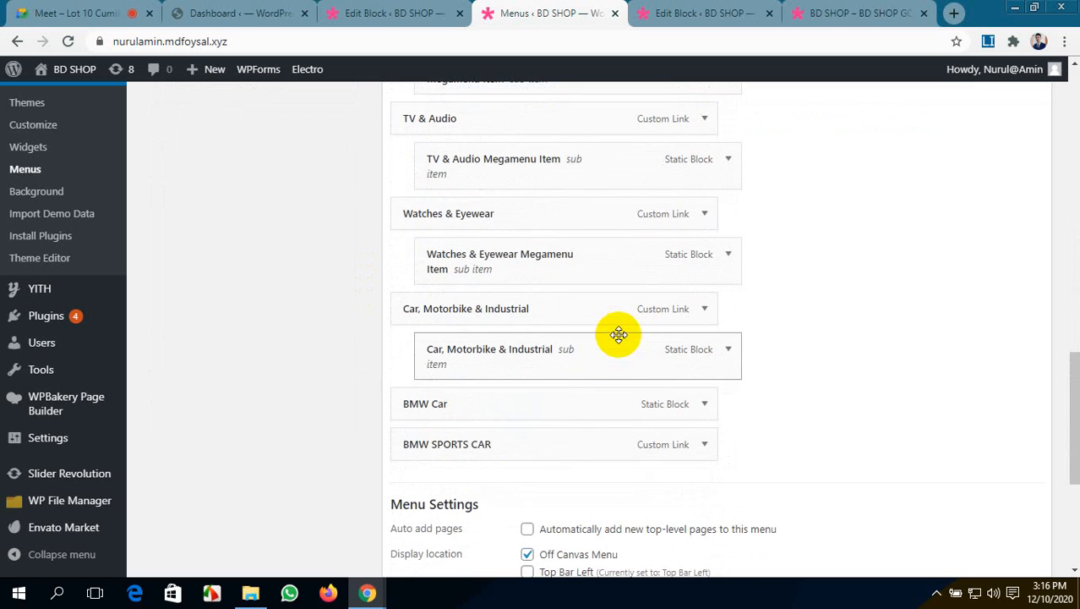
# - Nest the BMW Car static block under the BMW SPORTS CAR link in the All Departments Menu and save the menu
pyautogui.moveTo(495, 448); pyautogui.dragTo(486, 413)
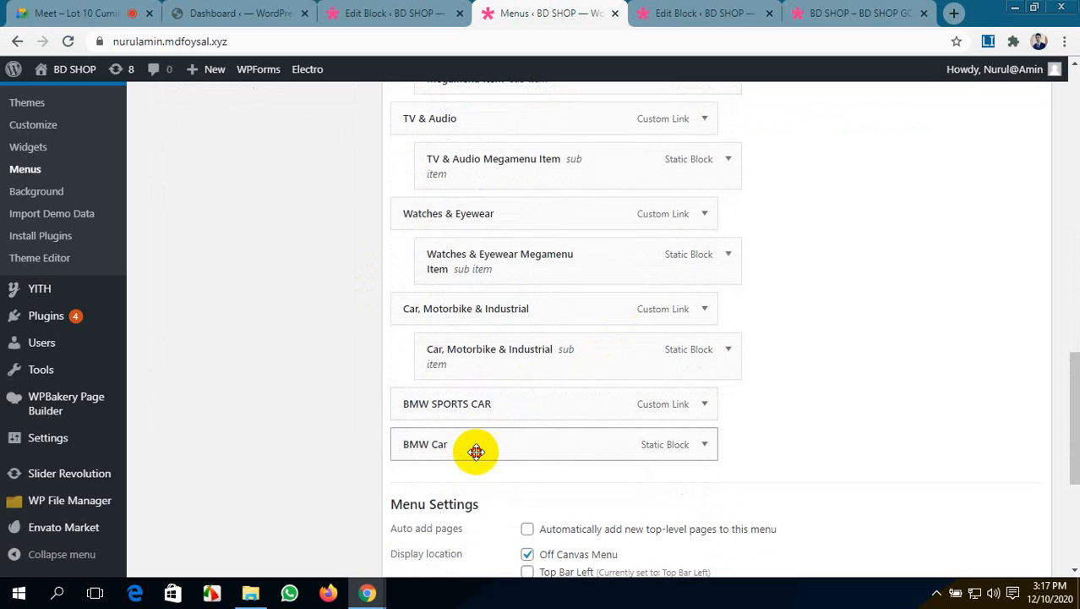
pyautogui.moveTo(478, 449); pyautogui.dragTo(519, 448)
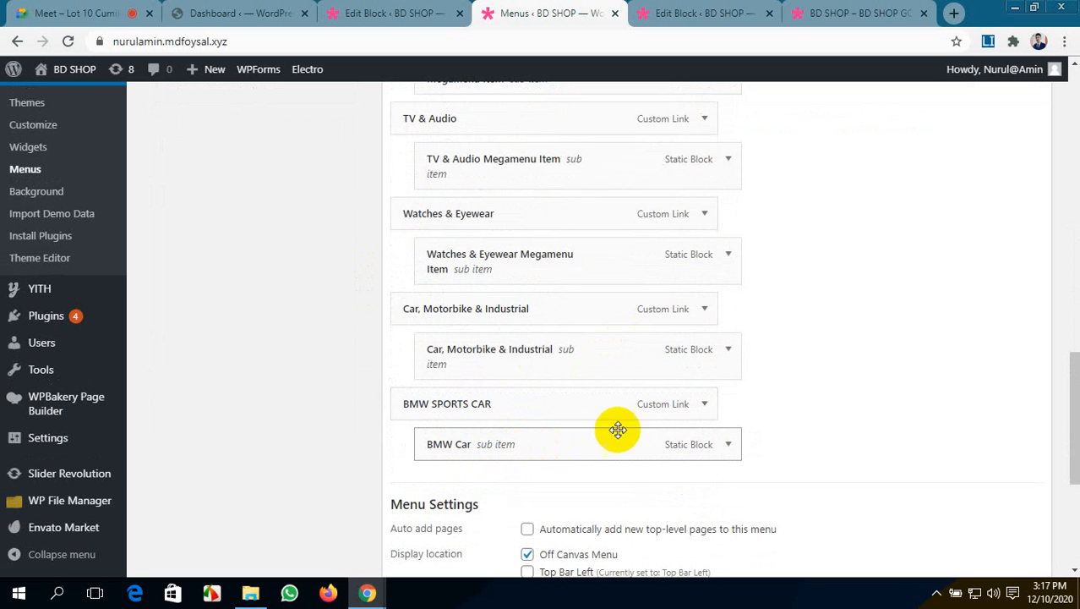
pyautogui.scroll(10, 636, 424)
pyautogui.scroll(-10, 641, 423)
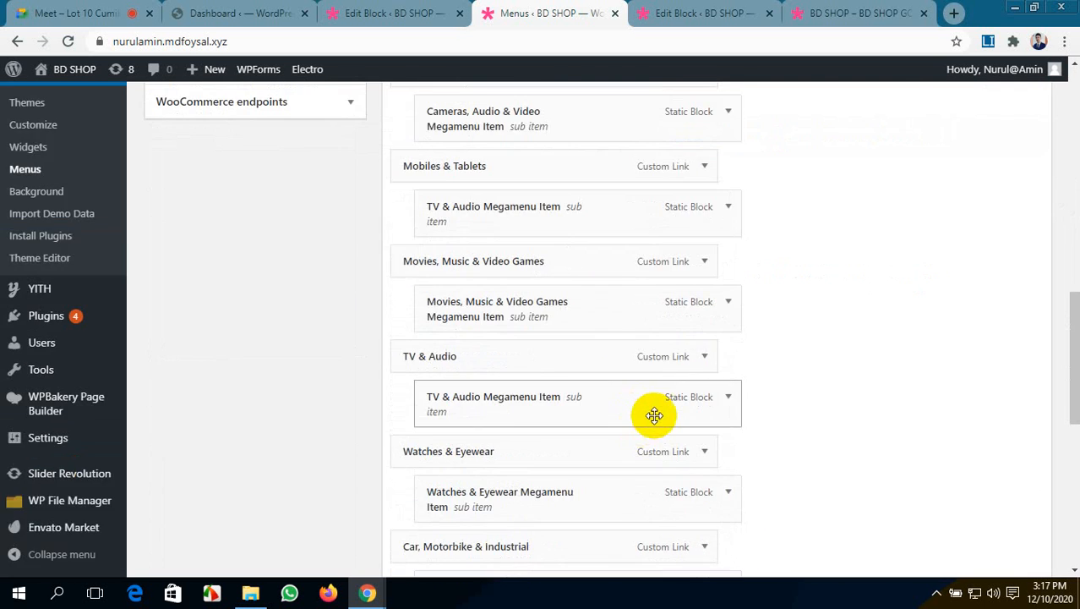
pyautogui.scroll(10, 651, 413)
pyautogui.click(1008, 251)
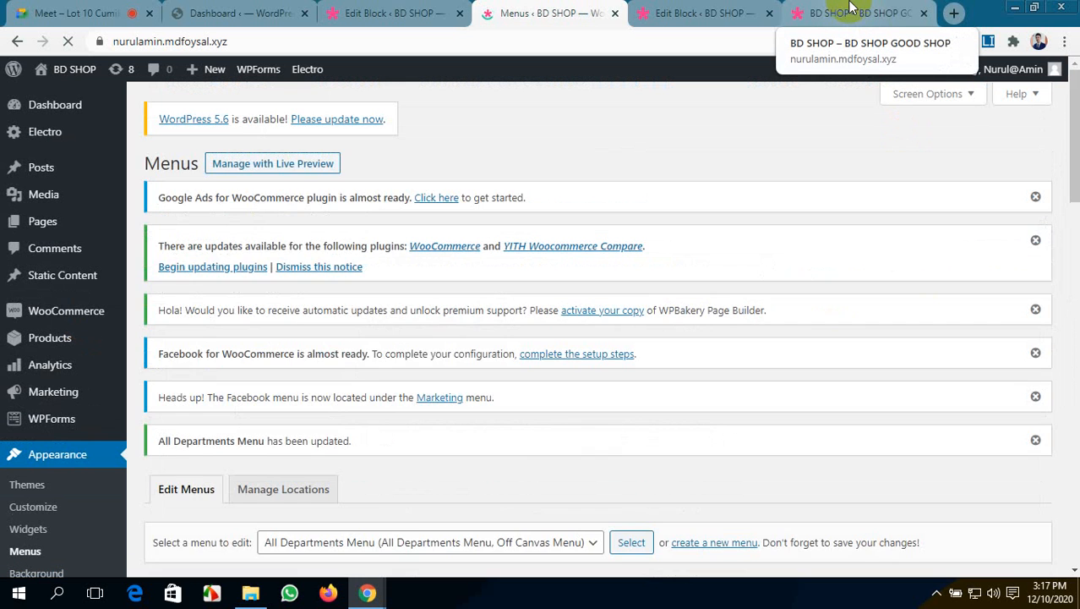
# - Reload the storefront and compare the flyouts of the departments from Mobiles & Tablets to BMW SPORTS CAR
pyautogui.click(852, 10)
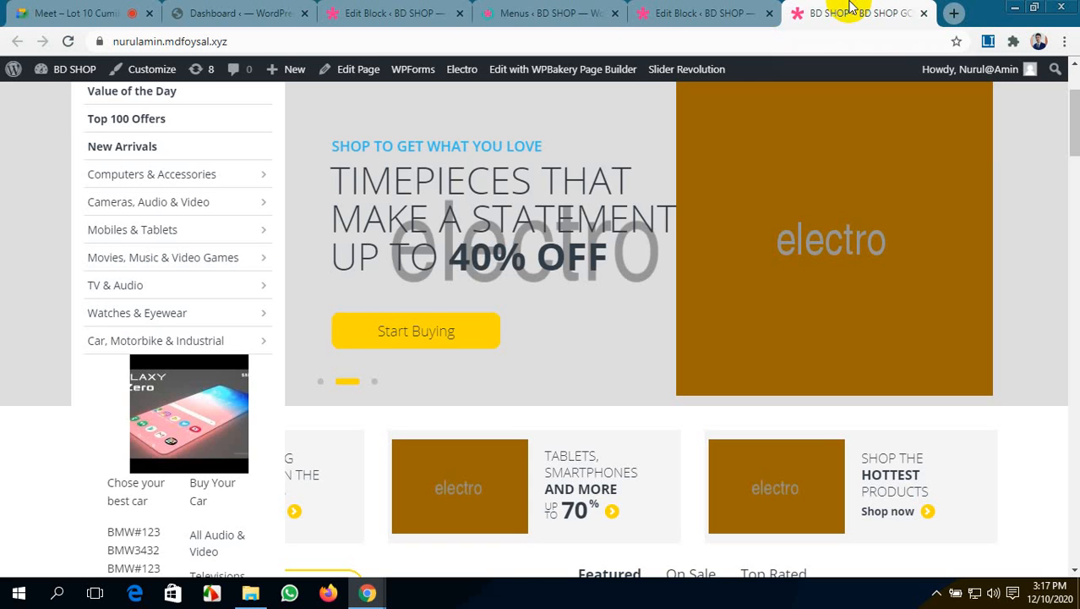
pyautogui.click(68, 41)
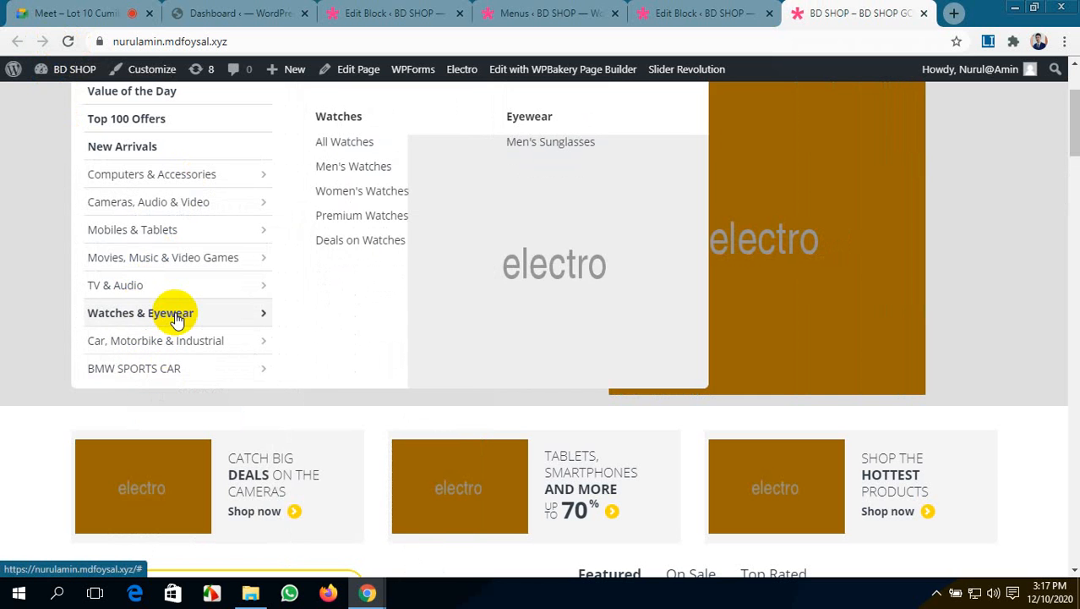
pyautogui.moveTo(183, 369)
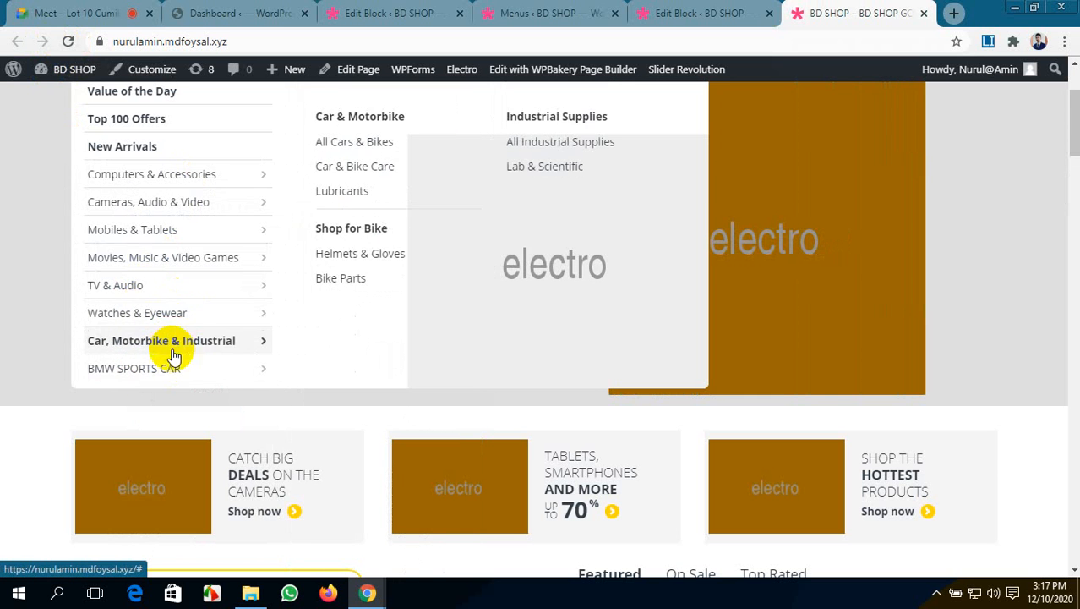
pyautogui.moveTo(180, 314)
pyautogui.scroll(1, 180, 315)
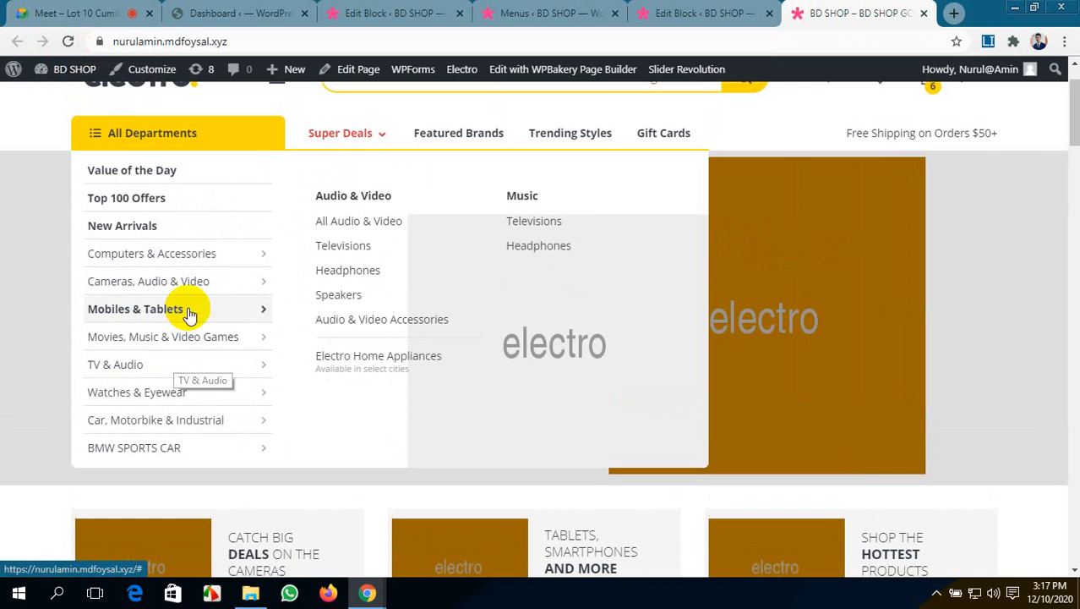
pyautogui.moveTo(182, 264)
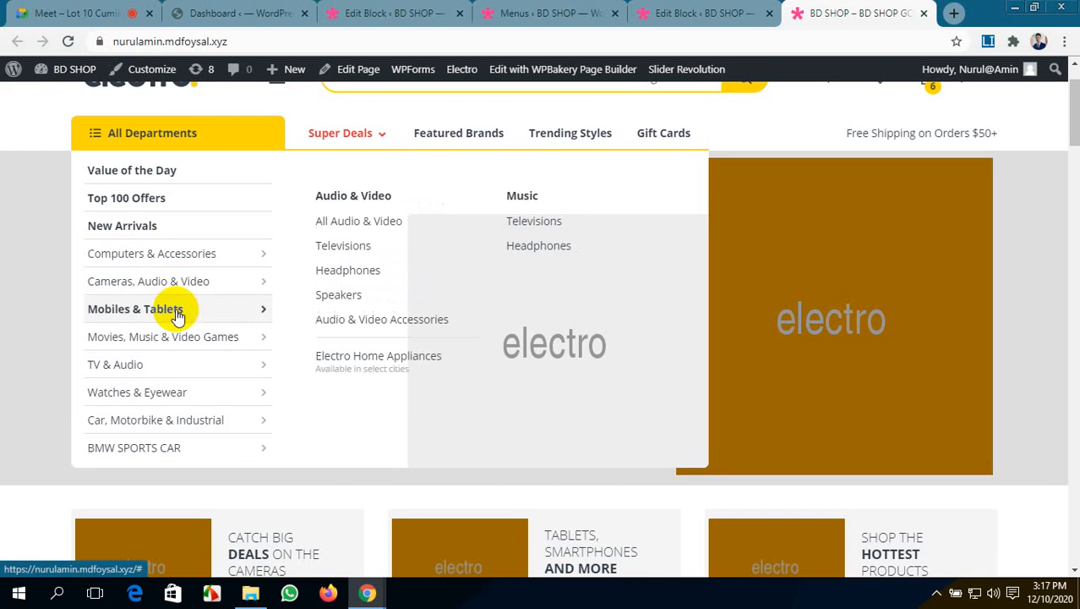
pyautogui.moveTo(178, 420)
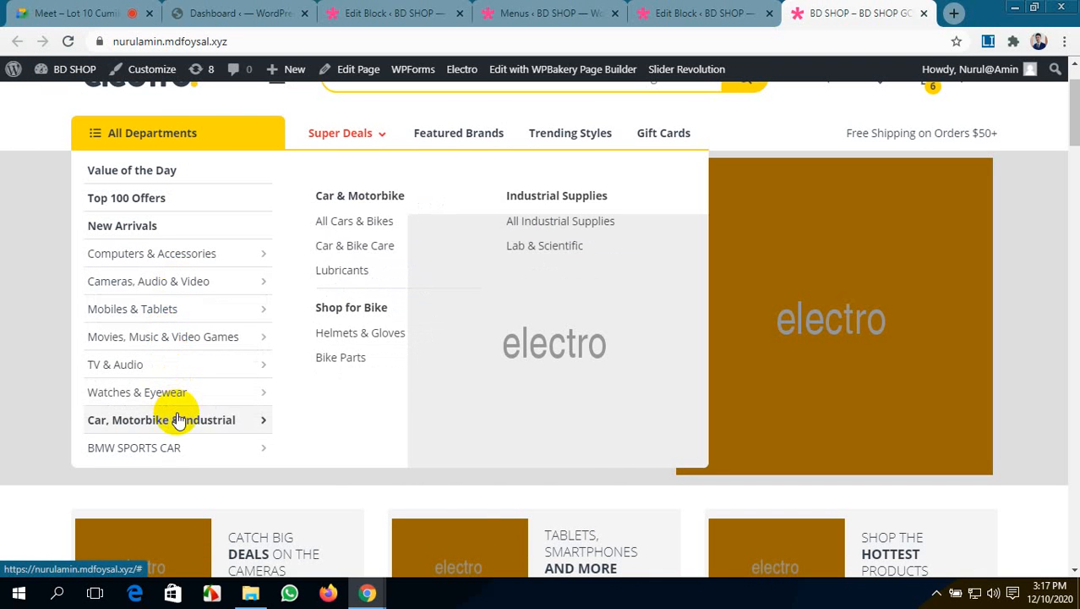
pyautogui.moveTo(178, 449)
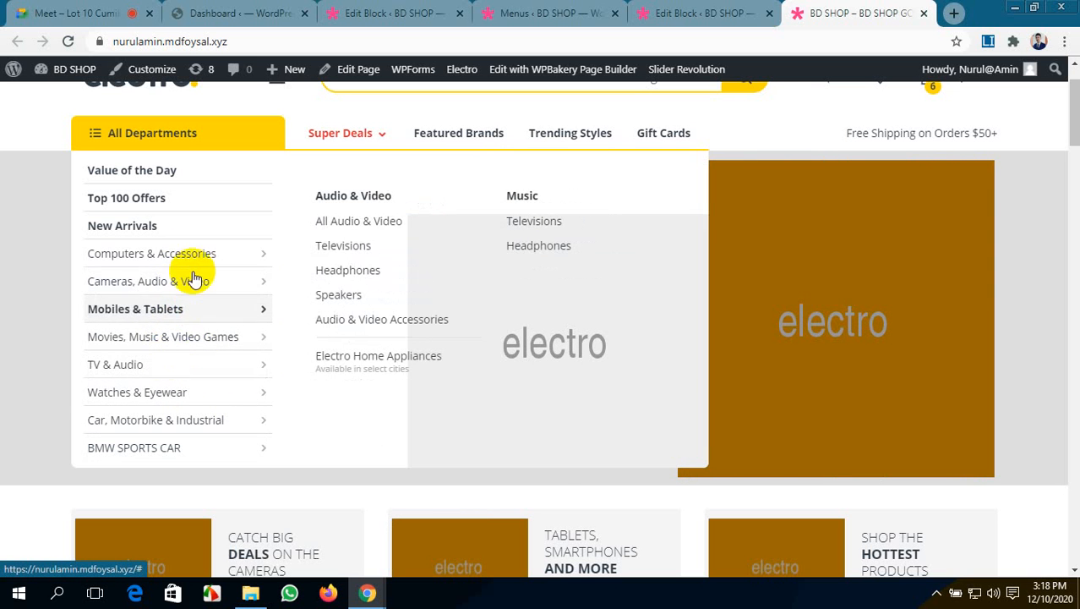
pyautogui.moveTo(259, 291)
# - Open the Single Image settings in the TV & Audio Megamenu Item block and examine the general options down to the extra class name
pyautogui.click(338, 12)
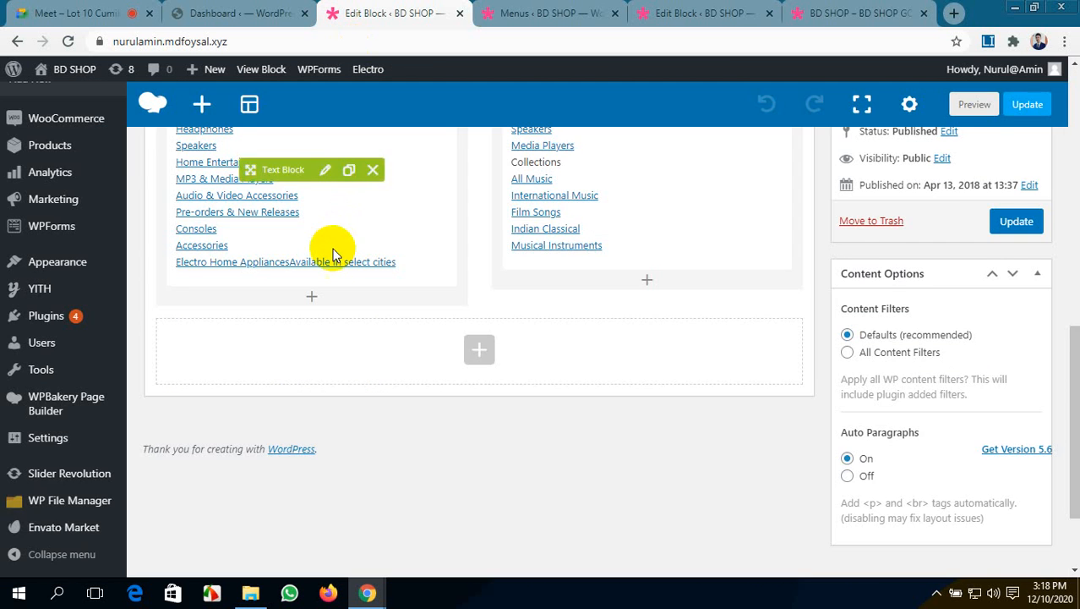
pyautogui.scroll(5, 329, 249)
pyautogui.scroll(-2, 329, 250)
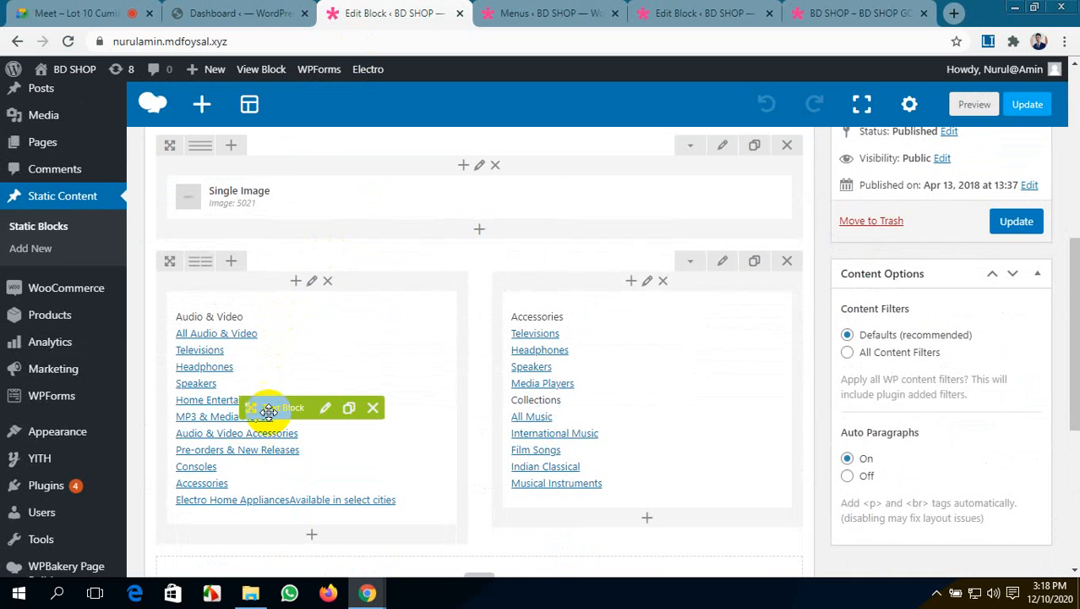
pyautogui.moveTo(273, 192)
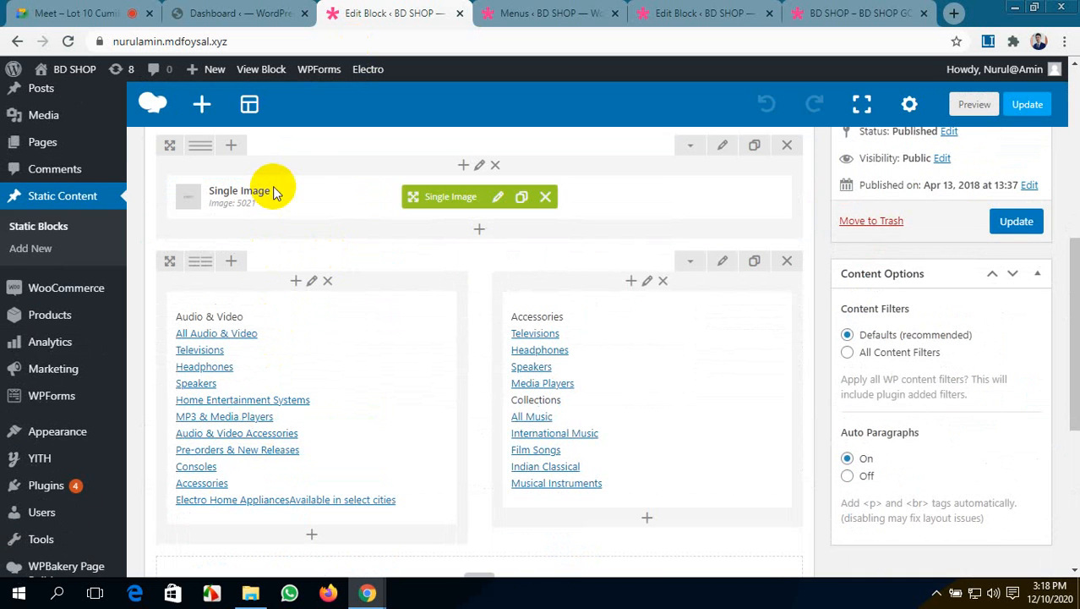
pyautogui.click(498, 198)
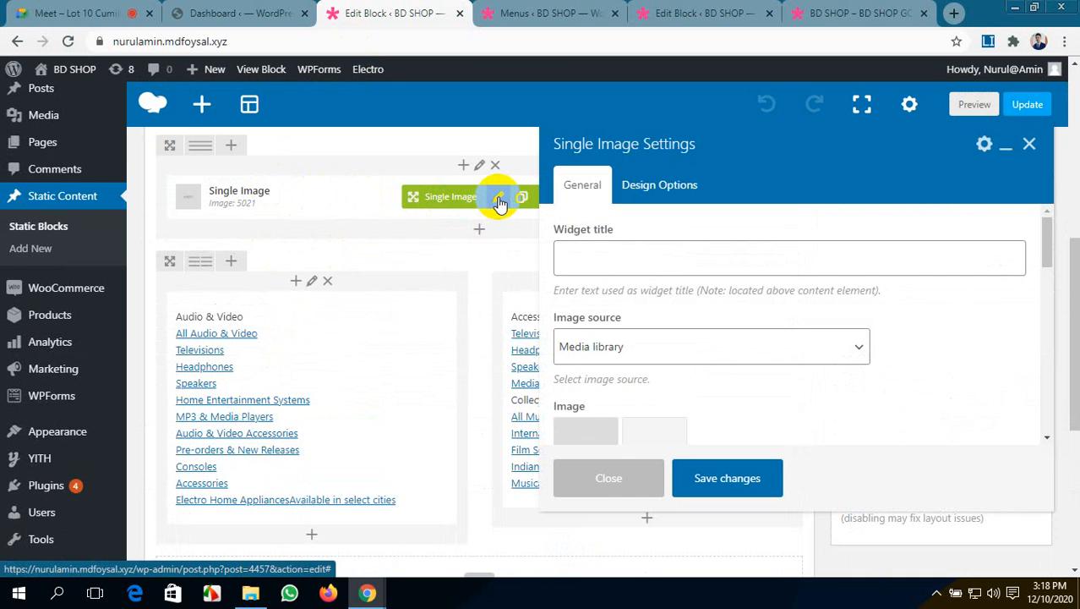
pyautogui.scroll(-1, 705, 370)
pyautogui.scroll(-3, 703, 367)
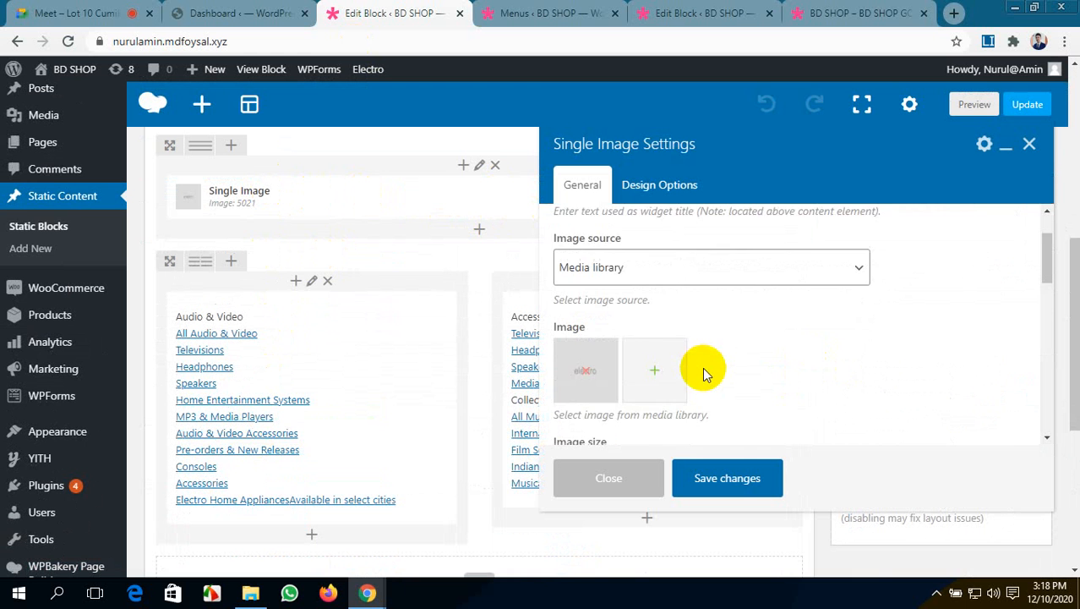
pyautogui.scroll(-2, 702, 367)
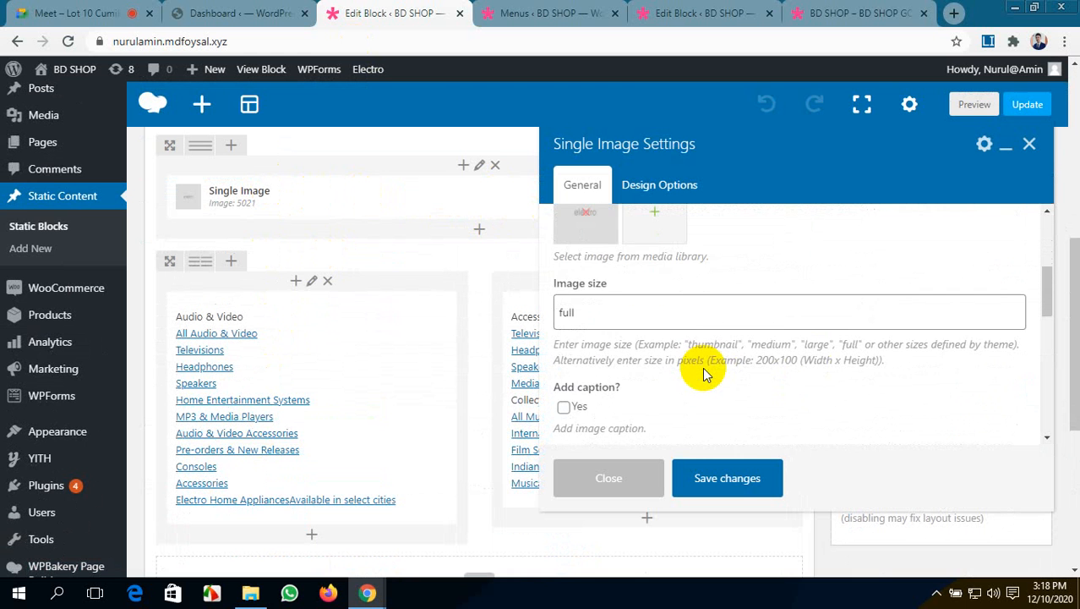
pyautogui.scroll(-4, 702, 367)
pyautogui.scroll(-6, 702, 367)
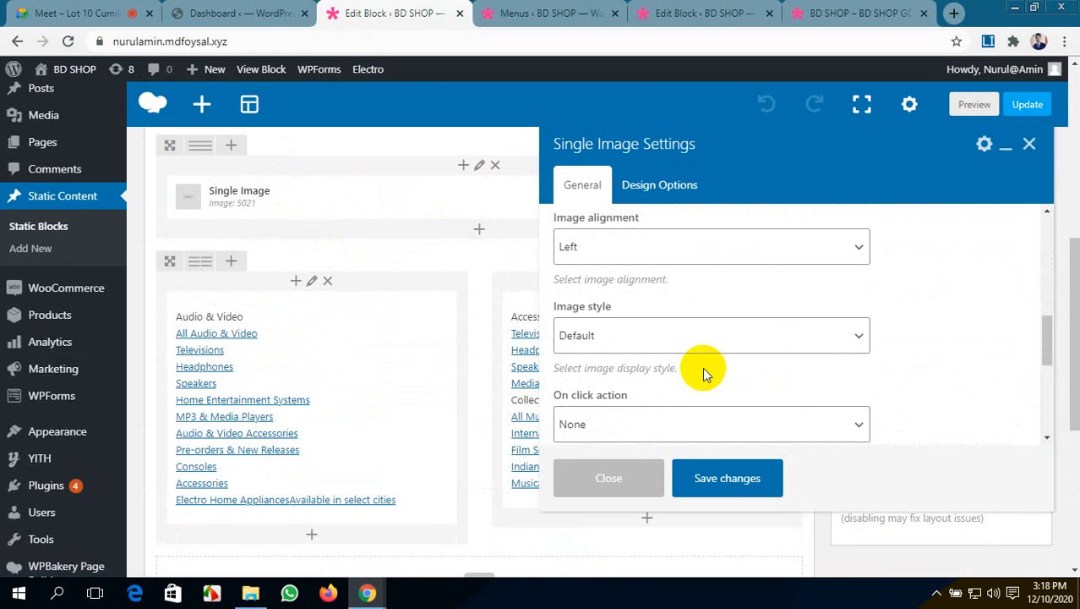
pyautogui.scroll(-2, 704, 370)
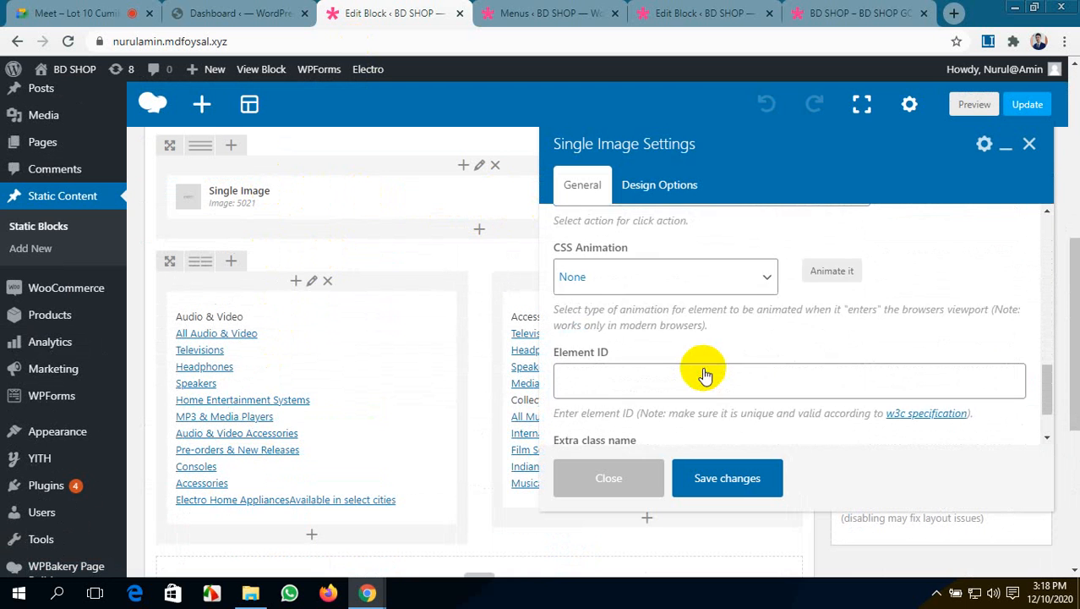
pyautogui.scroll(-3, 704, 369)
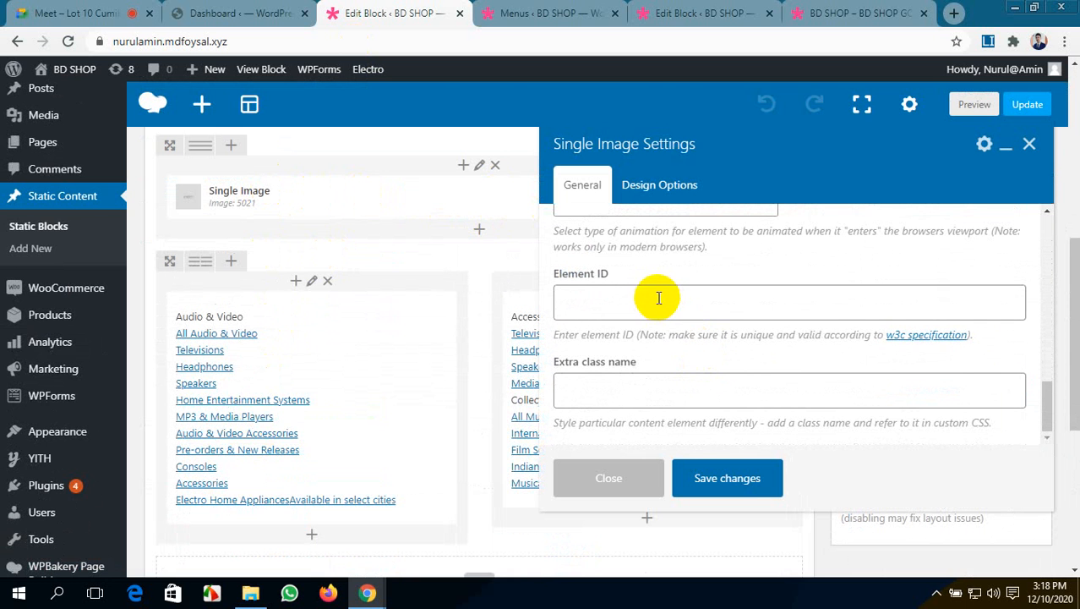
pyautogui.scroll(-1, 656, 295)
pyautogui.scroll(-2, 658, 395)
pyautogui.scroll(-3, 662, 392)
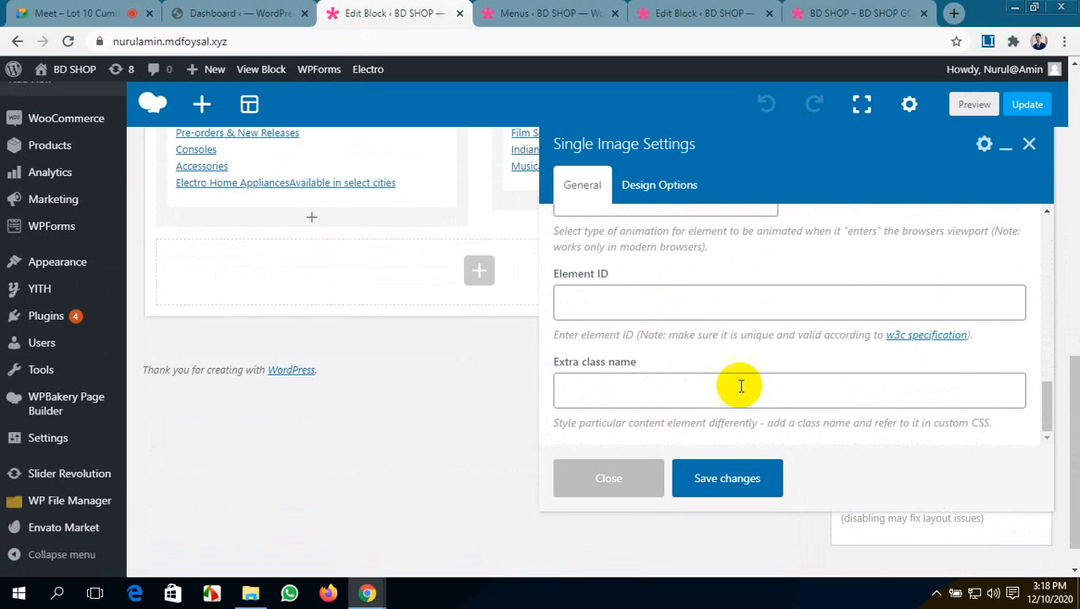
pyautogui.scroll(8, 741, 384)
# - Examine the design options of the TV & Audio block's single image, including the CSS box, border and background settings
pyautogui.click(658, 189)
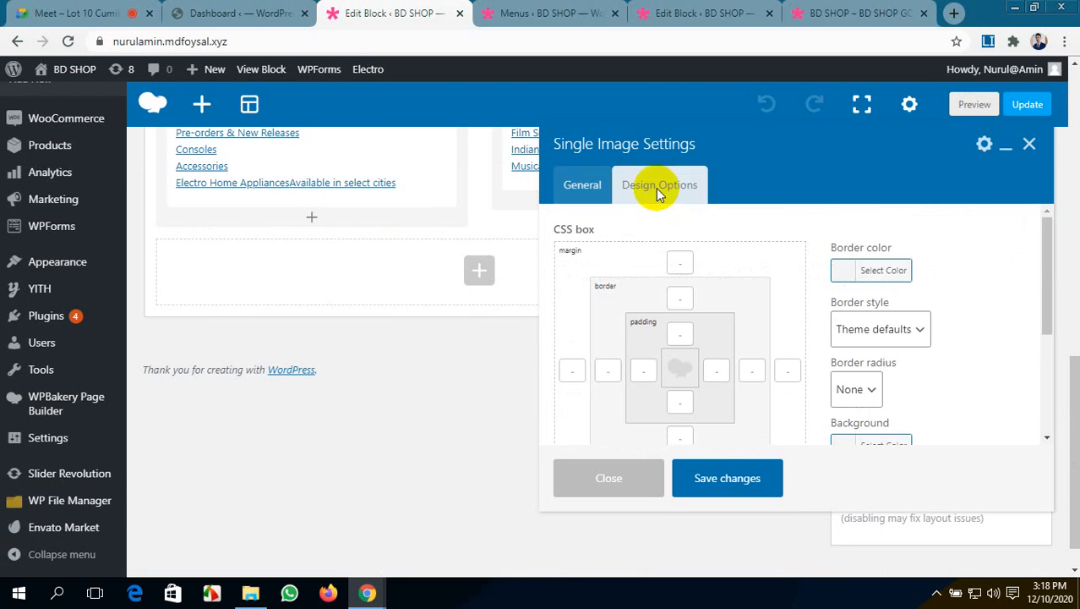
pyautogui.scroll(-2, 761, 359)
pyautogui.scroll(-2, 756, 349)
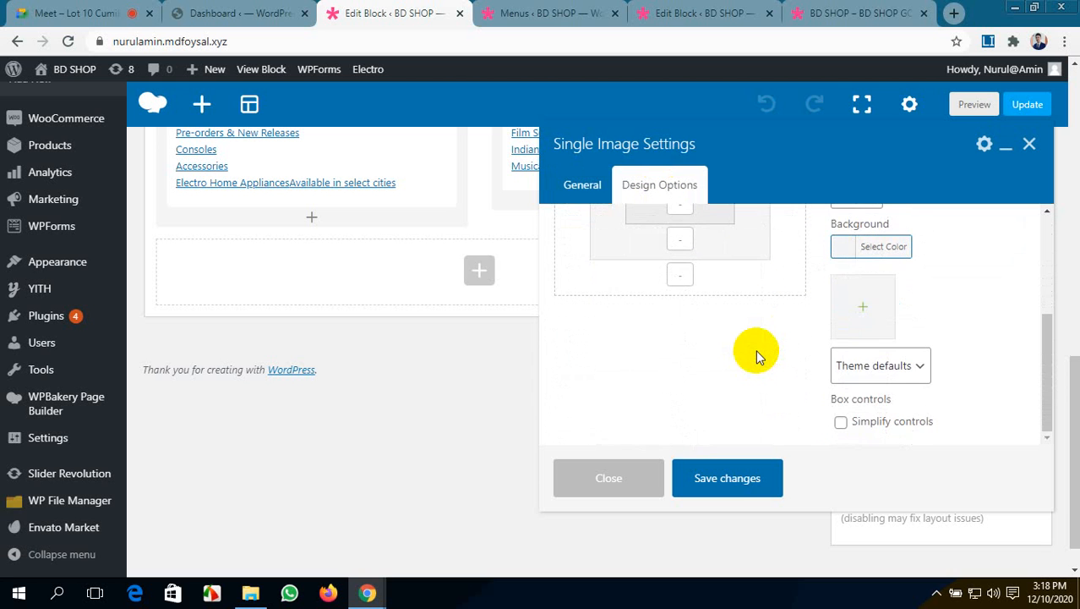
pyautogui.scroll(3, 756, 349)
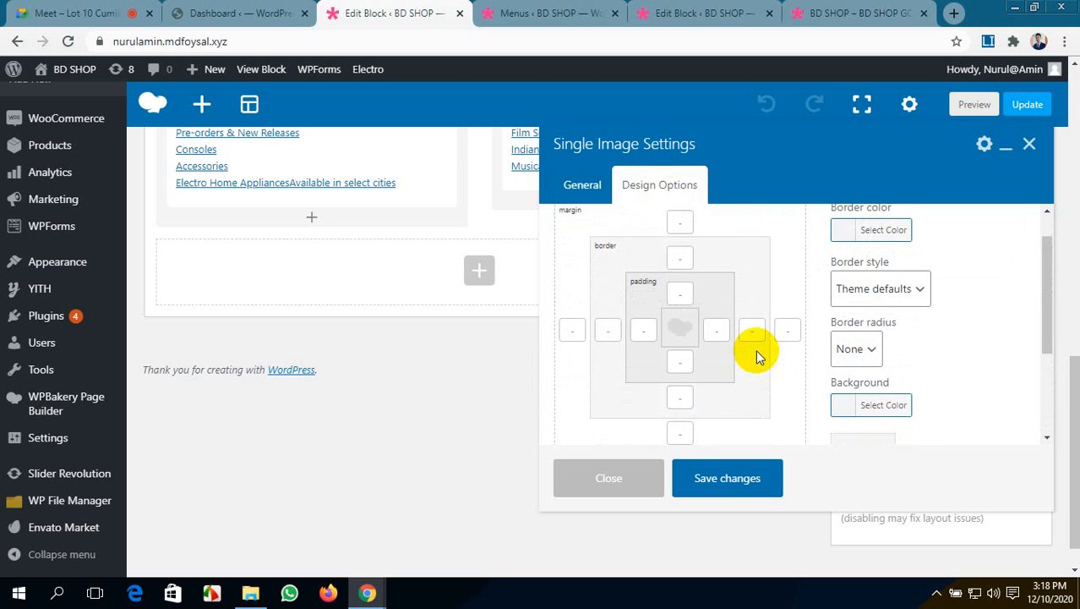
pyautogui.scroll(1, 756, 349)
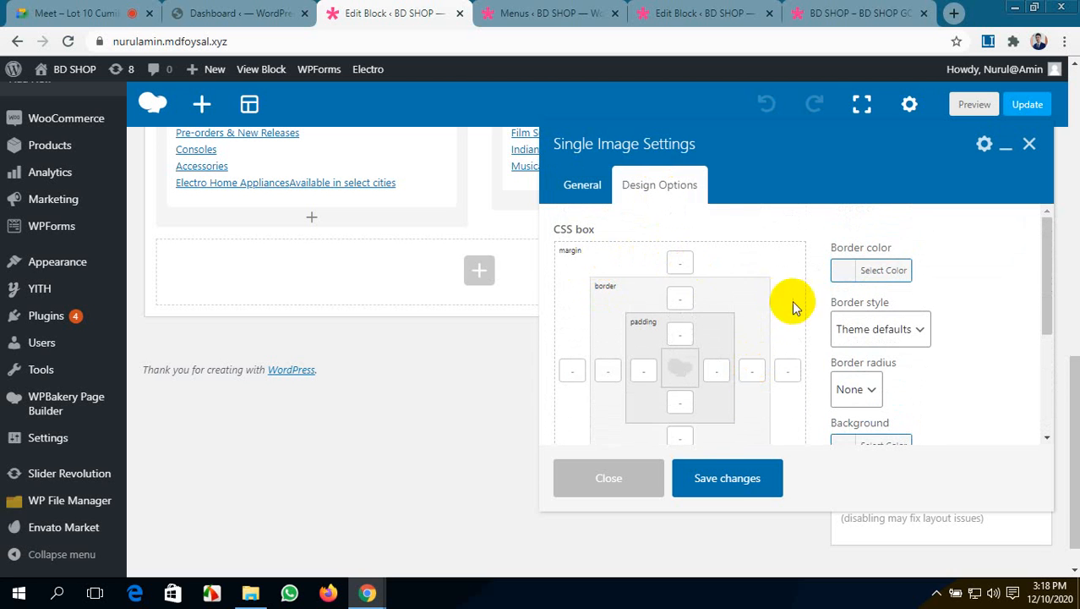
pyautogui.scroll(-1, 818, 320)
pyautogui.scroll(-3, 818, 319)
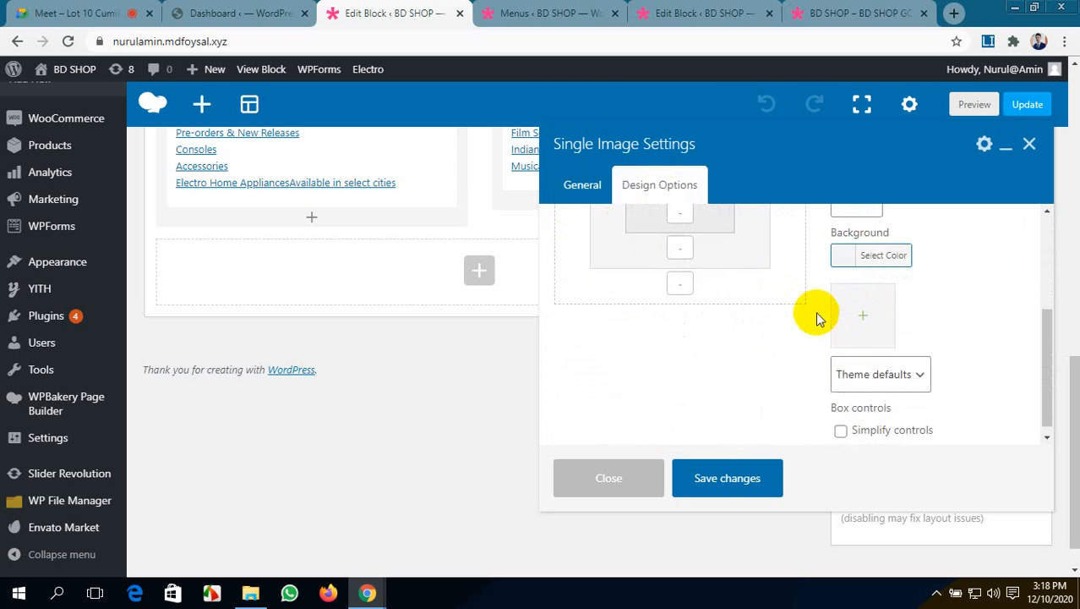
pyautogui.scroll(4, 818, 320)
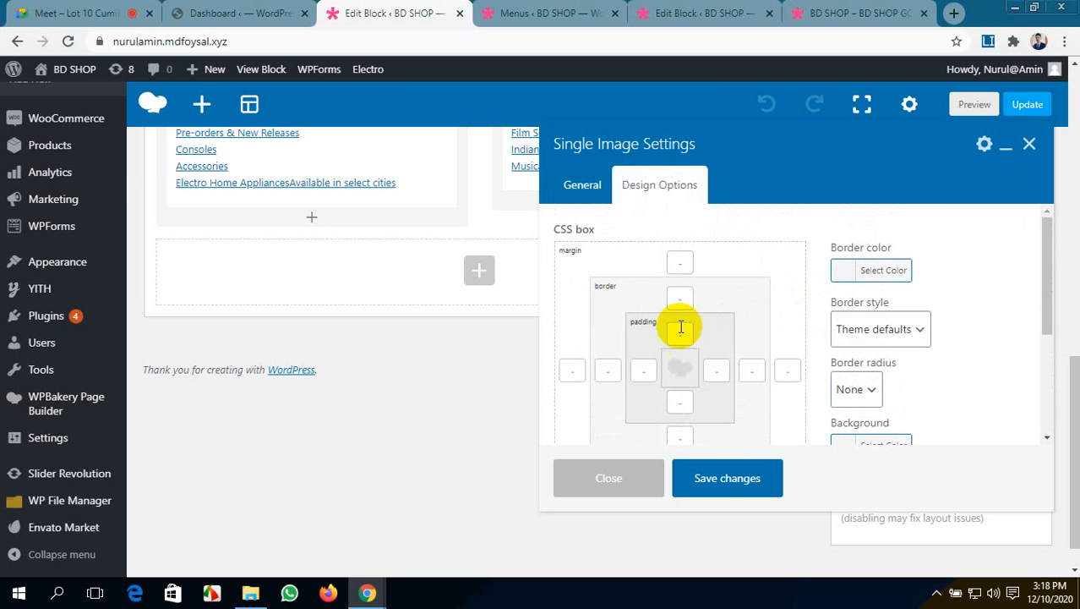
pyautogui.scroll(2, 681, 325)
pyautogui.scroll(1, 361, 325)
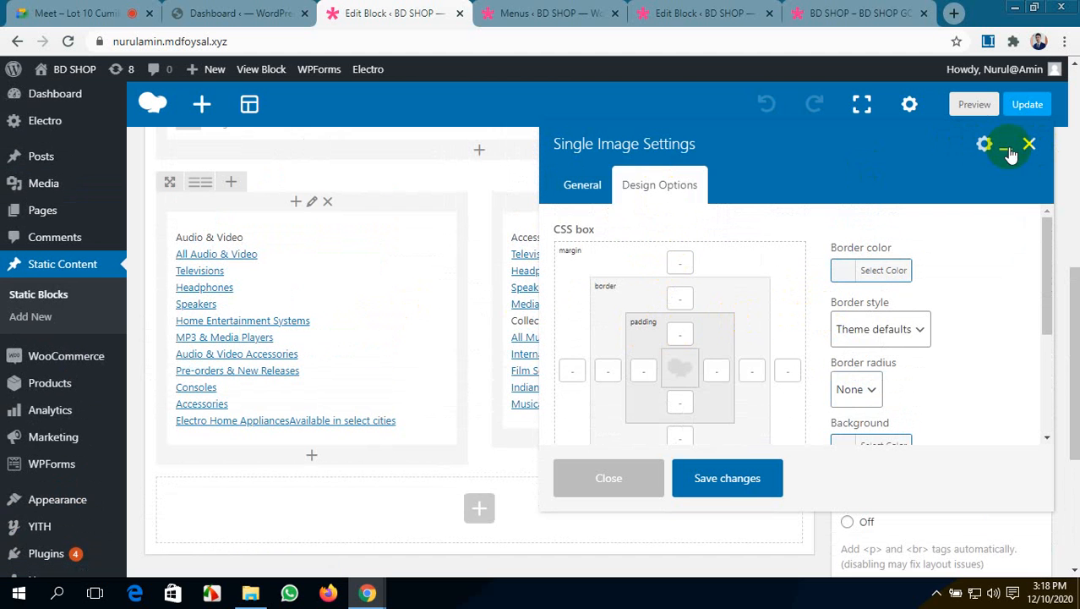
# - Review the image source, image and image size settings of the TV & Audio block's single image
pyautogui.click(568, 184)
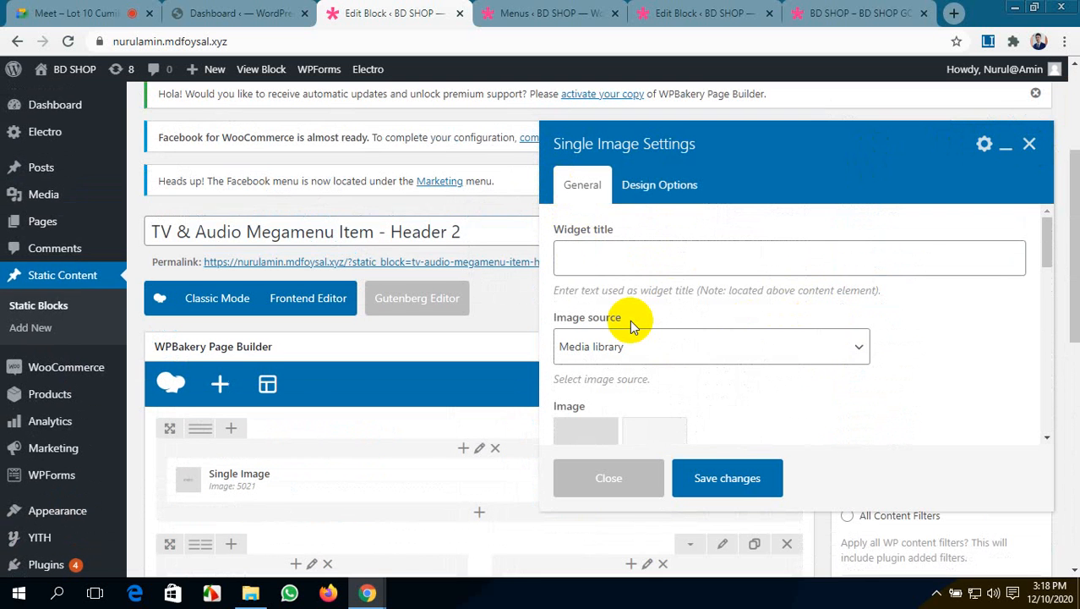
pyautogui.scroll(-3, 630, 322)
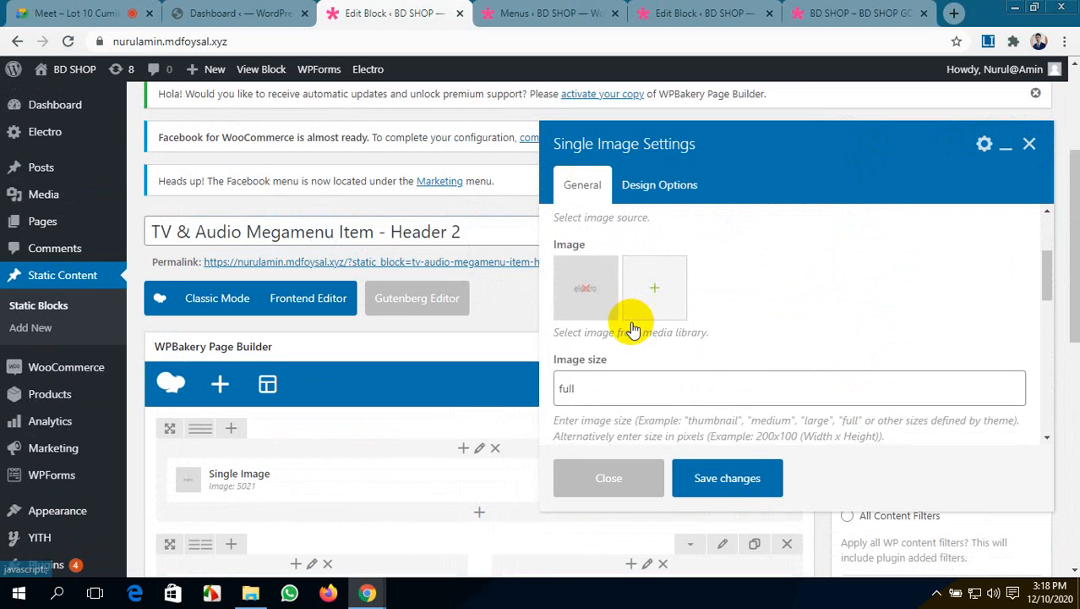
pyautogui.scroll(-1, 631, 322)
# - Inspect the image row and text columns of the BMW Car block and return to the TV & Audio block's image settings
pyautogui.click(563, 7)
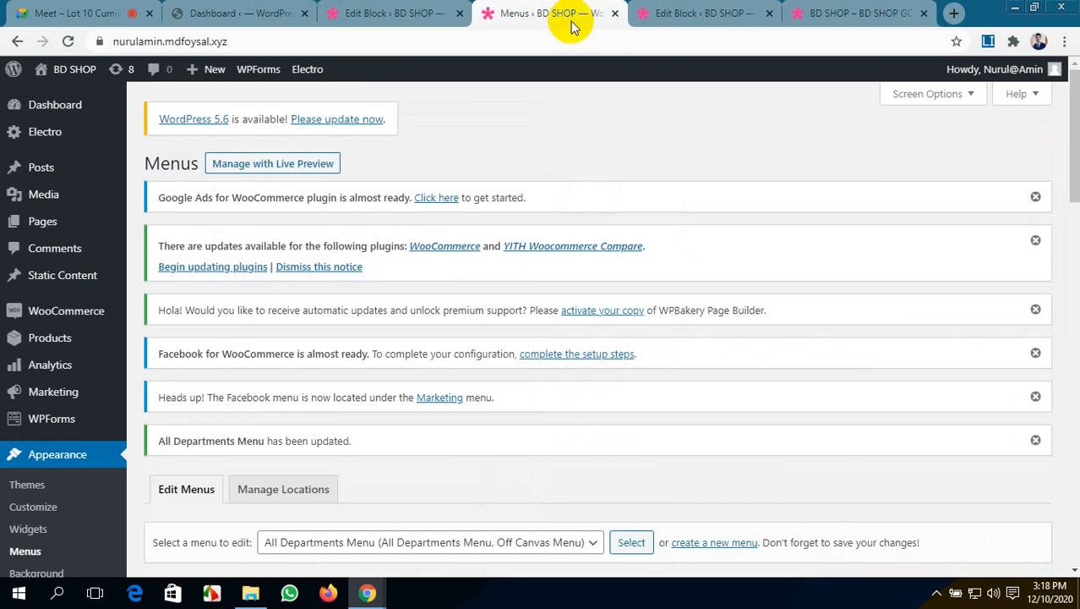
pyautogui.click(677, 13)
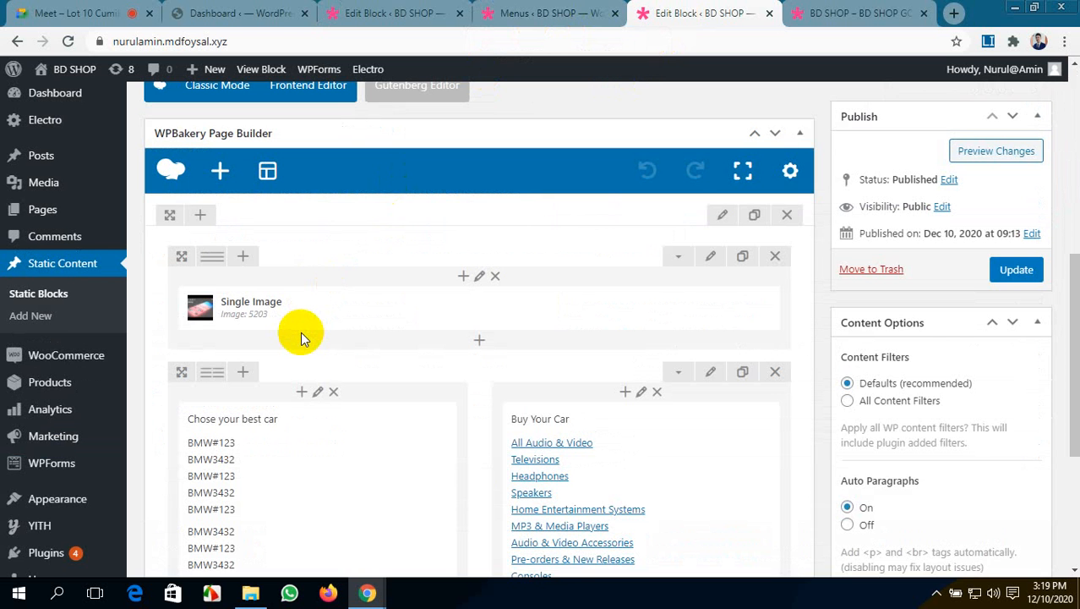
pyautogui.scroll(-2, 300, 331)
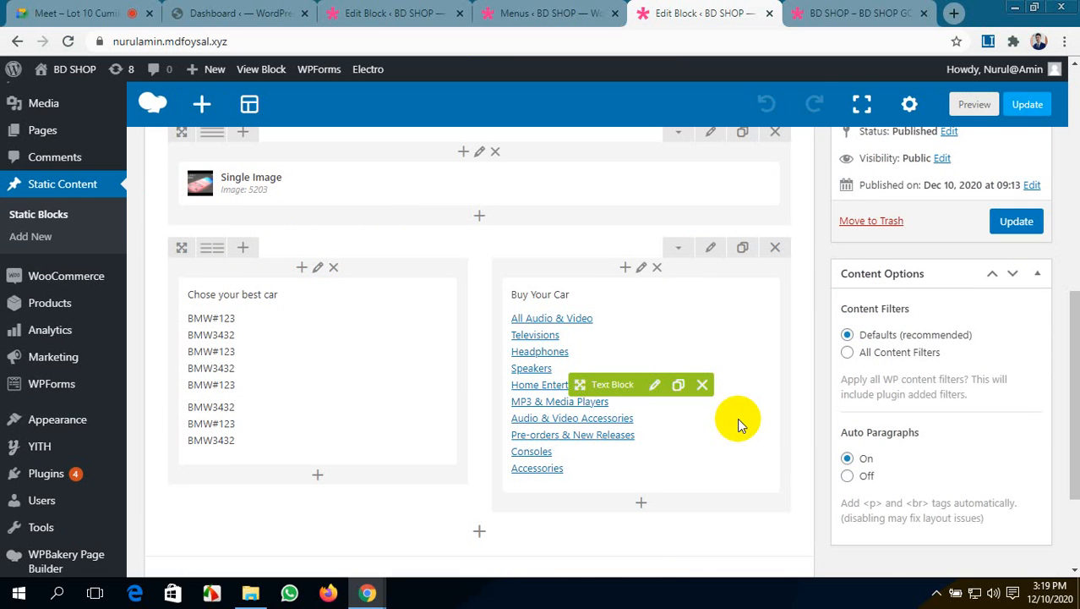
pyautogui.click(85, 14)
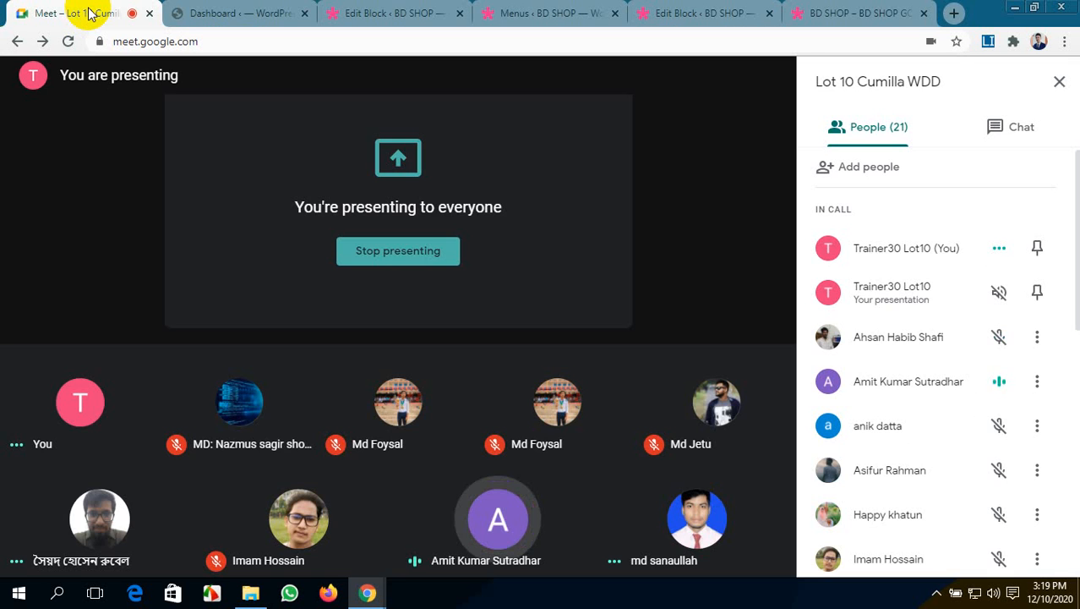
pyautogui.click(359, 12)
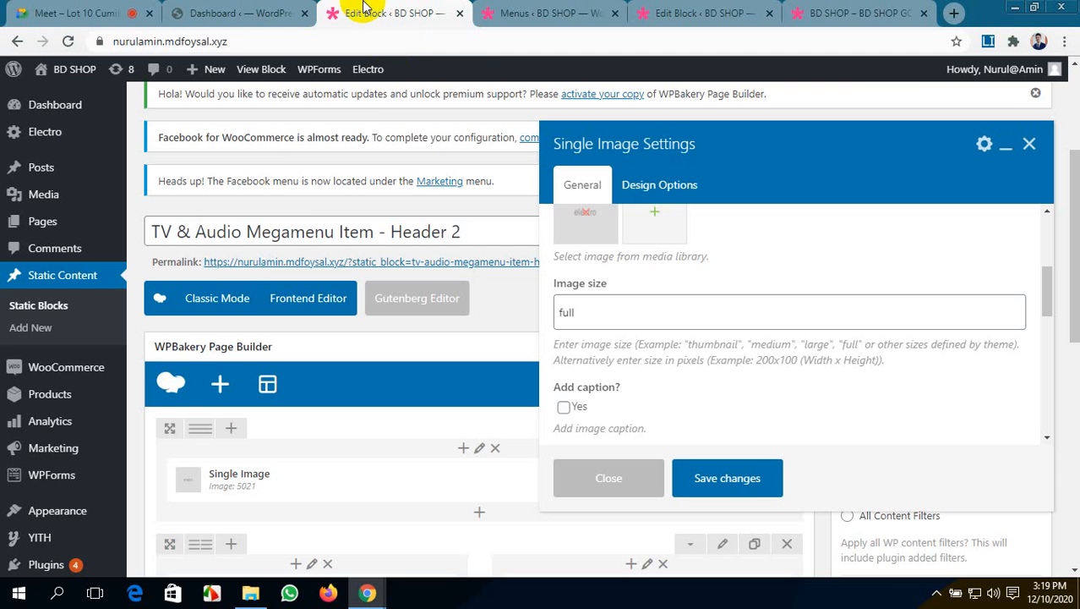
# - Compare the storefront, the BMW Car block, the department menu and the TV & Audio block's image alignment and style settings
pyautogui.click(854, 13)
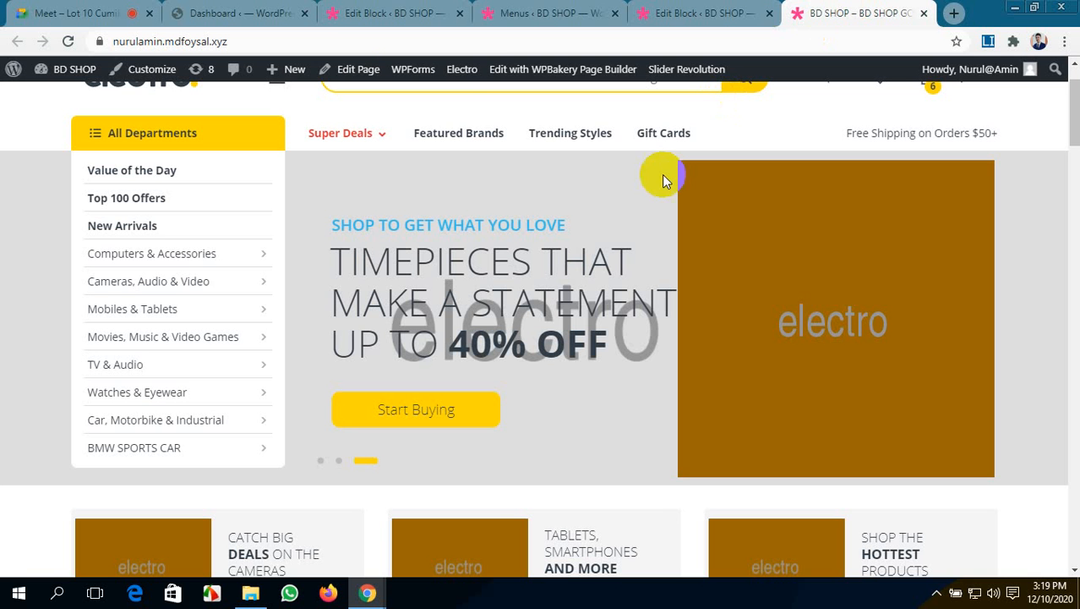
pyautogui.click(702, 13)
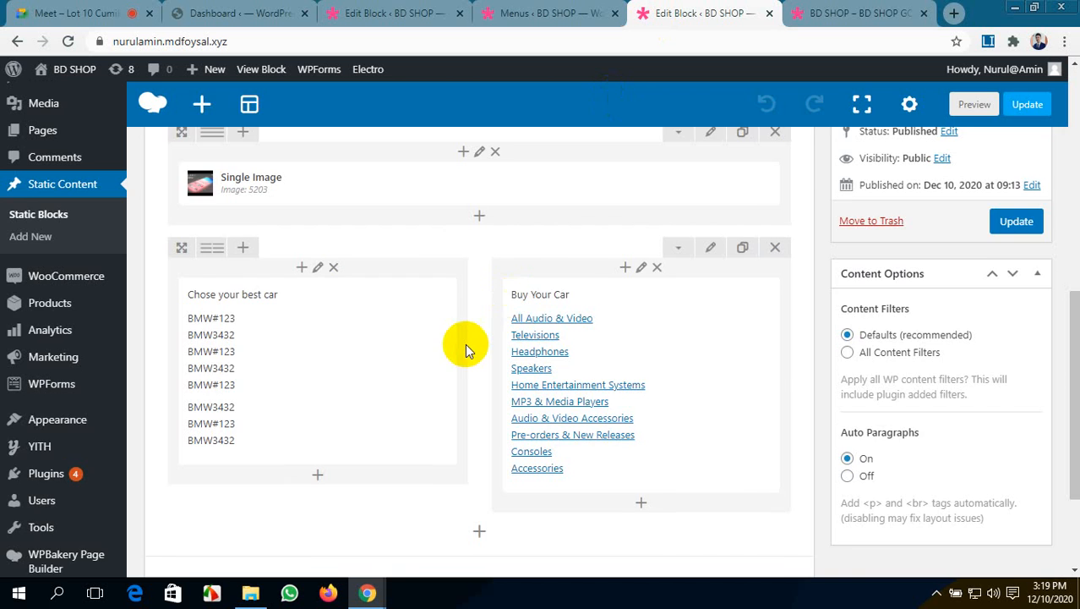
pyautogui.scroll(1, 465, 343)
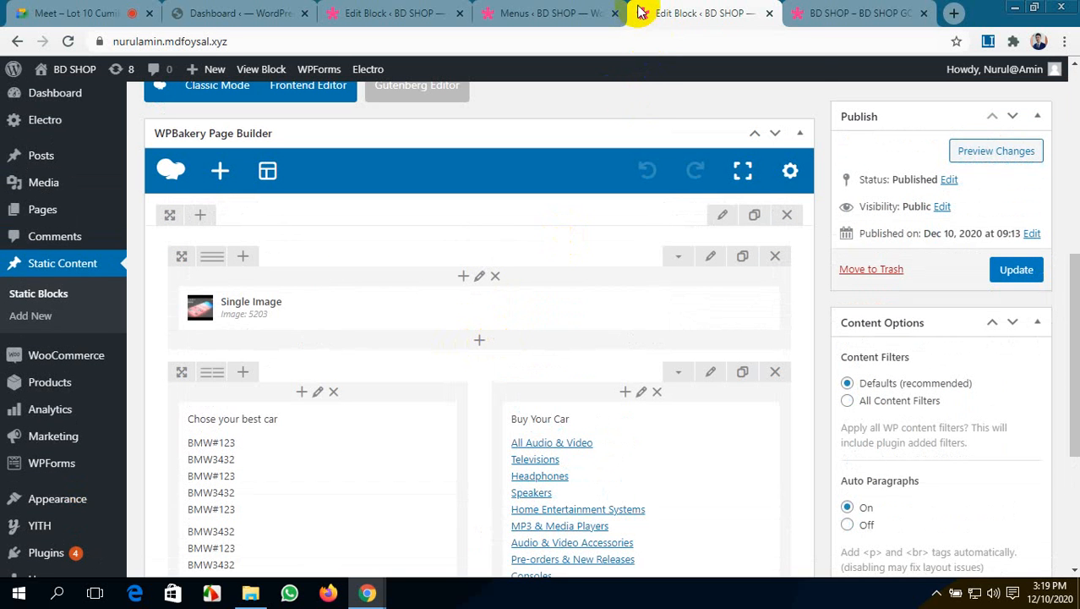
pyautogui.click(583, 12)
pyautogui.scroll(-4, 619, 226)
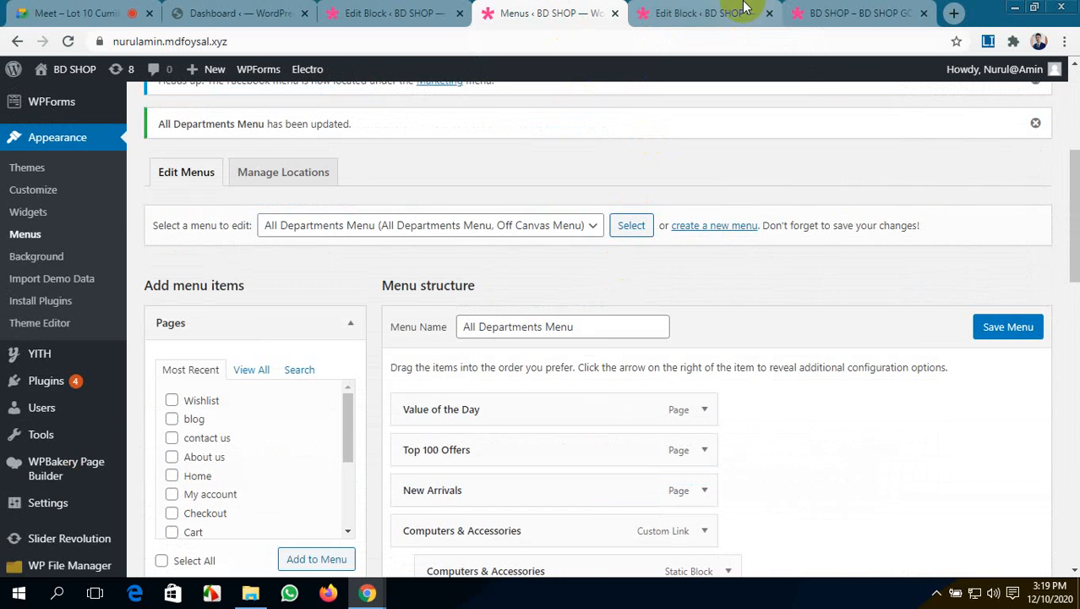
pyautogui.click(695, 11)
pyautogui.click(389, 13)
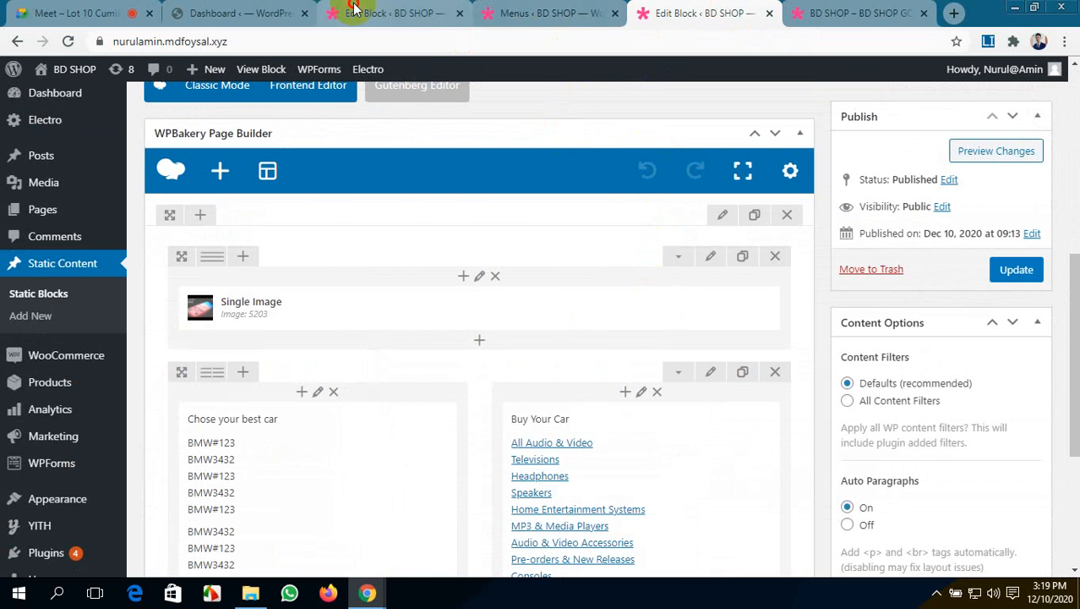
pyautogui.scroll(-2, 583, 329)
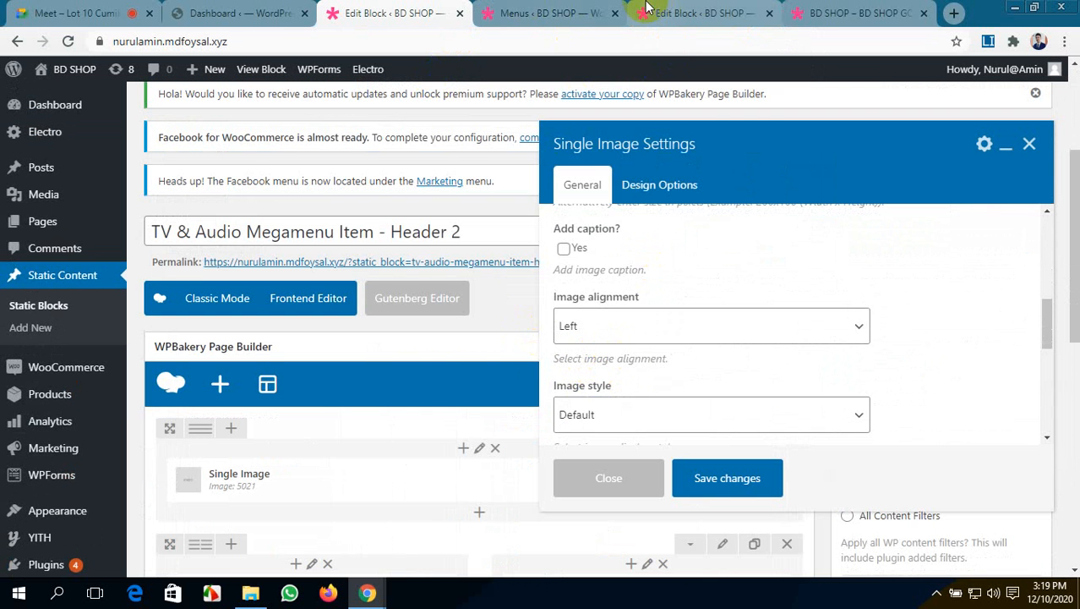
# - Open the Single Image settings in the BMW Car block and set the image size to full
pyautogui.click(583, 12)
pyautogui.scroll(-3, 676, 355)
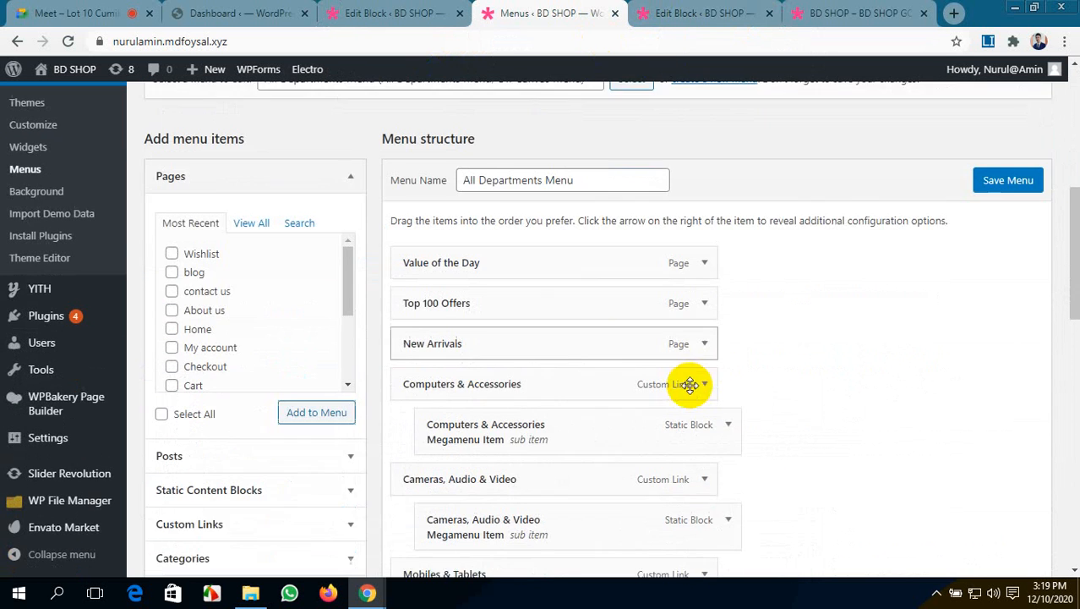
pyautogui.click(718, 12)
pyautogui.scroll(-5, 658, 372)
pyautogui.scroll(3, 655, 364)
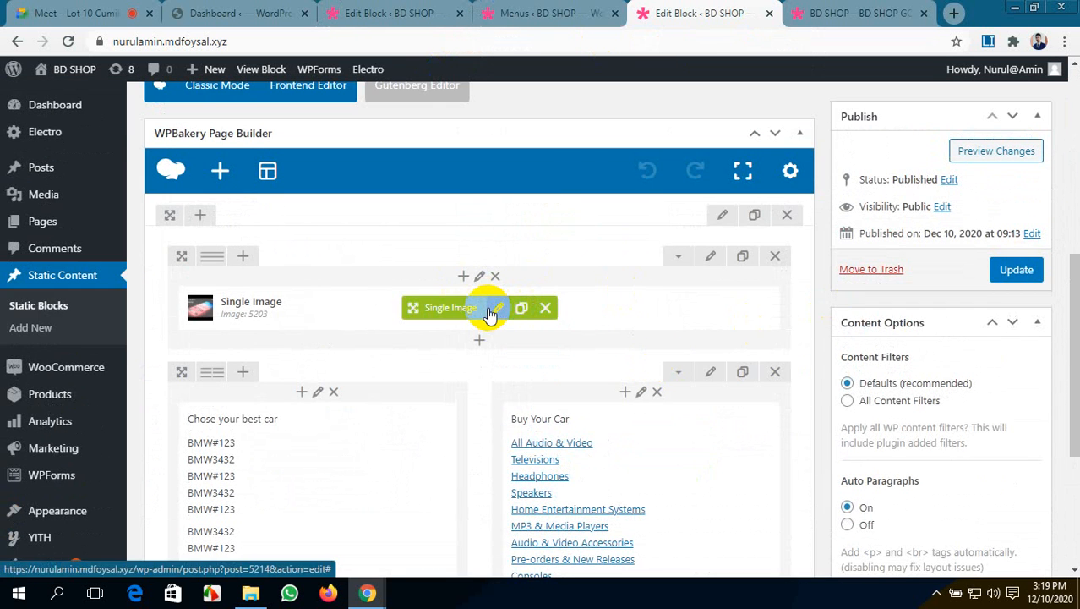
pyautogui.click(498, 308)
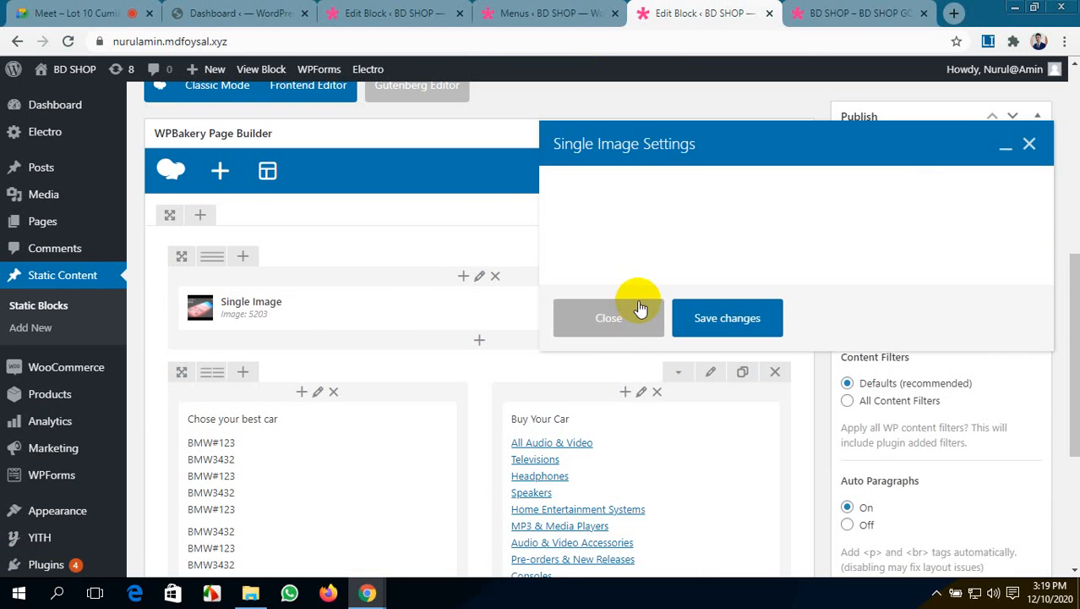
pyautogui.scroll(-2, 637, 299)
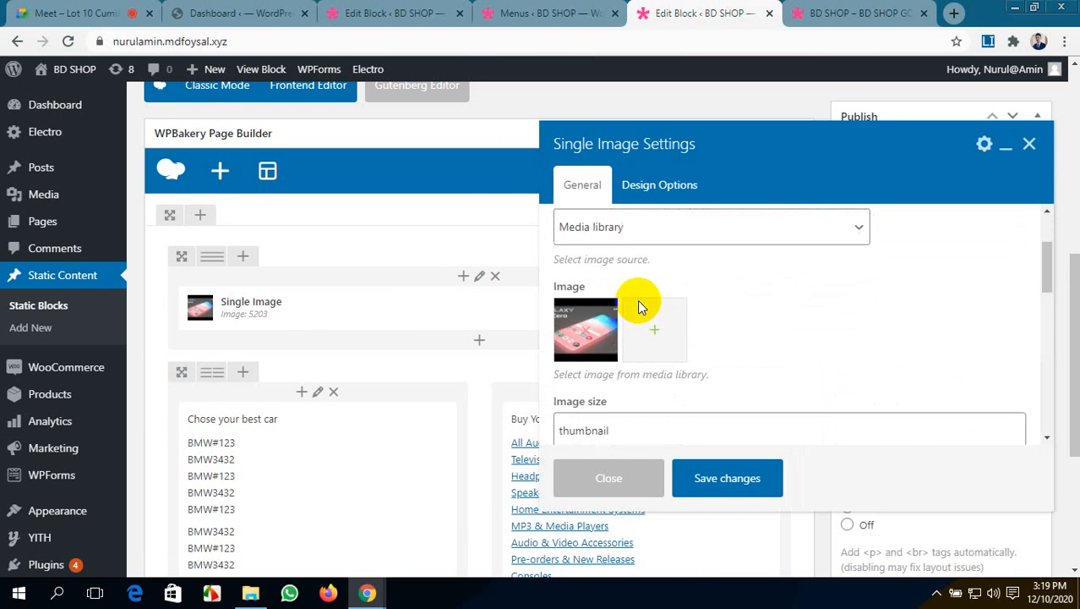
pyautogui.scroll(-1, 640, 308)
pyautogui.click(645, 312)
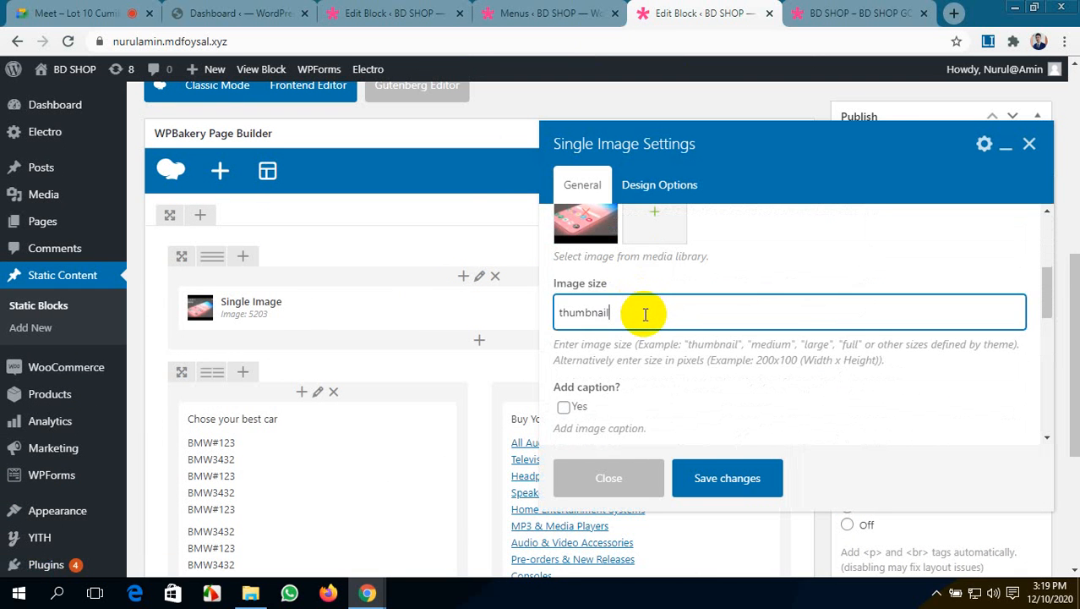
pyautogui.moveTo(645, 320); pyautogui.dragTo(459, 310)
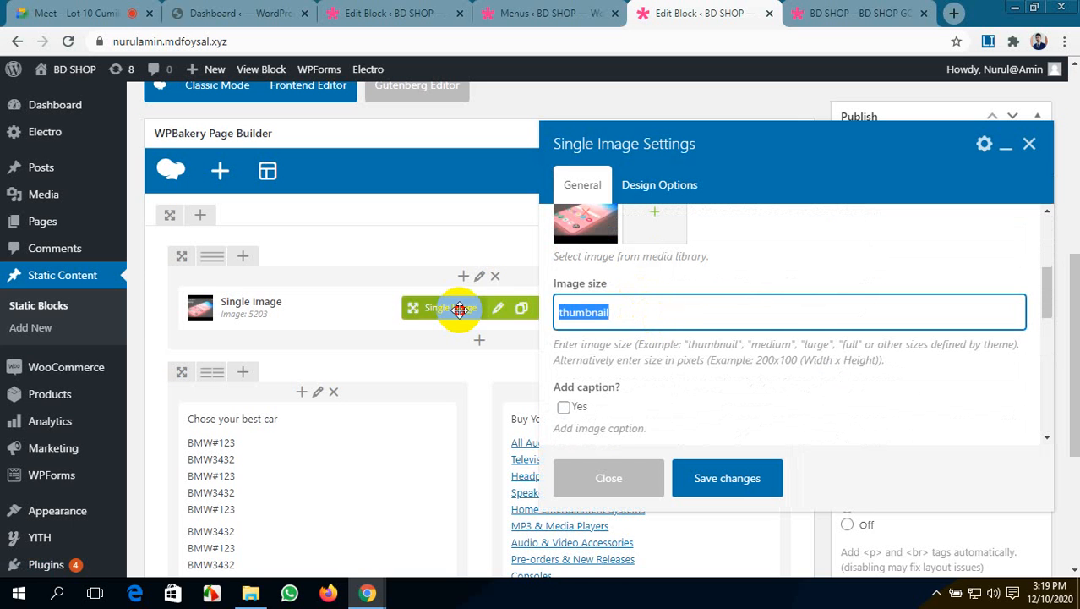
pyautogui.write('full')
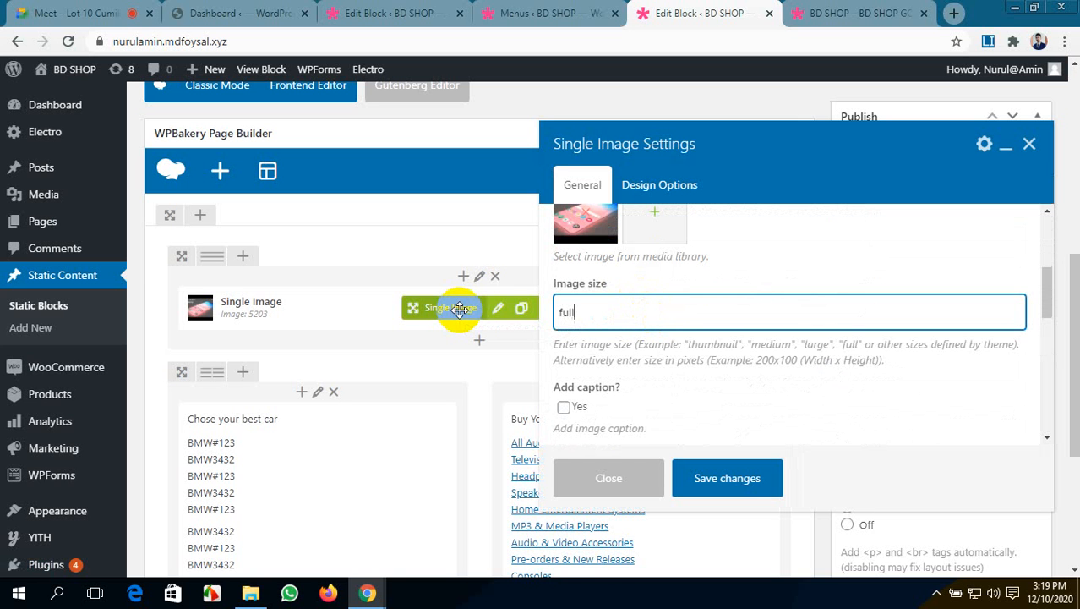
# - Set the image alignment of the BMW Car block's single image to Left
pyautogui.scroll(-3, 623, 414)
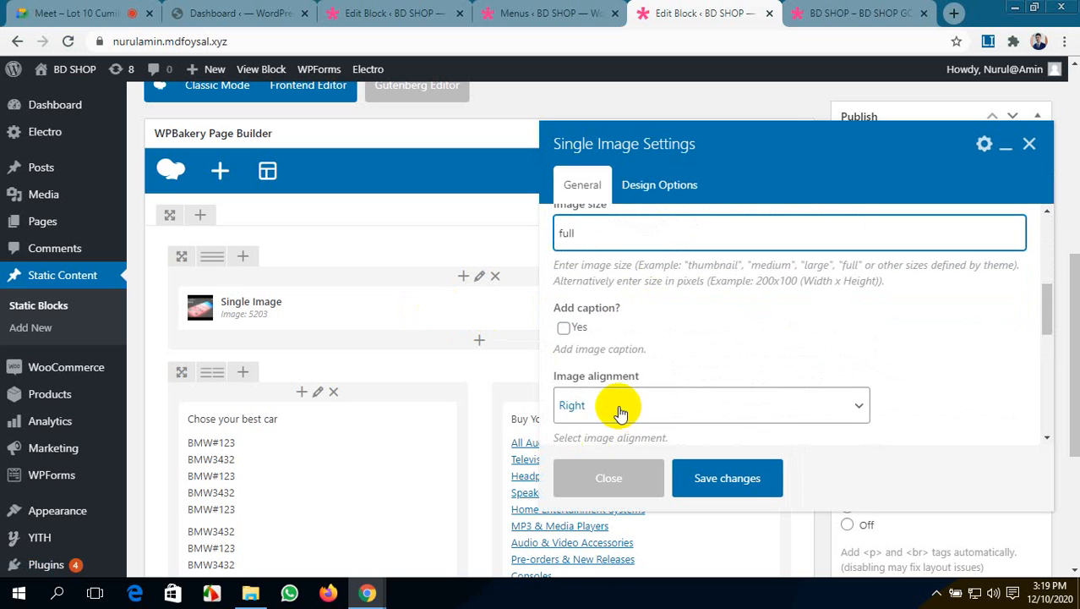
pyautogui.click(614, 411)
pyautogui.click(612, 435)
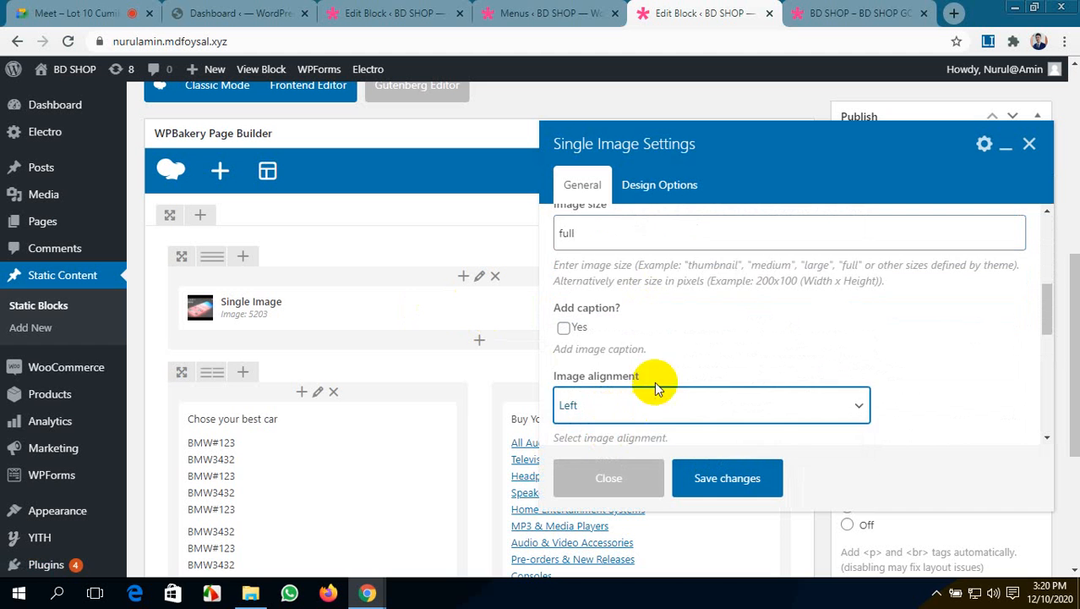
pyautogui.scroll(-2, 656, 382)
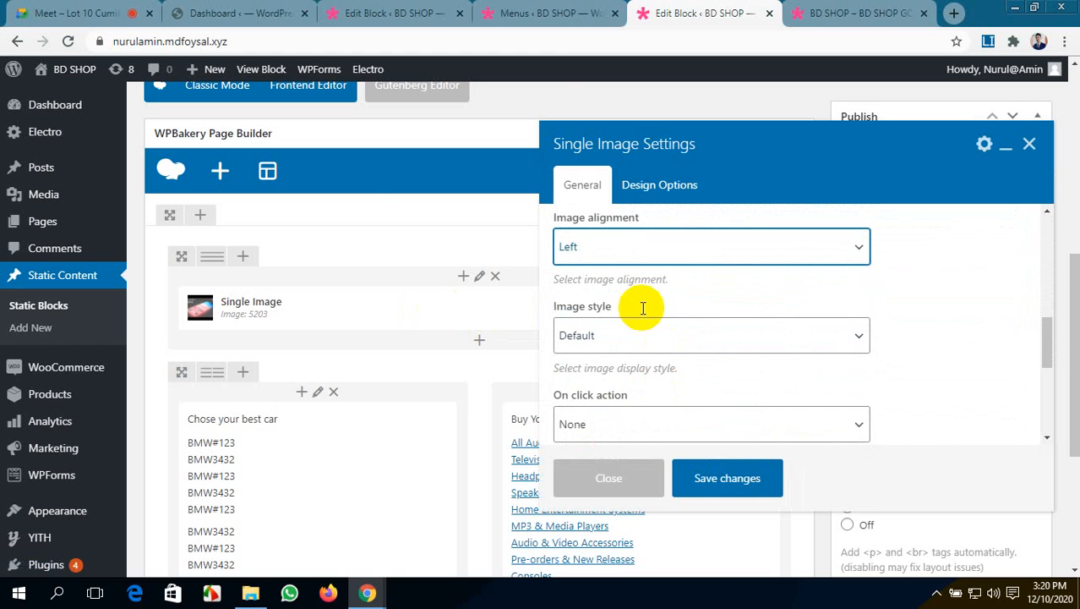
# - Examine the TV & Audio block's single image options from image size, alignment and style down to the extra class name
pyautogui.click(542, 12)
pyautogui.click(427, 10)
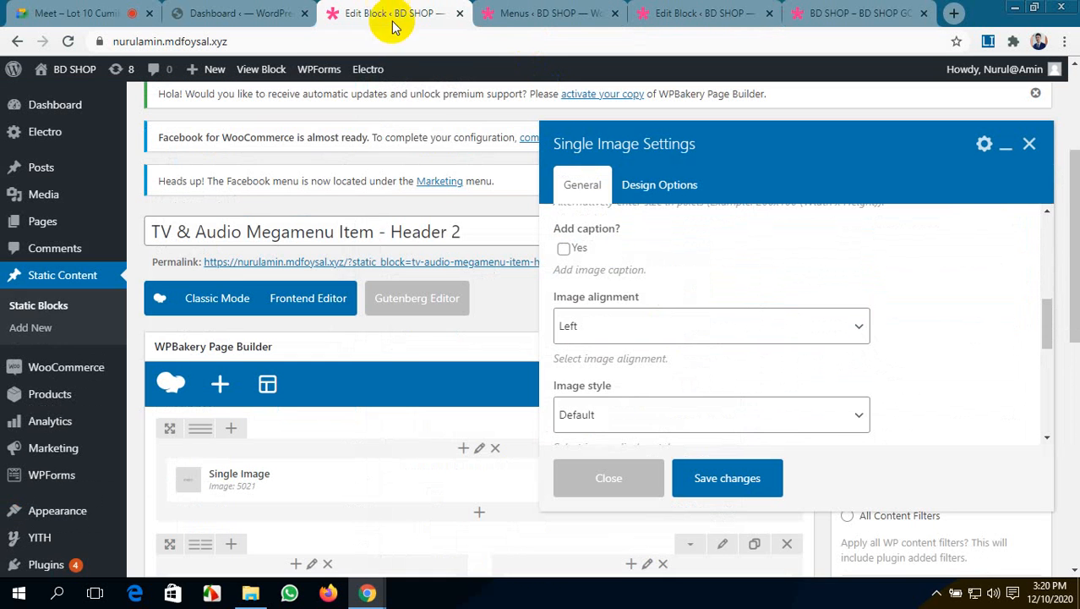
pyautogui.scroll(-2, 664, 365)
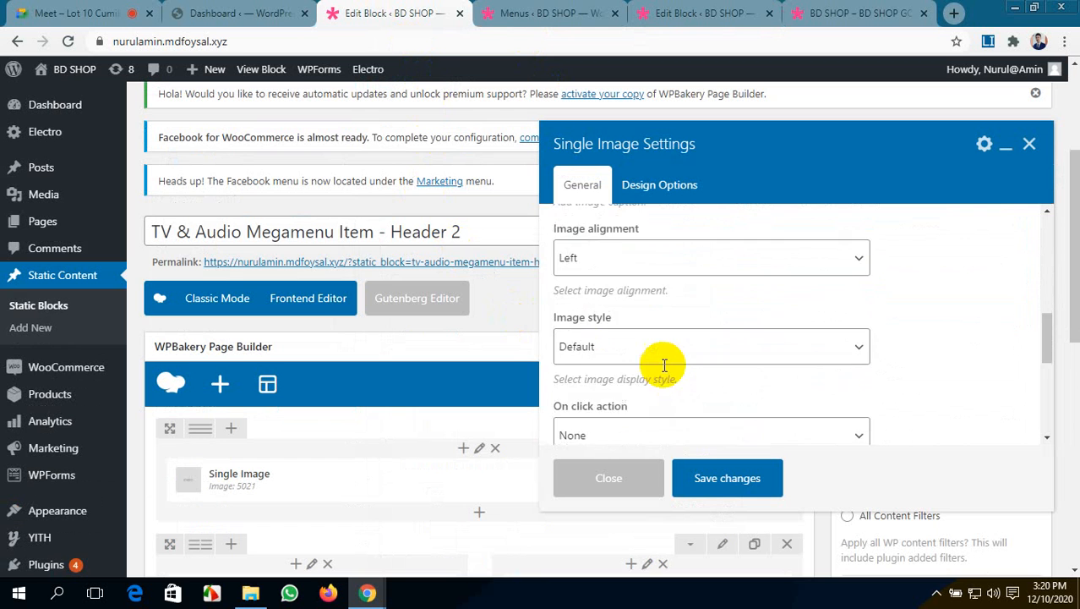
pyautogui.scroll(2, 664, 370)
pyautogui.scroll(1, 665, 371)
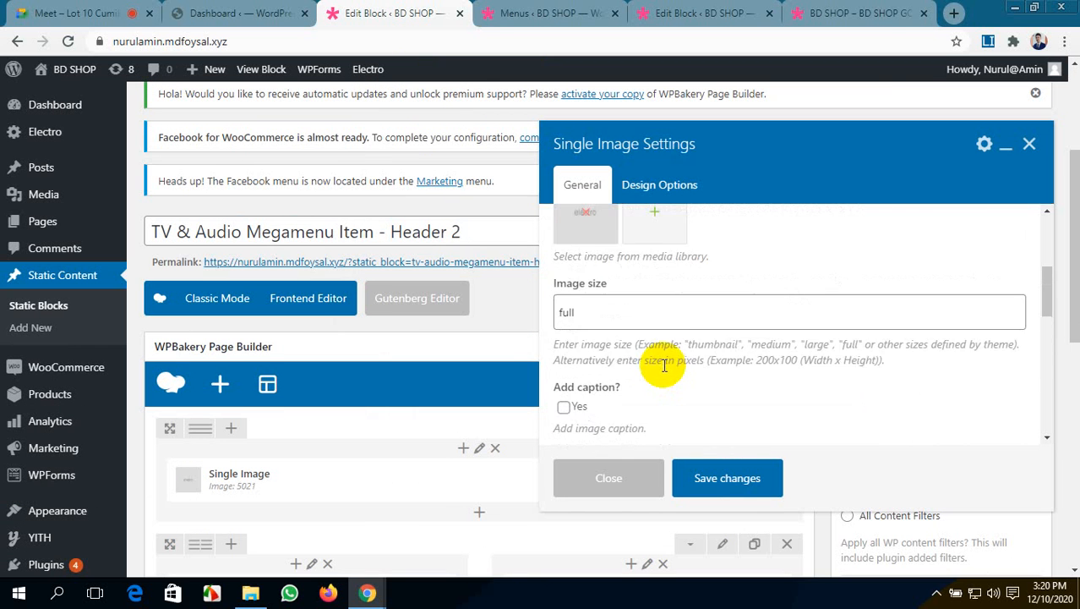
pyautogui.scroll(-3, 664, 365)
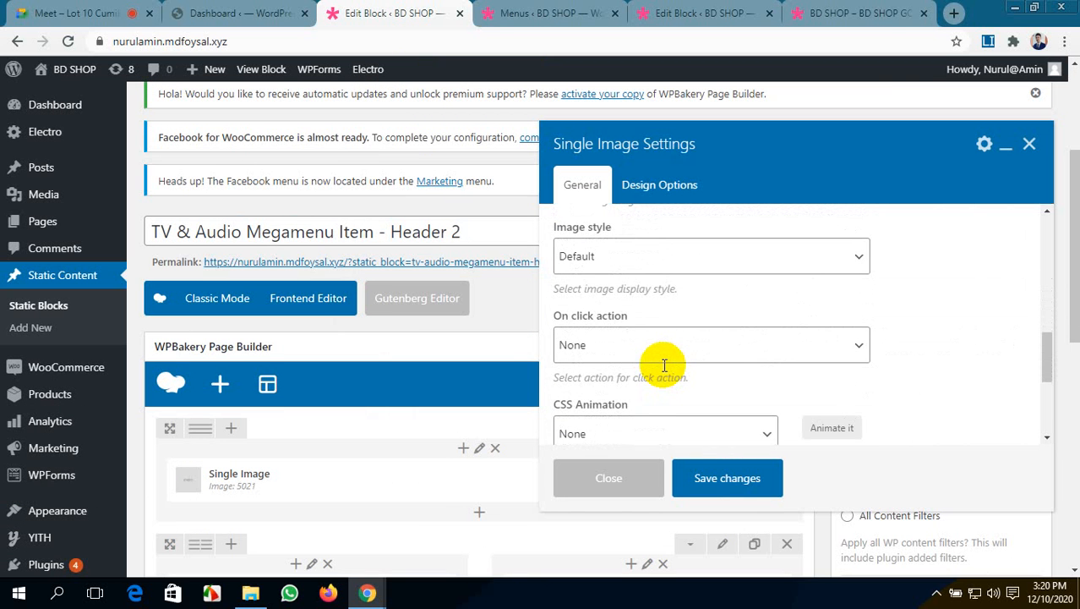
pyautogui.scroll(-1, 665, 366)
pyautogui.scroll(-2, 665, 365)
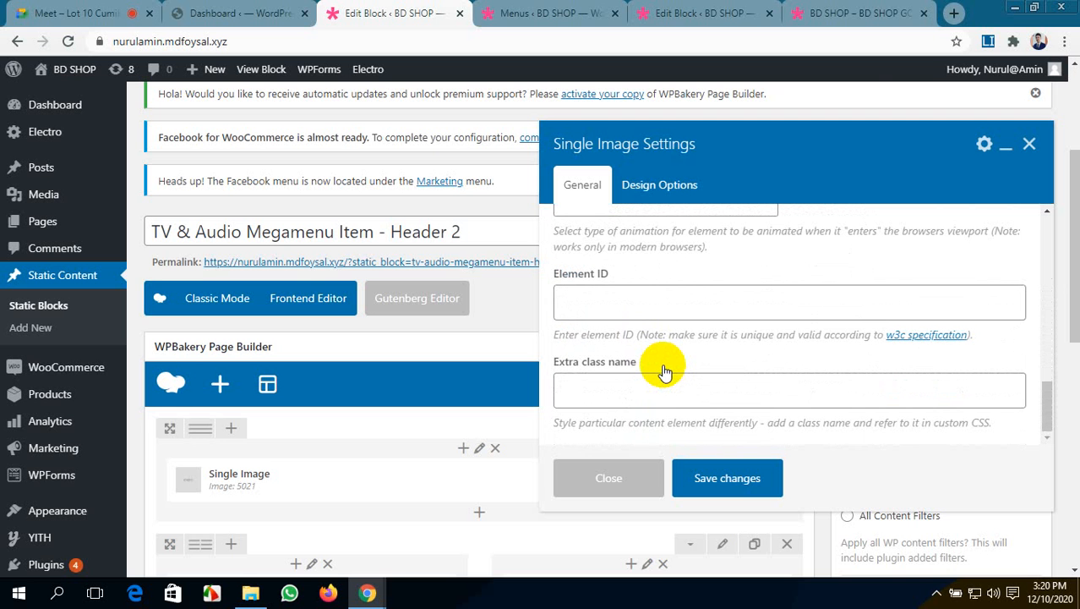
pyautogui.scroll(-3, 662, 365)
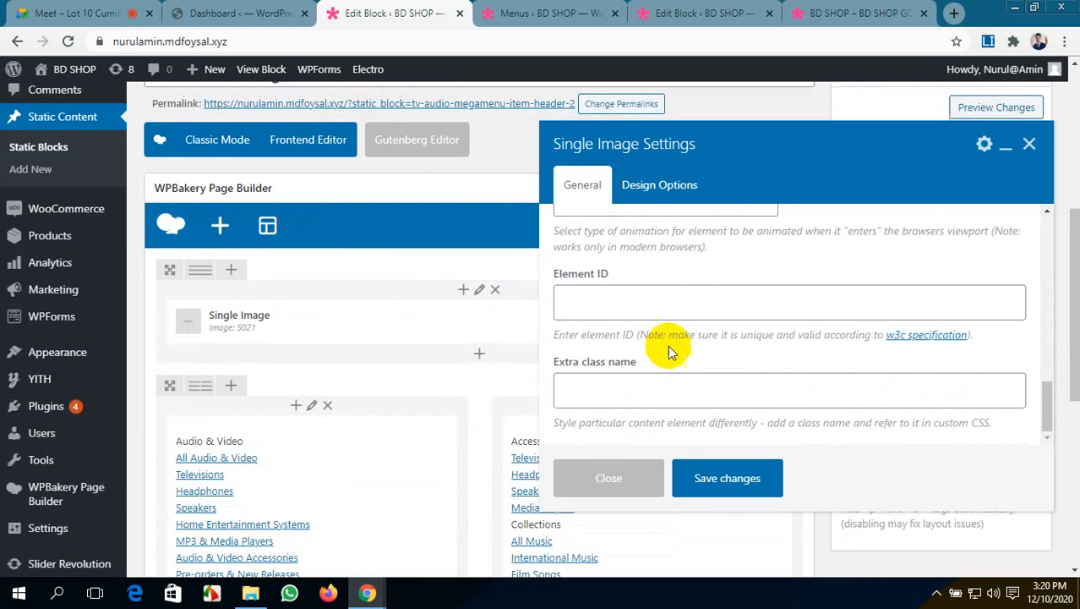
# - Reorder the browser tabs so the two block editors sit side by side, and return to the BMW Car block
pyautogui.click(596, 10)
pyautogui.moveTo(600, 7); pyautogui.dragTo(405, 10)
pyautogui.click(701, 12)
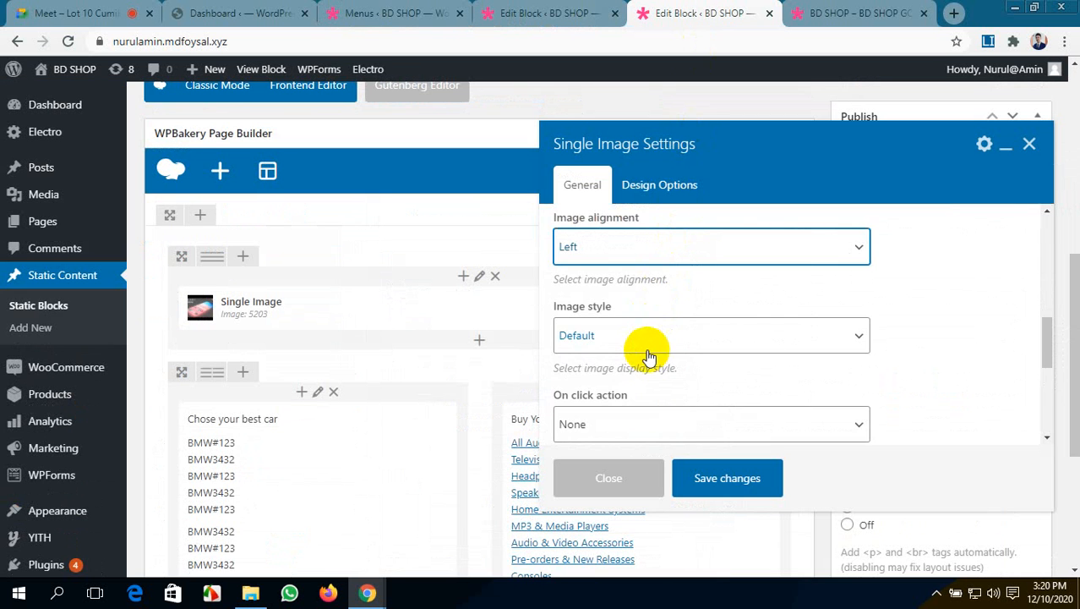
# - Check the remaining general options of the BMW Car block's single image and save its settings
pyautogui.scroll(-1, 648, 355)
pyautogui.scroll(-1, 648, 355)
pyautogui.scroll(-2, 648, 360)
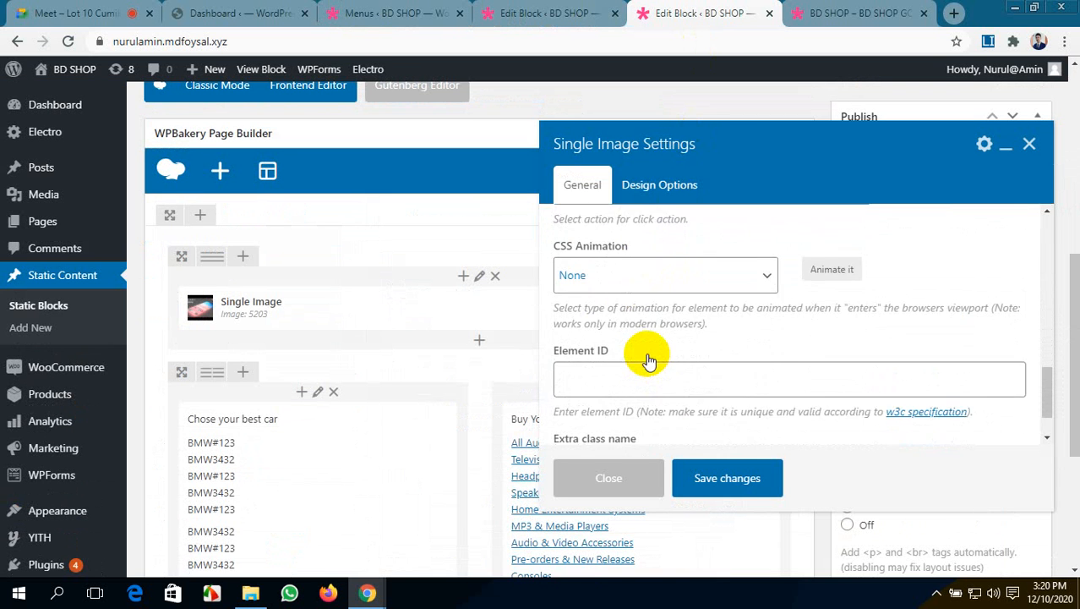
pyautogui.click(743, 479)
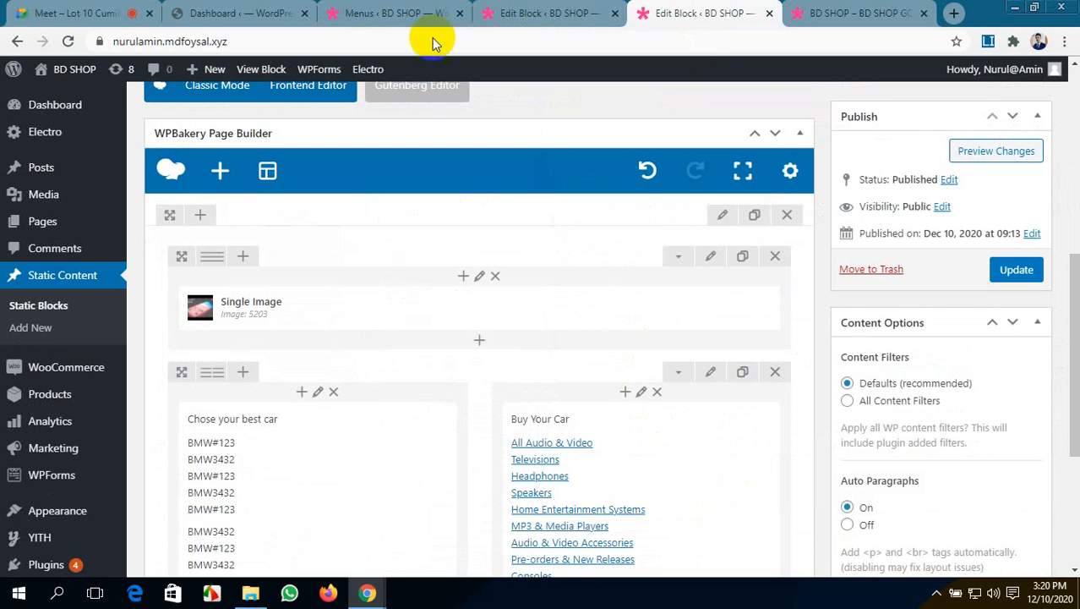
# - Copy the extra class name bg-yamm-content from the row settings of the TV & Audio block's image row
pyautogui.click(520, 17)
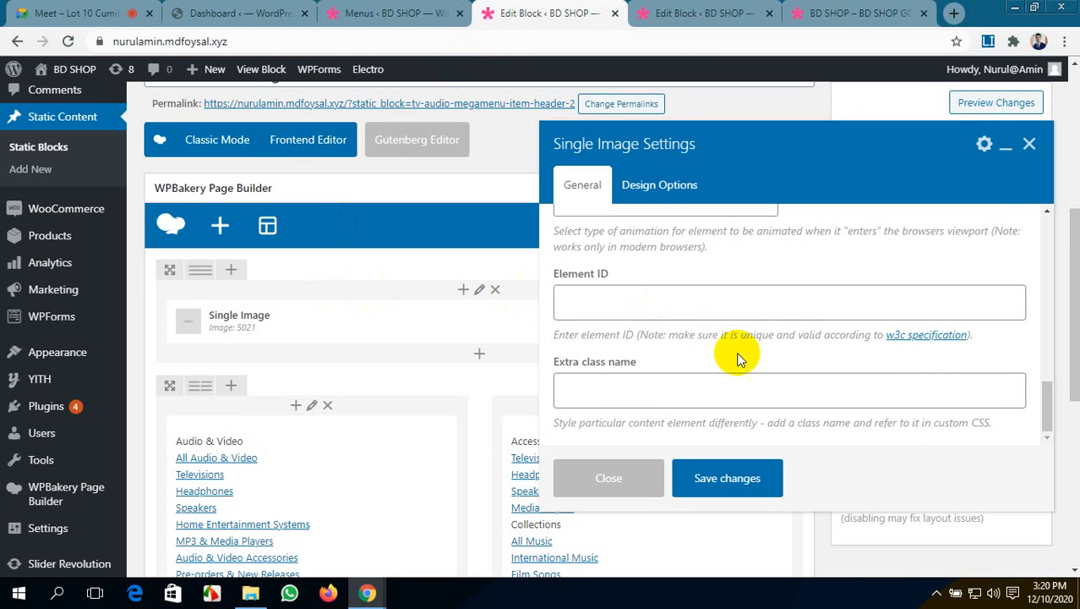
pyautogui.click(1029, 144)
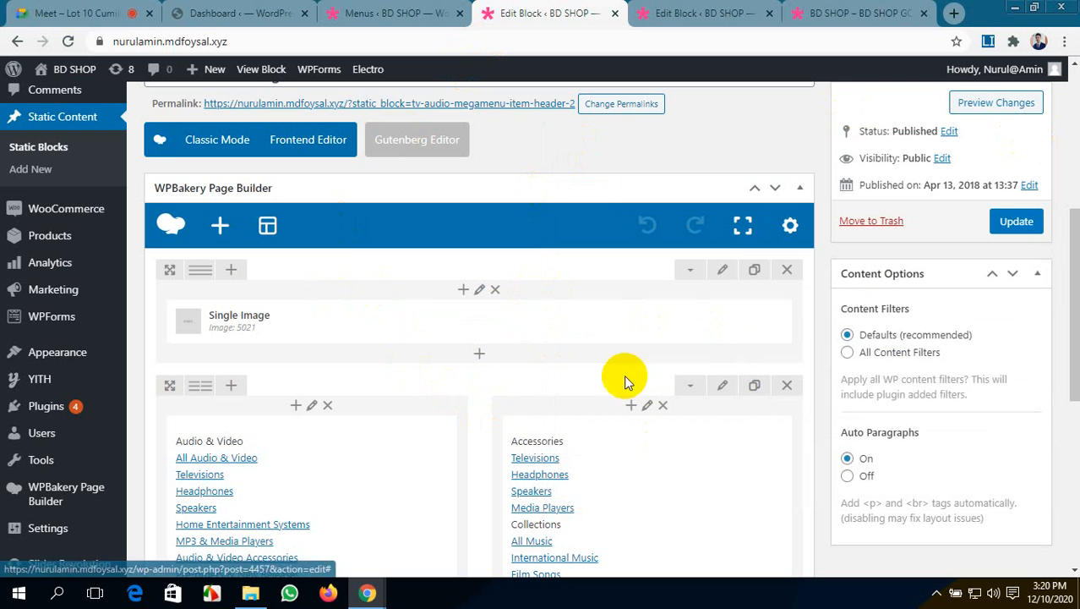
pyautogui.click(719, 276)
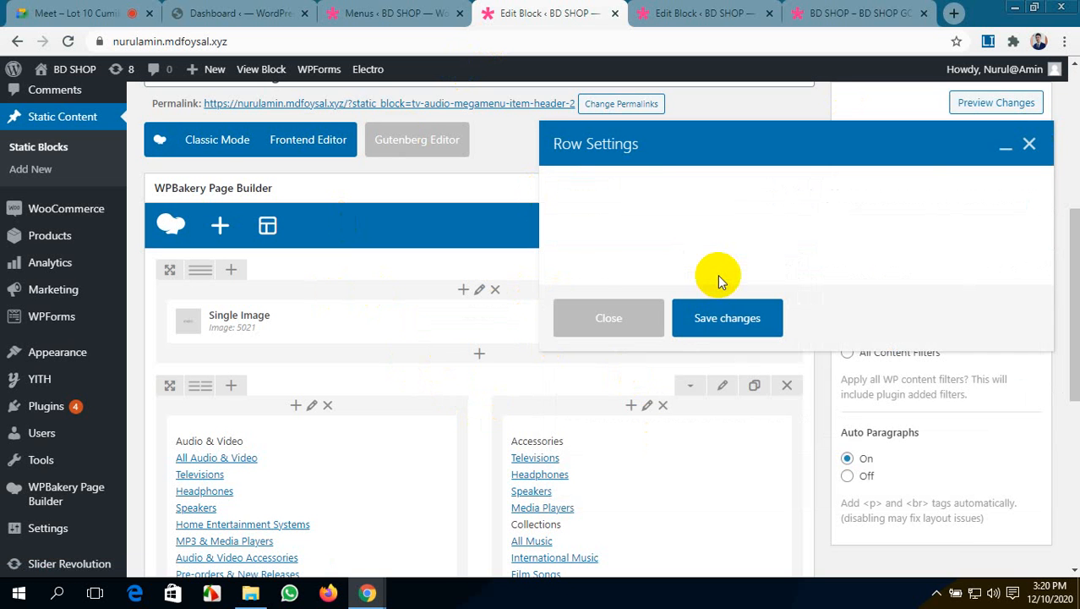
pyautogui.scroll(-3, 695, 367)
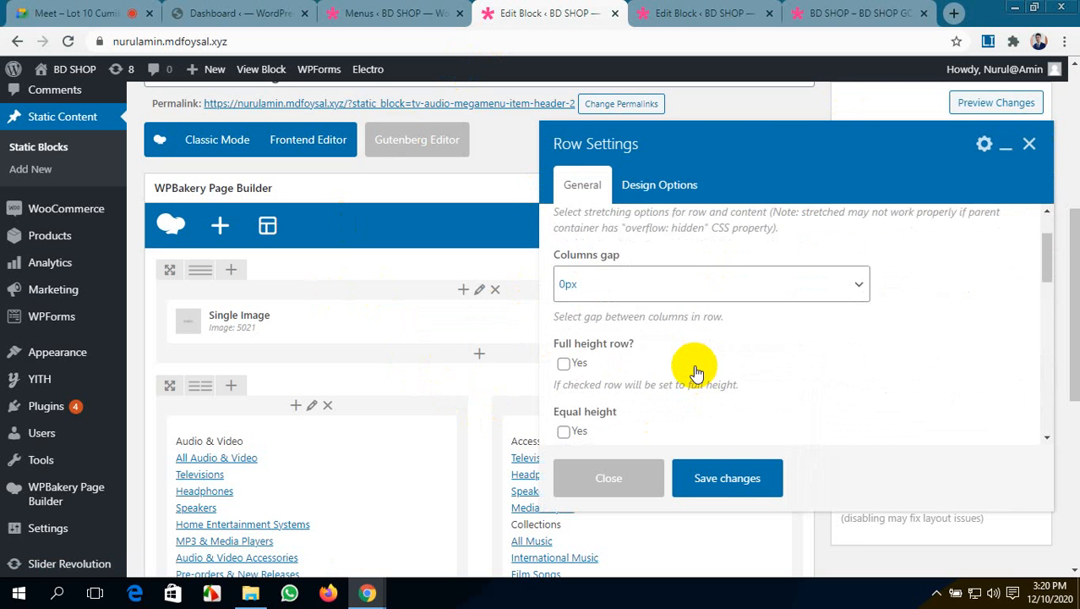
pyautogui.scroll(-6, 694, 364)
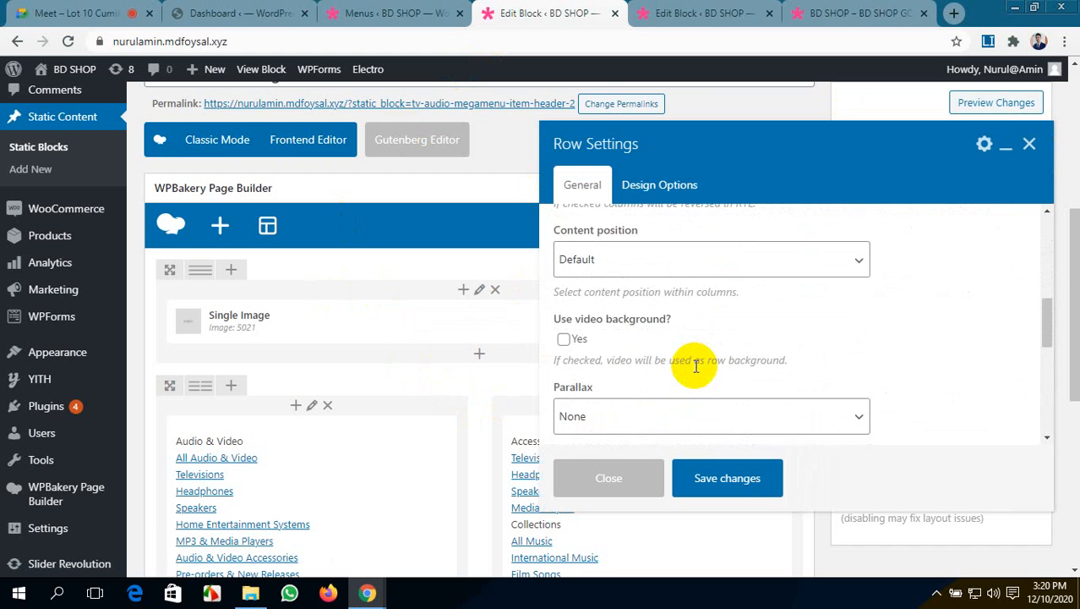
pyautogui.scroll(-6, 695, 365)
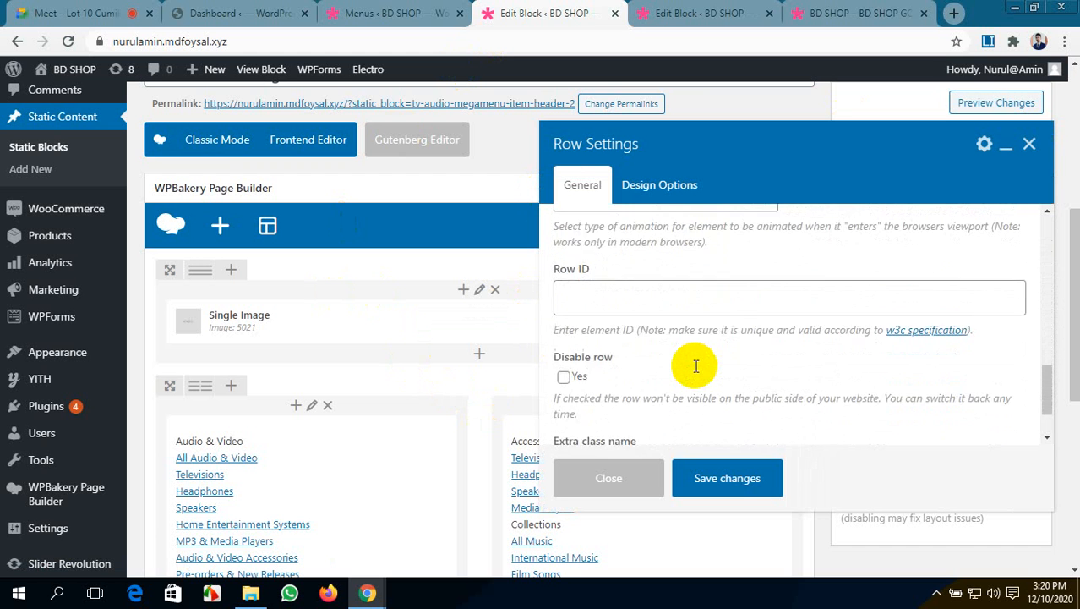
pyautogui.scroll(-1, 695, 365)
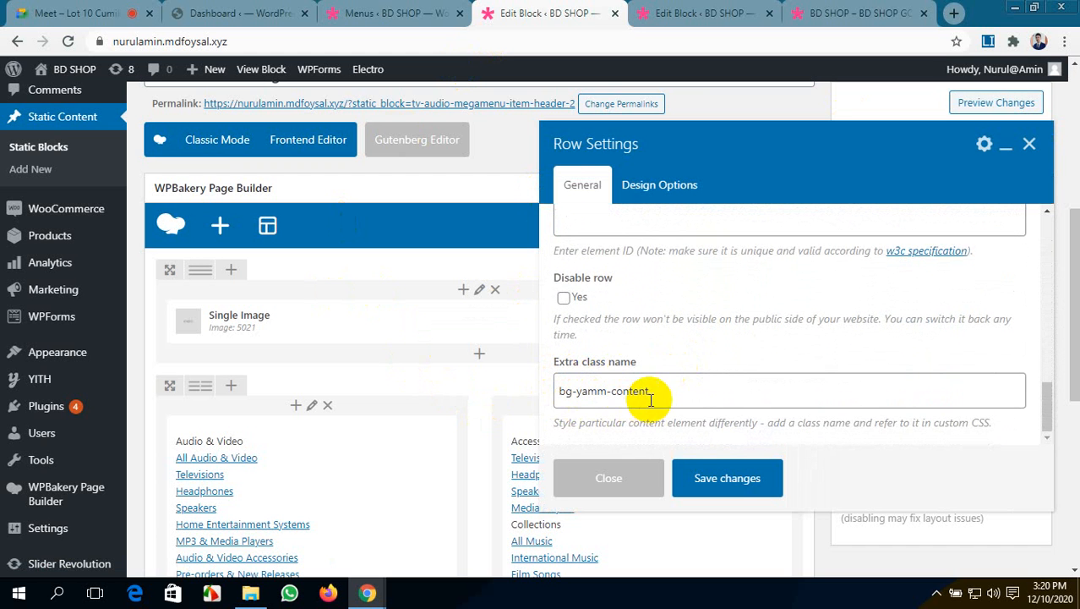
pyautogui.moveTo(654, 391); pyautogui.dragTo(560, 389)
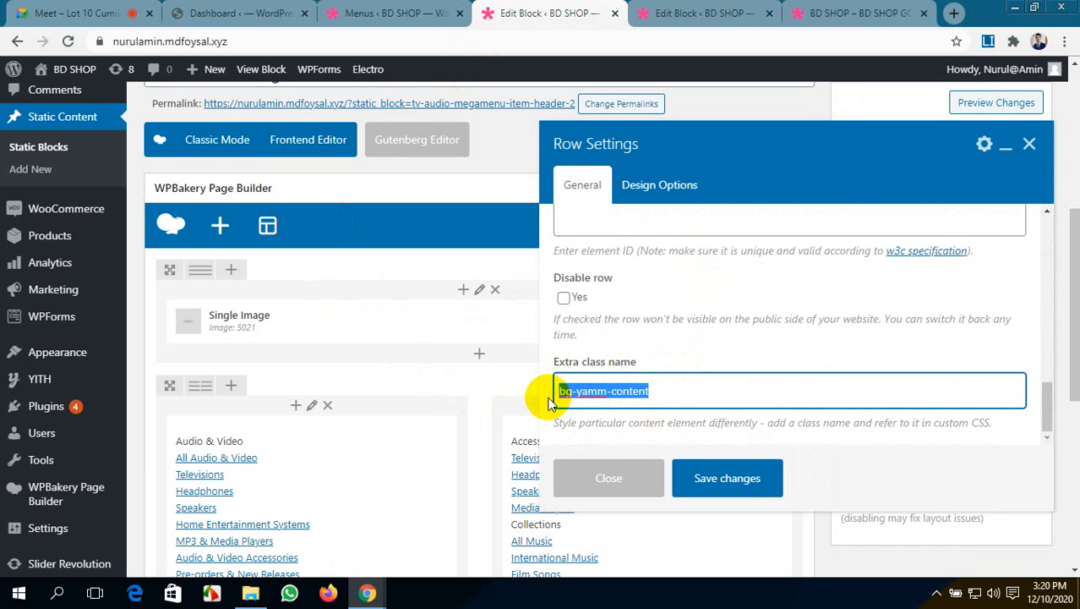
pyautogui.click(1028, 144)
# - Paste the extra class name bg-yamm-content into the image row's settings in the BMW Car block, save them and update the block
pyautogui.click(672, 12)
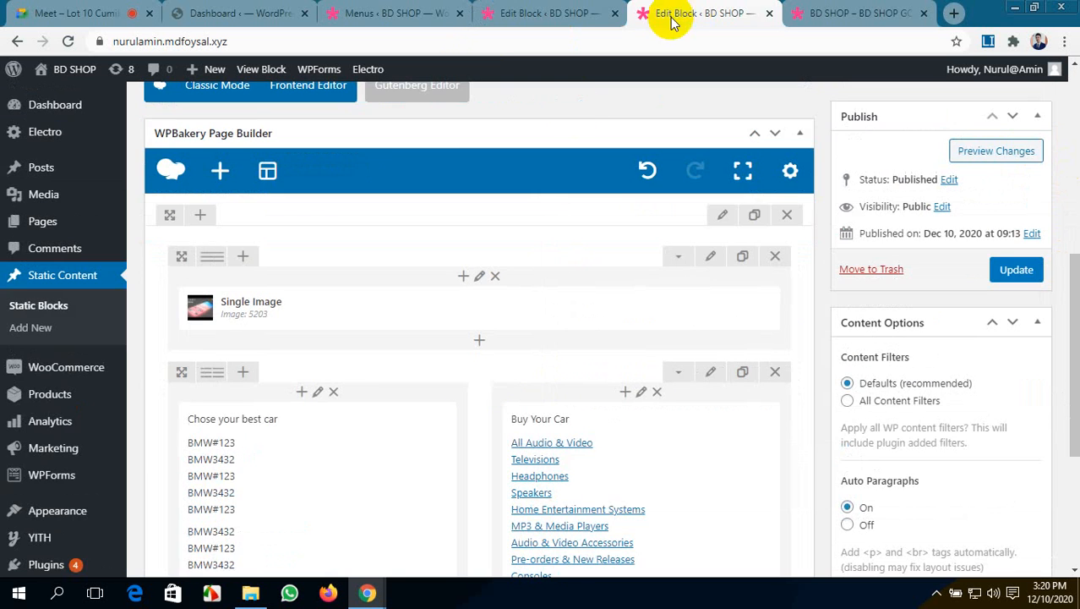
pyautogui.click(707, 256)
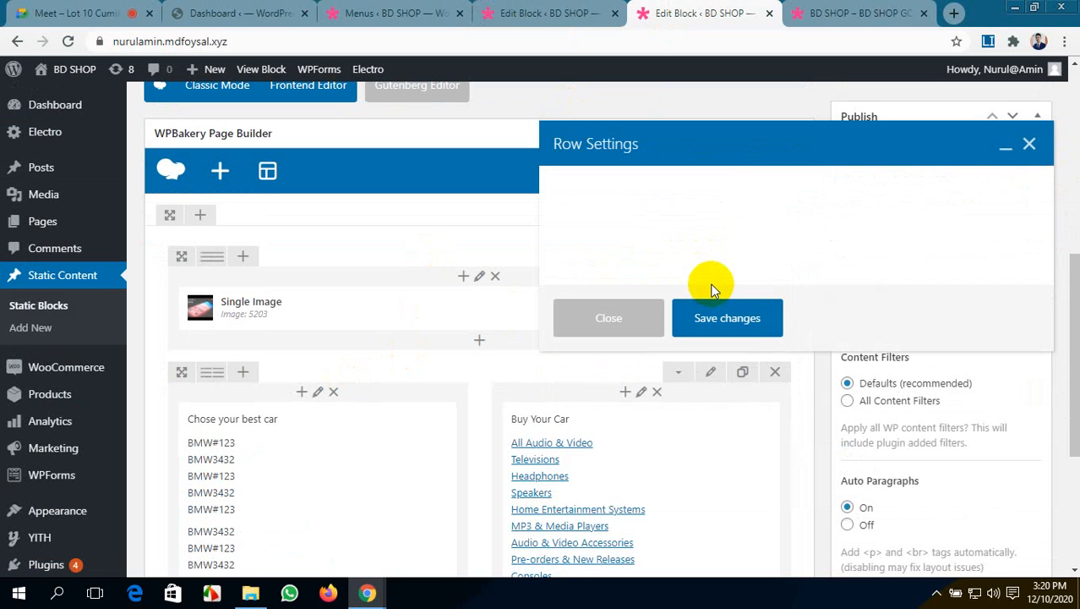
pyautogui.scroll(-10, 712, 285)
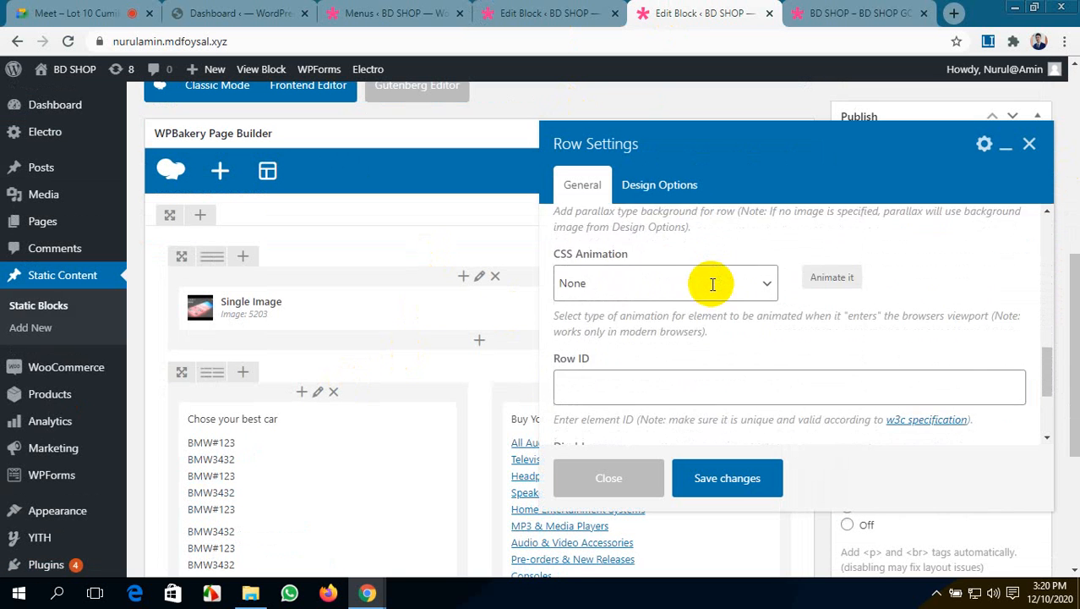
pyautogui.scroll(-4, 712, 285)
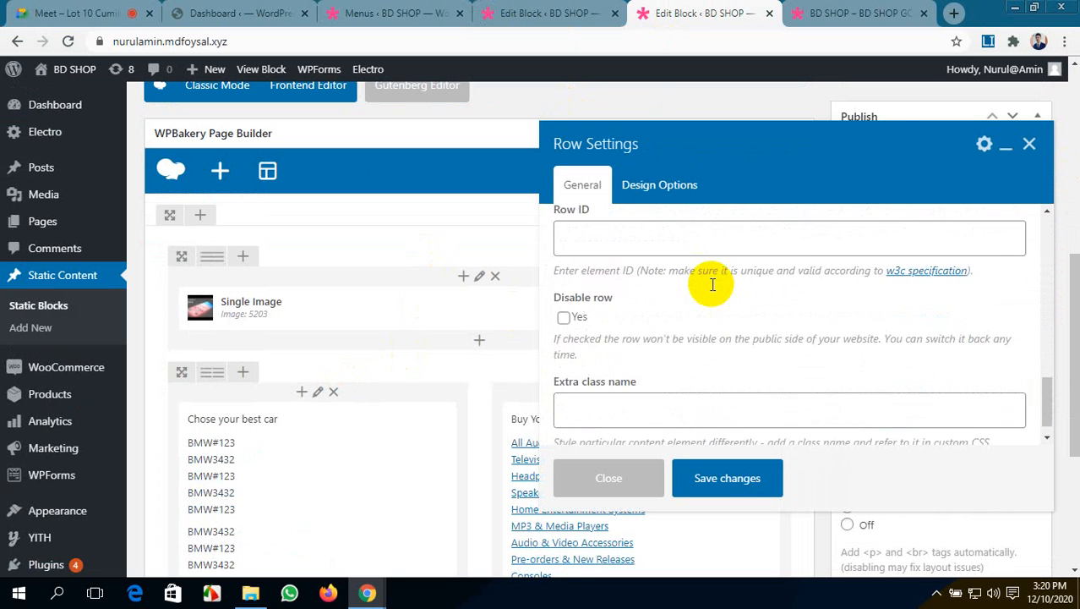
pyautogui.click(621, 397)
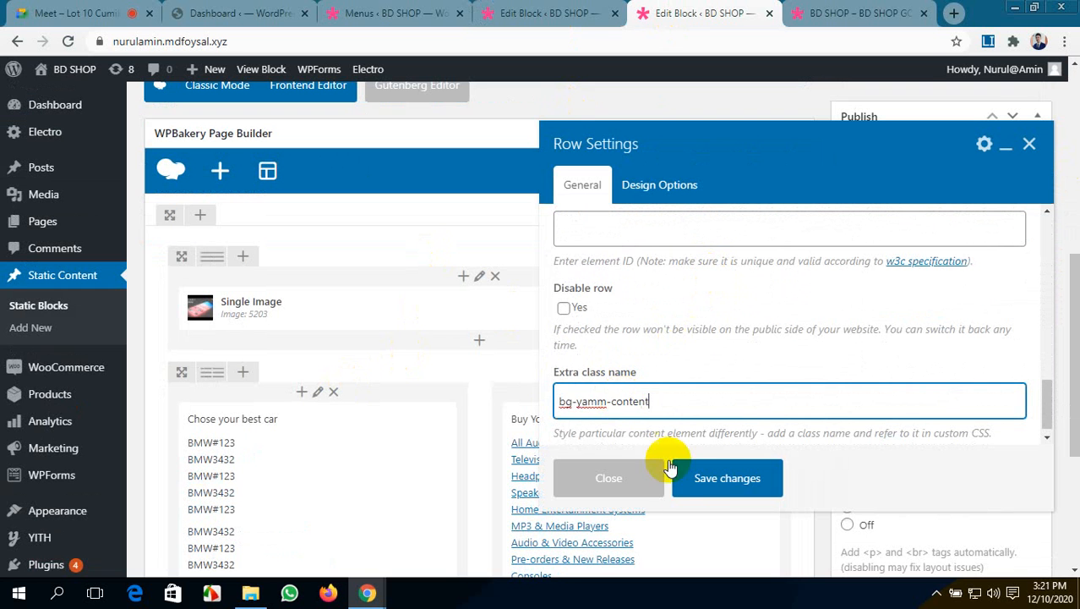
pyautogui.click(707, 479)
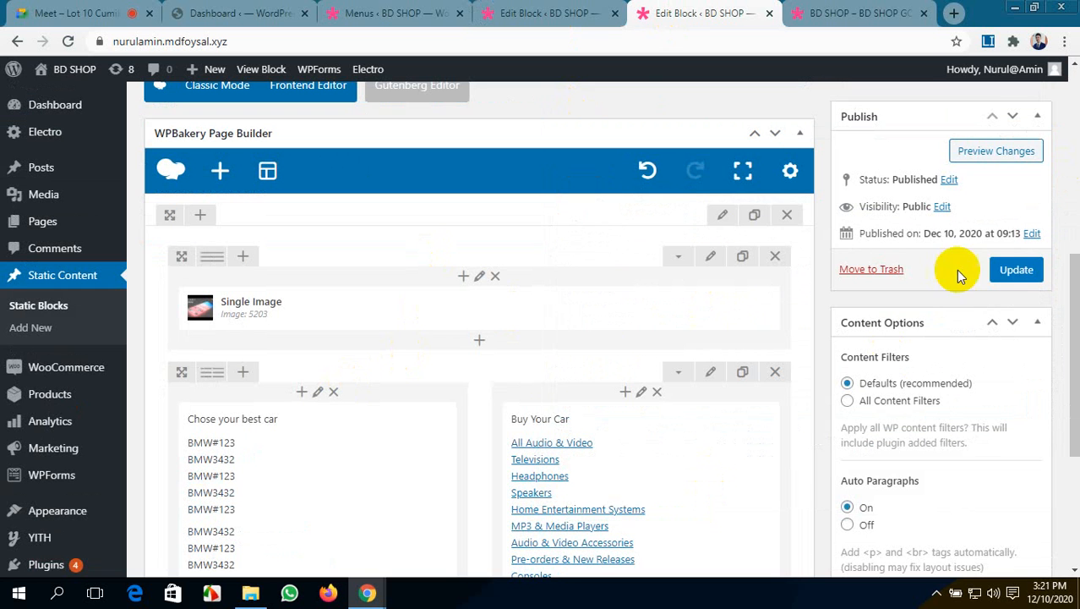
pyautogui.click(1009, 271)
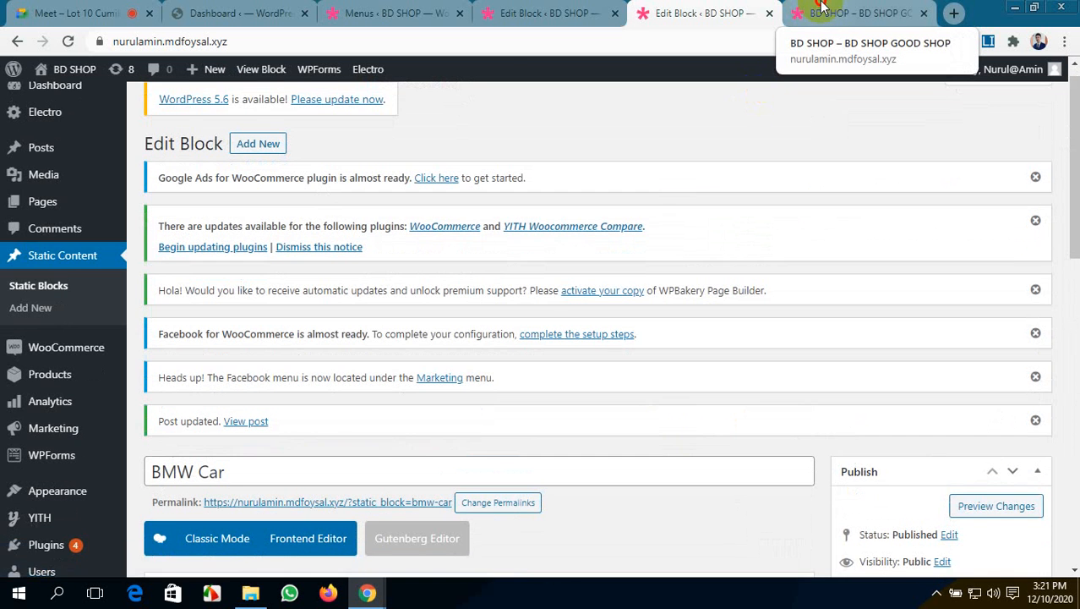
# - Reload the shop's front page and examine the BMW SPORTS CAR flyout's layout and image, comparing it with the neighbouring department flyouts
pyautogui.click(825, 10)
pyautogui.click(68, 42)
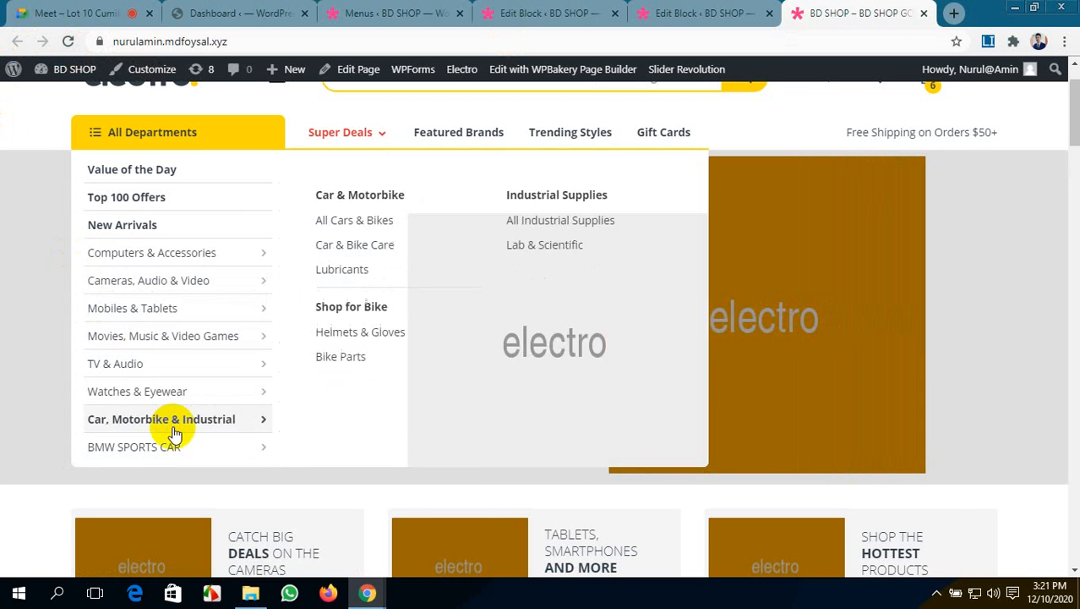
pyautogui.moveTo(180, 455)
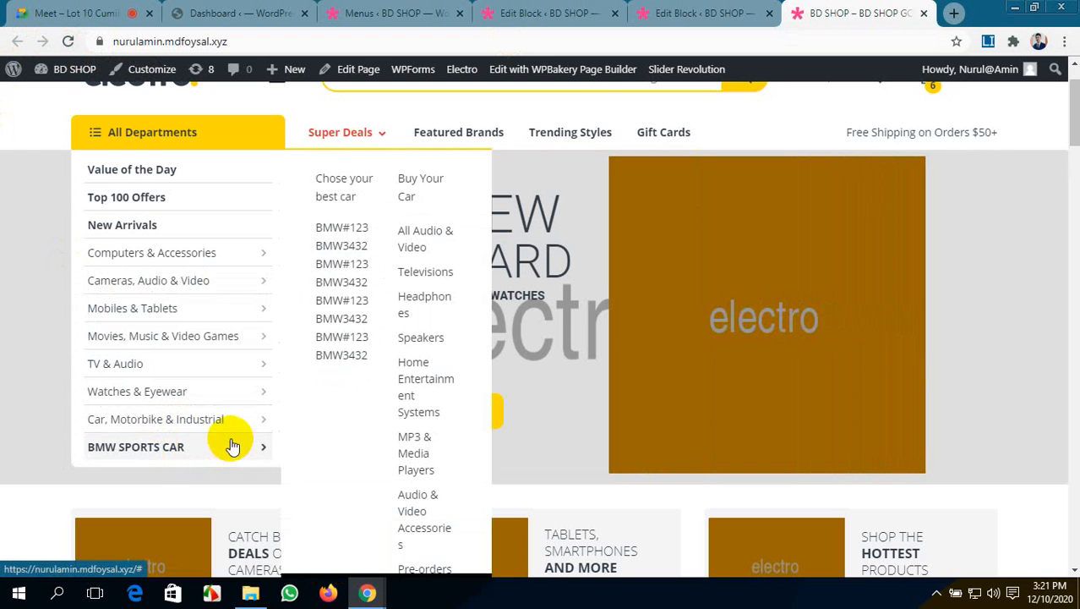
pyautogui.scroll(-1, 235, 442)
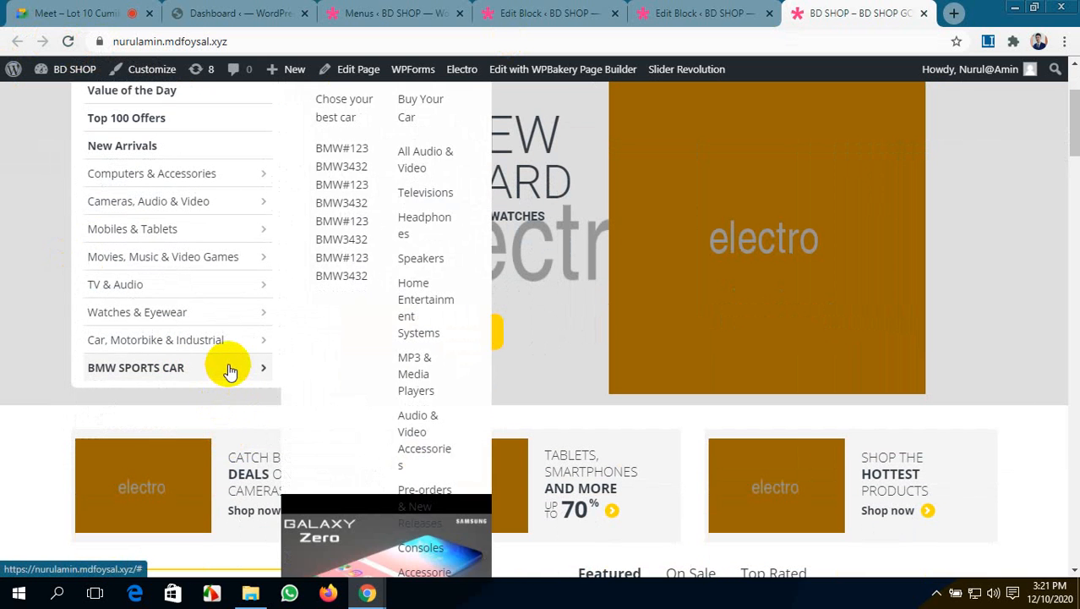
pyautogui.scroll(-1, 230, 370)
pyautogui.moveTo(226, 291)
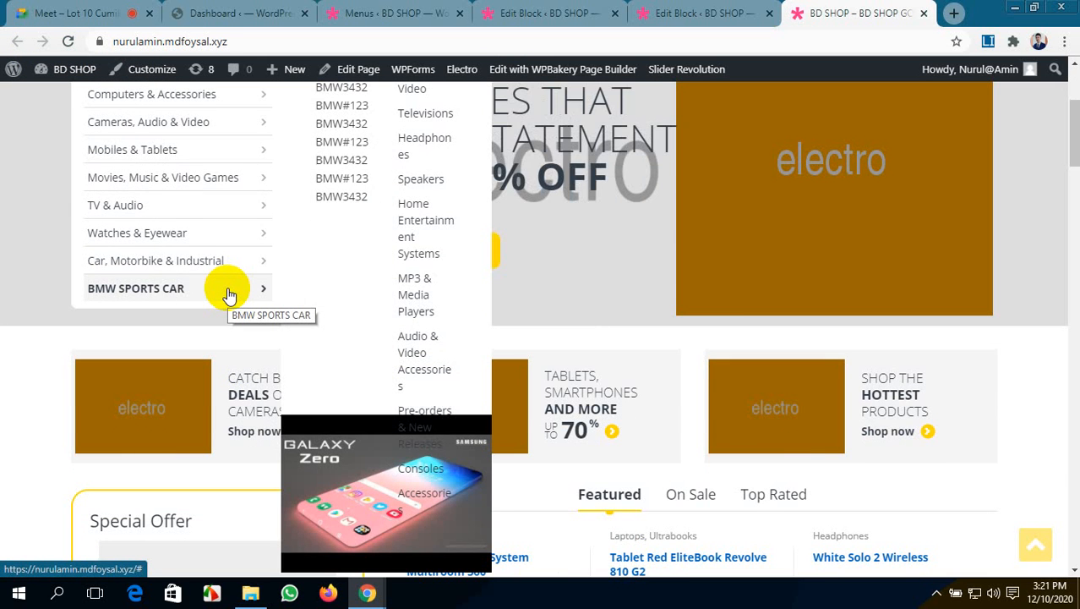
pyautogui.scroll(1, 227, 294)
pyautogui.moveTo(236, 363)
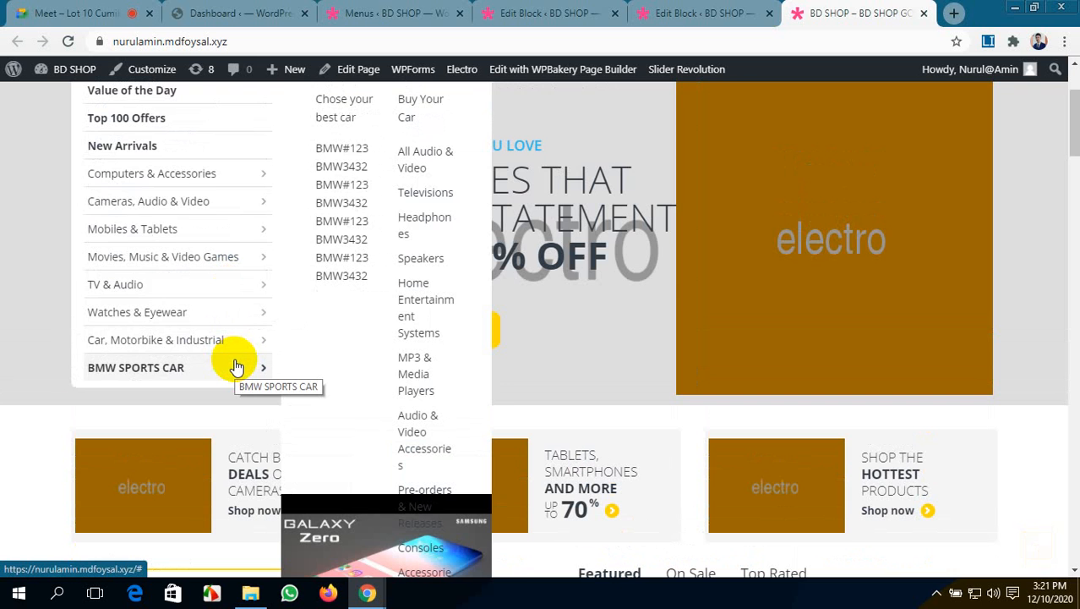
pyautogui.scroll(1, 236, 365)
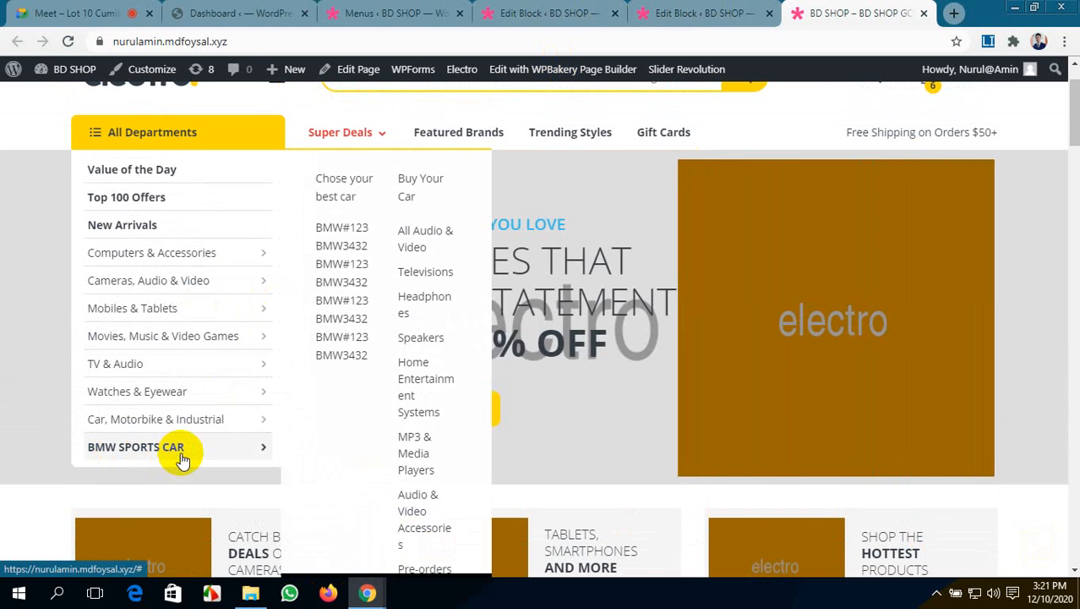
pyautogui.moveTo(182, 392)
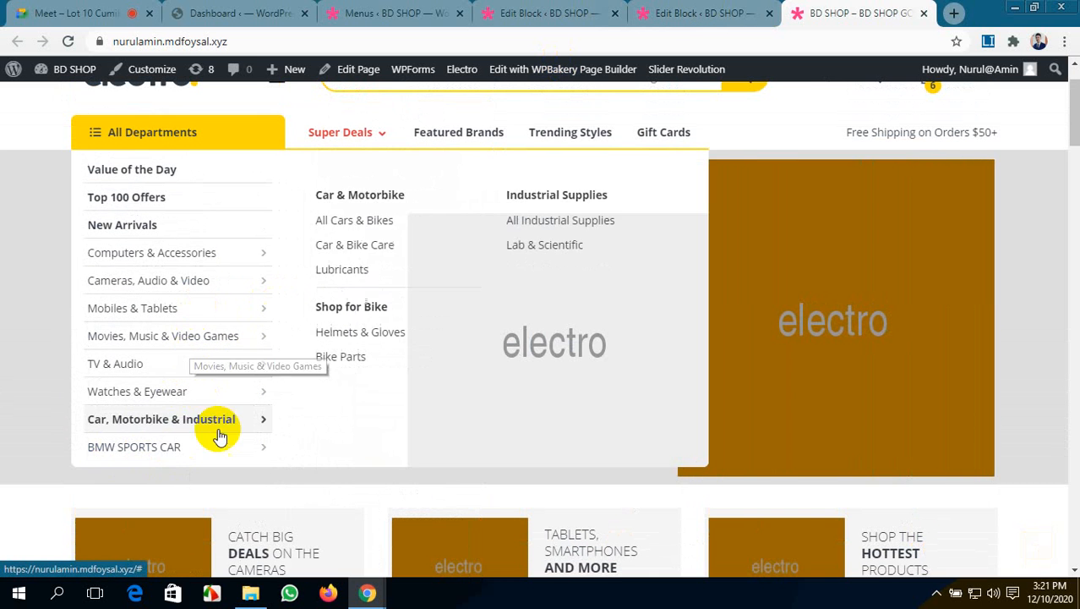
pyautogui.moveTo(218, 446)
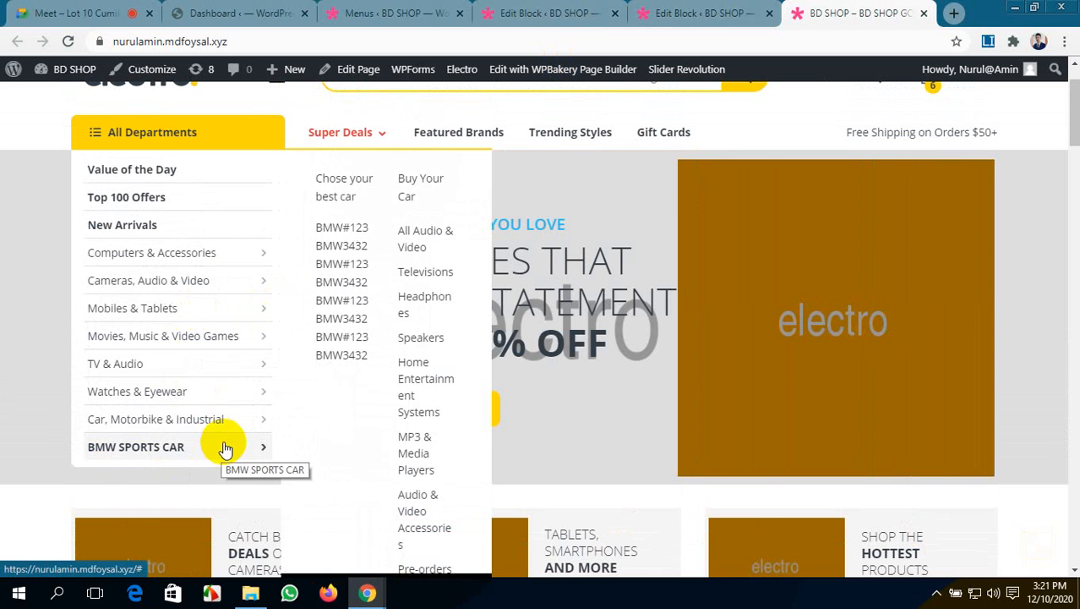
# - Examine the general, design and responsive options of the Audio & Video column in the TV & Audio block
pyautogui.click(710, 12)
pyautogui.scroll(-5, 448, 381)
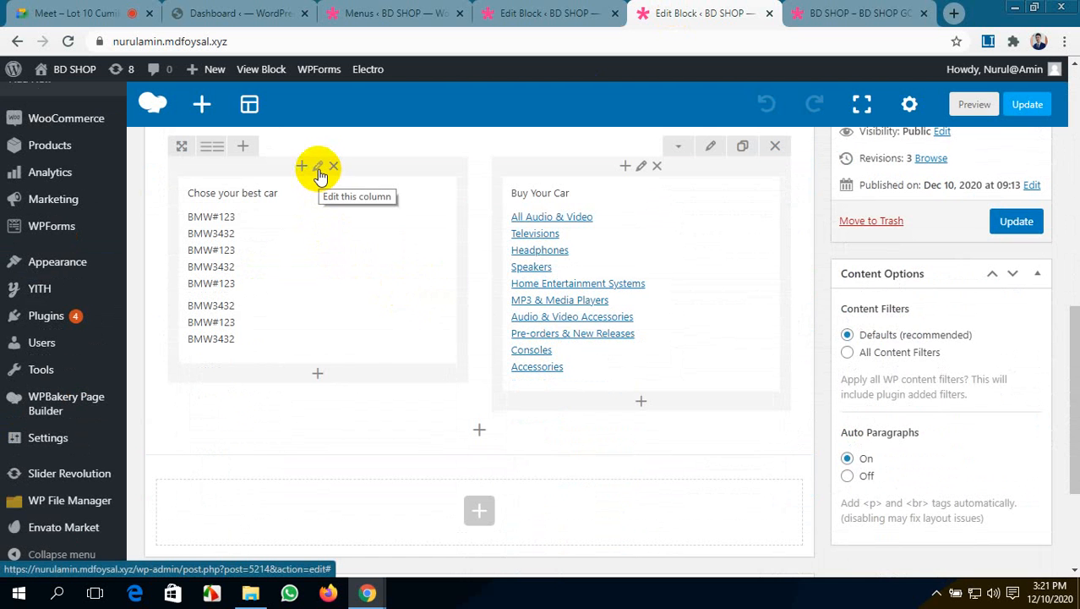
pyautogui.click(524, 12)
pyautogui.scroll(-1, 307, 401)
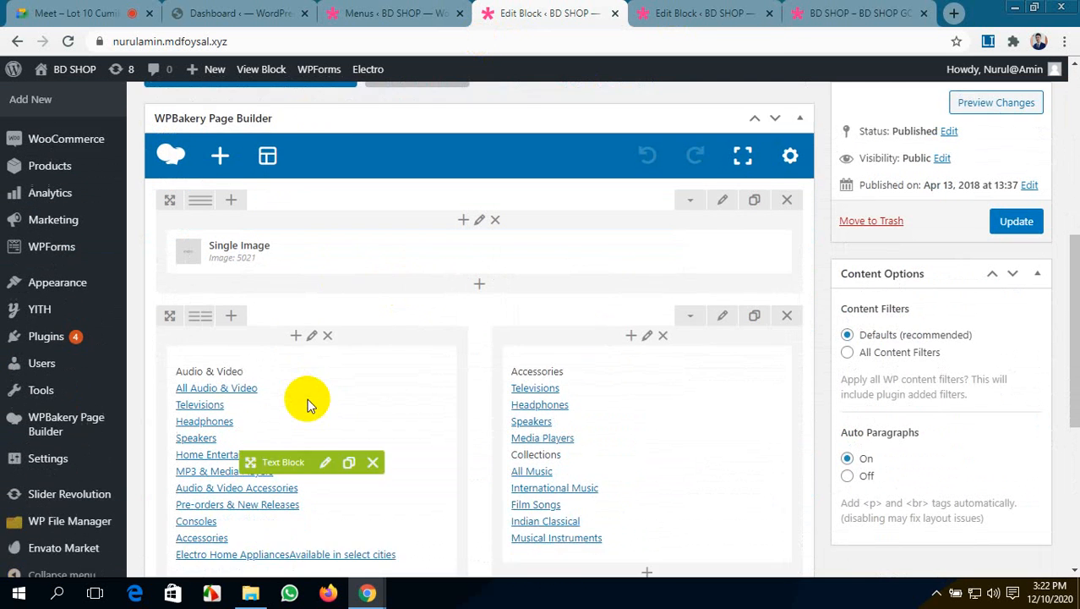
pyautogui.scroll(-1, 307, 398)
pyautogui.click(312, 282)
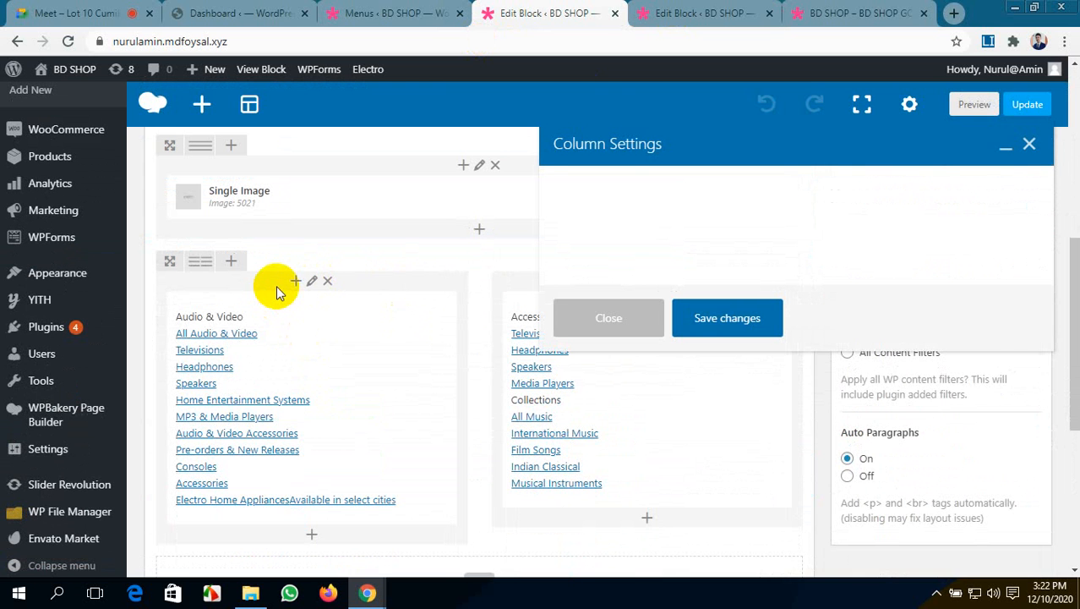
pyautogui.scroll(-2, 683, 322)
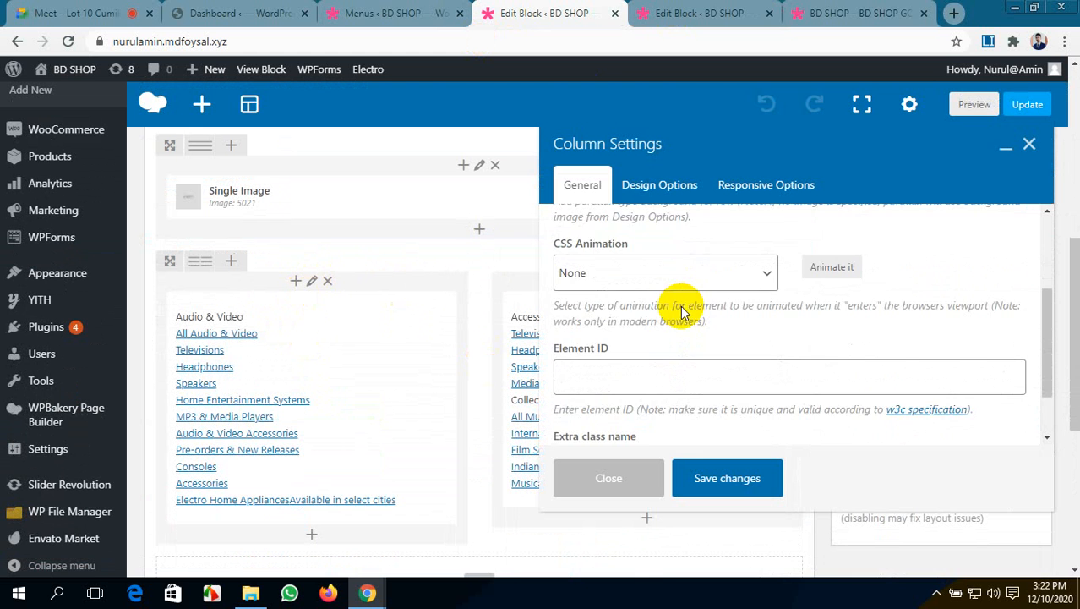
pyautogui.click(681, 187)
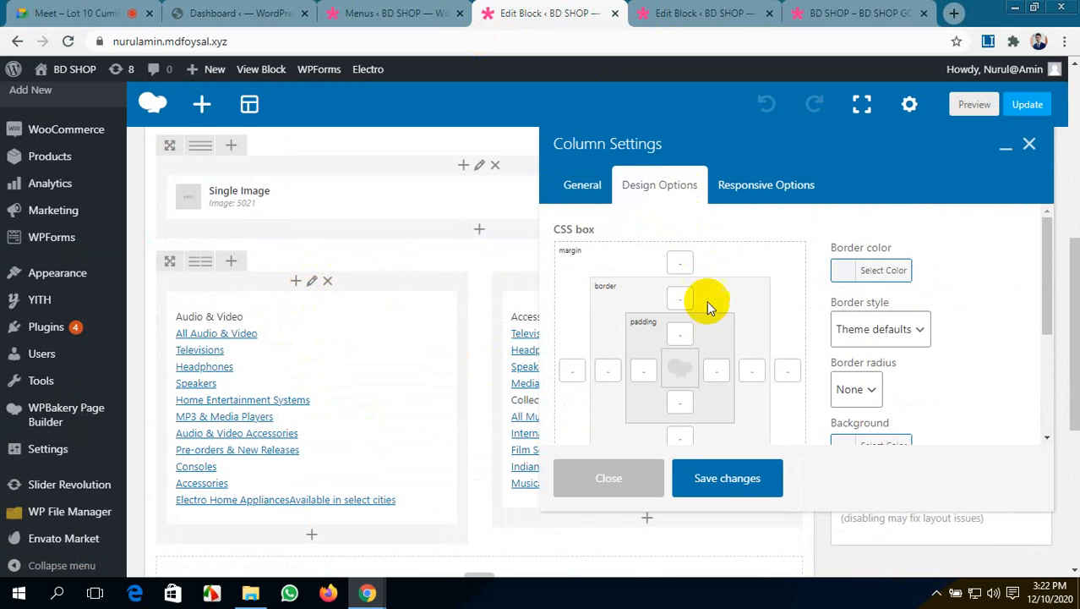
pyautogui.scroll(-5, 716, 343)
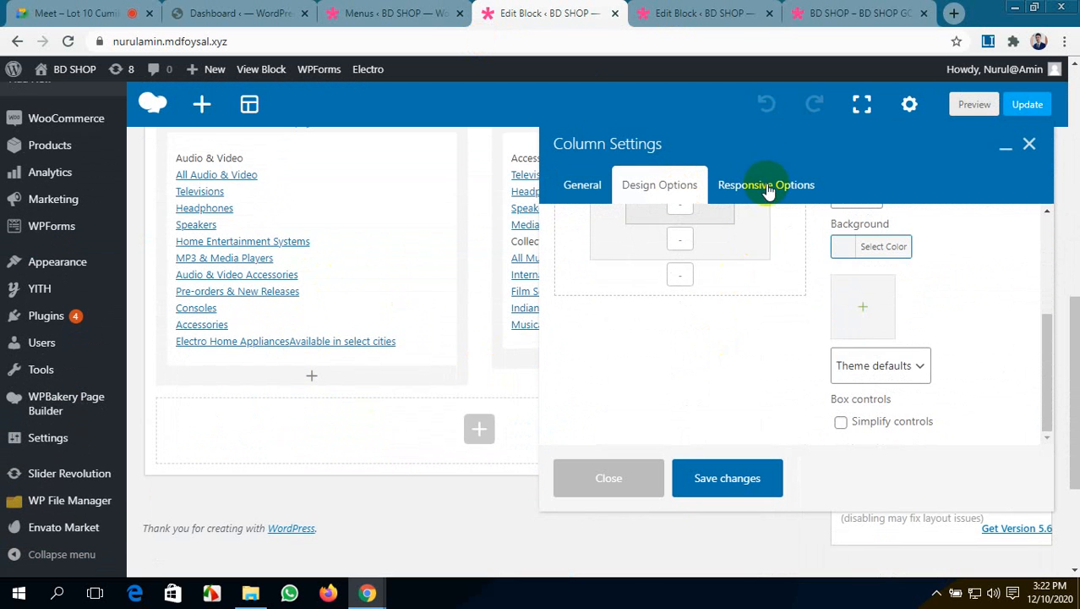
pyautogui.click(767, 188)
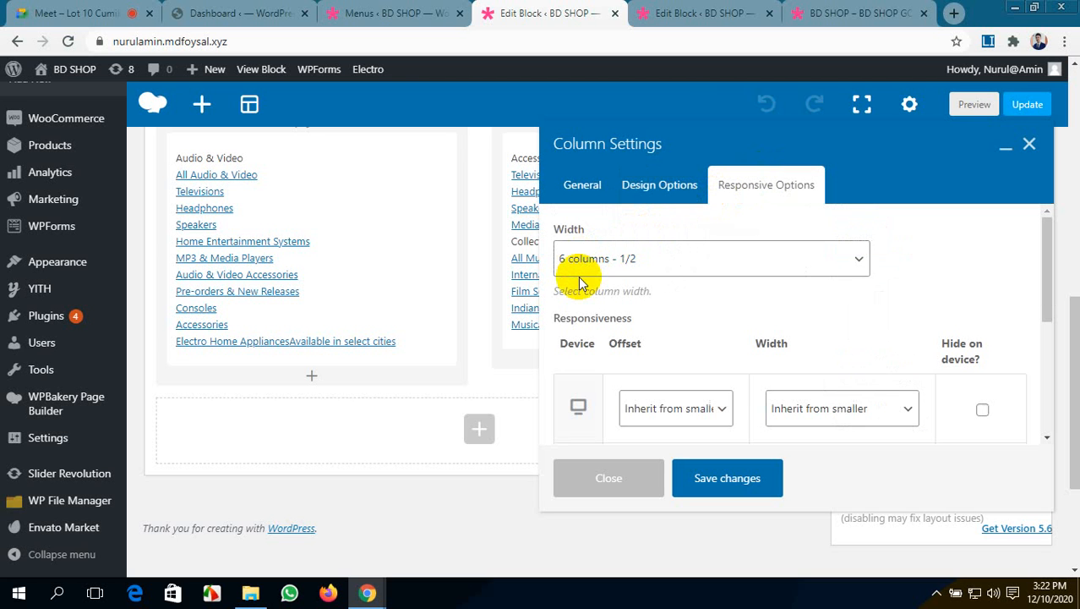
pyautogui.scroll(-3, 680, 270)
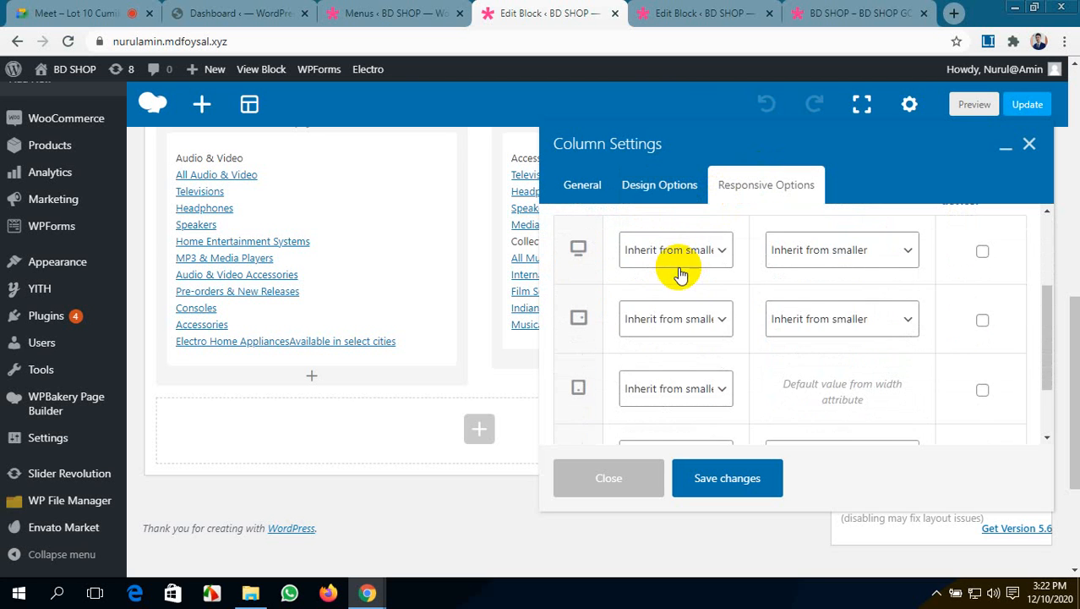
# - Check the design and responsive options of the BMW Car block's Chose your best car column, and close its settings without changes
pyautogui.click(702, 6)
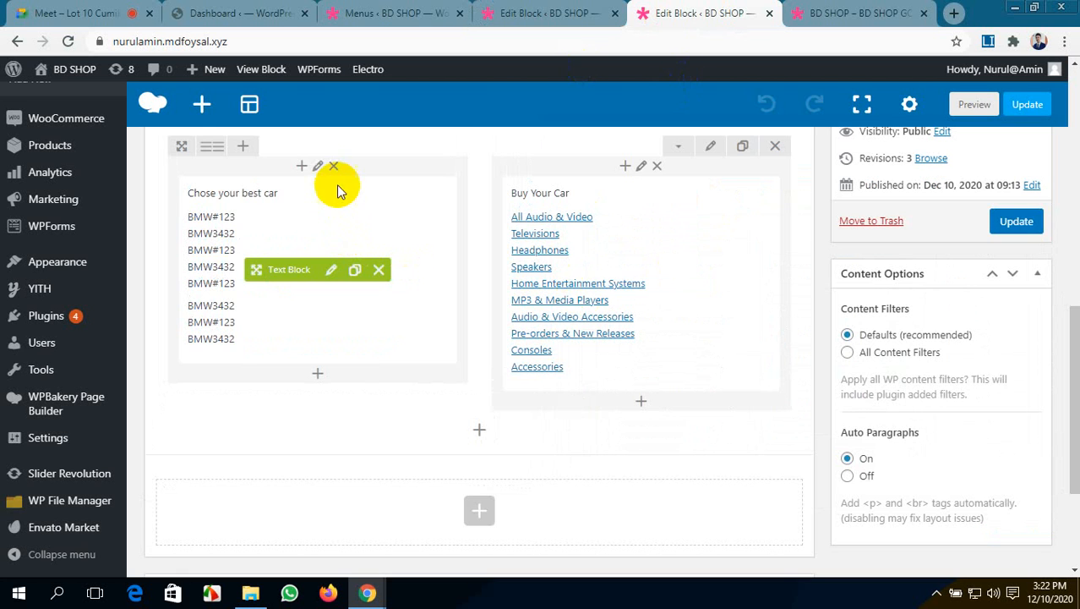
pyautogui.click(318, 166)
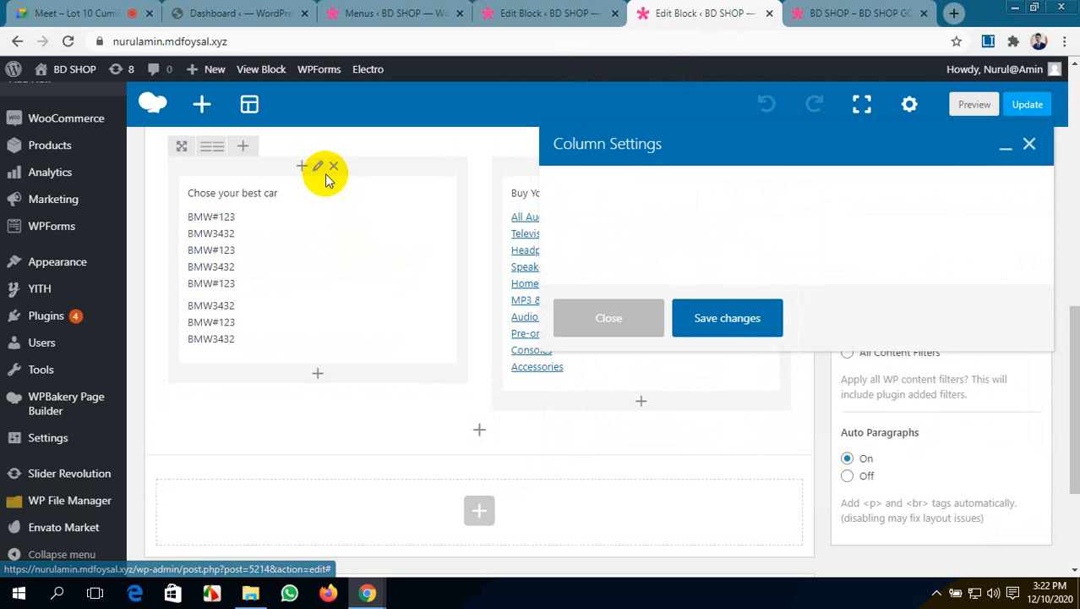
pyautogui.click(689, 186)
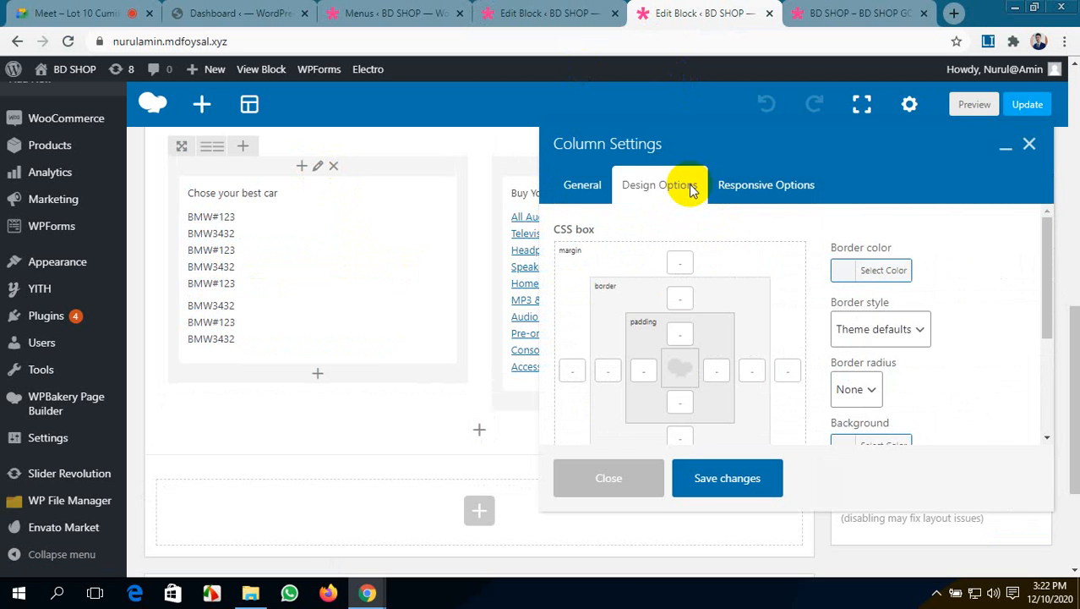
pyautogui.click(732, 190)
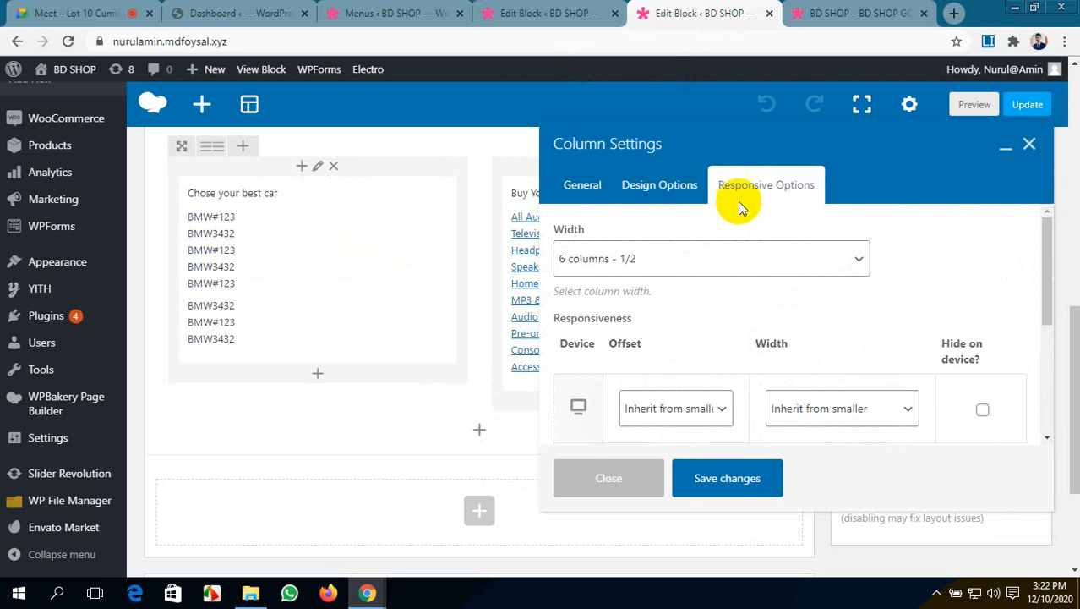
pyautogui.scroll(-3, 580, 304)
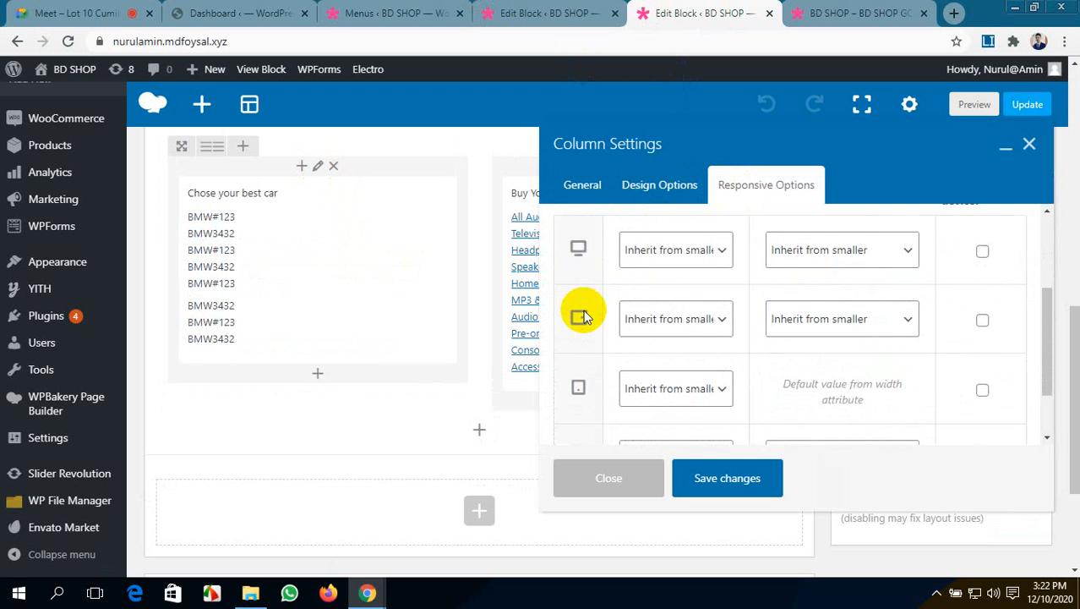
pyautogui.scroll(3, 592, 309)
pyautogui.click(1028, 147)
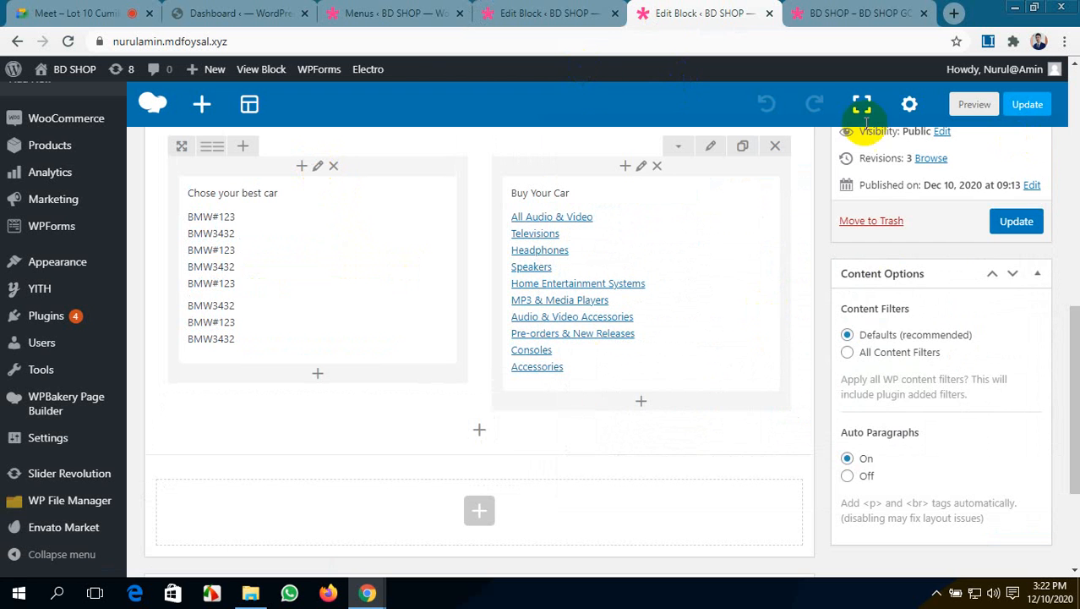
pyautogui.click(96, 9)
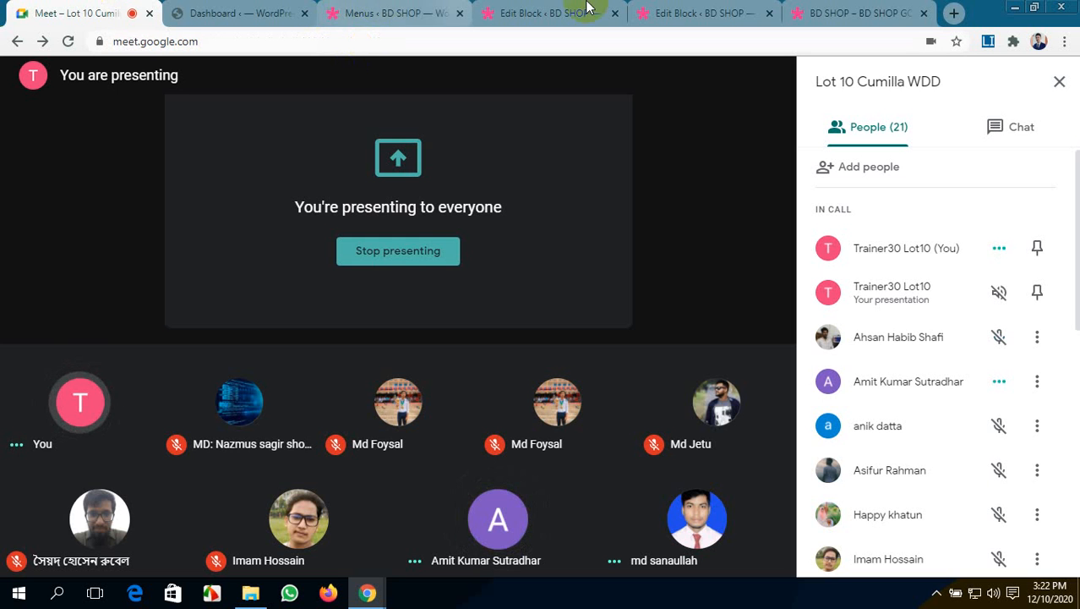
pyautogui.click(699, 9)
# - Open the Buy Your Car text block in the BMW Car block for editing and delete its whole bulleted list of links
pyautogui.scroll(5, 418, 302)
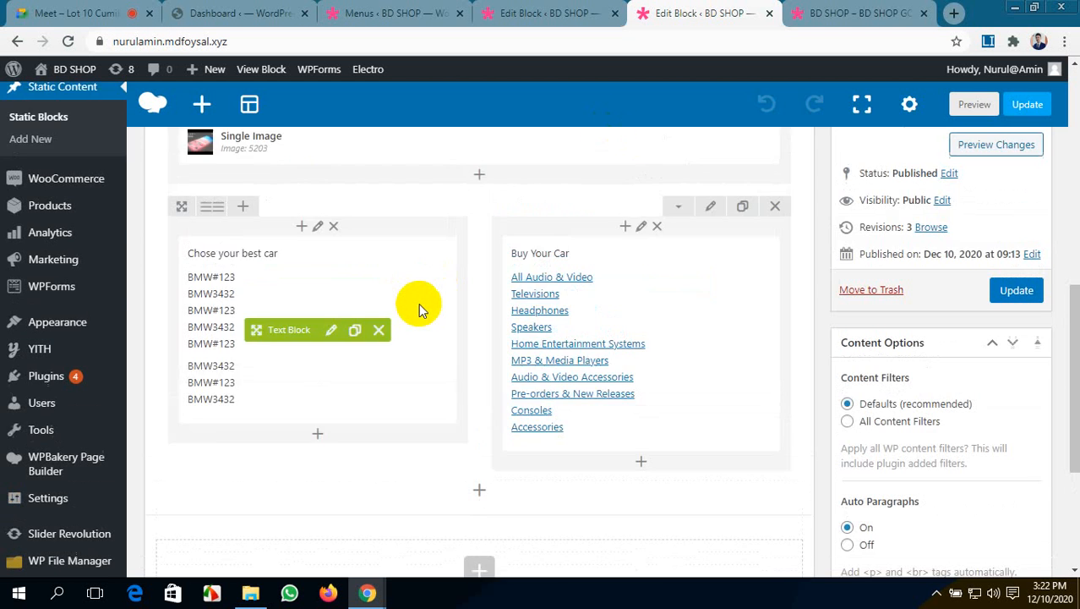
pyautogui.scroll(-2, 419, 307)
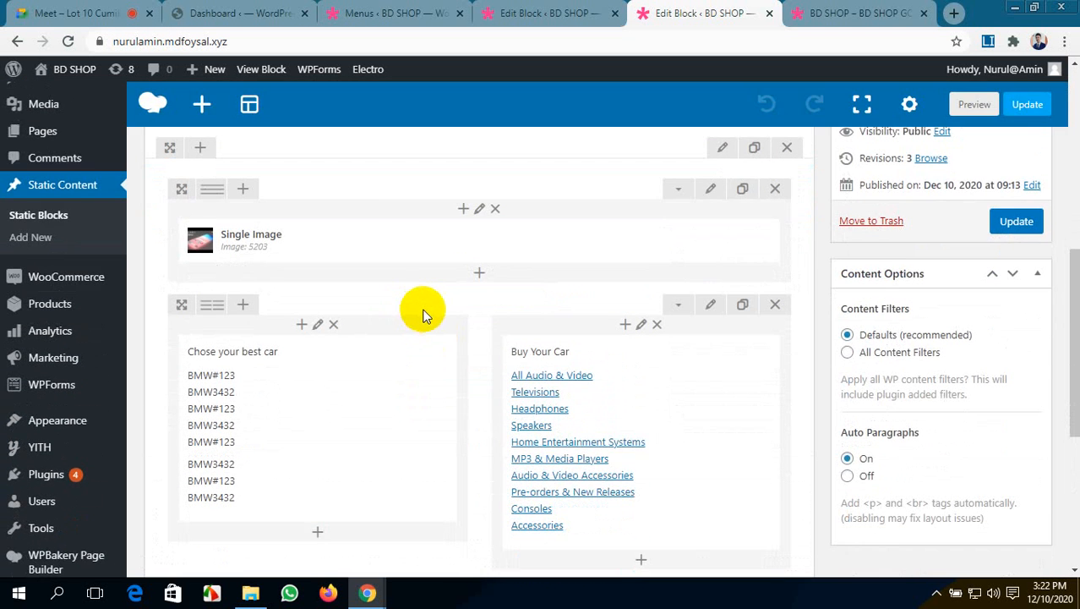
pyautogui.scroll(-1, 589, 414)
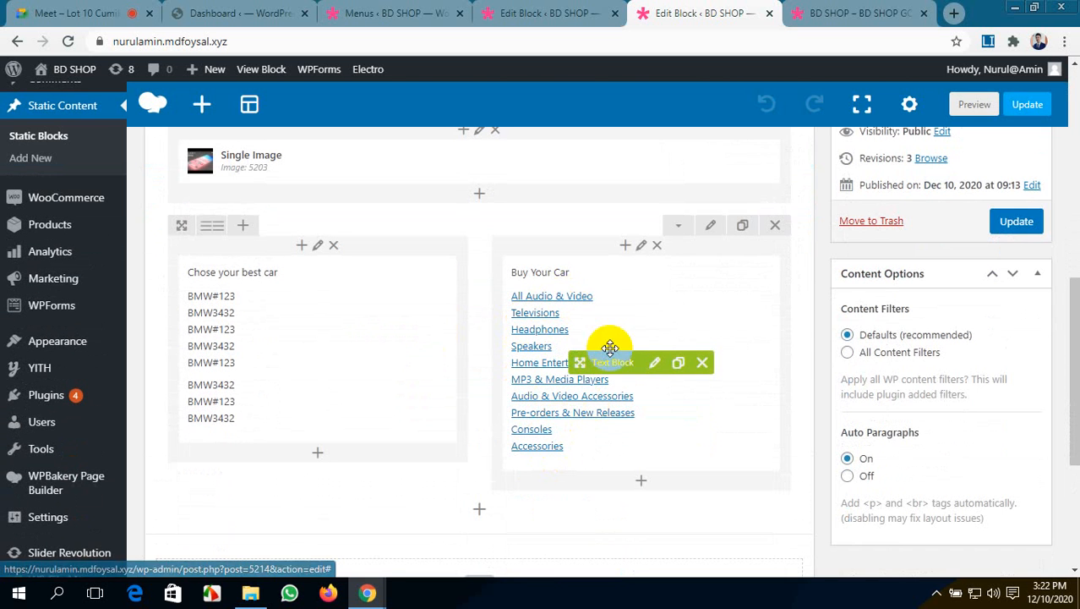
pyautogui.click(656, 369)
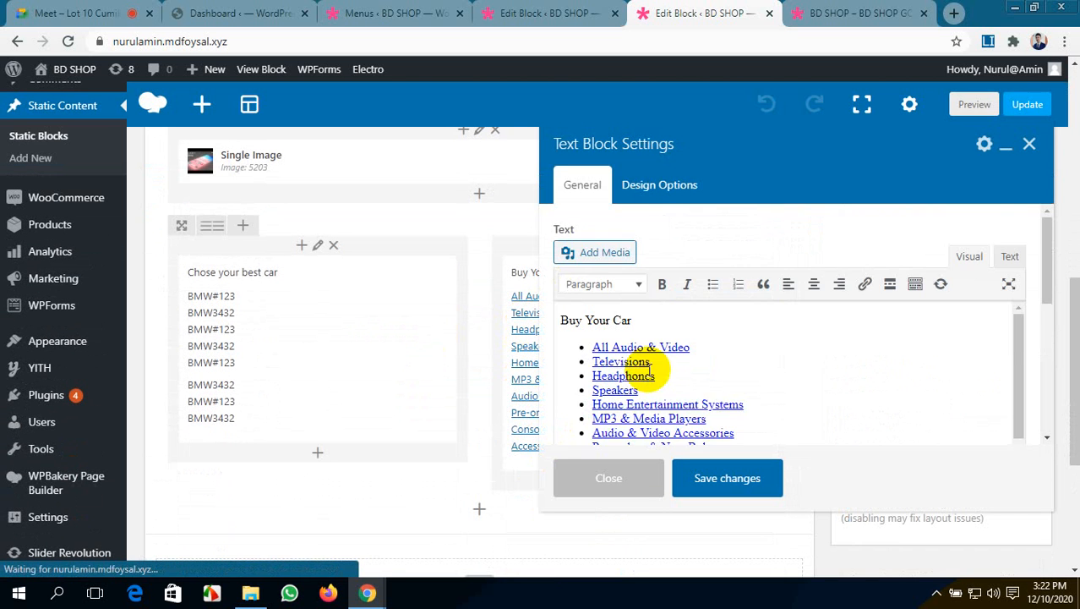
pyautogui.scroll(-5, 643, 372)
pyautogui.click(608, 306)
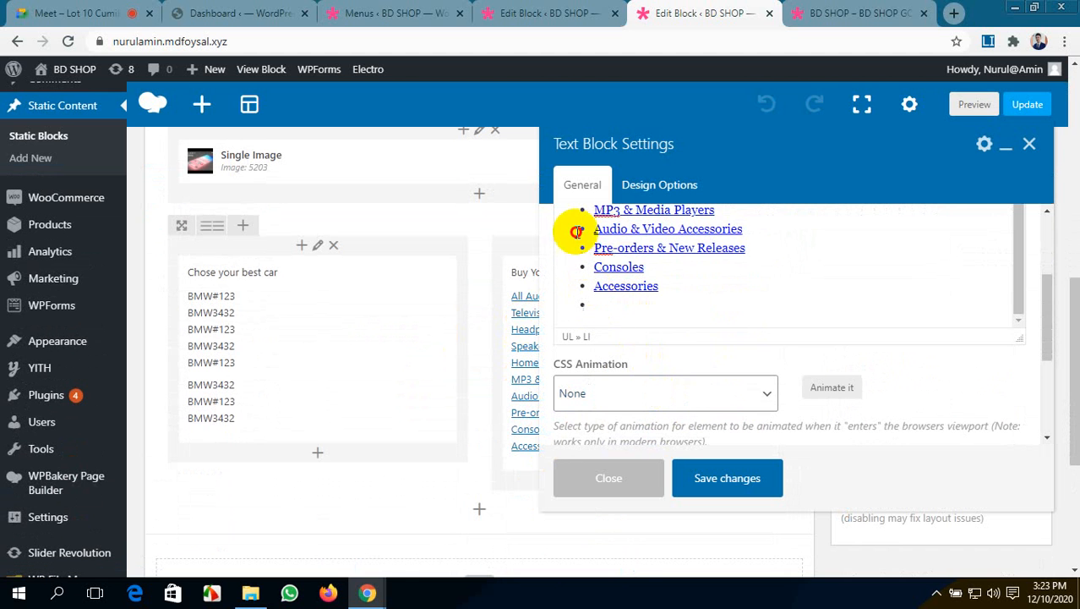
pyautogui.scroll(2, 617, 292)
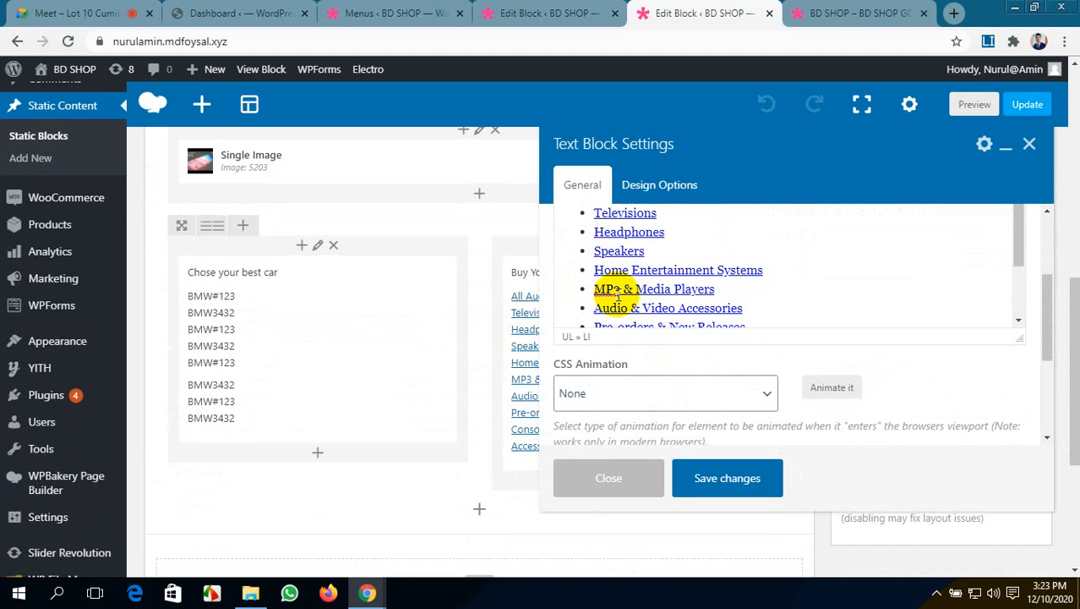
pyautogui.scroll(-2, 619, 293)
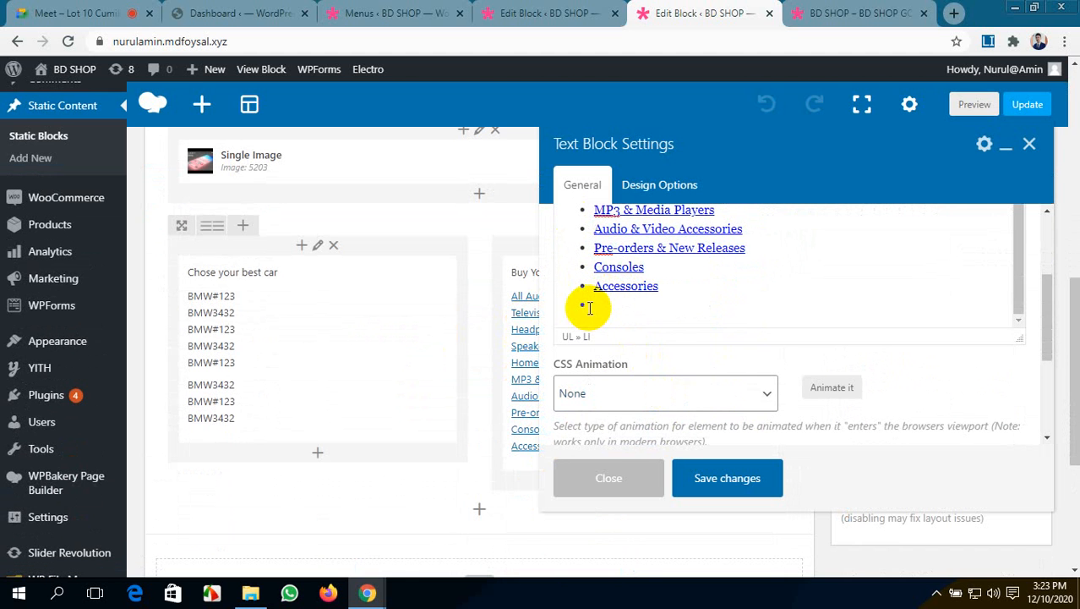
pyautogui.moveTo(588, 306); pyautogui.dragTo(581, 356)
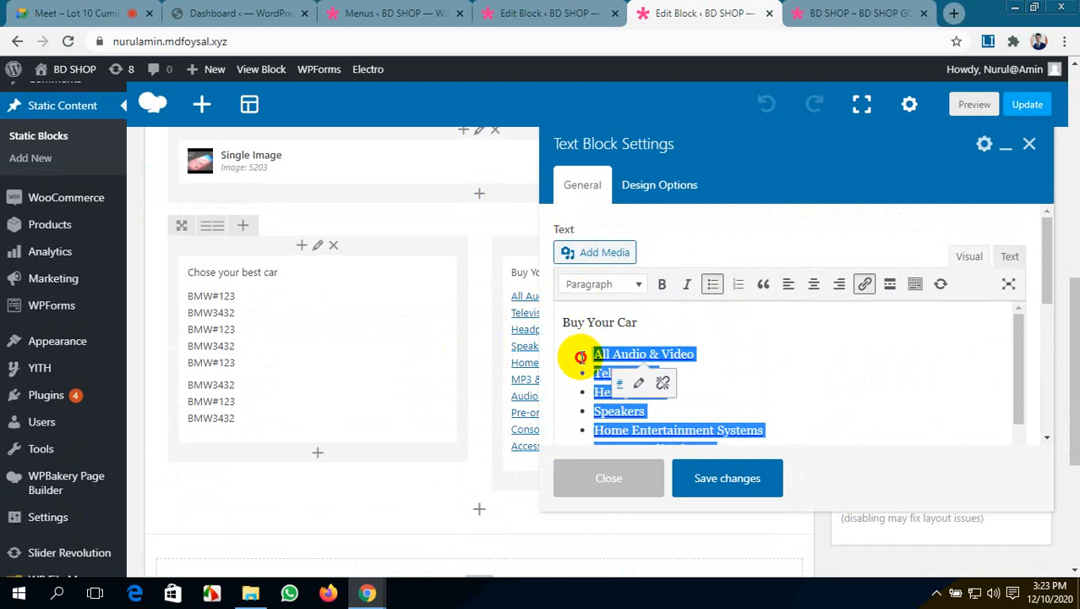
pyautogui.press('BackSpace')
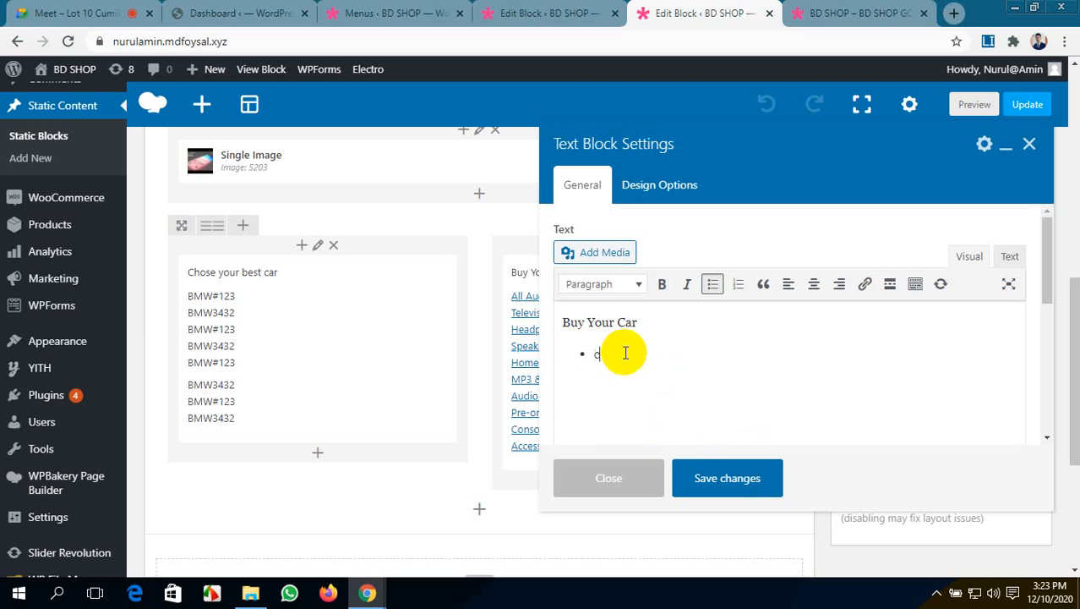
# - Add the bullets car, rols royes and ferai under Buy Your Car, then save the text block and update the BMW Car block
pyautogui.write('ar ')
pyautogui.write('ro')
pyautogui.write('l')
pyautogui.write('sr')
pyautogui.write('oyes')
pyautogui.press('Return')
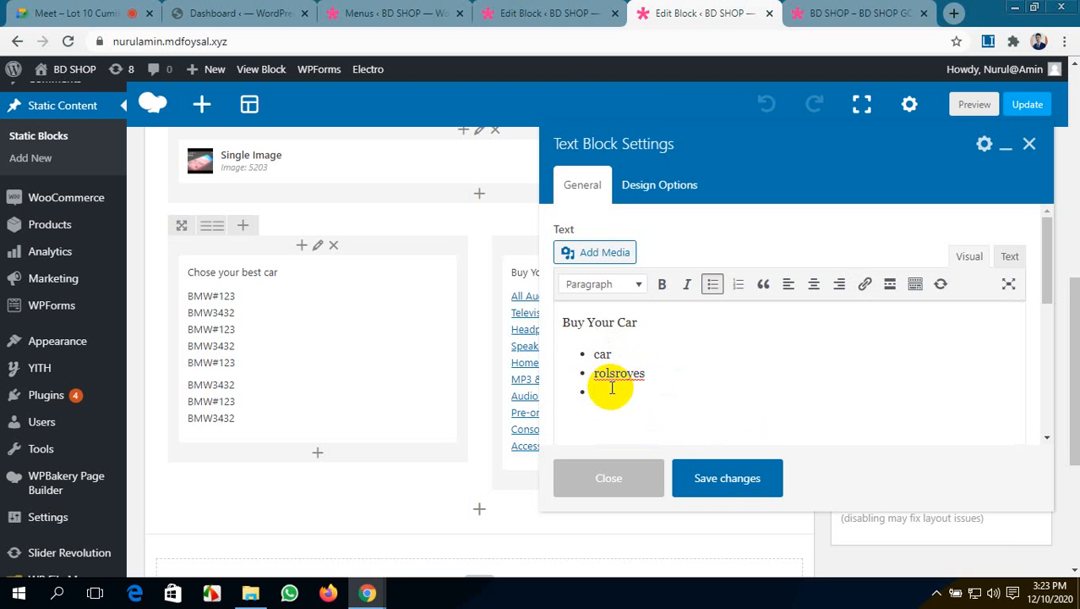
pyautogui.click(617, 373)
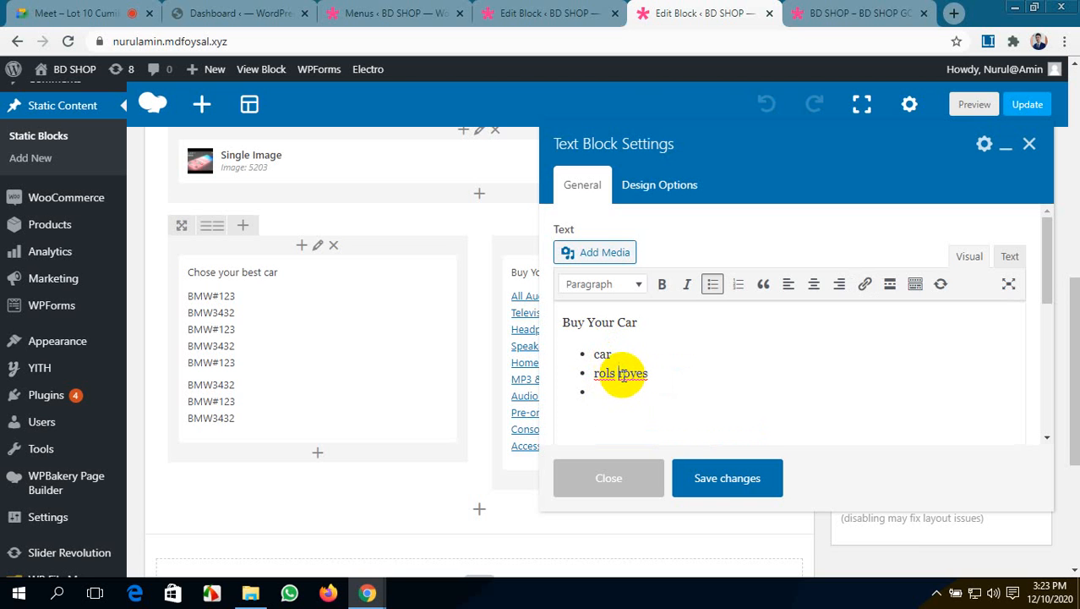
pyautogui.click(606, 390)
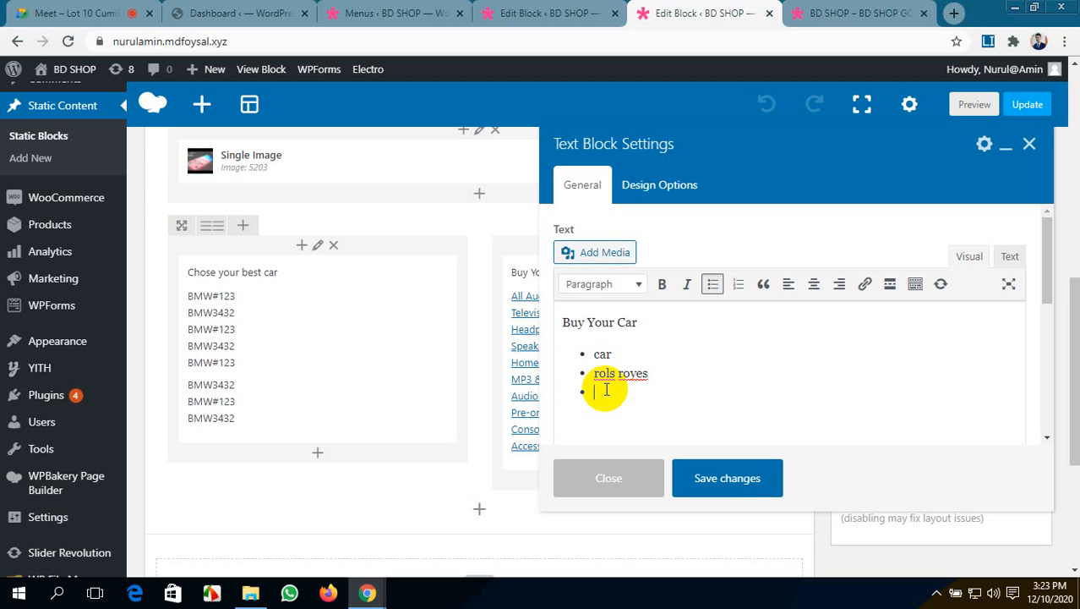
pyautogui.write('ferai')
pyautogui.click(744, 480)
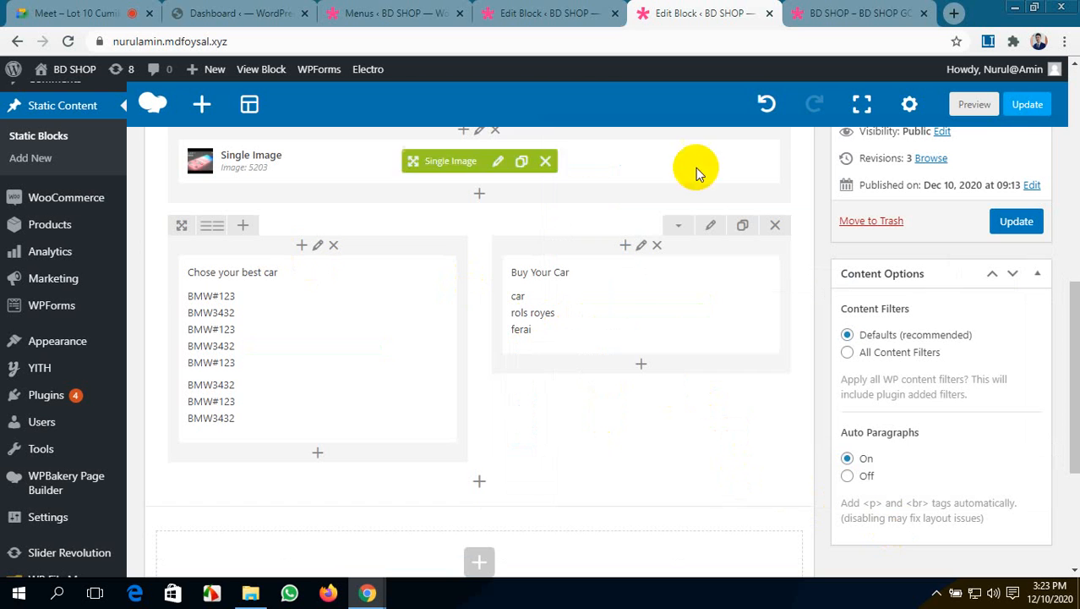
pyautogui.click(1026, 104)
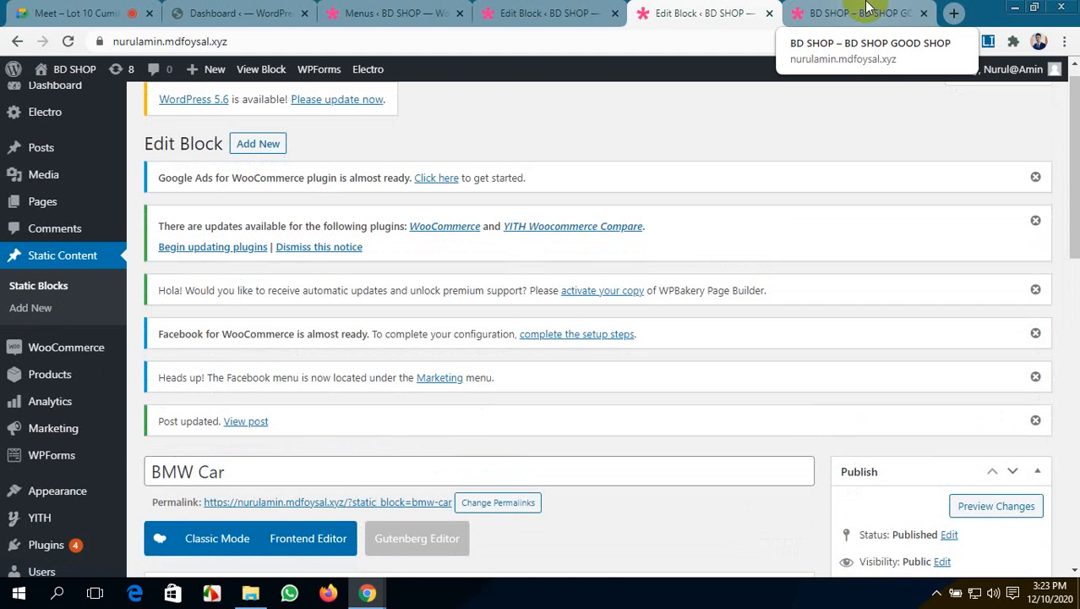
# - Reload the shop's front page and check the column layout and list text in the BMW SPORTS CAR flyout
pyautogui.click(867, 10)
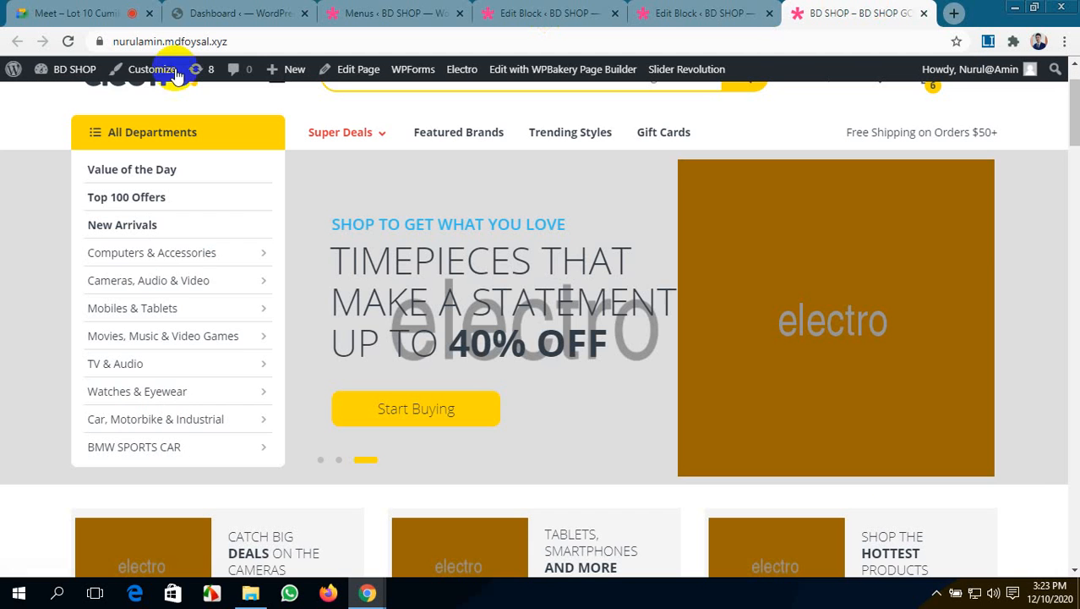
pyautogui.click(68, 41)
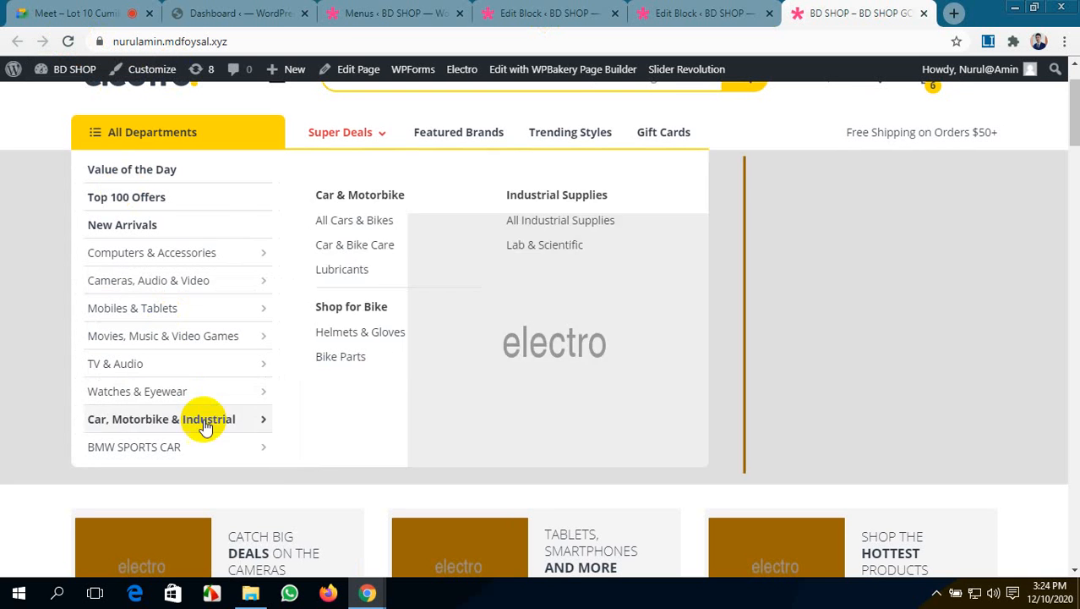
pyautogui.moveTo(206, 446)
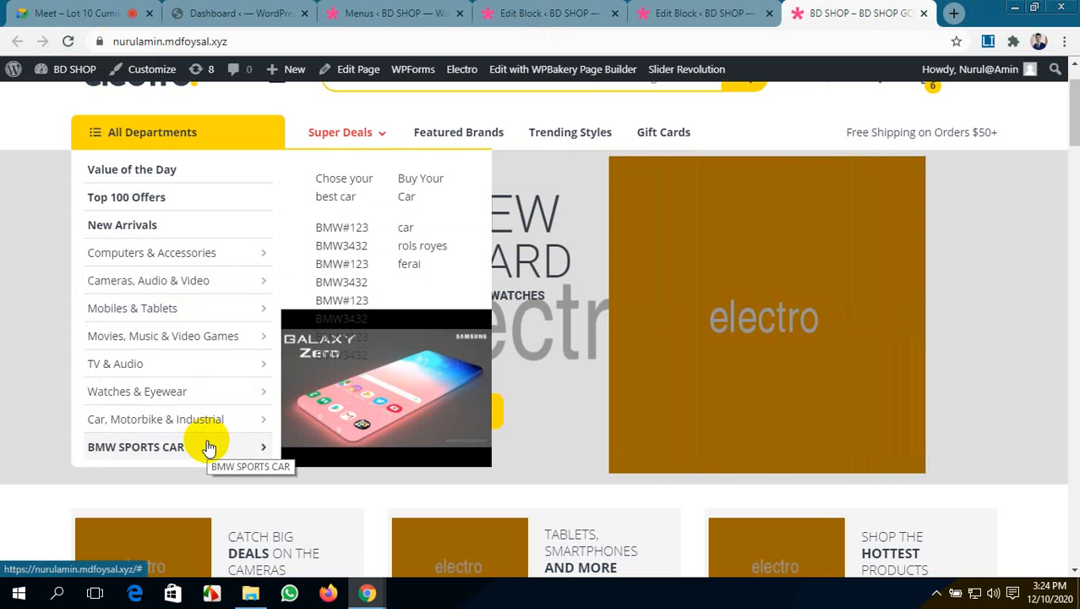
# - Set the right padding of the BMW Car block's Chose your best car text block to 50 and save its settings
pyautogui.click(686, 13)
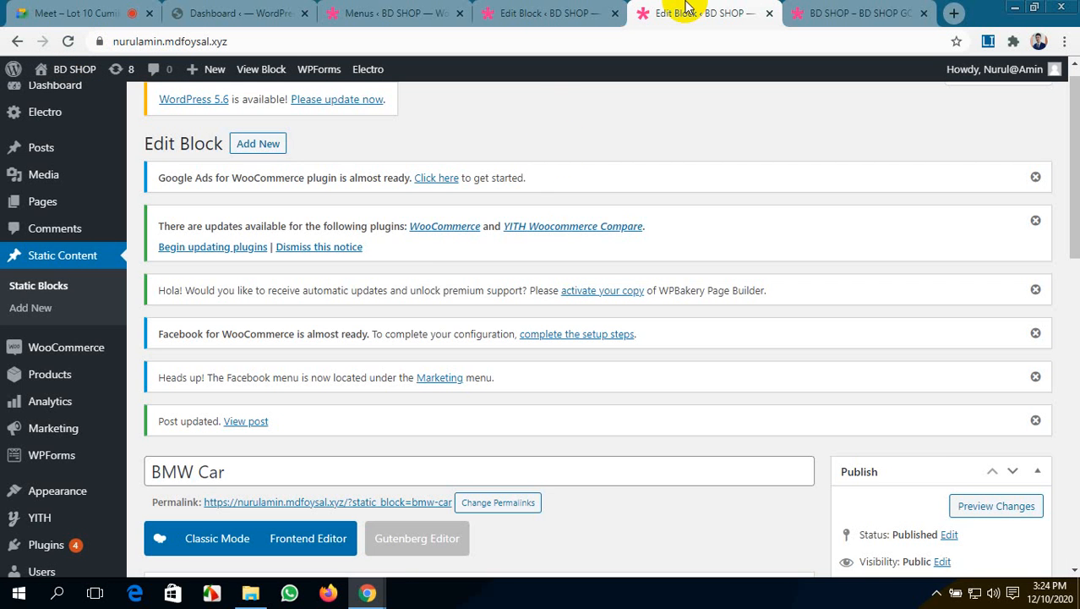
pyautogui.scroll(-6, 443, 245)
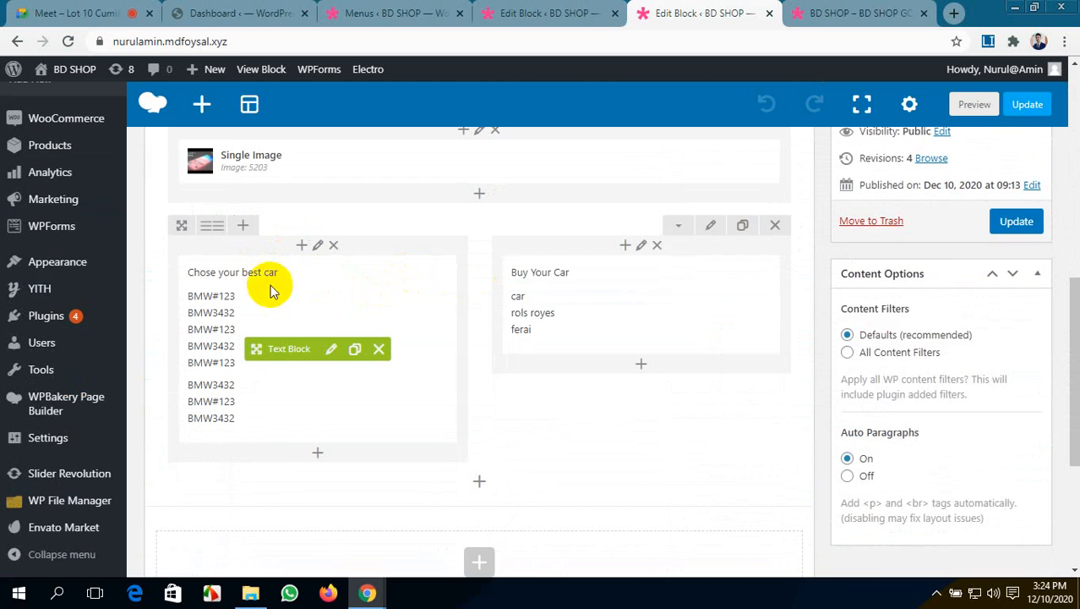
pyautogui.click(331, 350)
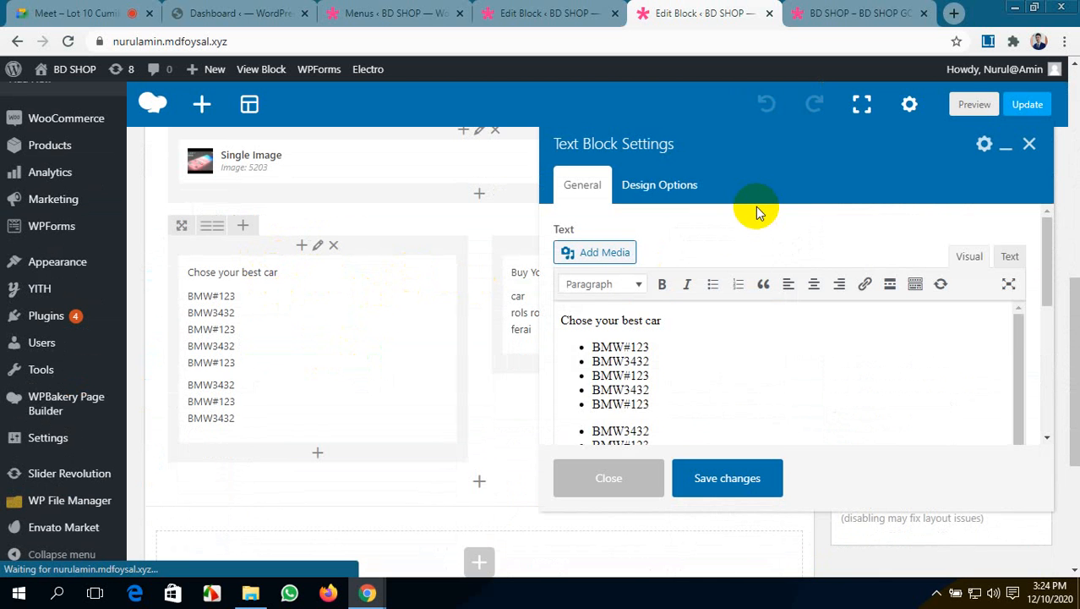
pyautogui.click(672, 196)
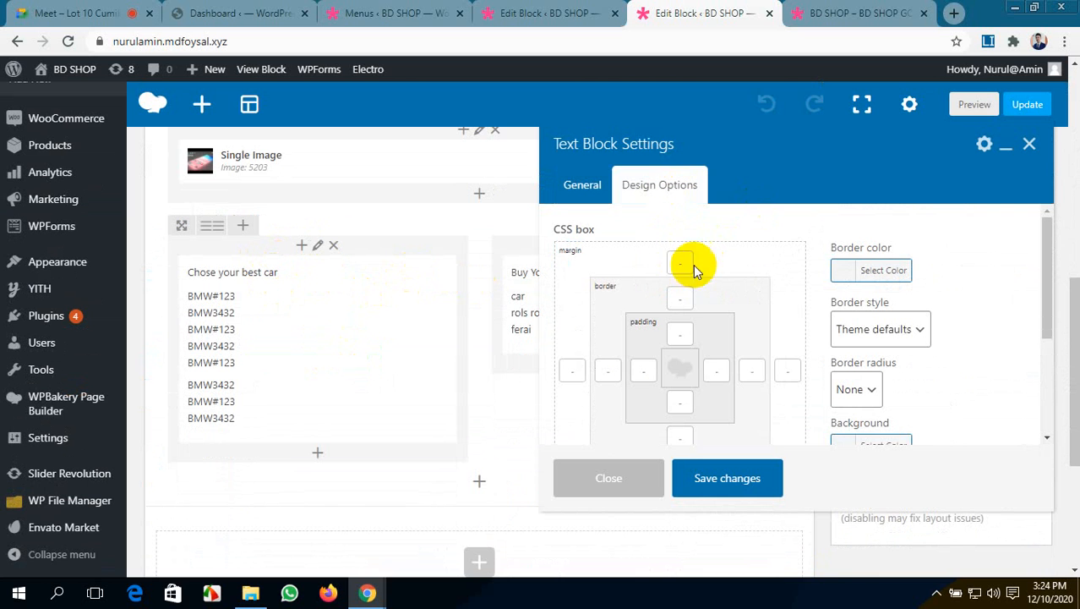
pyautogui.click(718, 373)
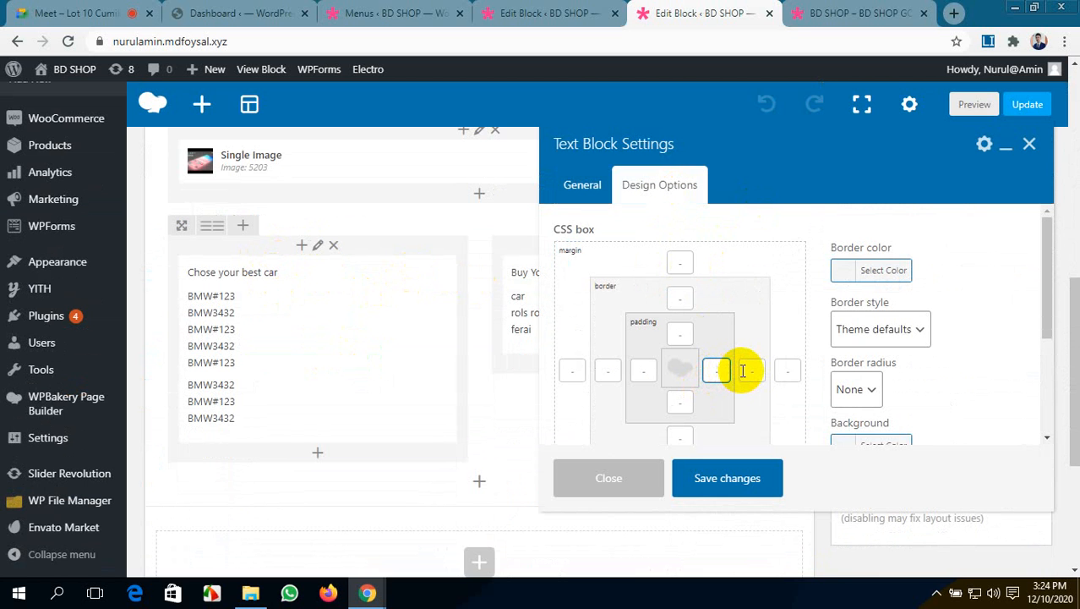
pyautogui.write('20')
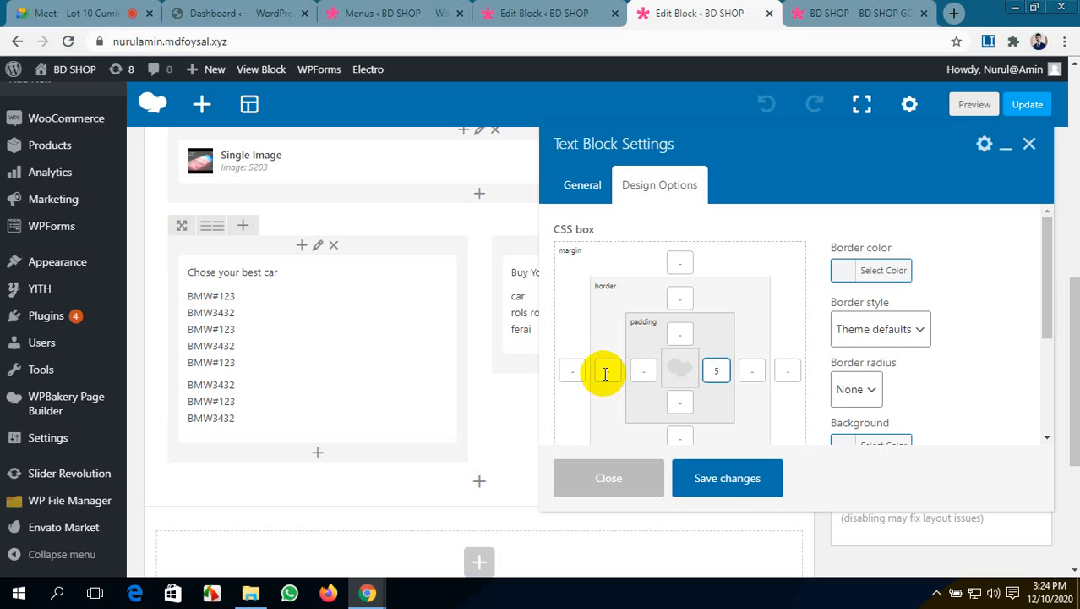
pyautogui.write('0')
pyautogui.click(747, 485)
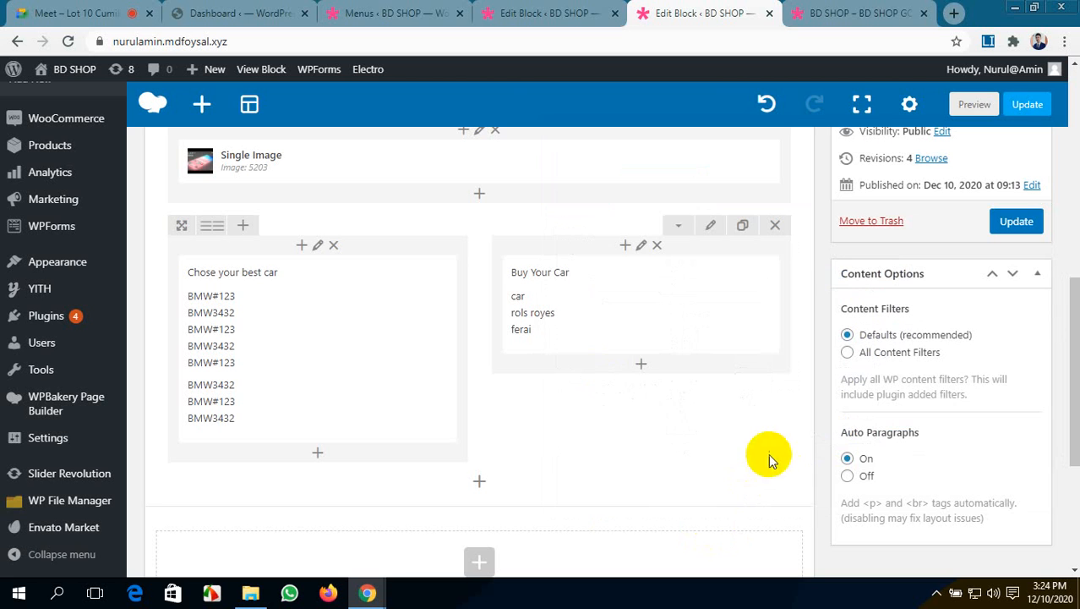
# - Set the left padding of the Buy Your Car text block to 30, save its settings and update the BMW Car block
pyautogui.moveTo(642, 312)
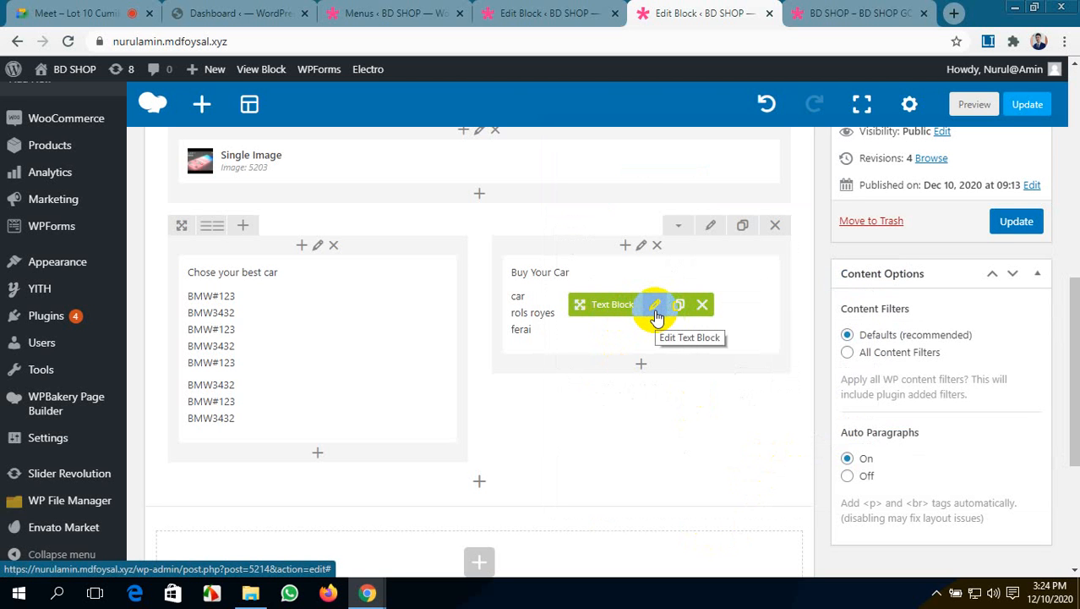
pyautogui.click(656, 309)
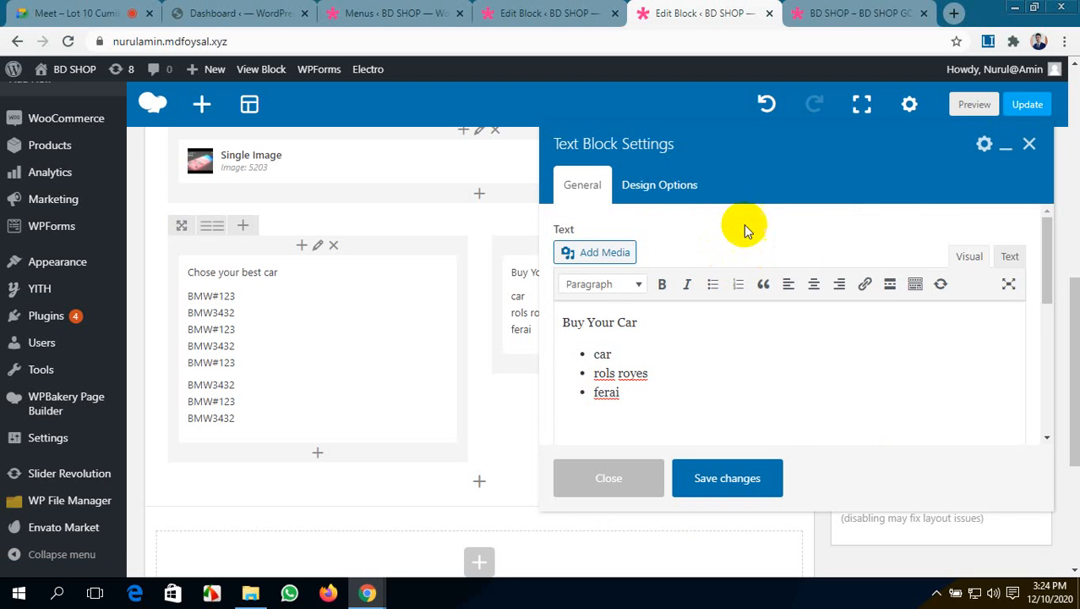
pyautogui.click(644, 184)
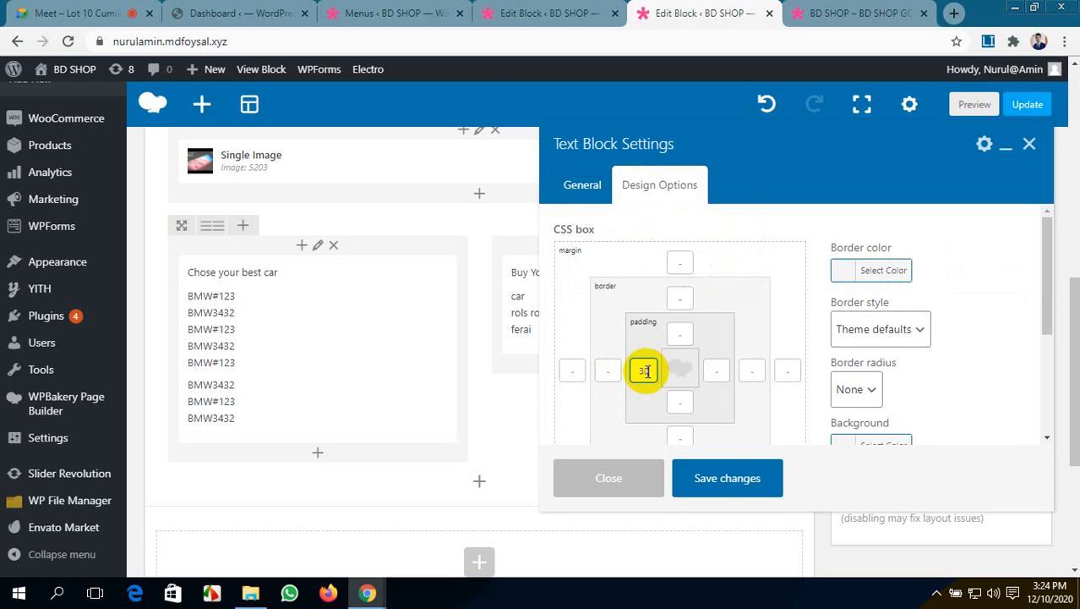
pyautogui.click(728, 480)
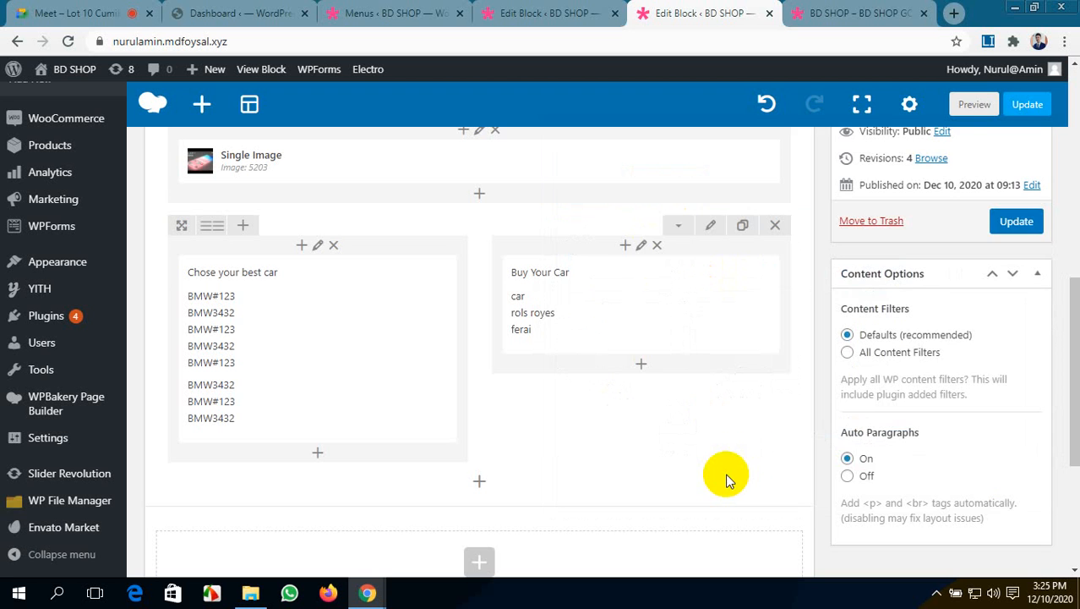
pyautogui.click(1017, 221)
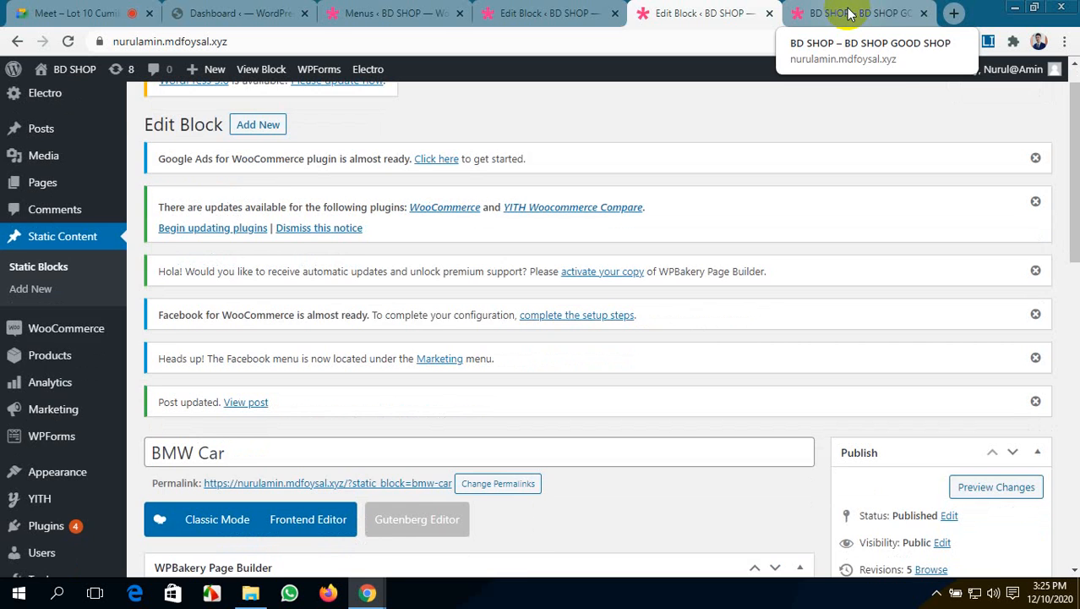
# - Reload the shop's front page and examine the spacing between the two text columns in the BMW SPORTS CAR flyout
pyautogui.click(849, 14)
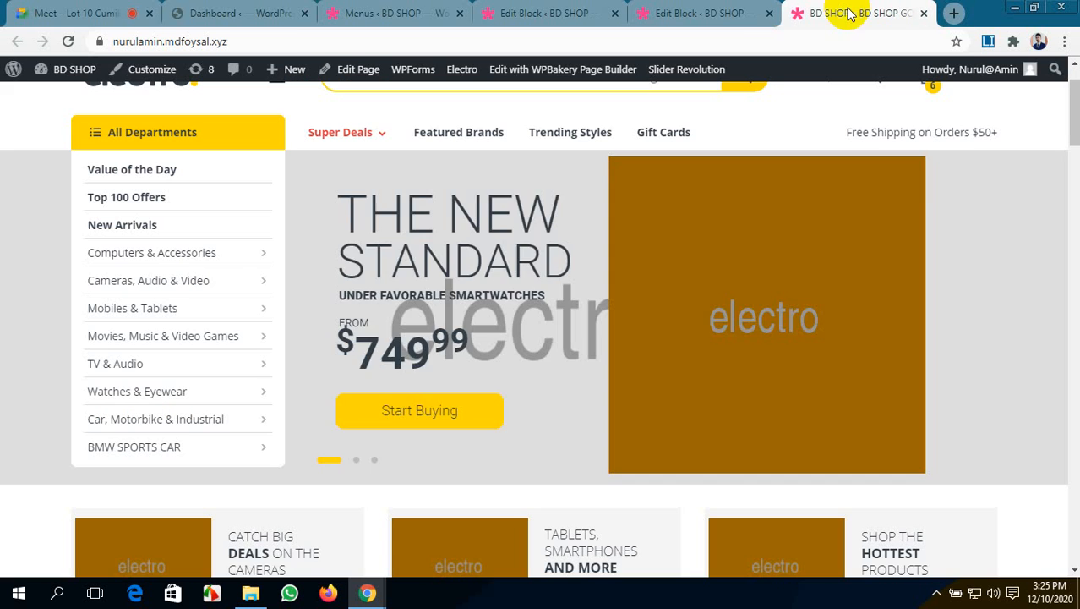
pyautogui.click(66, 42)
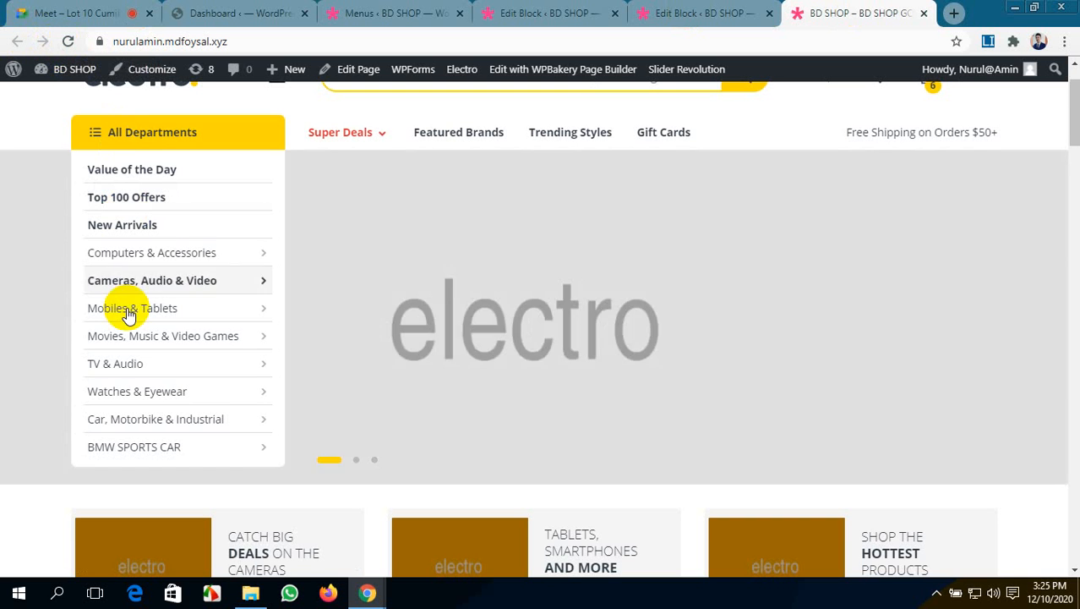
pyautogui.moveTo(128, 455)
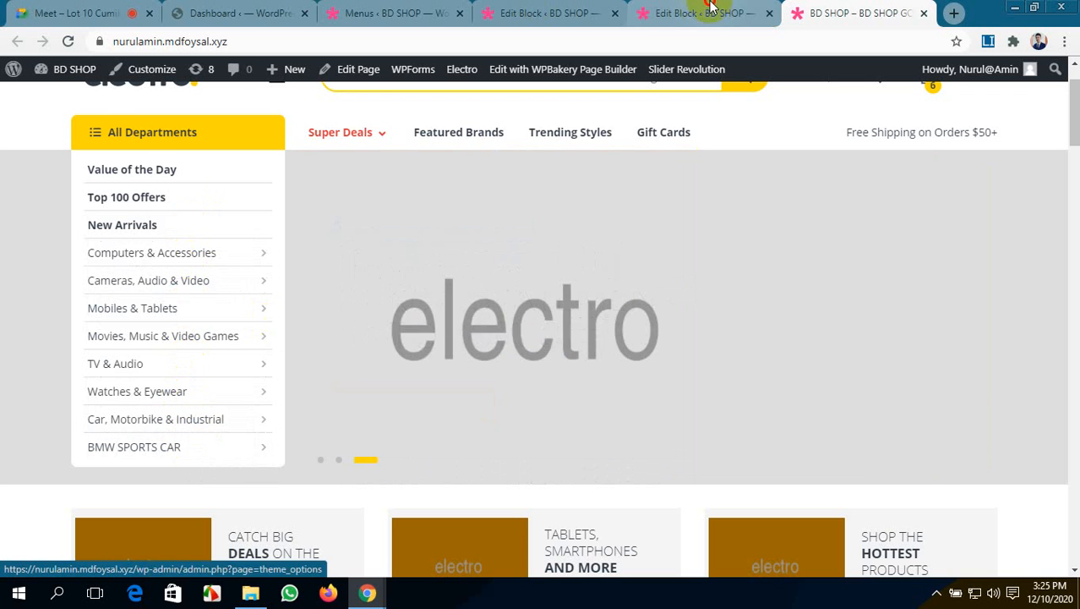
# - Set the image alignment of the BMW Car block's Single Image element to Right
pyautogui.click(711, 6)
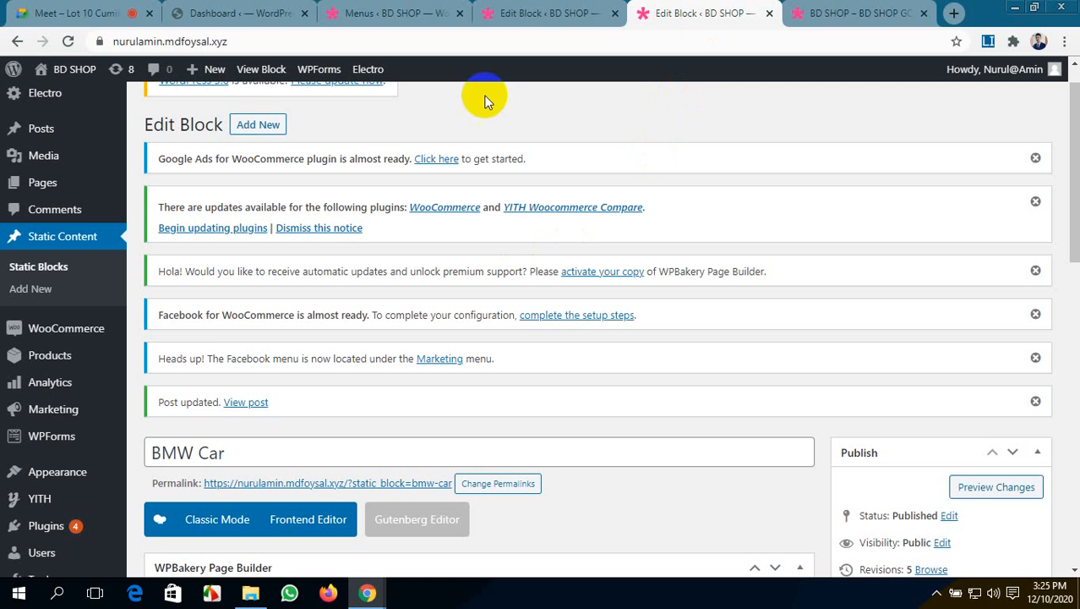
pyautogui.scroll(-5, 511, 397)
pyautogui.scroll(-1, 511, 404)
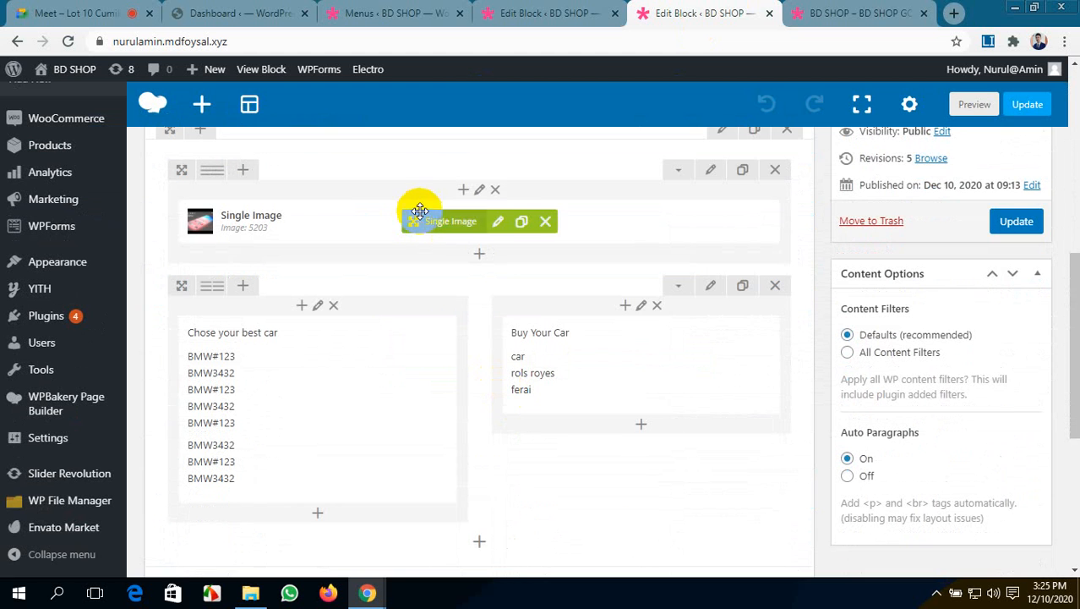
pyautogui.click(496, 222)
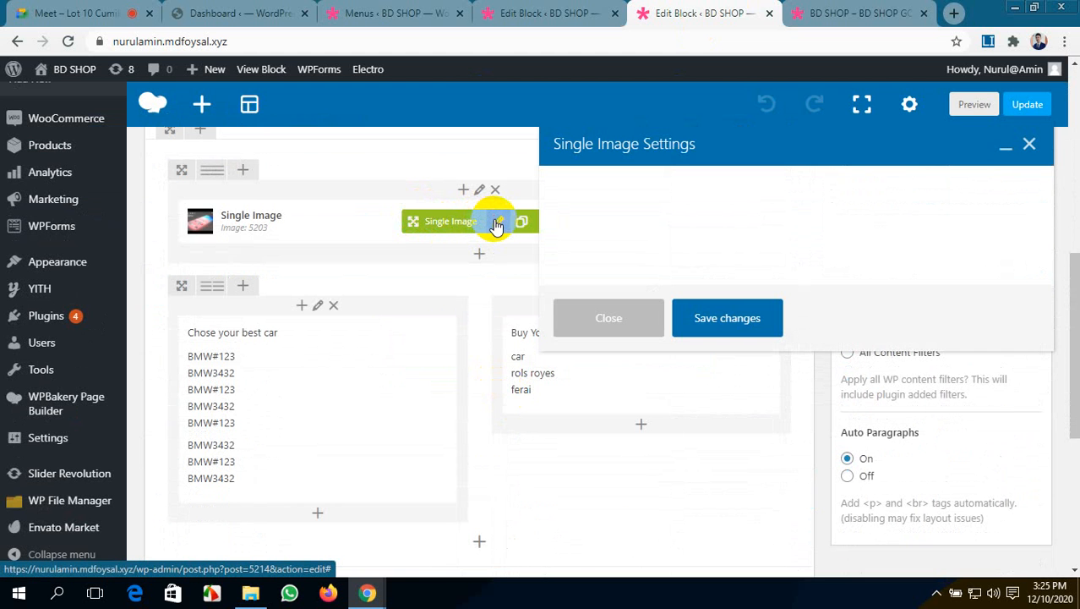
pyautogui.scroll(-3, 753, 336)
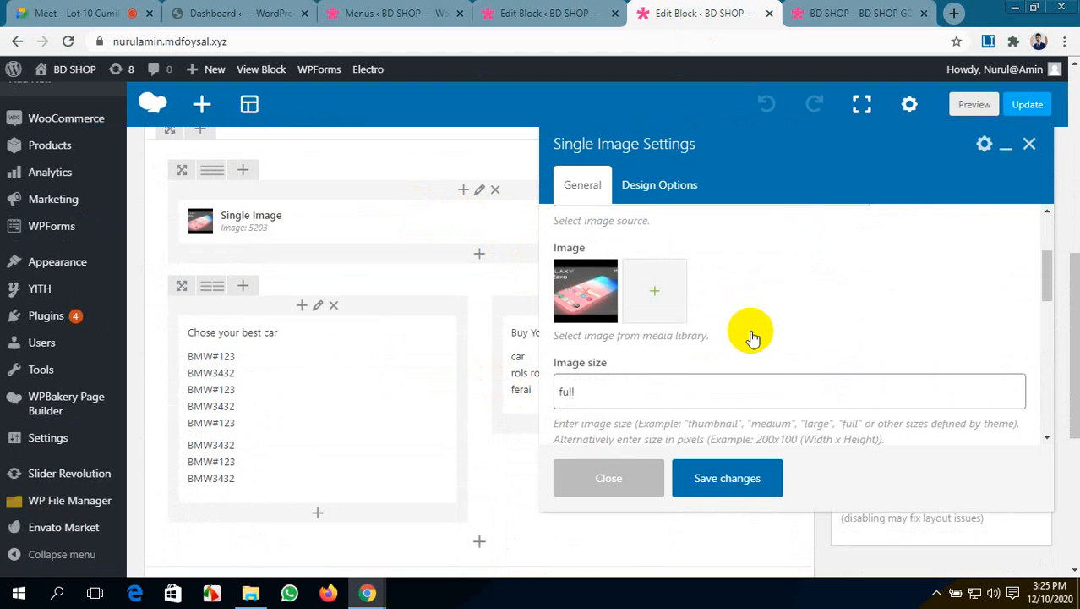
pyautogui.scroll(-2, 752, 338)
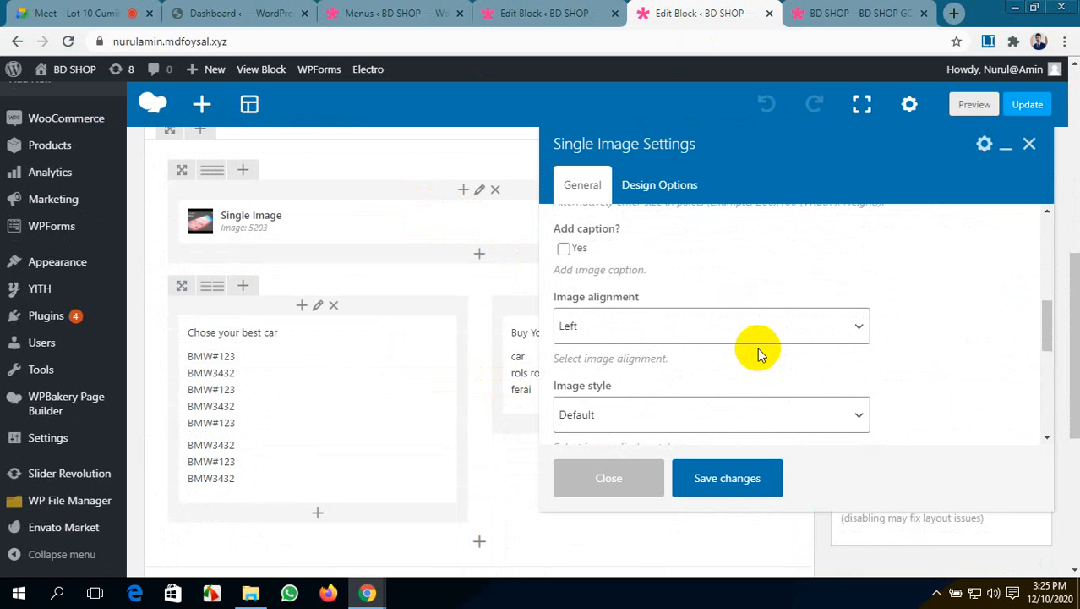
pyautogui.click(794, 335)
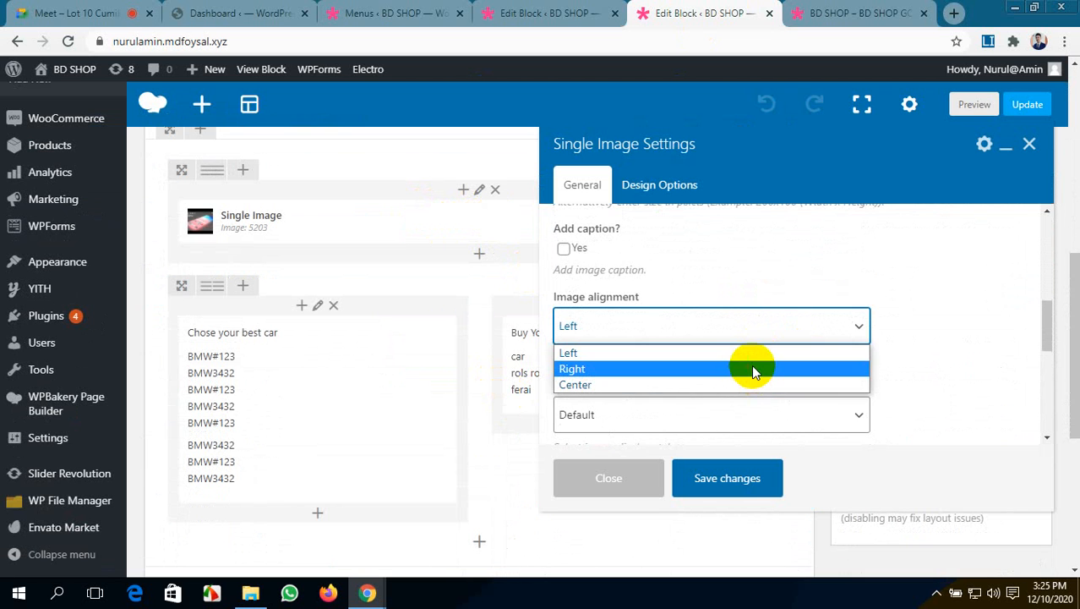
pyautogui.click(752, 366)
# - Set the Single Image element's padding to 20 on all four sides, save its settings and update the BMW Car block
pyautogui.click(658, 189)
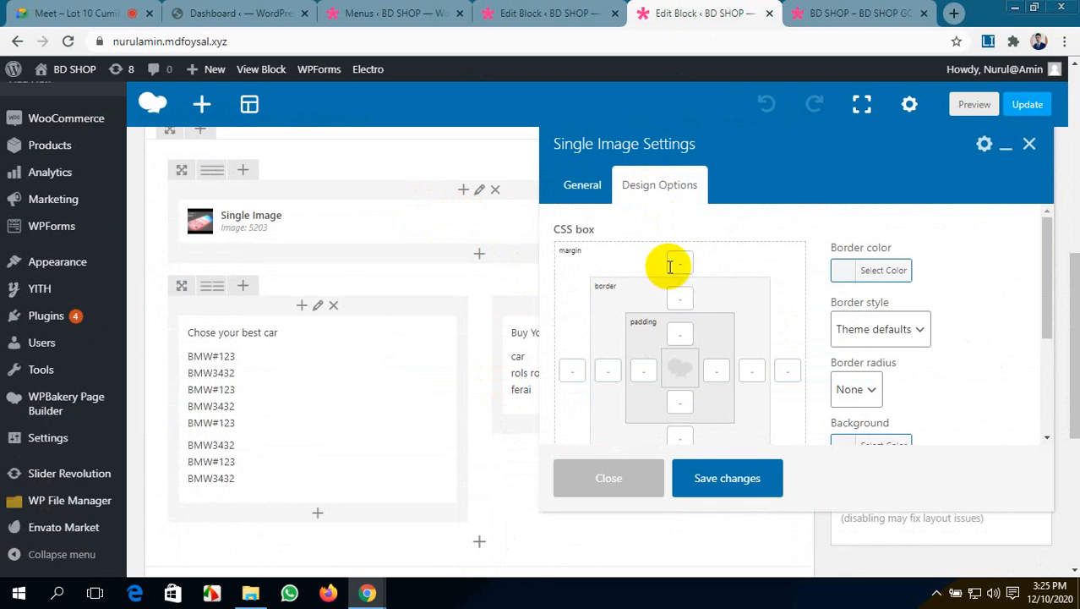
pyautogui.click(645, 370)
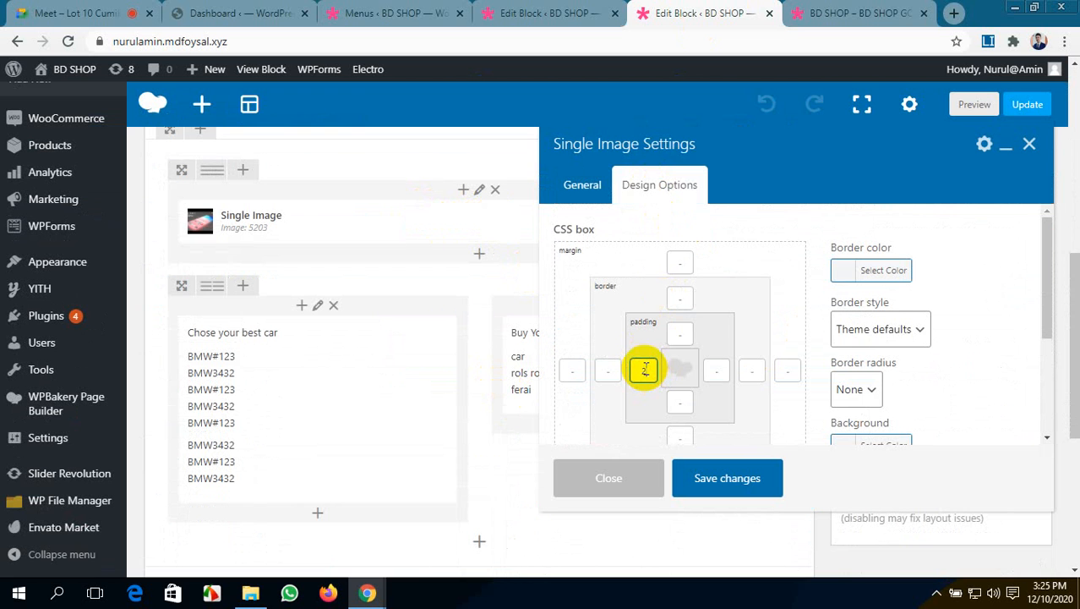
pyautogui.write('20')
pyautogui.click(681, 333)
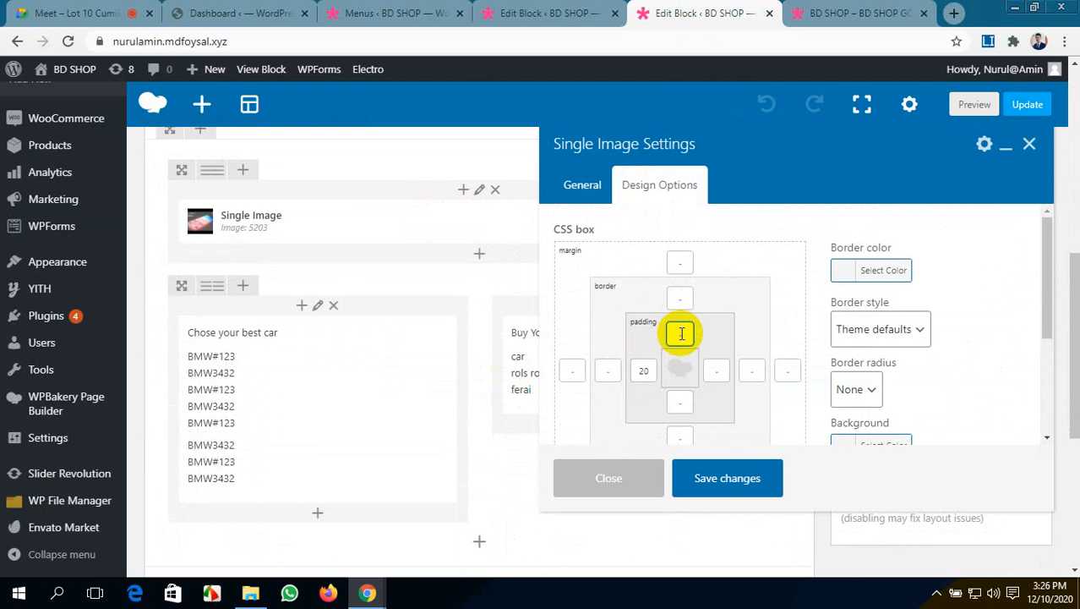
pyautogui.write('20')
pyautogui.click(680, 402)
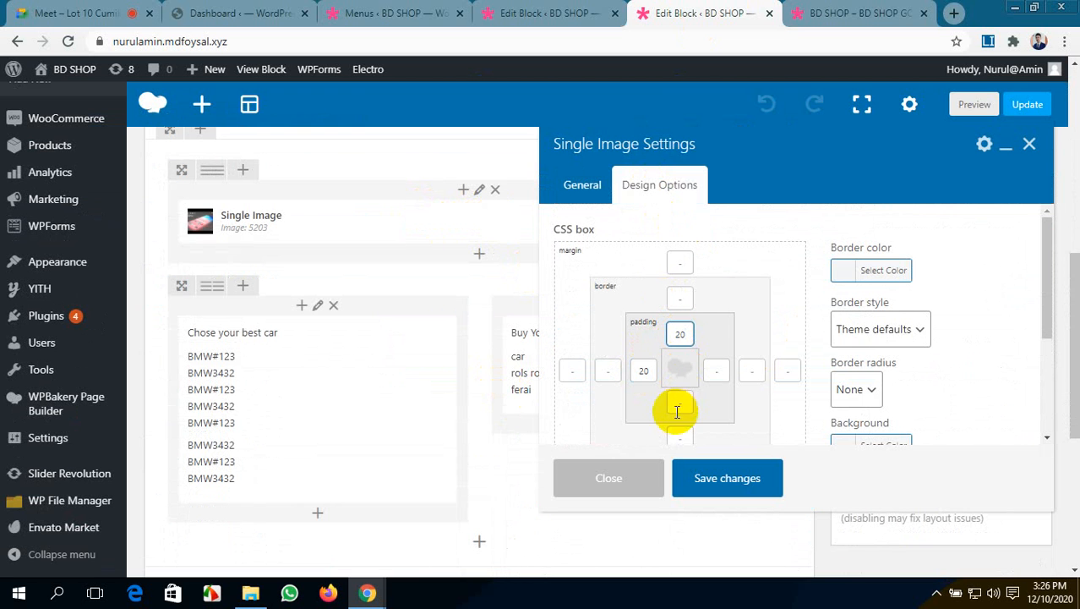
pyautogui.write('20')
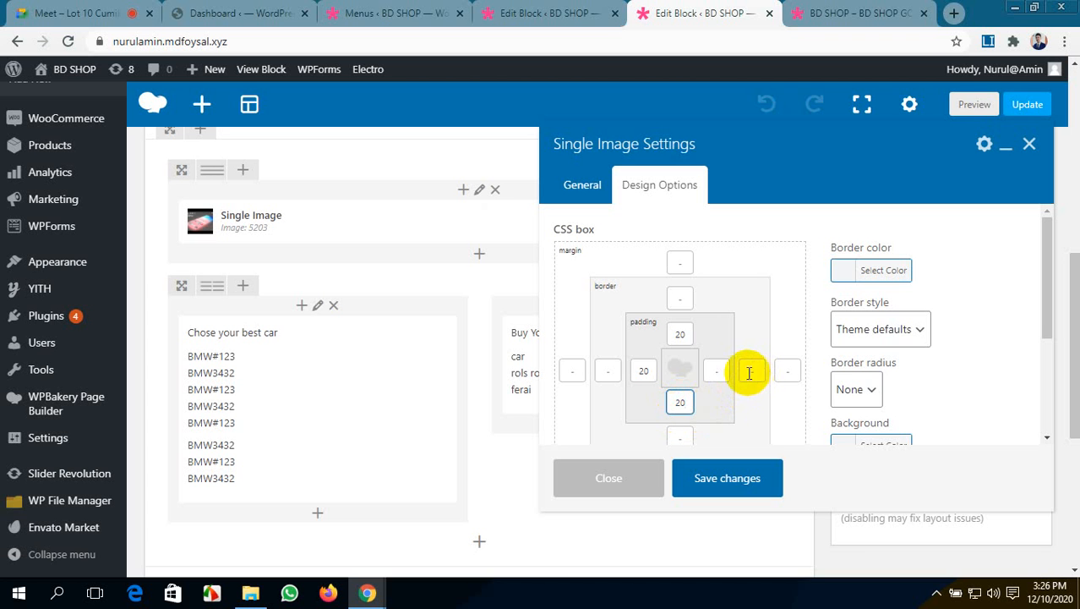
pyautogui.click(718, 373)
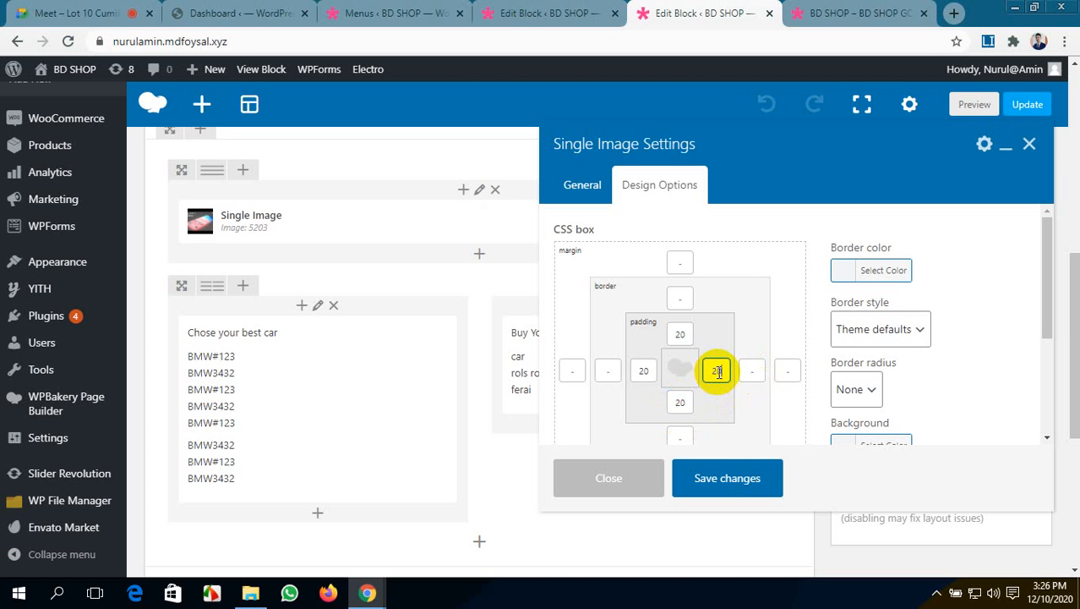
pyautogui.write('20')
pyautogui.click(727, 477)
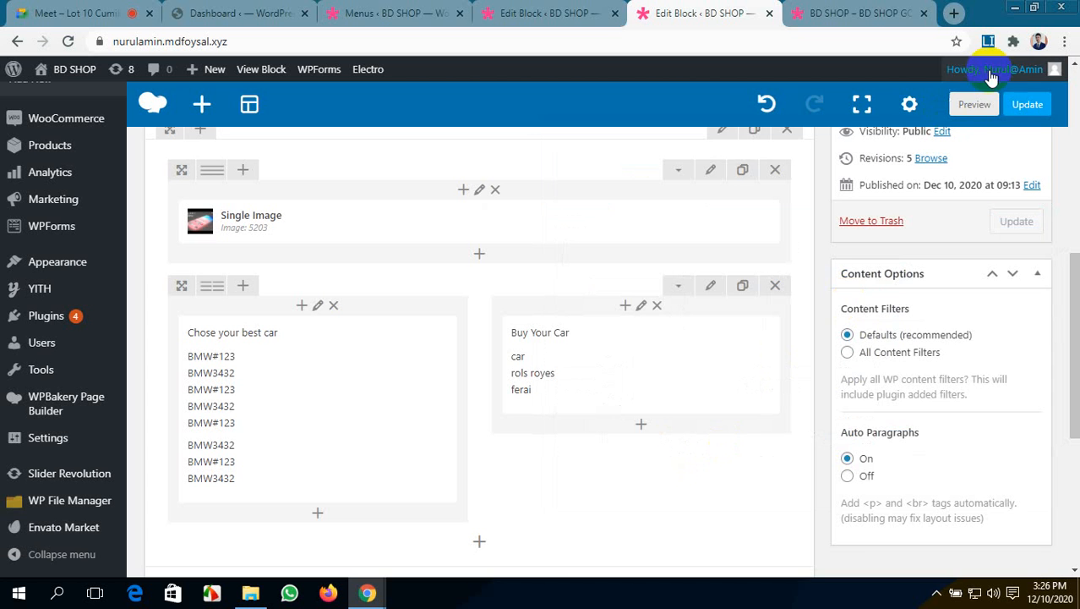
pyautogui.click(1018, 108)
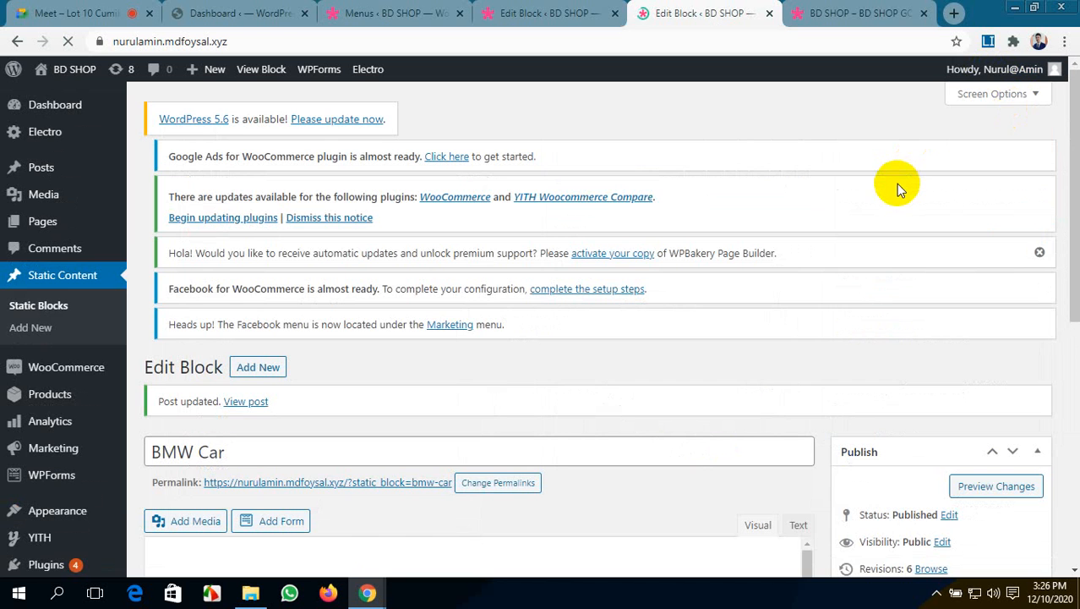
pyautogui.scroll(-3, 896, 183)
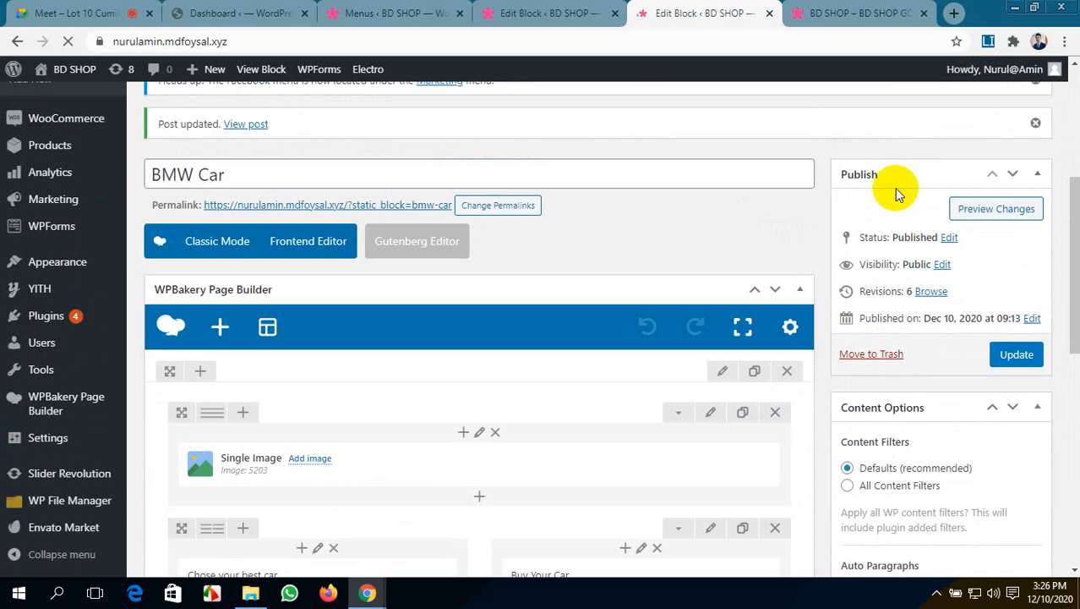
# - Reload the shop's front page and compare the image placement in the BMW SPORTS CAR flyout with the Cameras, Audio & Video flyout
pyautogui.click(843, 8)
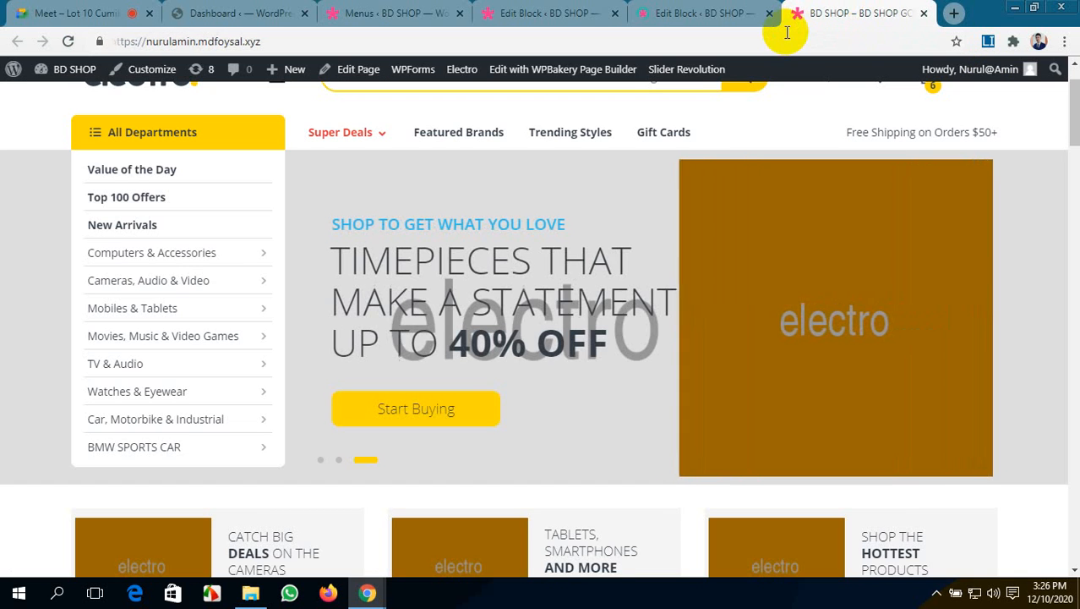
pyautogui.click(67, 41)
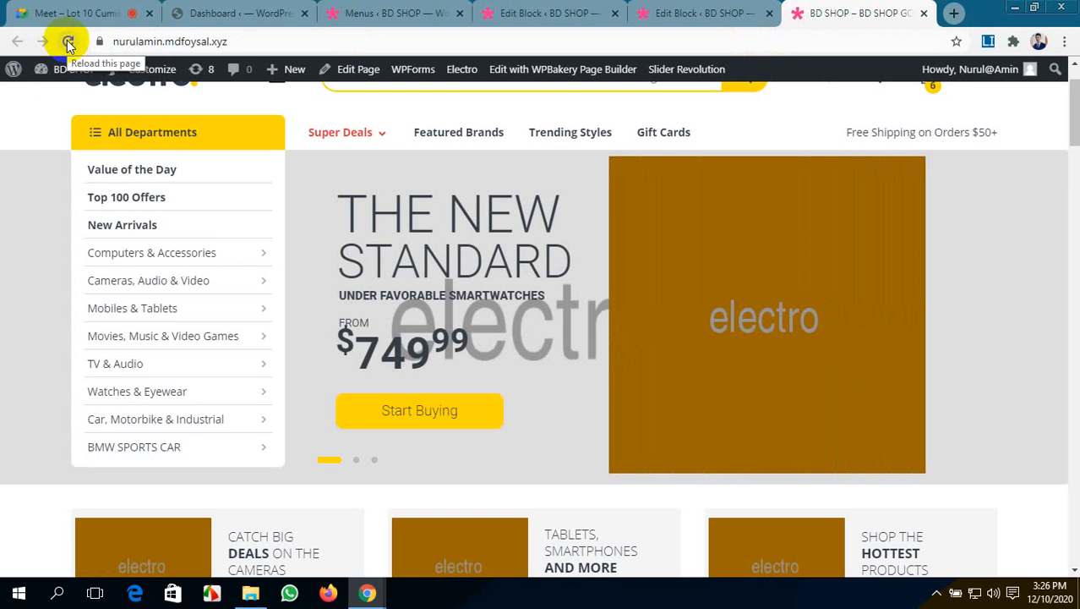
pyautogui.moveTo(153, 425)
pyautogui.moveTo(171, 451)
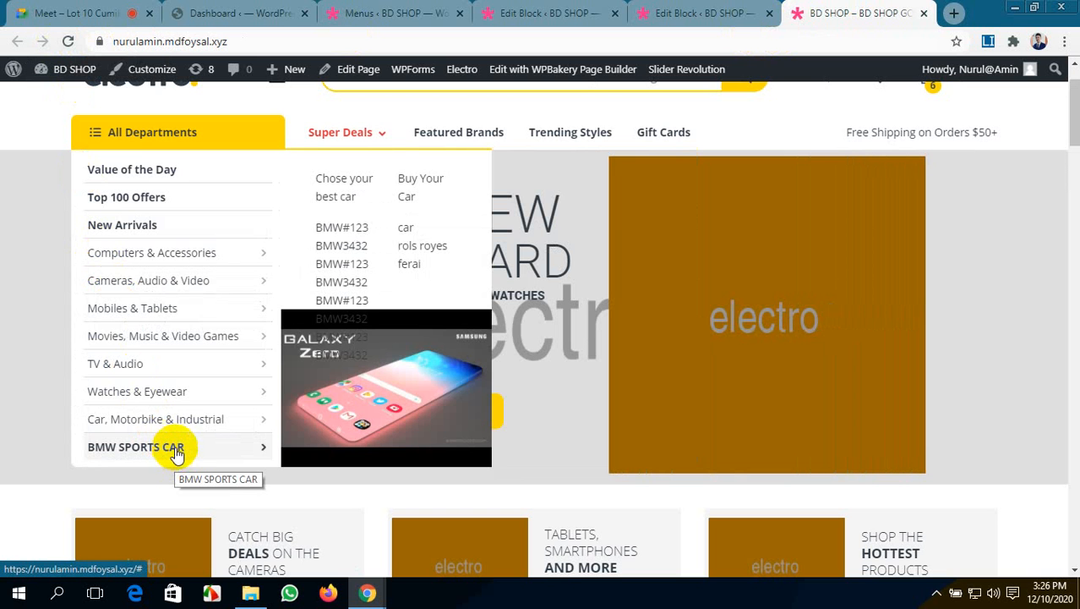
pyautogui.moveTo(209, 274)
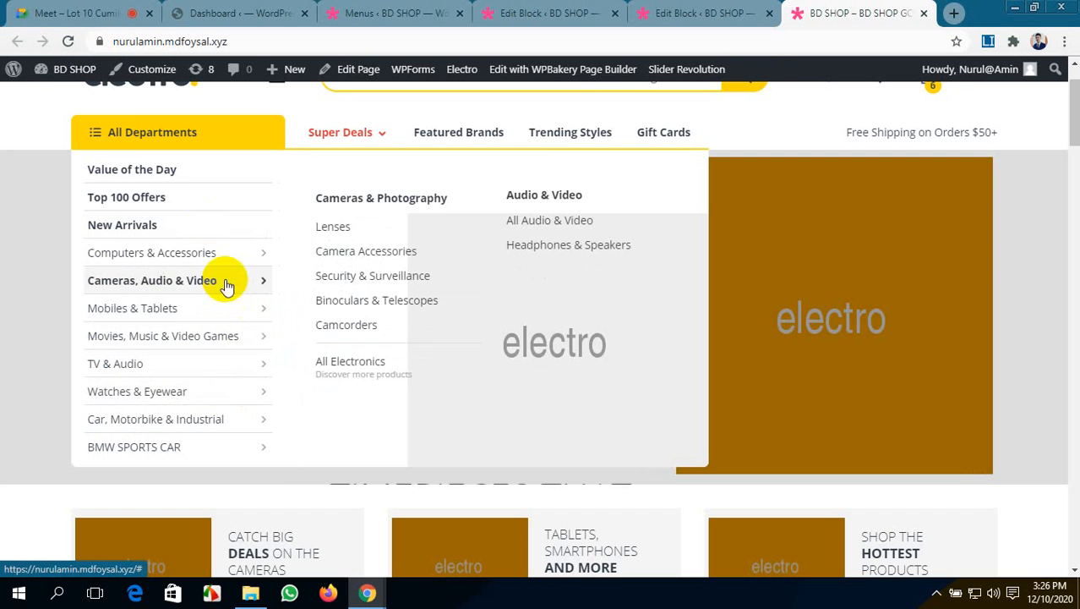
pyautogui.click(714, 12)
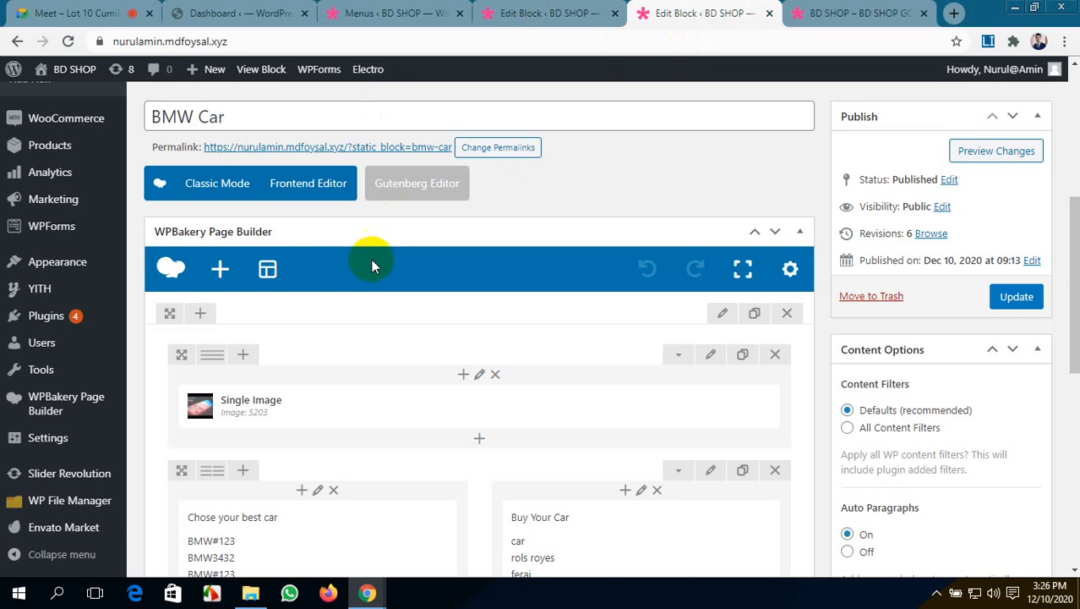
pyautogui.click(828, 11)
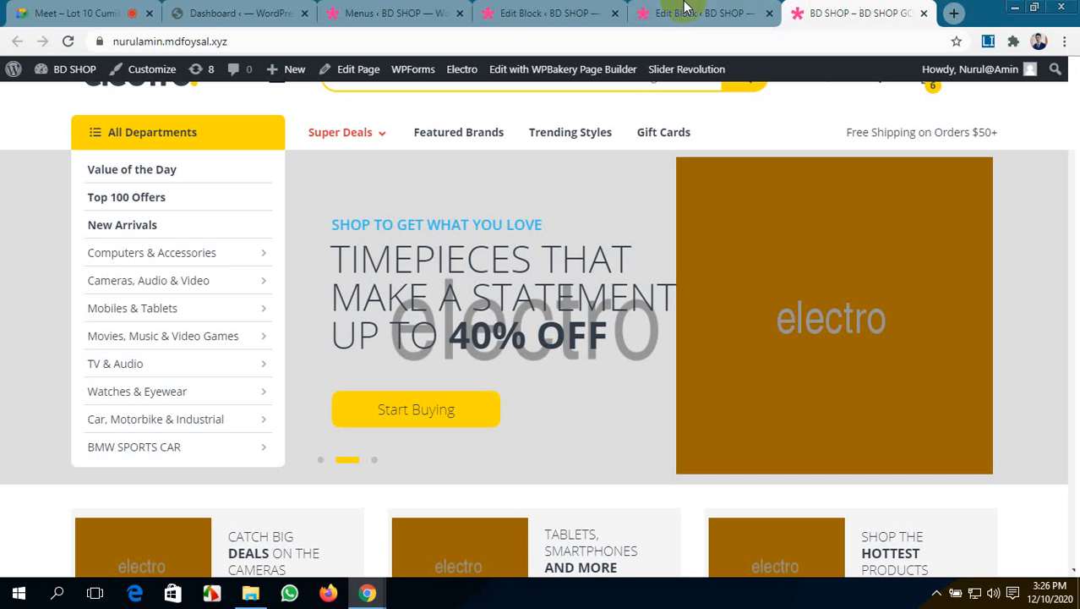
pyautogui.scroll(-3, 423, 266)
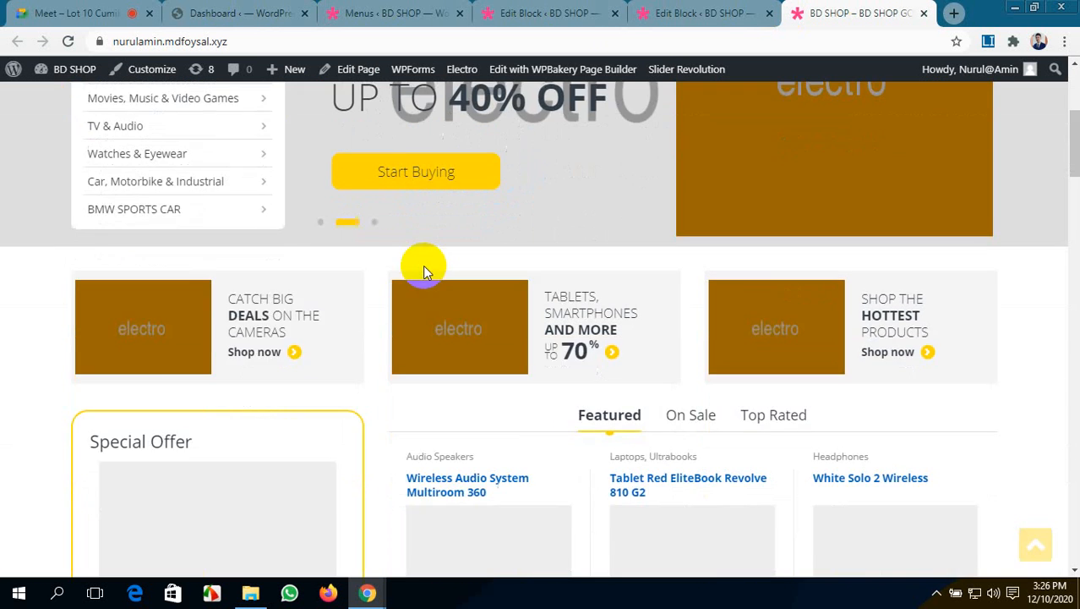
pyautogui.scroll(3, 423, 265)
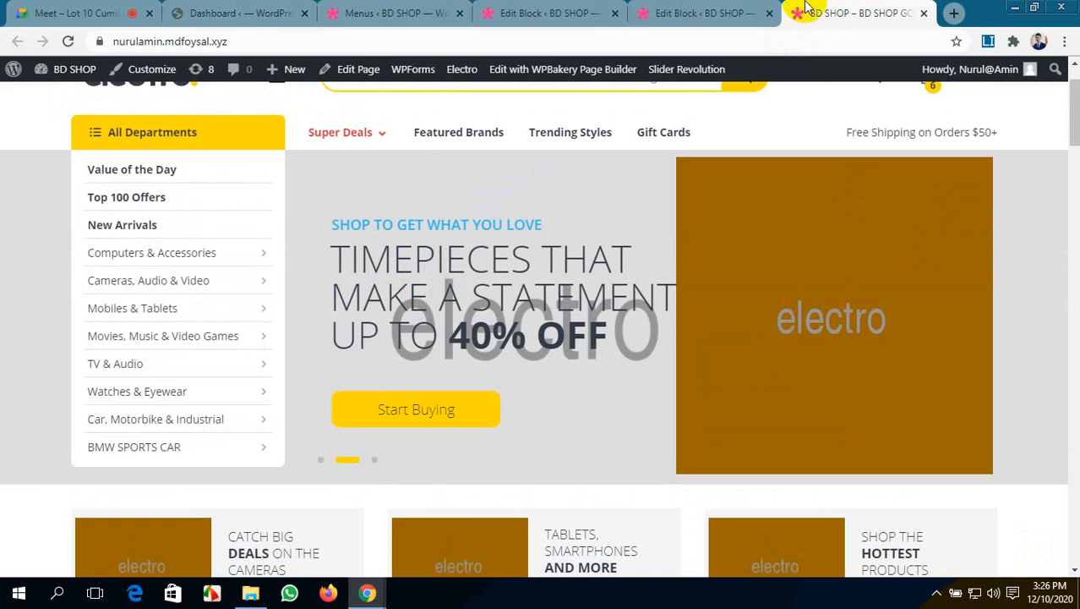
pyautogui.click(753, 12)
pyautogui.click(843, 15)
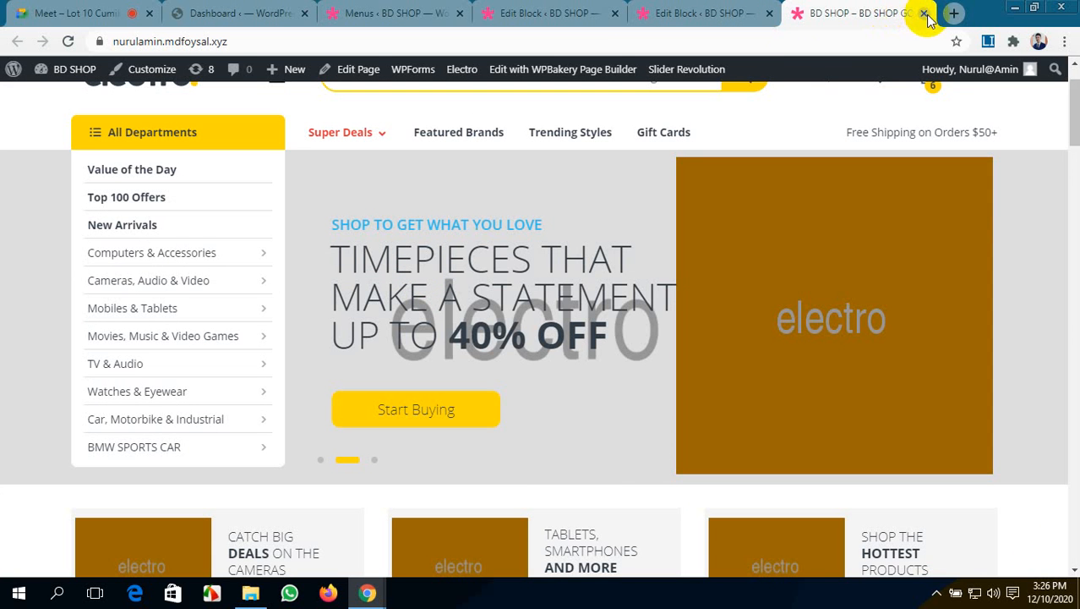
# - Switch to the other WordPress site's dashboard and close the BD SHOP front page, block editing and Menus pages
pyautogui.click(253, 13)
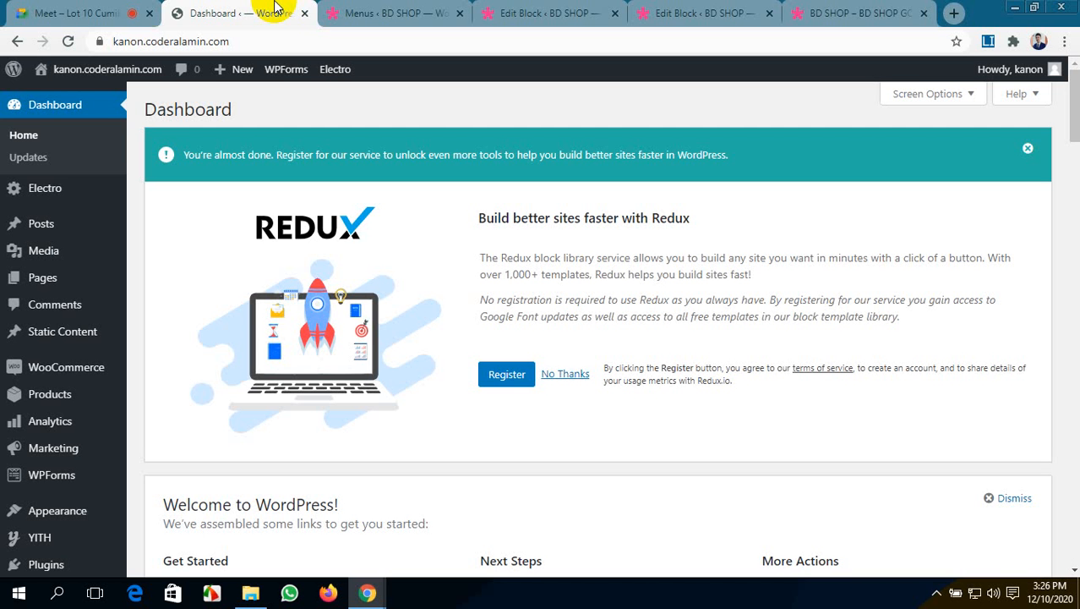
pyautogui.click(924, 13)
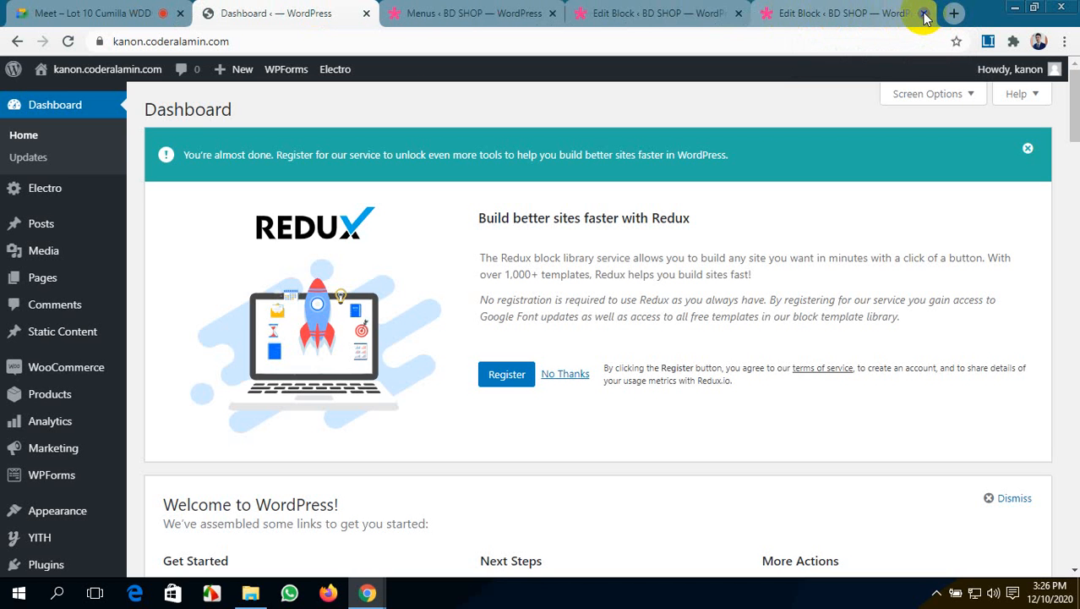
pyautogui.click(924, 13)
pyautogui.click(753, 14)
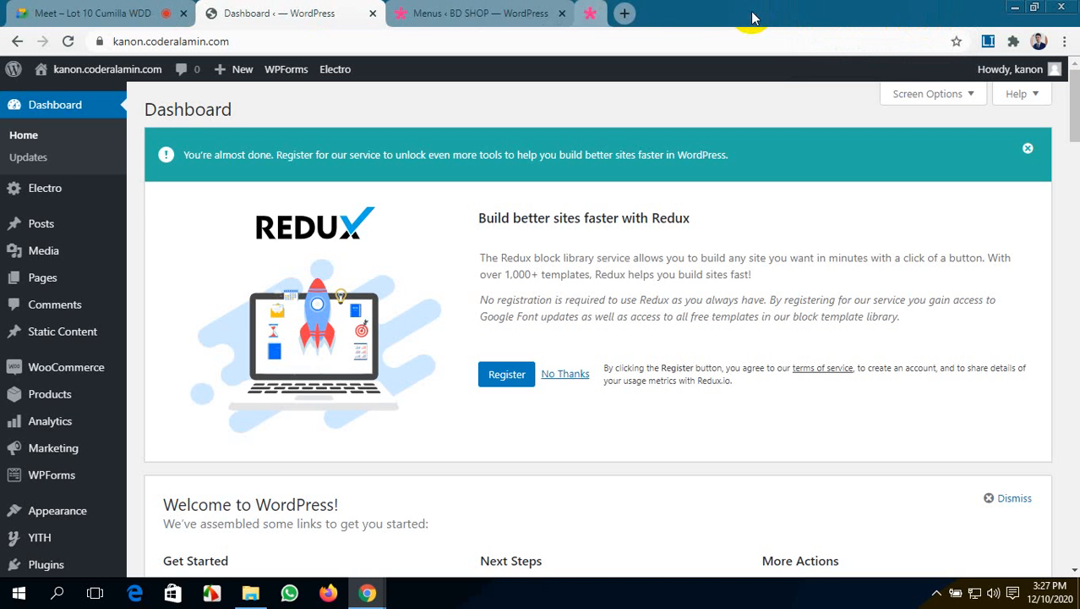
pyautogui.click(562, 13)
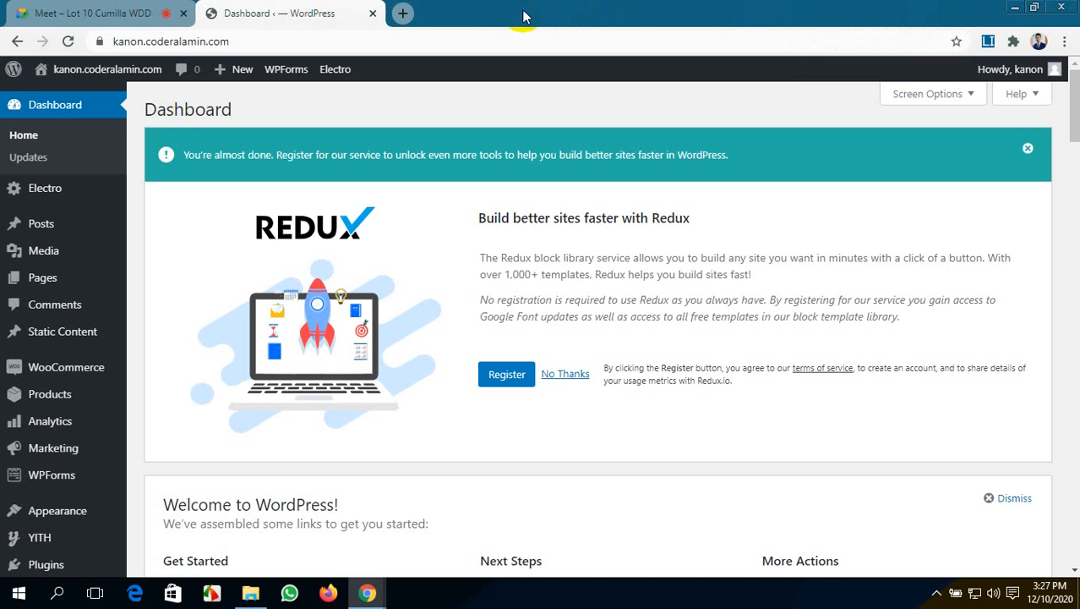
# - Open this second WordPress site's front page in a new browser tab and switch to it
pyautogui.scroll(-4, 145, 133)
pyautogui.scroll(4, 145, 133)
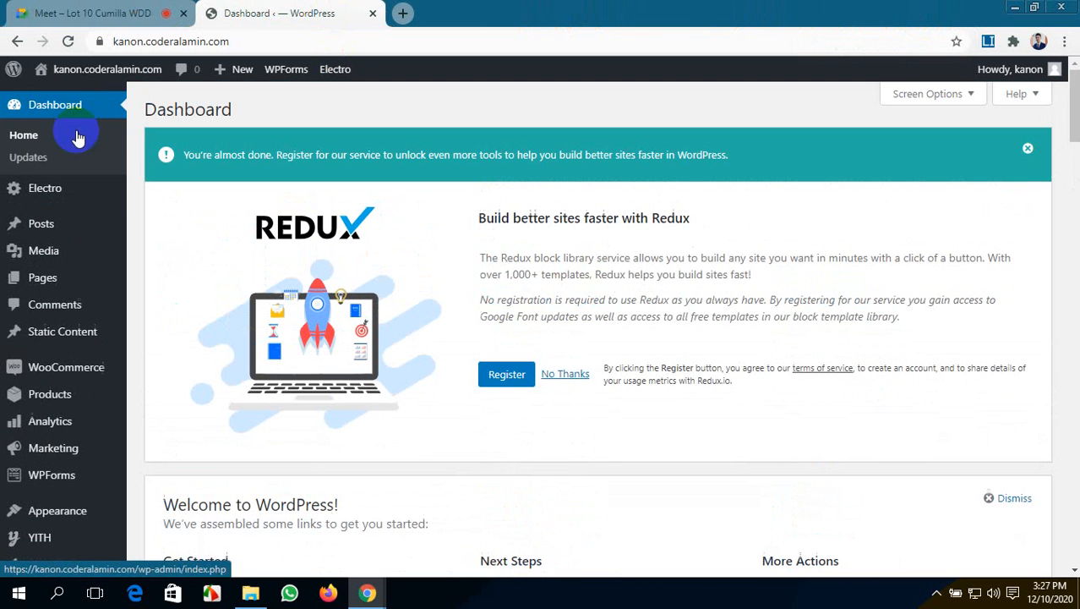
pyautogui.moveTo(73, 71)
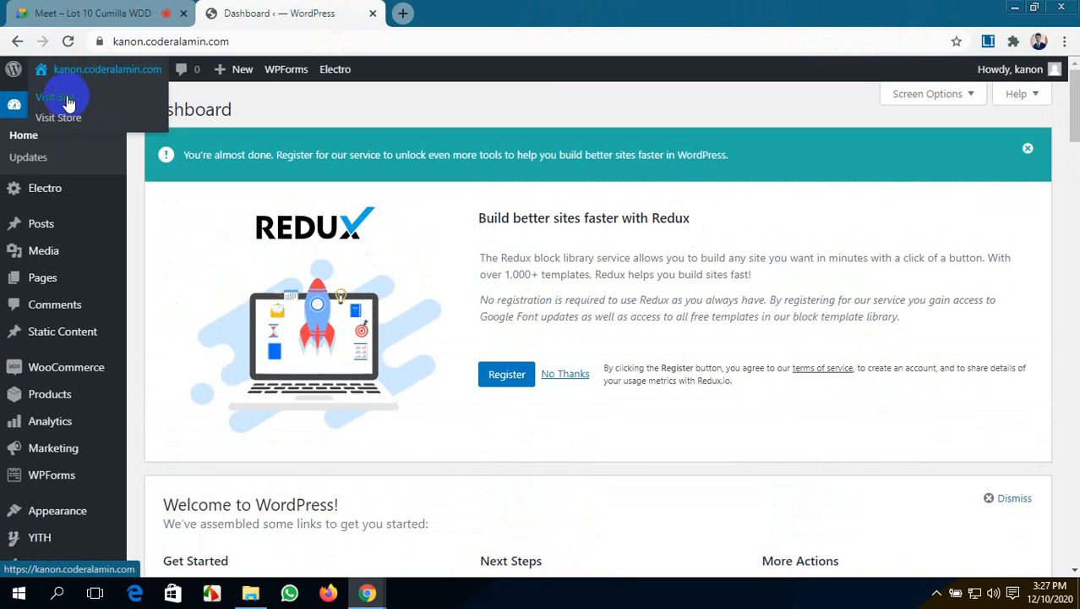
pyautogui.middleClick(69, 102)
pyautogui.click(448, 19)
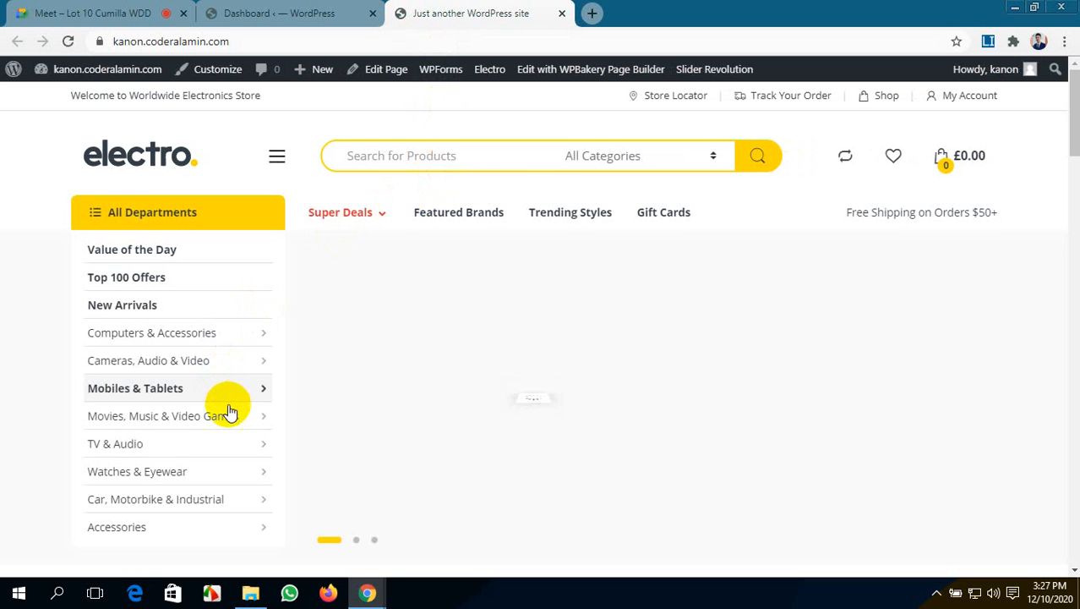
# - Examine the second site's front page from the slider down through the product sections, and return to the All Departments list
pyautogui.scroll(-2, 227, 415)
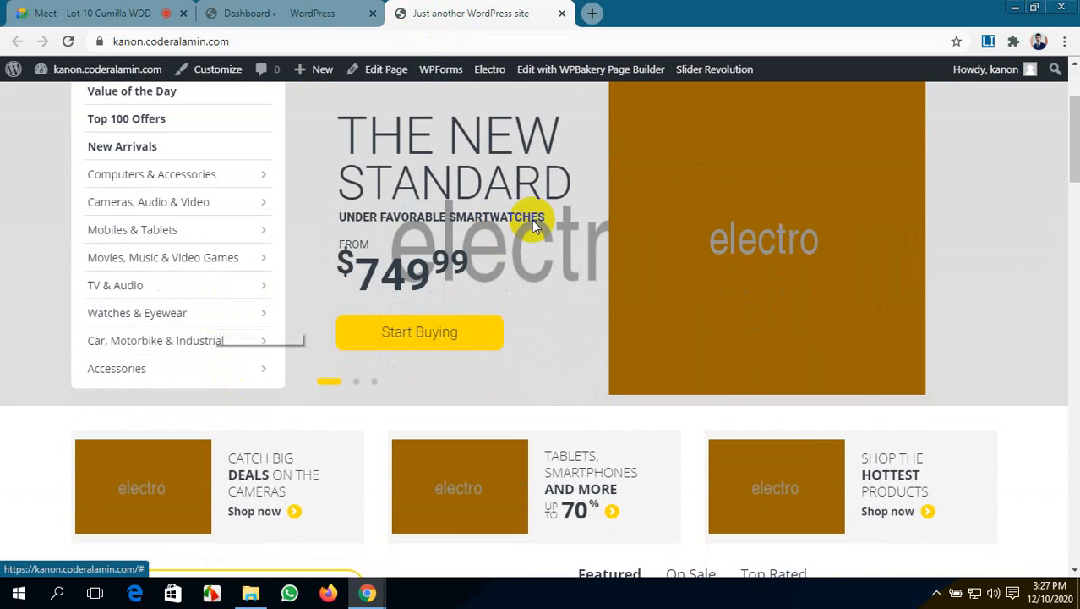
pyautogui.scroll(-8, 531, 220)
pyautogui.scroll(-4, 531, 220)
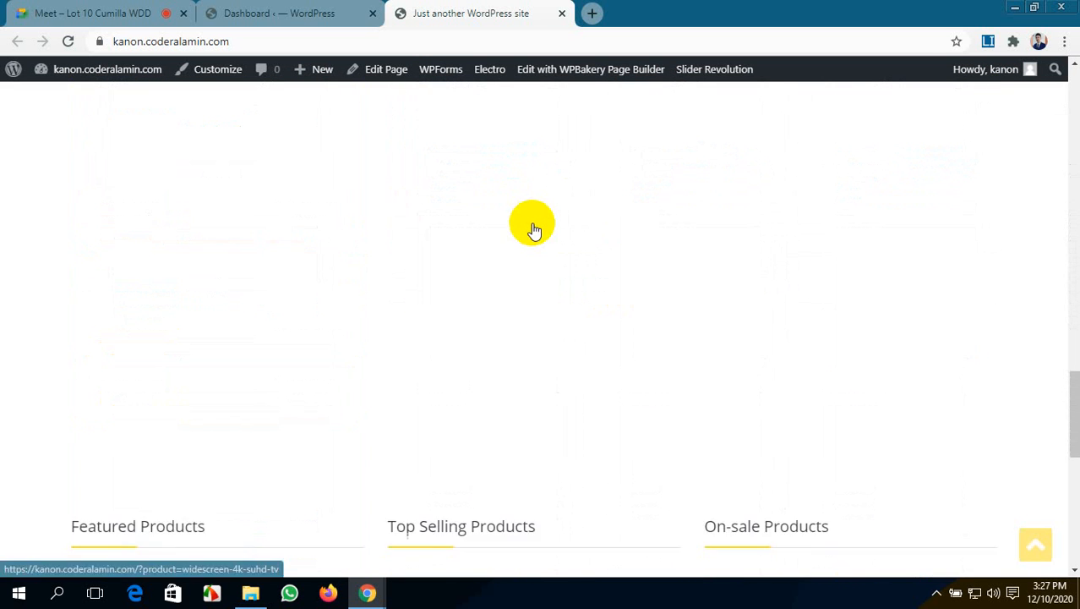
pyautogui.scroll(-5, 532, 224)
pyautogui.scroll(10, 531, 224)
pyautogui.scroll(7, 532, 224)
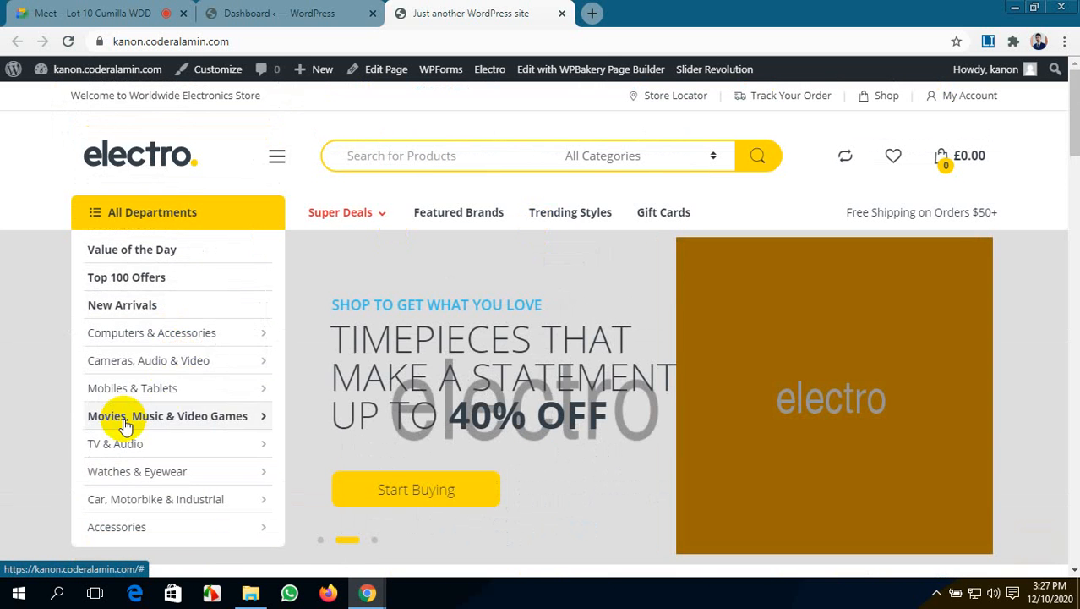
# - Look through the second site's dashboard and admin menu, including the Settings entries, alongside its front page
pyautogui.click(279, 13)
pyautogui.scroll(-1, 66, 408)
pyautogui.scroll(-10, 66, 408)
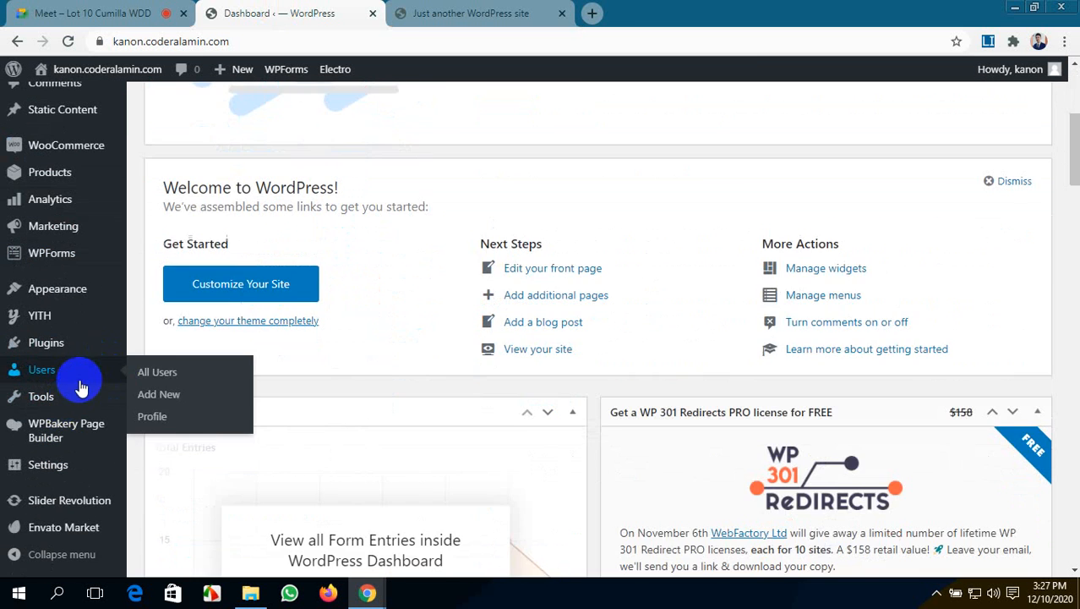
pyautogui.moveTo(66, 470)
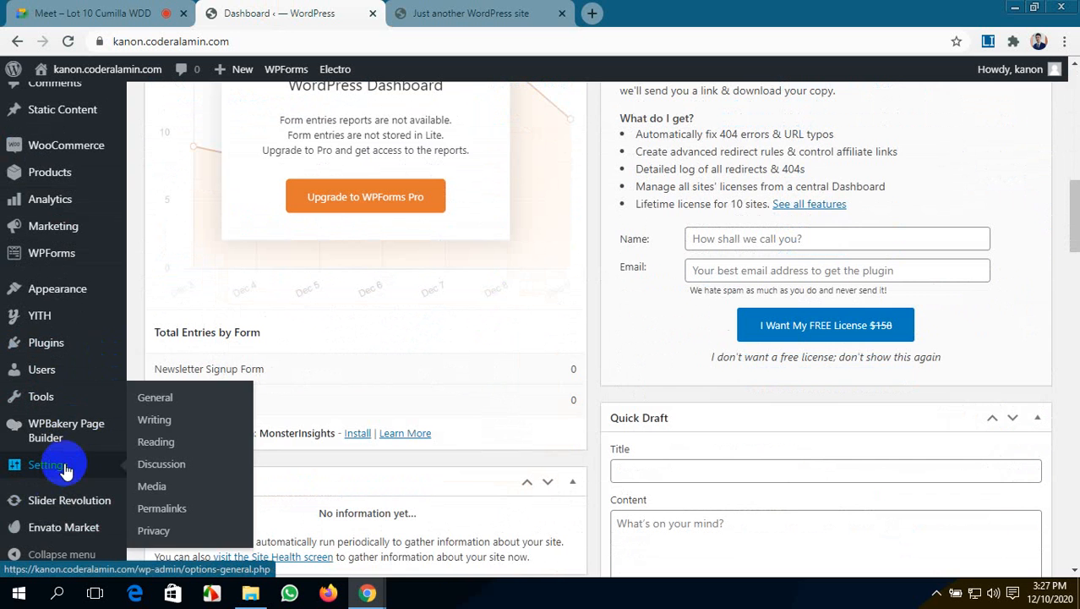
pyautogui.scroll(-3, 68, 486)
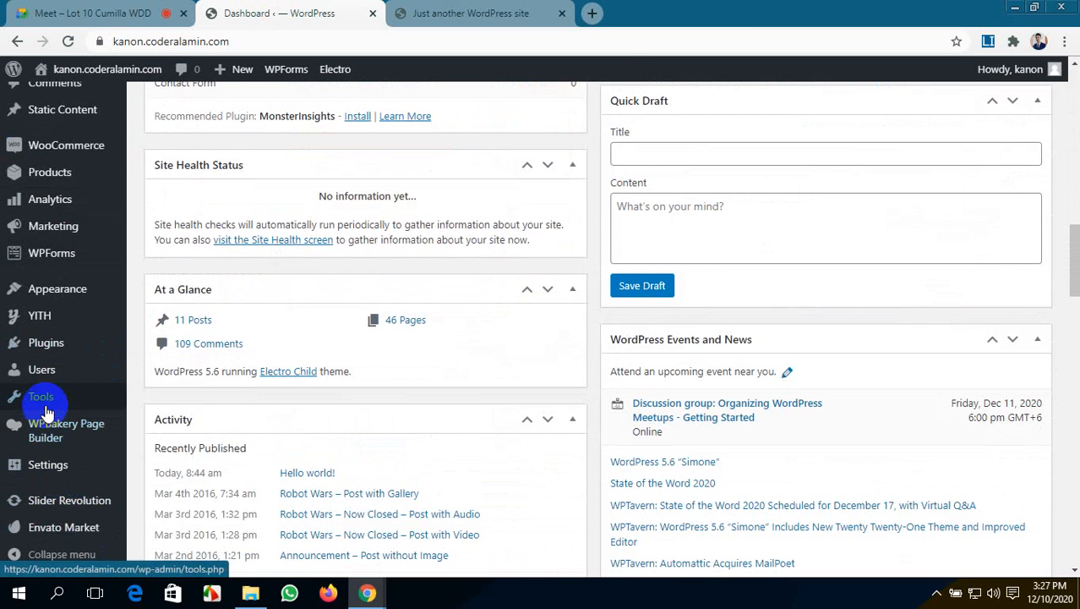
pyautogui.click(440, 13)
pyautogui.scroll(-3, 453, 267)
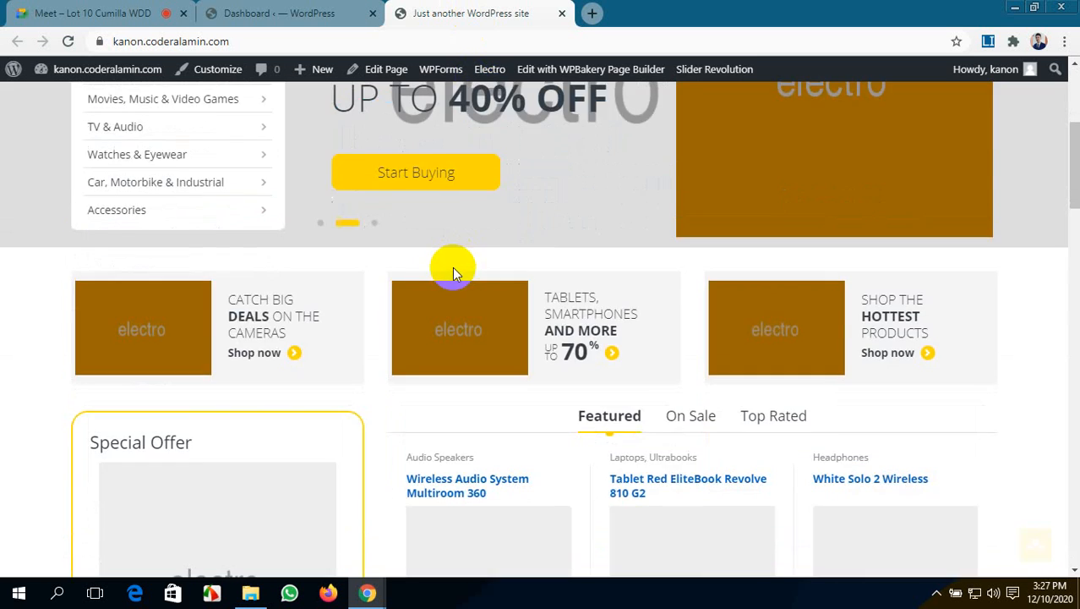
pyautogui.scroll(3, 452, 267)
pyautogui.click(279, 13)
pyautogui.scroll(-2, 15, 535)
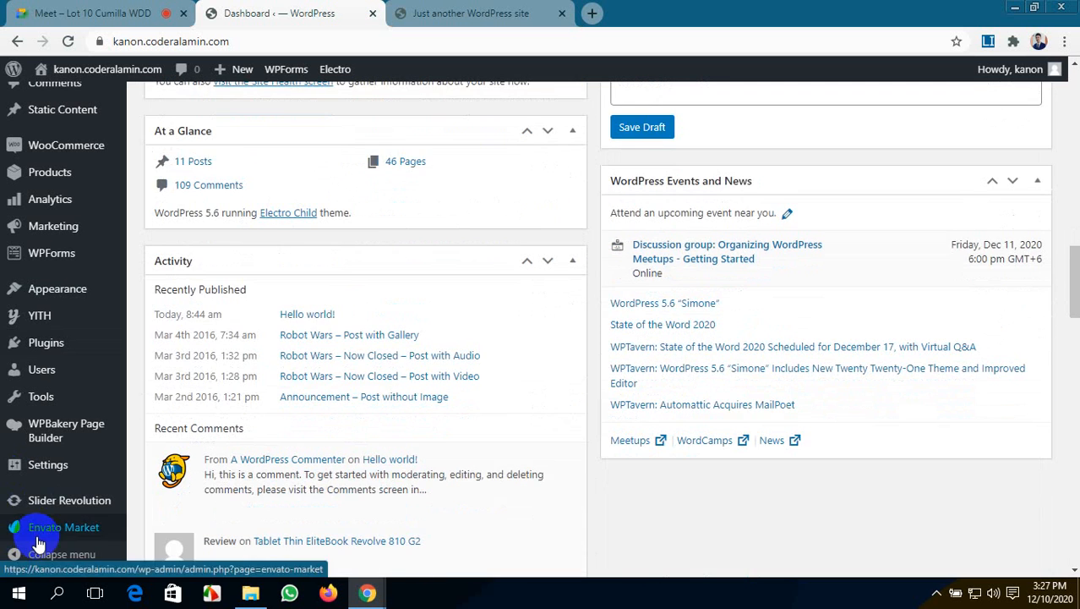
# - In the reading settings, set the static homepage to Home v7 and save the changes
pyautogui.scroll(-3, 25, 528)
pyautogui.moveTo(36, 407)
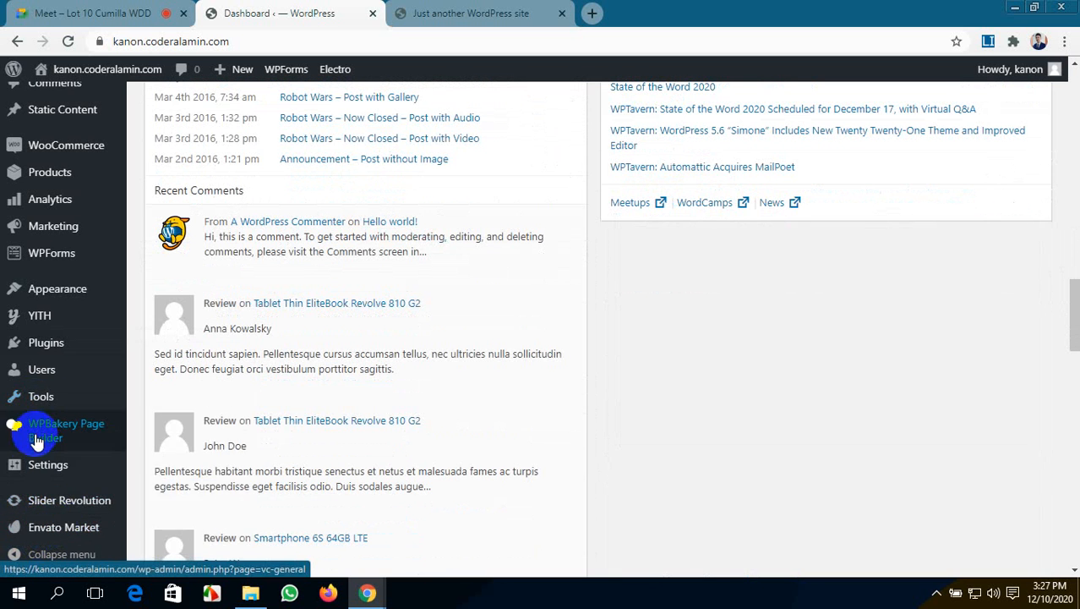
pyautogui.moveTo(48, 470)
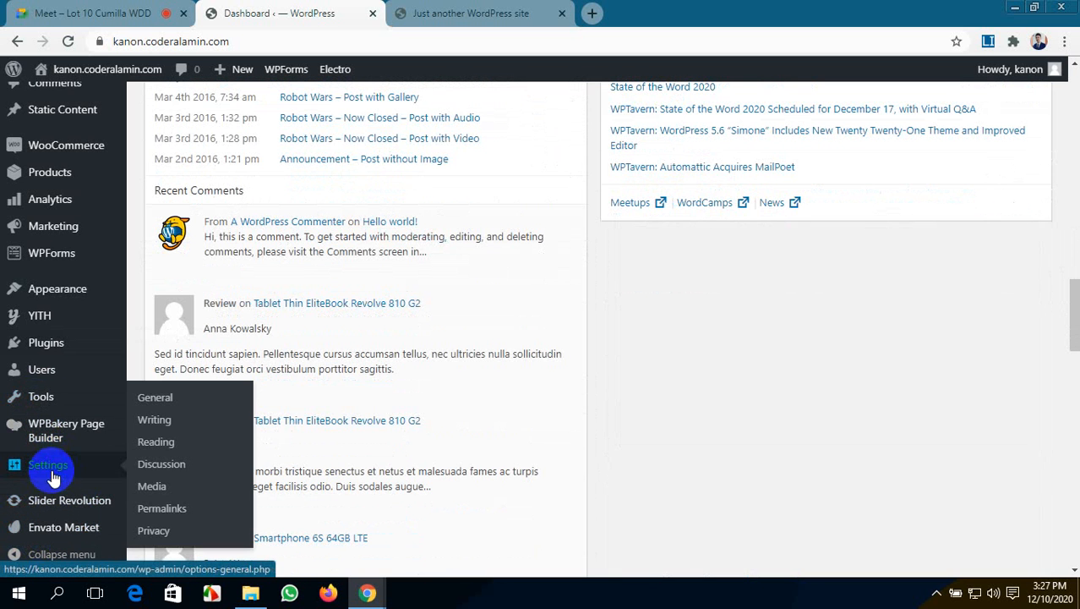
pyautogui.click(163, 451)
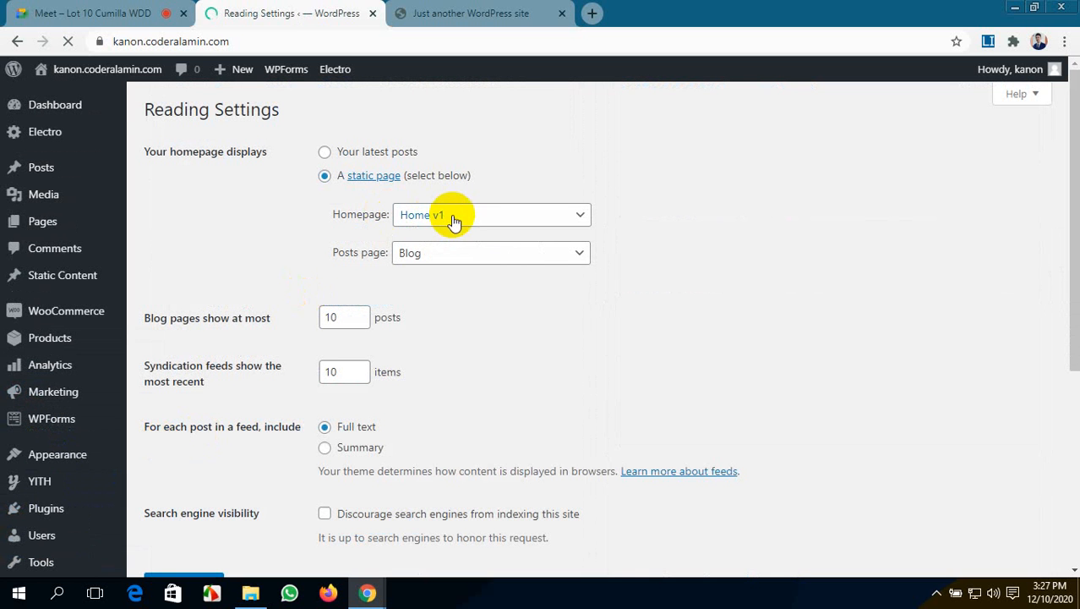
pyautogui.click(454, 220)
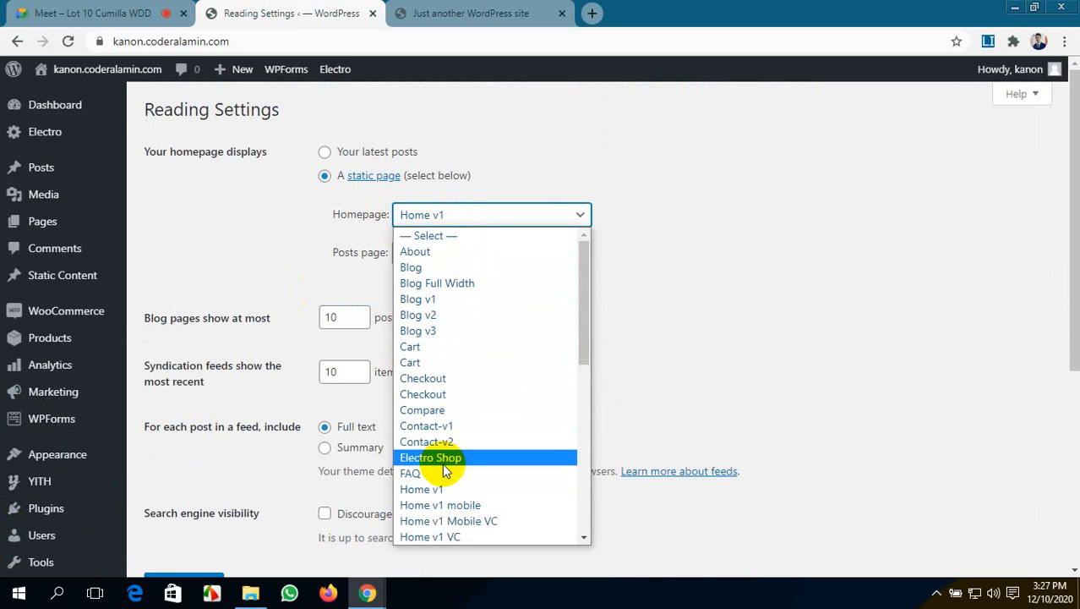
pyautogui.scroll(-4, 447, 408)
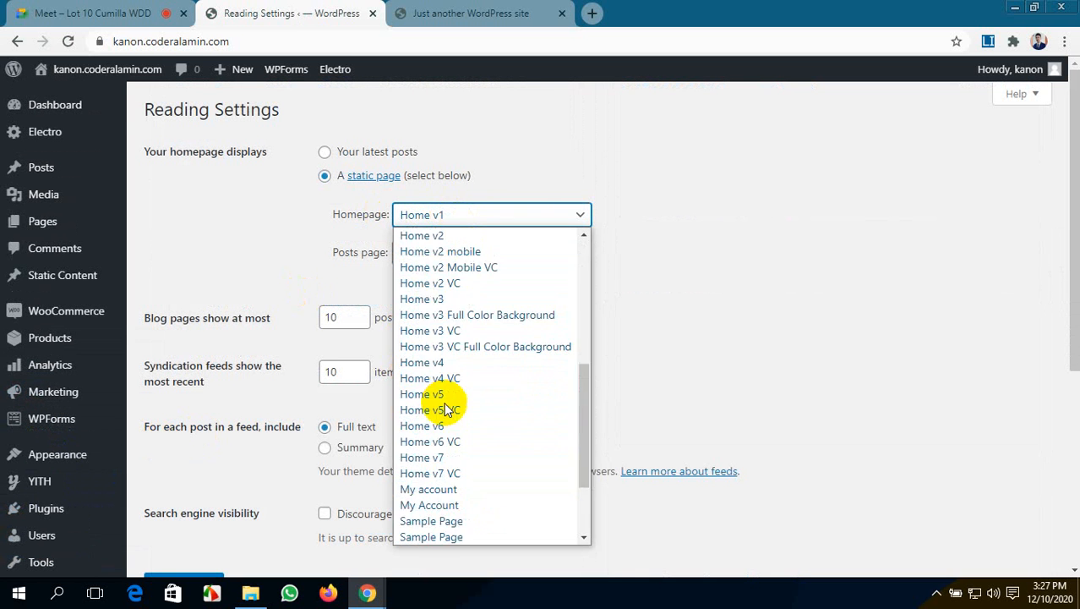
pyautogui.click(464, 457)
pyautogui.scroll(-3, 253, 448)
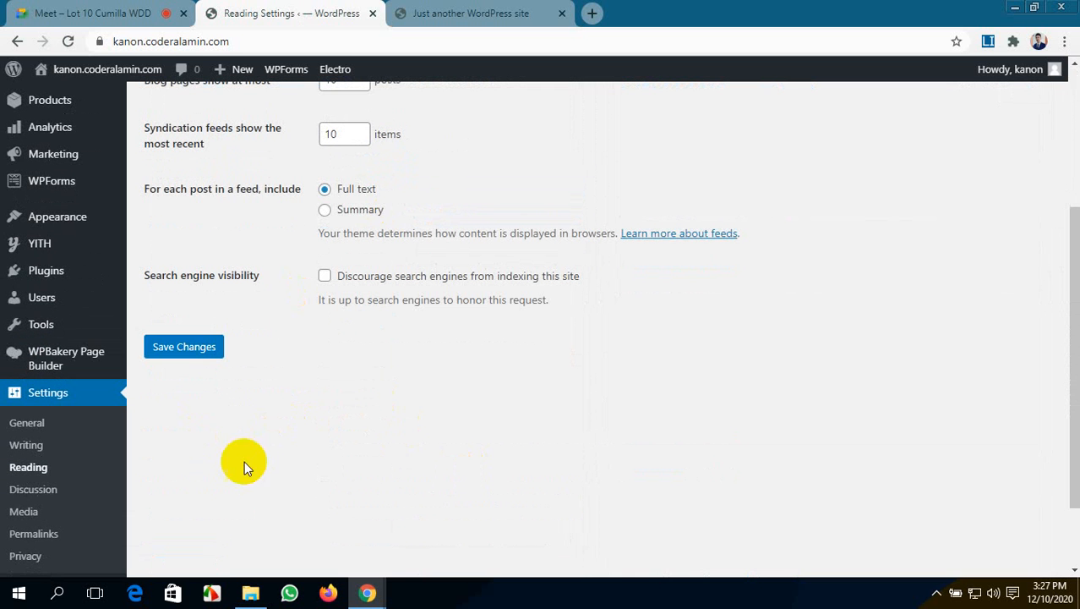
pyautogui.click(195, 357)
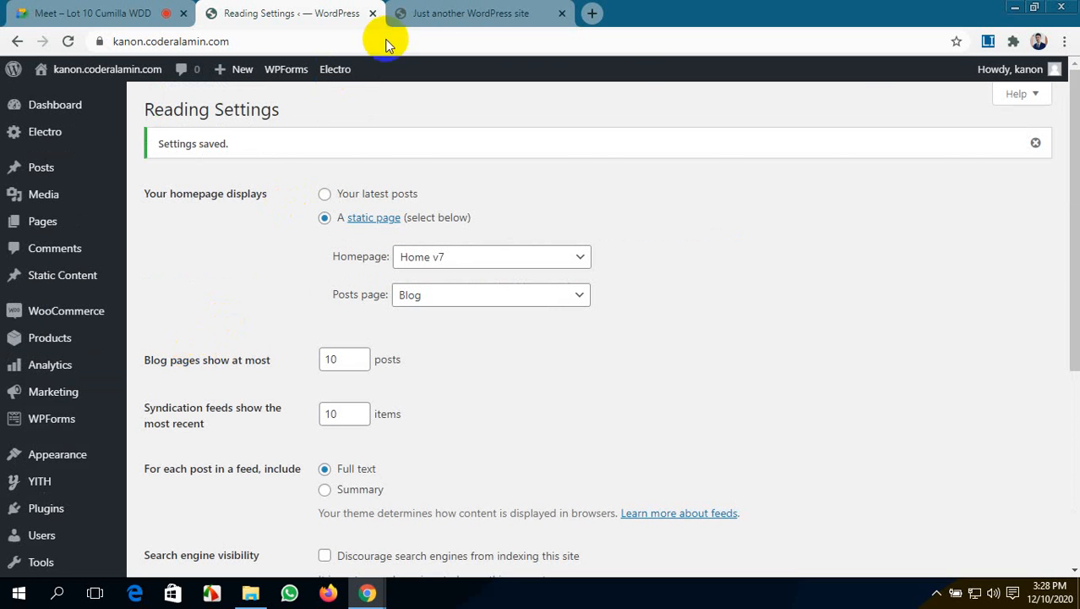
# - Reload the live site and examine the homepage's layout from the slider banner down to the product lists
pyautogui.click(434, 13)
pyautogui.click(65, 42)
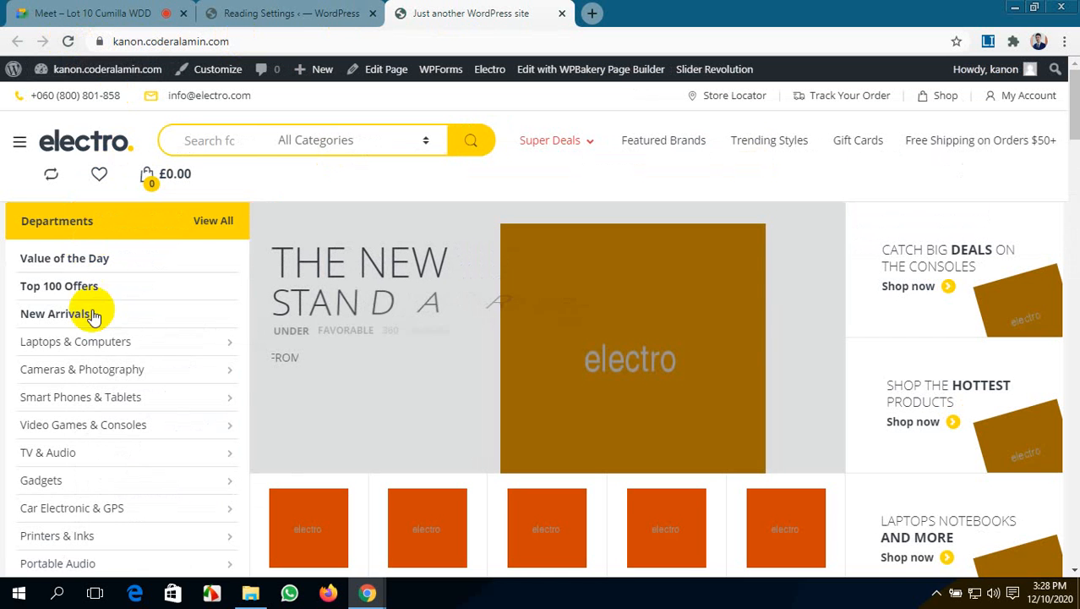
pyautogui.scroll(-2, 487, 406)
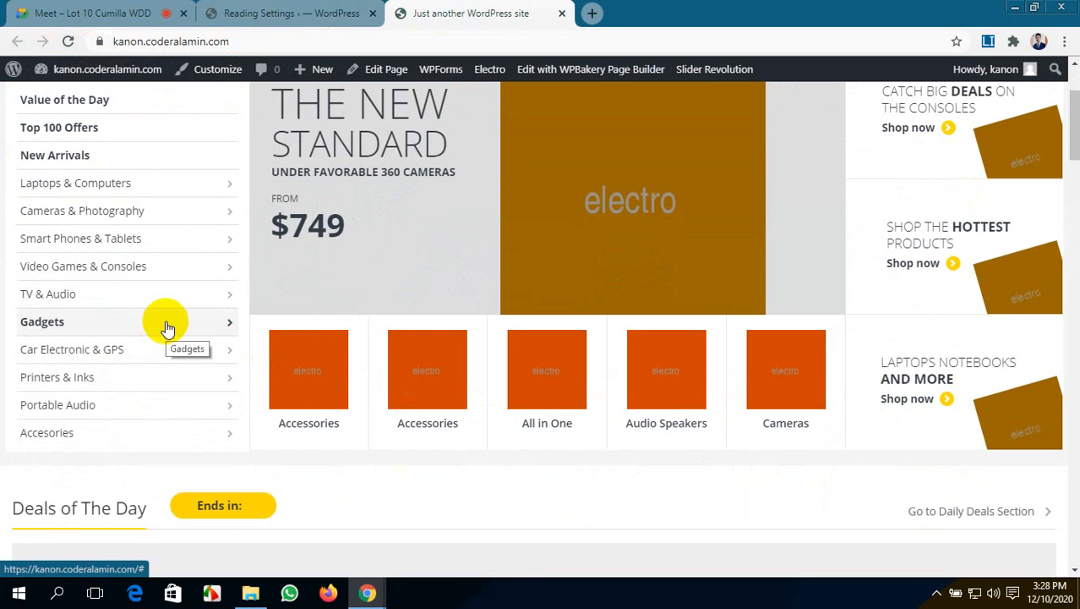
pyautogui.scroll(-5, 453, 459)
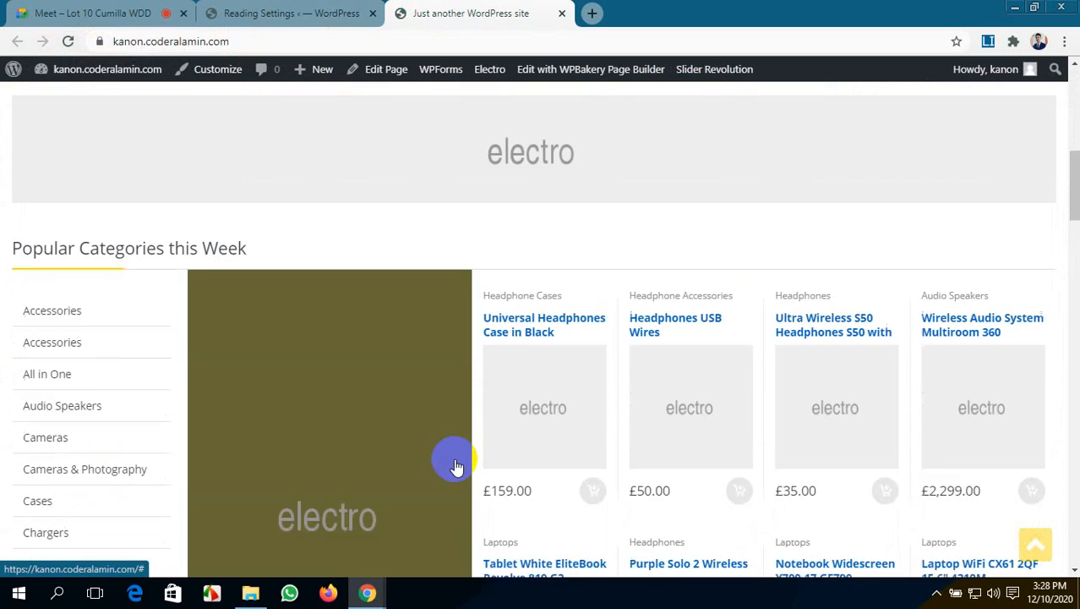
pyautogui.scroll(-15, 455, 466)
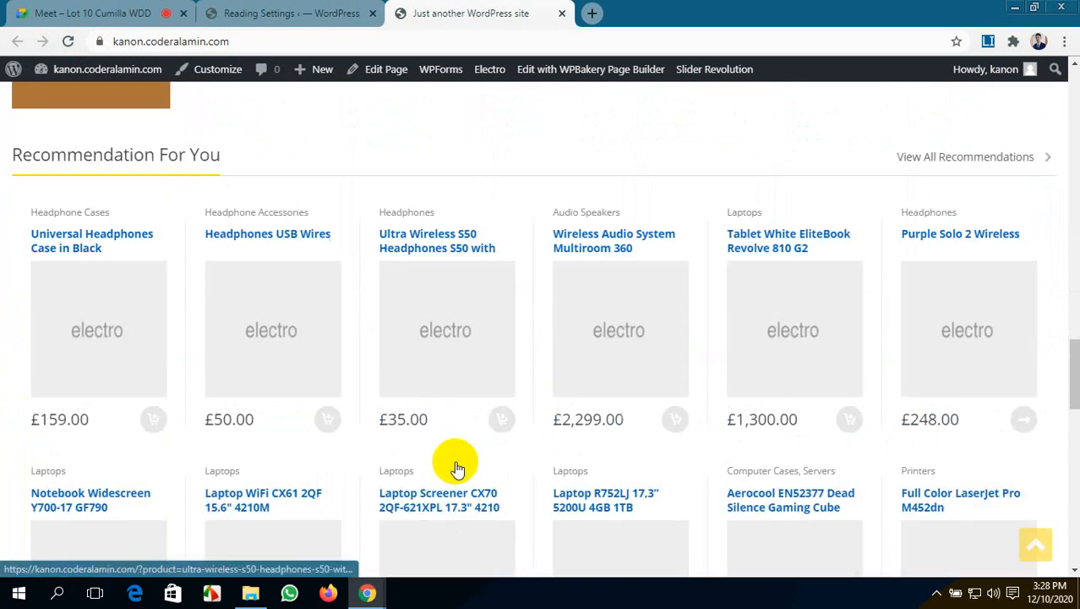
pyautogui.scroll(4, 454, 466)
pyautogui.scroll(-11, 455, 462)
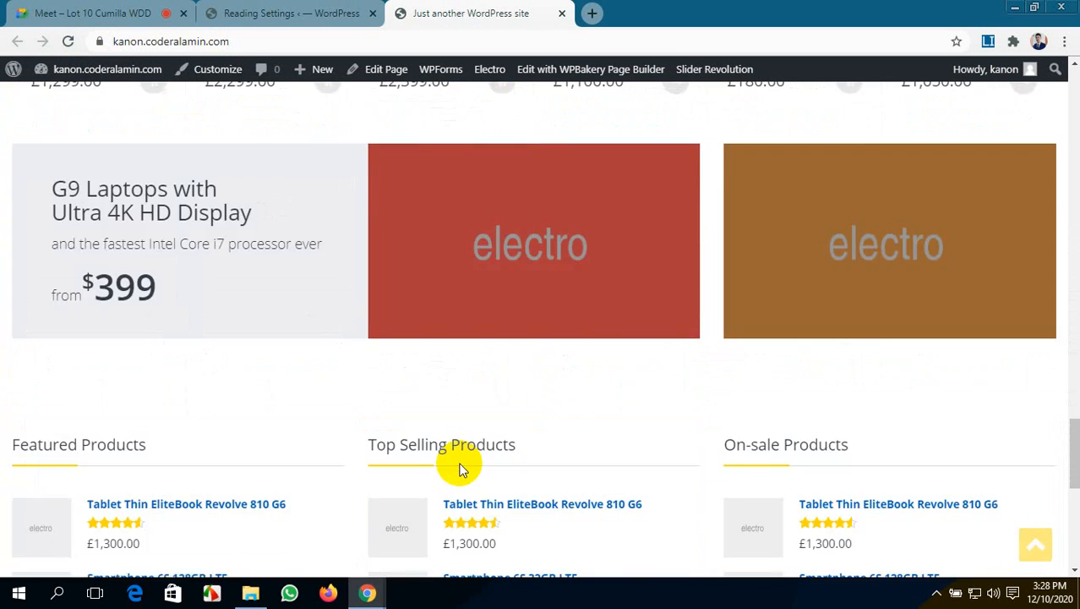
pyautogui.scroll(20, 461, 466)
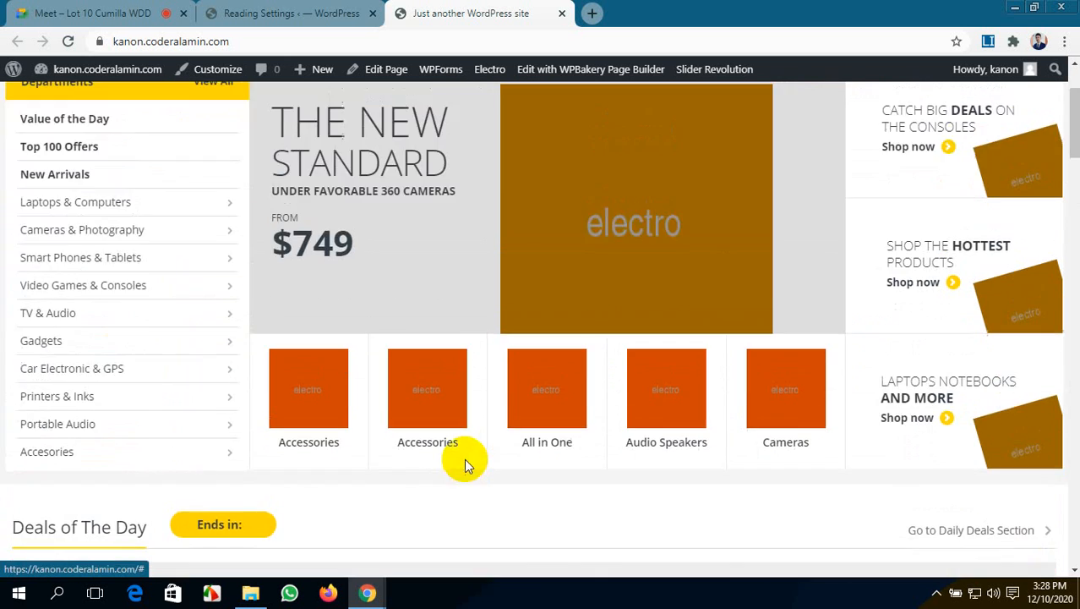
pyautogui.scroll(2, 464, 458)
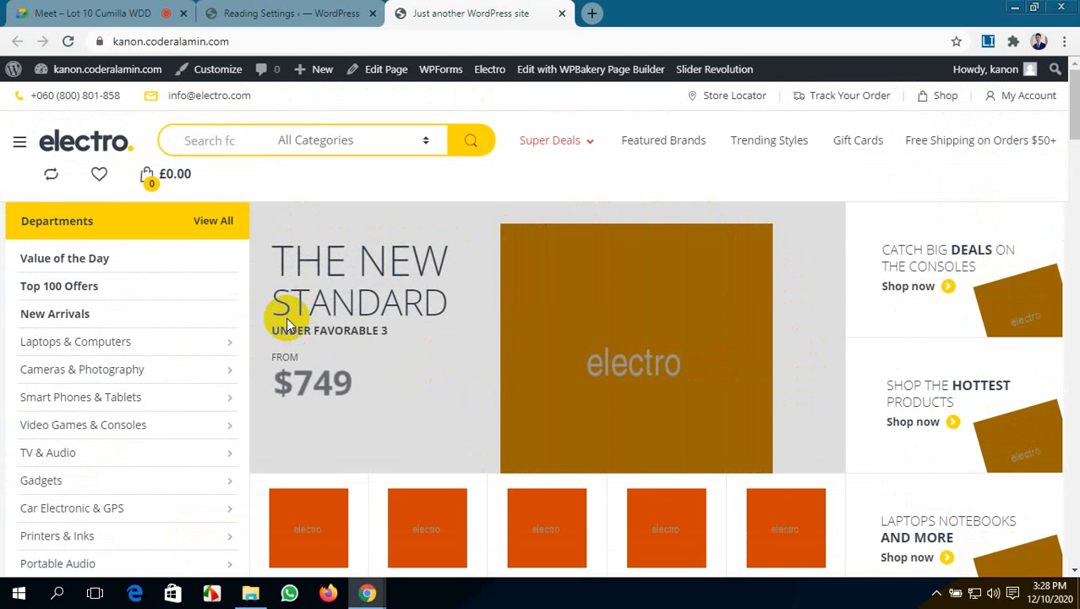
pyautogui.click(297, 7)
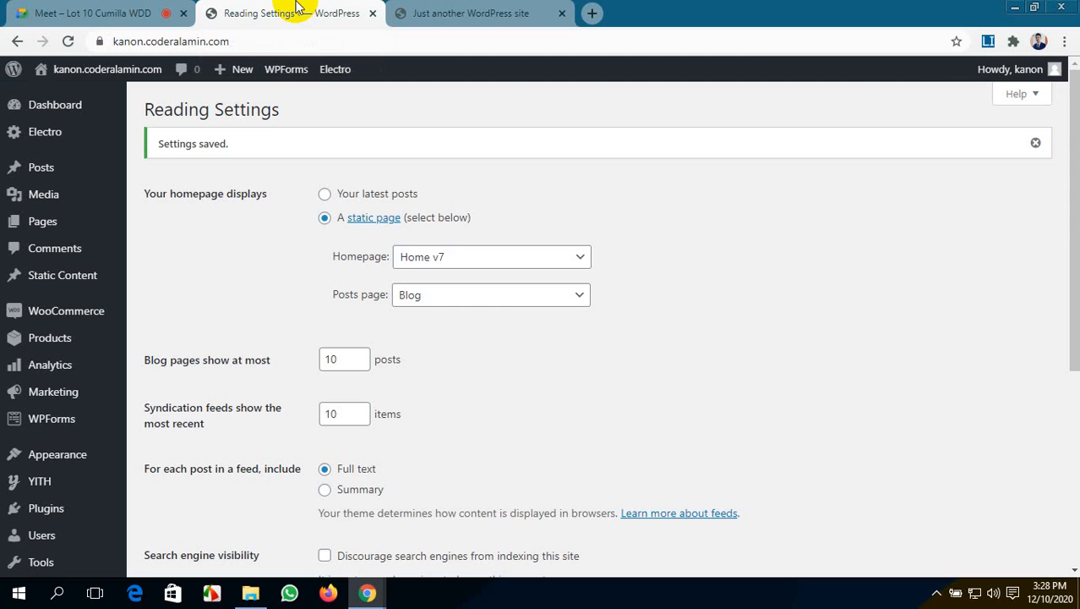
pyautogui.click(93, 13)
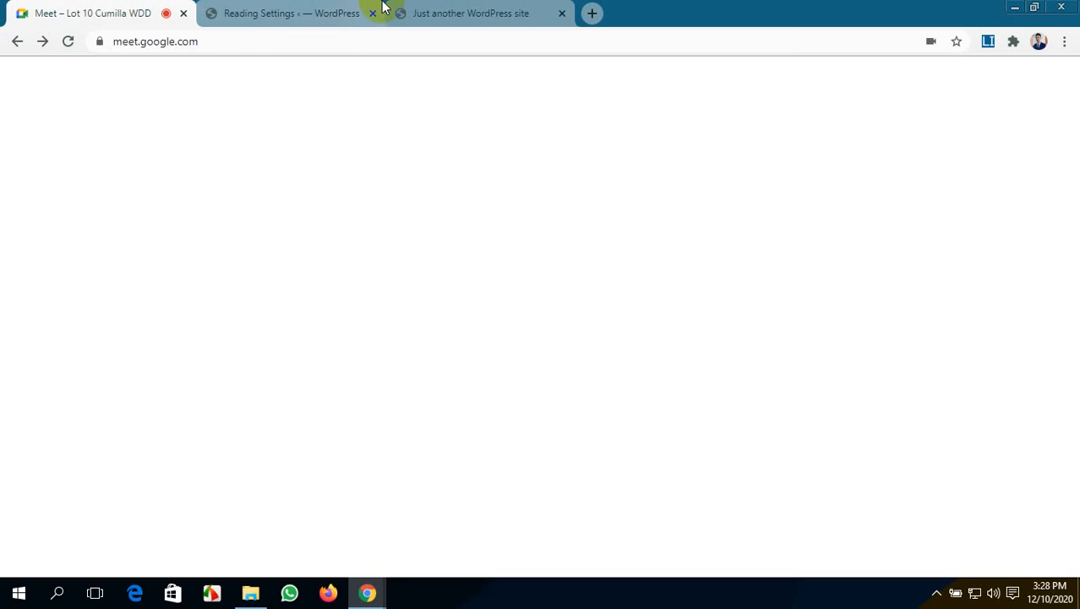
pyautogui.click(253, 6)
pyautogui.click(506, 9)
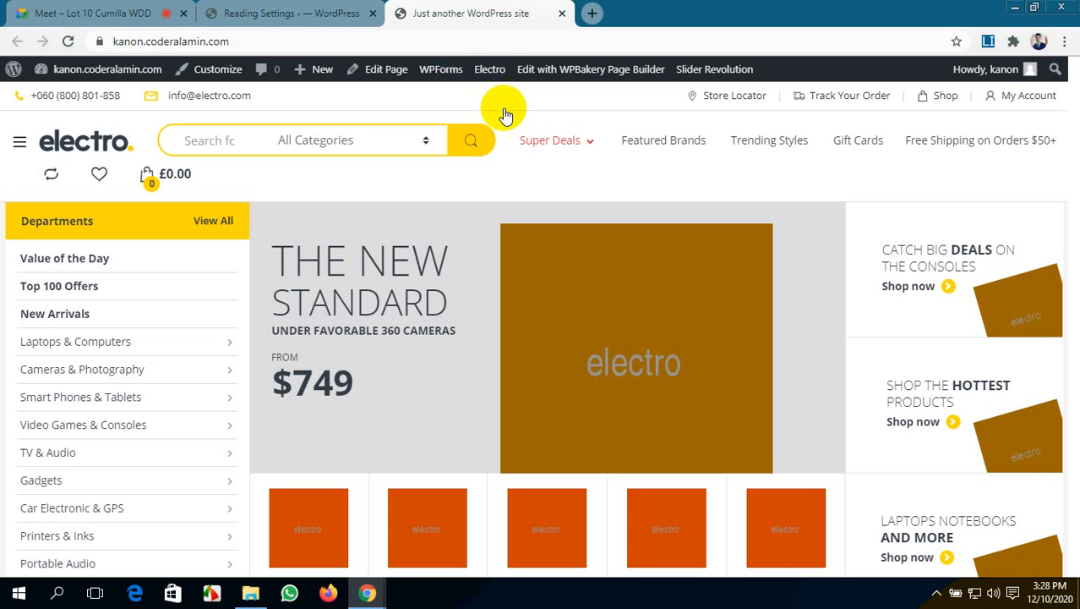
pyautogui.scroll(-1, 577, 282)
pyautogui.scroll(1, 661, 282)
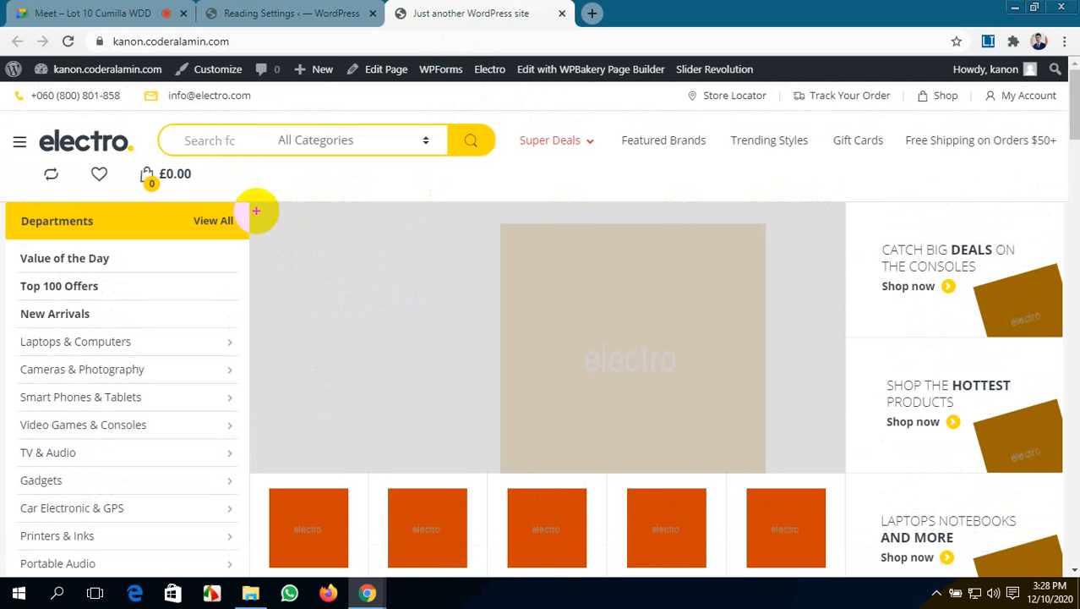
# - Outline the homepage's slider banner in red on screen, add larger frames around it, and clear the markings
pyautogui.moveTo(249, 202)
pyautogui.mouseDown()
pyautogui.moveTo(262, 227)
pyautogui.moveTo(531, 367)
pyautogui.moveTo(767, 425)
pyautogui.moveTo(845, 479)
pyautogui.mouseUp()
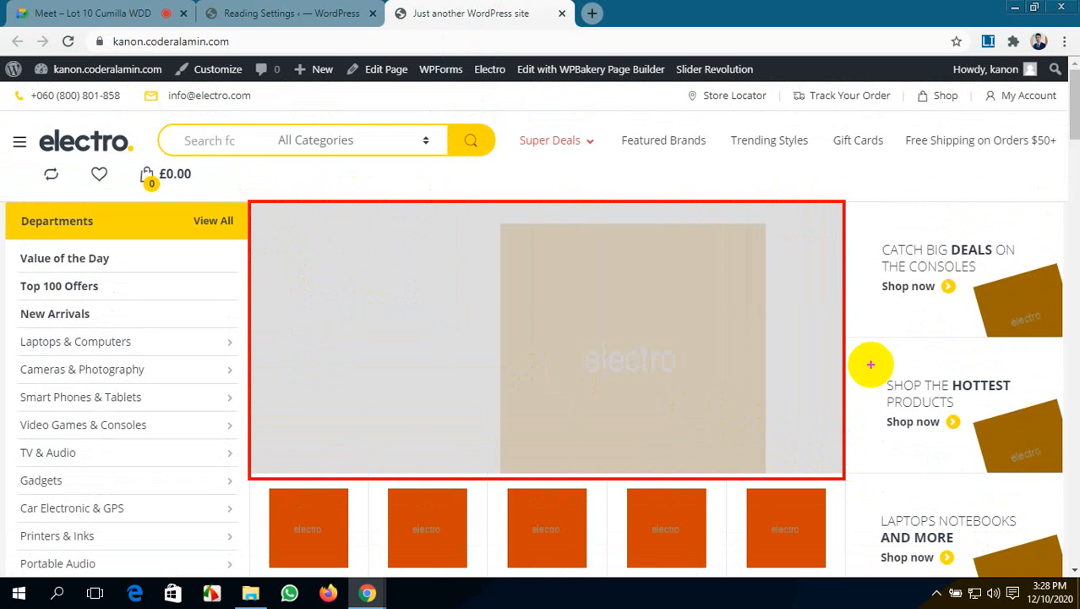
pyautogui.press('Escape')
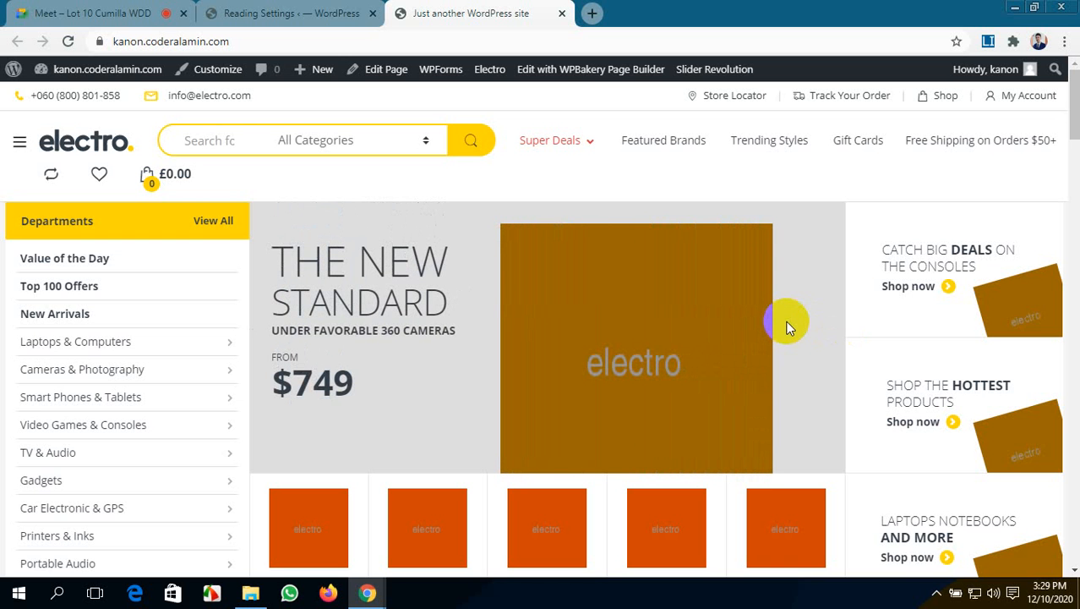
pyautogui.scroll(-2, 708, 320)
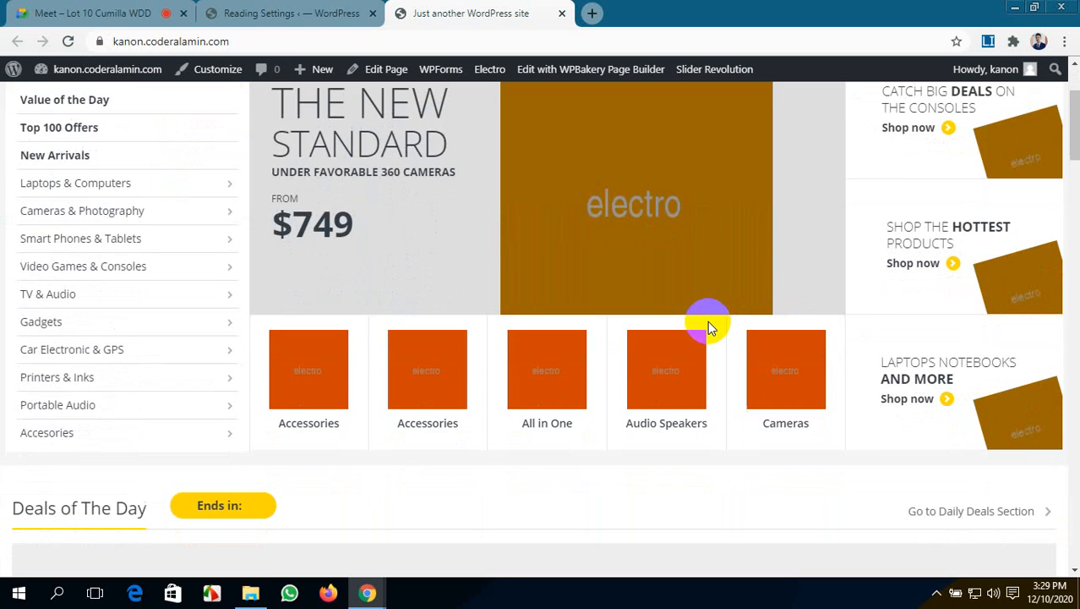
pyautogui.scroll(1, 708, 320)
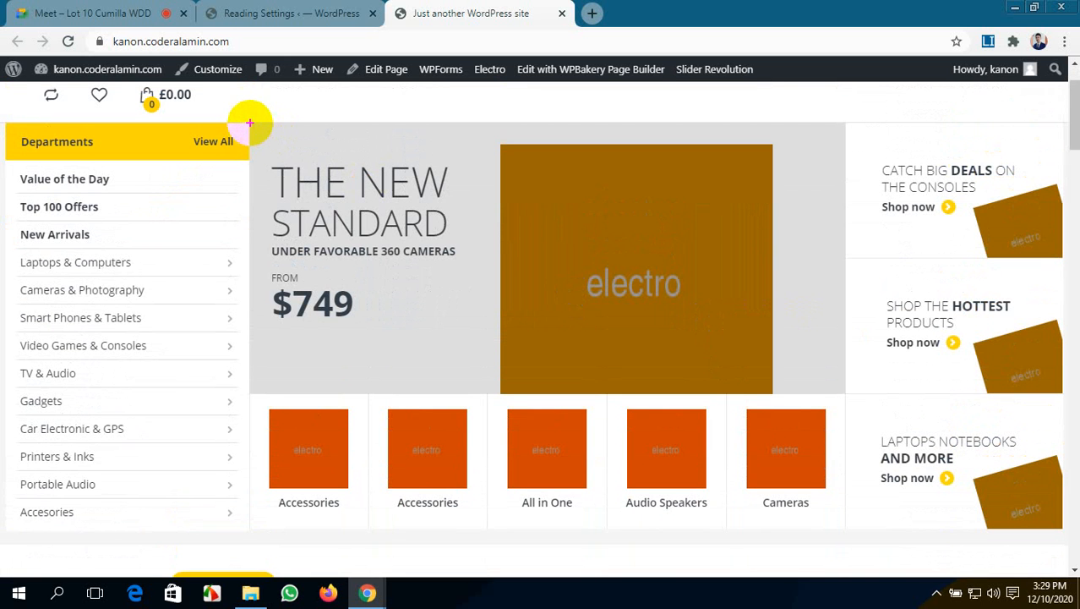
pyautogui.moveTo(250, 123)
pyautogui.mouseDown()
pyautogui.moveTo(272, 161)
pyautogui.moveTo(646, 326)
pyautogui.moveTo(843, 403)
pyautogui.moveTo(846, 393)
pyautogui.mouseUp()
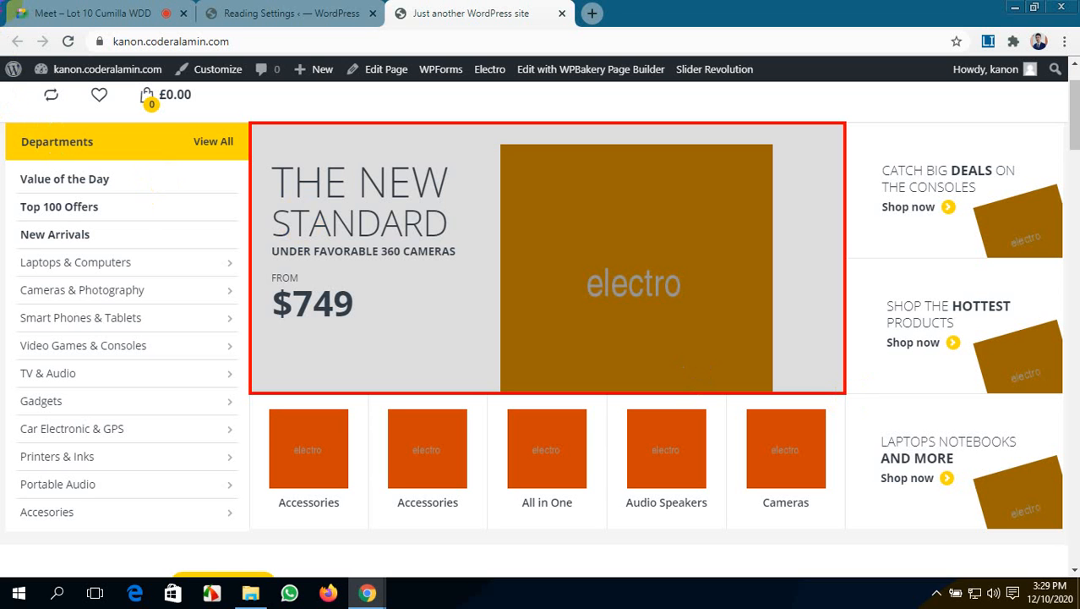
pyautogui.moveTo(3, 88)
pyautogui.mouseDown()
pyautogui.moveTo(237, 229)
pyautogui.moveTo(947, 529)
pyautogui.moveTo(1055, 587)
pyautogui.moveTo(1071, 580)
pyautogui.mouseUp()
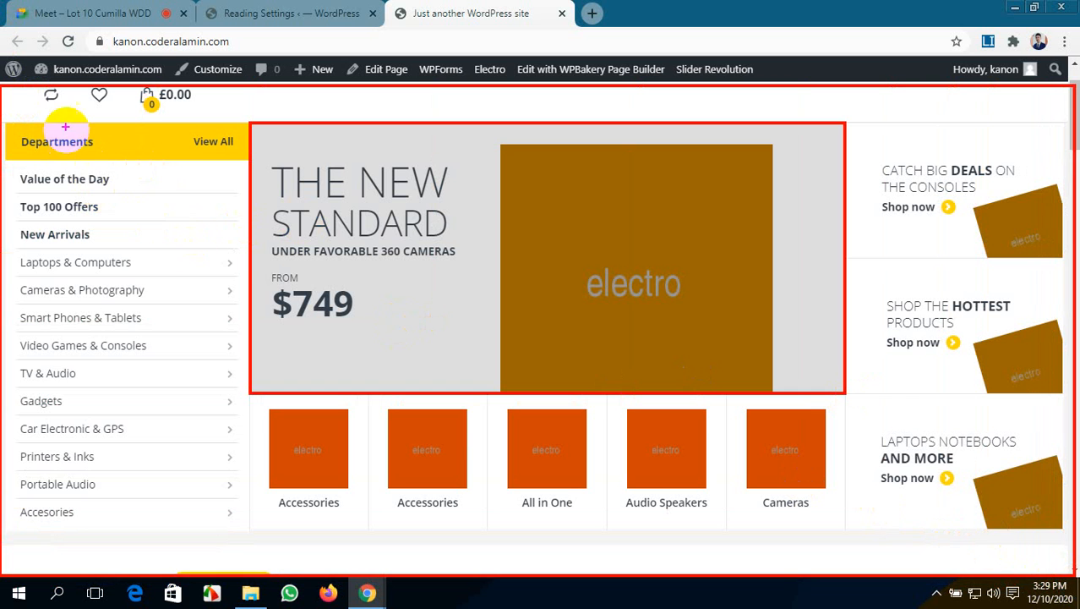
pyautogui.moveTo(60, 116)
pyautogui.mouseDown()
pyautogui.moveTo(540, 449)
pyautogui.moveTo(994, 563)
pyautogui.moveTo(1005, 540)
pyautogui.mouseUp()
pyautogui.moveTo(133, 127)
pyautogui.mouseDown()
pyautogui.moveTo(513, 348)
pyautogui.moveTo(911, 451)
pyautogui.mouseUp()
pyautogui.moveTo(202, 173)
pyautogui.mouseDown()
pyautogui.moveTo(316, 264)
pyautogui.moveTo(839, 380)
pyautogui.moveTo(893, 415)
pyautogui.moveTo(881, 427)
pyautogui.mouseUp()
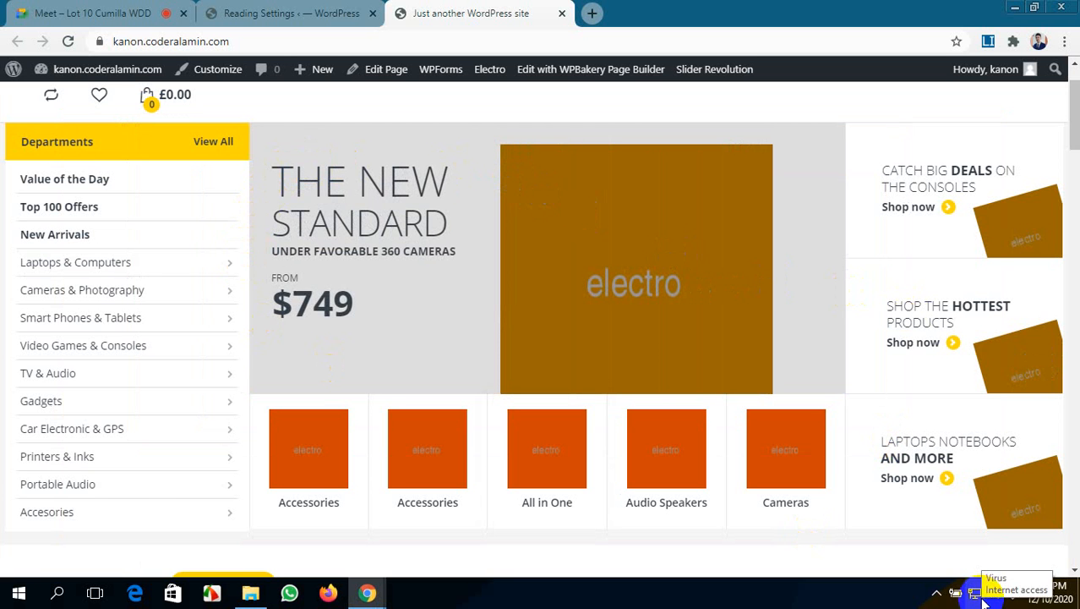
# - Measure the slider banner's pixel size with a screenshot area selection around it, then discard the capture
pyautogui.press('Print')
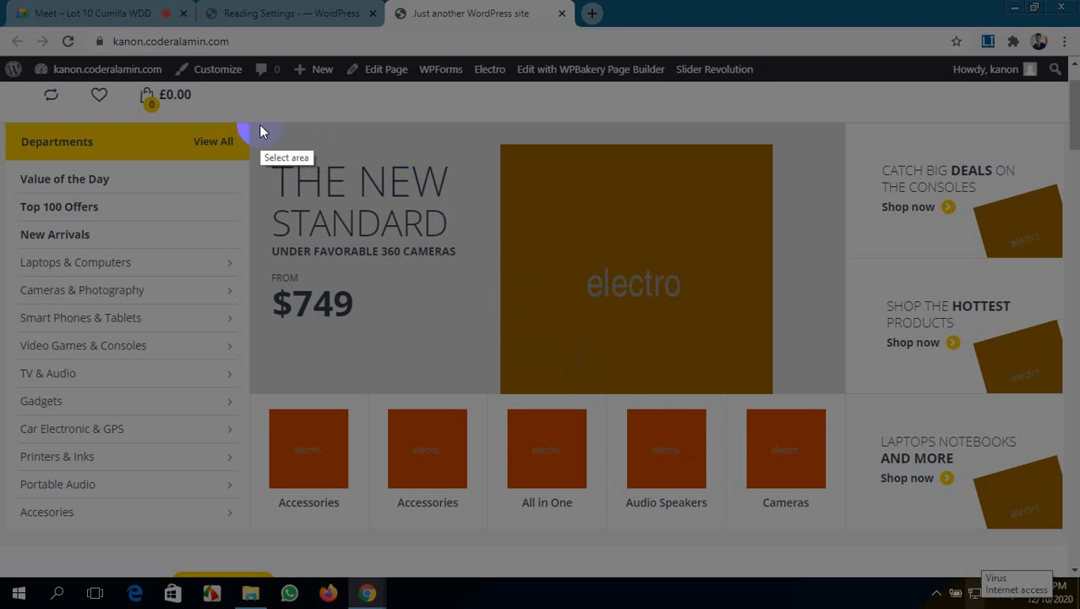
pyautogui.moveTo(248, 121); pyautogui.dragTo(846, 393)
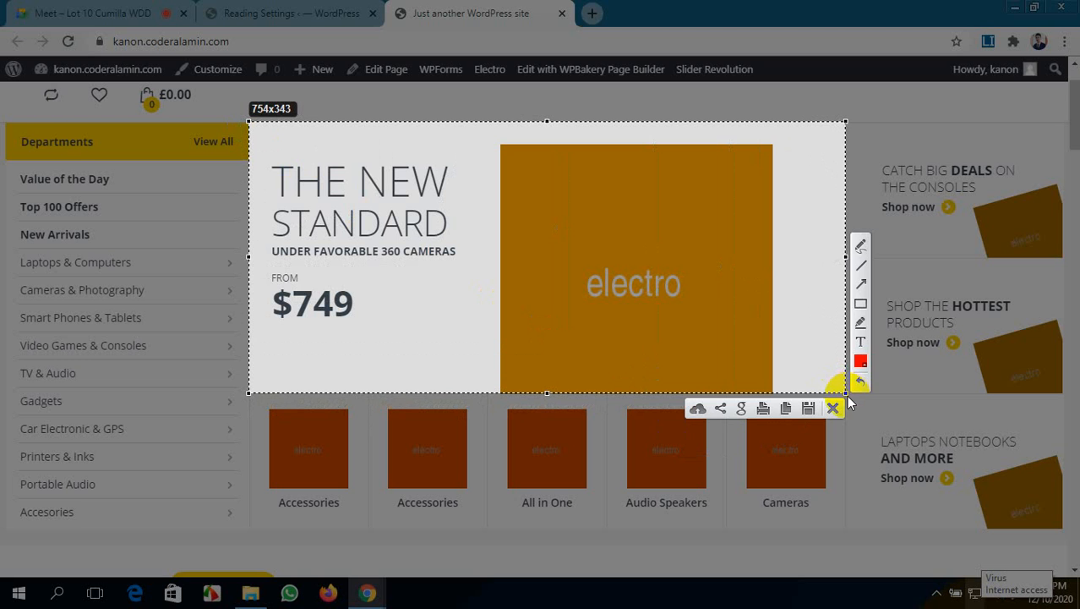
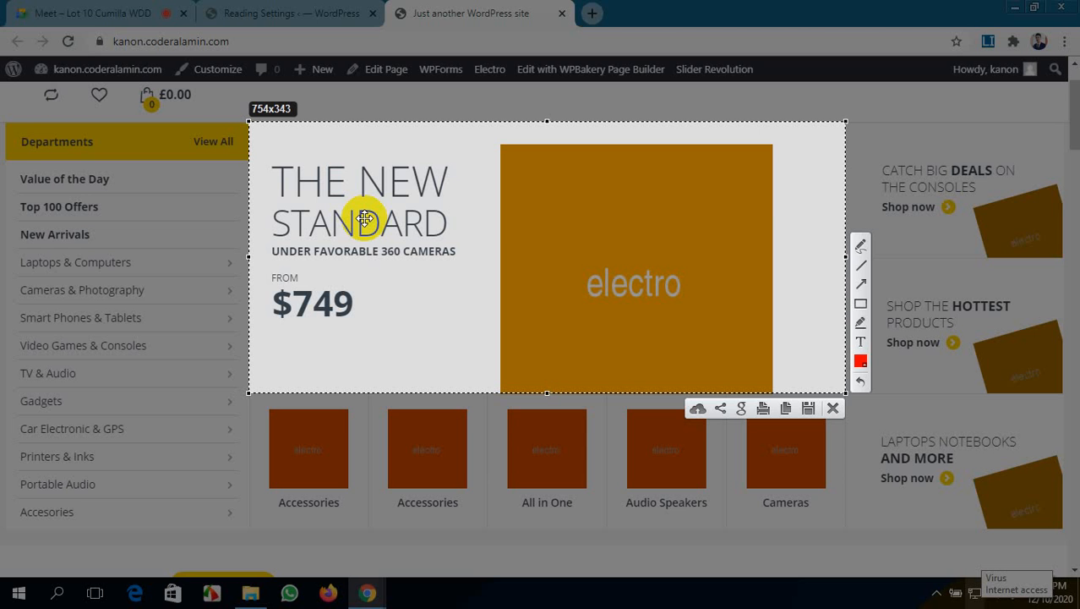
pyautogui.press('Escape')
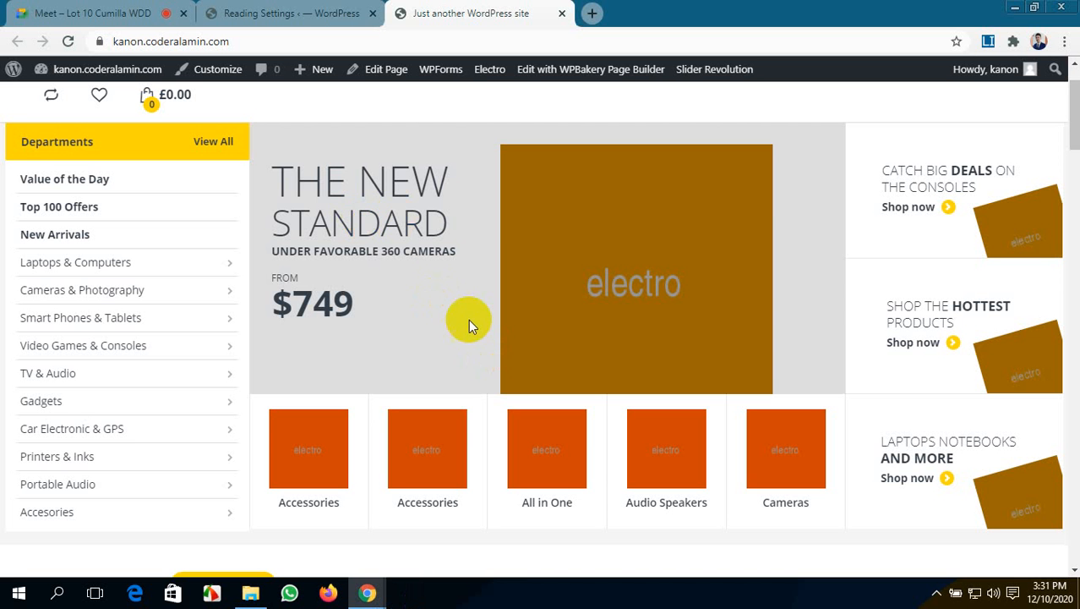
pyautogui.scroll(-3, 468, 319)
pyautogui.scroll(5, 444, 285)
# - Return to the WordPress admin and open the Slider Revolution overview page
pyautogui.click(306, 10)
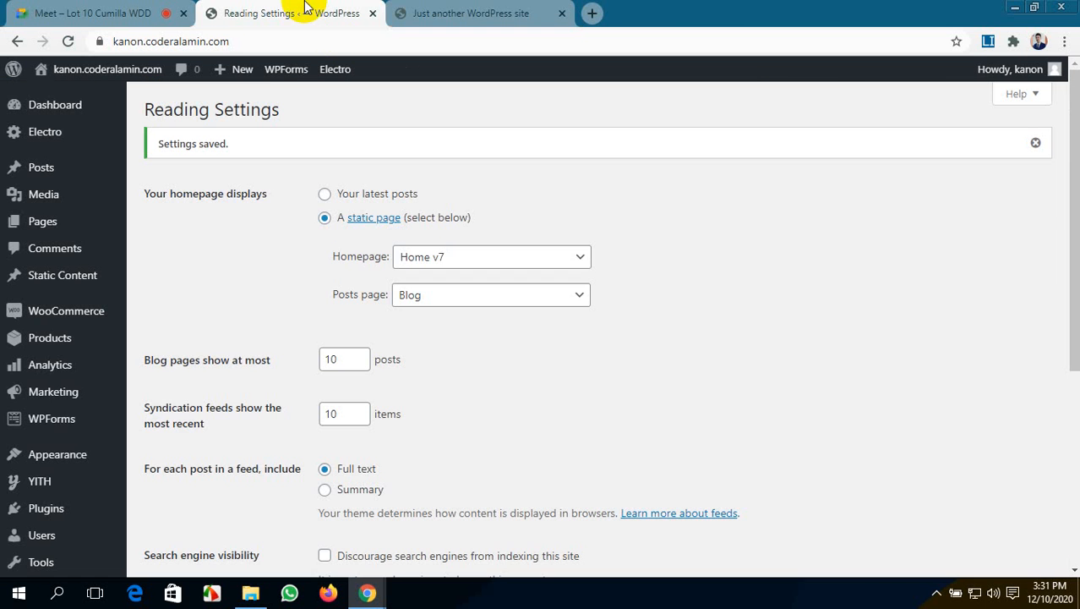
pyautogui.scroll(-2, 17, 448)
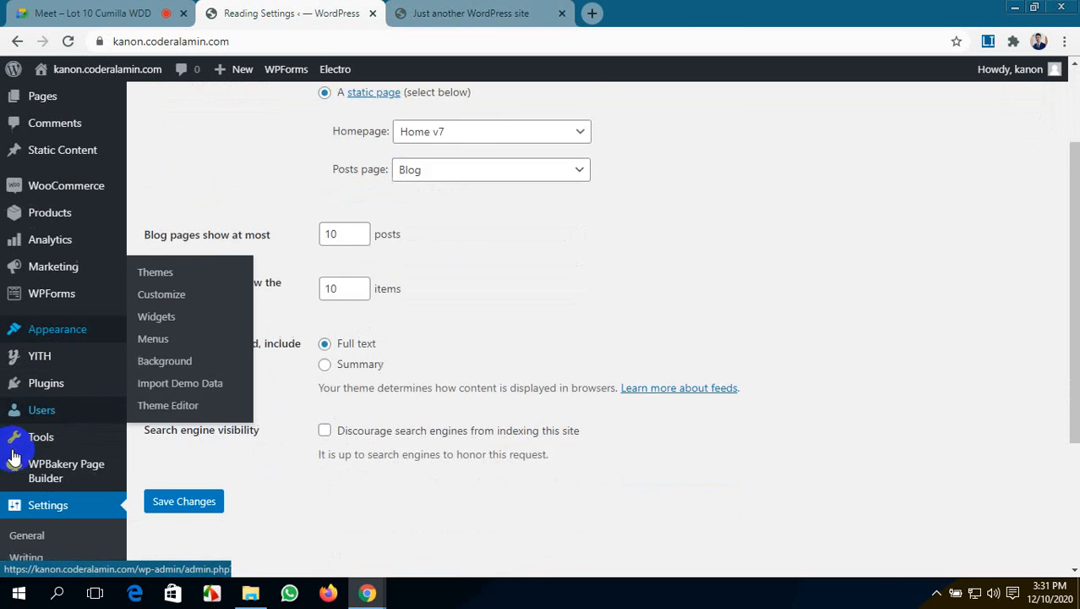
pyautogui.scroll(-1, 13, 456)
pyautogui.scroll(-2, 26, 444)
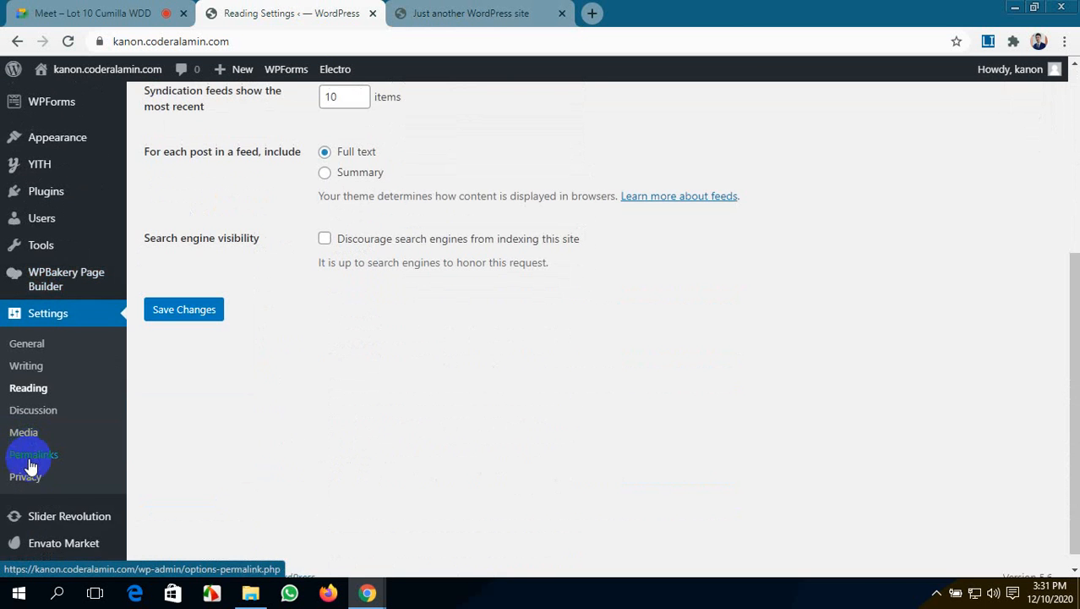
pyautogui.scroll(-1, 38, 526)
pyautogui.click(49, 507)
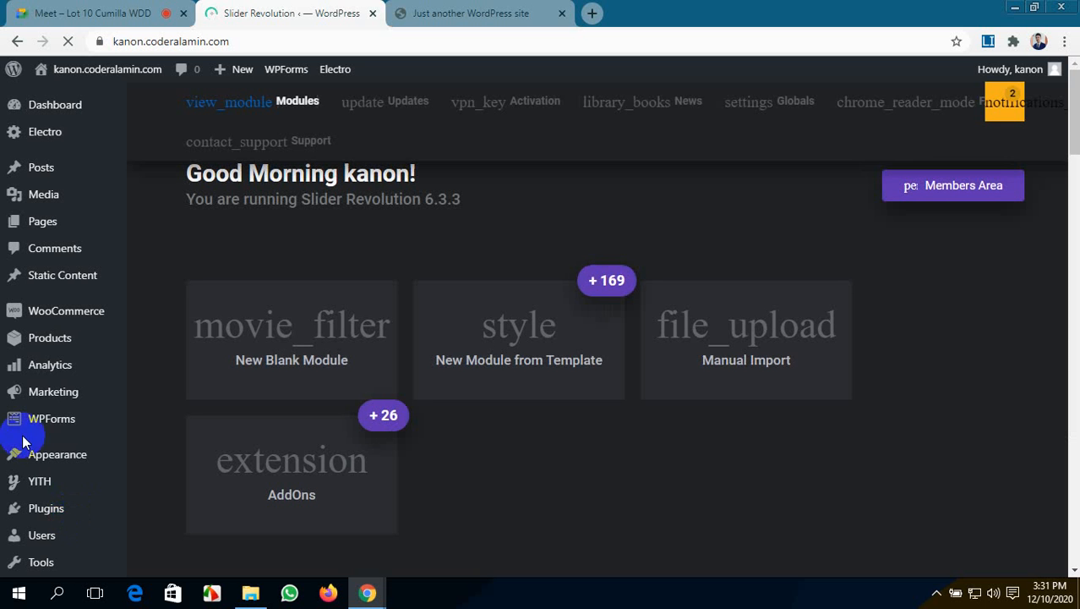
pyautogui.click(44, 8)
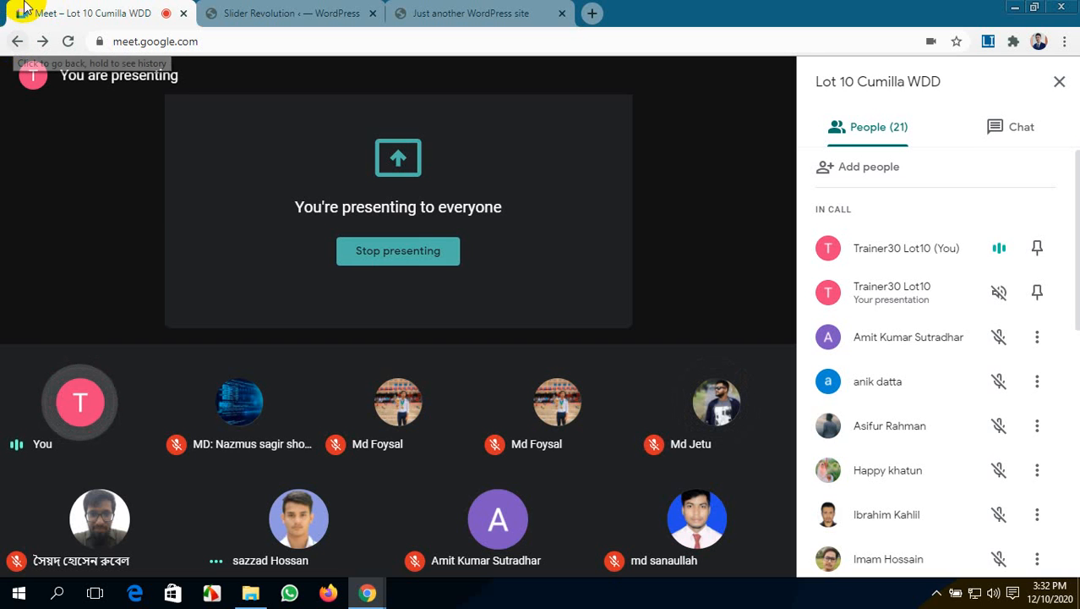
pyautogui.click(271, 10)
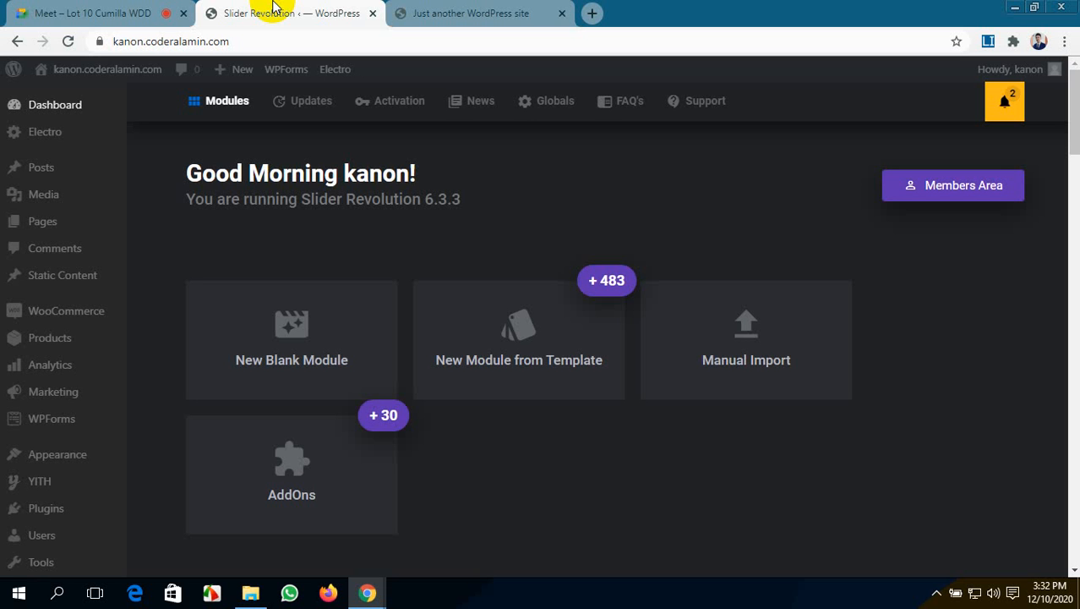
# - Search Google for slider revolution in a new browser tab, open the official sliderrevolution.com site, and accept its cookies
pyautogui.click(591, 14)
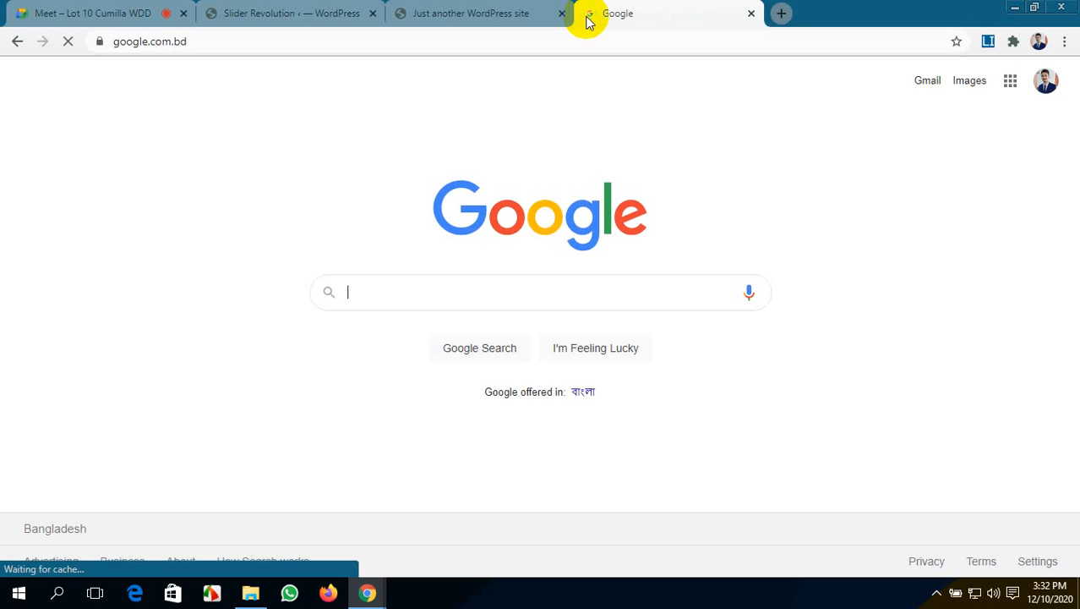
pyautogui.write('s')
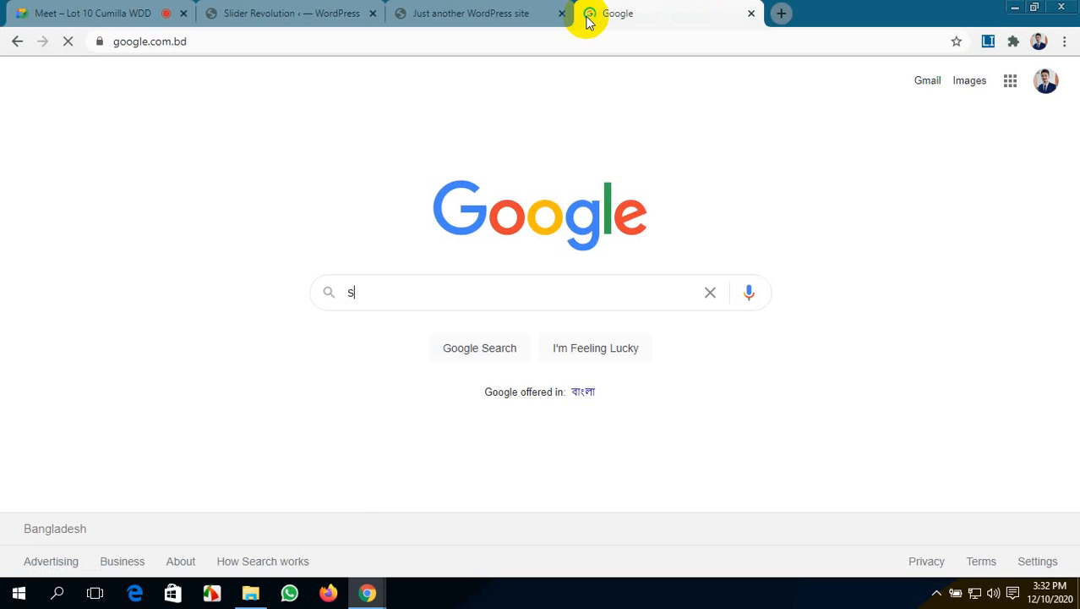
pyautogui.write('lider')
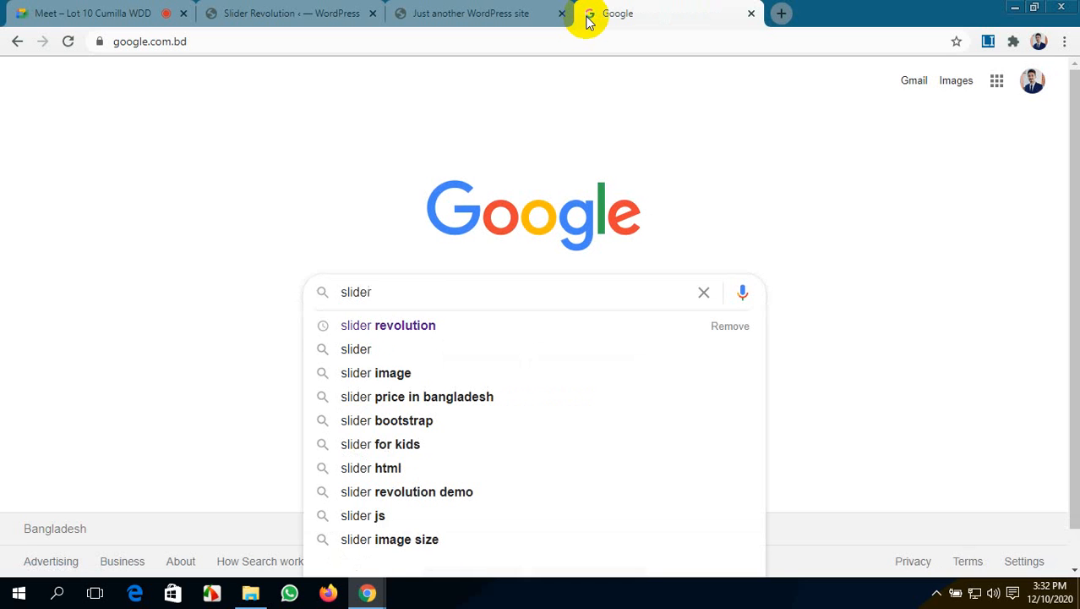
pyautogui.click(418, 333)
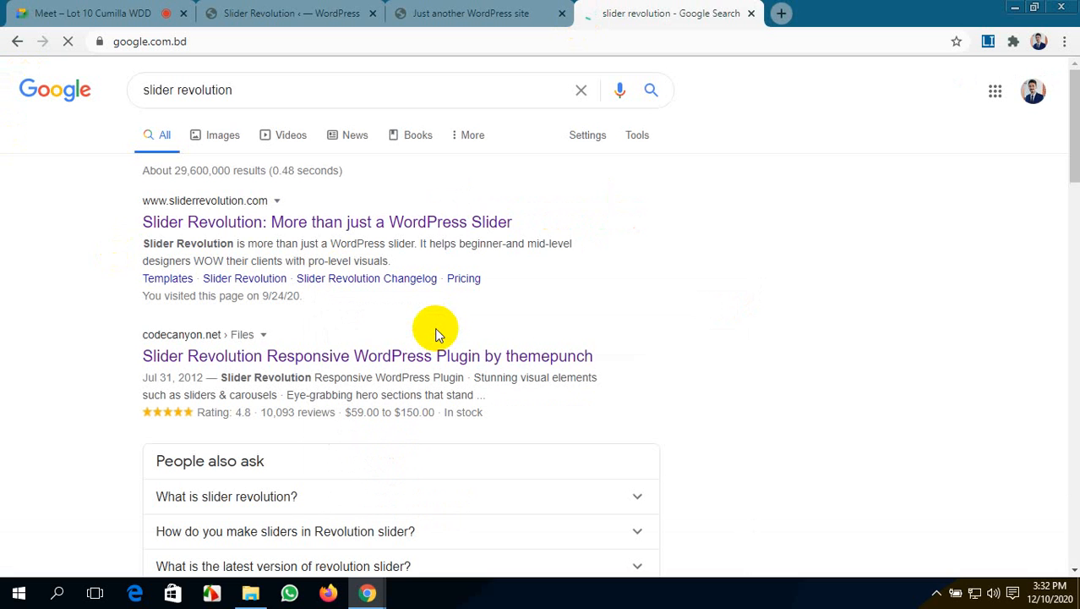
pyautogui.click(264, 225)
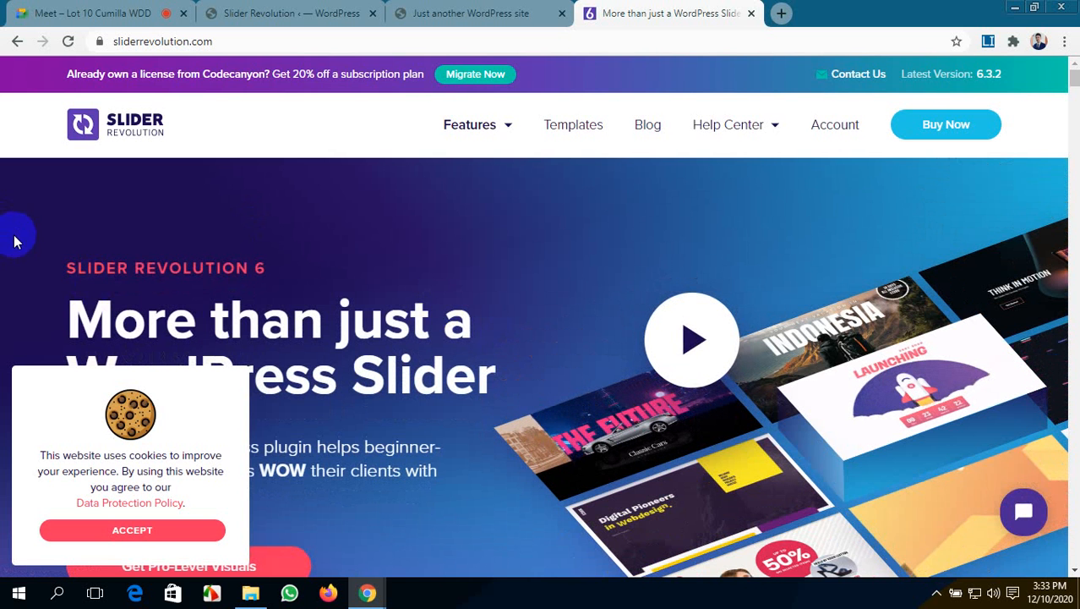
pyautogui.click(165, 529)
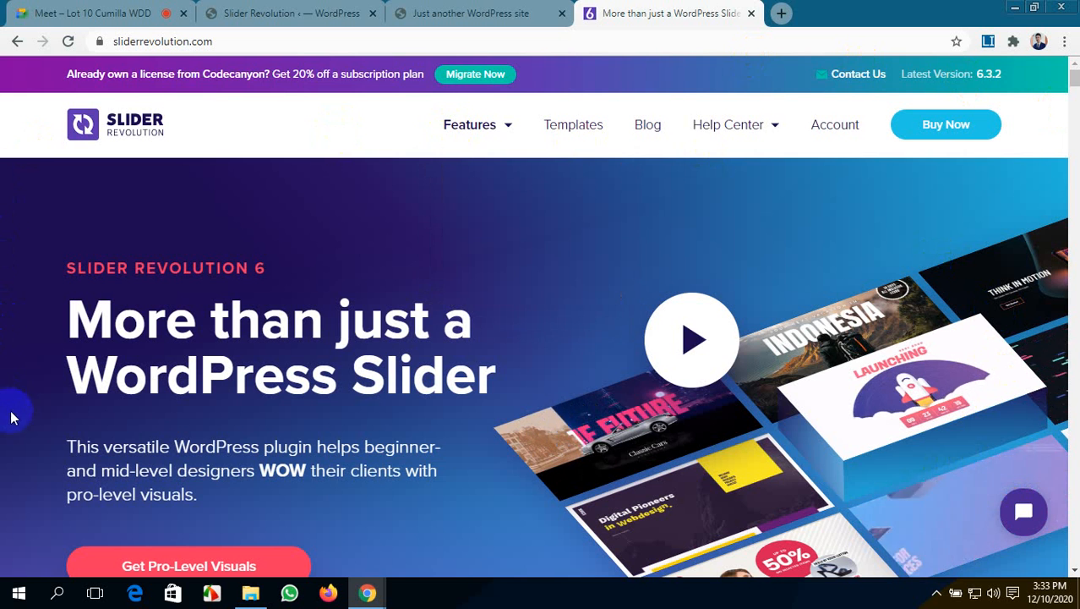
# - Look over the Slider Revolution homepage's hero area, briefly play its intro video, and close the video
pyautogui.scroll(-2, 12, 438)
pyautogui.scroll(-2, 12, 437)
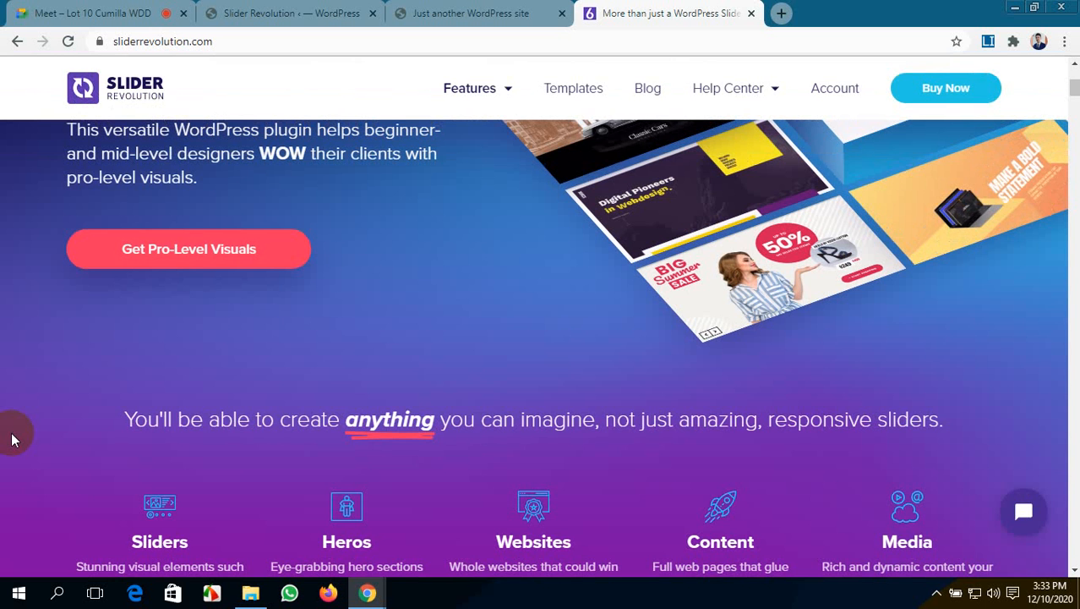
pyautogui.scroll(4, 12, 437)
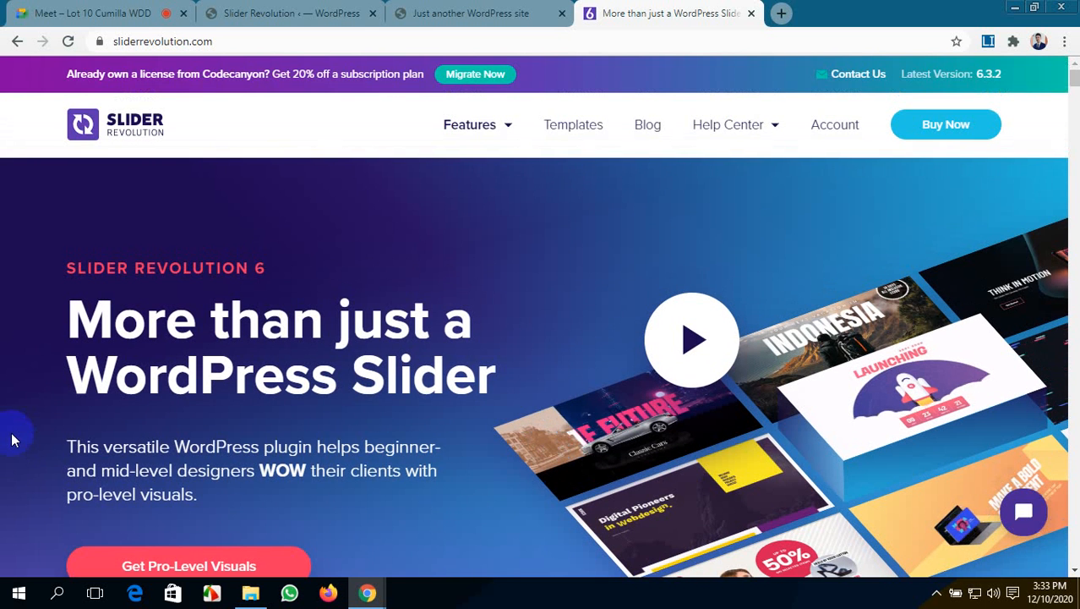
pyautogui.scroll(1, 11, 433)
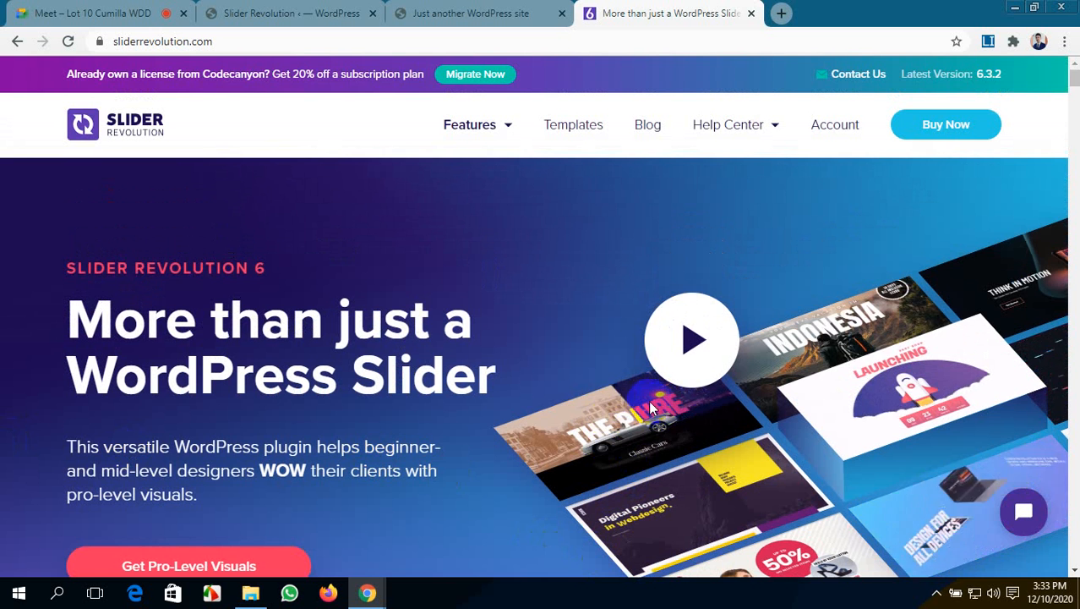
pyautogui.scroll(-2, 871, 385)
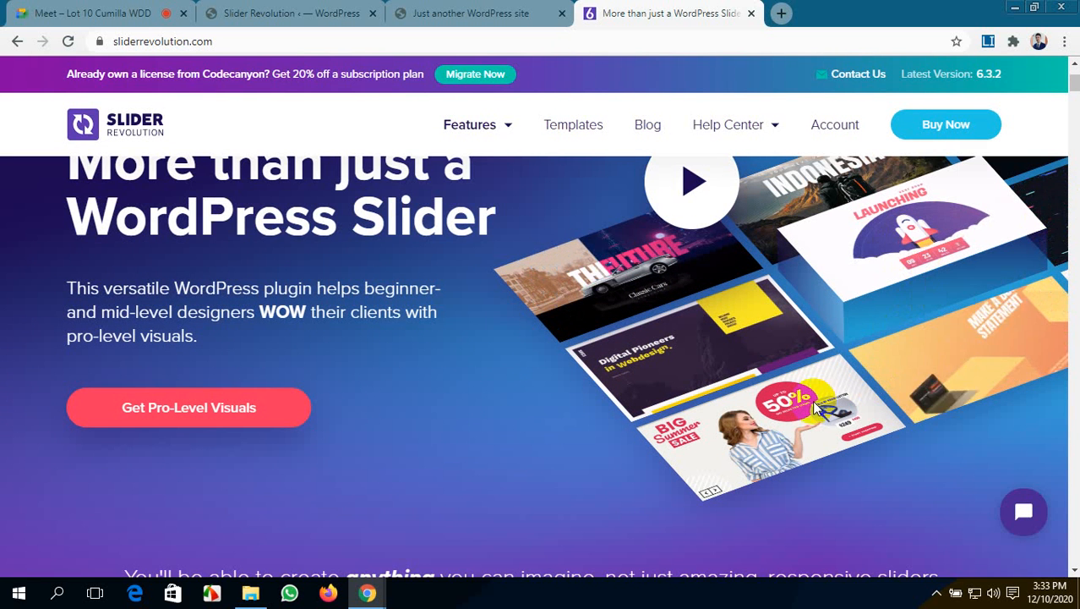
pyautogui.click(695, 192)
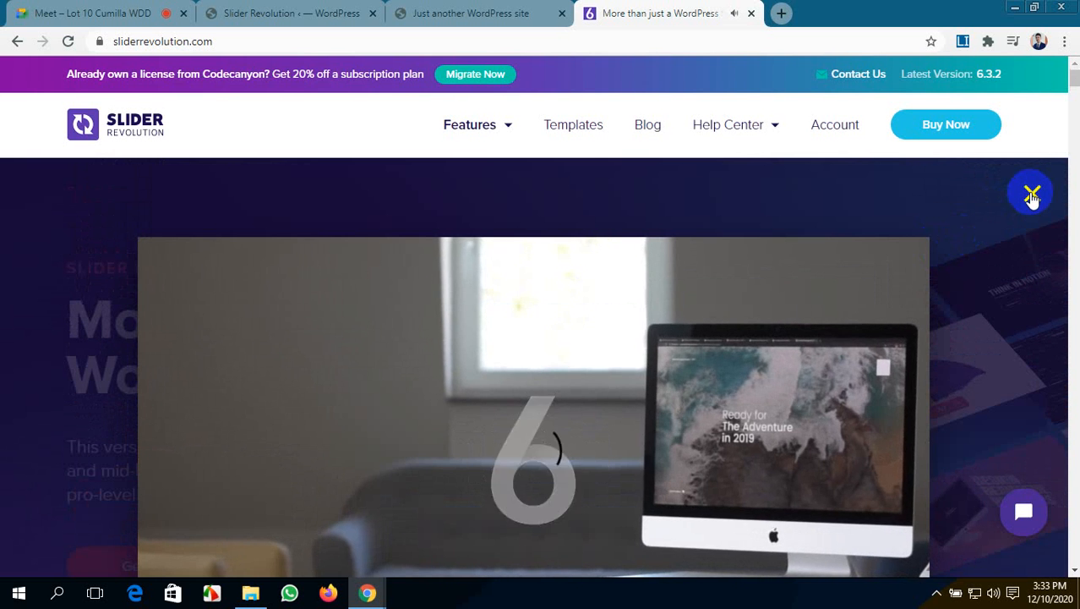
pyautogui.click(1002, 226)
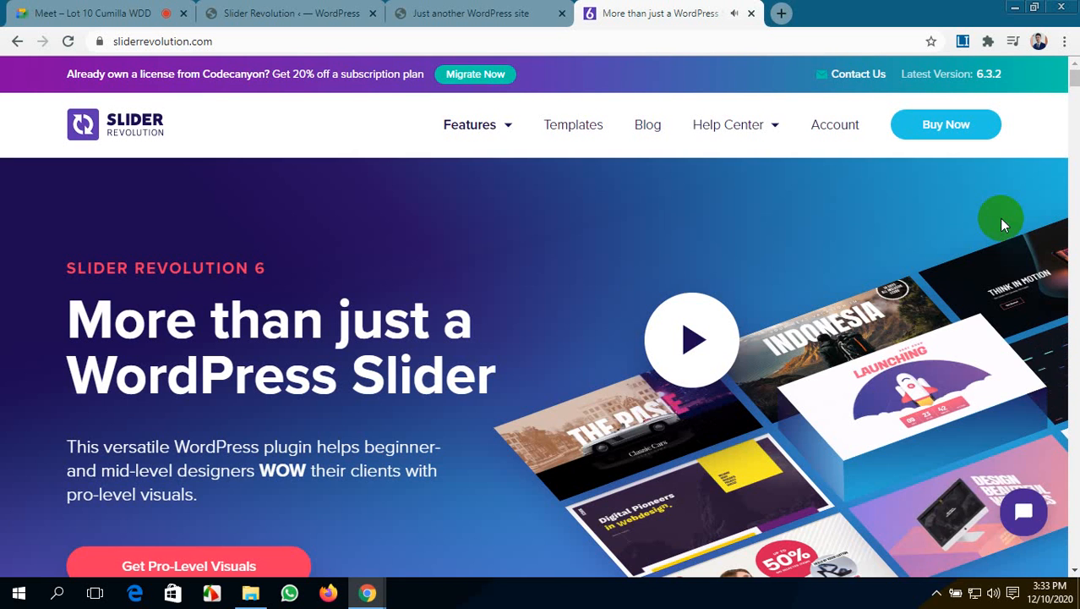
pyautogui.scroll(-1, 929, 296)
pyautogui.scroll(-1, 925, 294)
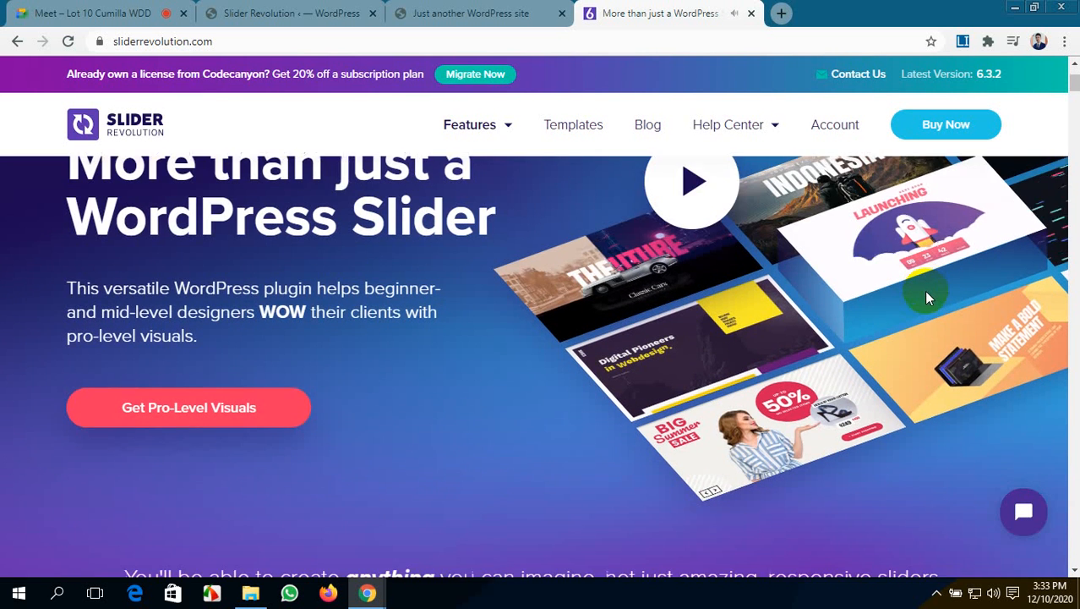
pyautogui.scroll(1, 925, 292)
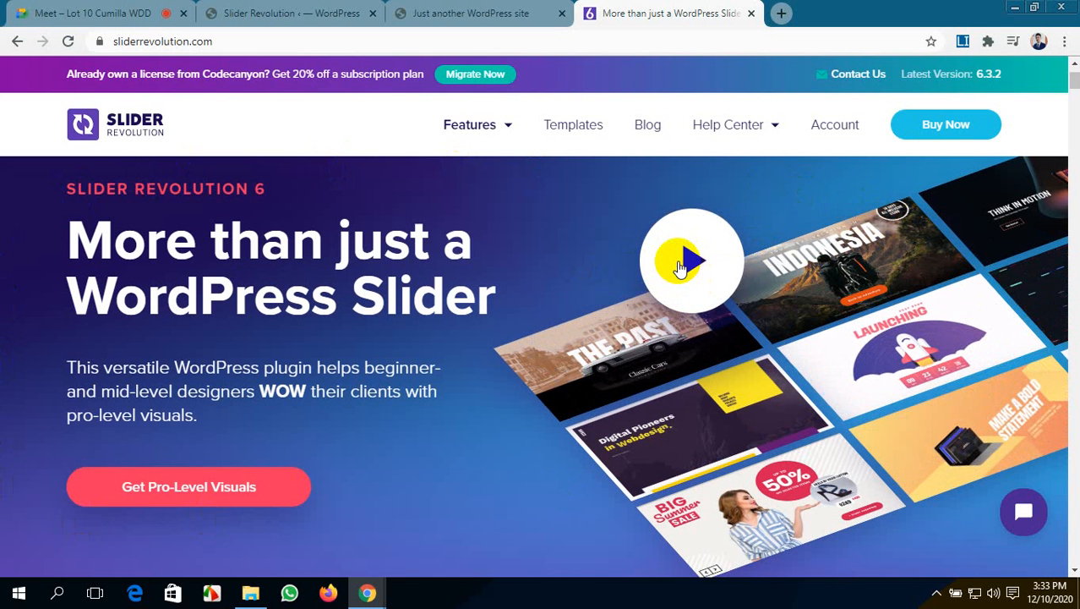
# - Examine the homepage's sections on content types, user ratings, templates, add-ons and customer support, down to the gallery of example templates
pyautogui.scroll(-6, 601, 446)
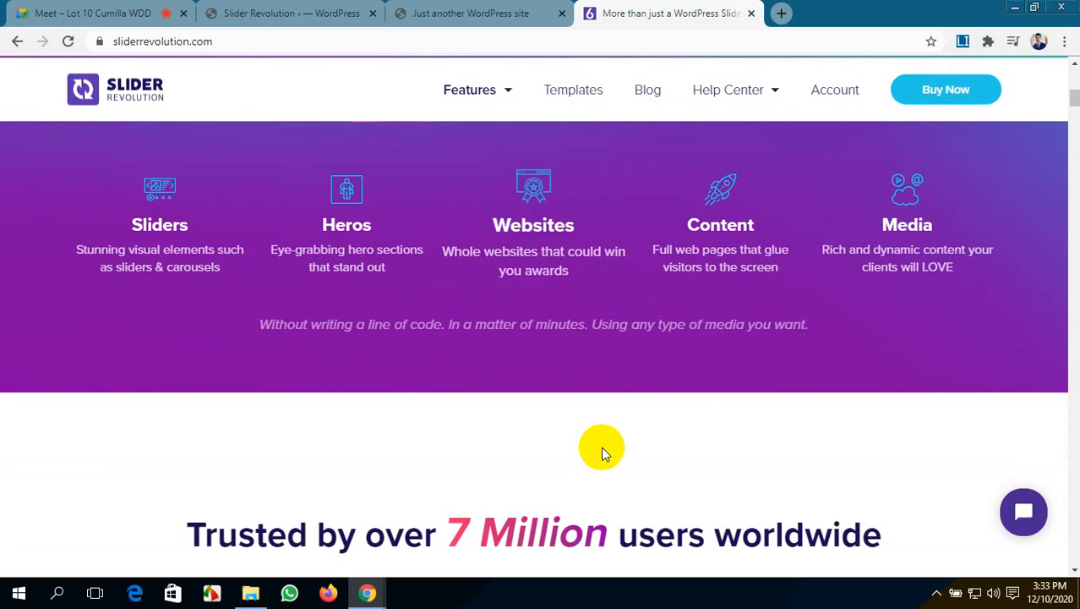
pyautogui.scroll(1, 601, 447)
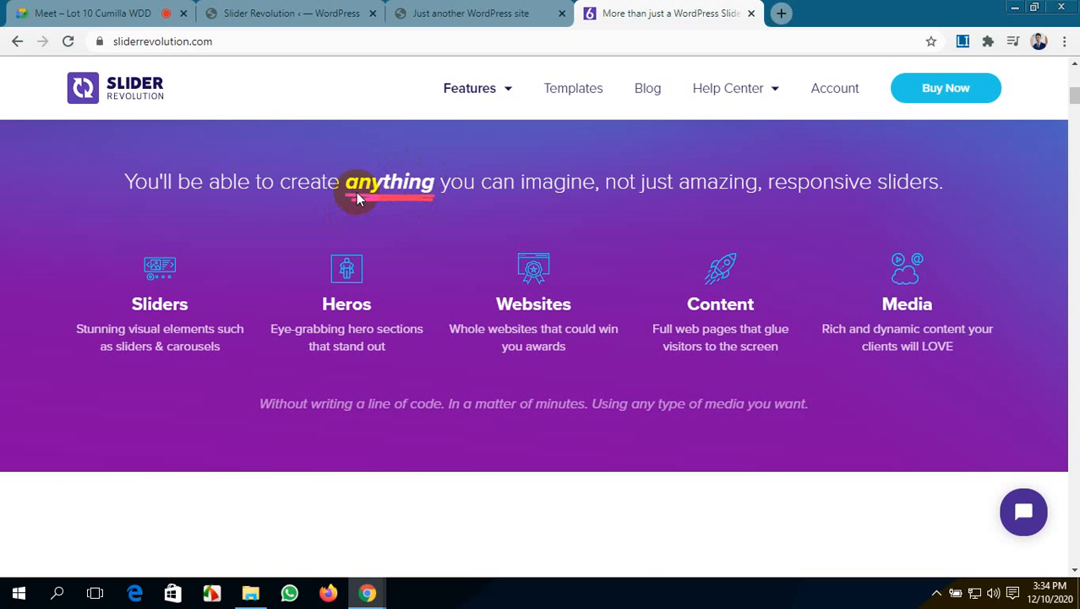
pyautogui.scroll(-4, 385, 311)
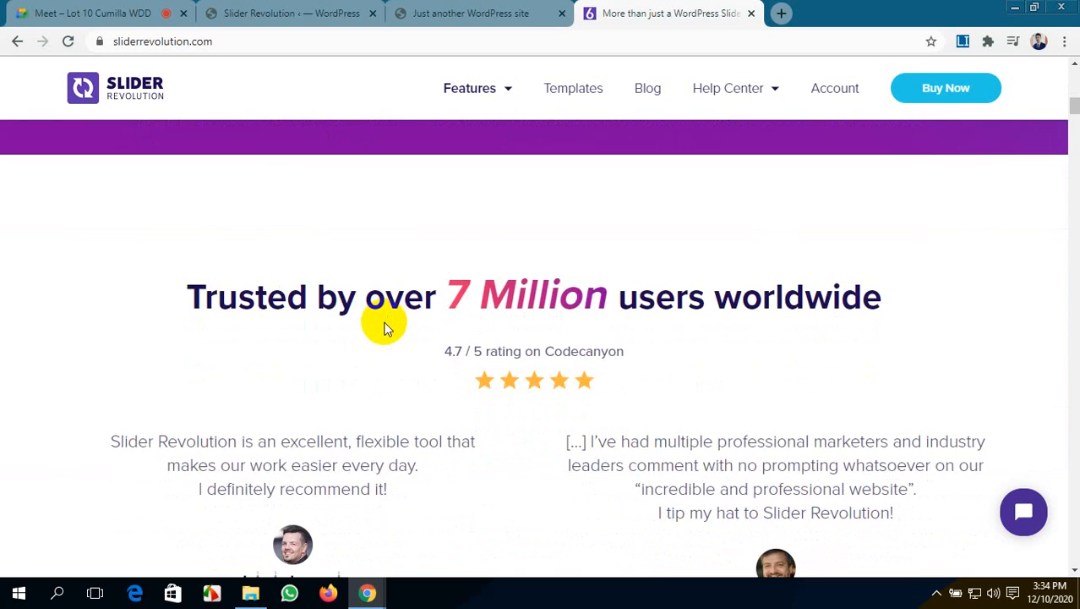
pyautogui.scroll(-9, 383, 328)
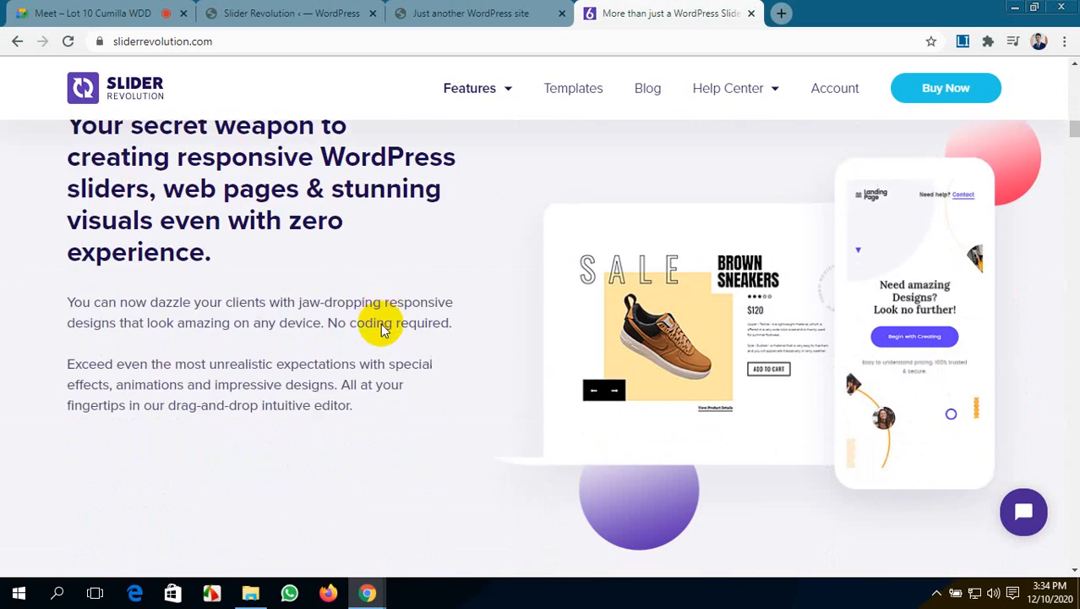
pyautogui.scroll(-11, 380, 328)
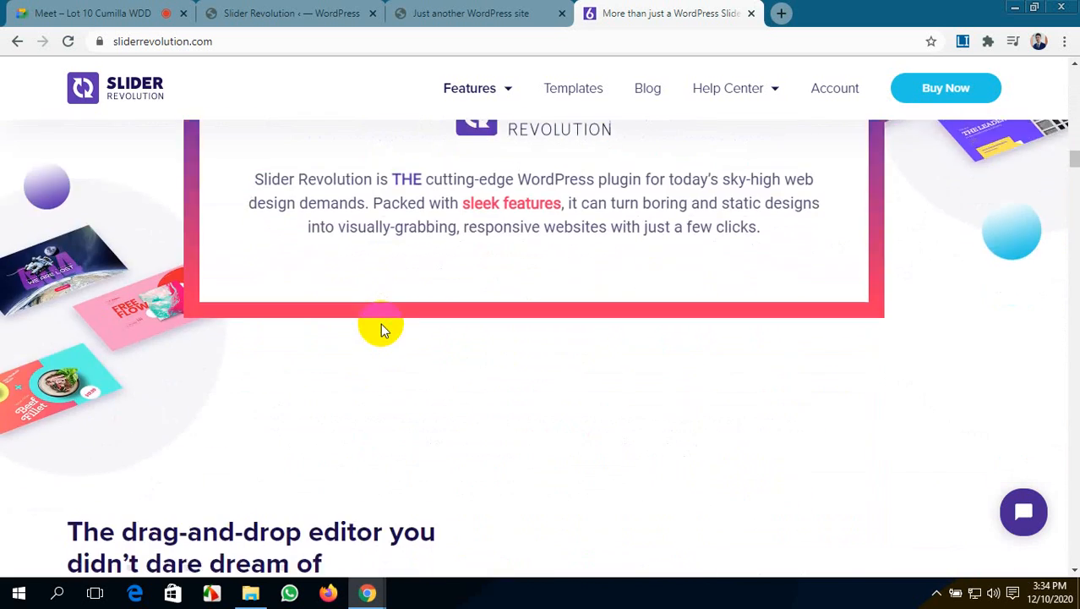
pyautogui.scroll(-12, 381, 327)
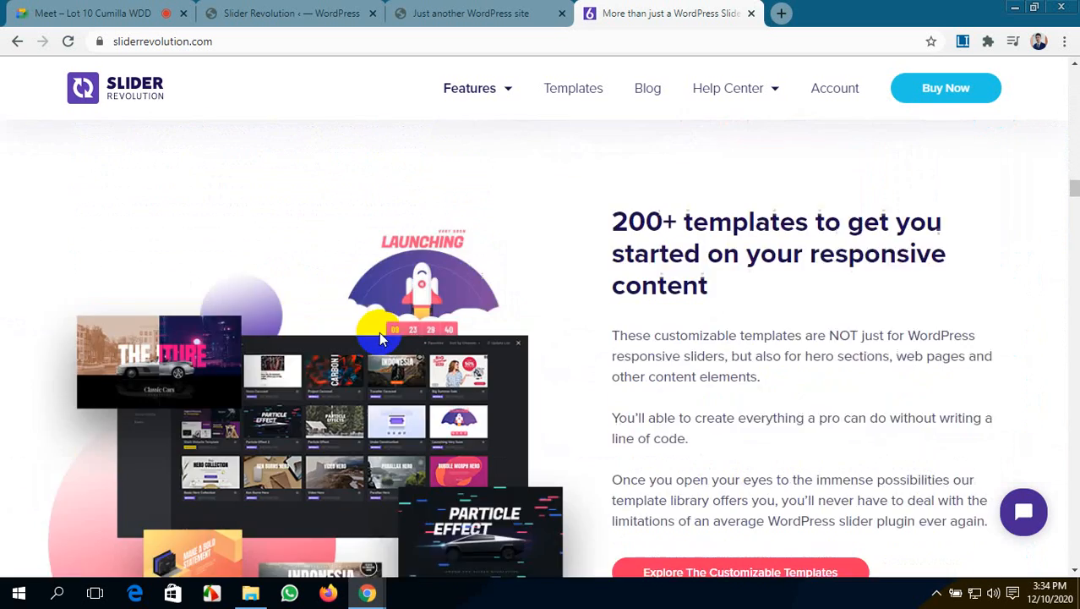
pyautogui.scroll(-12, 379, 331)
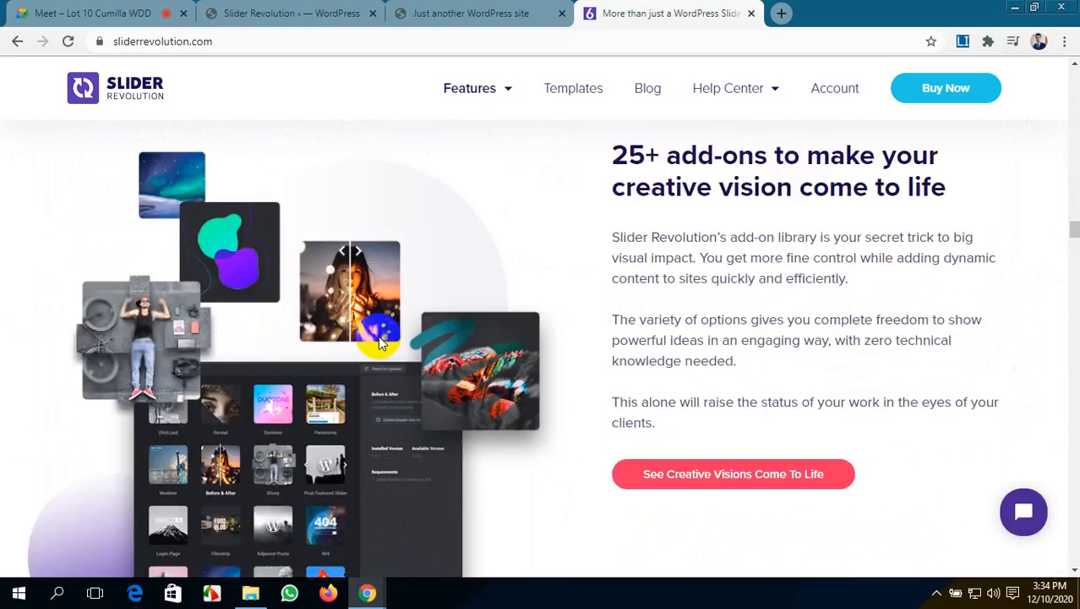
pyautogui.scroll(-4, 378, 338)
pyautogui.scroll(4, 378, 338)
pyautogui.scroll(-6, 251, 335)
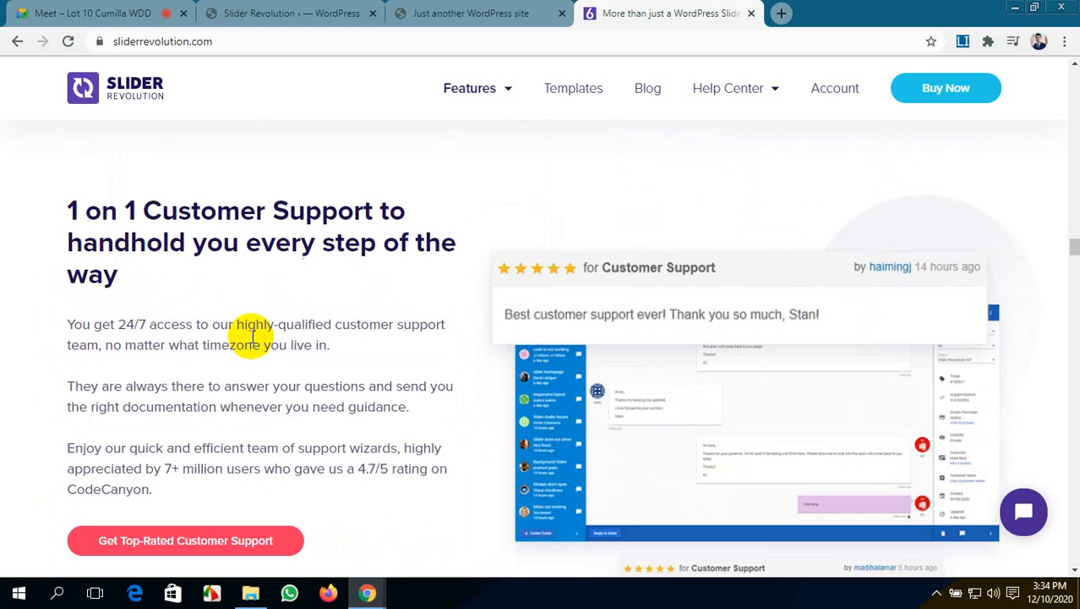
pyautogui.scroll(-10, 251, 336)
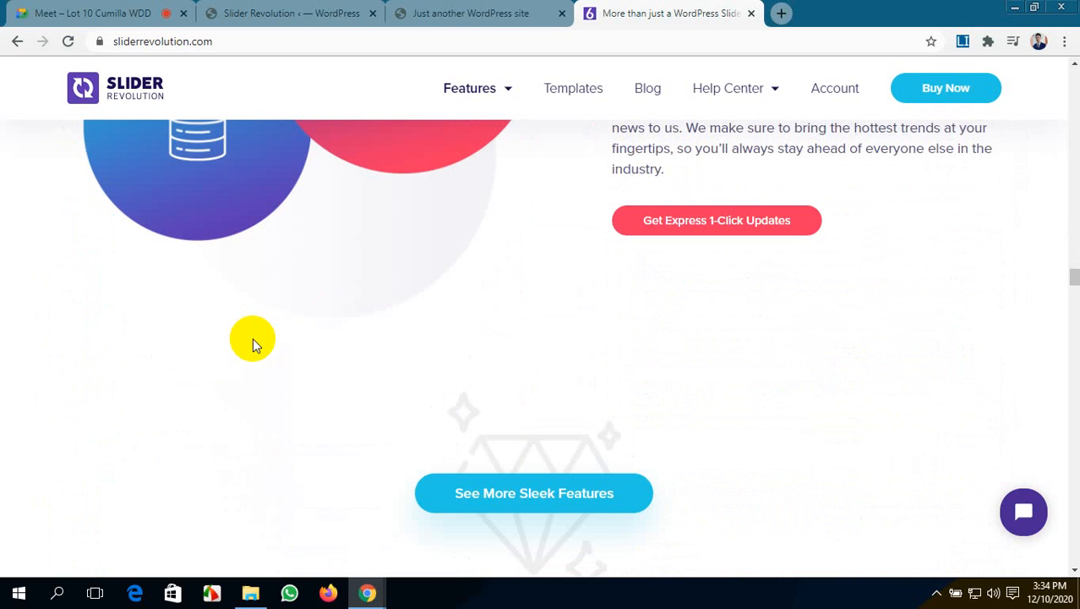
pyautogui.scroll(-10, 320, 362)
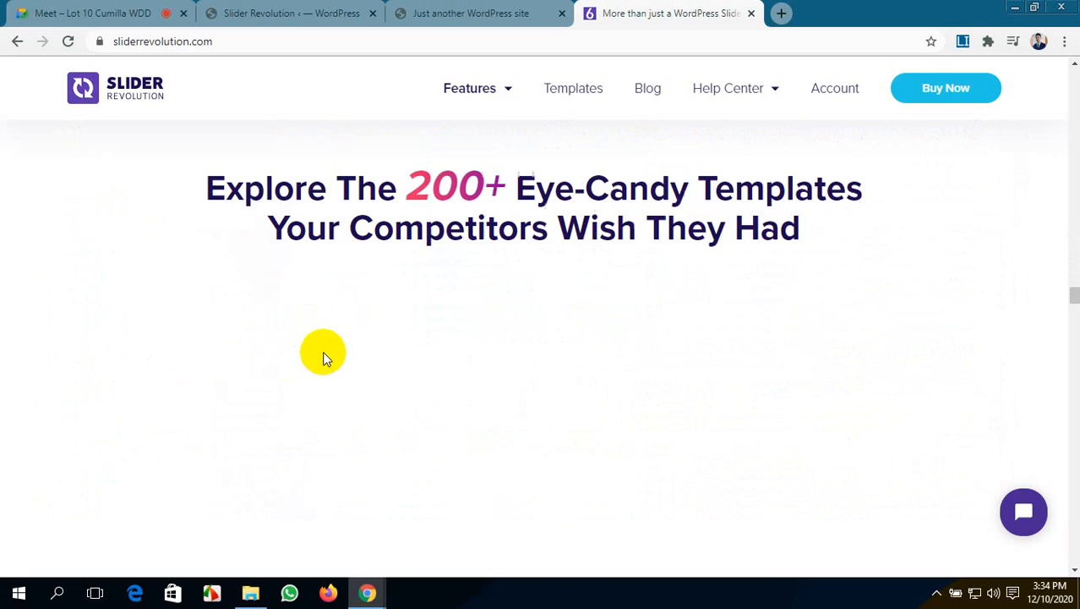
pyautogui.scroll(-2, 323, 352)
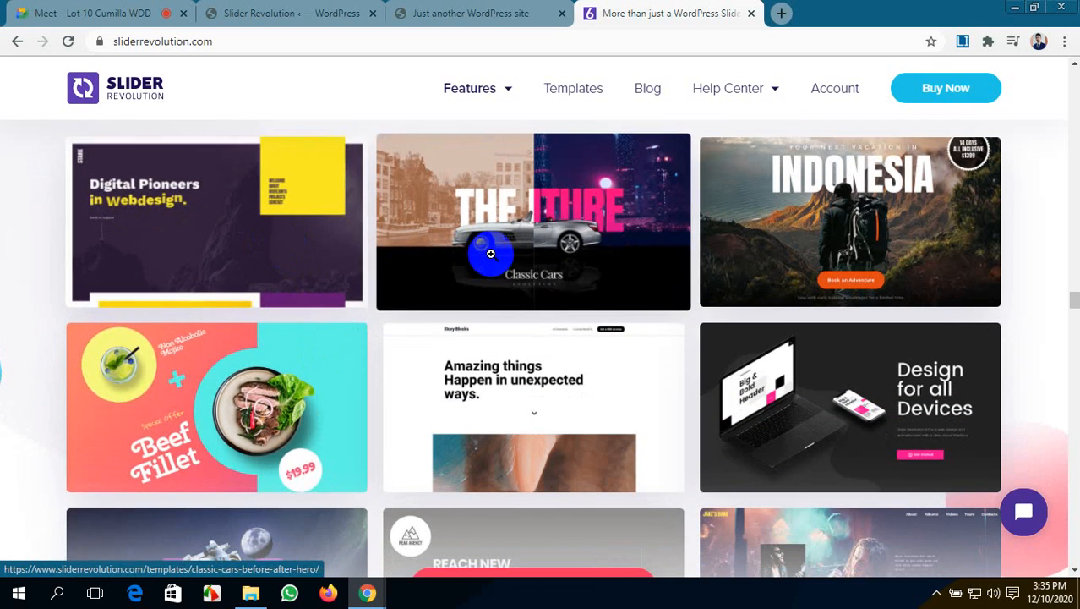
pyautogui.scroll(1, 503, 253)
pyautogui.scroll(1, 503, 253)
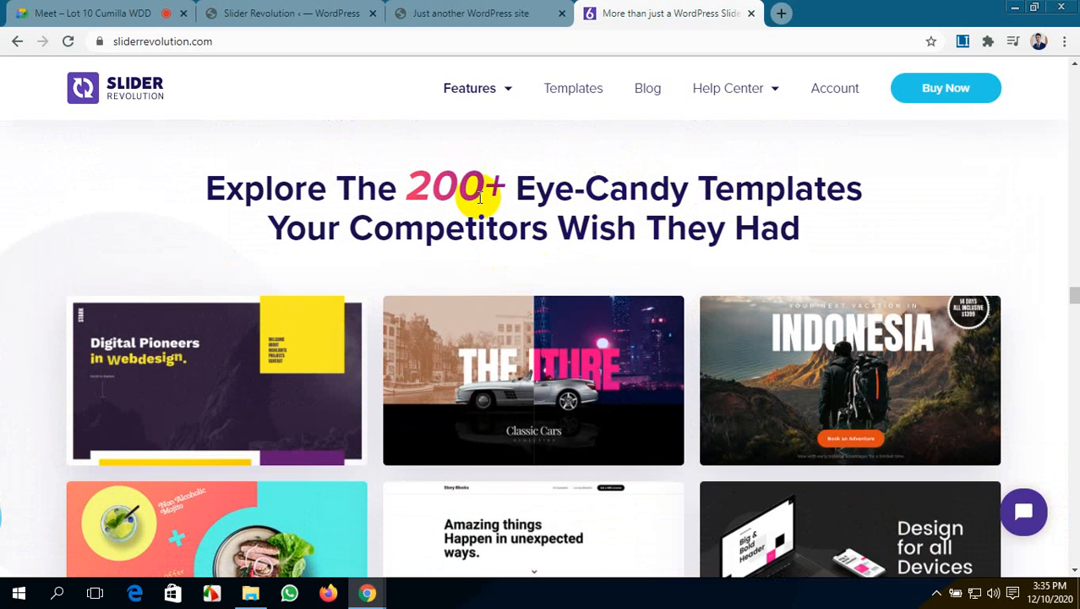
# - Open the site's Templates page, look over the first templates, and decline the push notification request
pyautogui.scroll(2, 710, 233)
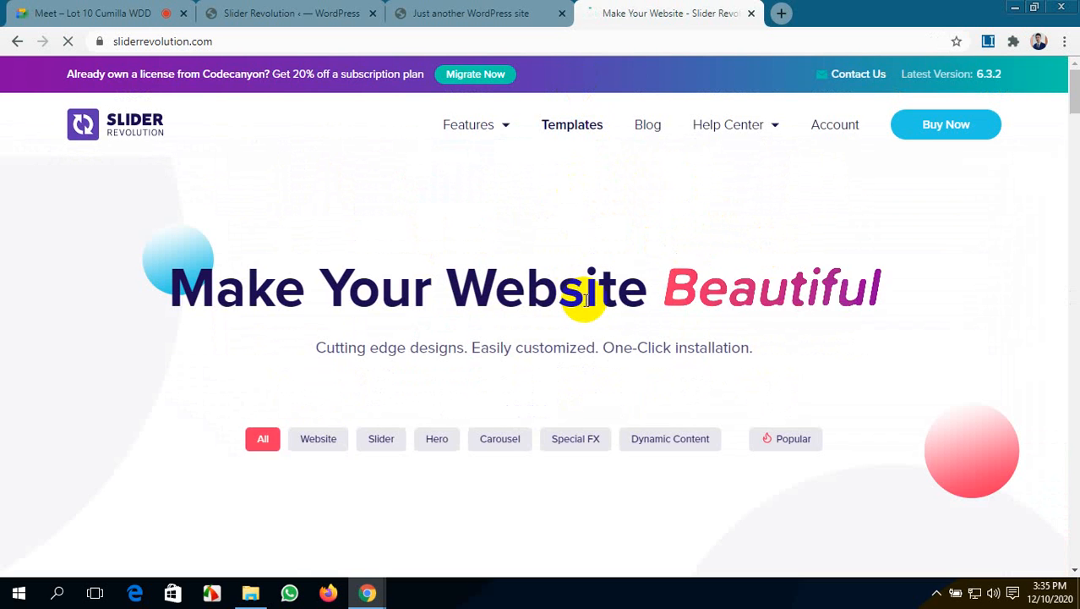
pyautogui.scroll(-1, 585, 298)
pyautogui.scroll(-1, 585, 303)
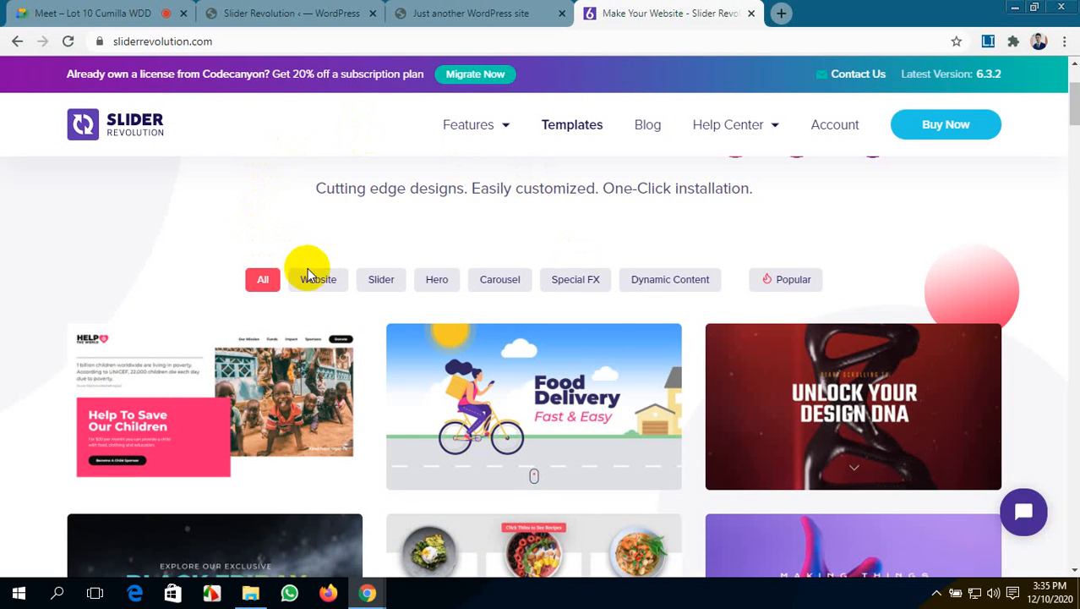
pyautogui.scroll(-2, 470, 241)
pyautogui.scroll(2, 270, 255)
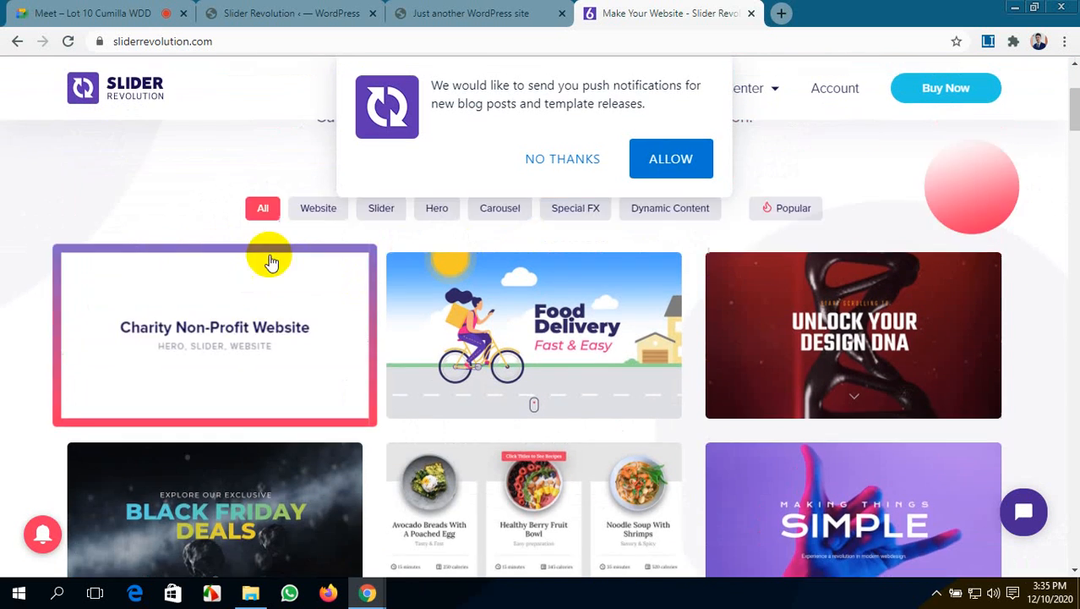
pyautogui.click(578, 160)
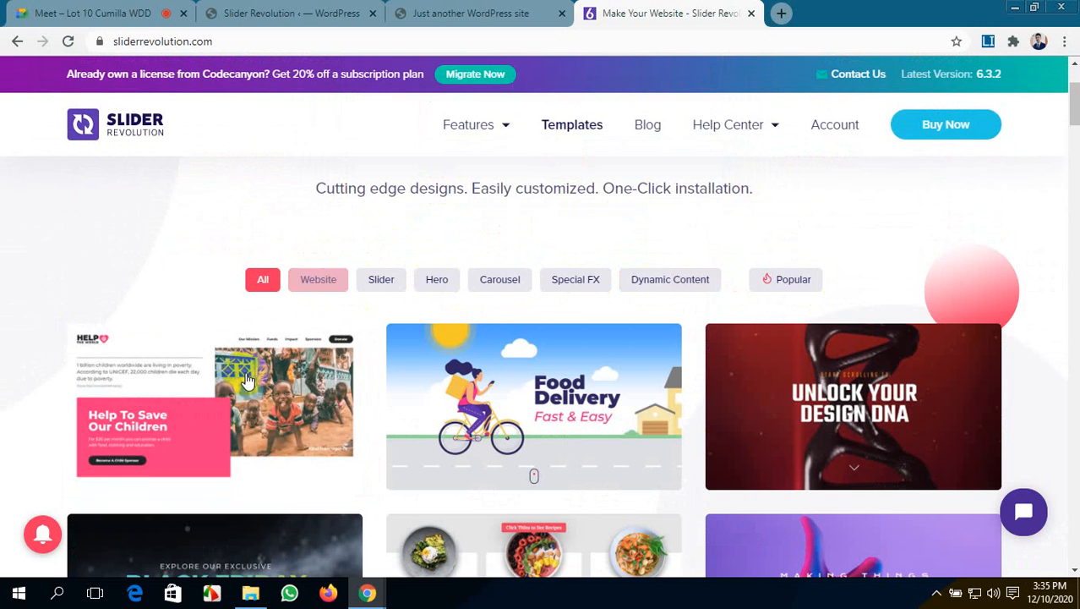
# - Filter the template gallery to the Website category and browse the designs it offers
pyautogui.scroll(-1, 229, 386)
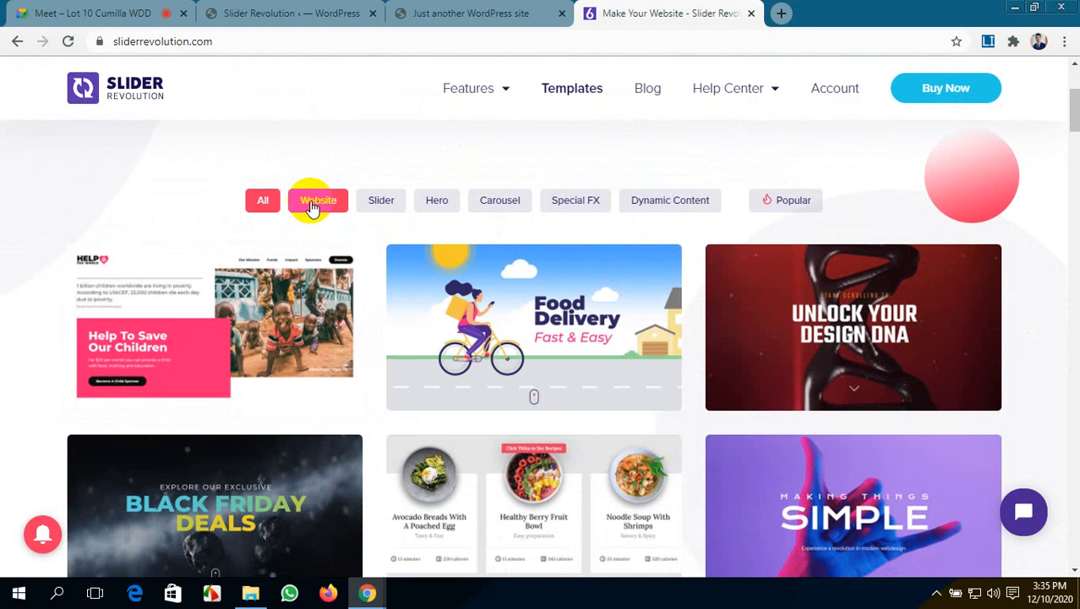
pyautogui.click(313, 205)
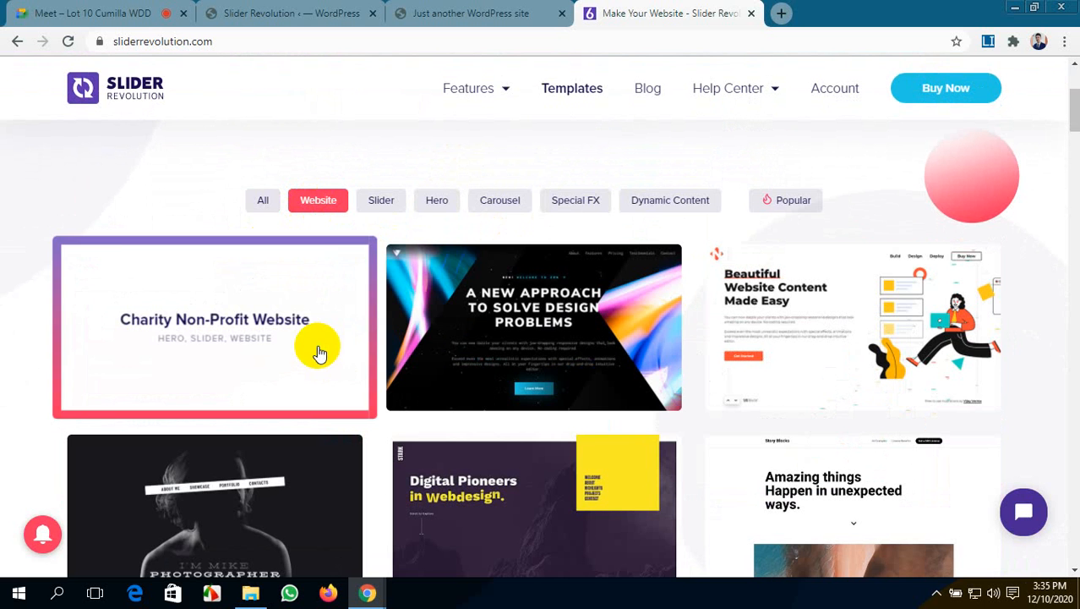
pyautogui.scroll(-2, 634, 363)
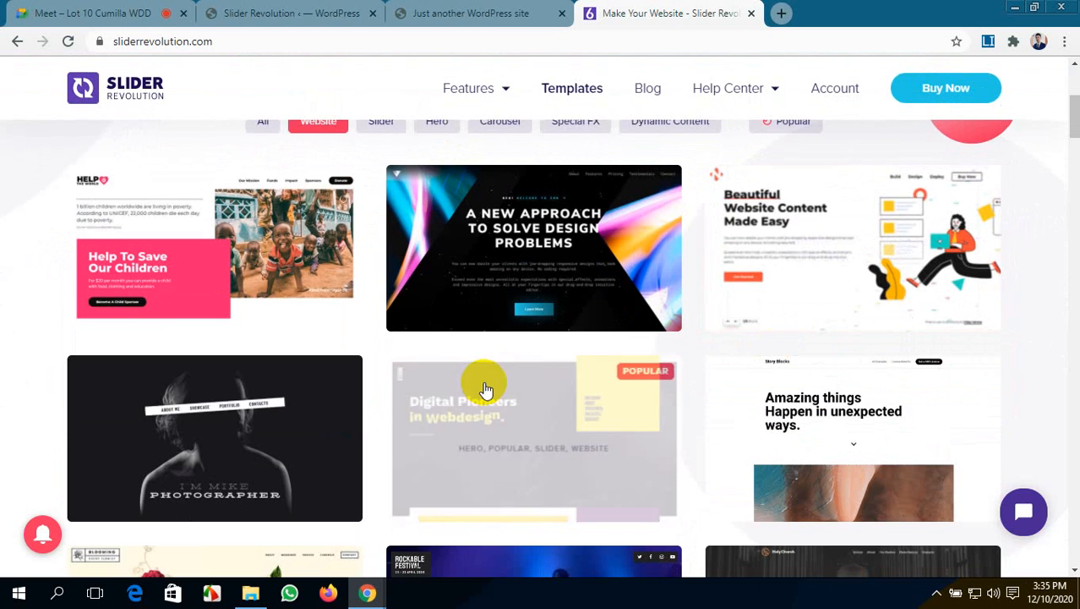
pyautogui.scroll(-2, 300, 362)
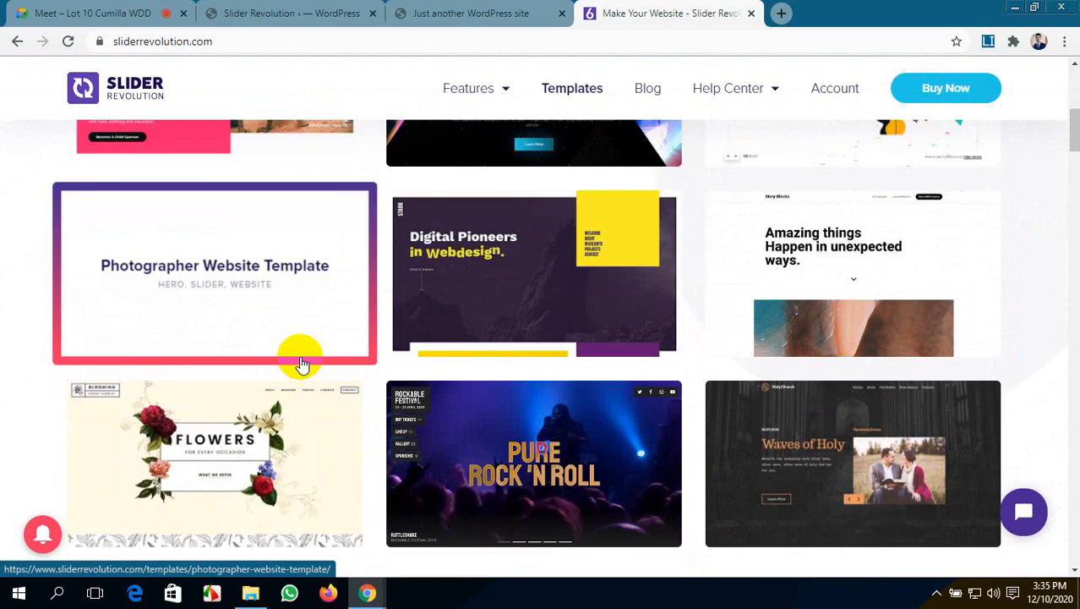
pyautogui.scroll(-2, 856, 359)
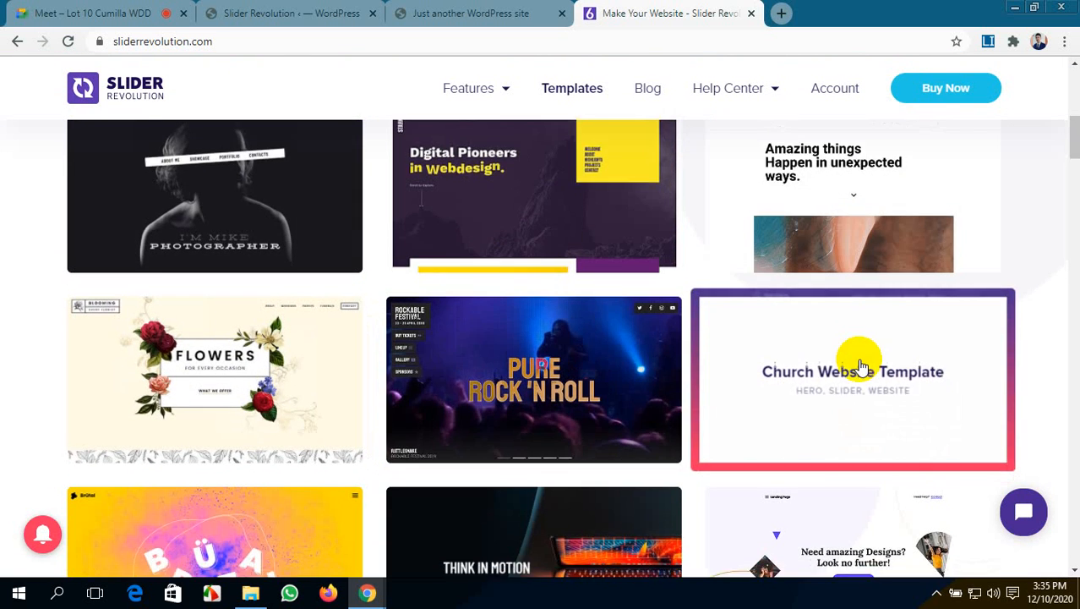
# - Look through more of the Website category's templates further down the gallery
pyautogui.scroll(-2, 207, 415)
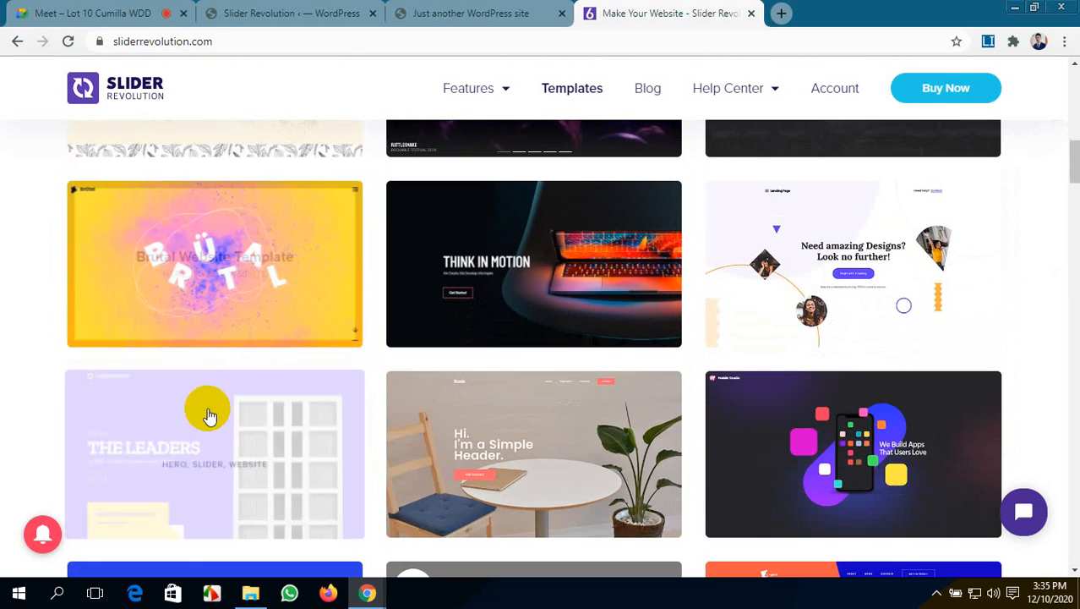
pyautogui.scroll(-1, 559, 436)
pyautogui.scroll(-2, 495, 367)
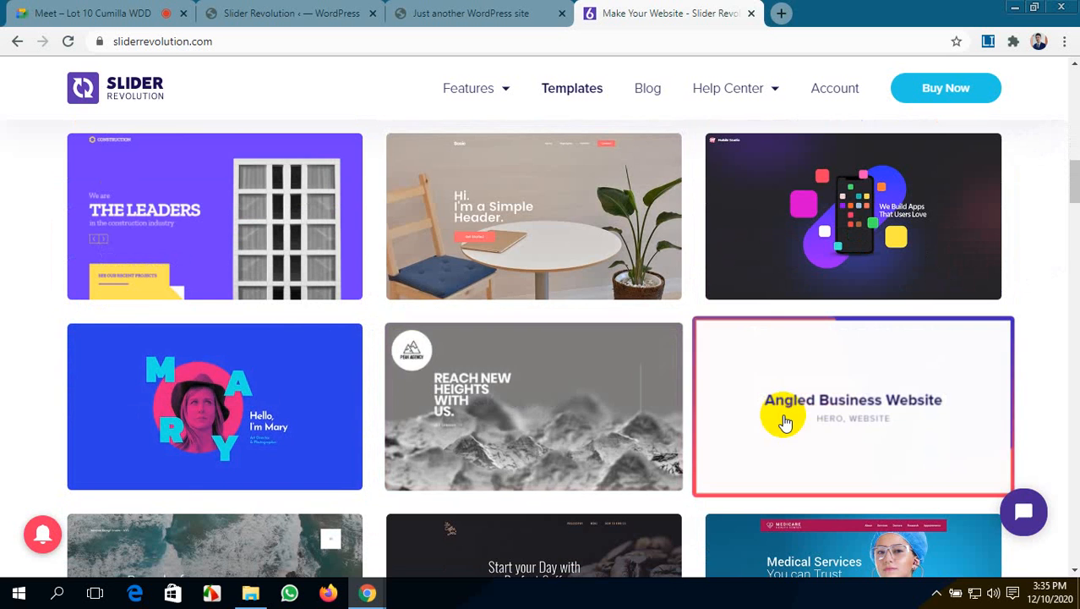
pyautogui.scroll(-8, 495, 396)
pyautogui.scroll(6, 494, 396)
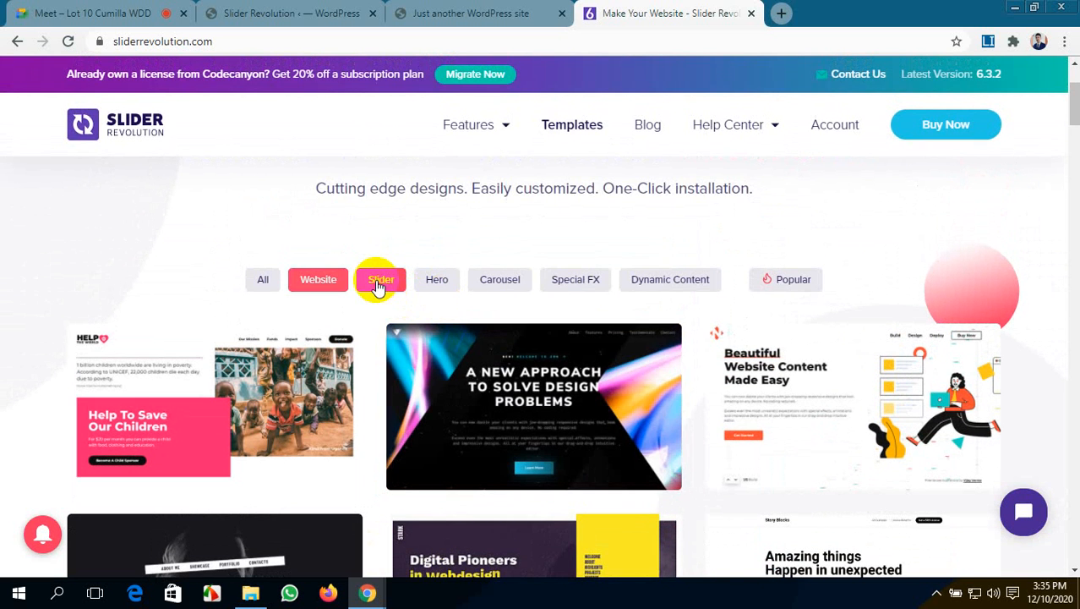
# - Filter the template gallery to the Slider category and open Charity Non-Profit Website and Cinematic Hero Titles in separate new tabs
pyautogui.click(378, 283)
pyautogui.scroll(-1, 304, 348)
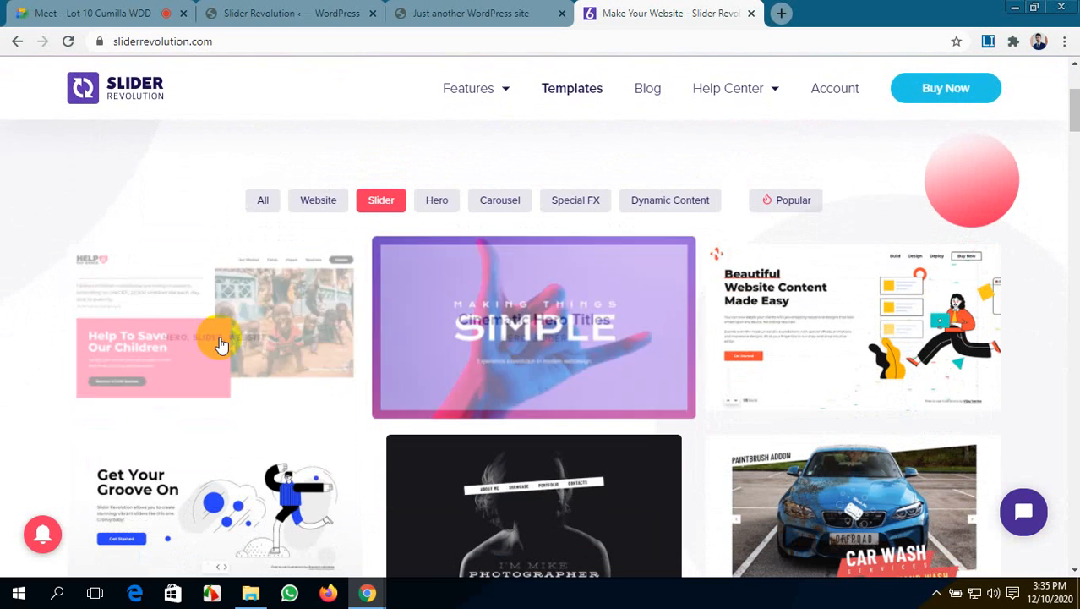
pyautogui.middleClick(207, 328)
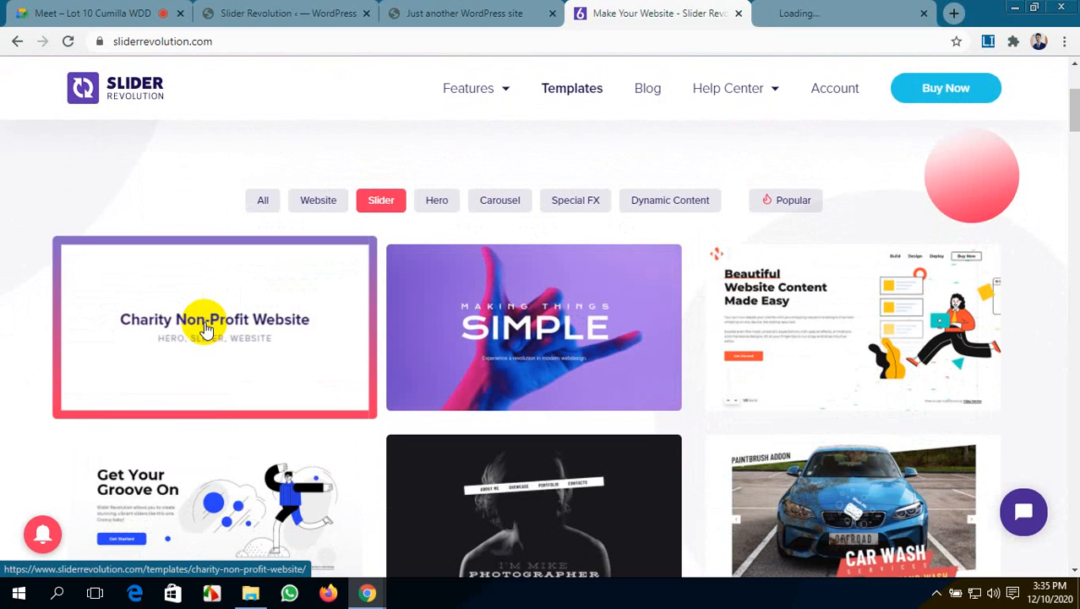
pyautogui.middleClick(551, 319)
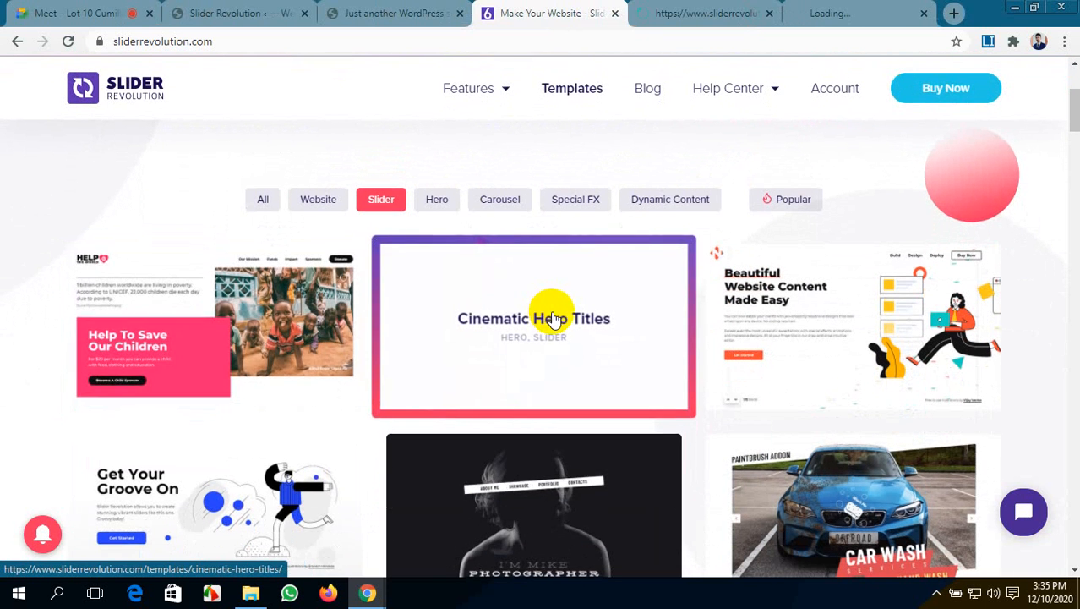
# - Open the Big Summer Sale, Brutal Website and "Think in Motion" templates from the Slider category in separate new tabs
pyautogui.scroll(-5, 550, 313)
pyautogui.scroll(-1, 246, 355)
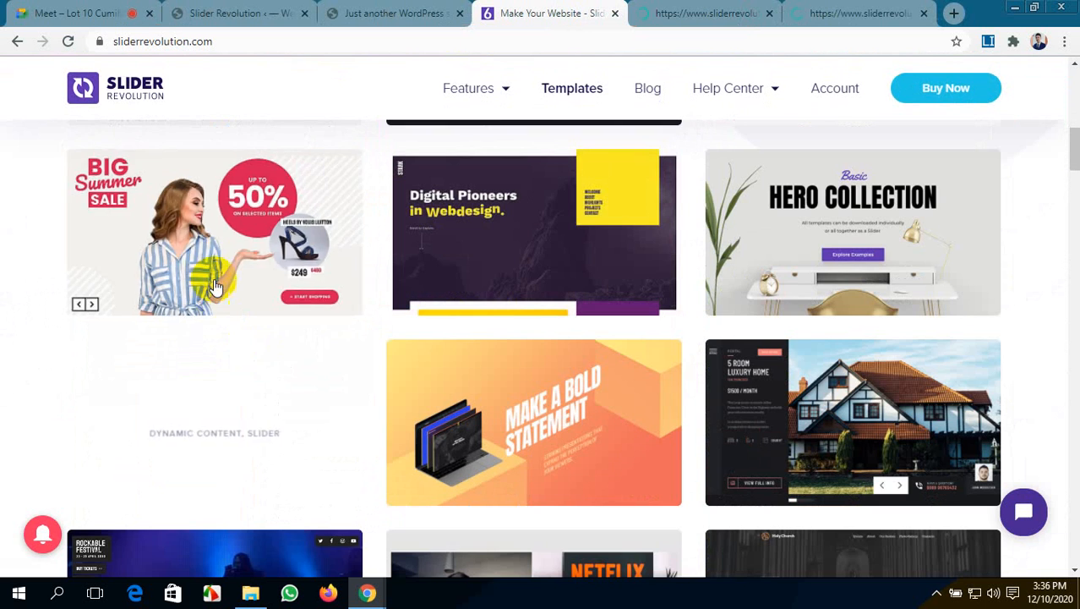
pyautogui.middleClick(207, 246)
pyautogui.scroll(-3, 544, 331)
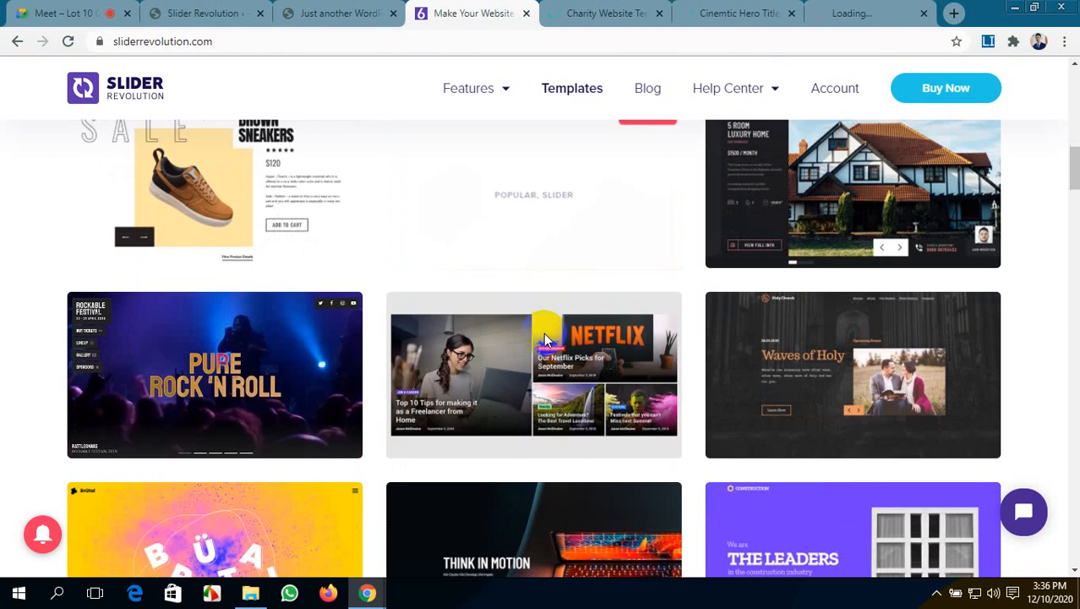
pyautogui.scroll(-2, 495, 368)
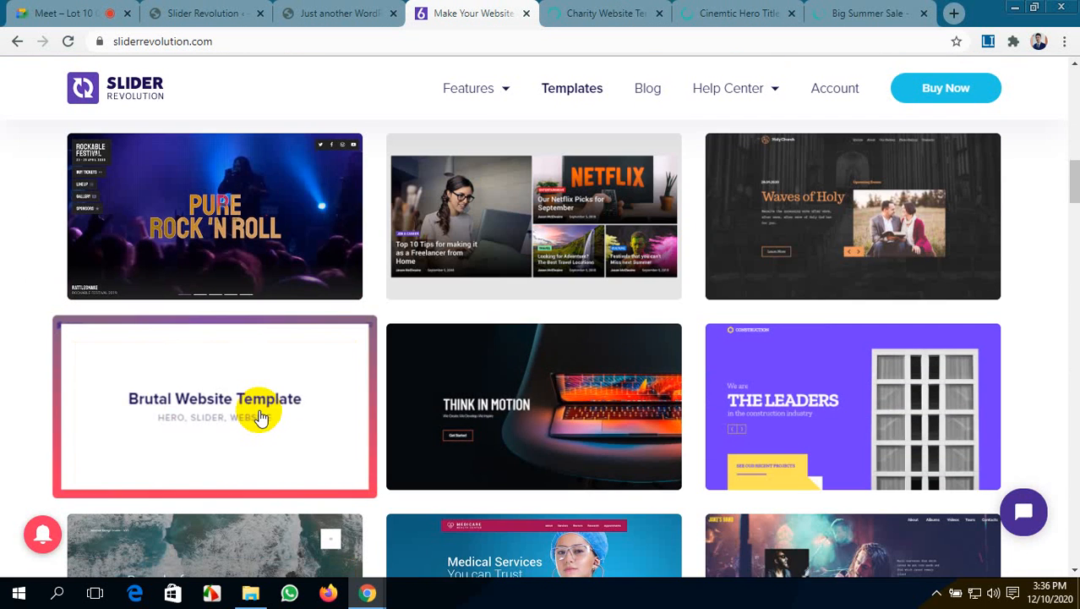
pyautogui.middleClick(254, 417)
pyautogui.middleClick(497, 412)
# - Browse the rest of the Slider category's loaded templates and open the Clear View template in a new tab
pyautogui.scroll(-3, 499, 411)
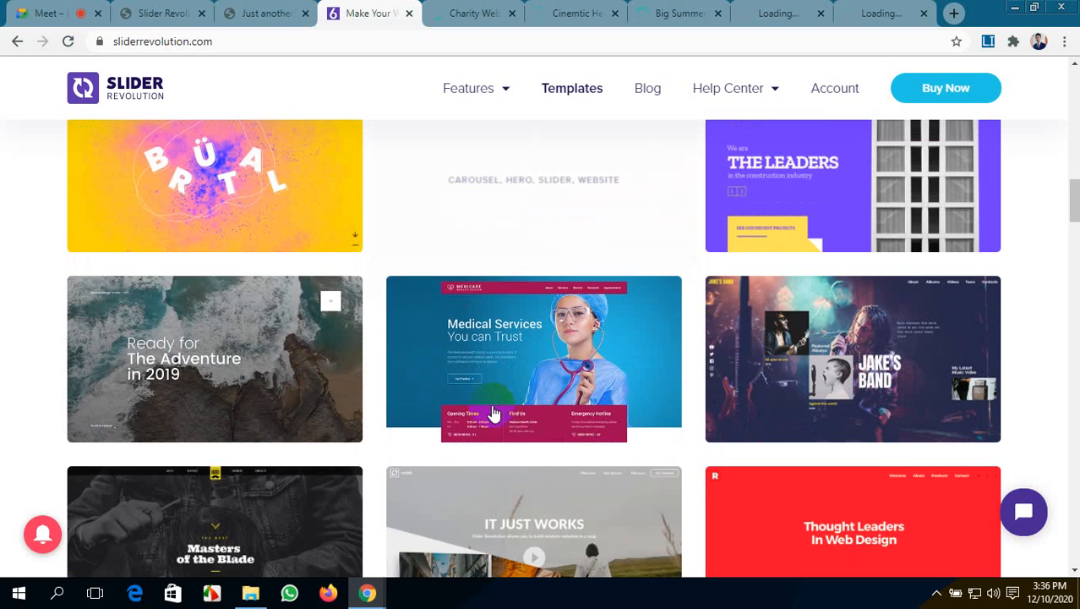
pyautogui.scroll(-3, 622, 410)
pyautogui.scroll(-2, 626, 409)
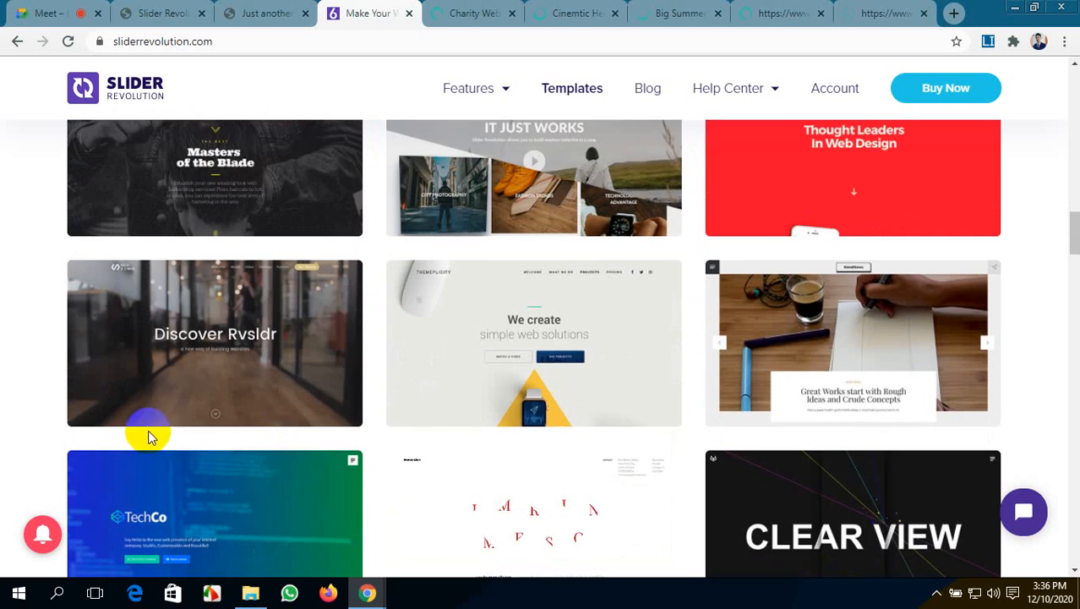
pyautogui.scroll(-3, 150, 430)
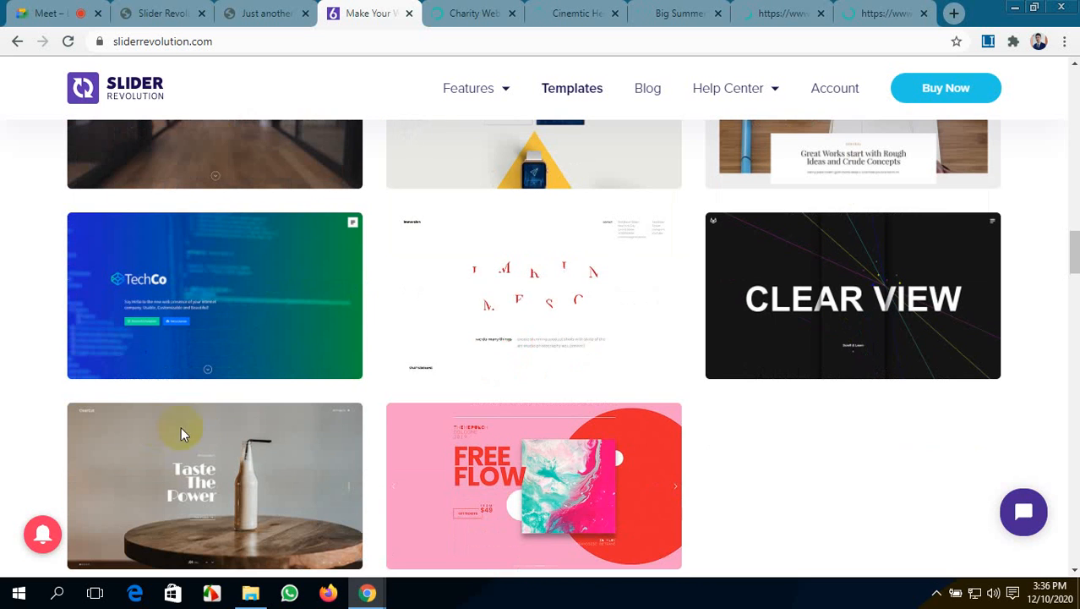
pyautogui.middleClick(544, 287)
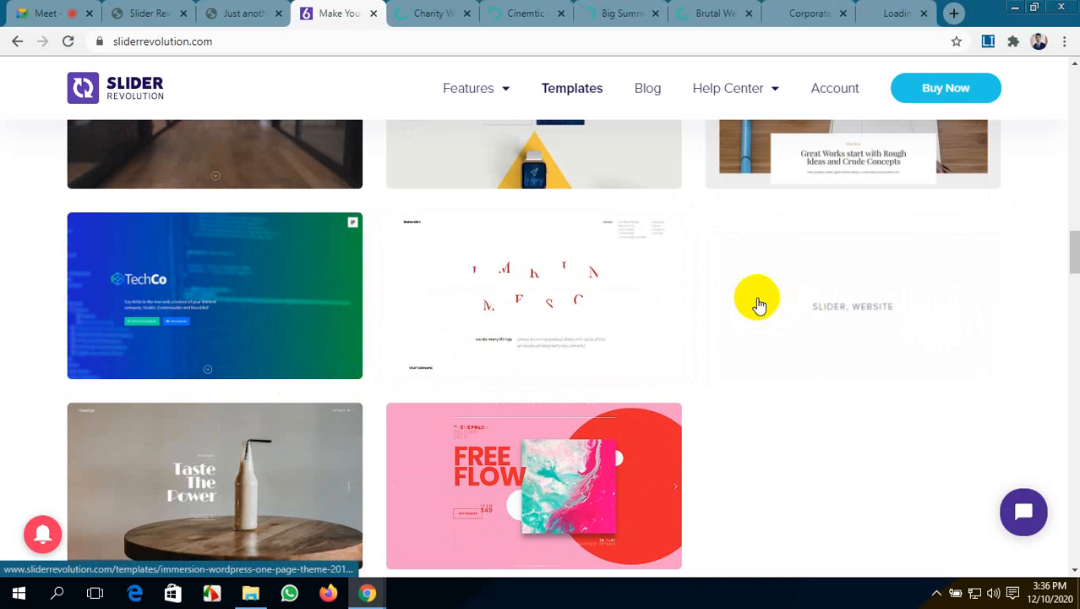
pyautogui.scroll(-3, 181, 382)
pyautogui.scroll(2, 331, 365)
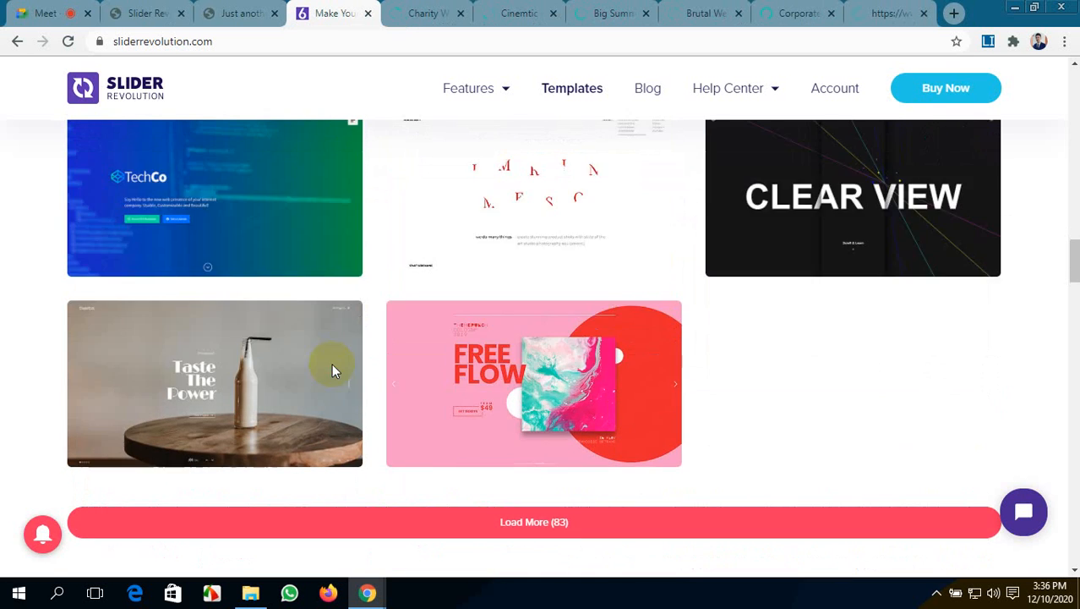
pyautogui.scroll(2, 331, 369)
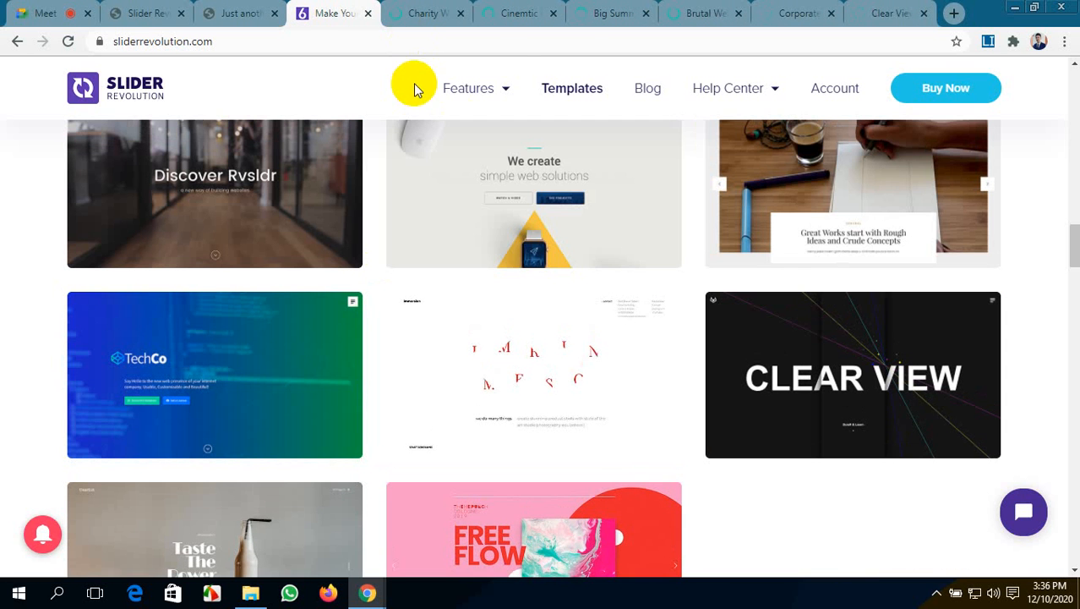
# - View the Charity Non-Profit Website preview, close its promotional header bar, and examine the hero section with its changing photos
pyautogui.click(417, 15)
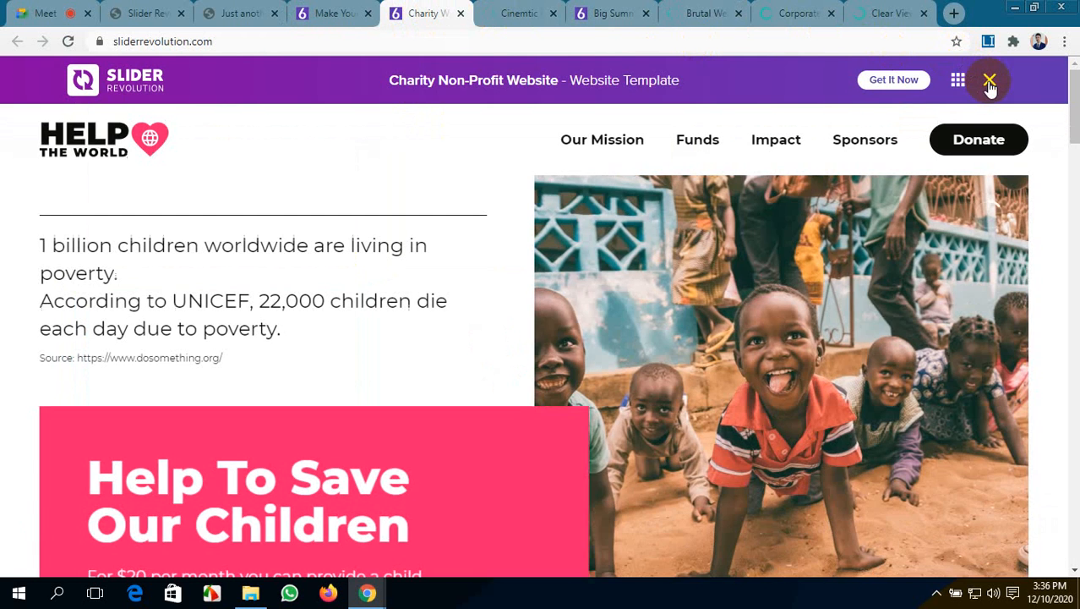
pyautogui.click(989, 80)
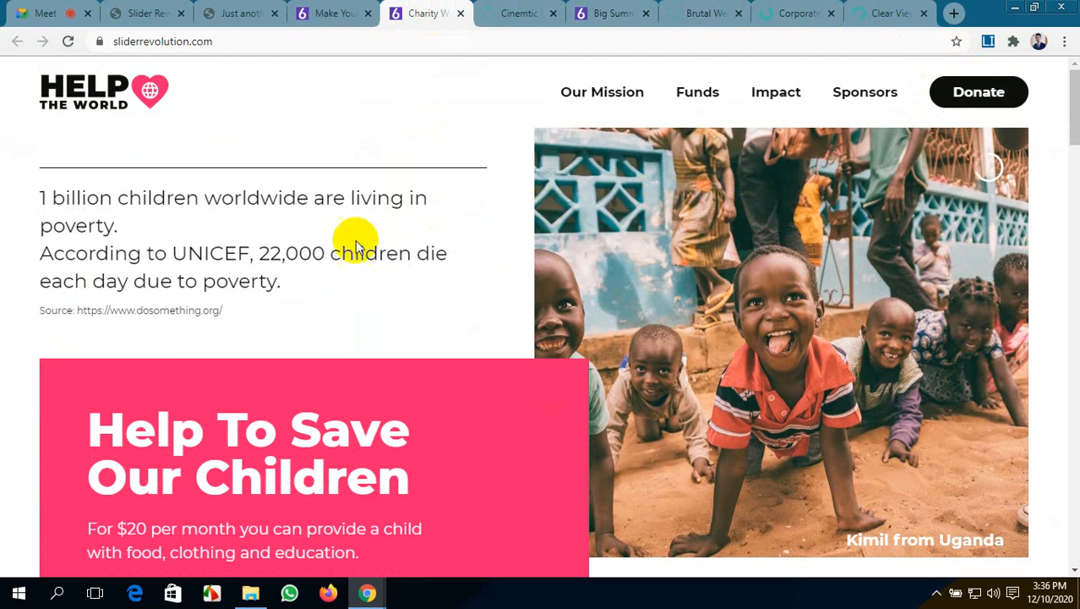
pyautogui.scroll(-2, 355, 245)
pyautogui.scroll(2, 664, 258)
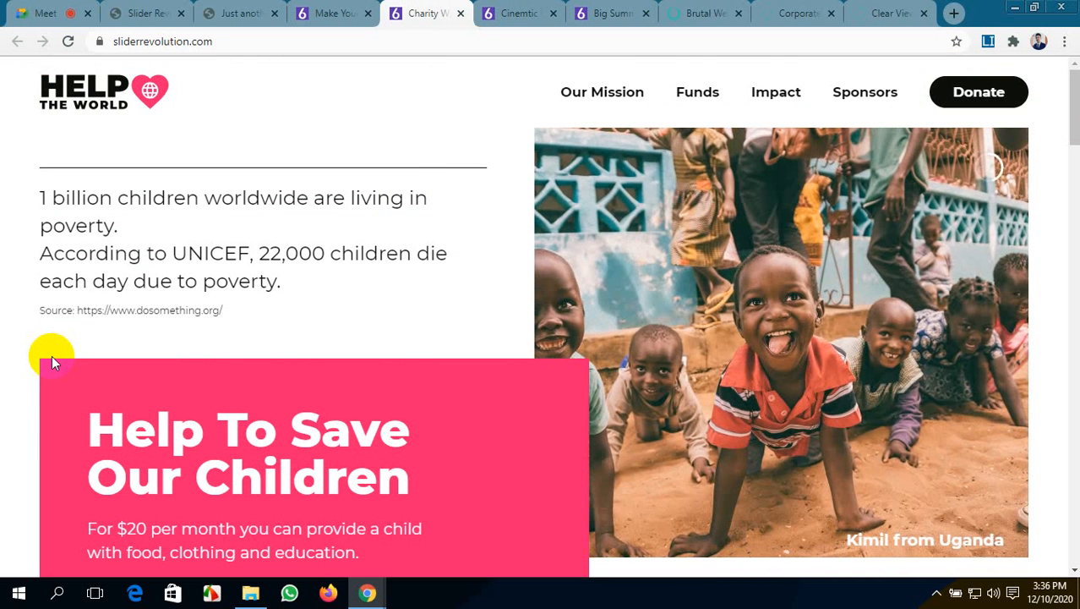
pyautogui.scroll(-1, 51, 362)
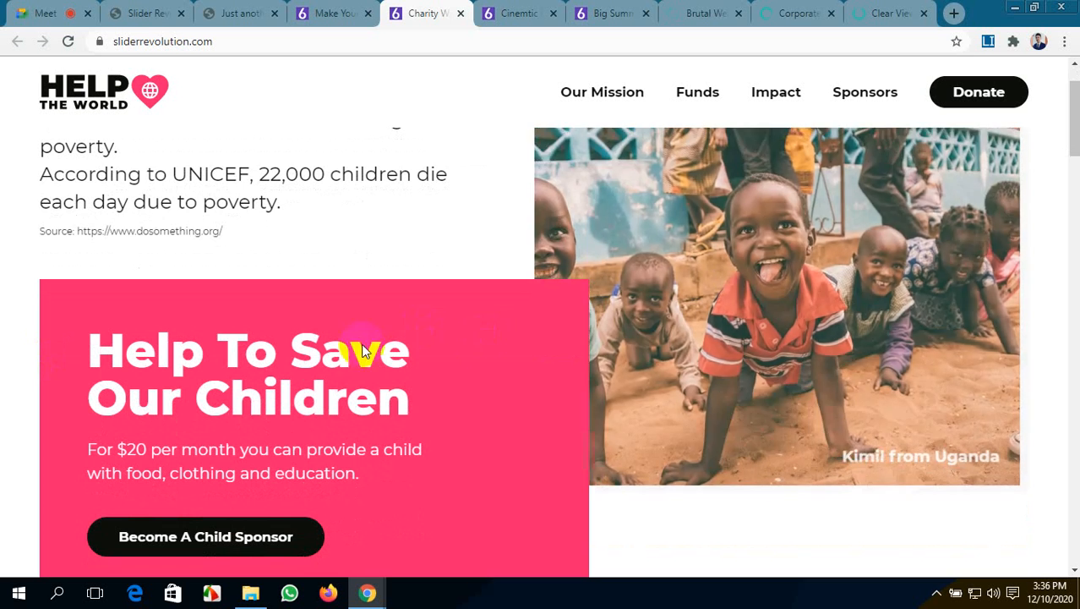
pyautogui.scroll(-2, 335, 355)
pyautogui.scroll(-2, 335, 362)
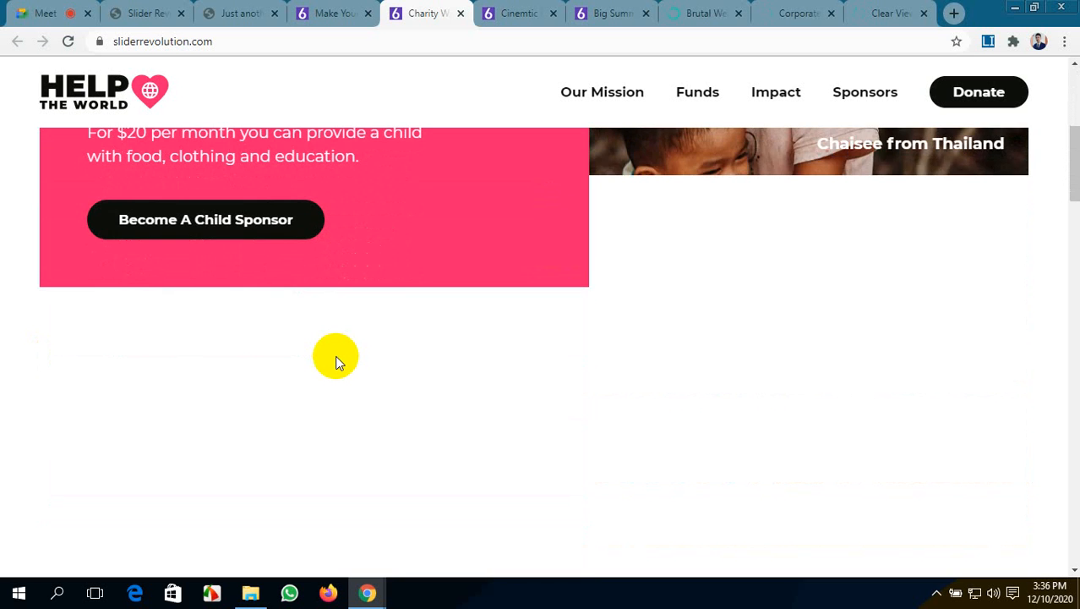
# - Examine the charity template's donation, Our Direct Funds, Covid-19 Emergency Fund and success statistics sections
pyautogui.scroll(-7, 336, 362)
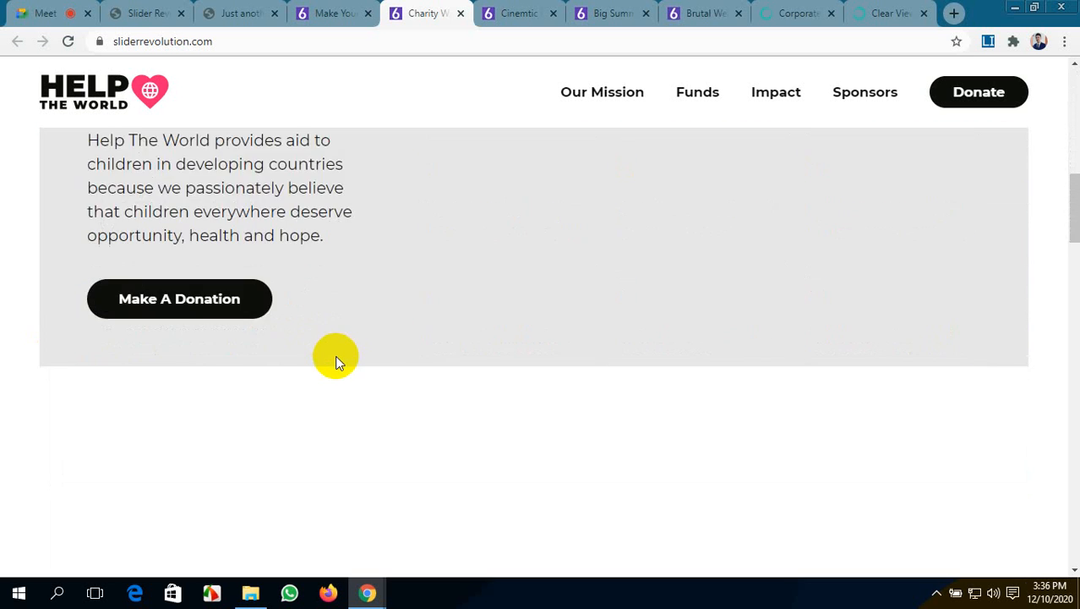
pyautogui.scroll(-5, 336, 362)
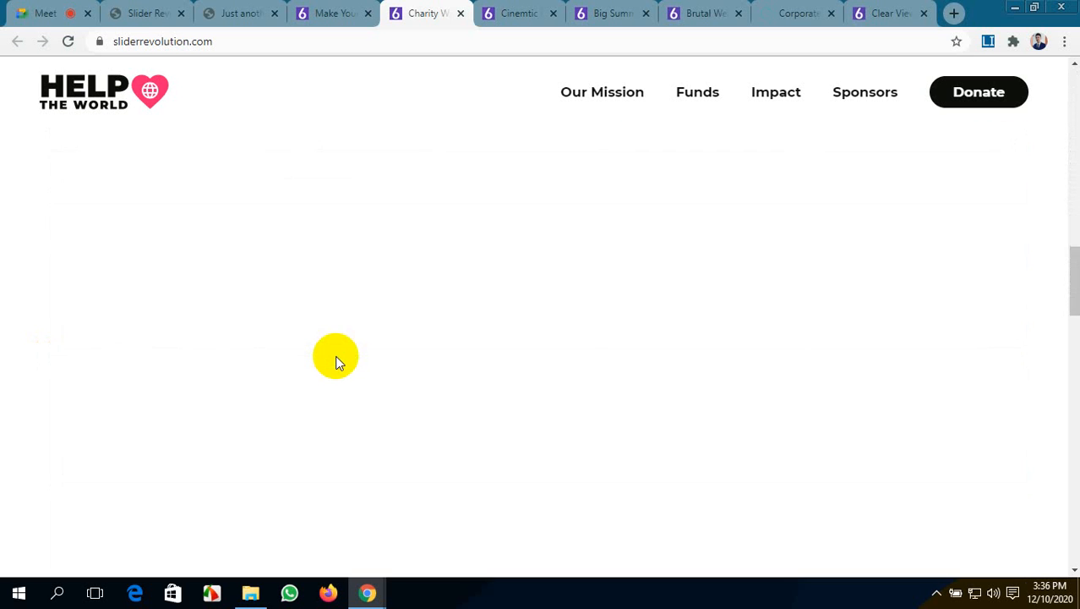
pyautogui.scroll(4, 335, 362)
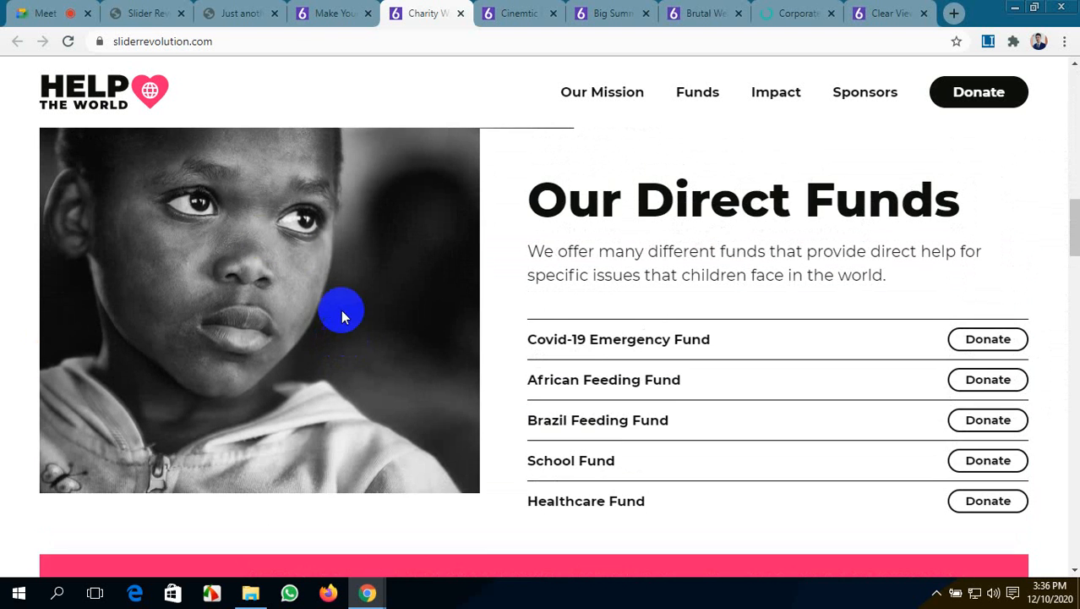
pyautogui.scroll(3, 340, 309)
pyautogui.scroll(-1, 288, 338)
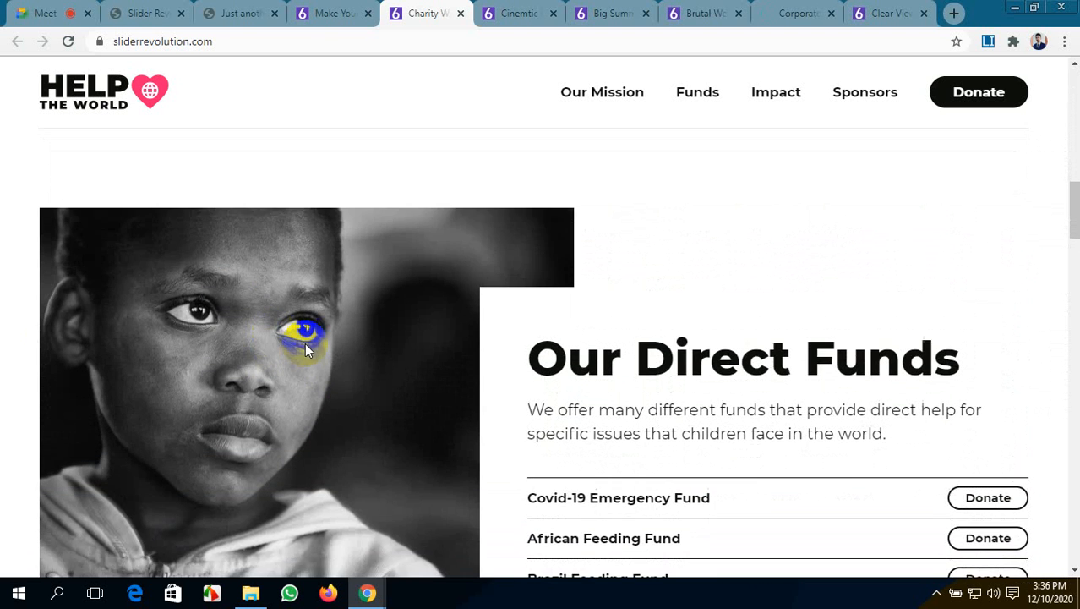
pyautogui.scroll(-3, 422, 347)
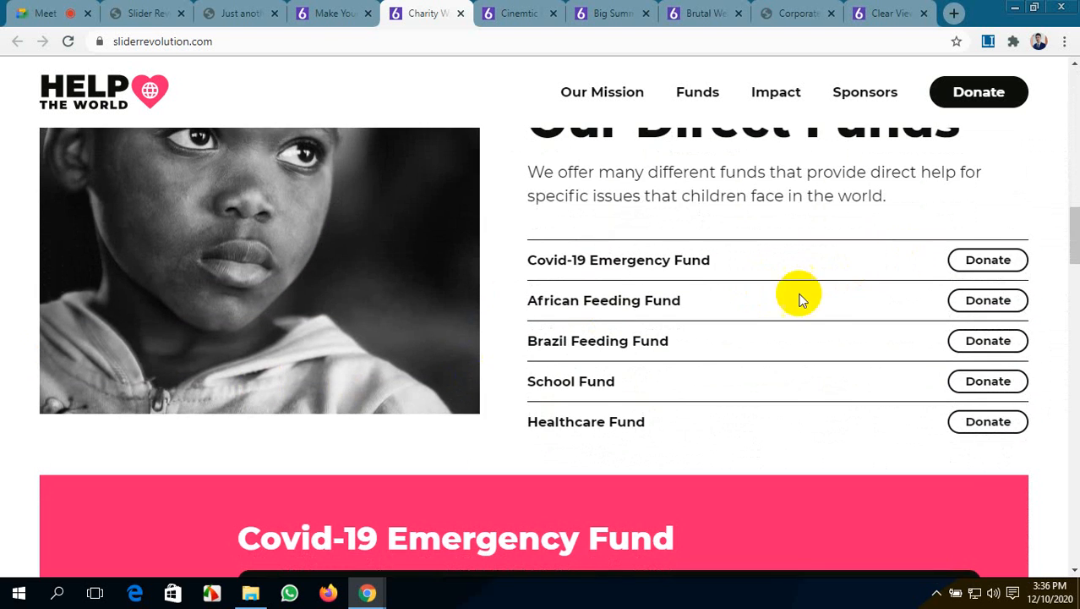
pyautogui.scroll(-7, 361, 364)
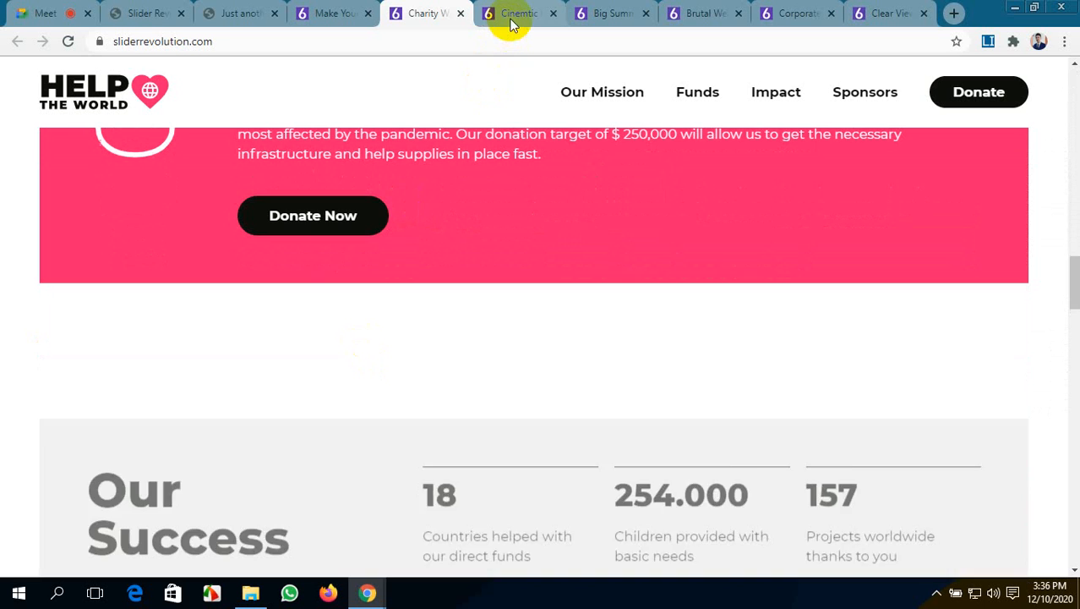
# - View the Cinematic Hero Titles preview, close its promotional header bar, and look over its slides and the page below
pyautogui.click(510, 19)
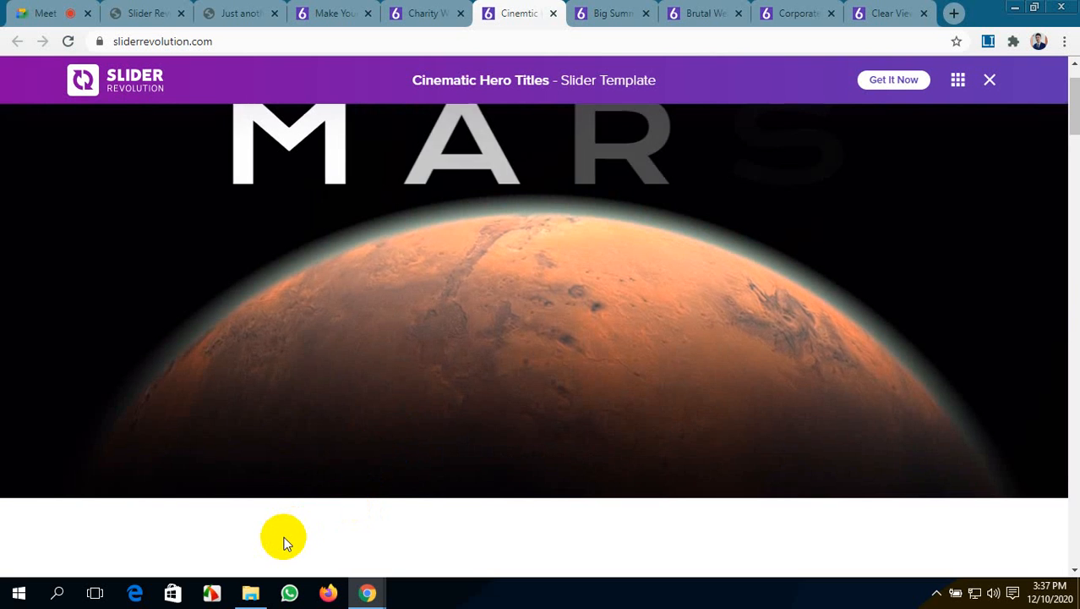
pyautogui.scroll(2, 283, 541)
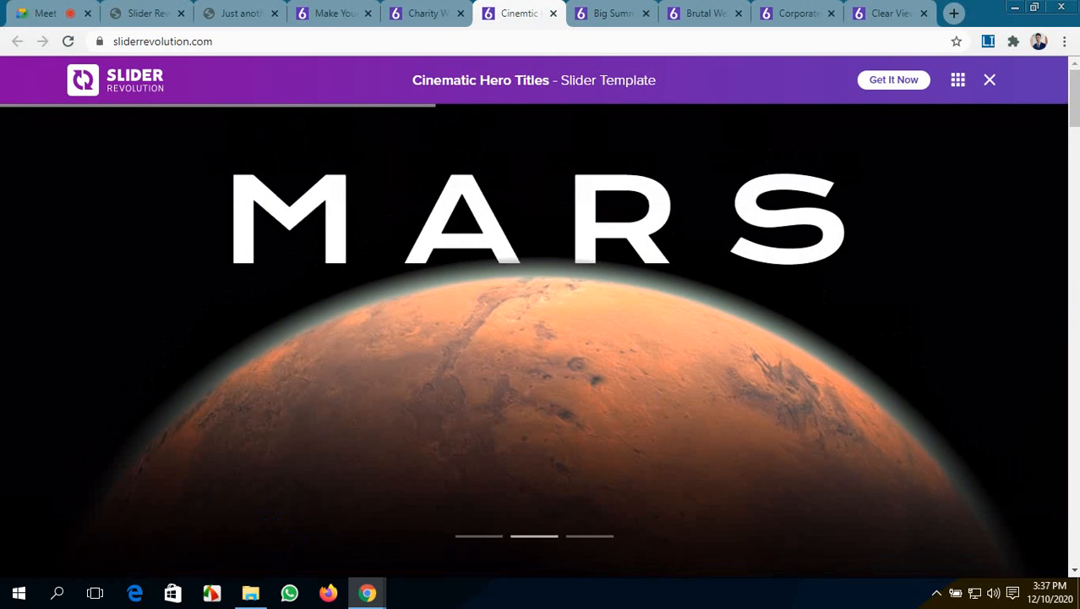
pyautogui.click(993, 88)
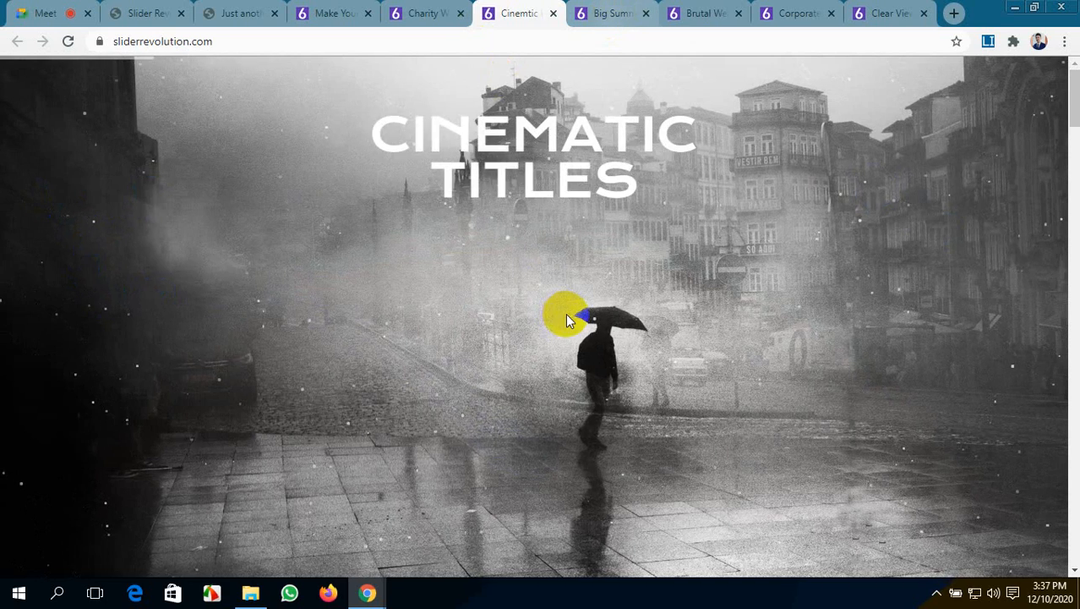
pyautogui.scroll(-10, 510, 162)
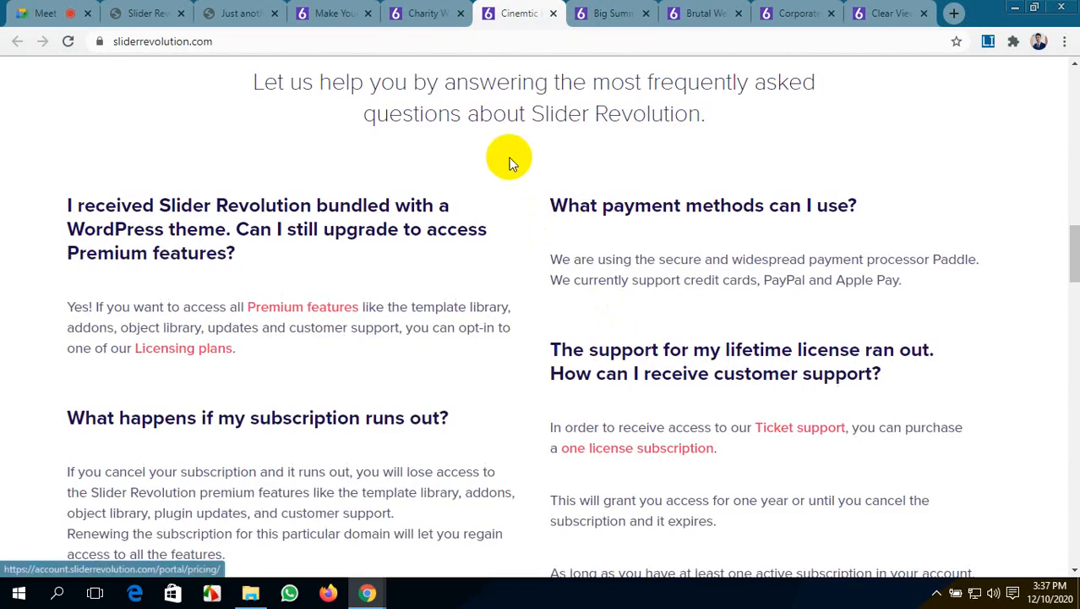
pyautogui.scroll(10, 512, 182)
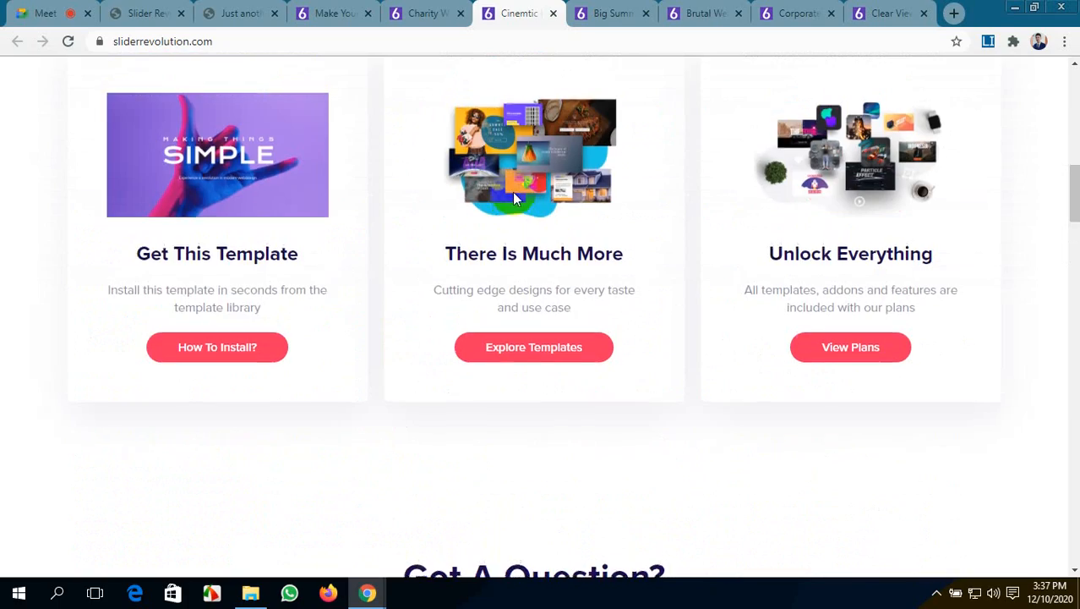
pyautogui.scroll(5, 513, 192)
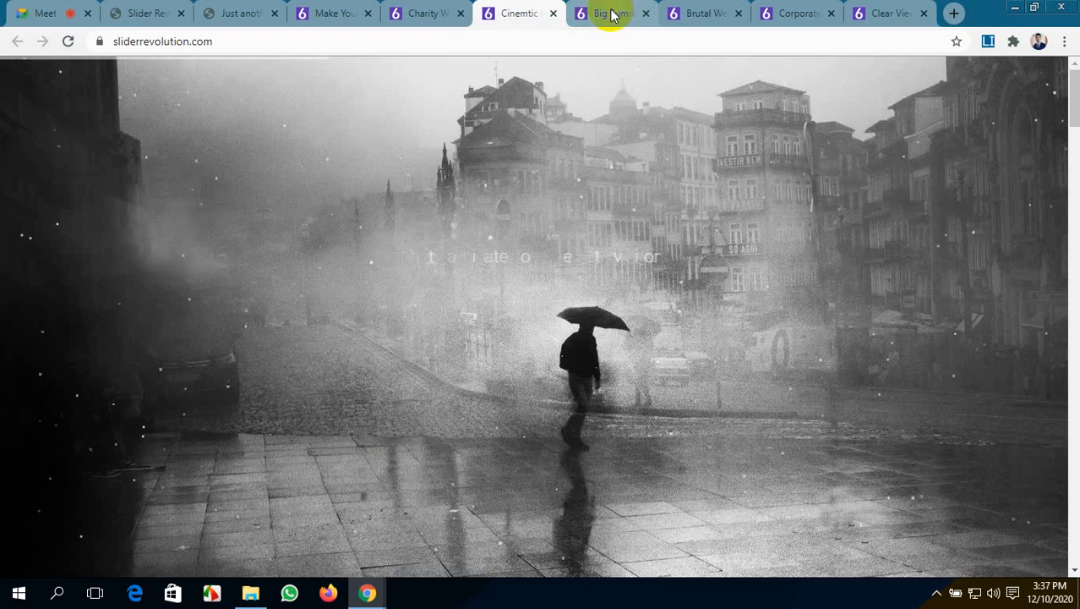
# - View the Big Summer Sale Slider preview, close its promotional header bar, and examine the sale slide
pyautogui.click(612, 13)
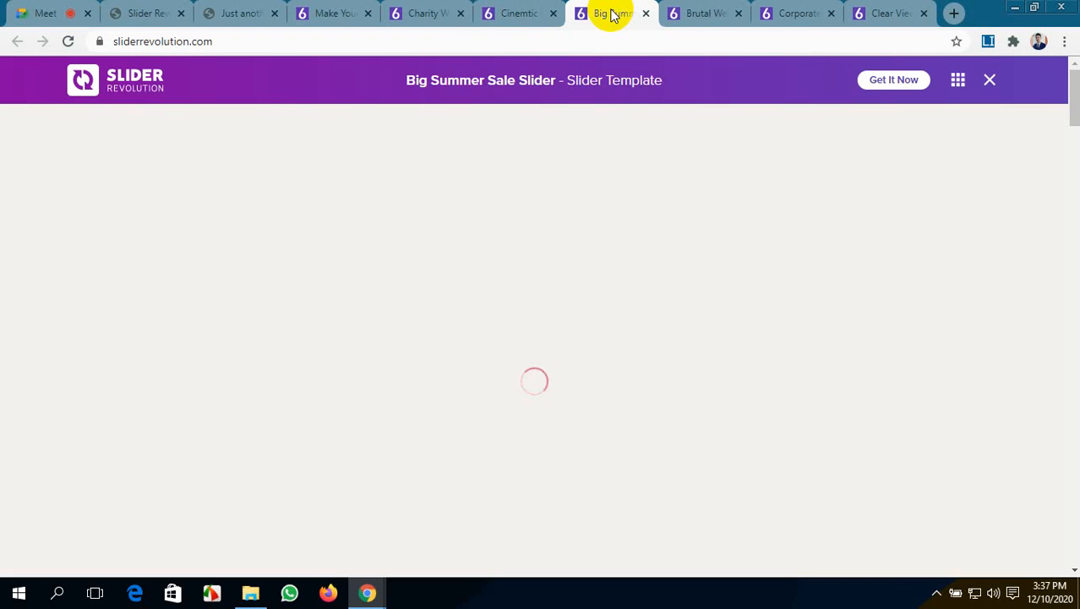
pyautogui.click(990, 79)
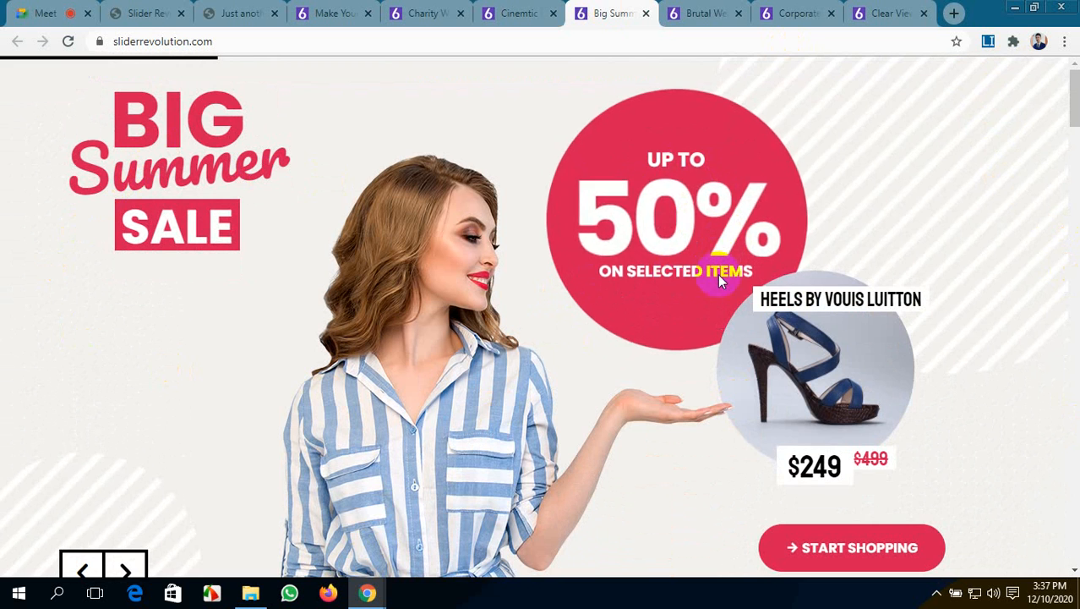
pyautogui.scroll(-2, 839, 345)
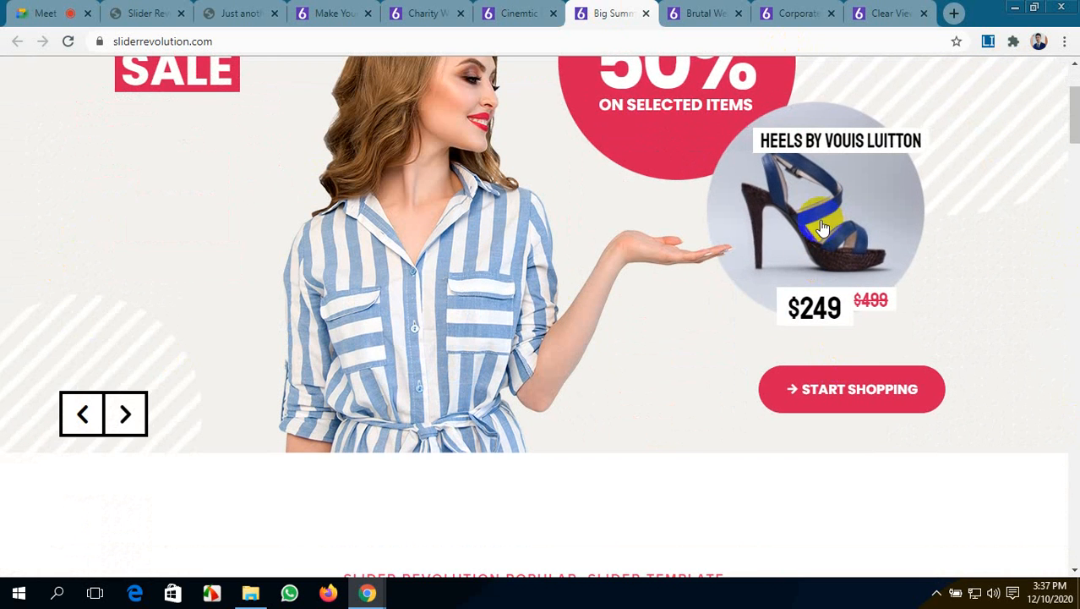
# - Advance through the Big Summer Sale slider's slides and examine each product promotion
pyautogui.scroll(1, 322, 203)
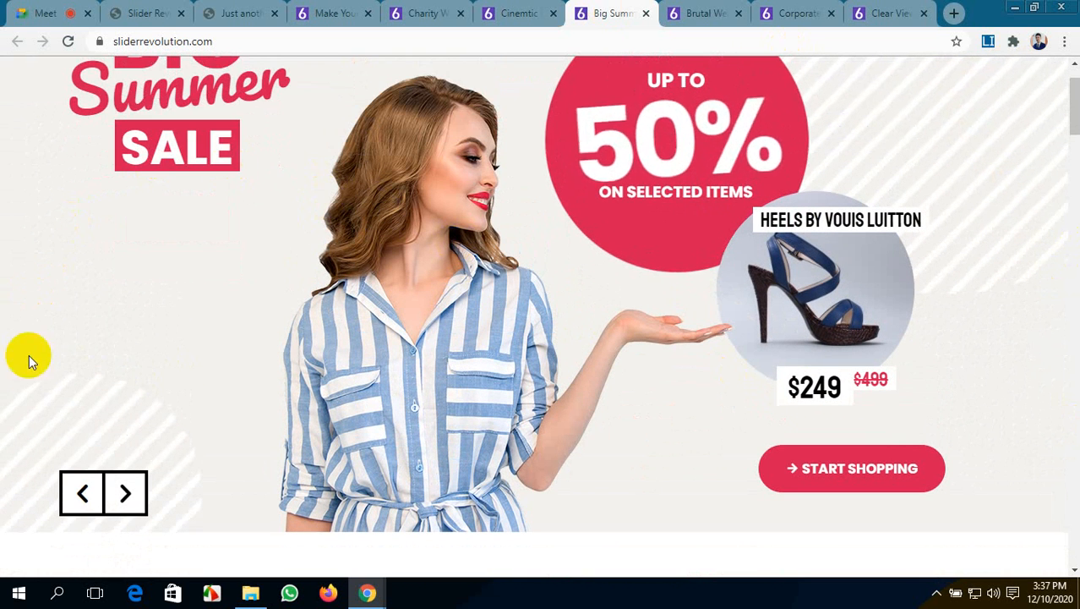
pyautogui.click(125, 493)
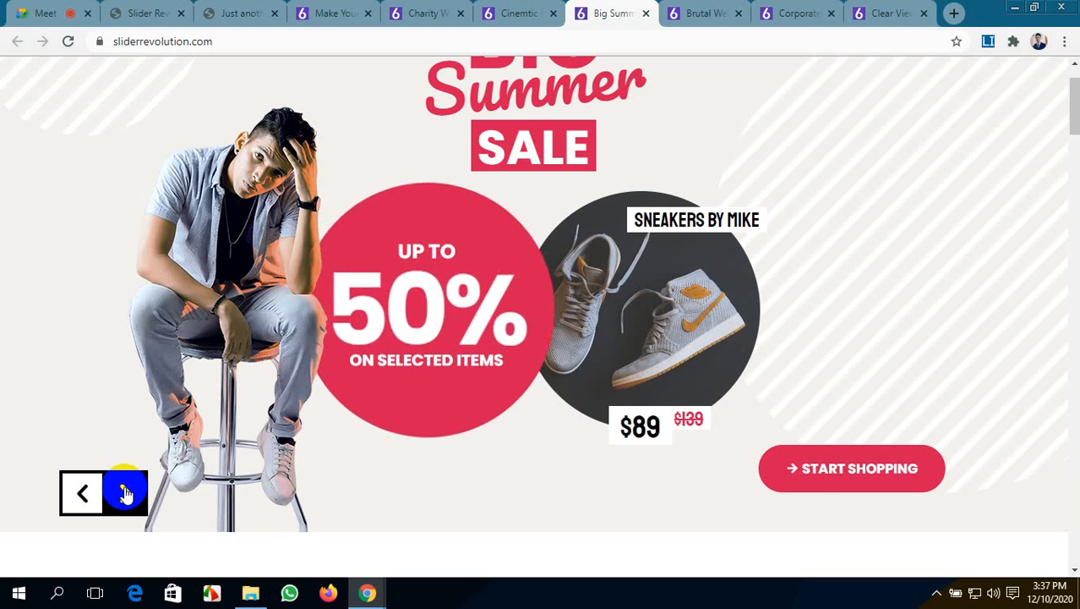
pyautogui.click(125, 493)
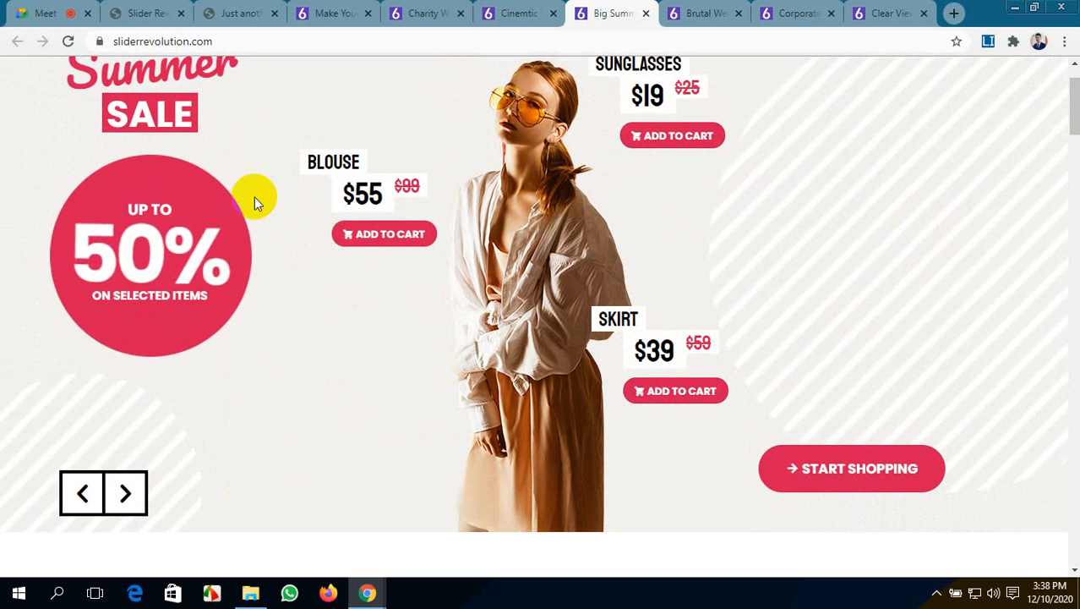
pyautogui.click(142, 501)
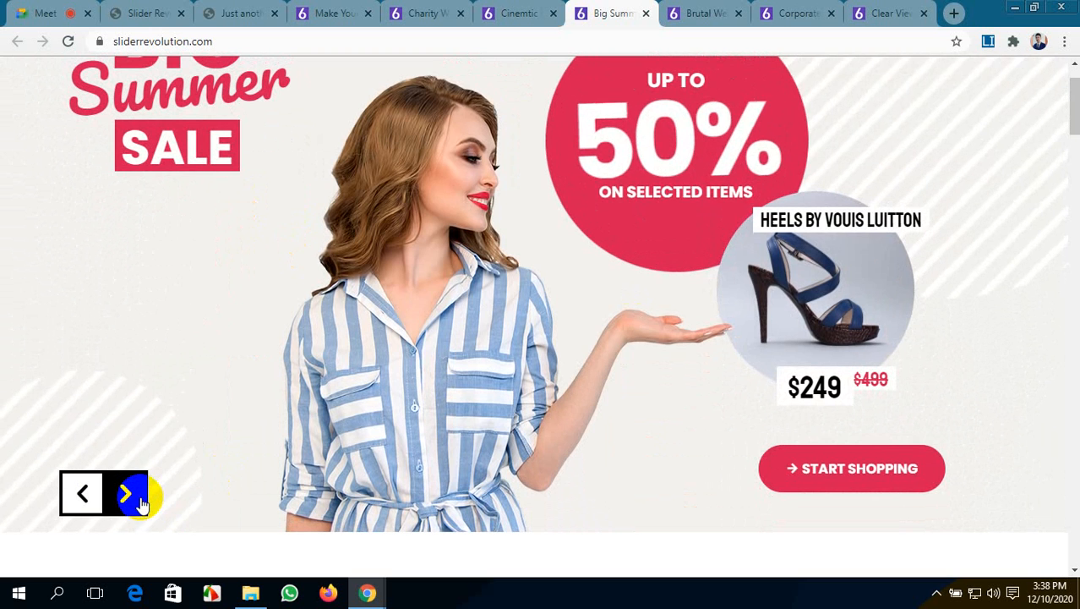
pyautogui.click(140, 499)
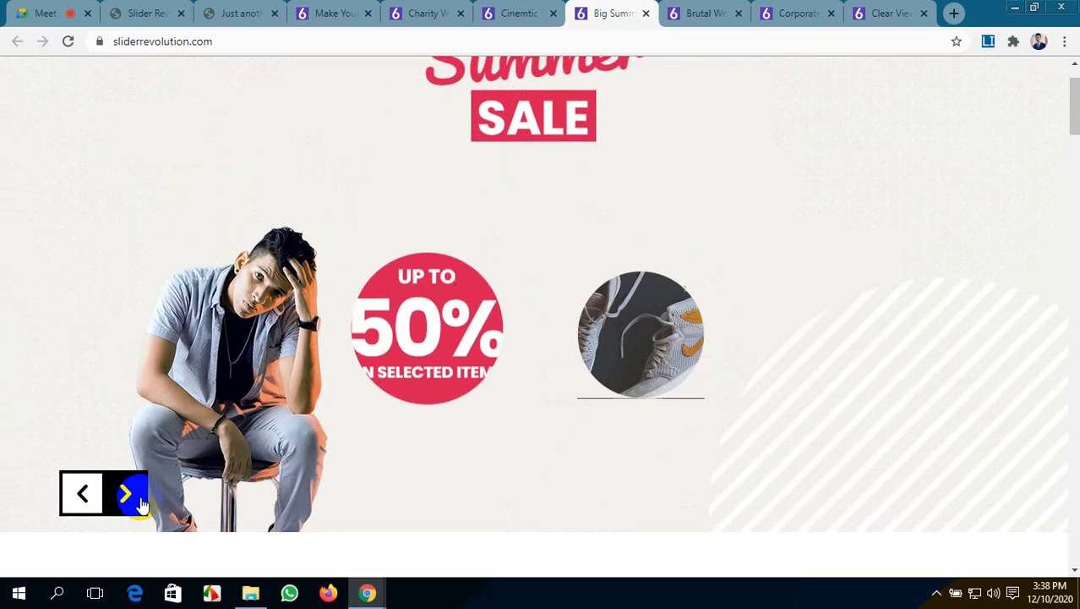
pyautogui.click(141, 499)
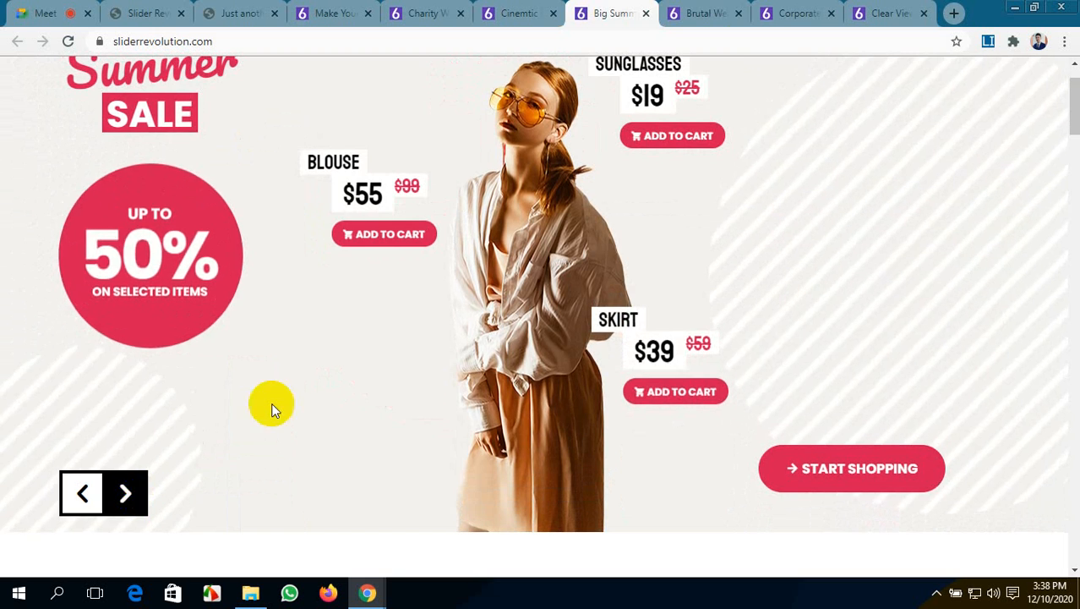
# - View the Brutal Website Template preview, close its promotional header bar, and examine the animated hero and the section below
pyautogui.click(708, 12)
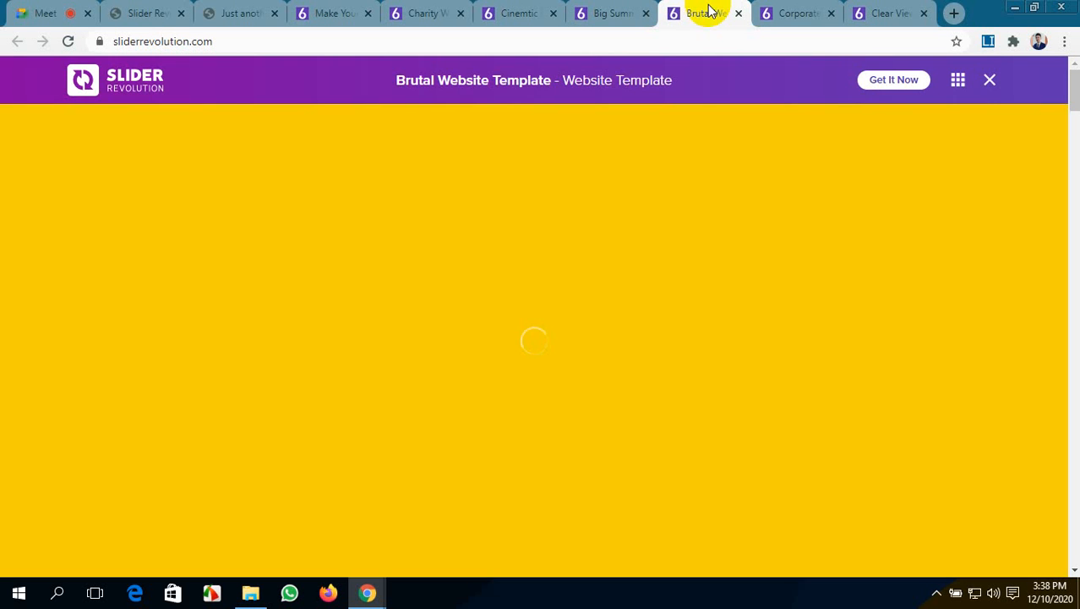
pyautogui.click(991, 82)
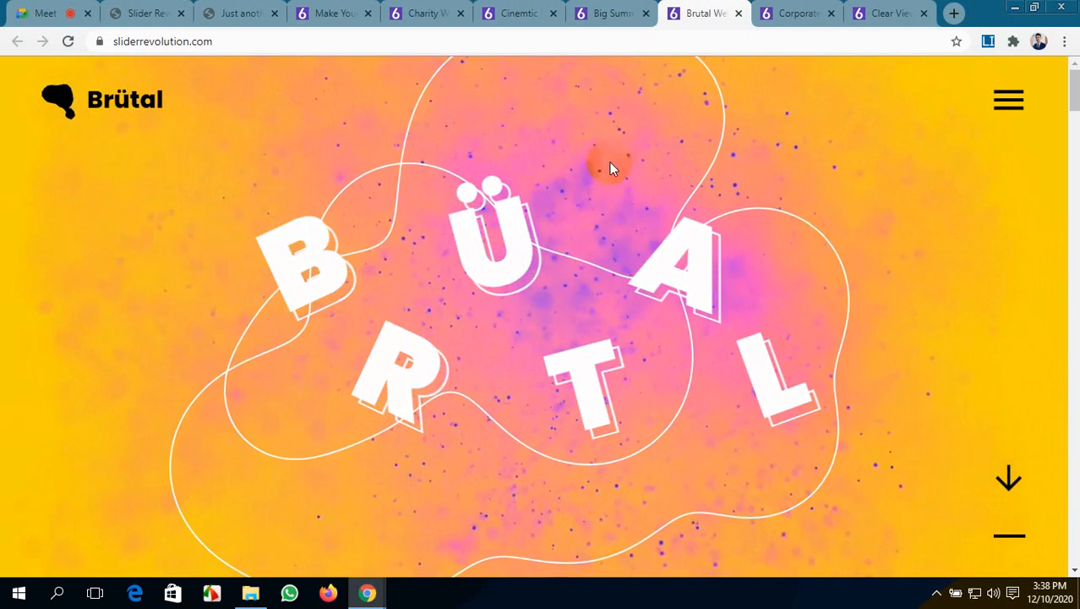
pyautogui.scroll(-3, 941, 289)
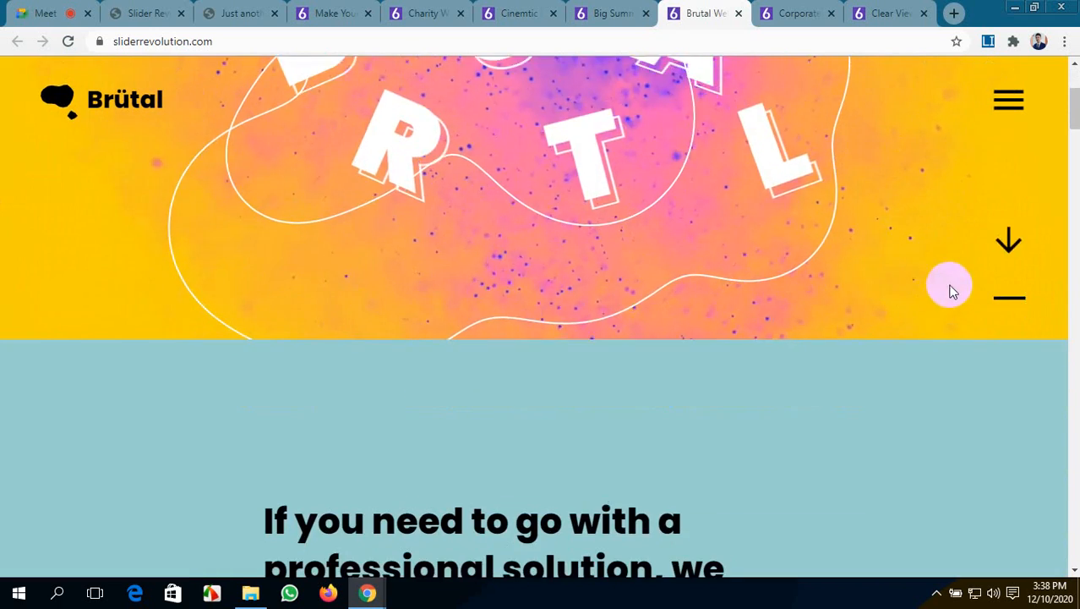
pyautogui.scroll(1, 953, 289)
pyautogui.scroll(2, 763, 247)
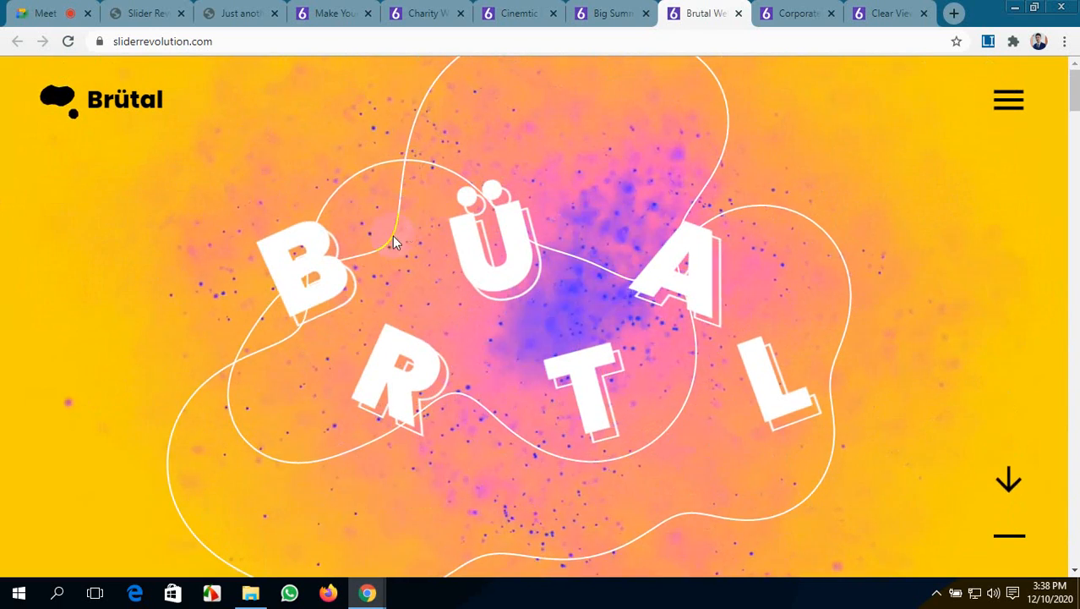
# - View the Corporate Website Template preview and examine its Think in Motion hero, service blocks and company statistics
pyautogui.click(770, 13)
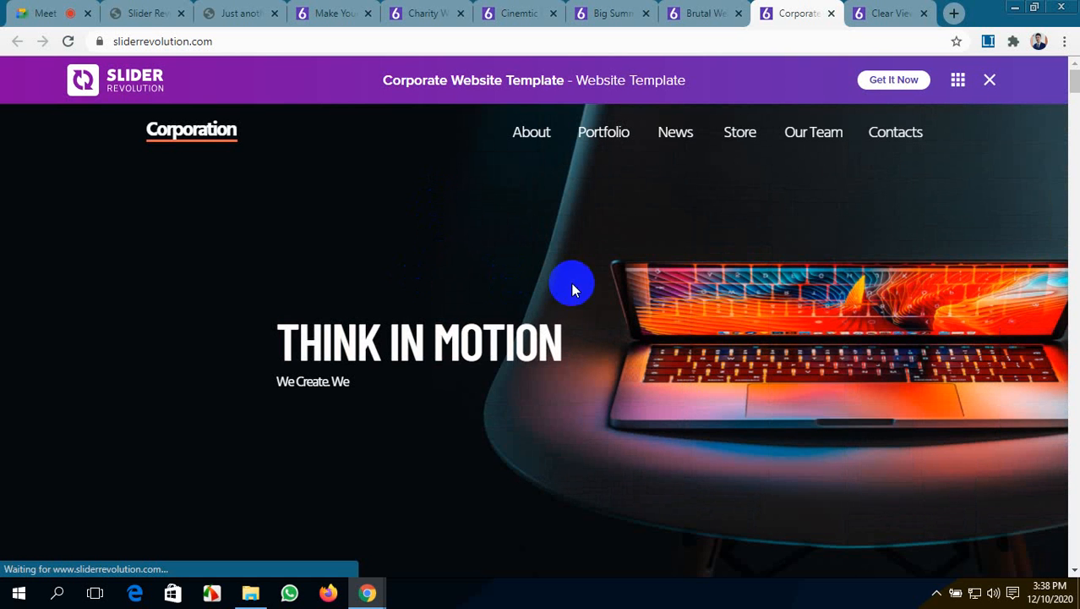
pyautogui.scroll(-3, 739, 408)
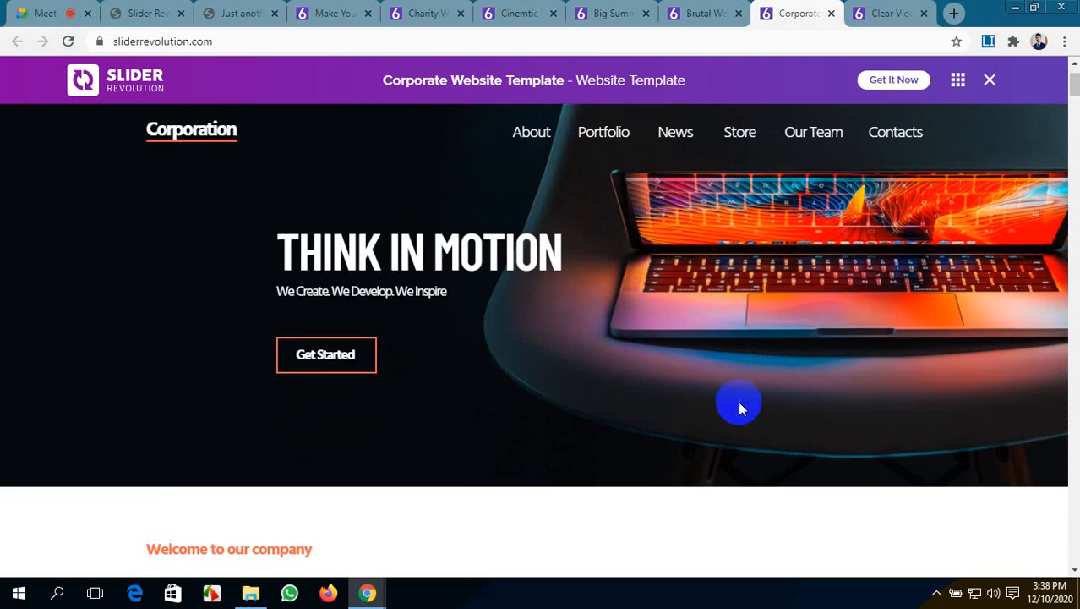
pyautogui.scroll(3, 738, 401)
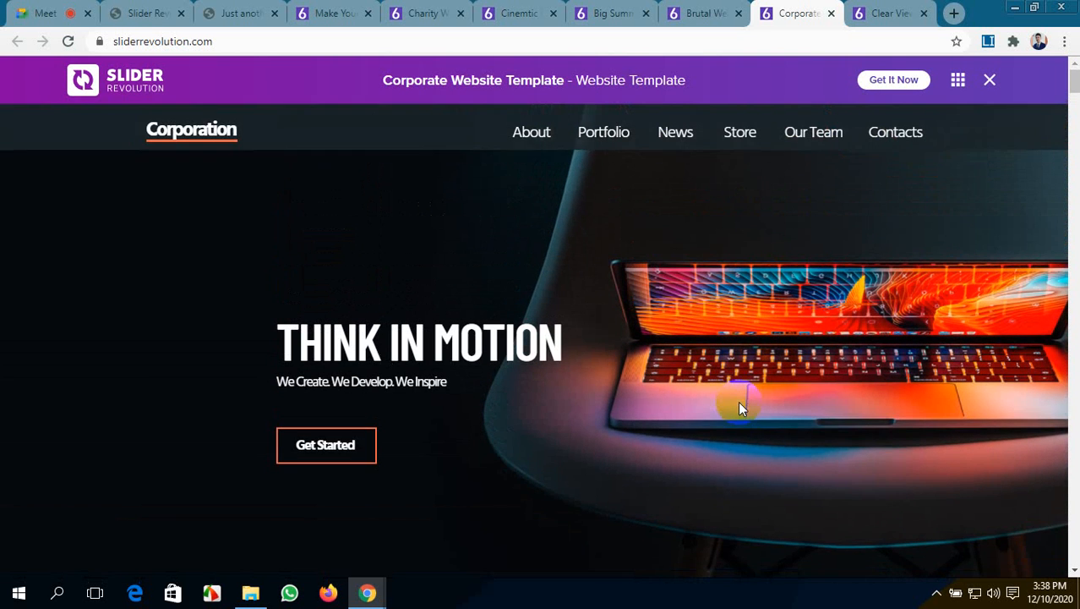
pyautogui.scroll(-2, 723, 413)
pyautogui.scroll(2, 720, 412)
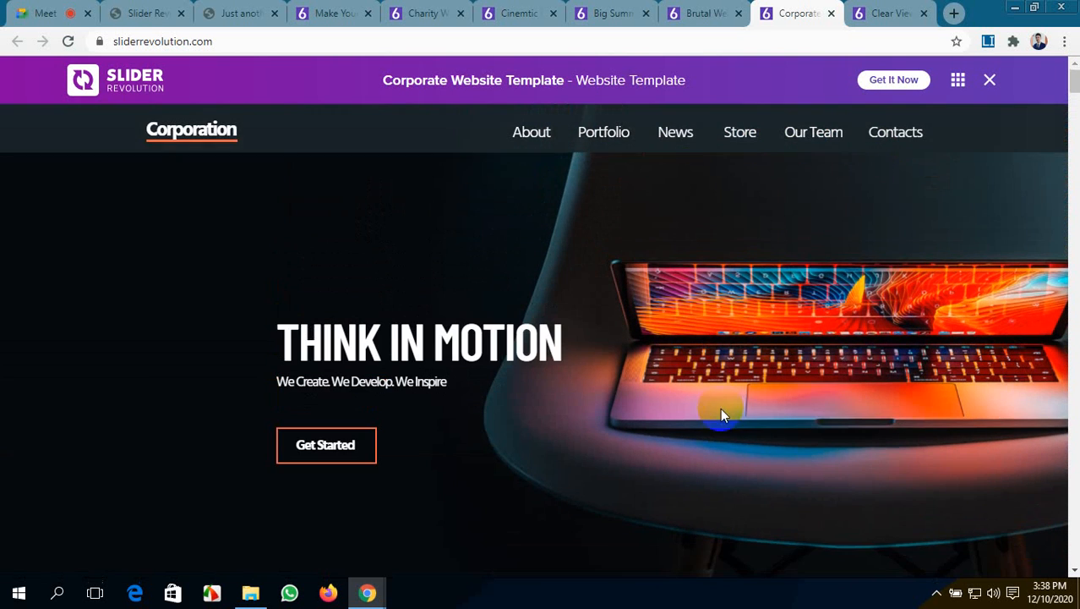
pyautogui.scroll(-2, 554, 266)
pyautogui.scroll(2, 510, 271)
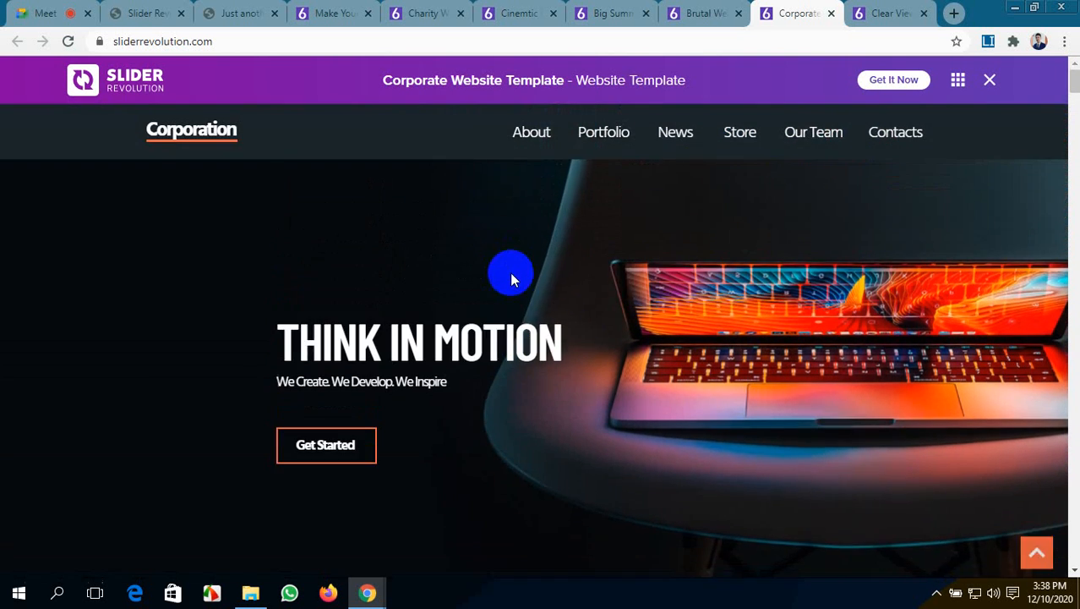
pyautogui.scroll(-5, 509, 271)
pyautogui.scroll(-7, 510, 281)
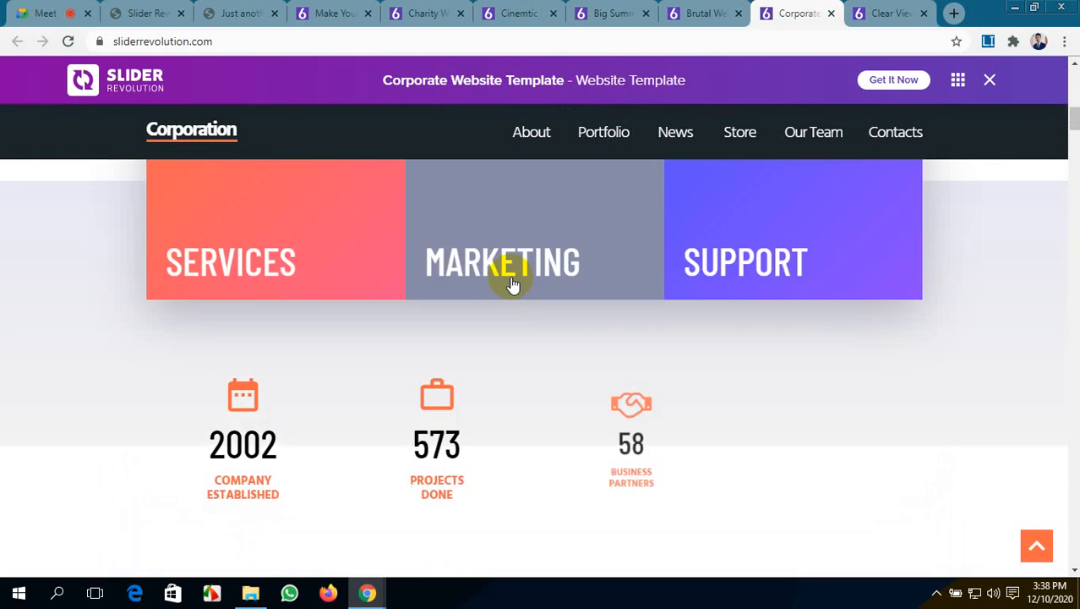
pyautogui.scroll(12, 510, 282)
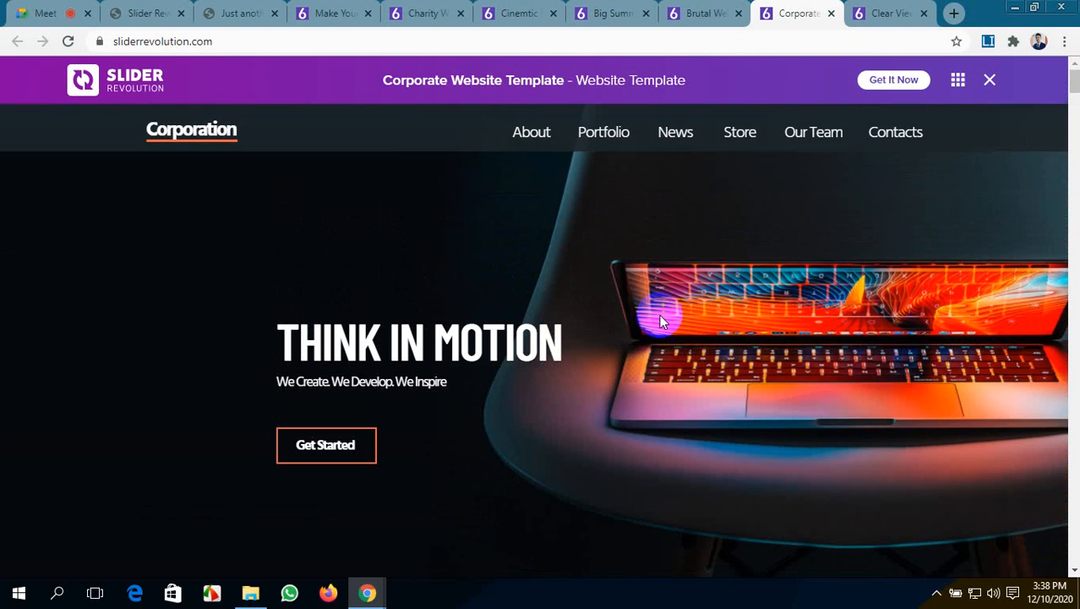
pyautogui.click(508, 179)
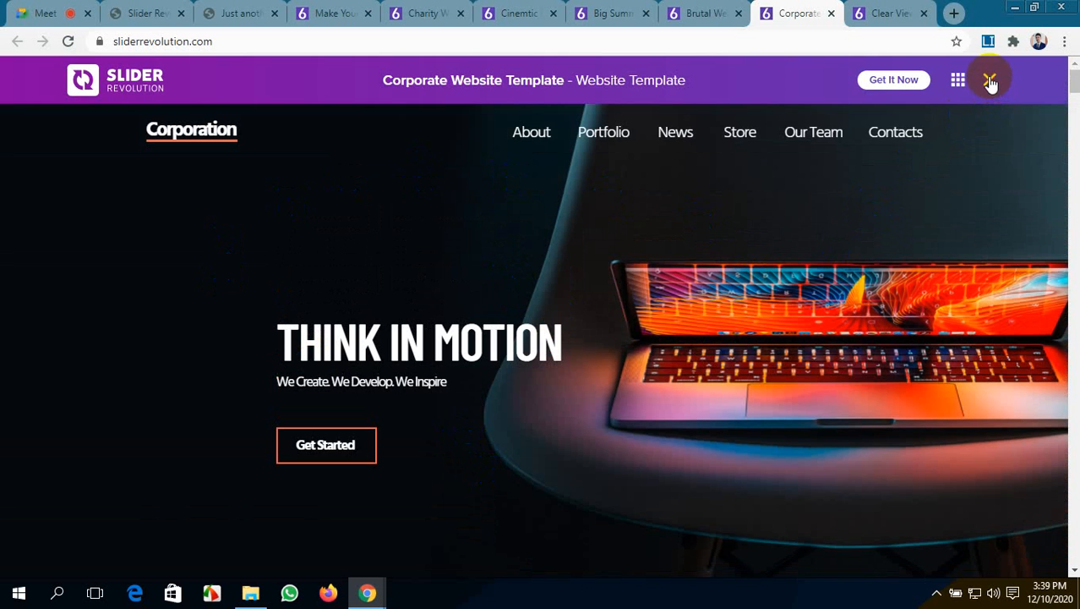
# - View the Clear View Magazine Website preview, close its promotional header bar, and examine the hero's scroll effect
pyautogui.click(900, 14)
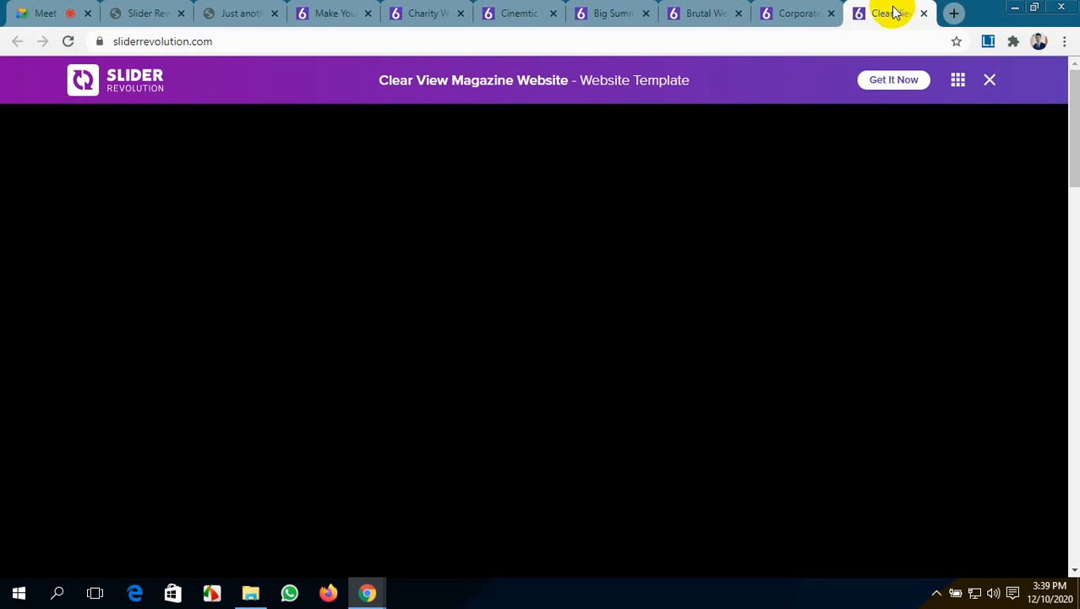
pyautogui.click(989, 79)
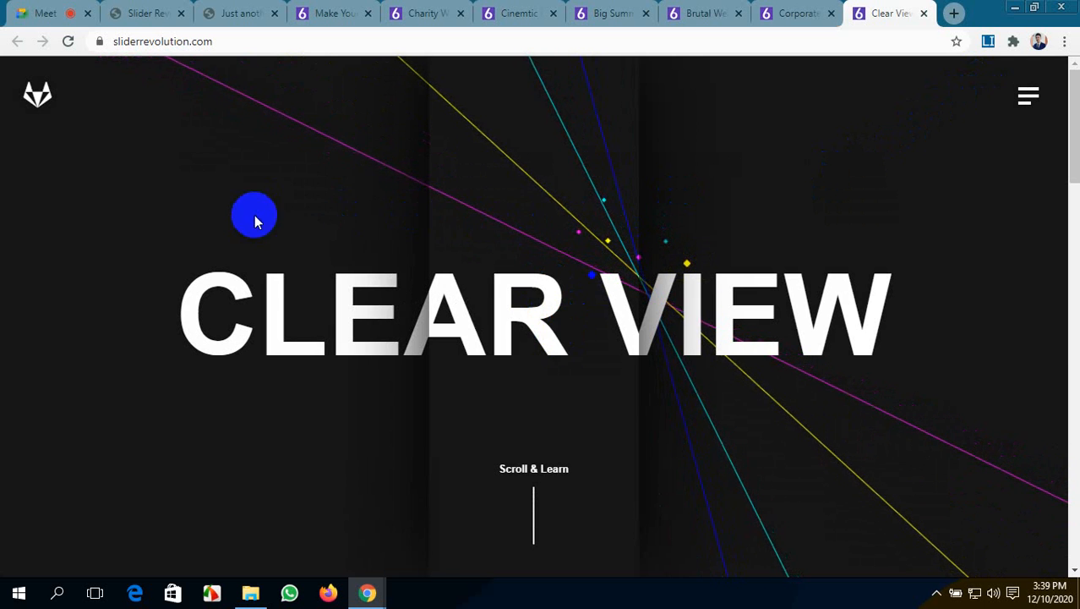
pyautogui.scroll(-2, 262, 227)
pyautogui.scroll(2, 263, 228)
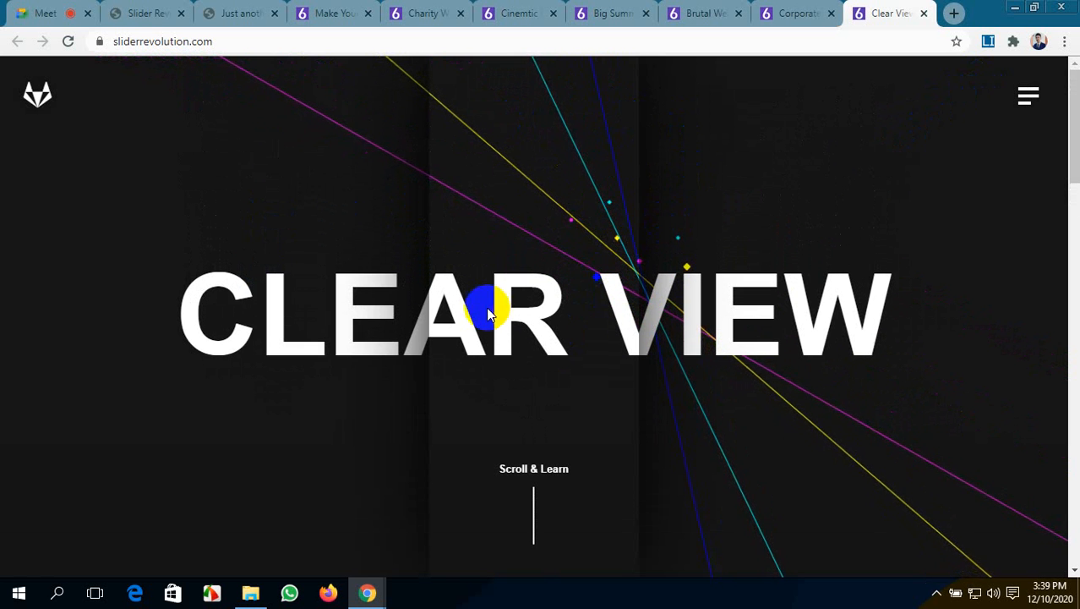
# - Return to the Slider Revolution template library, filter it by Carousel, and look over the templates
pyautogui.click(311, 12)
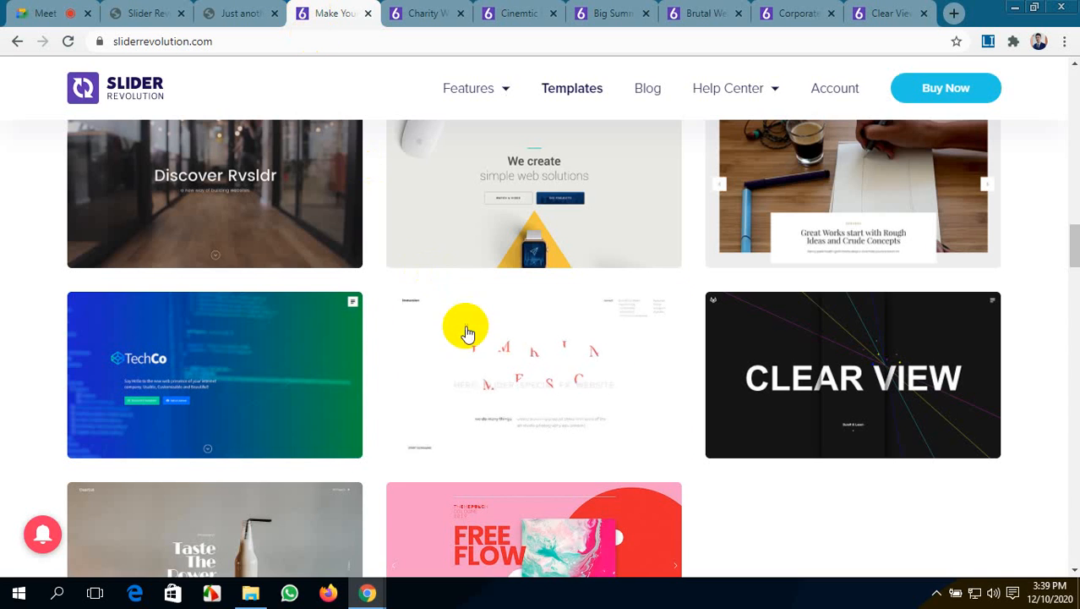
pyautogui.scroll(-5, 466, 333)
pyautogui.scroll(10, 466, 333)
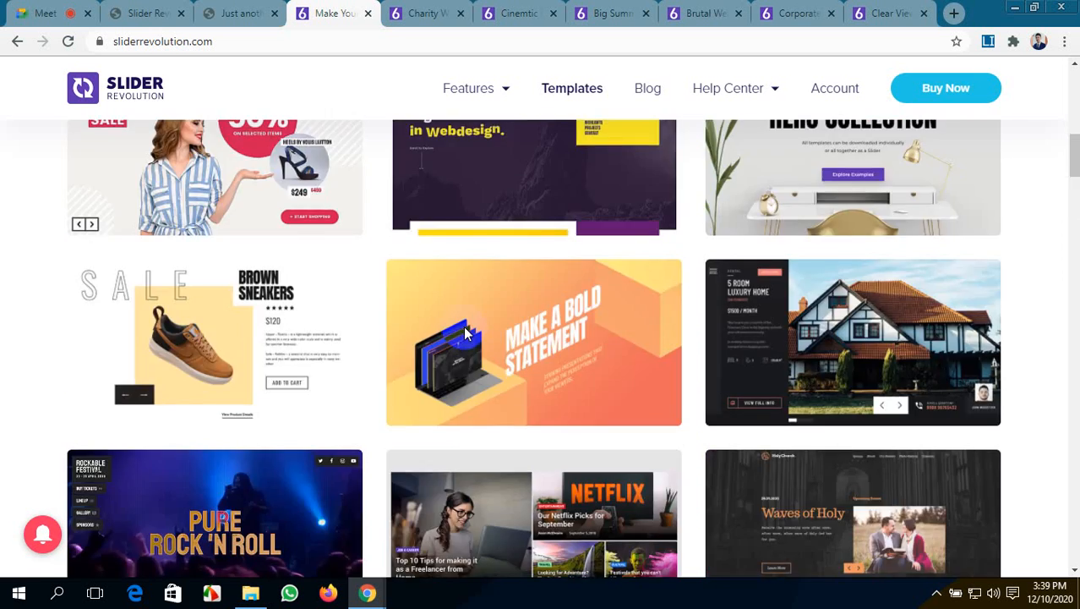
pyautogui.scroll(5, 466, 332)
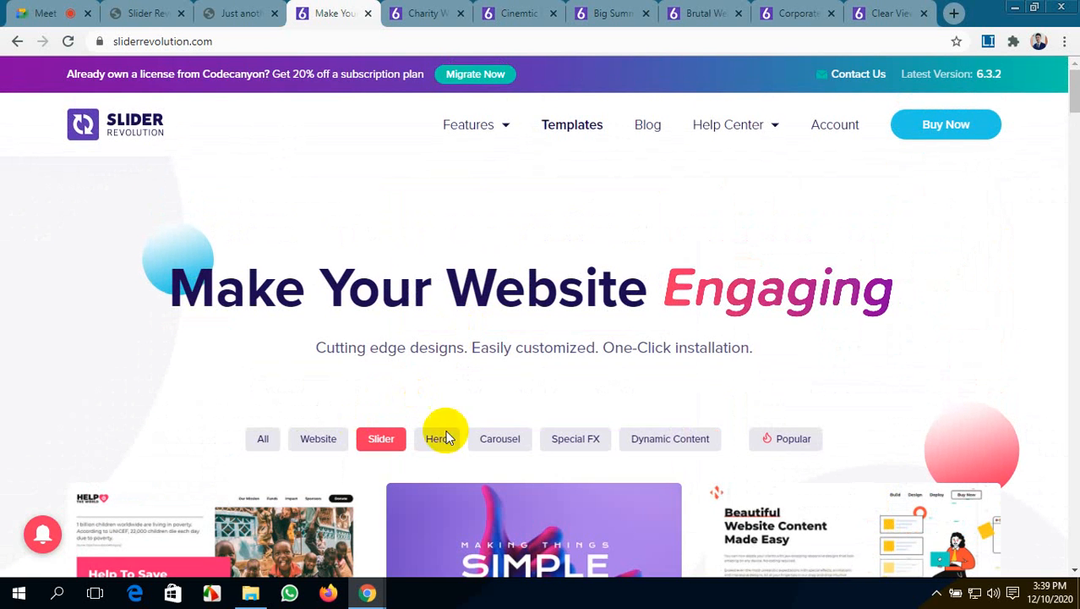
pyautogui.click(504, 441)
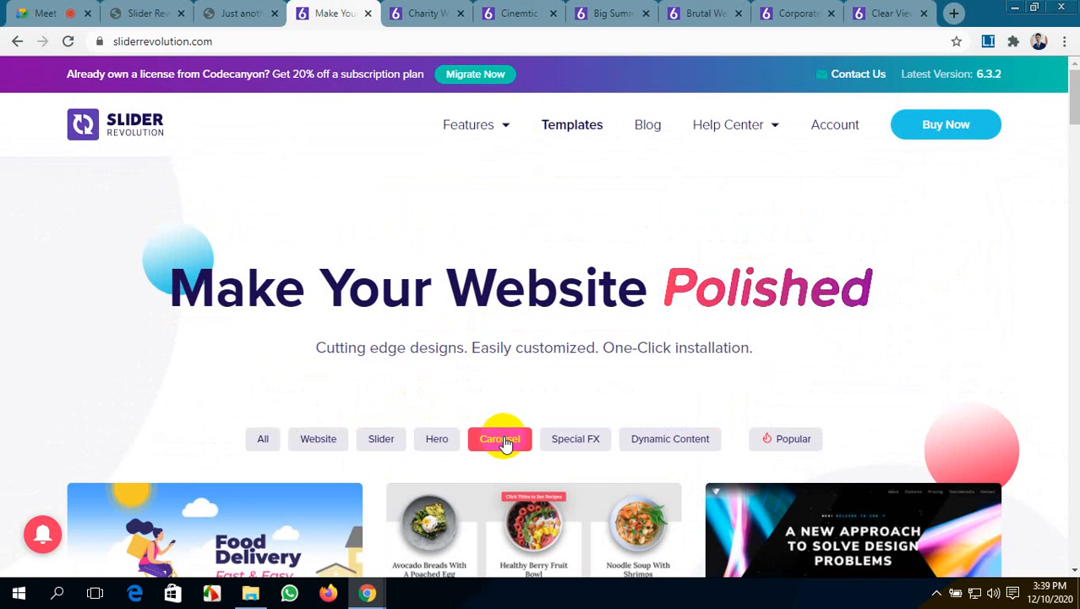
pyautogui.scroll(-5, 503, 441)
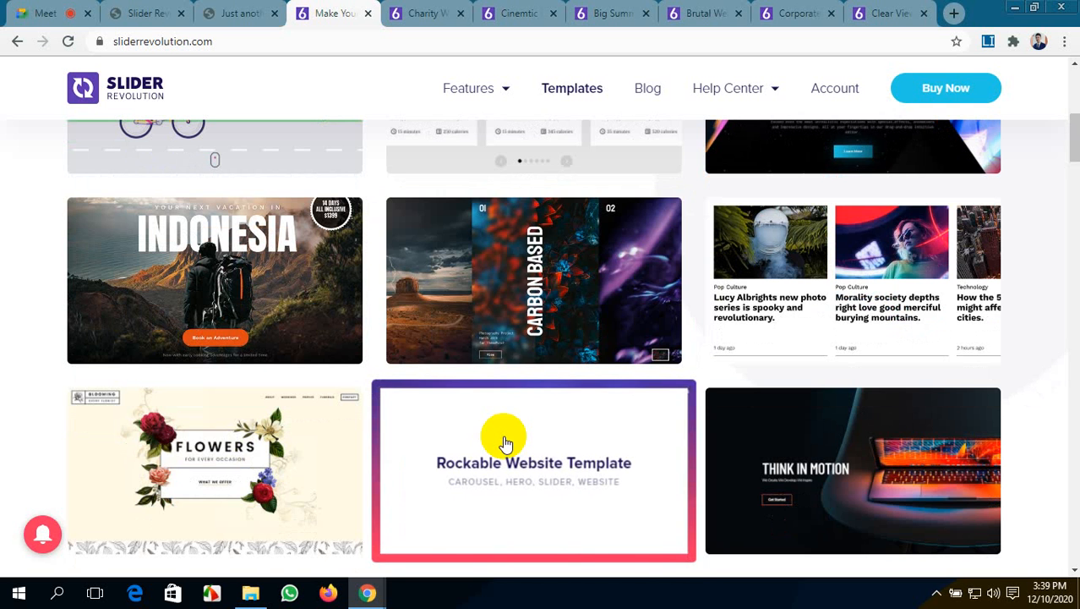
# - Filter the template library by Special FX and look over the first templates
pyautogui.scroll(4, 589, 367)
pyautogui.click(591, 279)
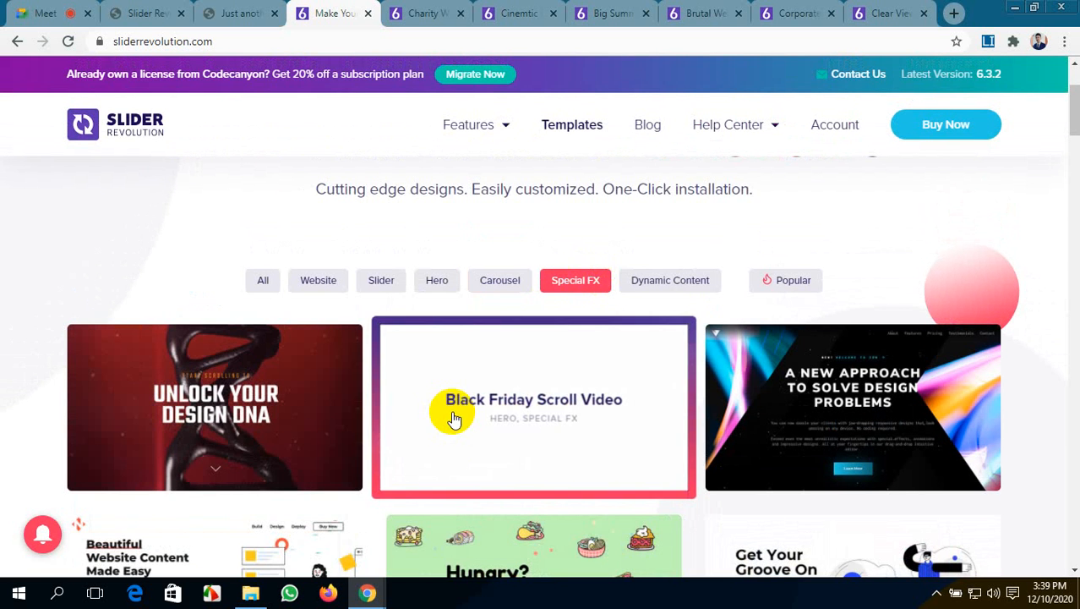
pyautogui.scroll(-2, 641, 410)
pyautogui.scroll(3, 344, 411)
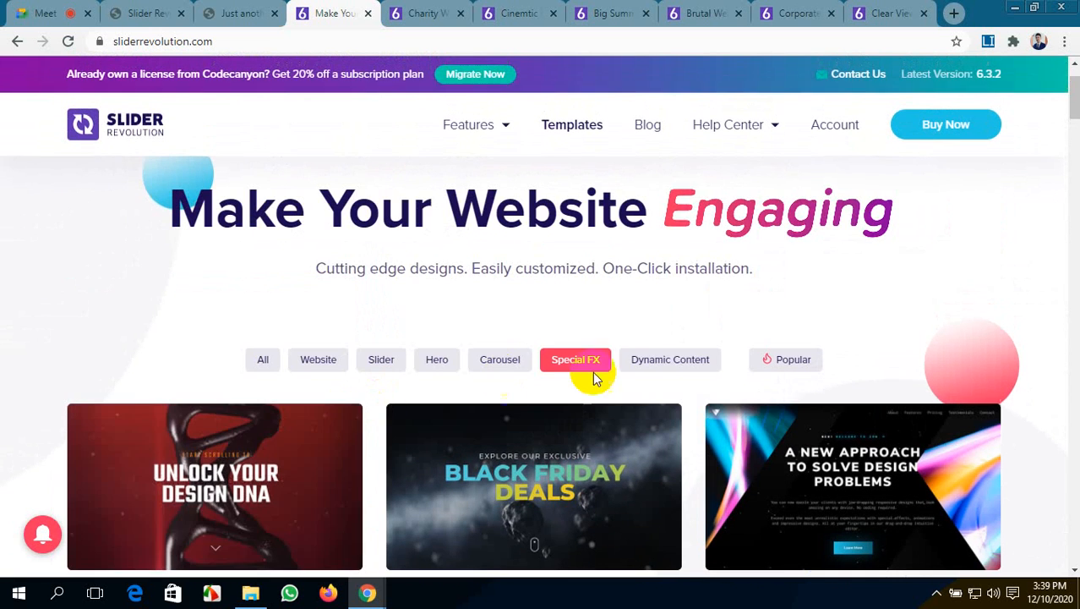
# - Filter the template library by Dynamic Content and look over the templates
pyautogui.click(670, 366)
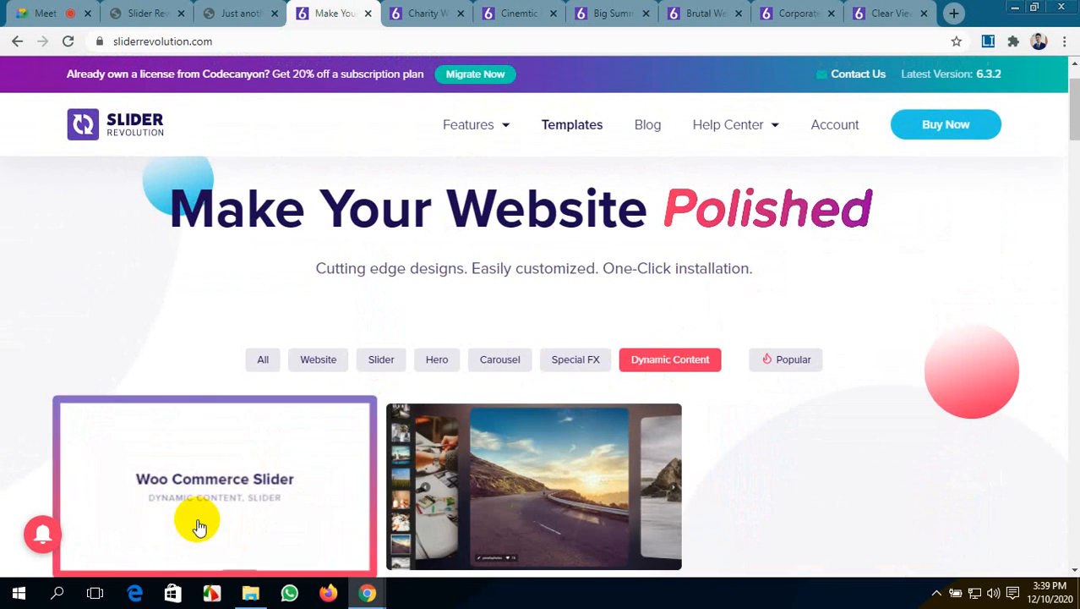
pyautogui.scroll(-2, 198, 520)
pyautogui.scroll(2, 292, 480)
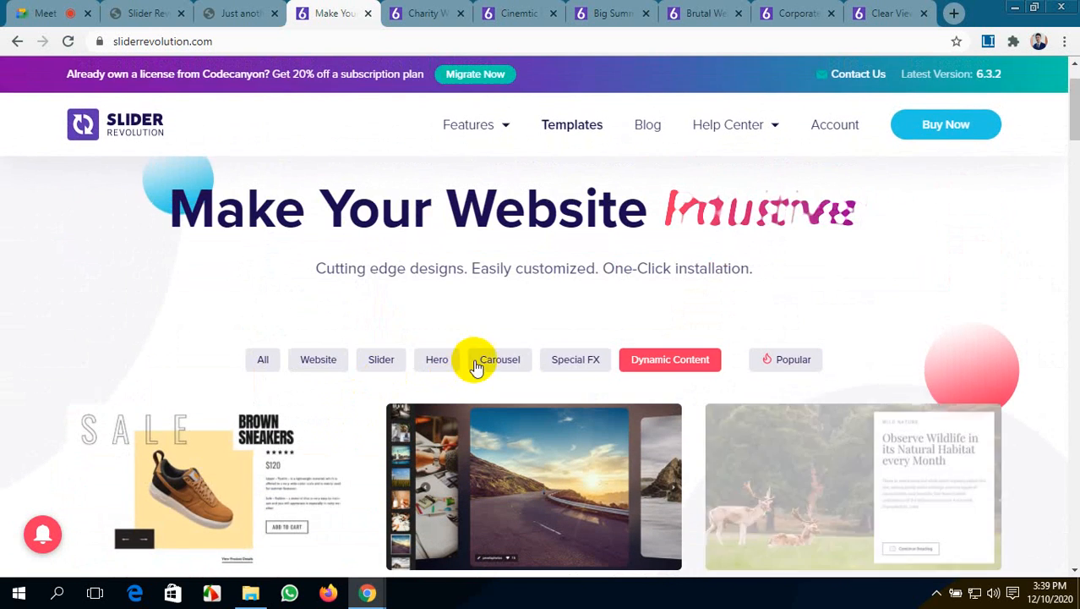
# - Switch the template library back to the Special FX category and look further down through its templates
pyautogui.click(572, 362)
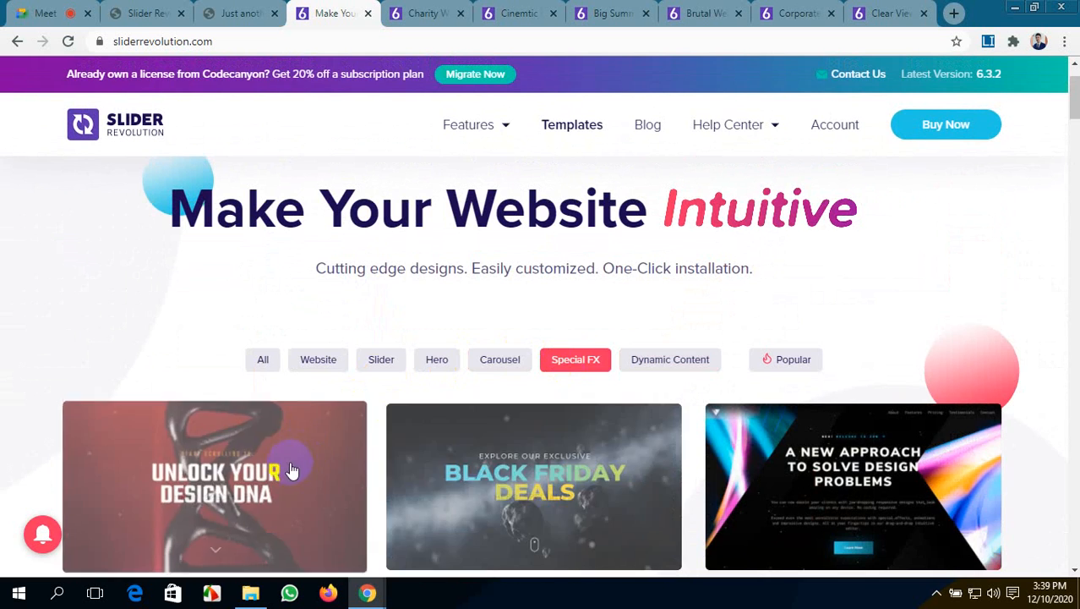
pyautogui.scroll(-7, 289, 471)
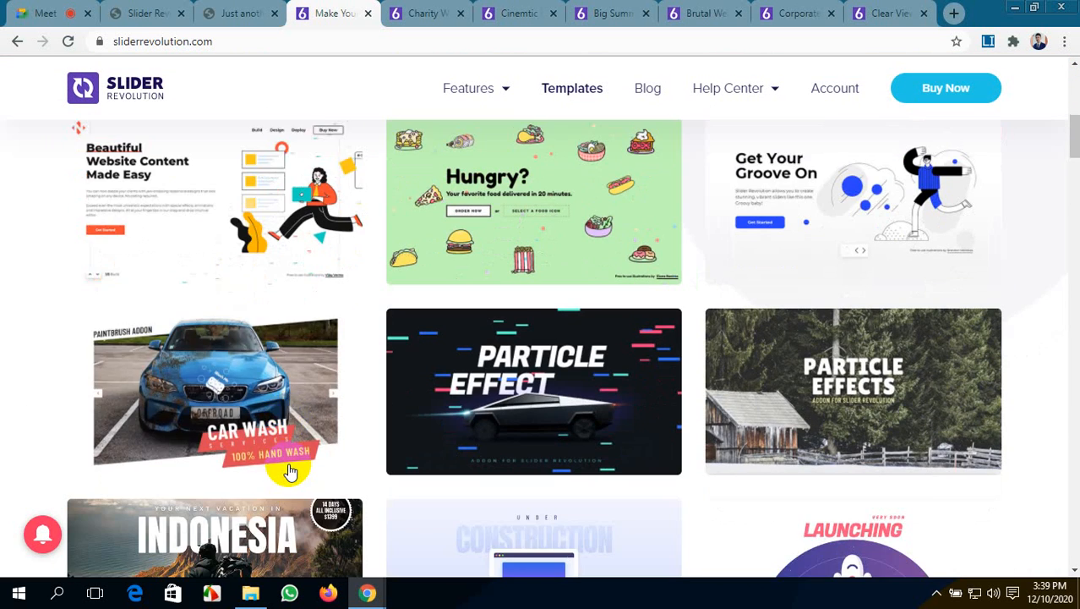
pyautogui.scroll(-5, 307, 467)
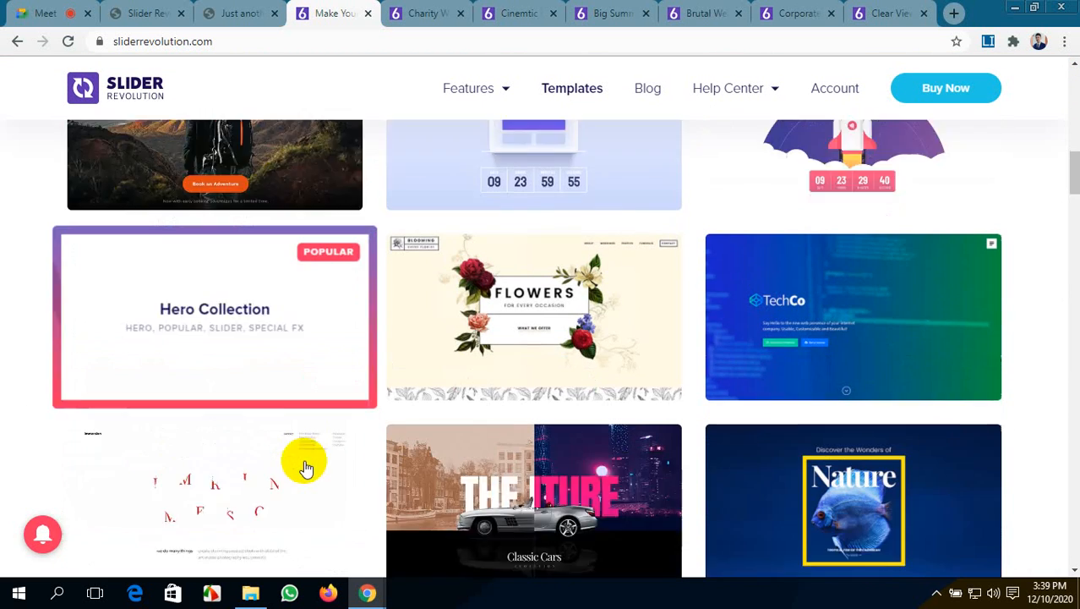
# - Close the leftover template preview tabs and bring up the Design DNA Scroll Video template preview
pyautogui.scroll(10, 307, 467)
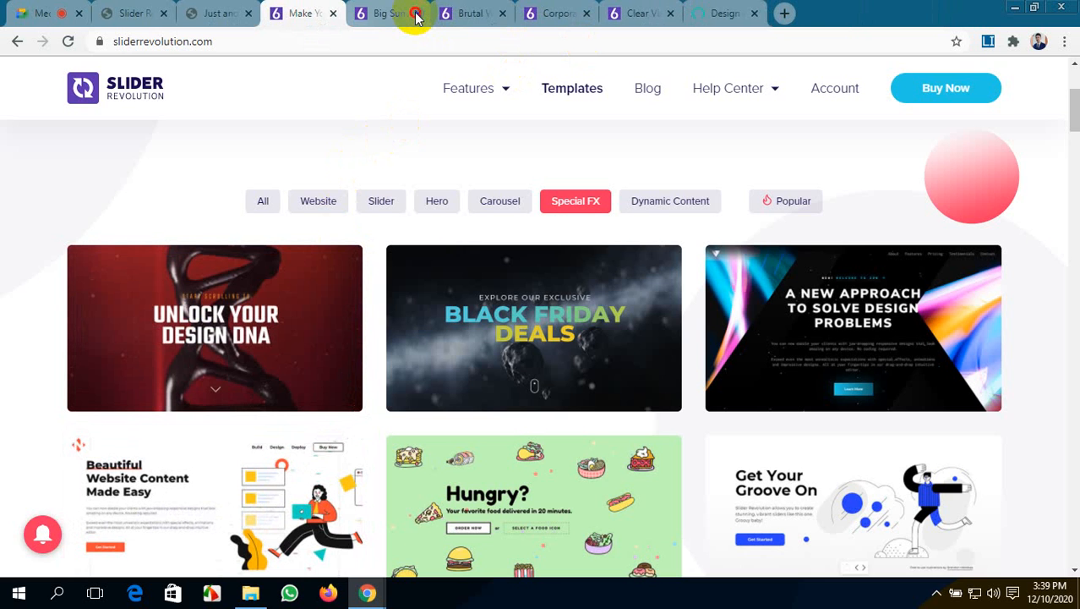
pyautogui.click(416, 14)
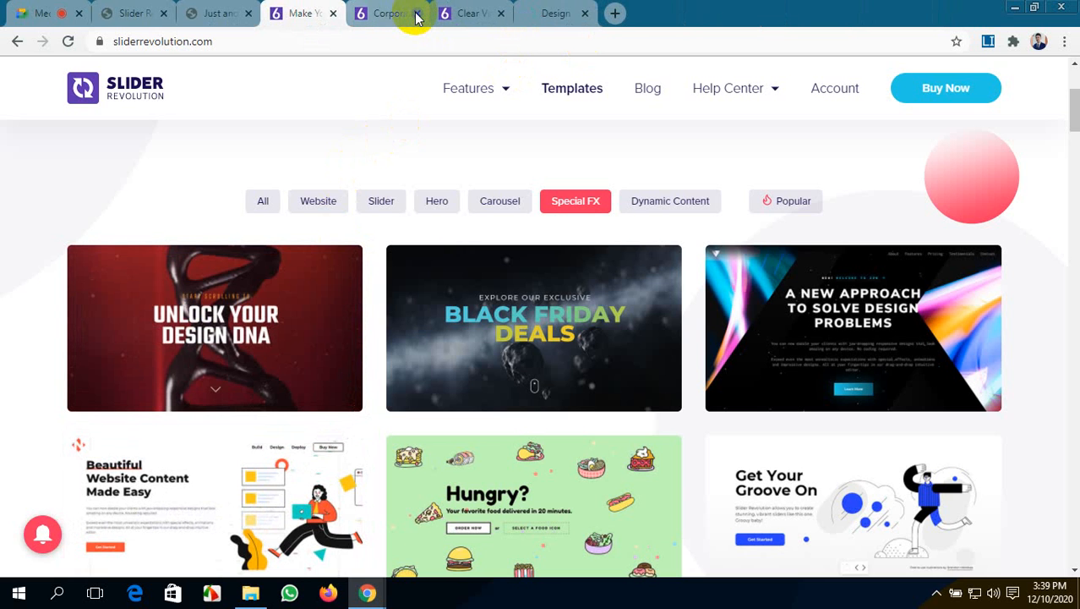
pyautogui.click(416, 13)
pyautogui.click(416, 13)
pyautogui.click(393, 14)
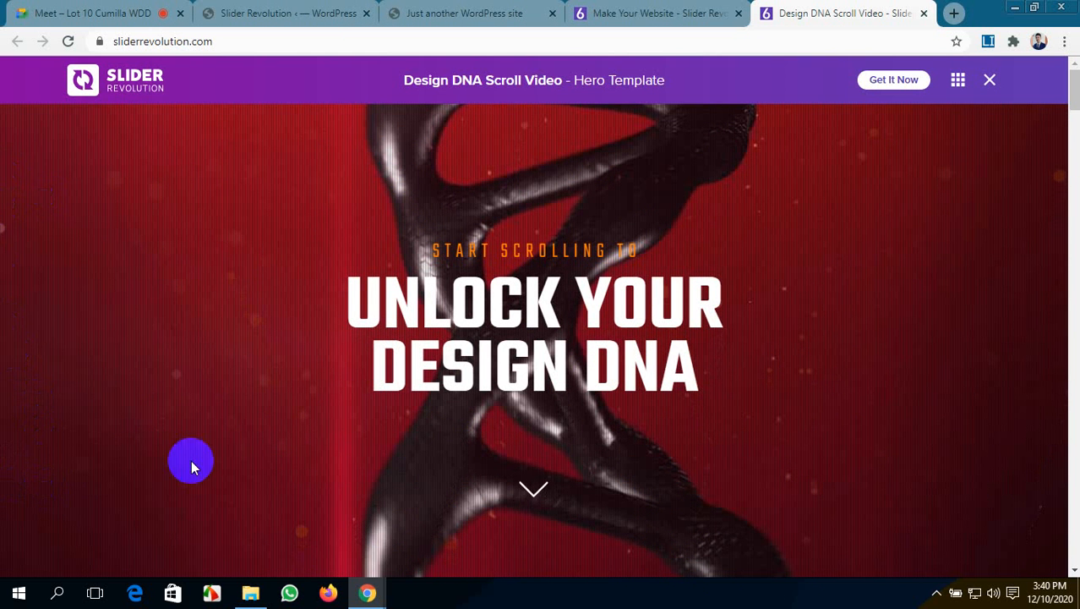
# - Examine the Design DNA Scroll Video template's scroll-driven animation through all its sections and the template information below it
pyautogui.scroll(-2, 546, 435)
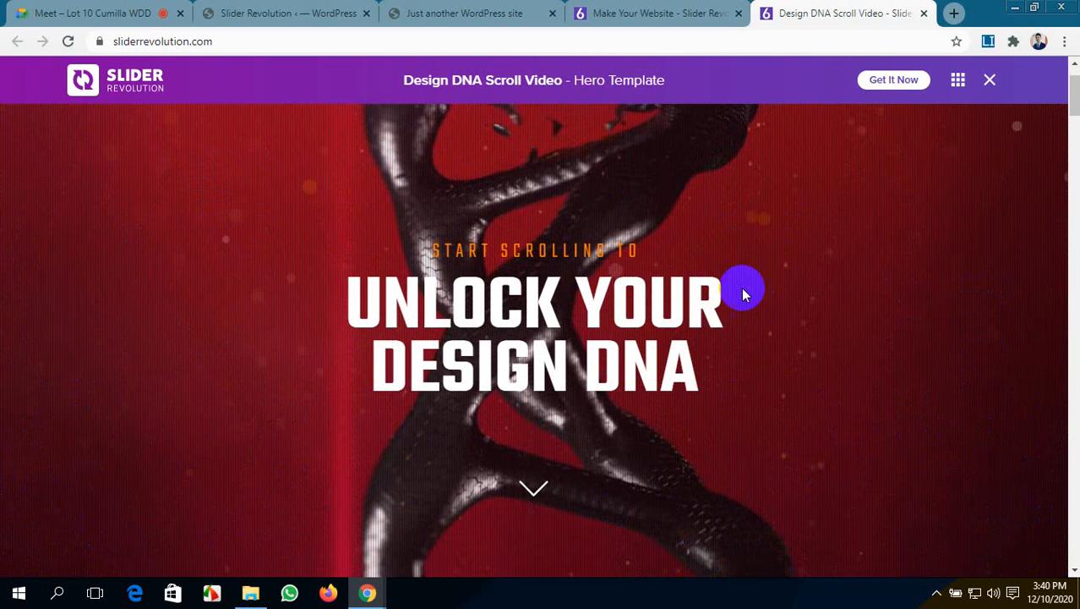
pyautogui.scroll(-2, 254, 338)
pyautogui.scroll(-3, 261, 363)
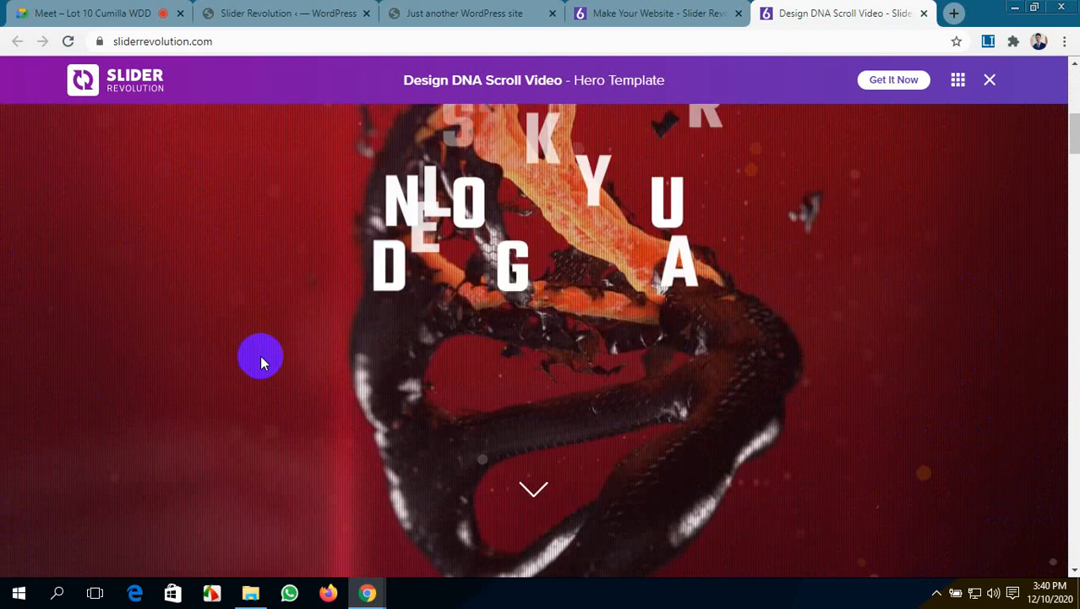
pyautogui.scroll(5, 261, 363)
pyautogui.scroll(3, 260, 356)
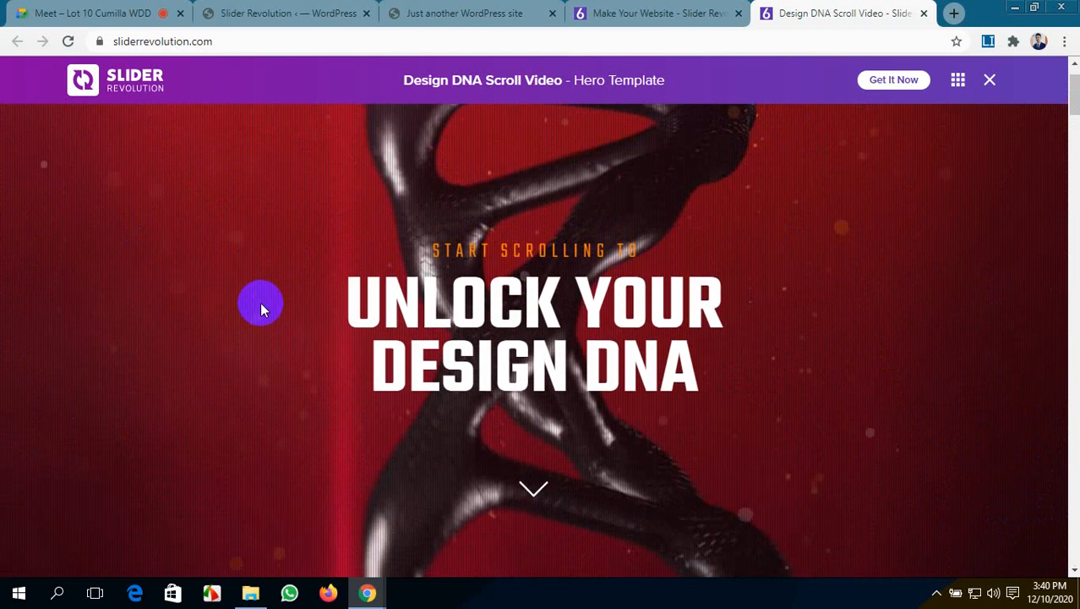
pyautogui.scroll(-3, 260, 302)
pyautogui.scroll(-3, 261, 308)
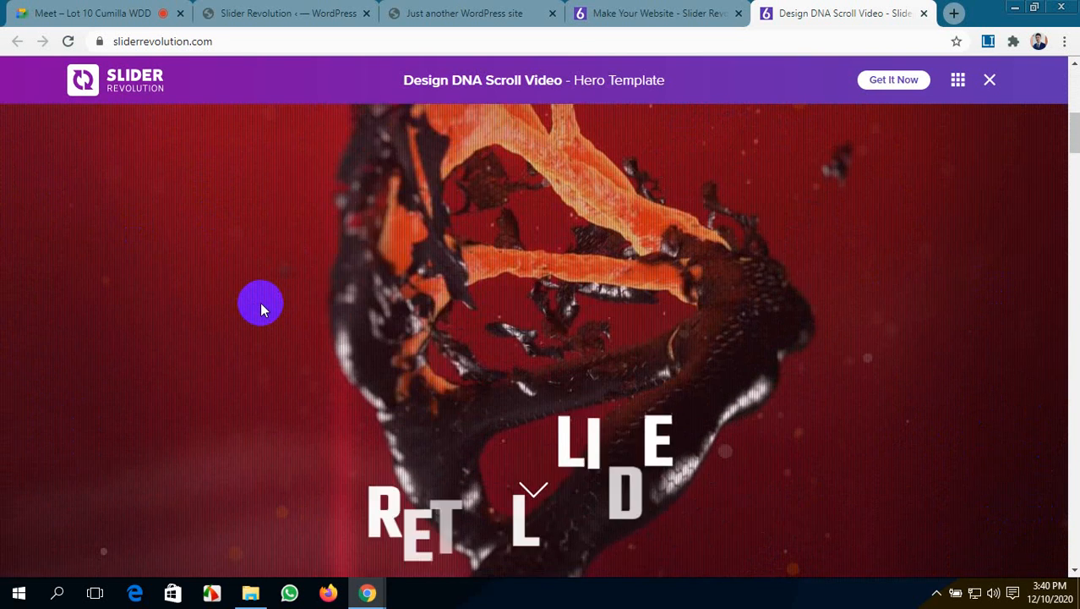
pyautogui.scroll(3, 261, 308)
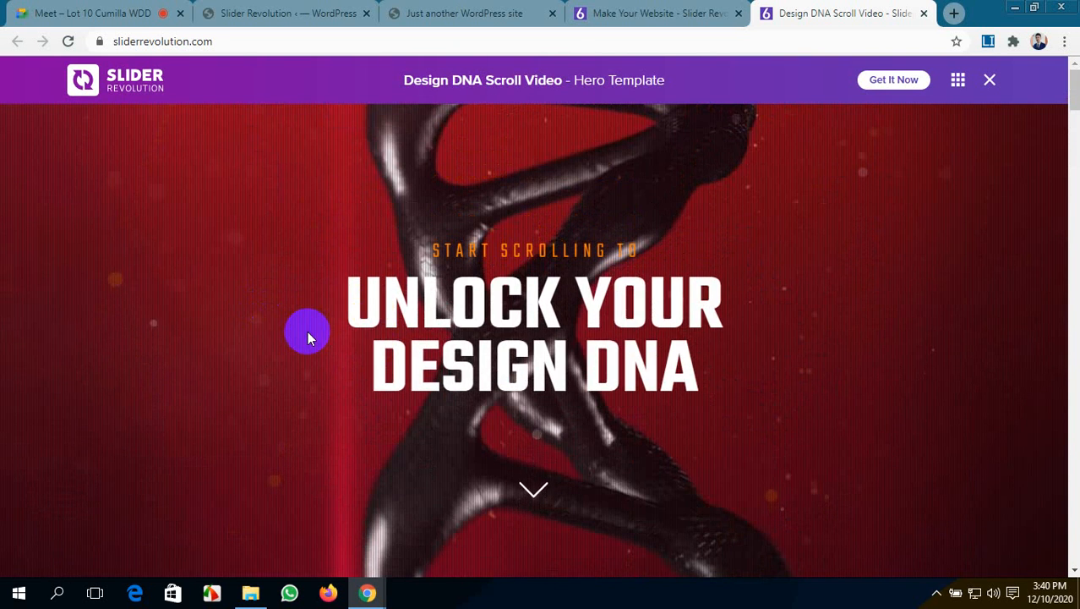
pyautogui.scroll(-3, 307, 337)
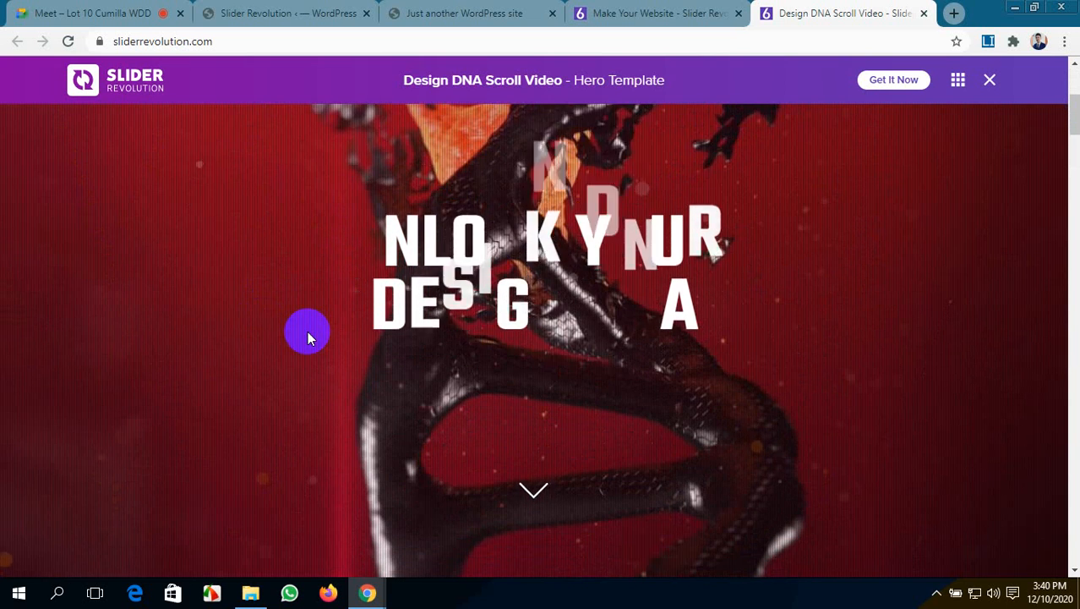
pyautogui.scroll(-3, 307, 337)
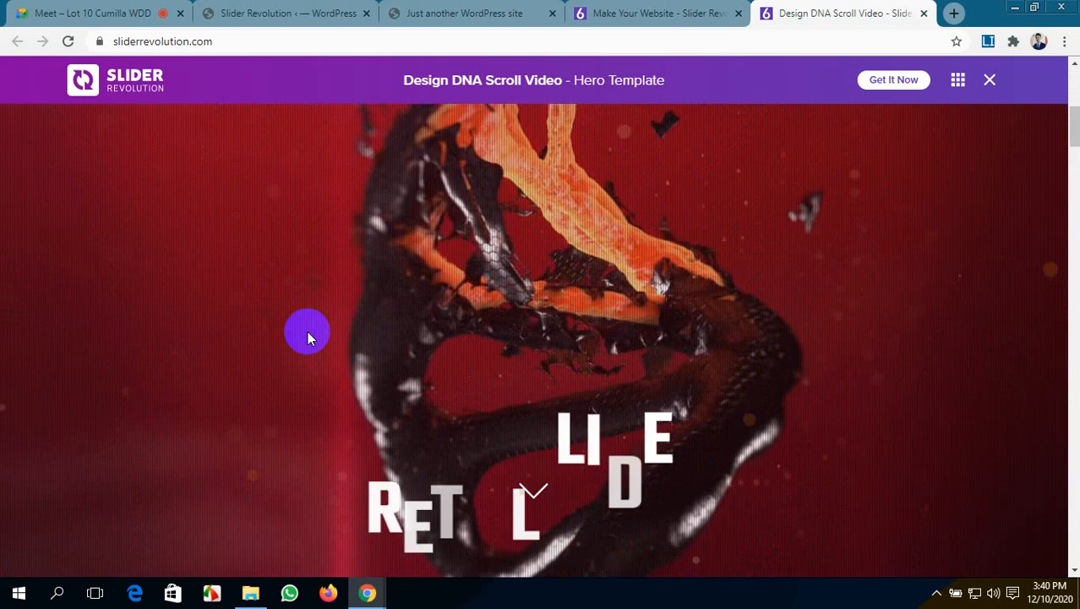
pyautogui.scroll(-3, 307, 337)
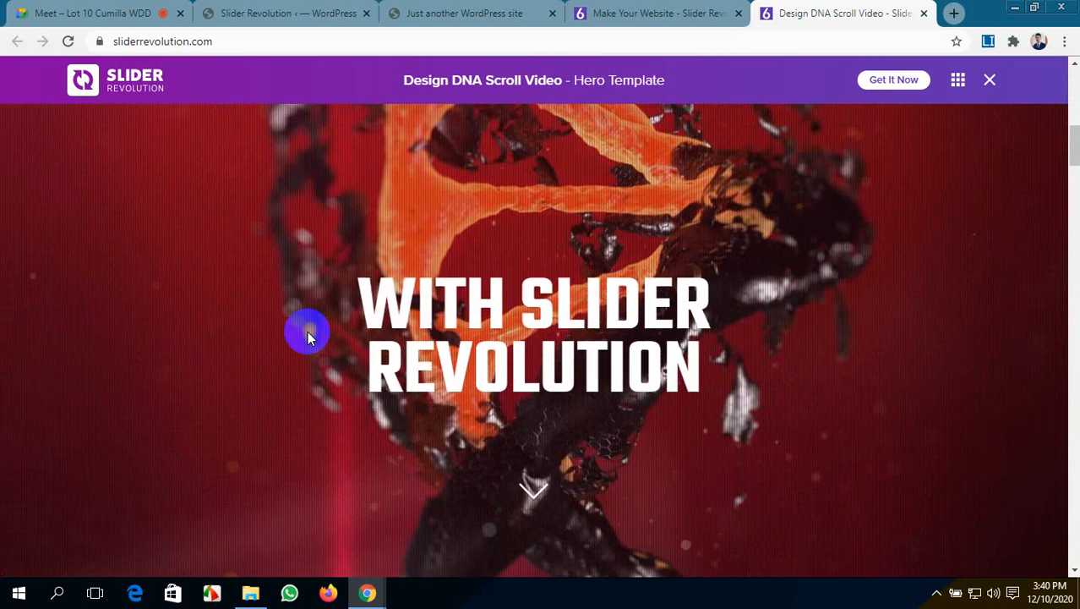
pyautogui.scroll(-5, 306, 337)
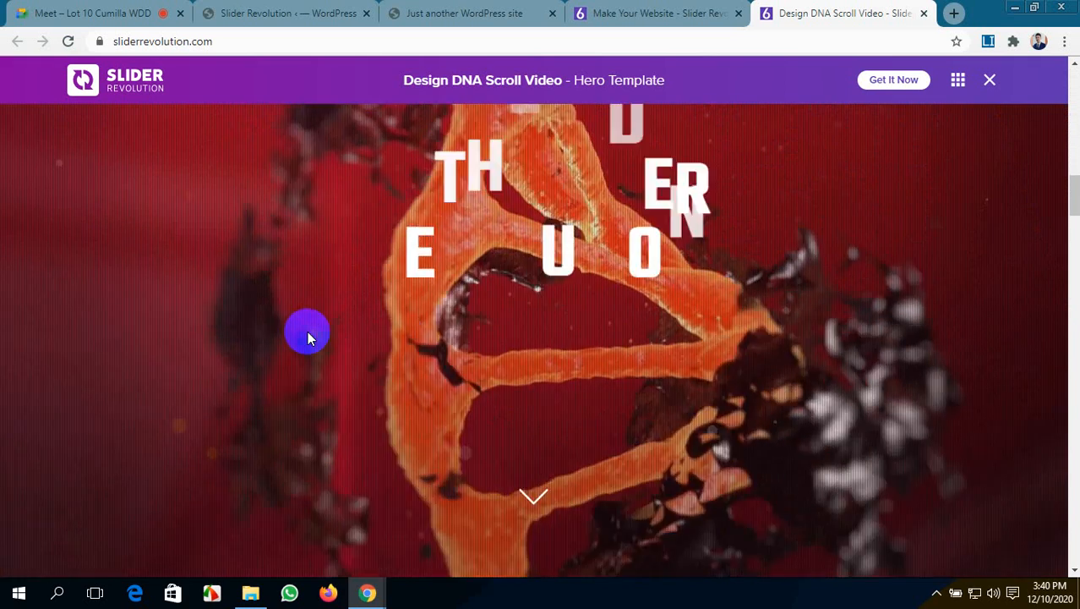
pyautogui.scroll(-5, 306, 338)
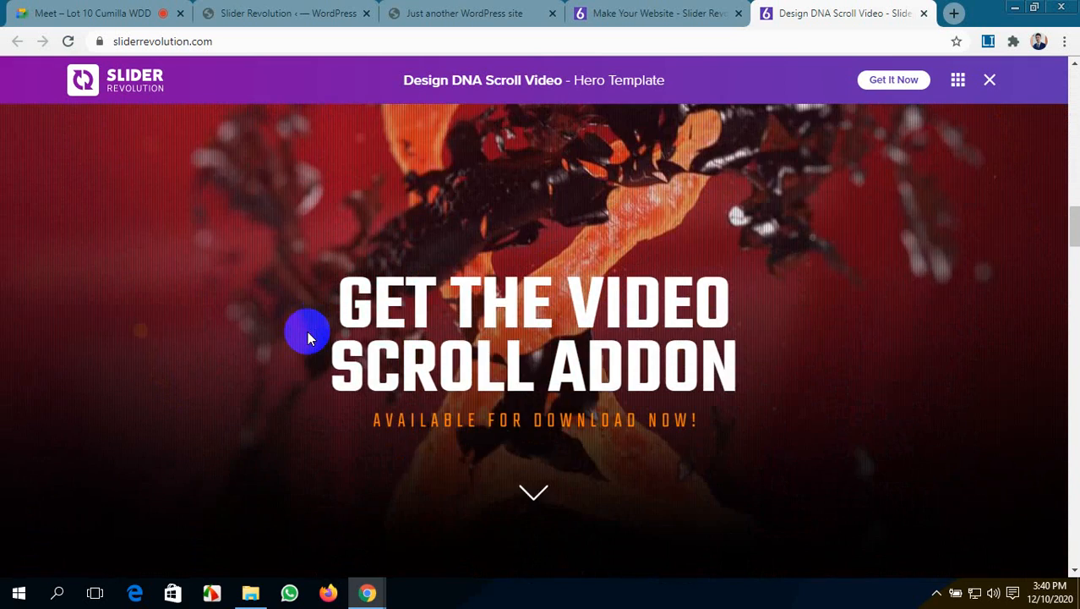
pyautogui.scroll(-5, 307, 337)
pyautogui.scroll(-4, 307, 338)
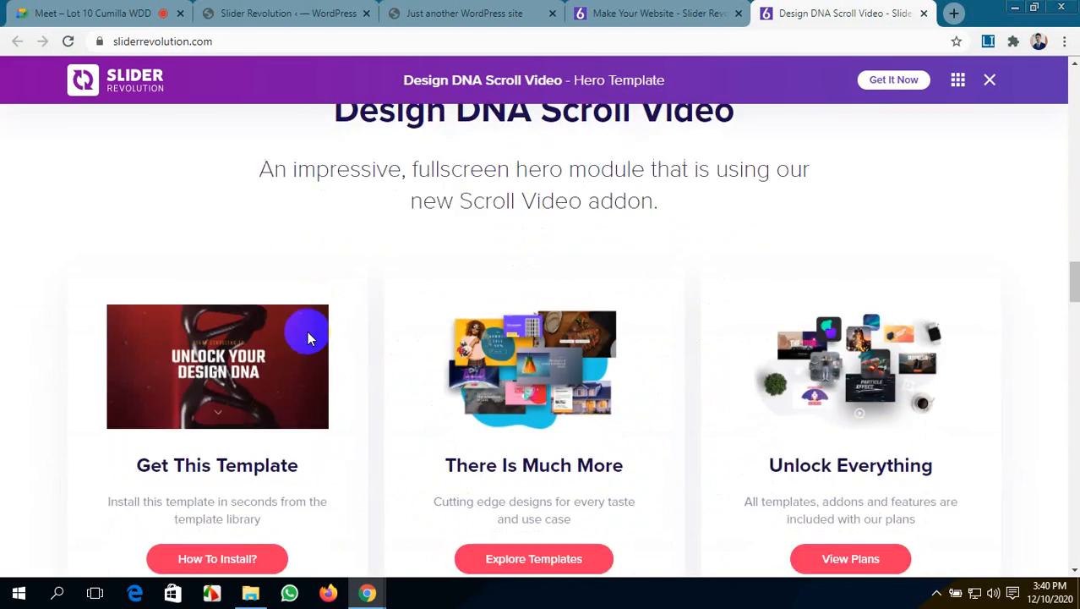
pyautogui.scroll(-4, 309, 338)
pyautogui.scroll(8, 308, 337)
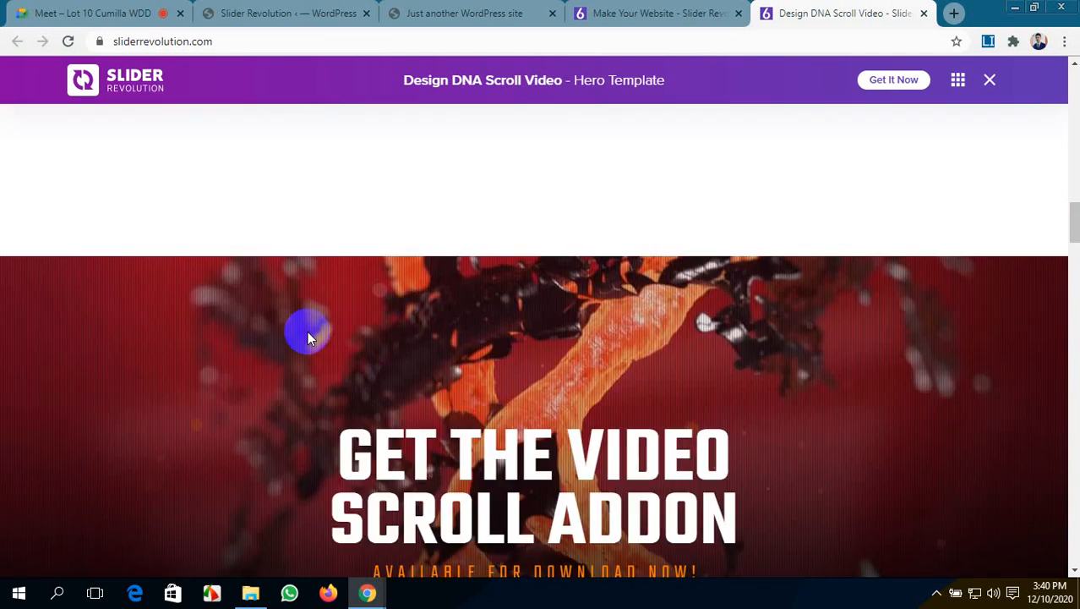
pyautogui.scroll(6, 307, 331)
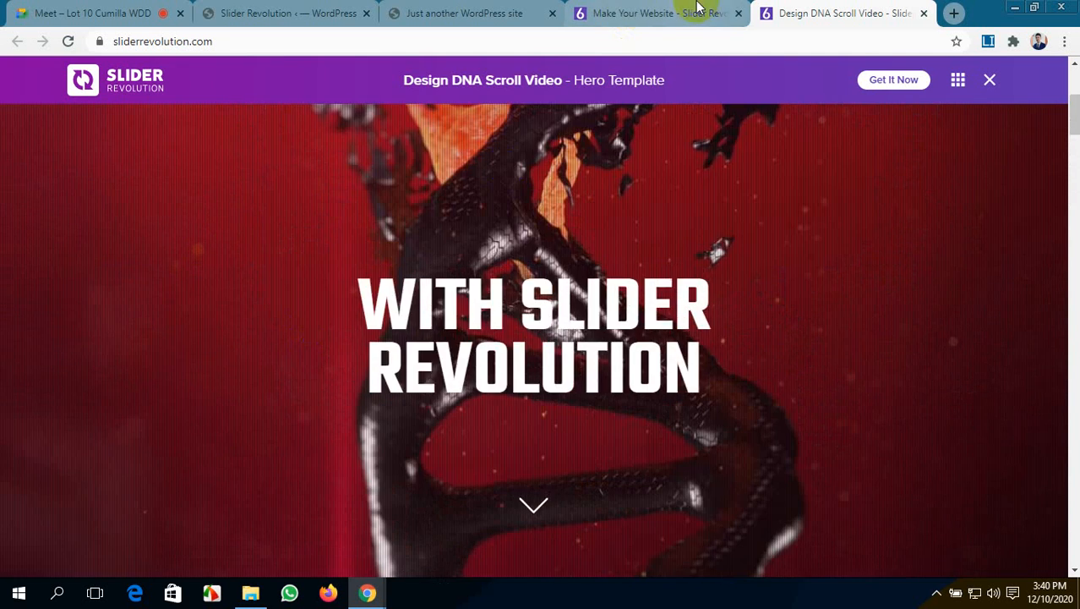
# - Close the template library and Design DNA preview tabs and return to the Slider Revolution dashboard in WordPress
pyautogui.click(698, 11)
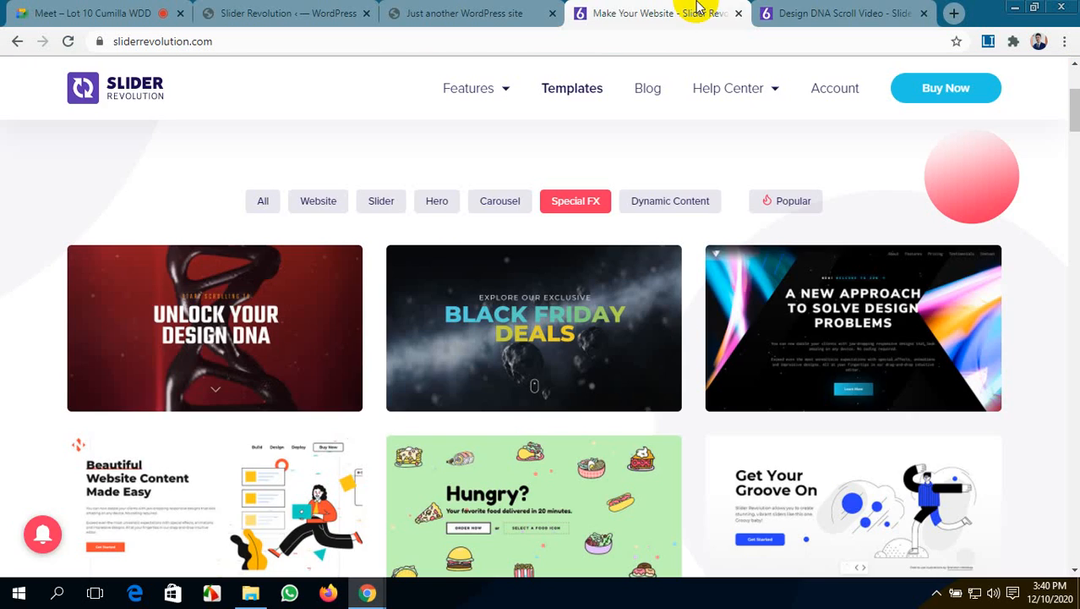
pyautogui.click(738, 16)
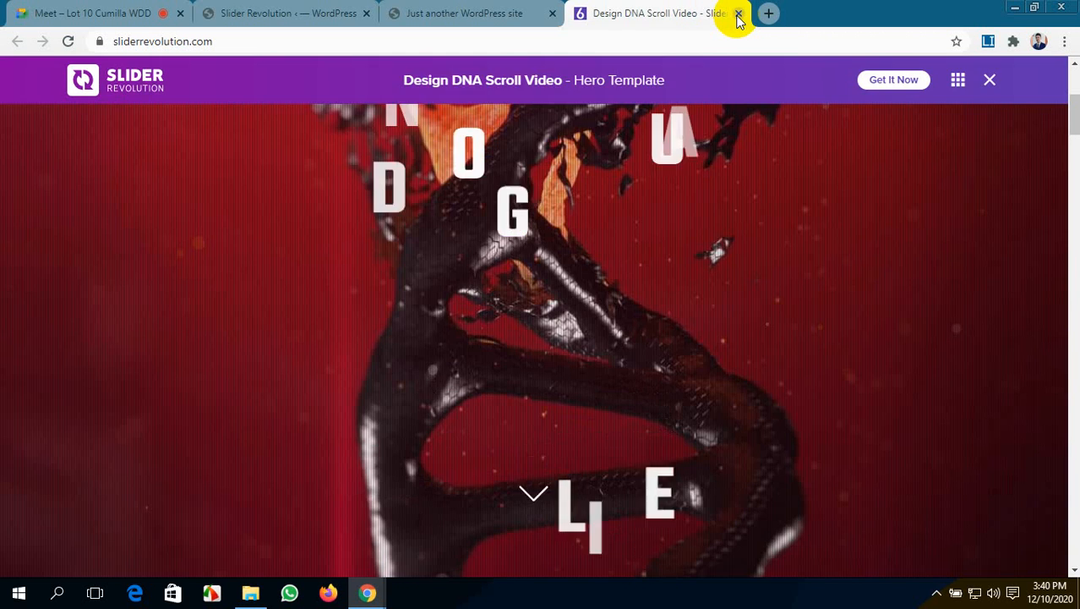
pyautogui.click(735, 13)
pyautogui.click(350, 9)
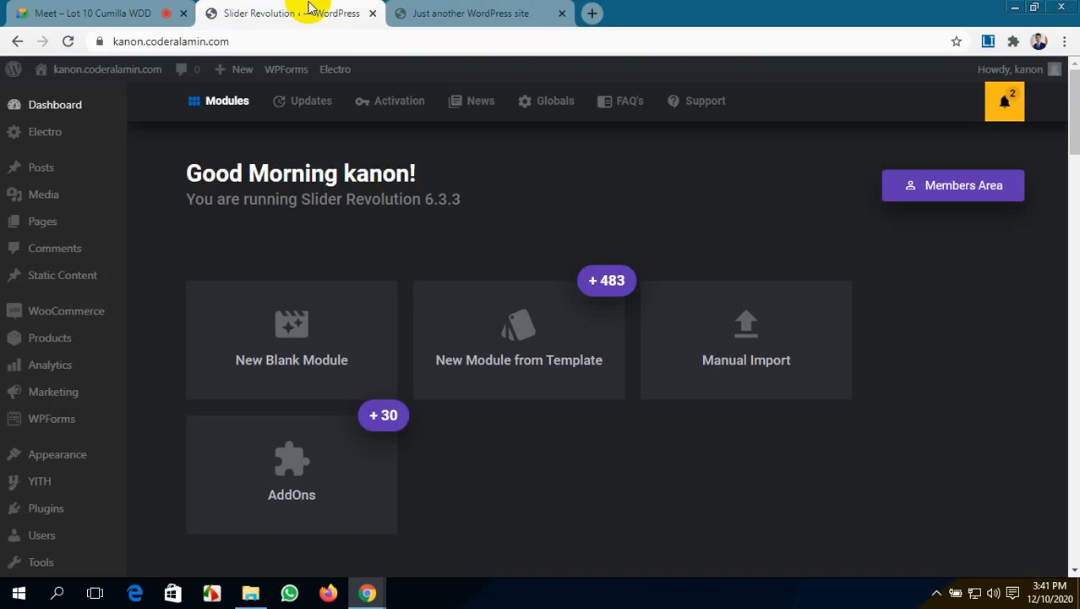
# - Glance at the Electro homepage and the Slider Revolution dashboard, and switch to the Google Meet call
pyautogui.click(463, 10)
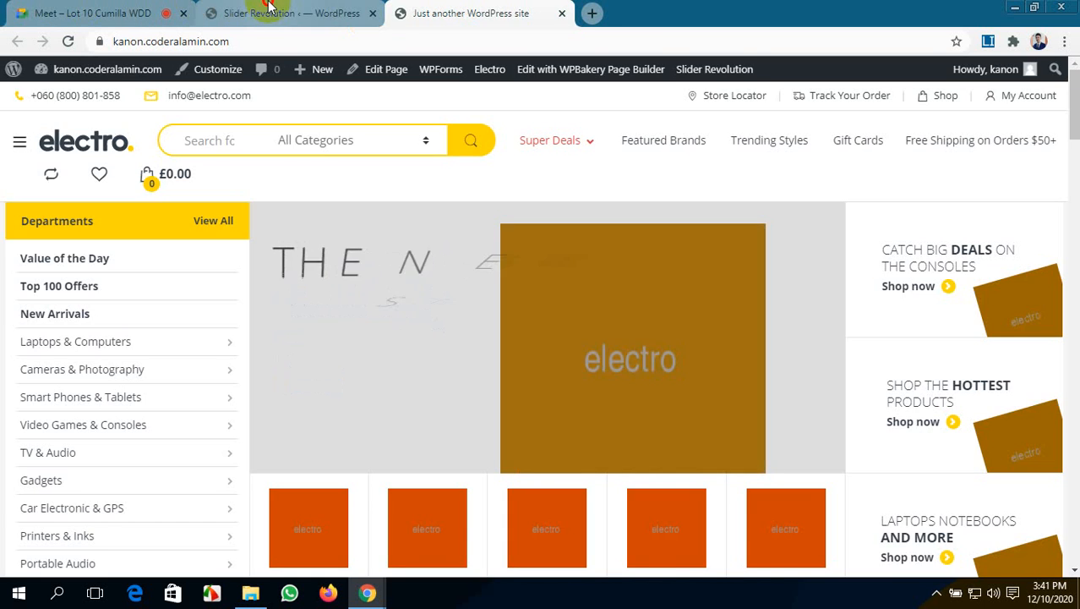
pyautogui.click(254, 12)
pyautogui.click(91, 14)
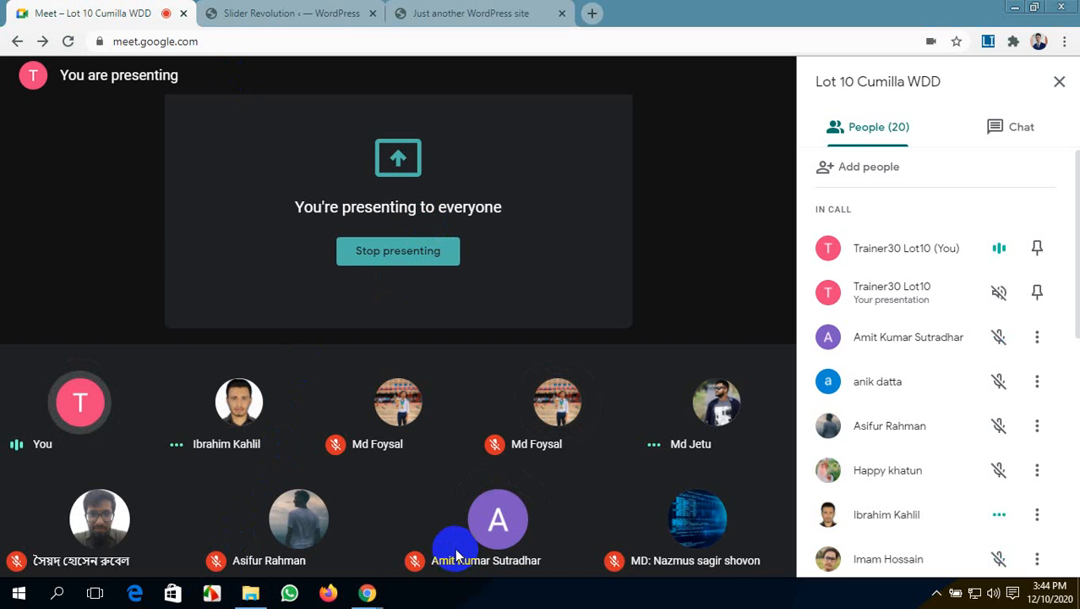
# - Return to the Slider Revolution dashboard and look through both pages of slider modules and the per-page display options
pyautogui.click(267, 10)
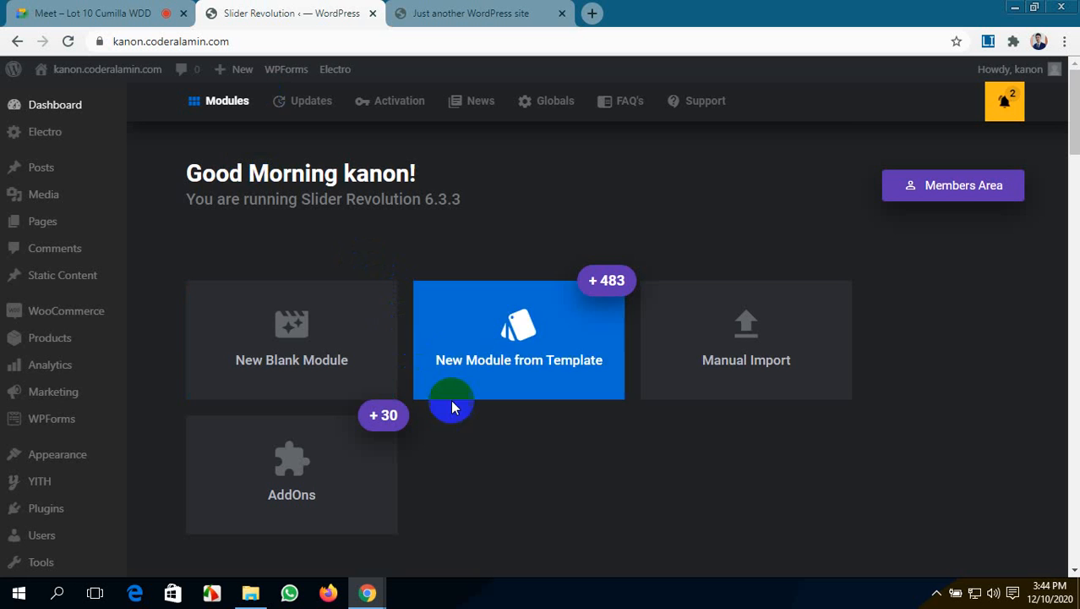
pyautogui.scroll(-5, 487, 423)
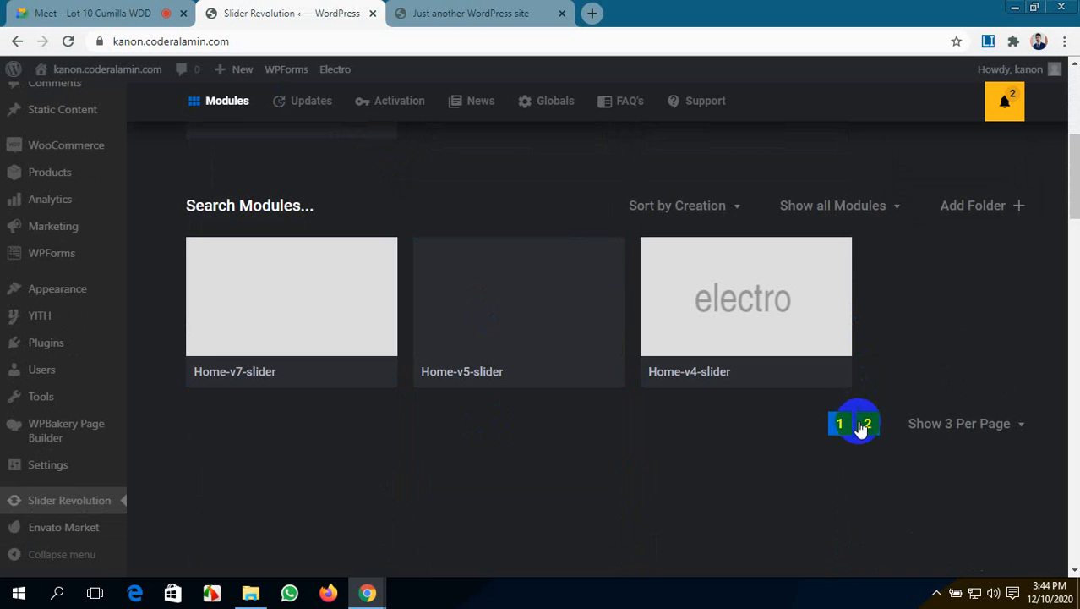
pyautogui.click(868, 423)
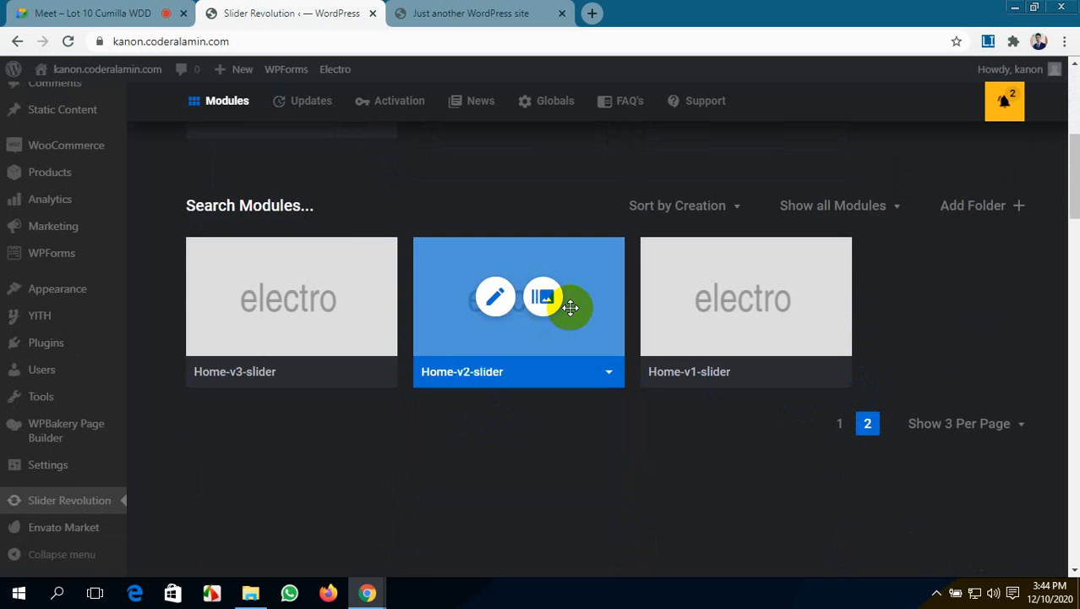
pyautogui.click(1020, 422)
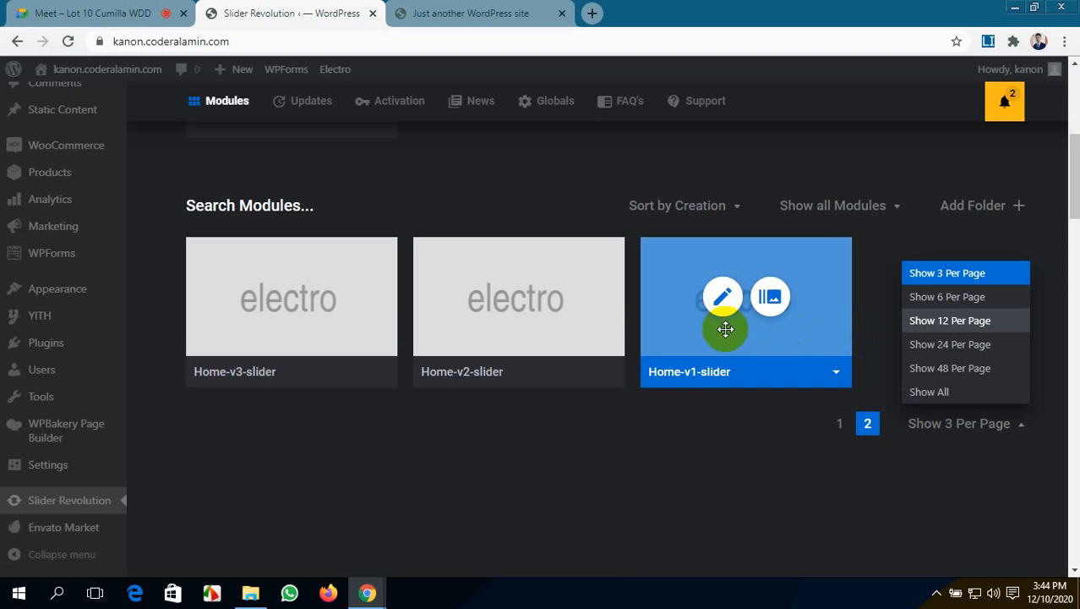
pyautogui.click(839, 423)
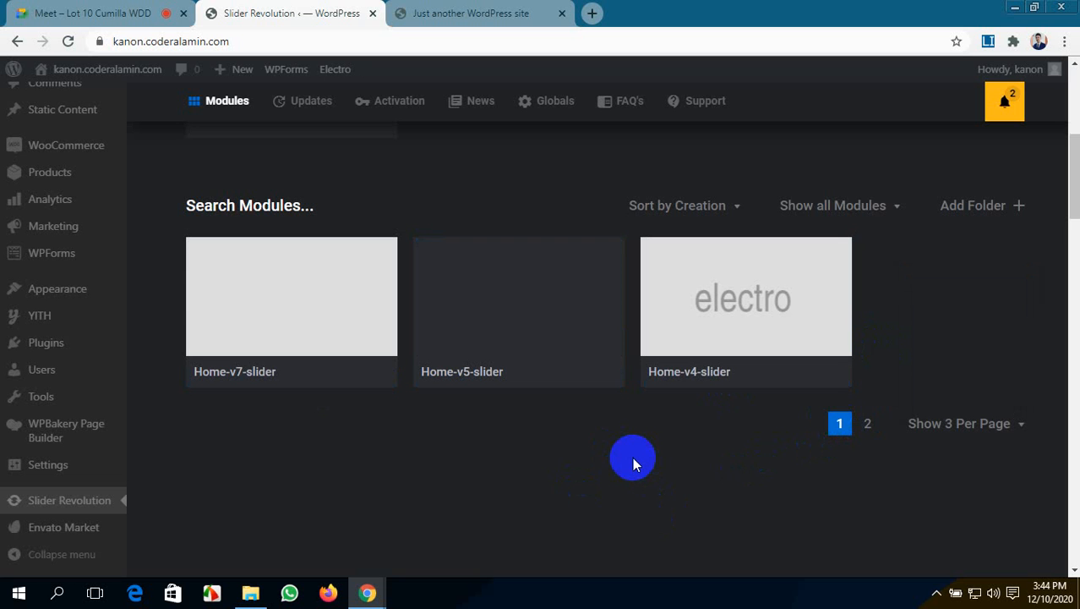
# - Switch to the Electro homepage and examine its banner slider and header
pyautogui.click(434, 13)
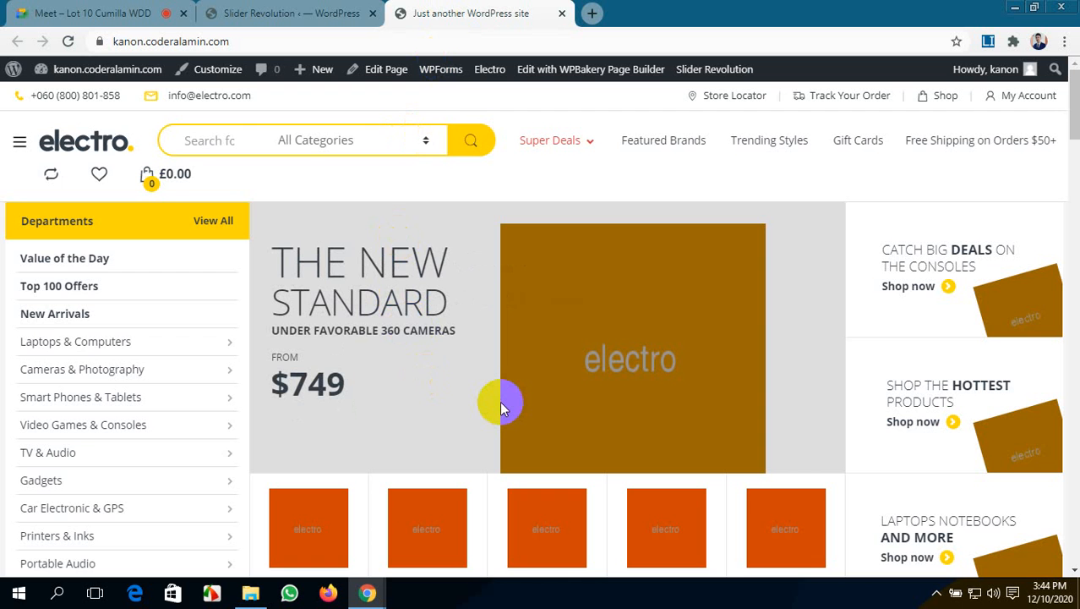
pyautogui.scroll(-2, 498, 402)
pyautogui.scroll(3, 494, 403)
pyautogui.scroll(-2, 503, 362)
pyautogui.scroll(2, 503, 362)
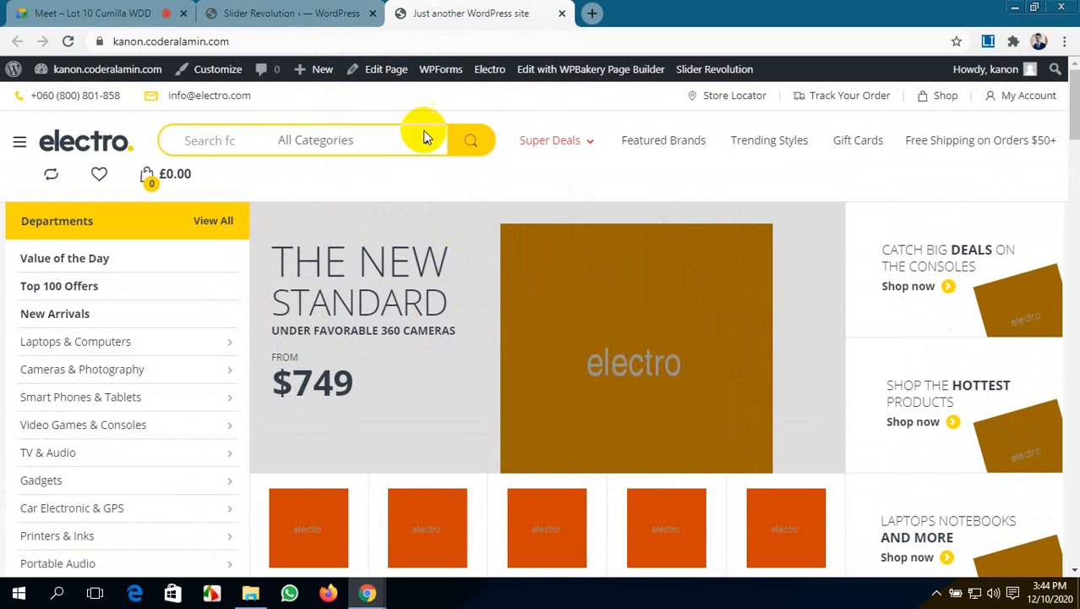
# - Open the Home v7 page for editing in a new tab, set its header style to Header v5 and update the page
pyautogui.middleClick(383, 70)
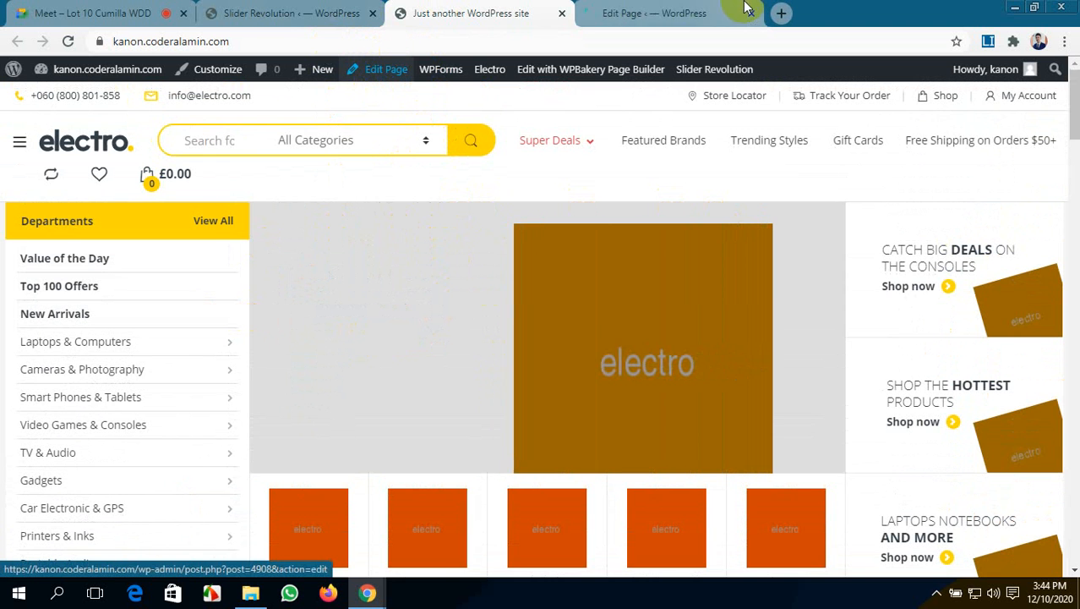
pyautogui.click(687, 8)
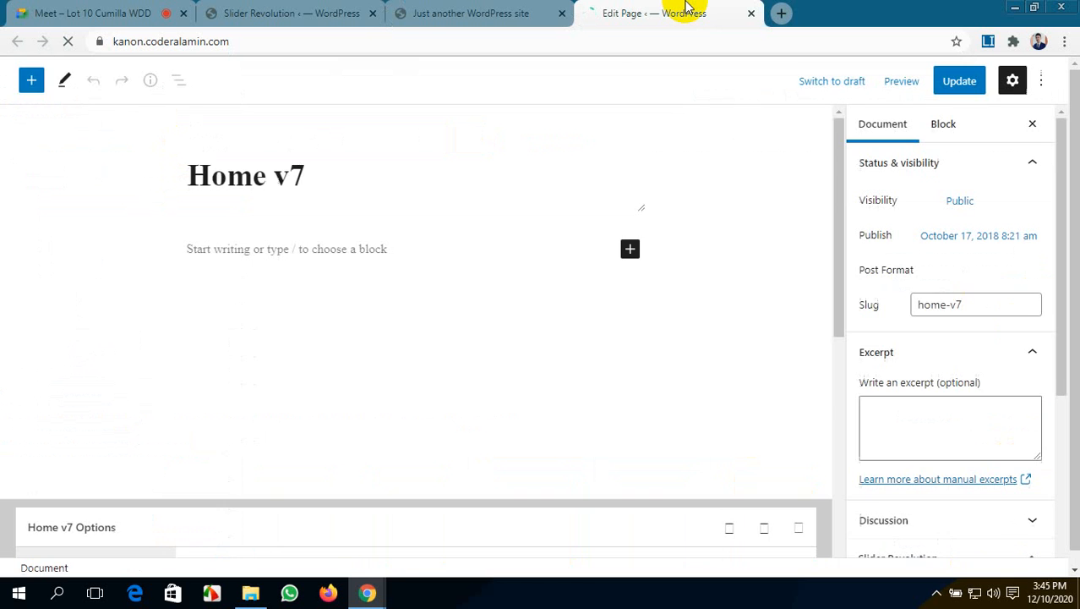
pyautogui.scroll(-3, 664, 304)
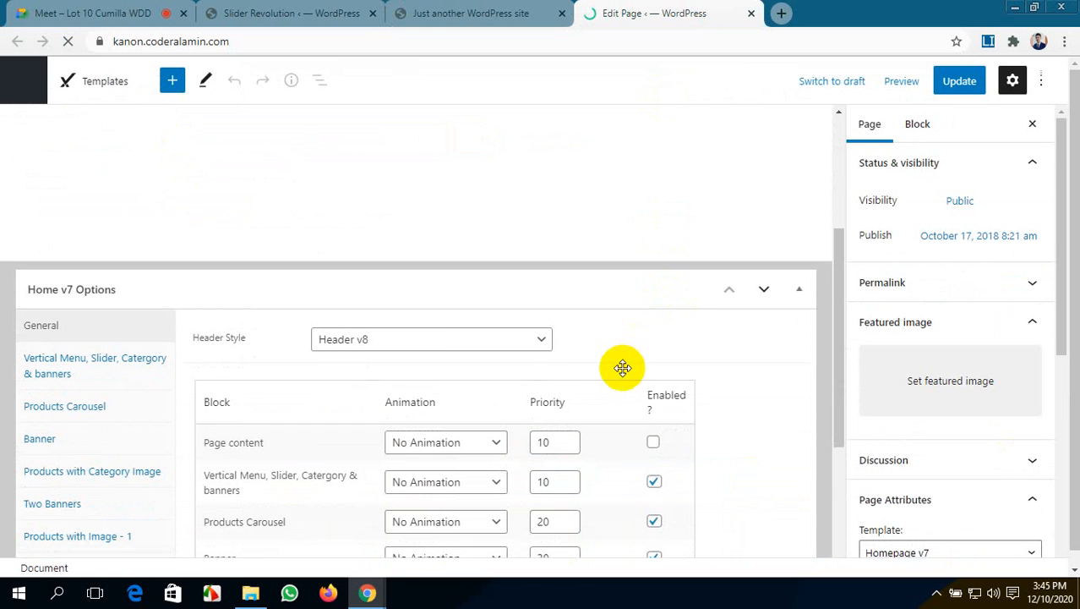
pyautogui.click(466, 341)
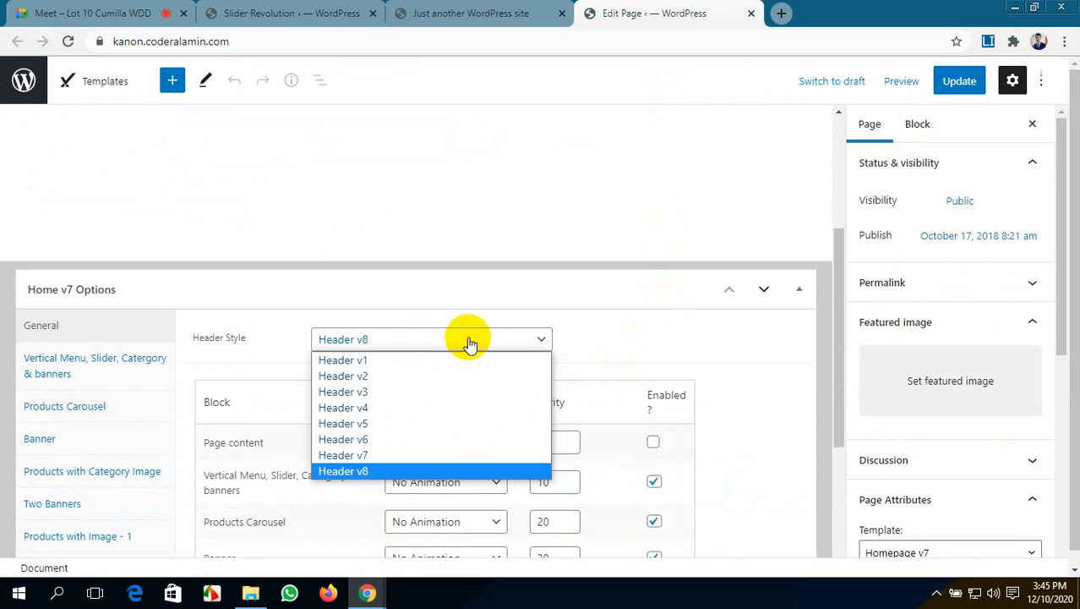
pyautogui.click(426, 430)
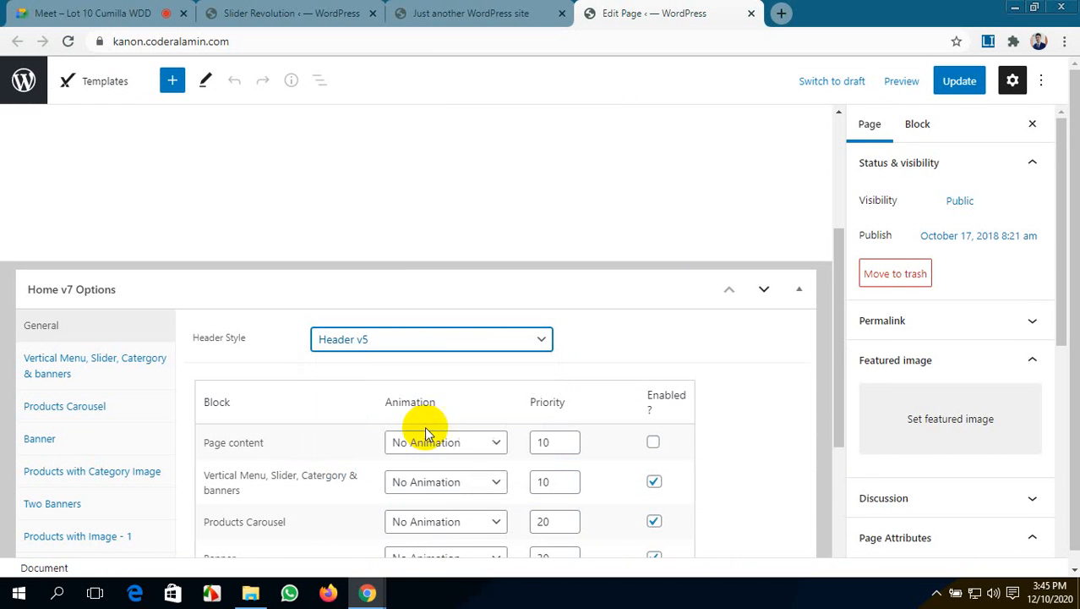
pyautogui.click(972, 80)
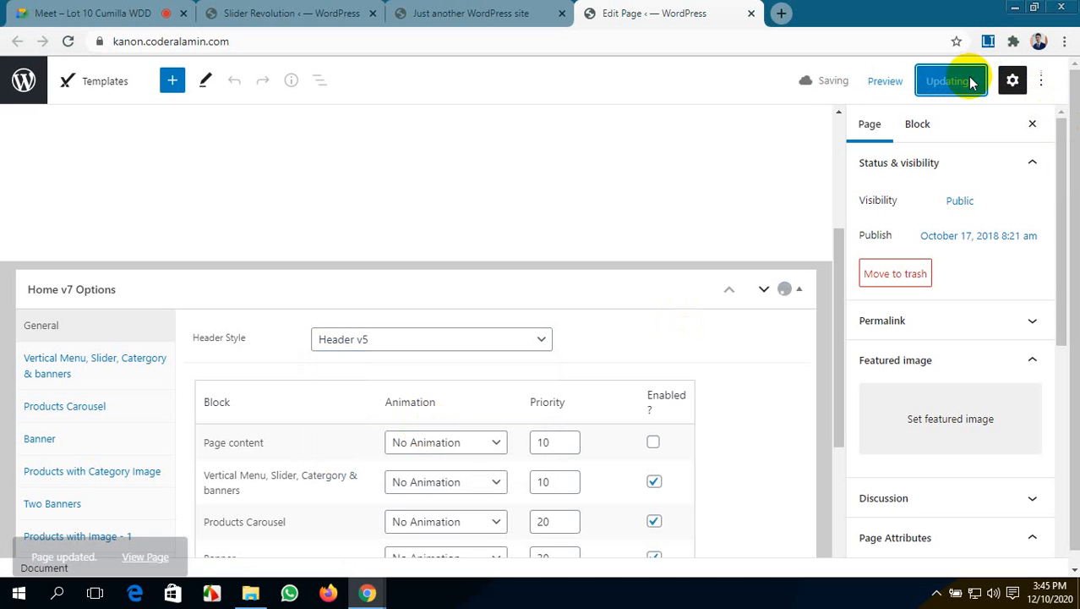
# - Arrange the Home v7 edit page and homepage tabs, and check the header on the reloaded Electro homepage
pyautogui.moveTo(554, 12); pyautogui.dragTo(688, 12)
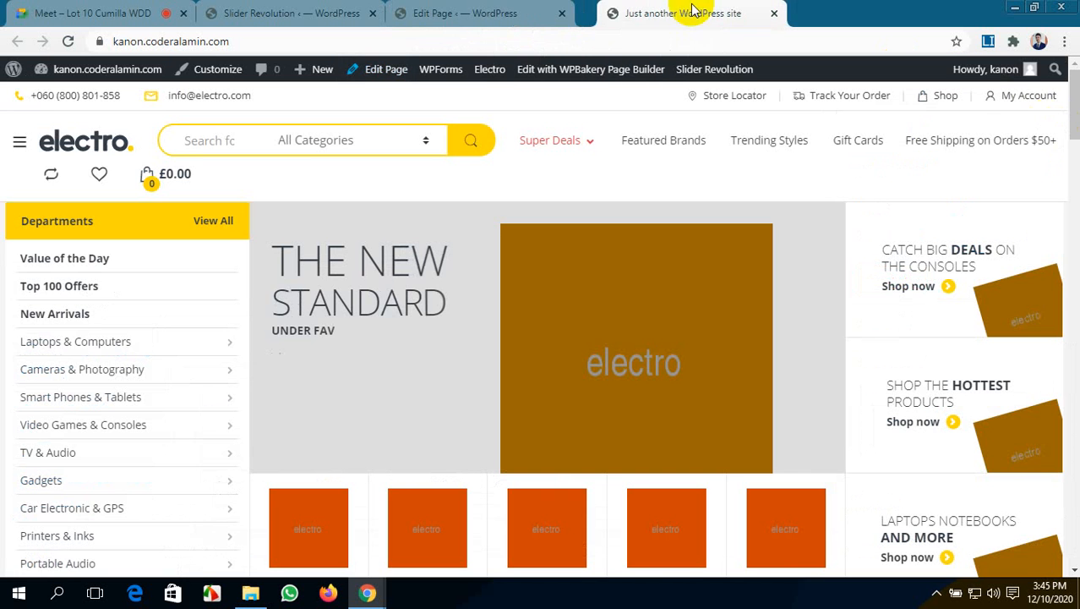
pyautogui.moveTo(462, 12); pyautogui.dragTo(296, 8)
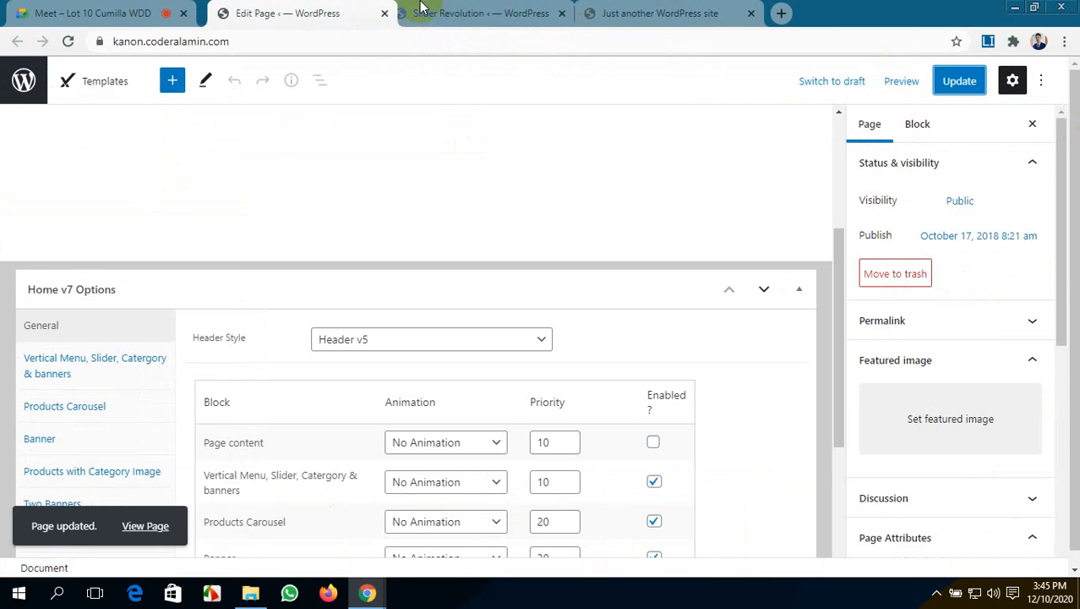
pyautogui.click(691, 7)
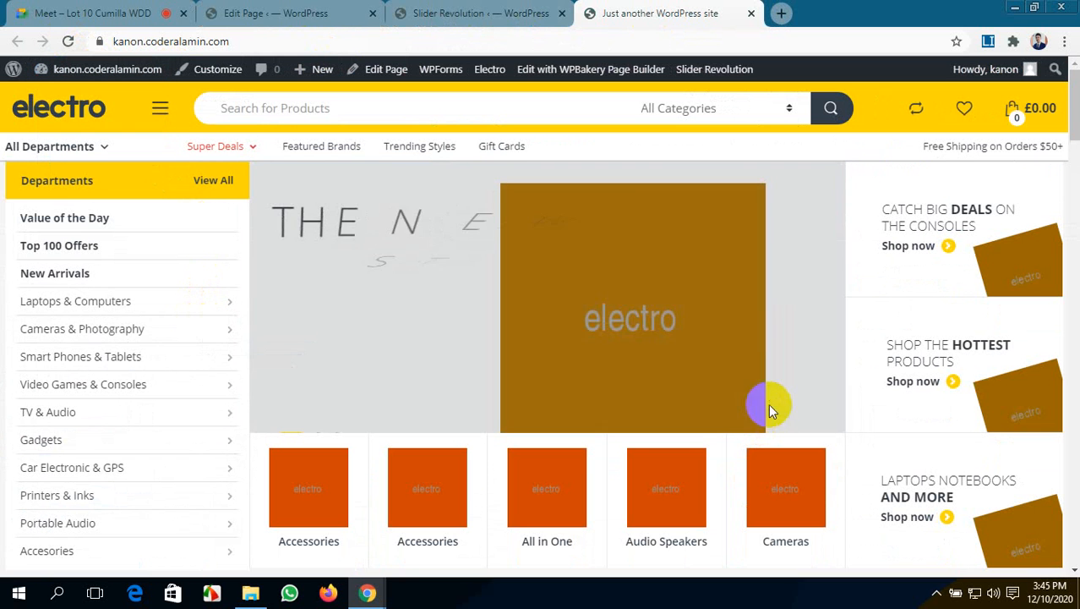
pyautogui.scroll(-1, 446, 366)
pyautogui.scroll(1, 446, 366)
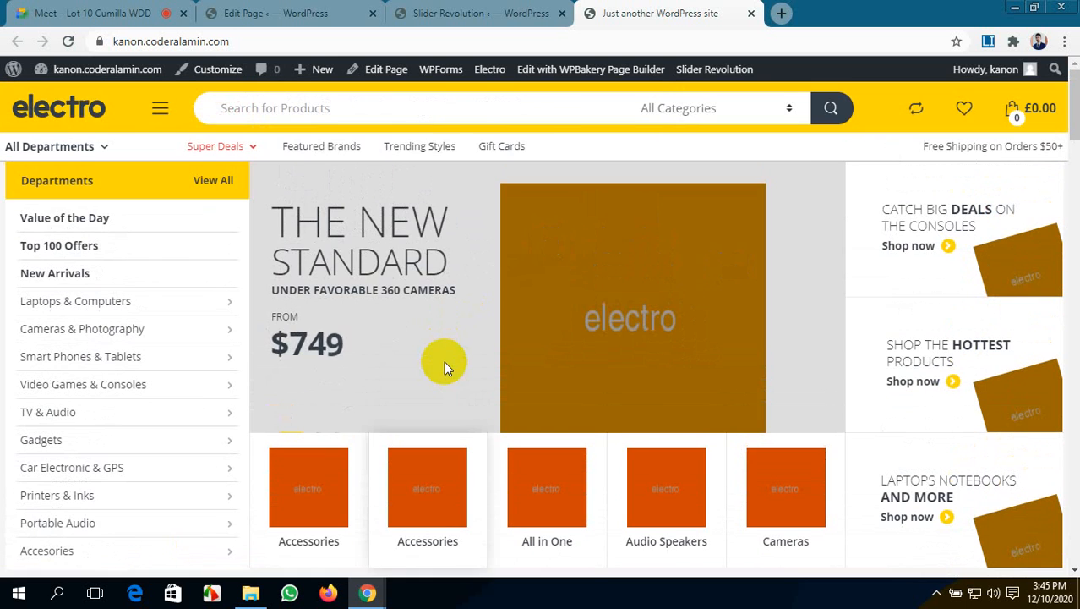
# - Switch to the Slider Revolution dashboard and look over the slider modules and the options for creating a module
pyautogui.click(507, 15)
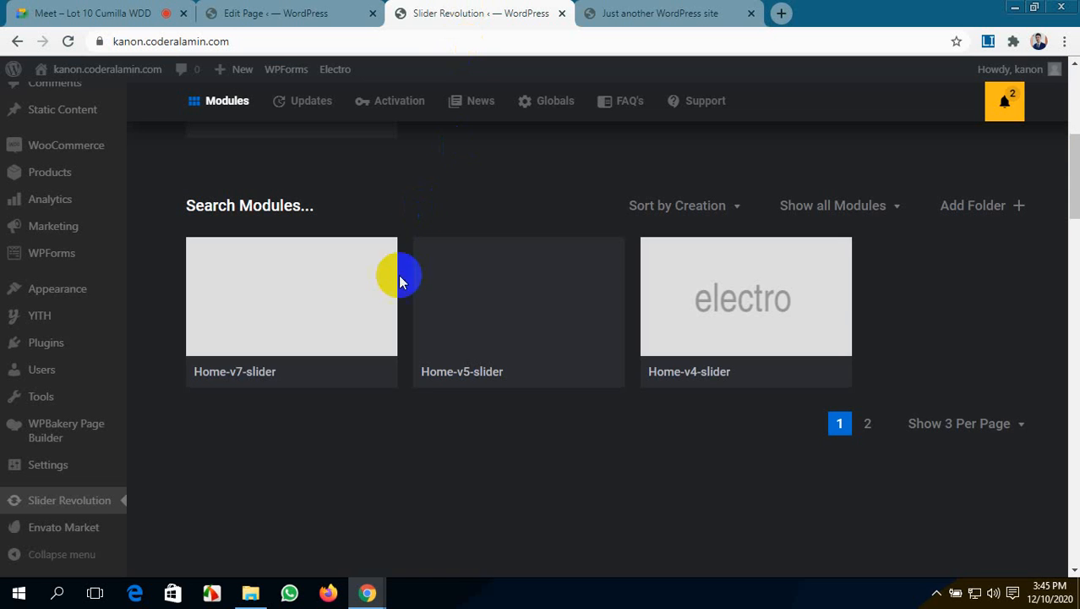
pyautogui.moveTo(497, 339)
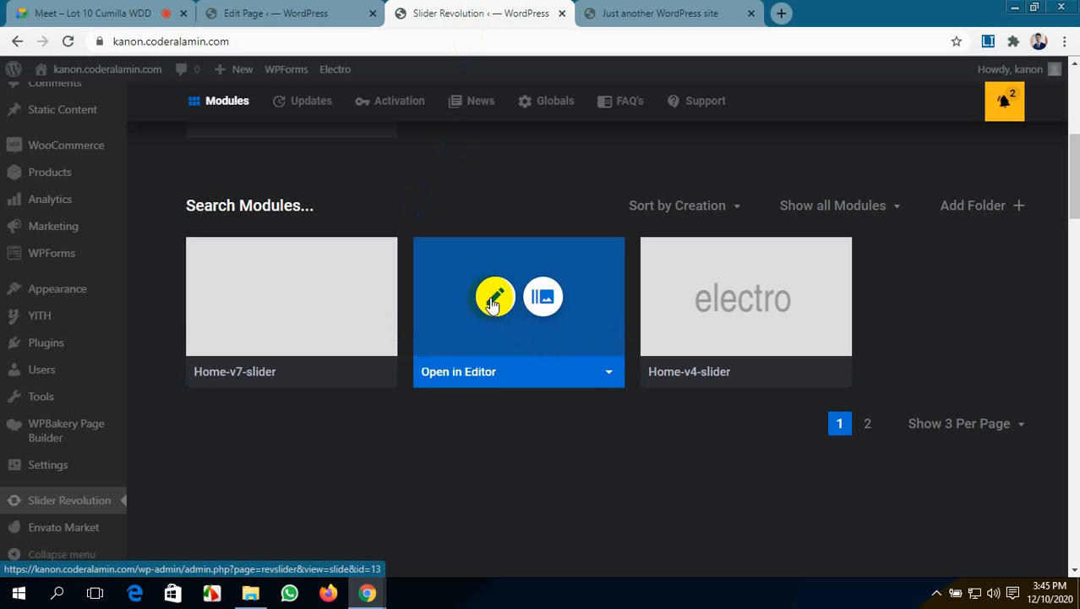
pyautogui.scroll(2, 495, 302)
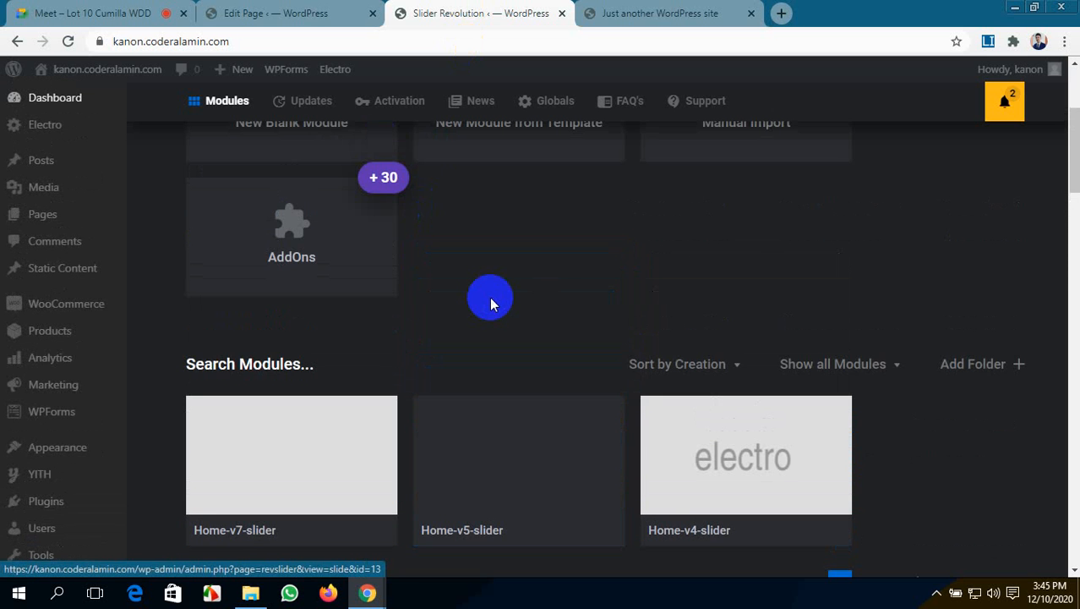
pyautogui.scroll(2, 488, 298)
pyautogui.scroll(3, 488, 298)
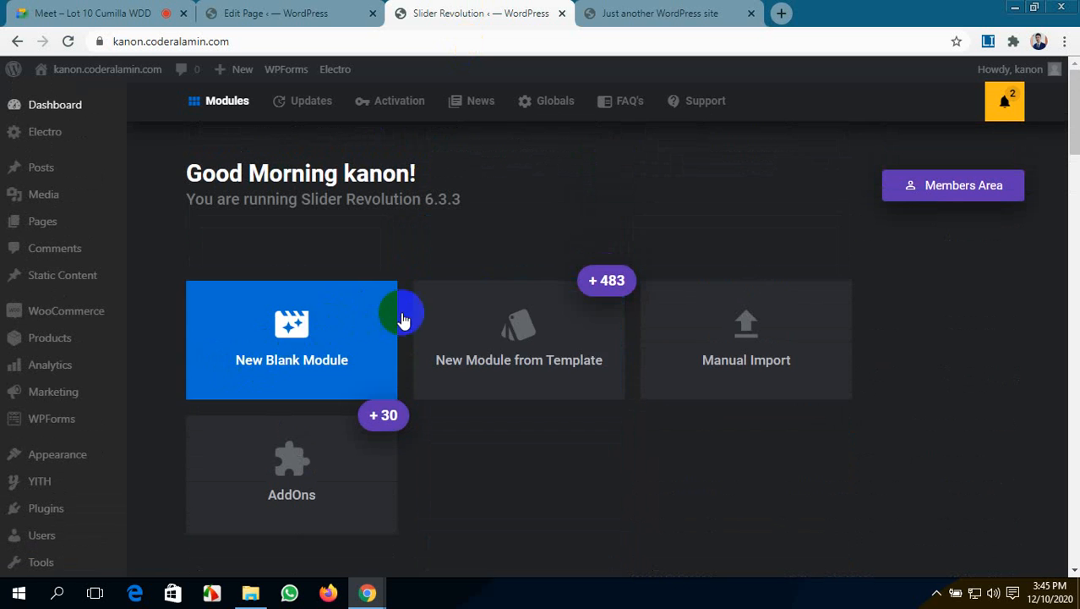
# - Open the module template library, look over its templates and categories, and return to the Slider Revolution dashboard
pyautogui.click(558, 335)
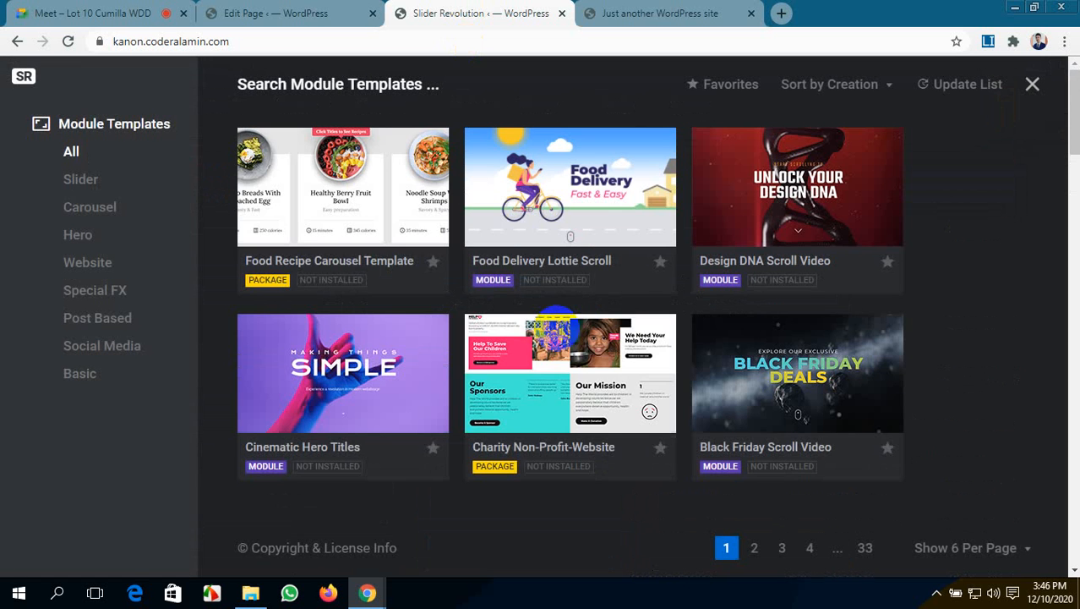
pyautogui.moveTo(558, 336)
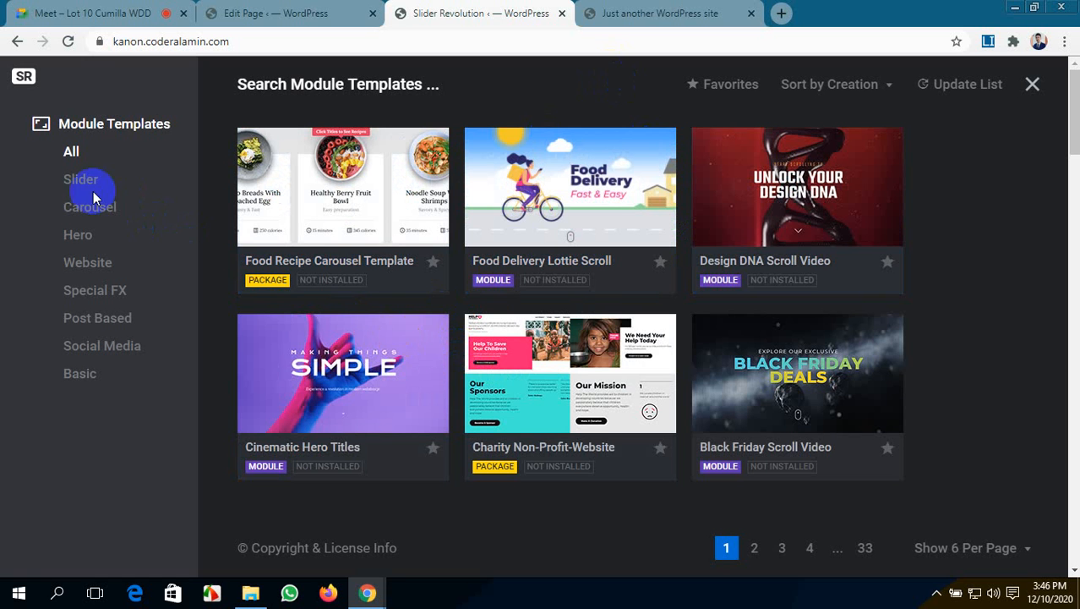
pyautogui.click(17, 42)
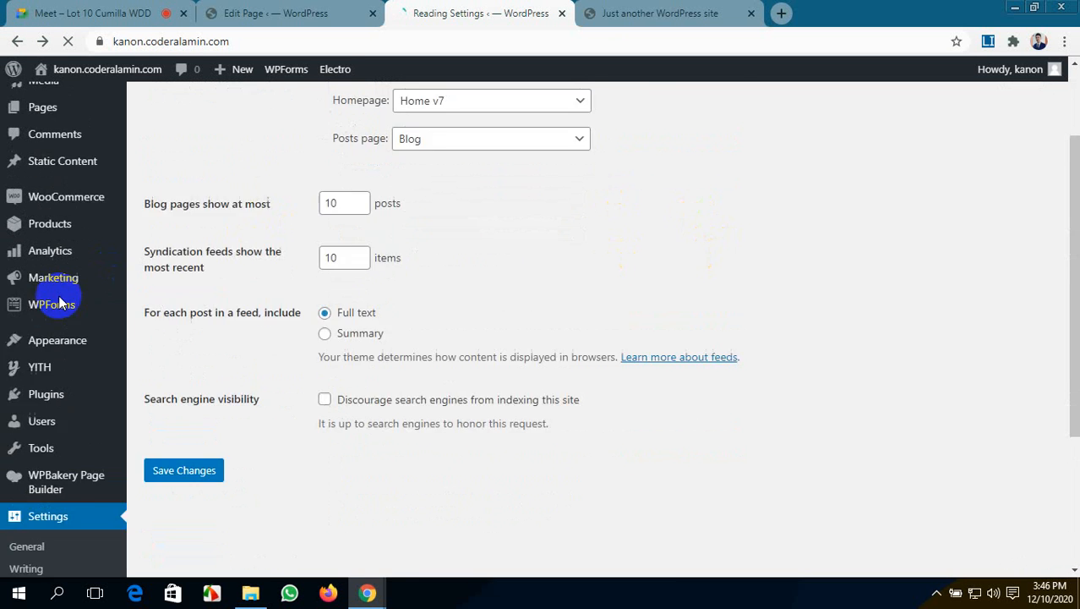
pyautogui.click(32, 504)
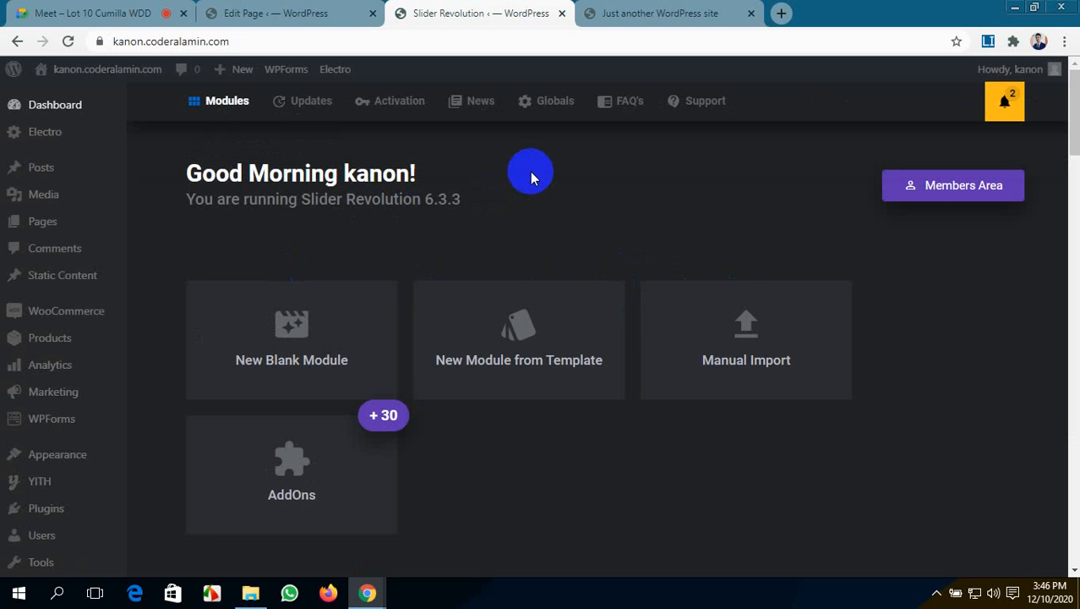
# - Look over the manual import option, browse the Slider Revolution add-ons and close the add-on list
pyautogui.click(777, 354)
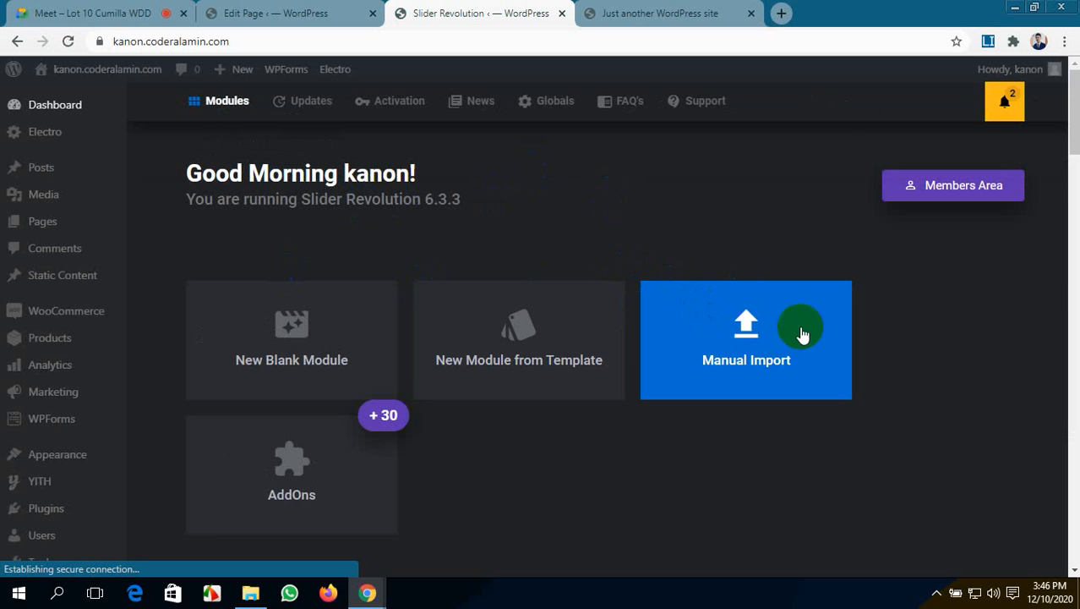
pyautogui.scroll(-4, 627, 351)
pyautogui.scroll(2, 309, 362)
pyautogui.click(300, 329)
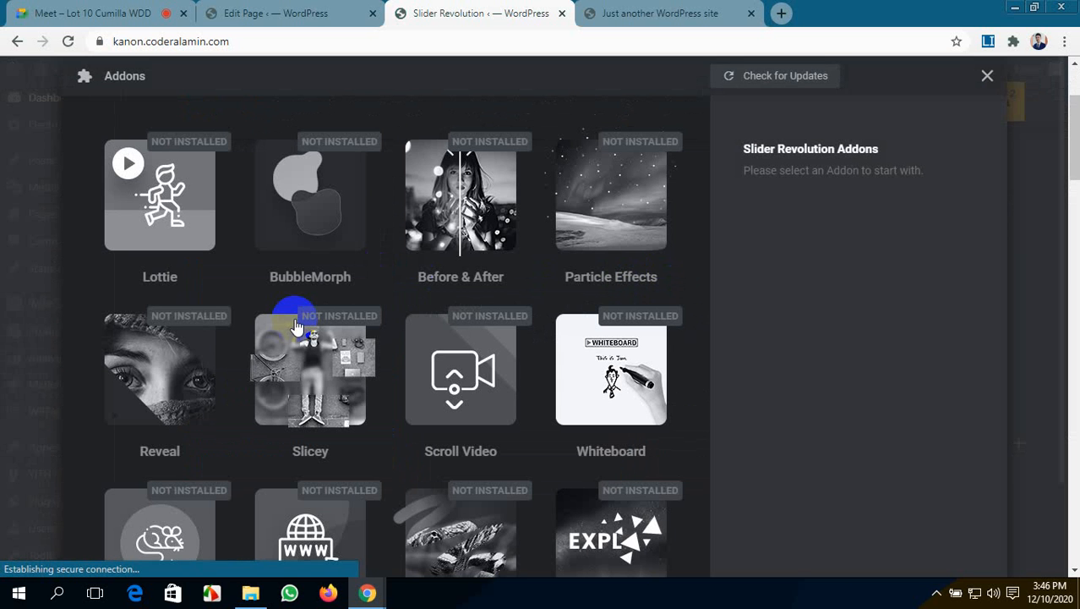
pyautogui.scroll(-10, 295, 326)
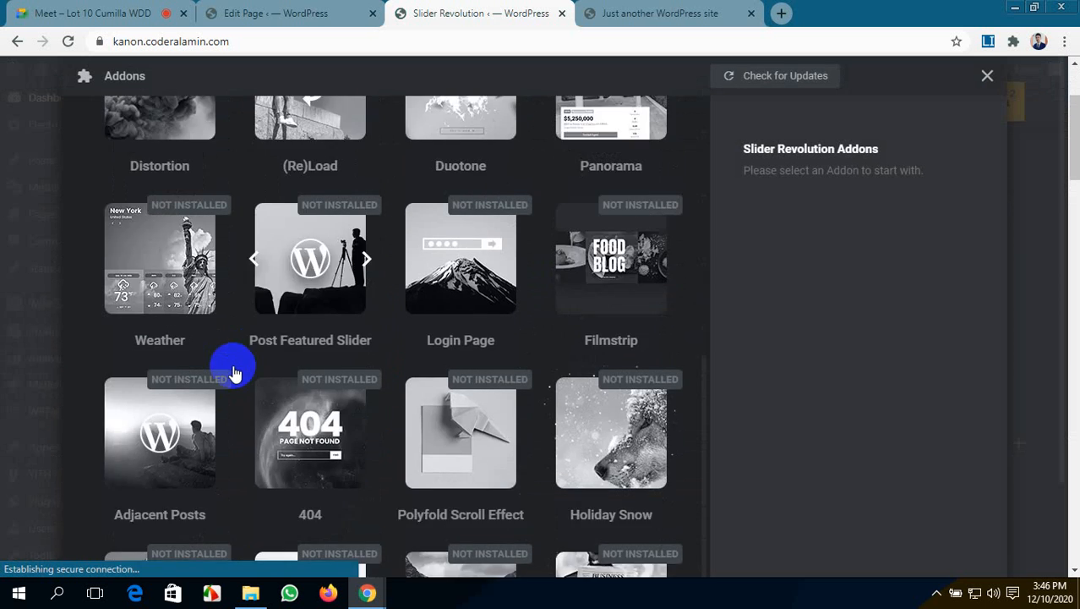
pyautogui.scroll(10, 235, 373)
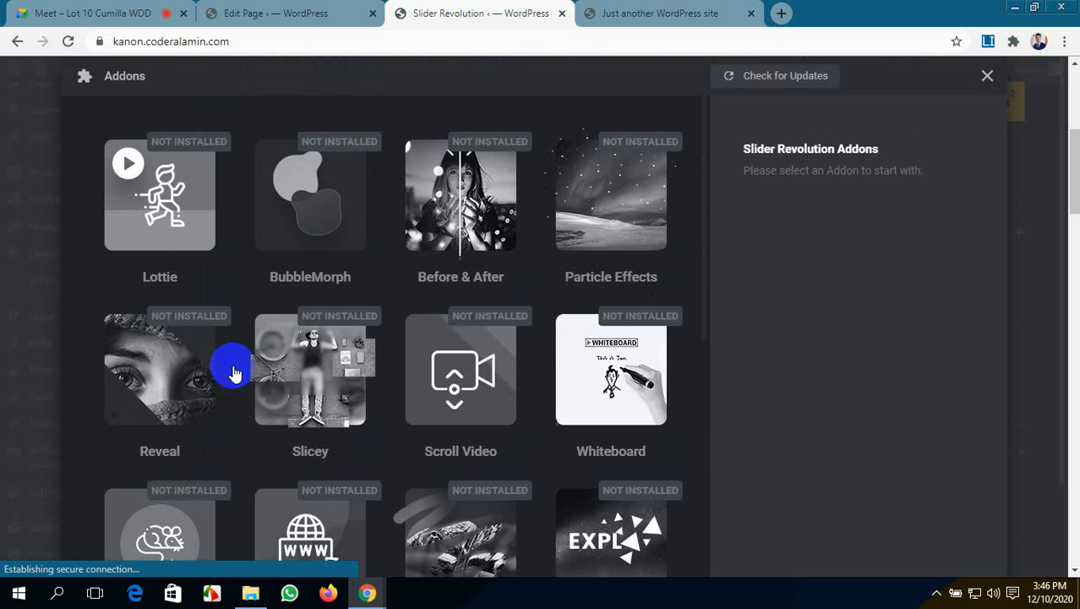
pyautogui.click(987, 80)
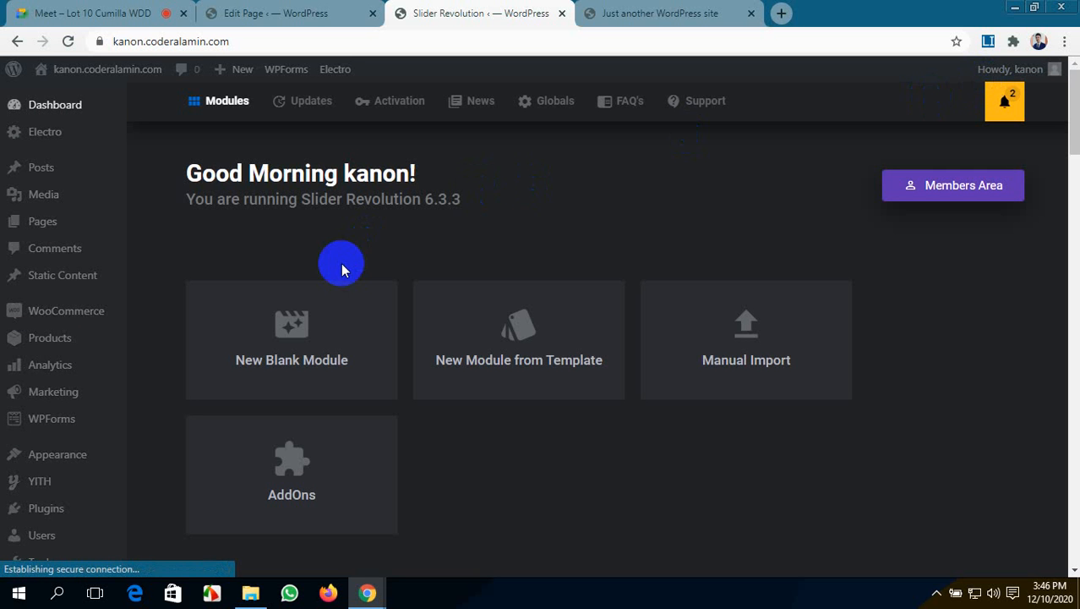
# - Examine the plugin updates, update history, system requirements and license registration sections of the Slider Revolution dashboard
pyautogui.click(291, 110)
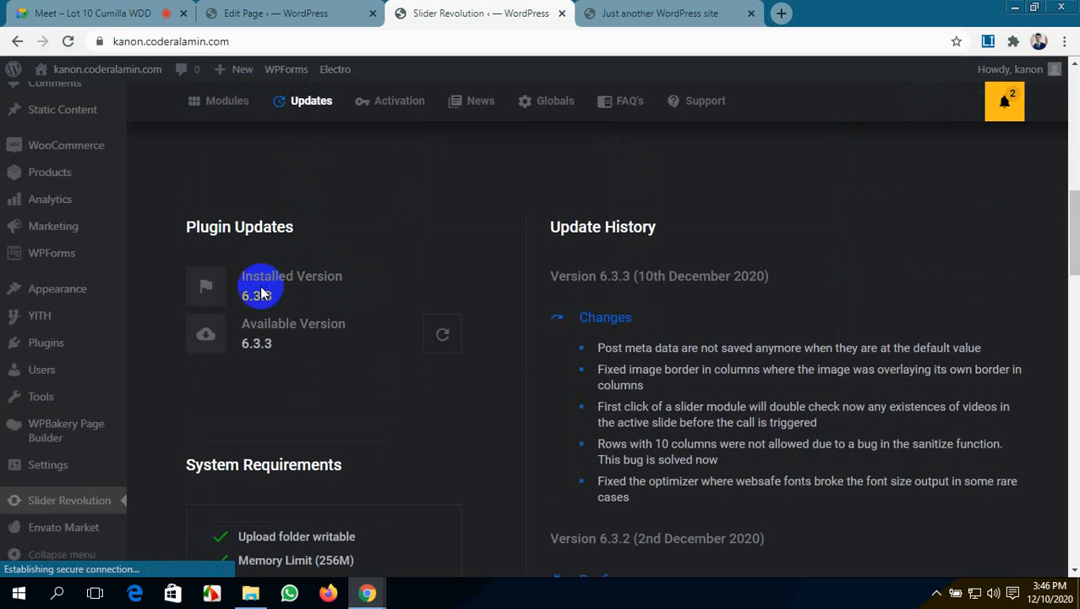
pyautogui.scroll(-2, 260, 291)
pyautogui.scroll(-6, 259, 291)
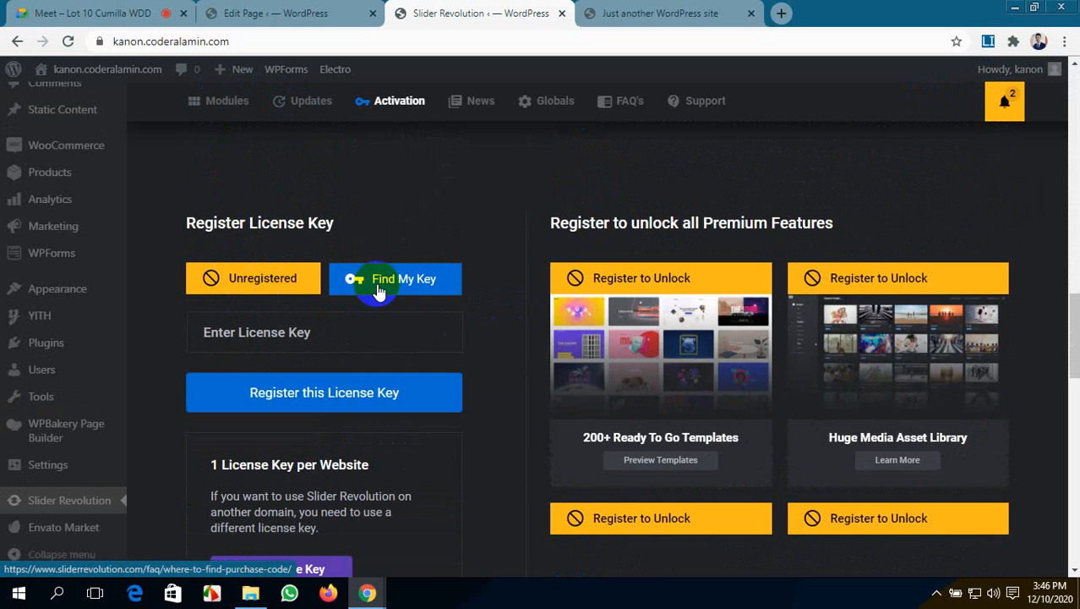
pyautogui.scroll(-4, 378, 290)
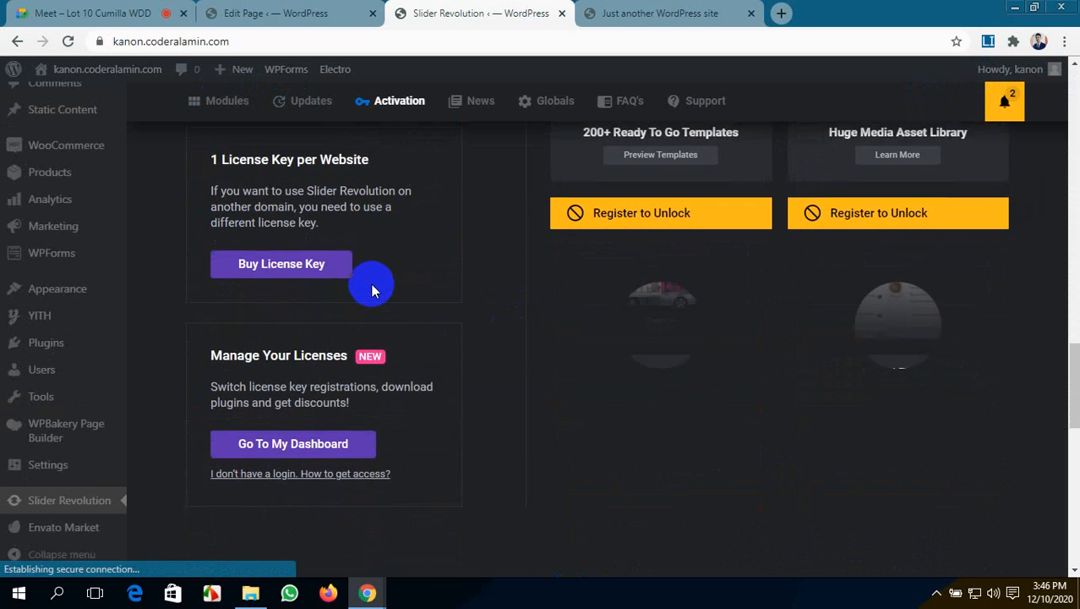
pyautogui.scroll(7, 372, 290)
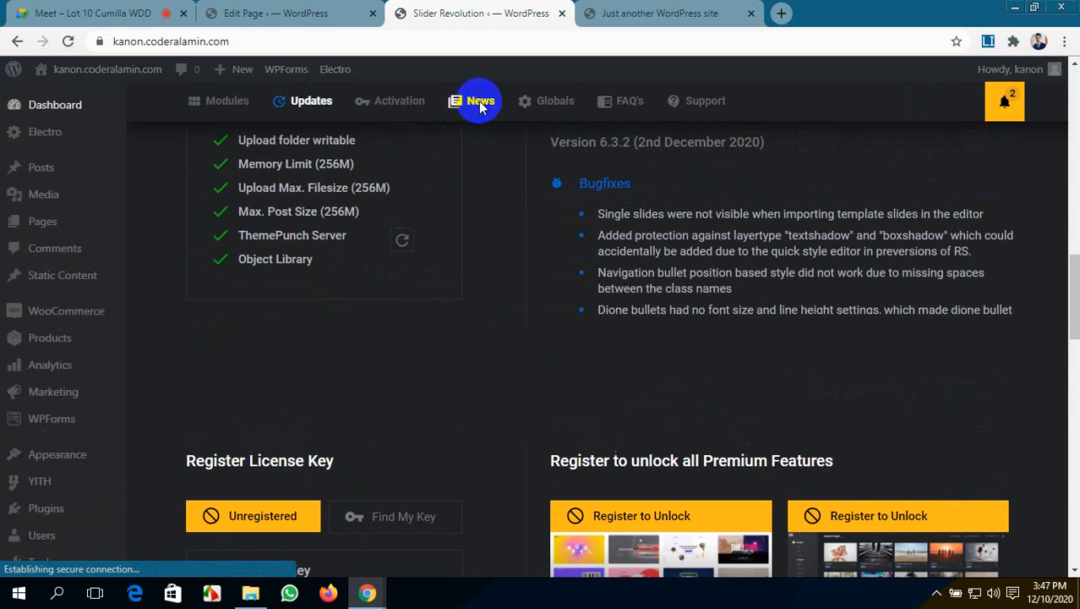
pyautogui.scroll(4, 379, 286)
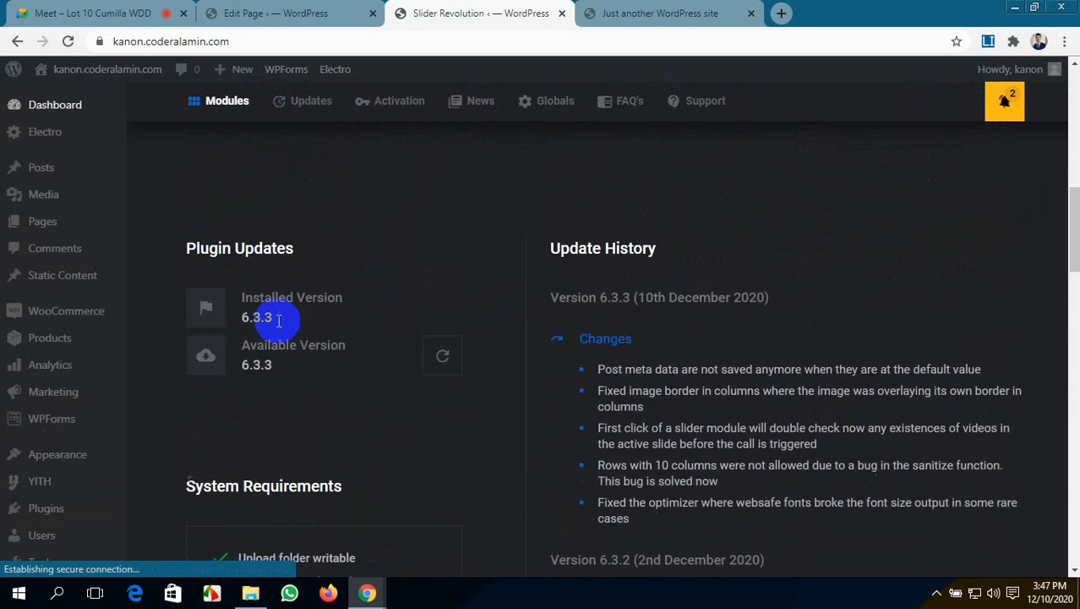
# - Create a new blank slider module and quit the Module Creation Guide
pyautogui.scroll(10, 278, 321)
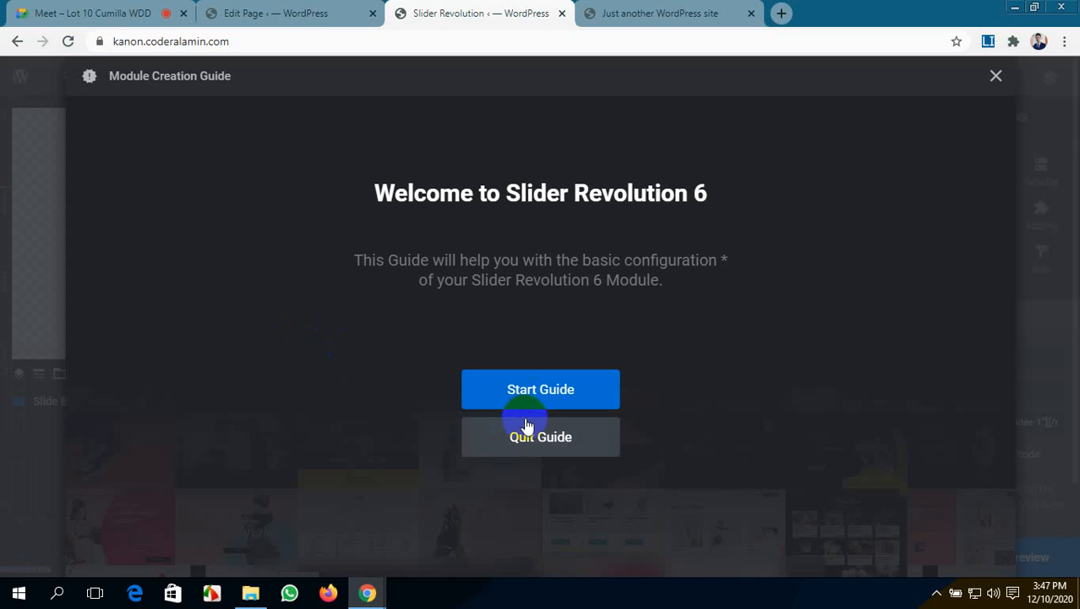
pyautogui.click(541, 439)
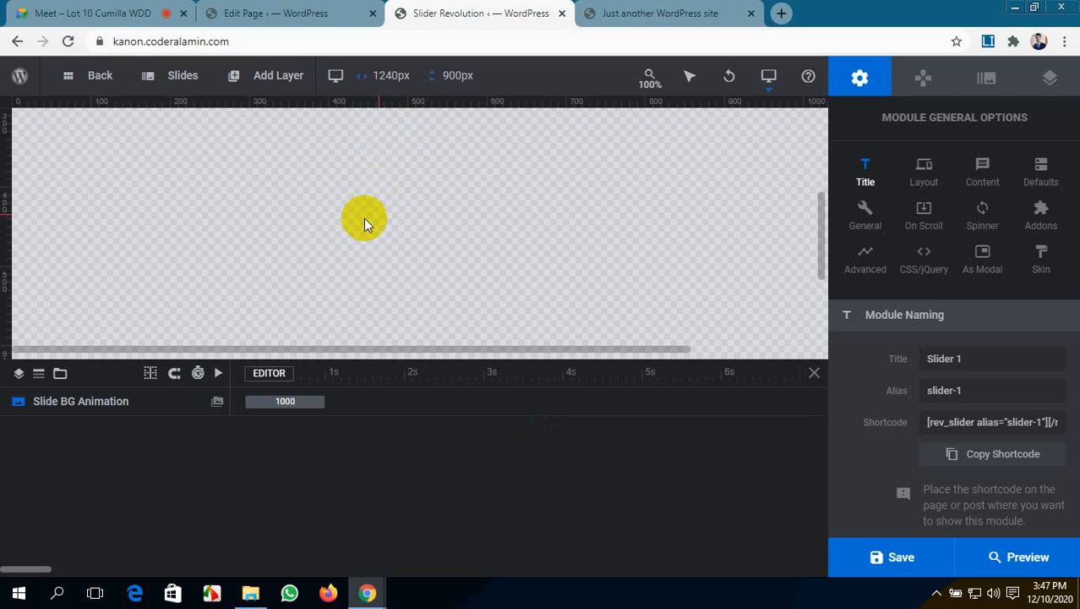
# - Examine the blank module's canvas, naming options, slide list, layer, size, zoom and undo controls in the module editor
pyautogui.scroll(-2, 362, 221)
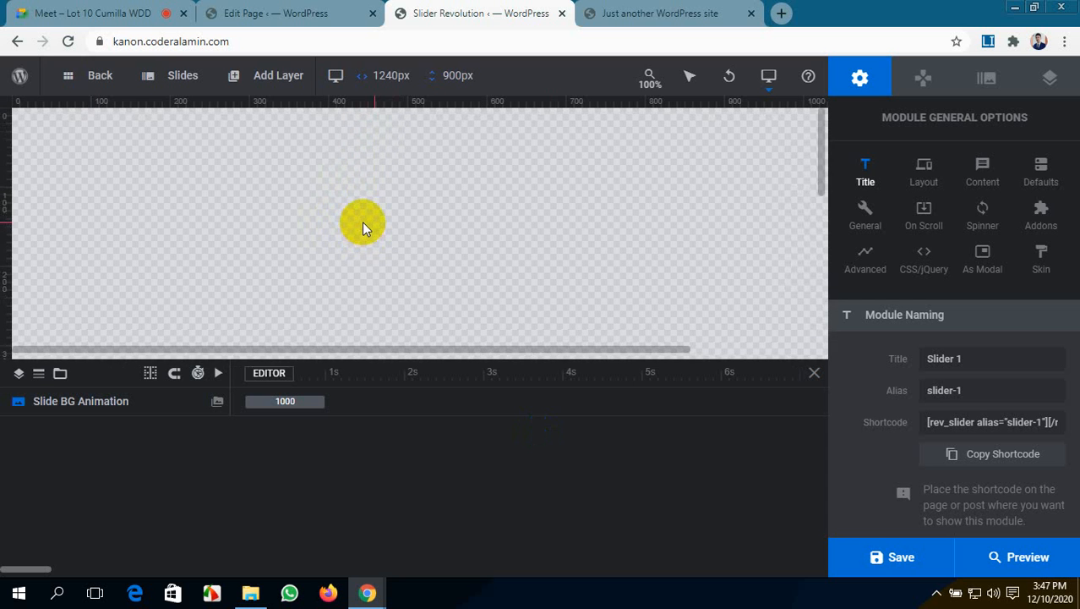
pyautogui.scroll(1, 362, 222)
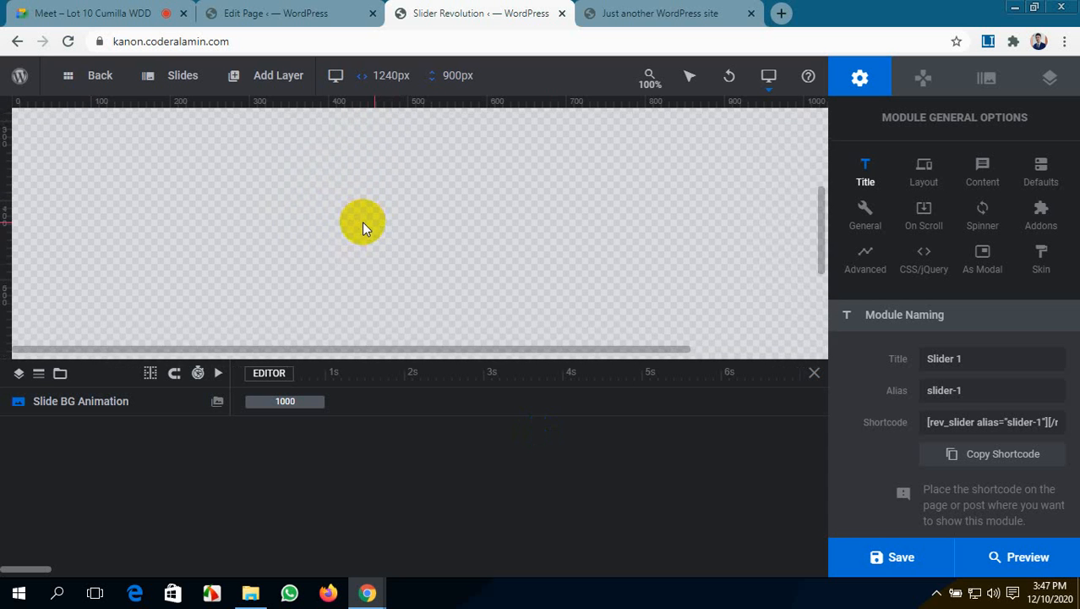
pyautogui.scroll(-3, 362, 222)
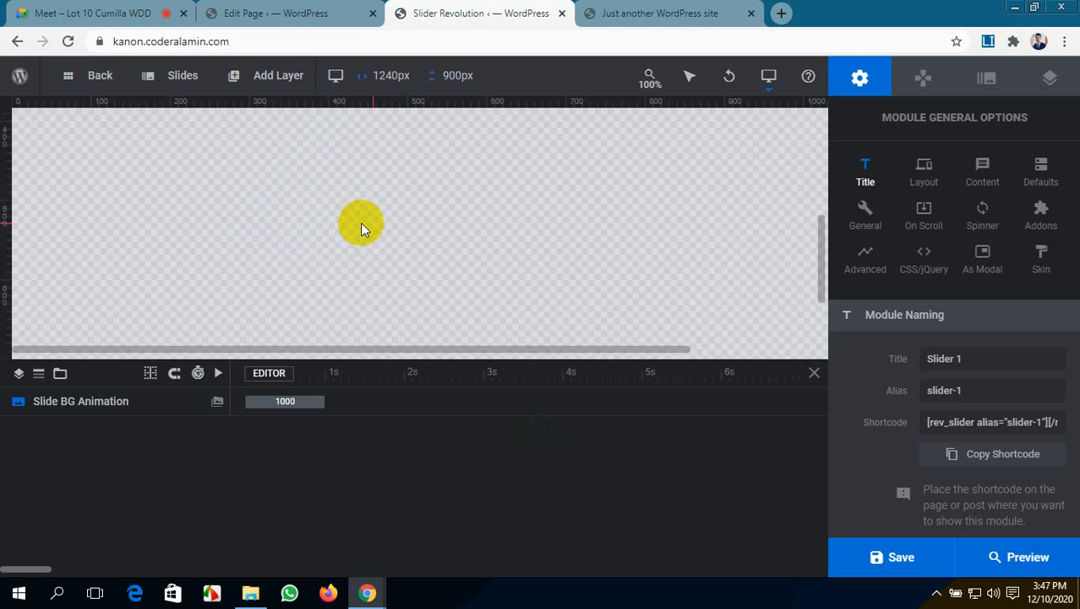
pyautogui.scroll(3, 361, 222)
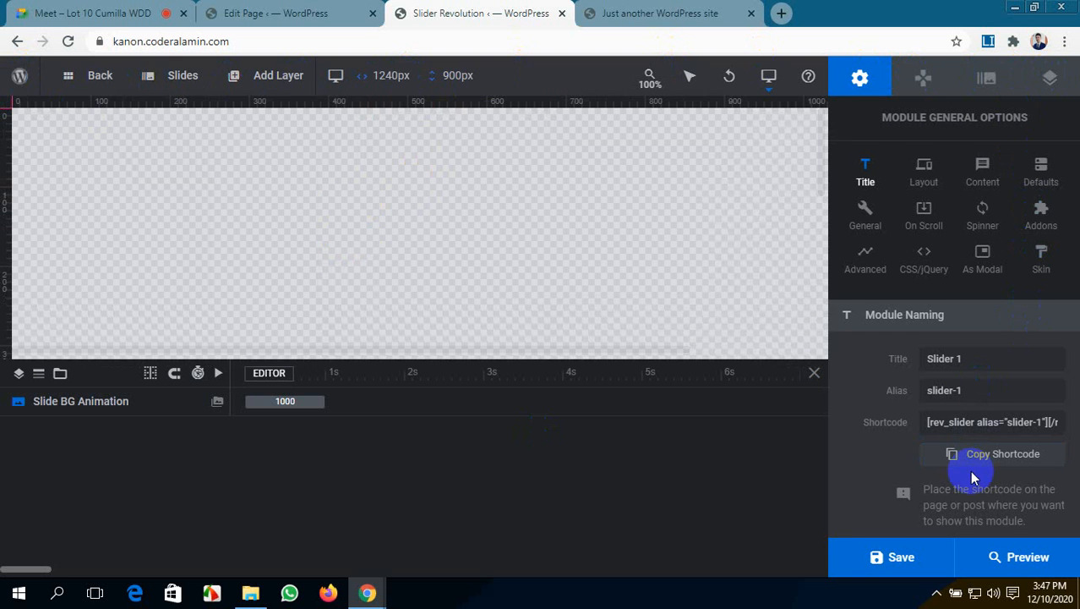
pyautogui.scroll(-1, 972, 469)
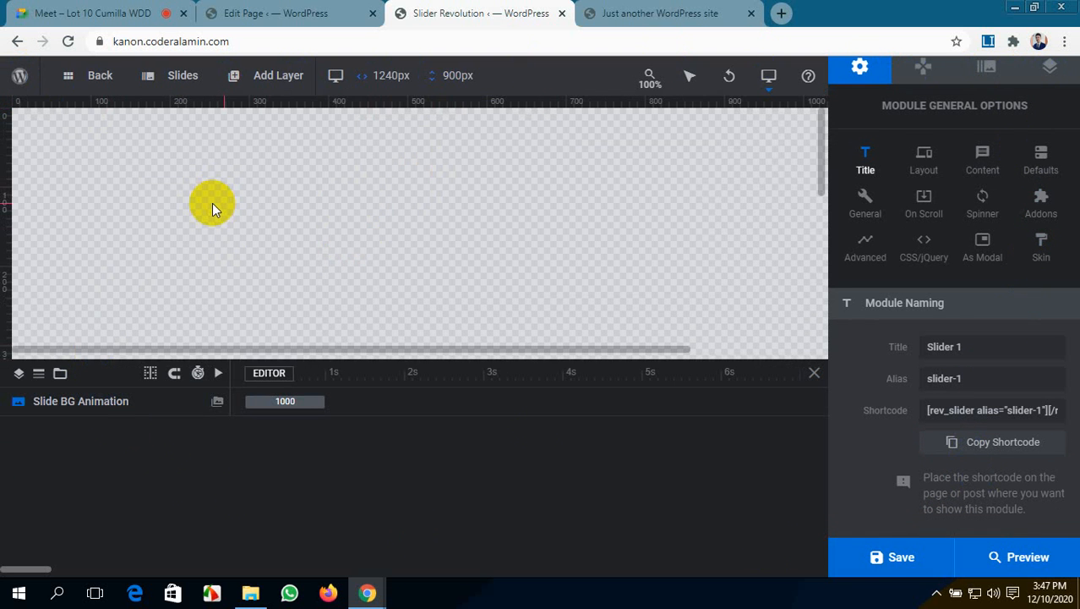
pyautogui.moveTo(201, 80)
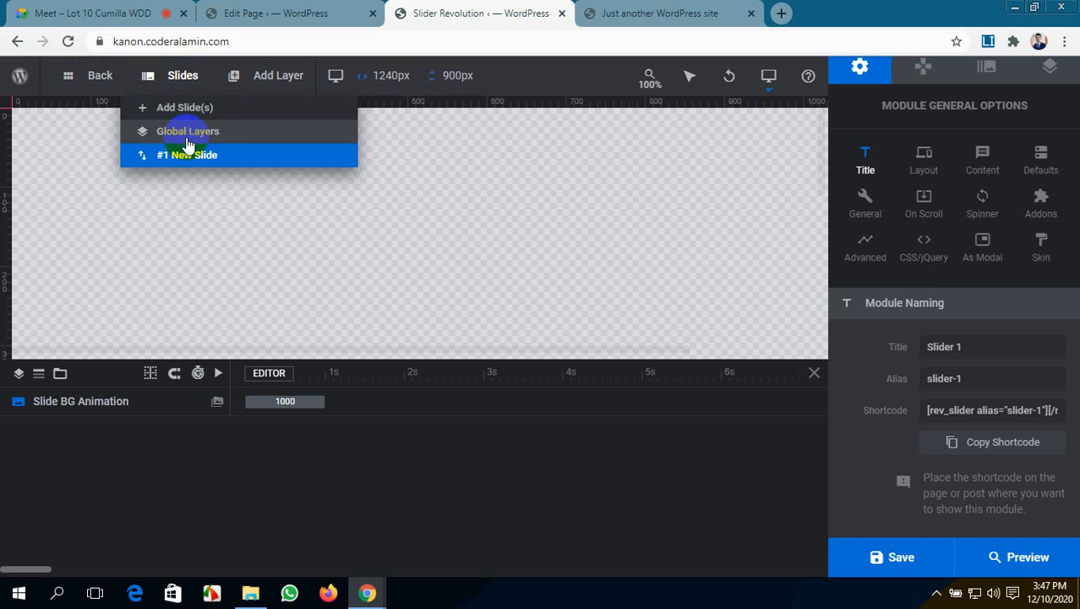
pyautogui.moveTo(199, 159)
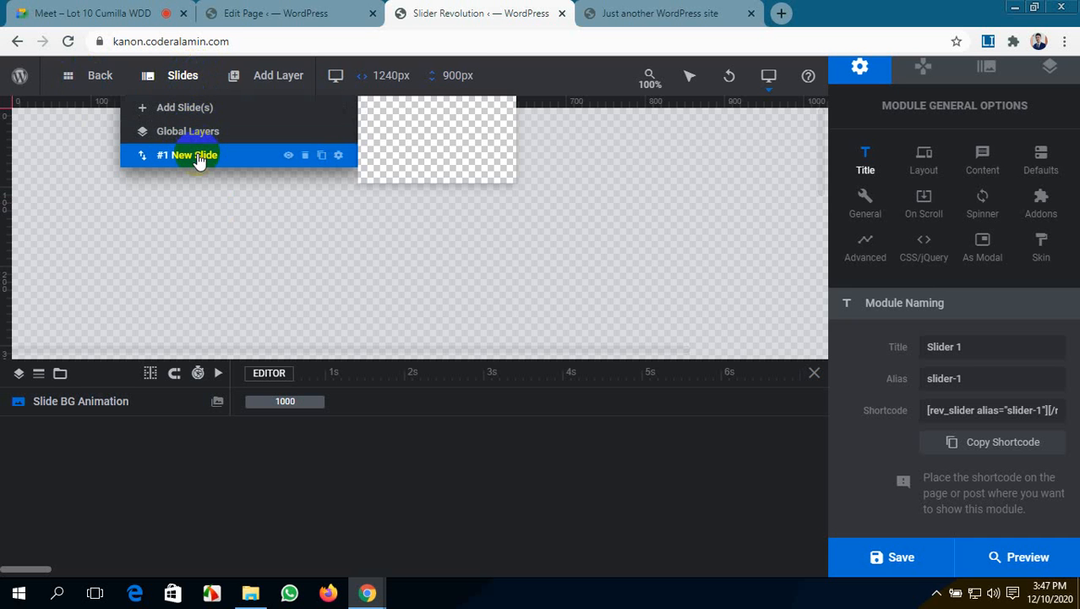
pyautogui.moveTo(261, 79)
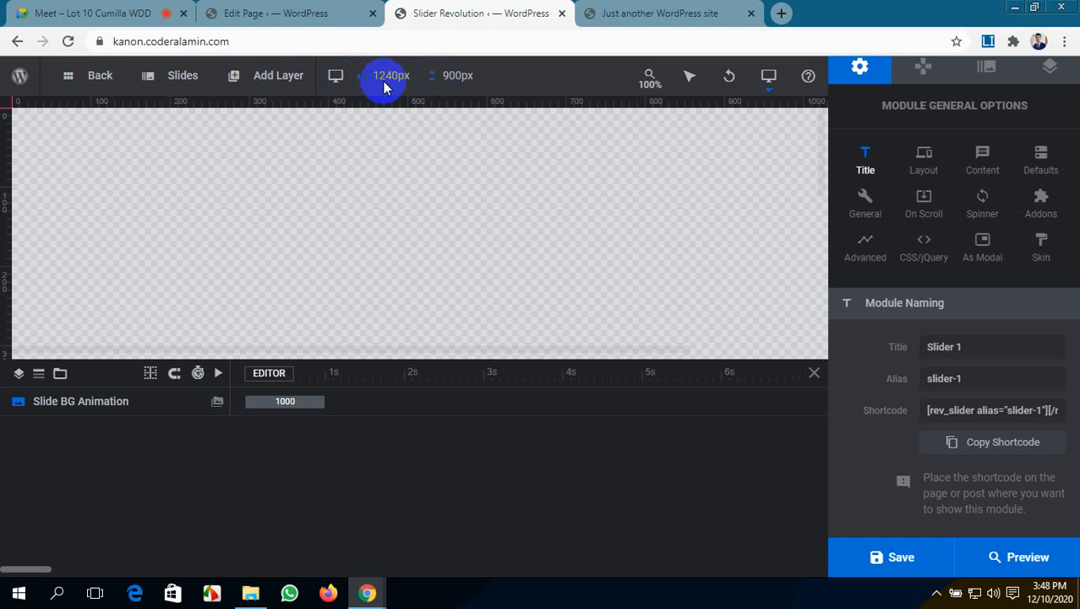
pyautogui.moveTo(662, 93)
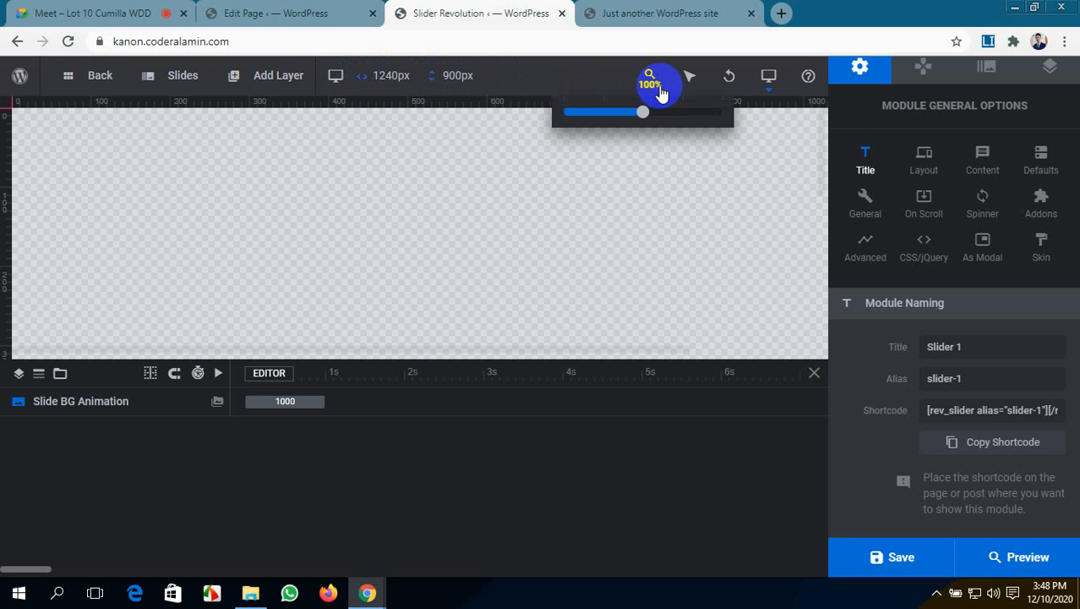
pyautogui.moveTo(645, 112)
pyautogui.mouseDown()
pyautogui.moveTo(672, 109)
pyautogui.moveTo(619, 108)
pyautogui.moveTo(644, 109)
pyautogui.mouseUp()
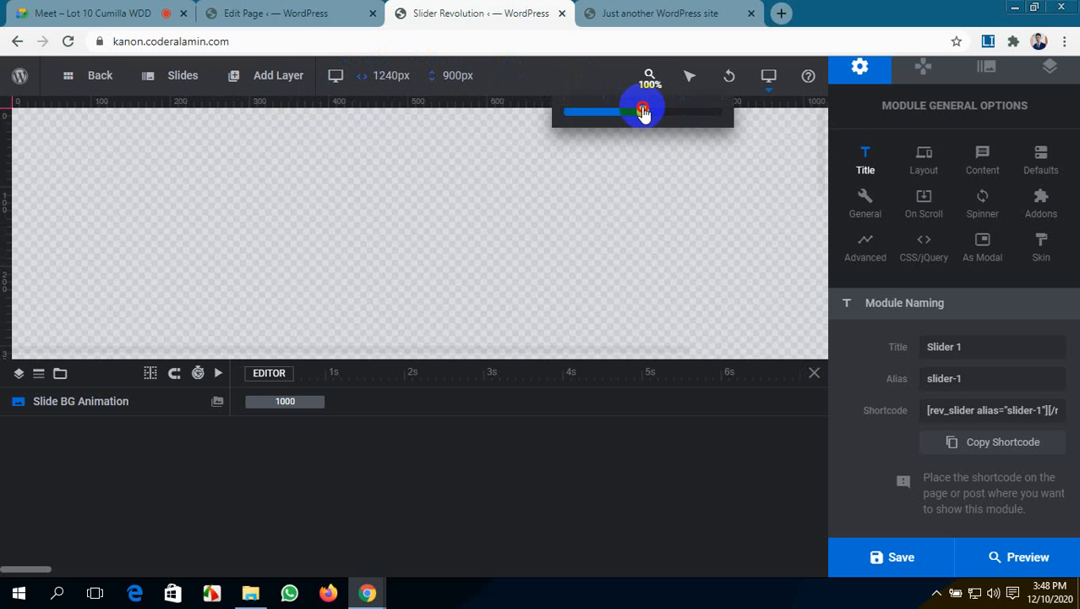
pyautogui.moveTo(700, 77)
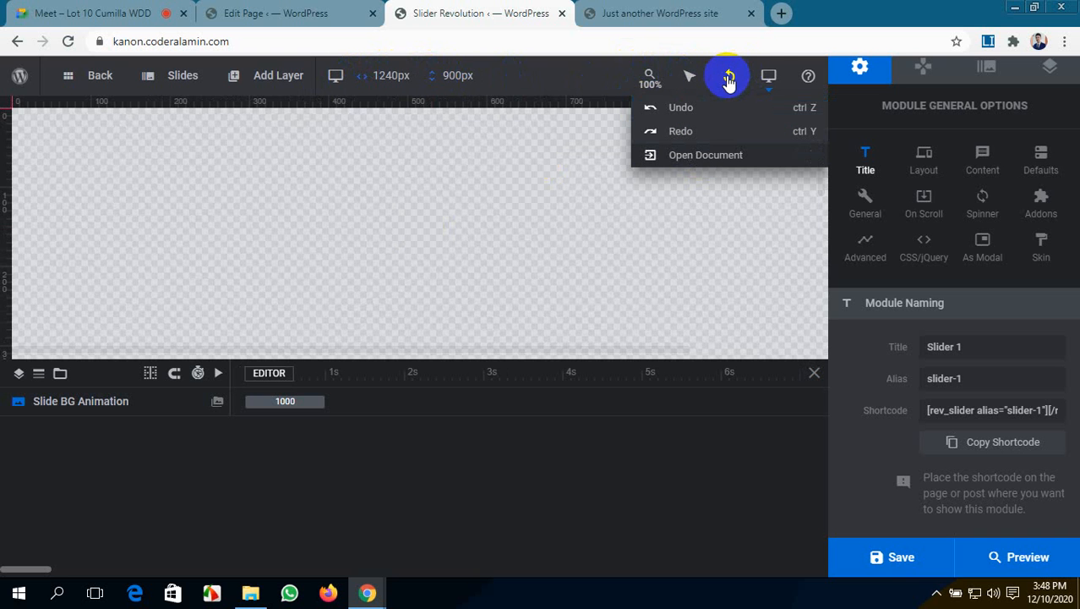
# - Examine the blank module's device view control and its navigation, slide and layer options
pyautogui.moveTo(769, 77)
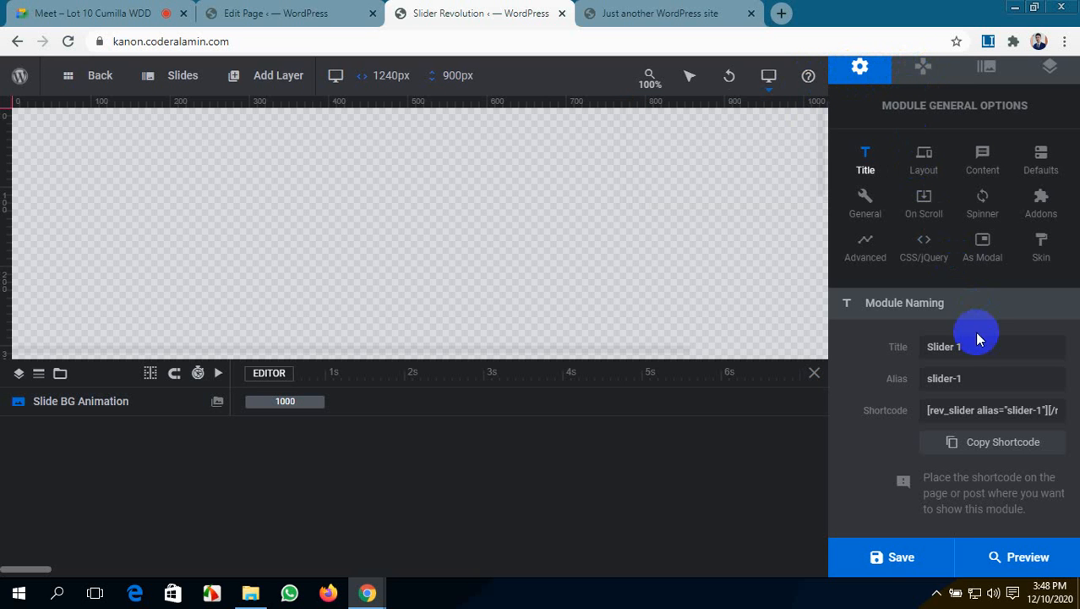
pyautogui.click(924, 67)
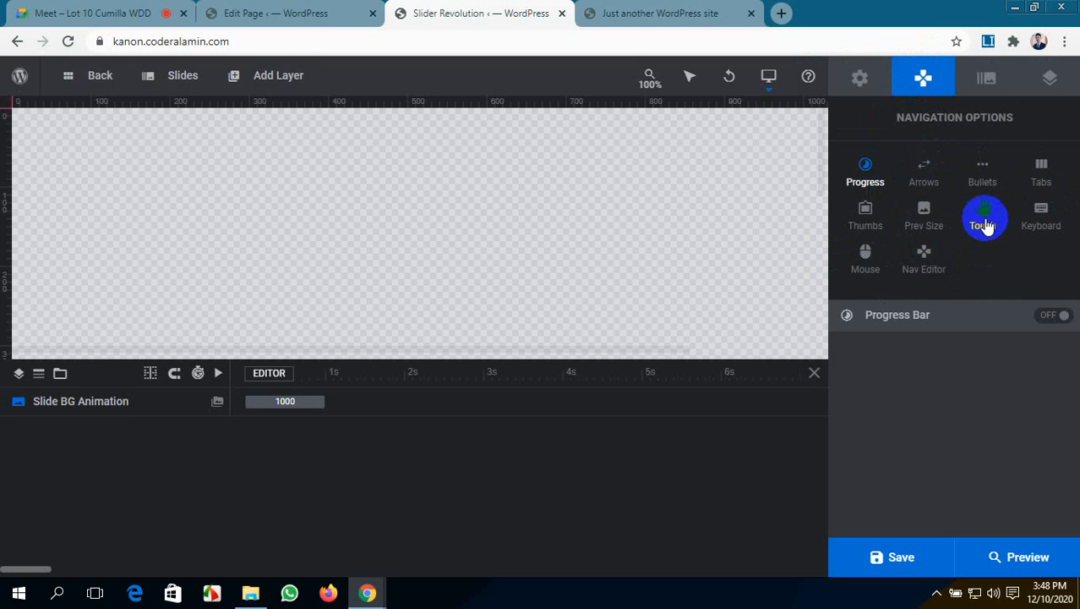
pyautogui.click(989, 78)
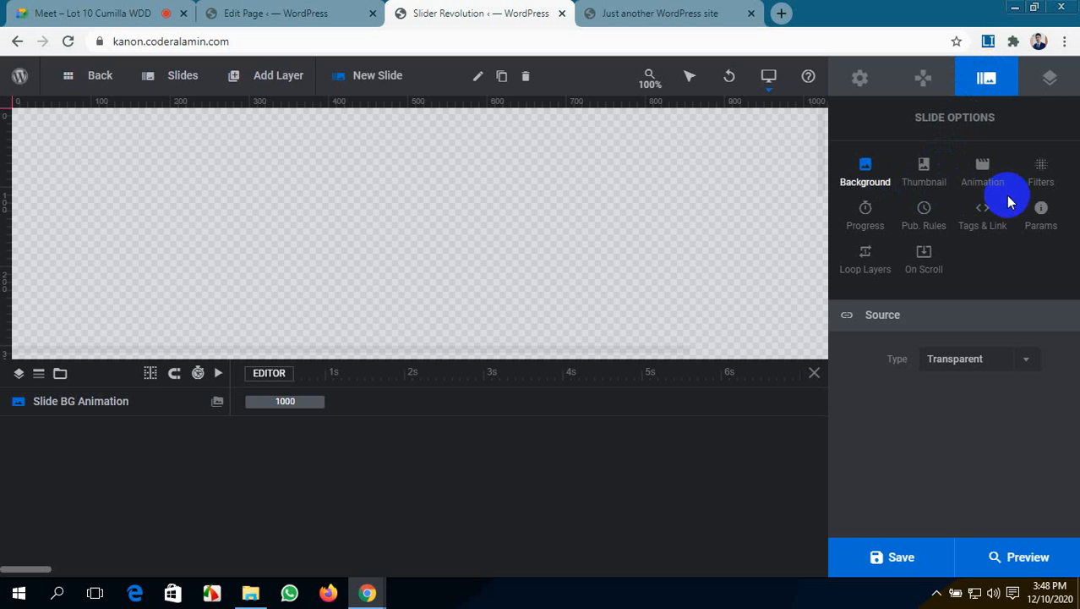
pyautogui.click(1048, 78)
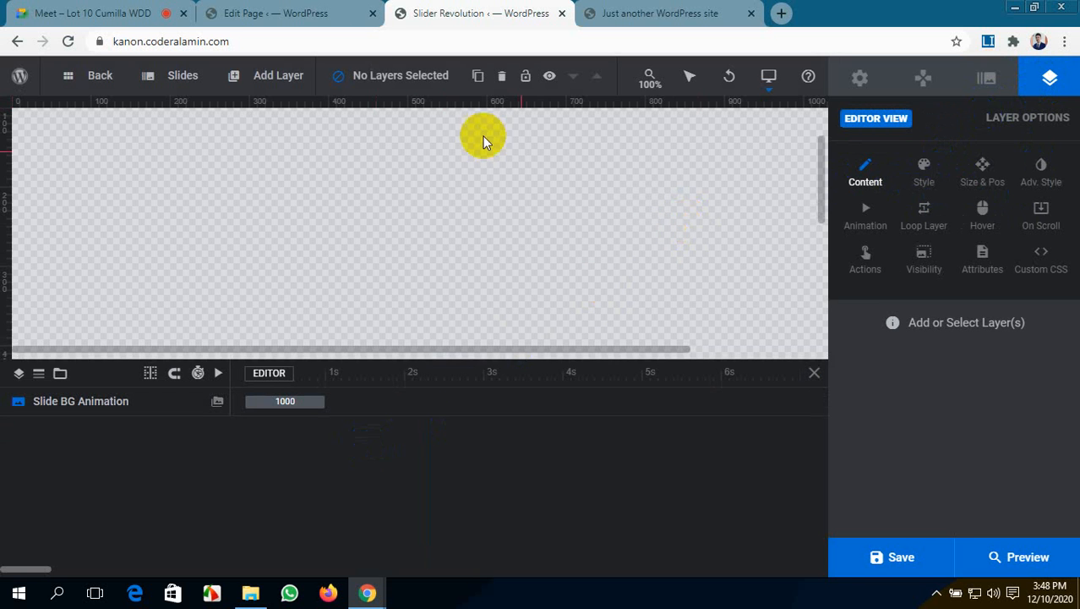
# - Open the WordPress dashboard from the live homepage in a new browser tab and place it directly after the page editor tab
pyautogui.click(297, 7)
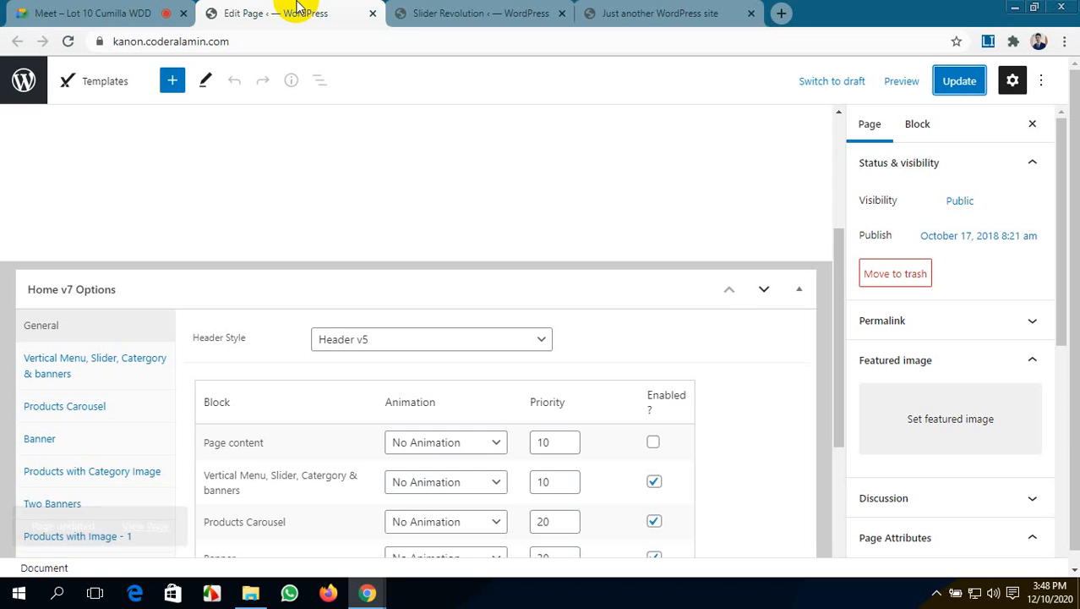
pyautogui.click(470, 12)
pyautogui.click(613, 23)
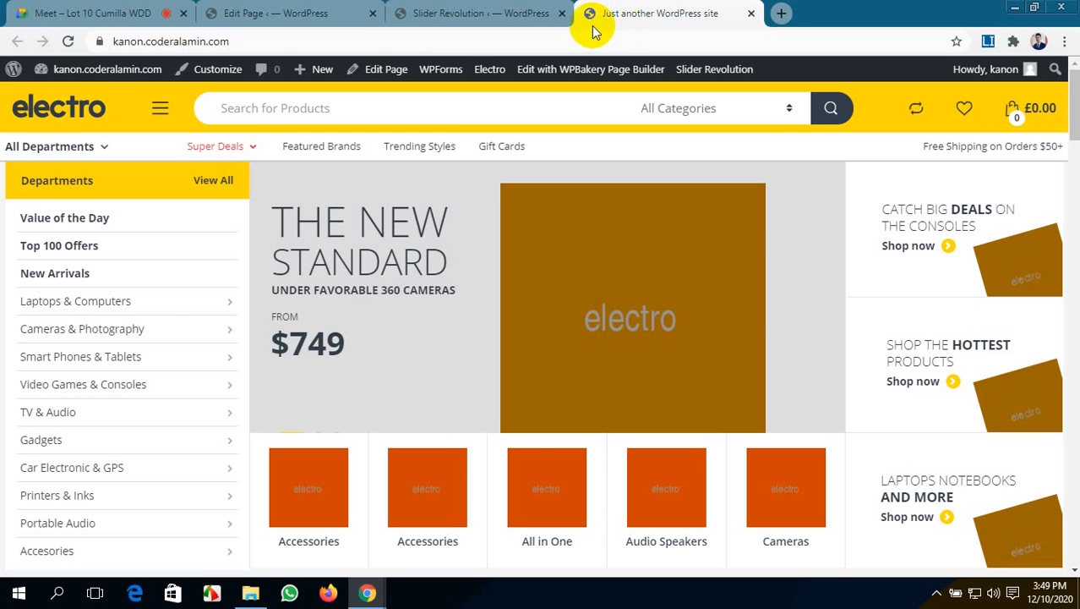
pyautogui.click(285, 7)
pyautogui.click(638, 7)
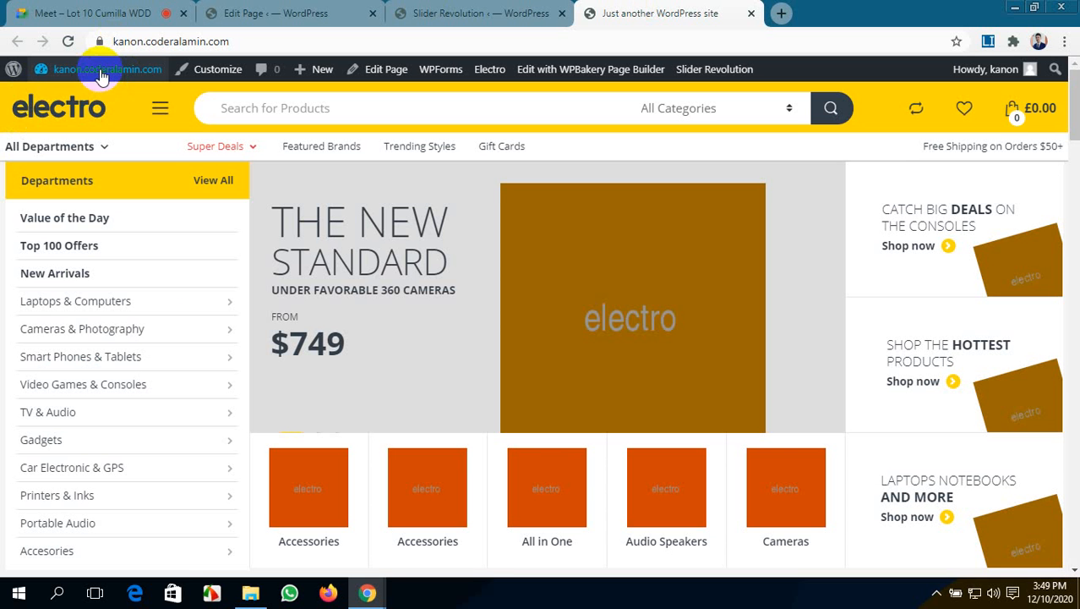
pyautogui.moveTo(93, 71)
pyautogui.middleClick(80, 99)
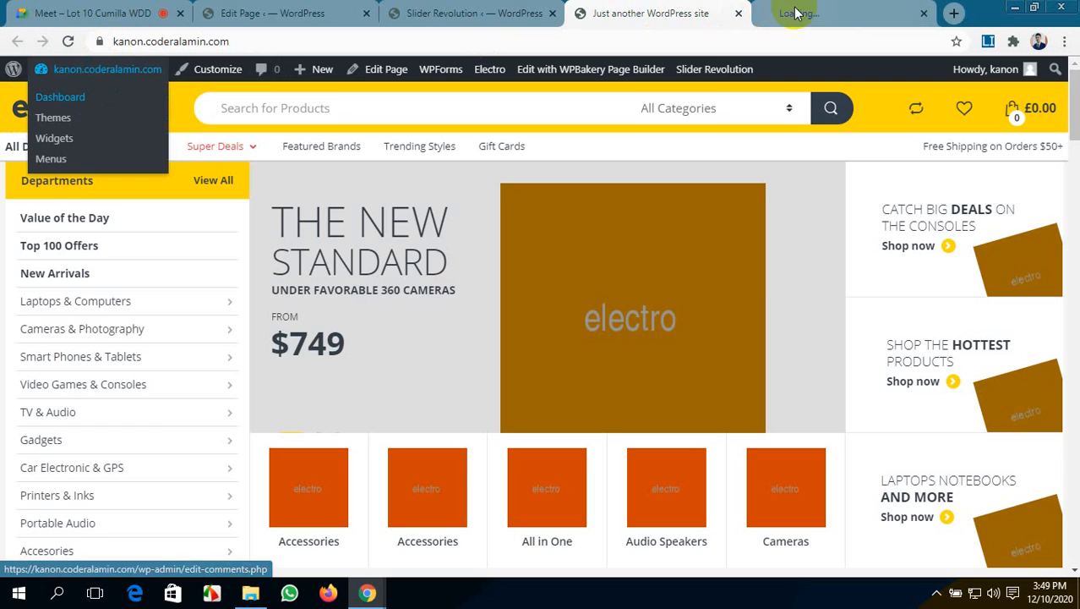
pyautogui.moveTo(913, 12); pyautogui.dragTo(470, 7)
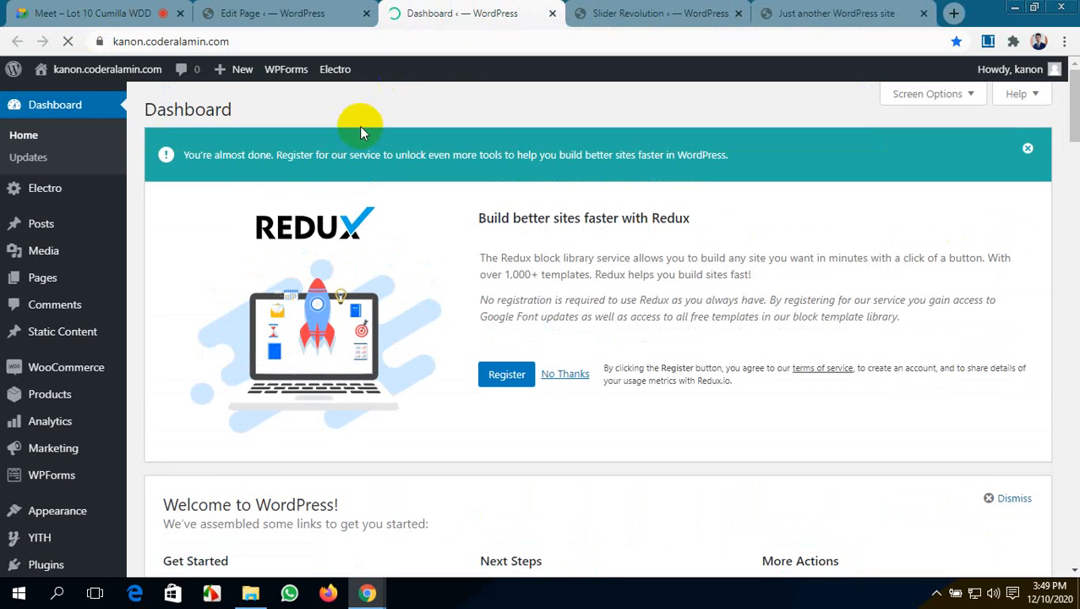
# - Open Slider Revolution from the WordPress dashboard and bring up its list of existing modules
pyautogui.scroll(-1, 343, 378)
pyautogui.scroll(-6, 344, 378)
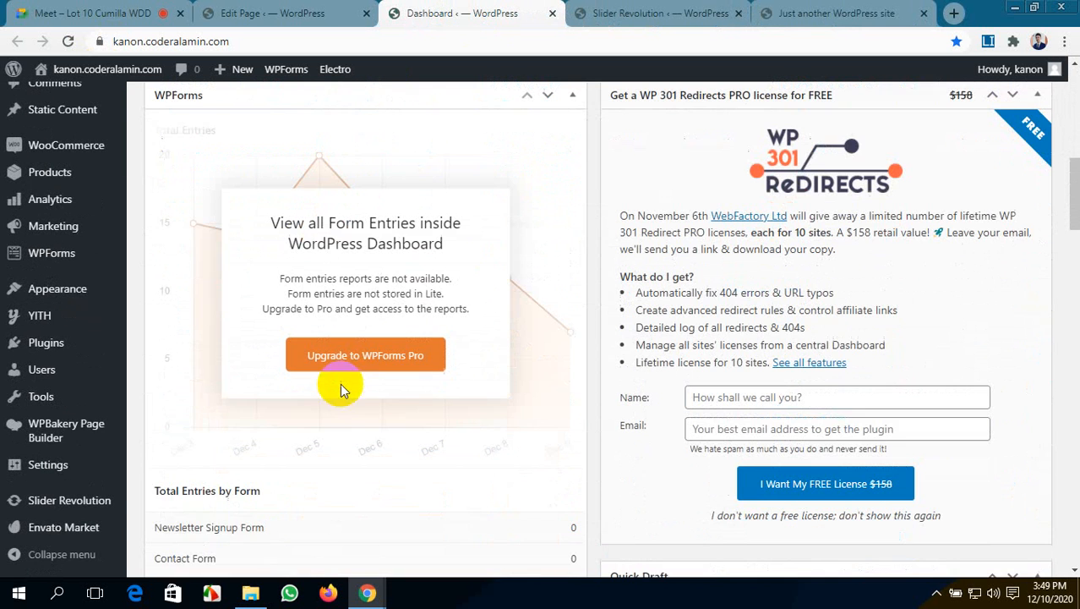
pyautogui.click(67, 507)
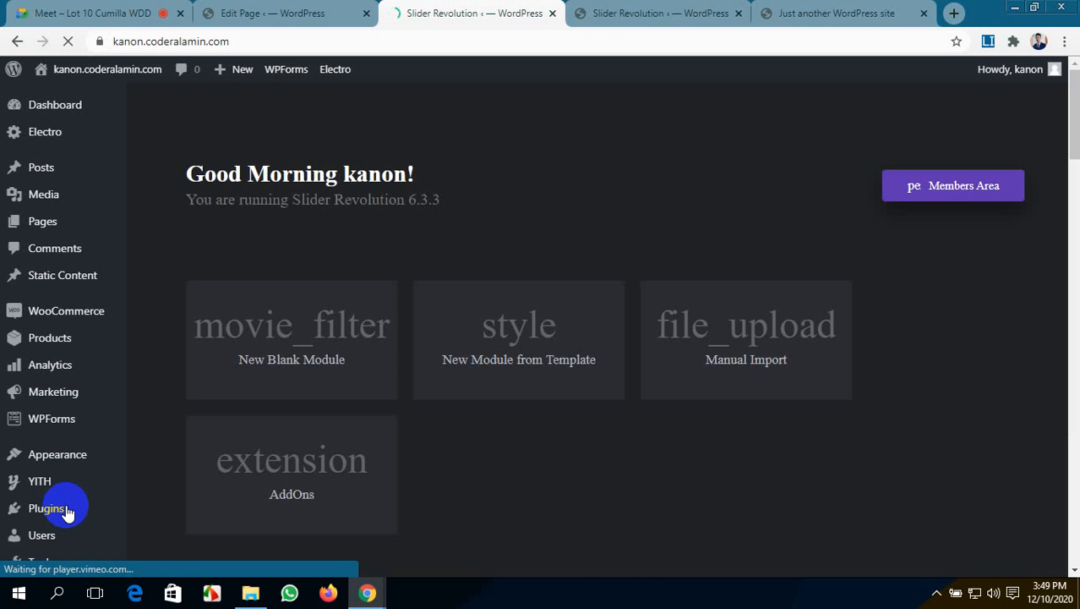
pyautogui.click(46, 510)
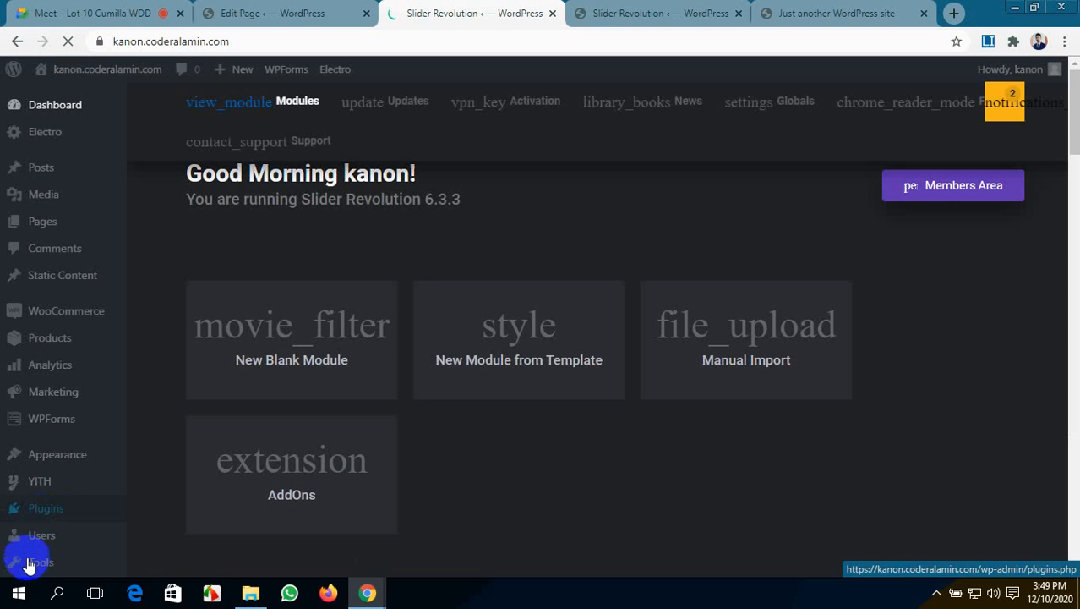
pyautogui.scroll(-4, 398, 461)
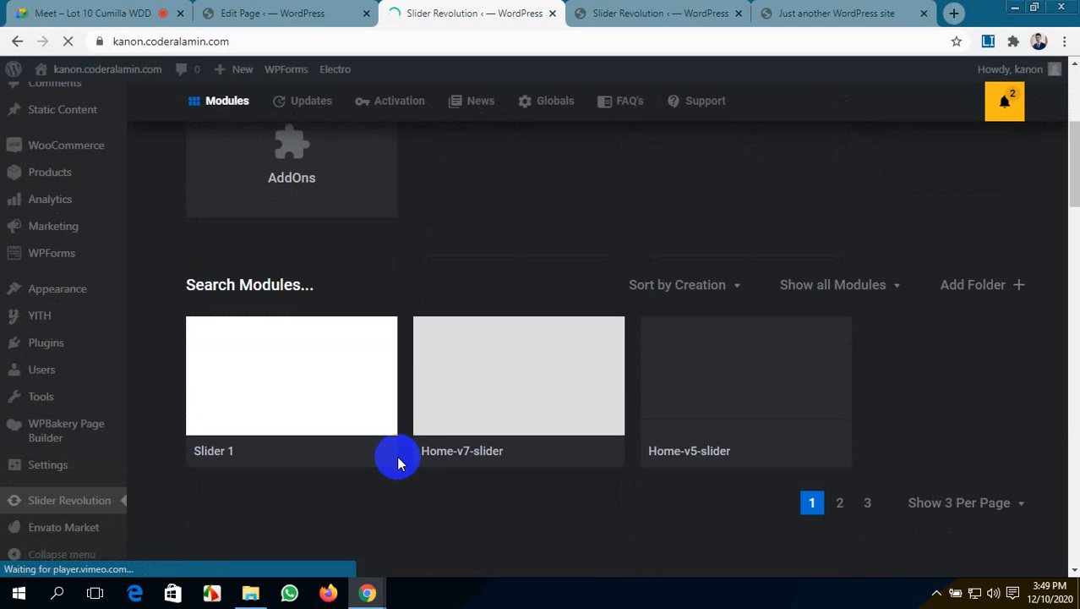
# - Open the Home-v5-slider module in the editor and look over its canvas and layers
pyautogui.moveTo(741, 395)
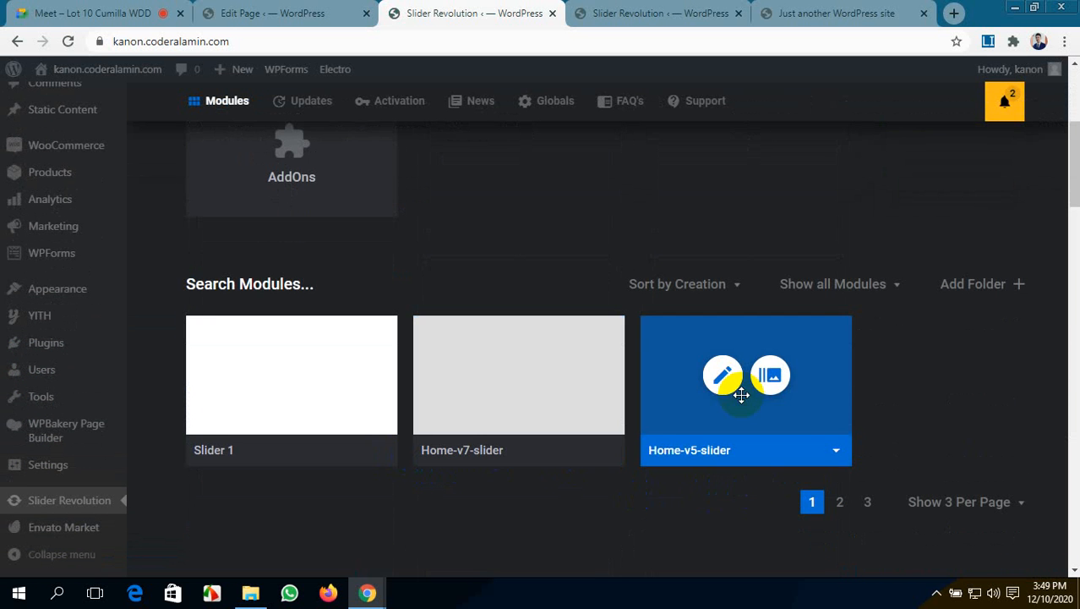
pyautogui.click(723, 377)
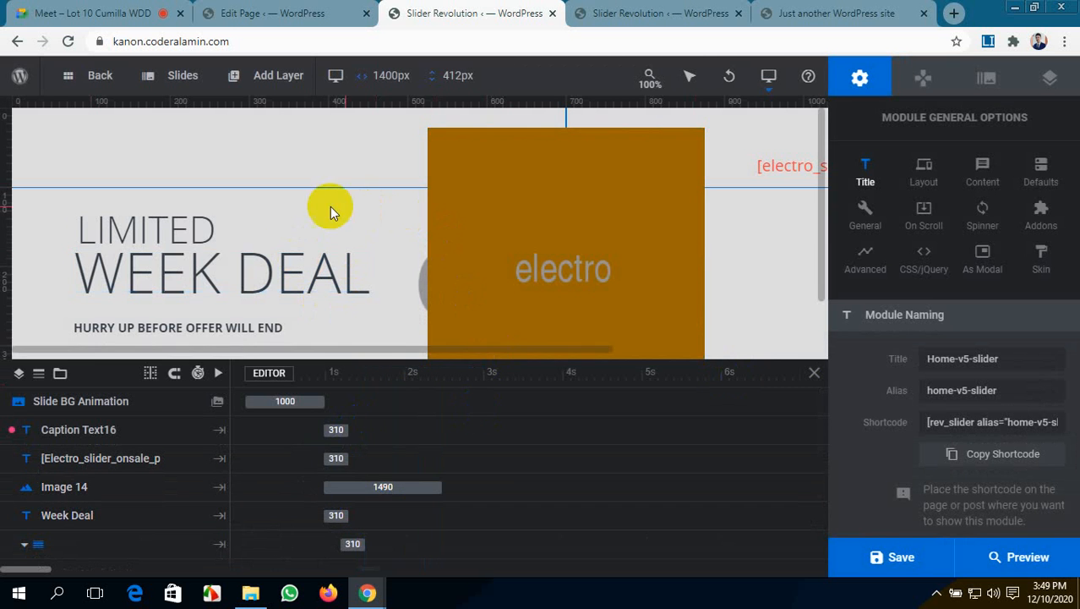
pyautogui.scroll(-1, 329, 206)
pyautogui.scroll(1, 324, 206)
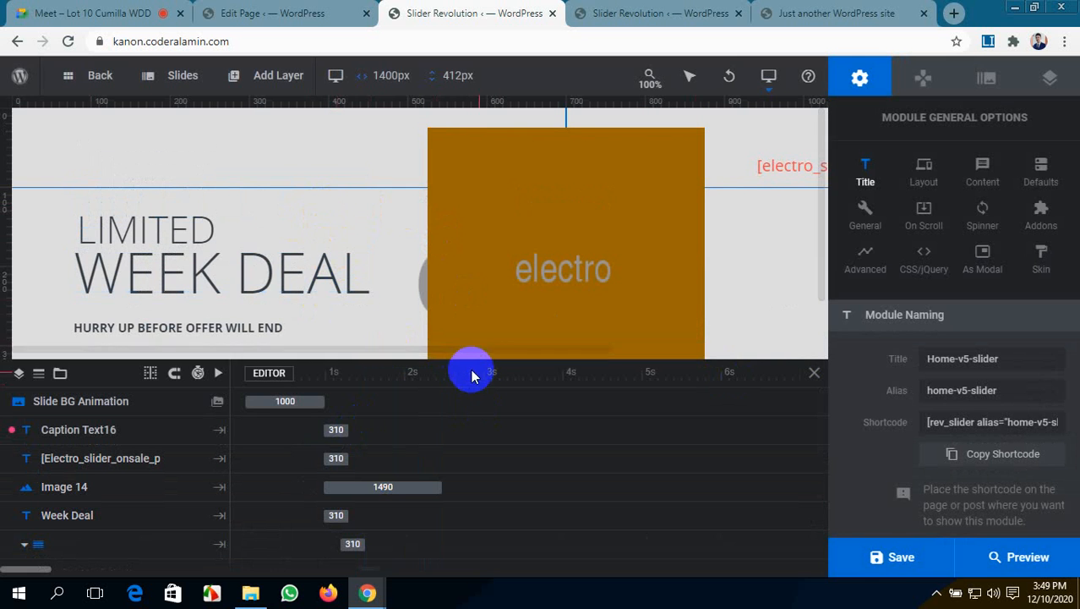
pyautogui.scroll(-1, 459, 267)
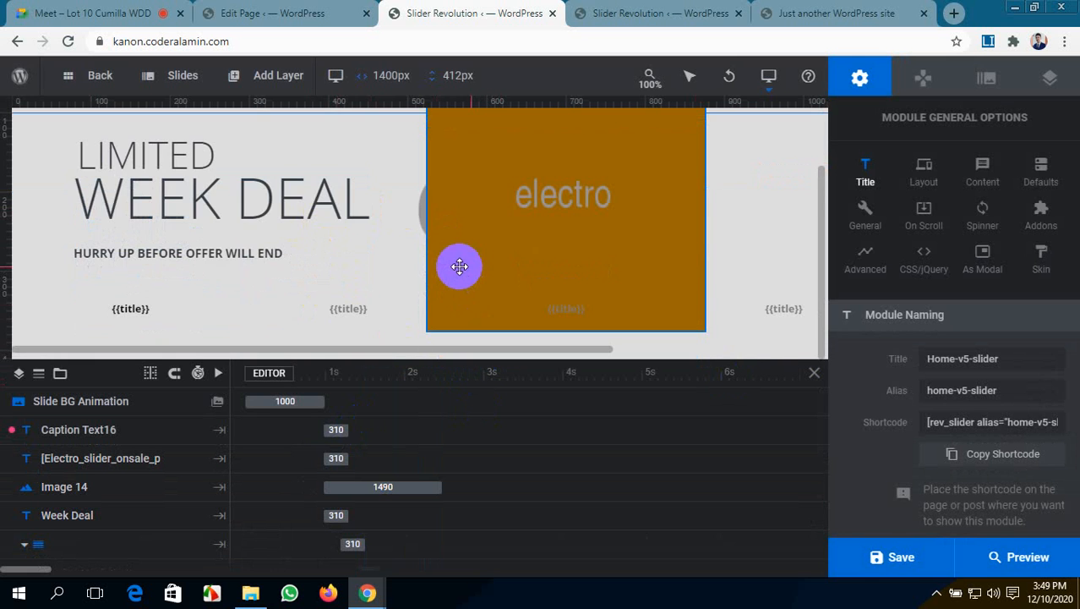
pyautogui.scroll(1, 459, 267)
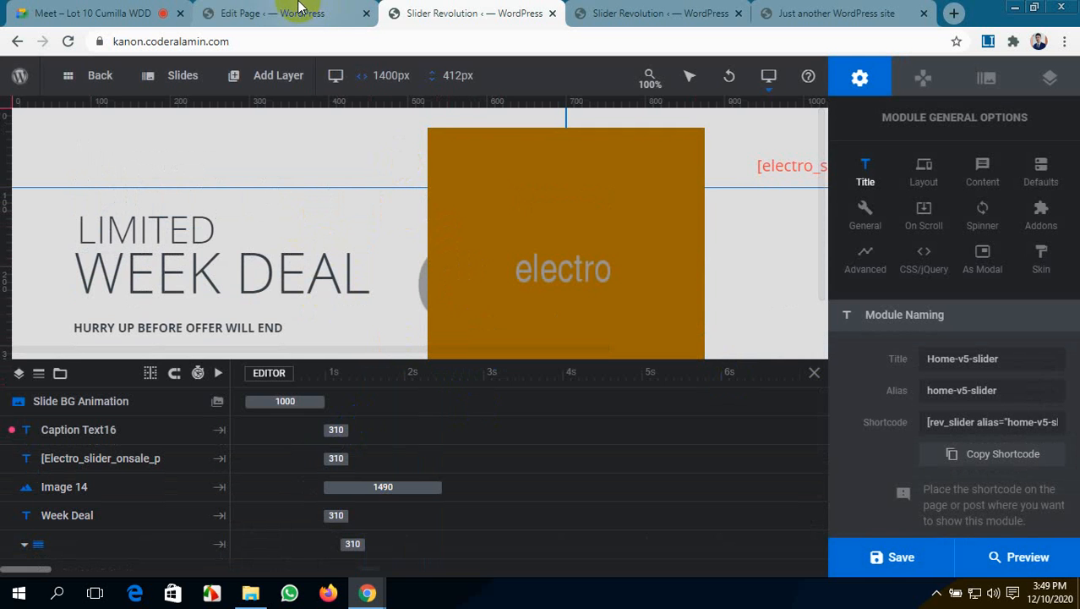
# - Leave Home-v5-slider for the module list and open the Home-v7-slider module for editing
pyautogui.click(16, 42)
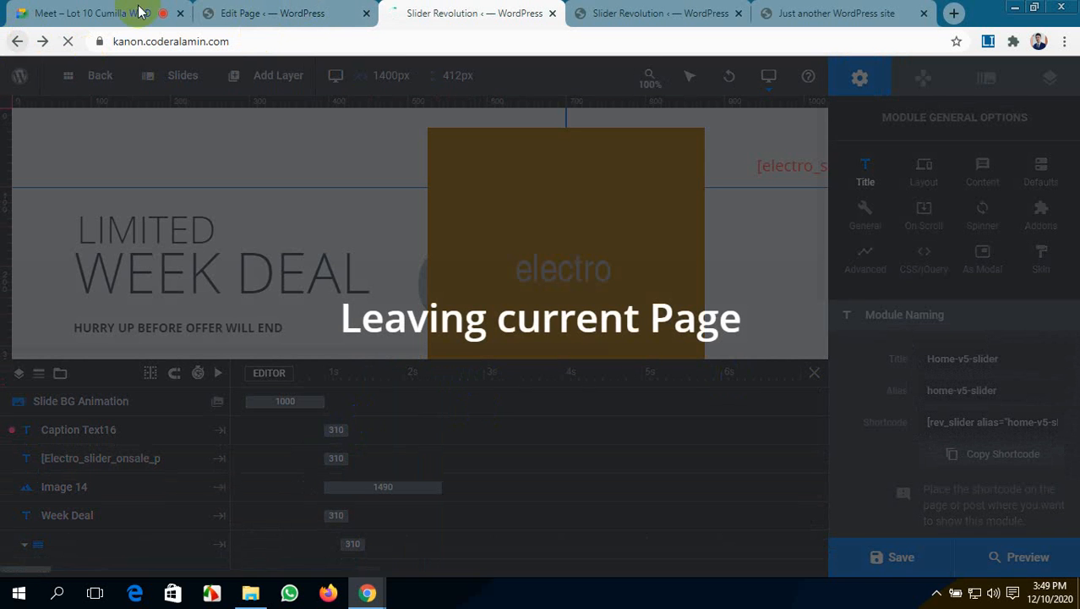
pyautogui.click(283, 8)
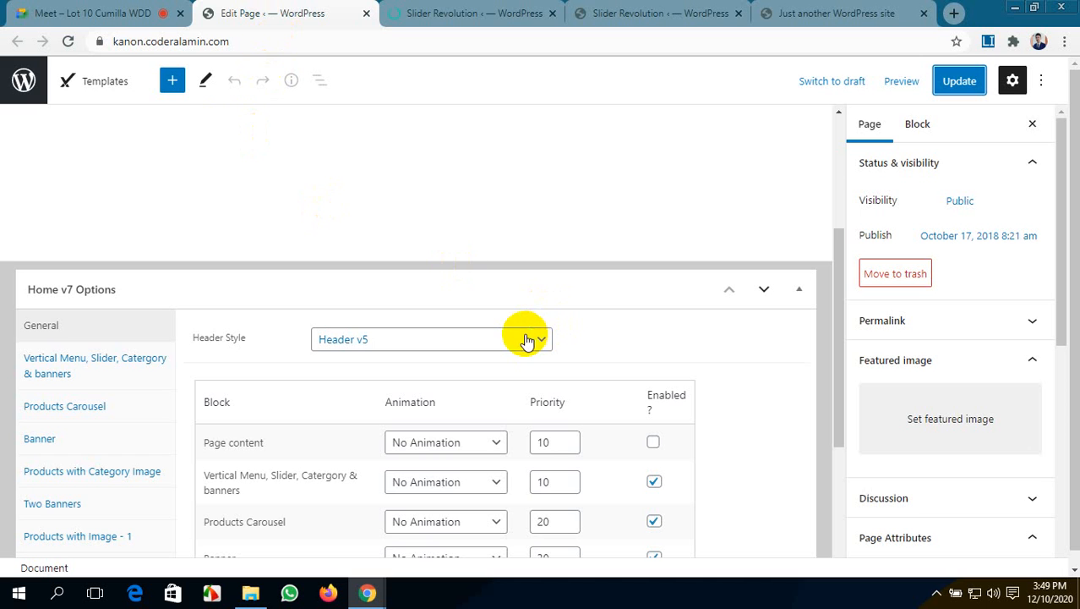
pyautogui.click(478, 8)
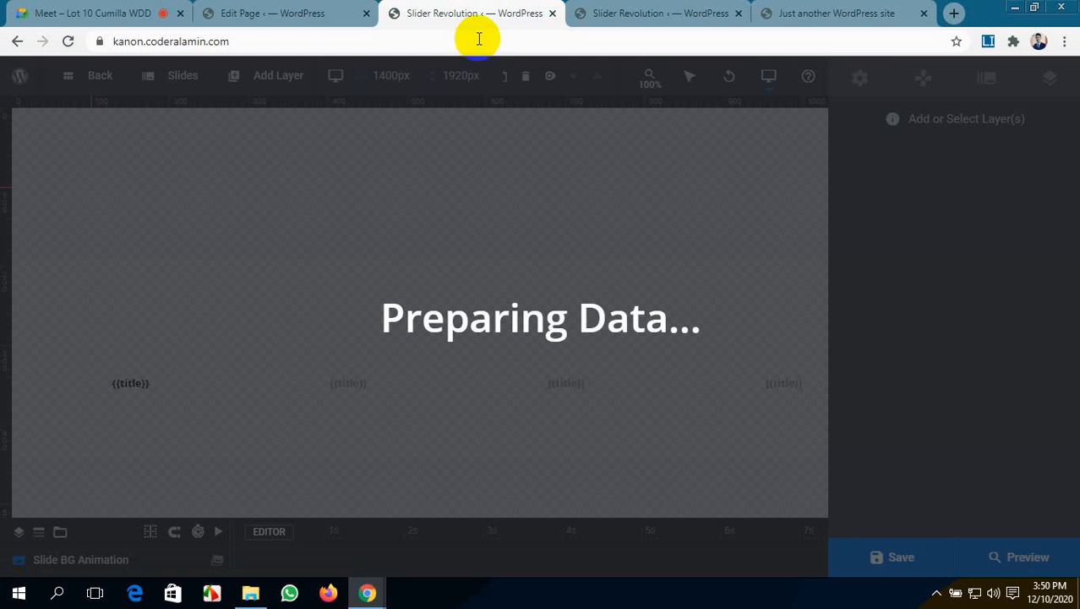
pyautogui.click(521, 287)
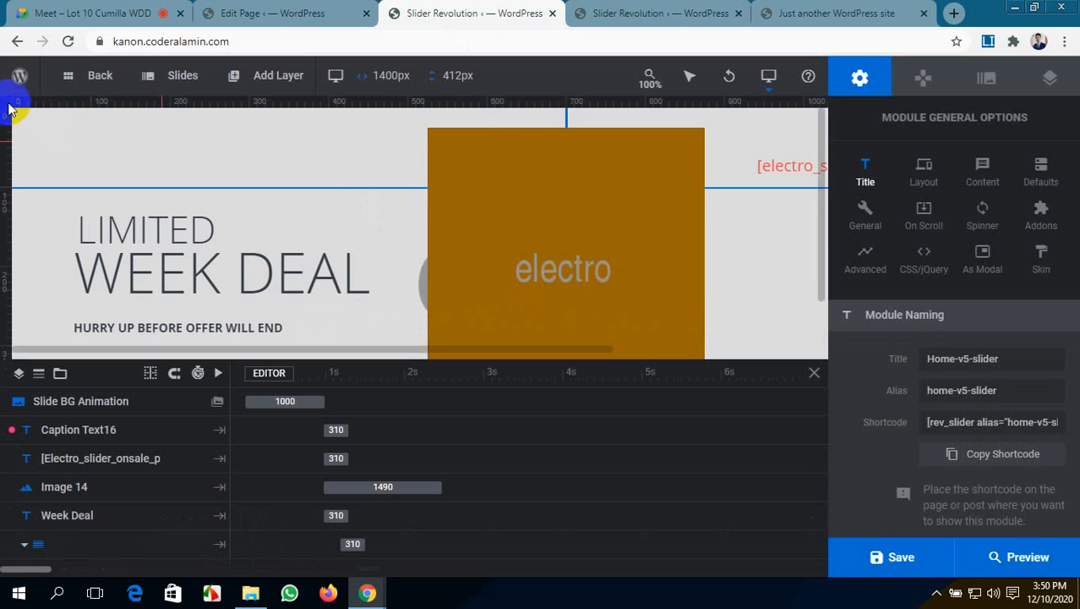
pyautogui.click(17, 41)
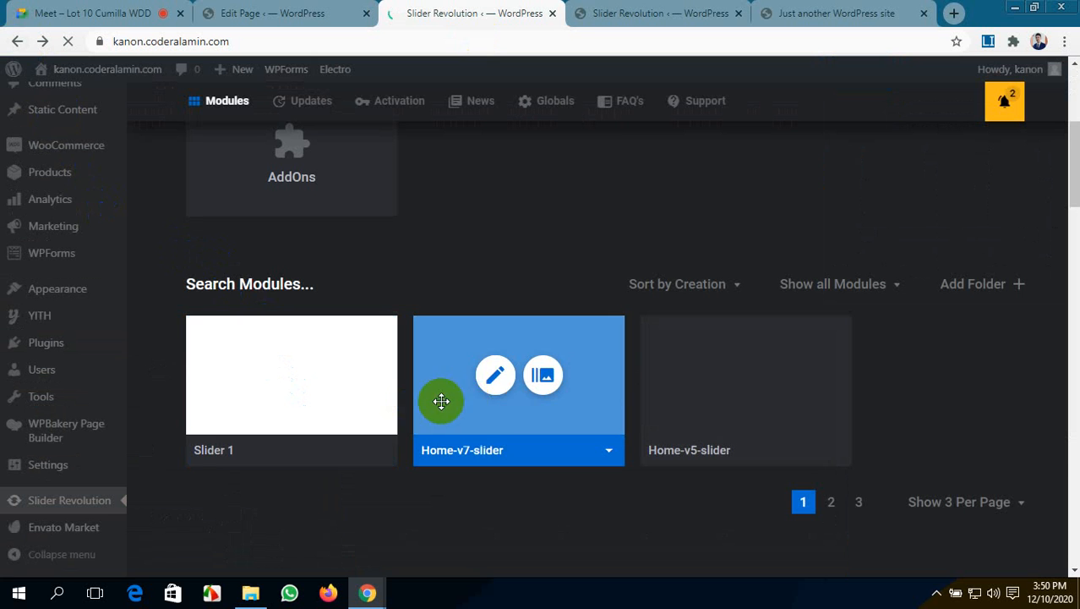
pyautogui.click(494, 382)
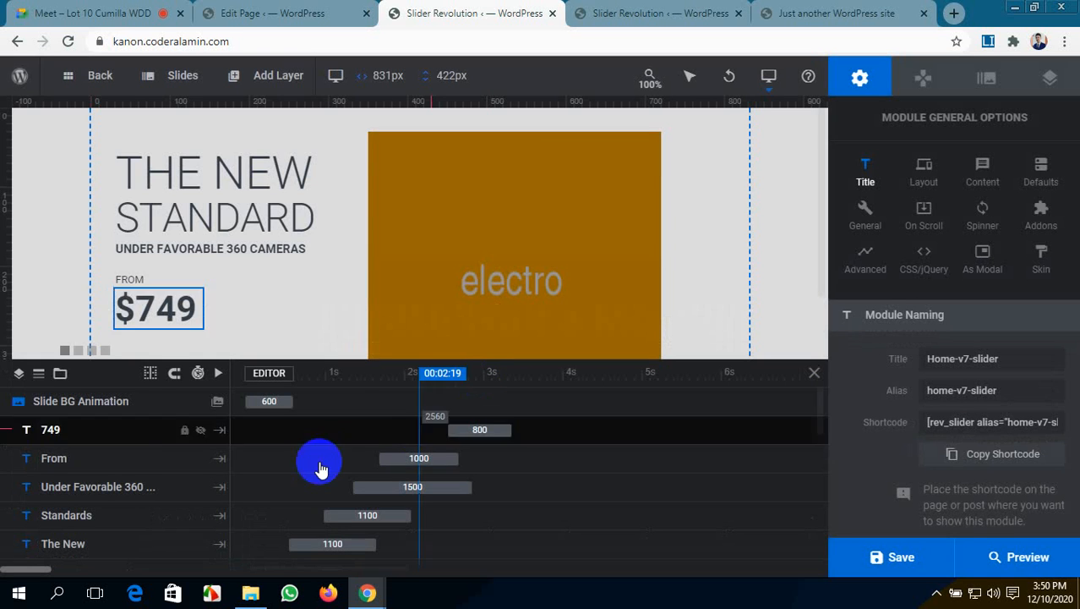
pyautogui.click(321, 469)
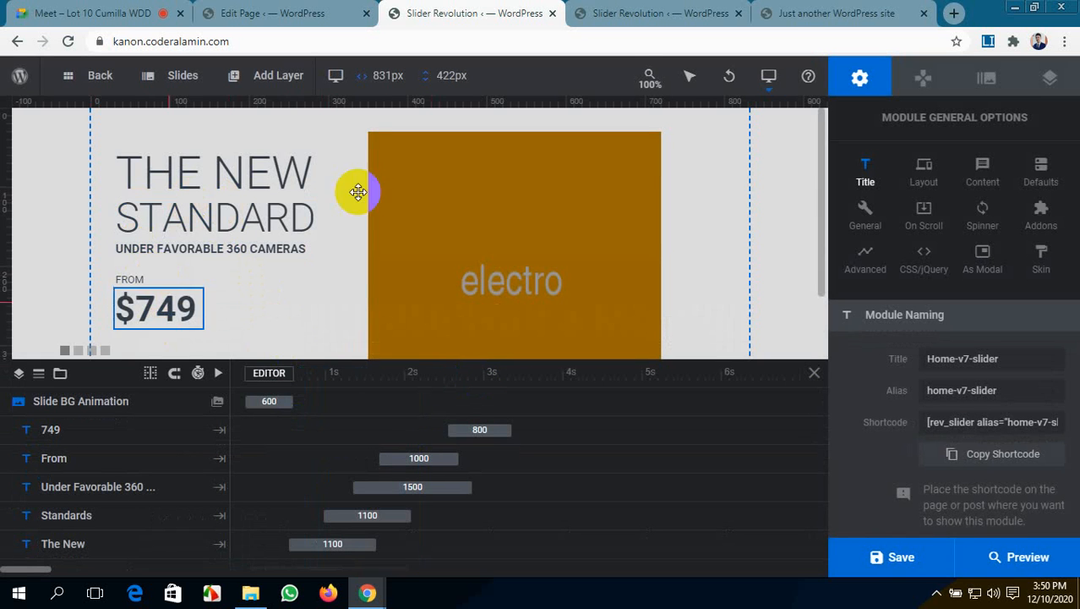
# - Compare the Home-v7-slider with the slider on the live homepage and inspect its bullets navigation settings
pyautogui.click(829, 12)
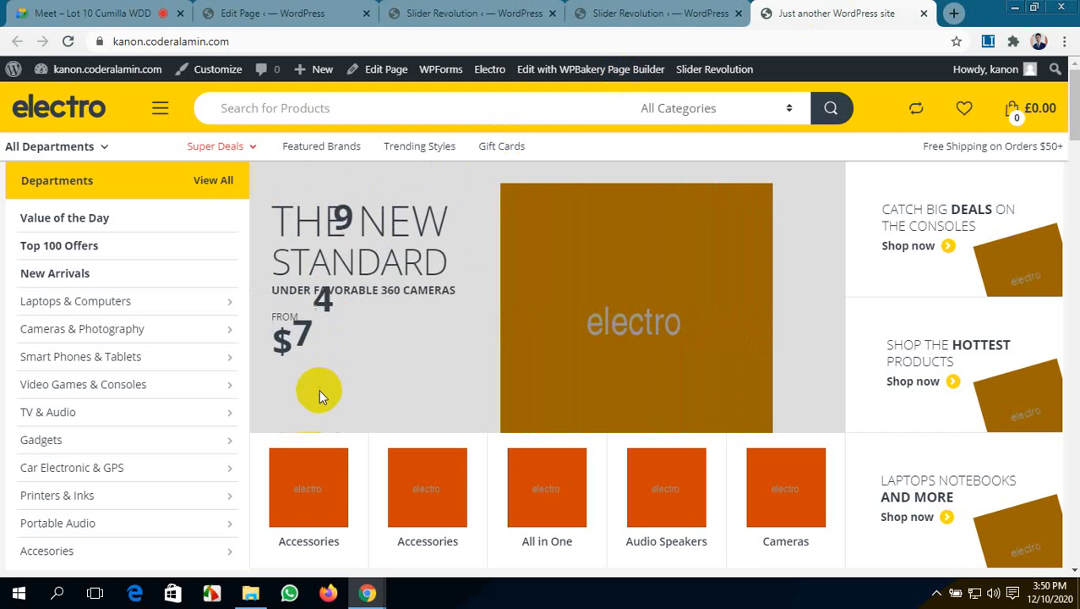
pyautogui.click(475, 14)
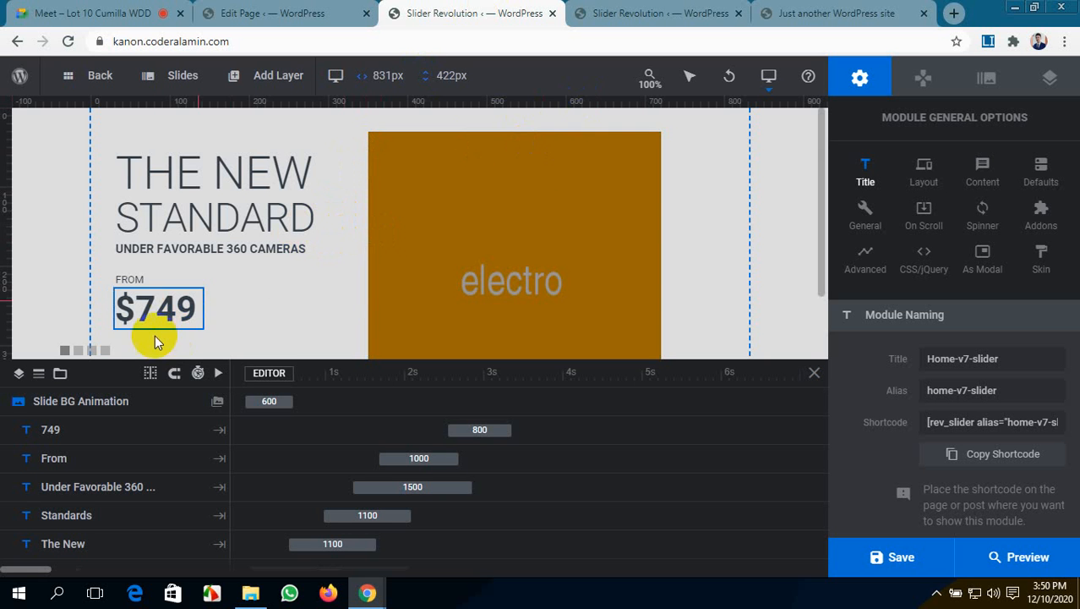
pyautogui.click(77, 351)
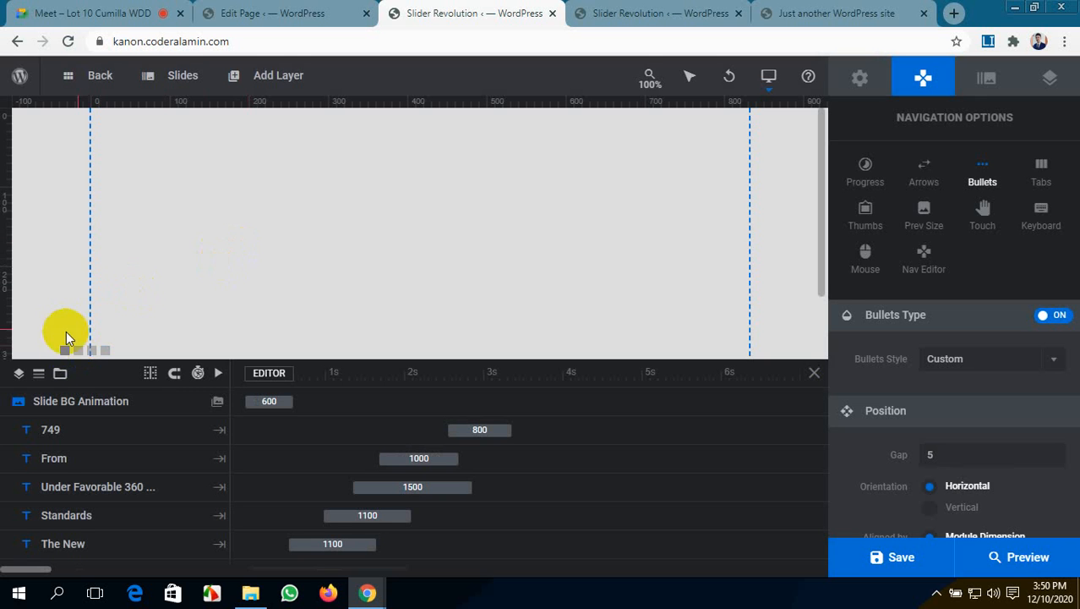
pyautogui.click(91, 351)
# - Return to a freshly reloaded Home-v7-slider editor and enlarge the canvas slightly by shrinking the timeline area
pyautogui.click(627, 8)
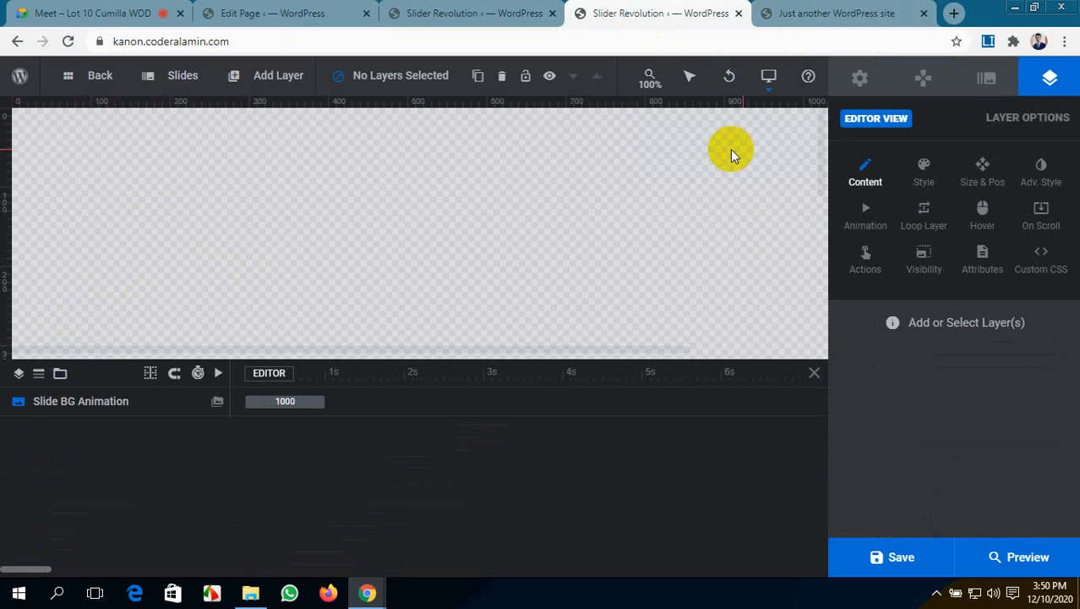
pyautogui.click(803, 17)
pyautogui.click(676, 12)
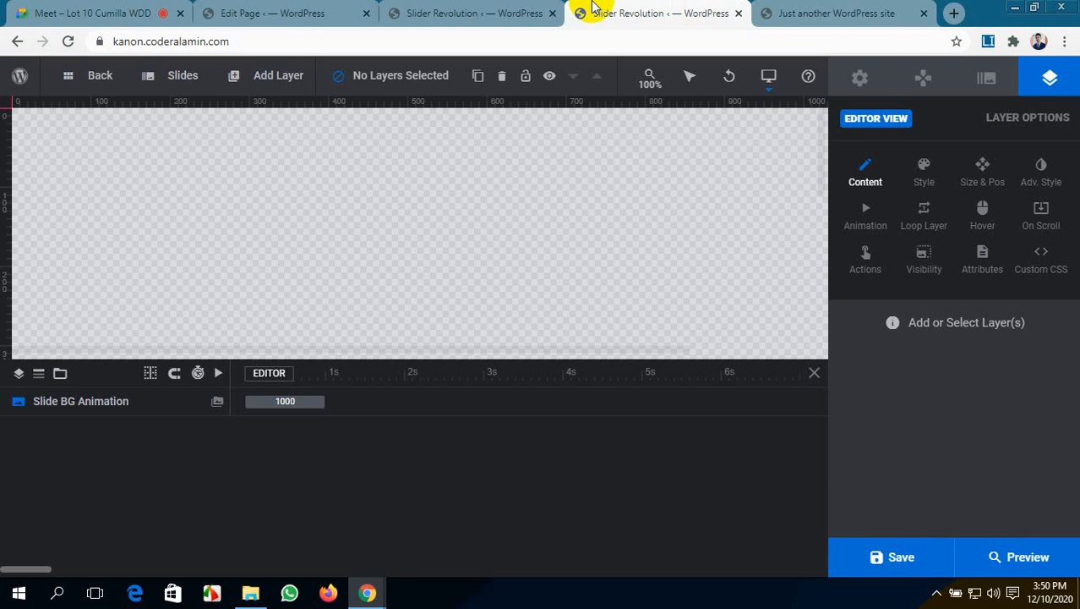
pyautogui.click(495, 17)
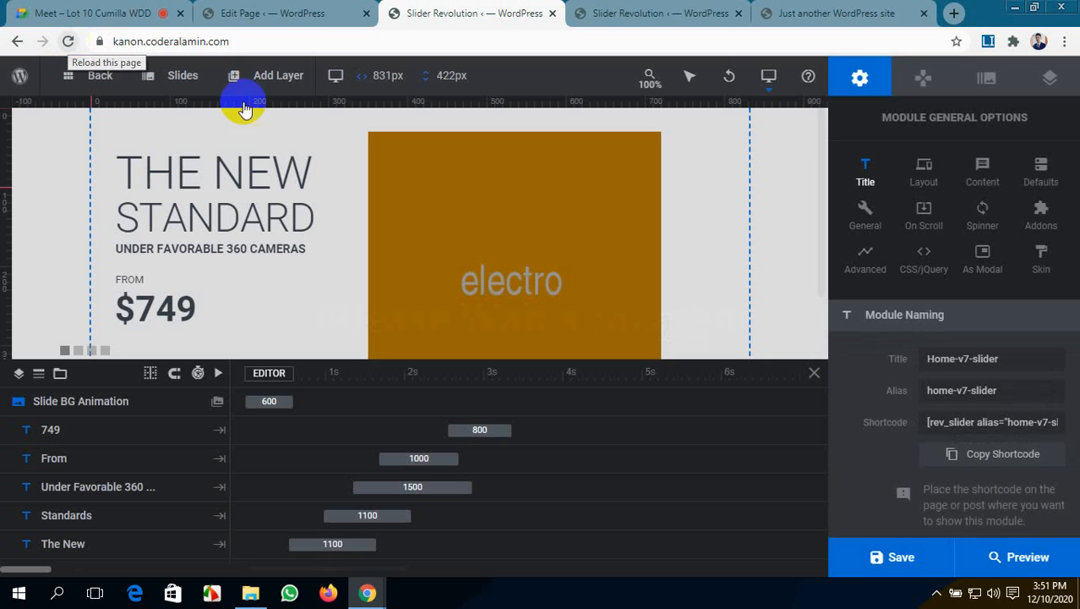
pyautogui.moveTo(354, 357)
pyautogui.mouseDown()
pyautogui.moveTo(357, 388)
pyautogui.moveTo(369, 364)
pyautogui.mouseUp()
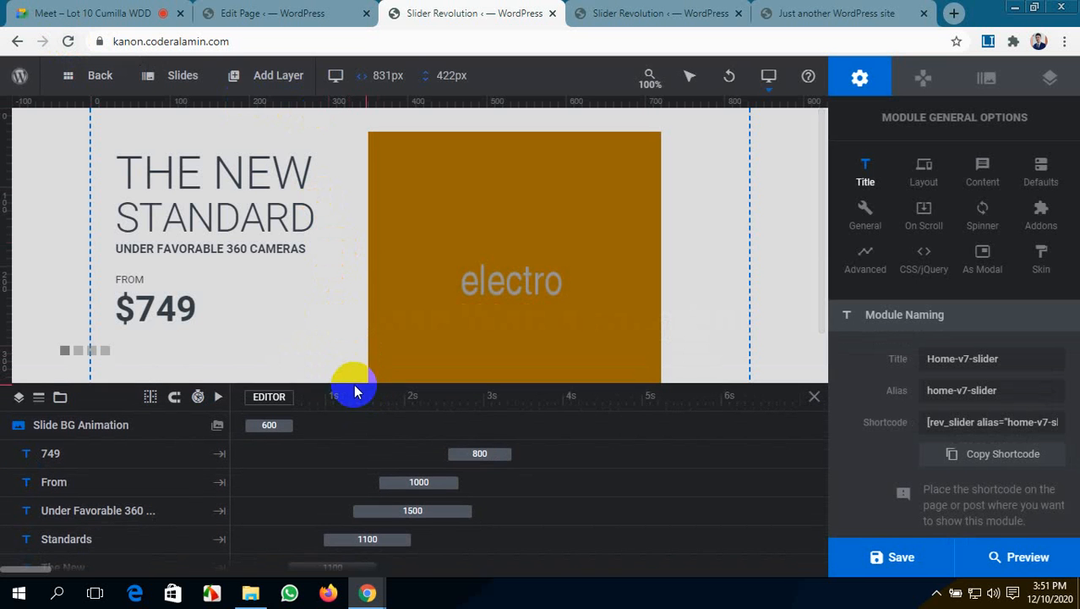
pyautogui.moveTo(357, 382); pyautogui.dragTo(361, 394)
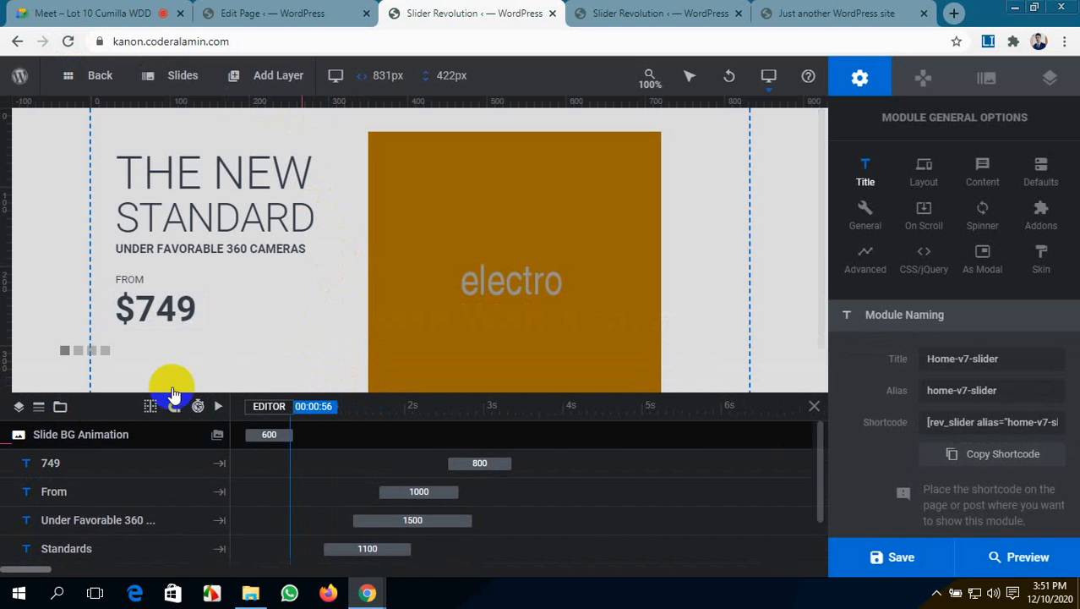
# - Check the Home v7 options in the page editor and go back to the blank slider module
pyautogui.click(267, 7)
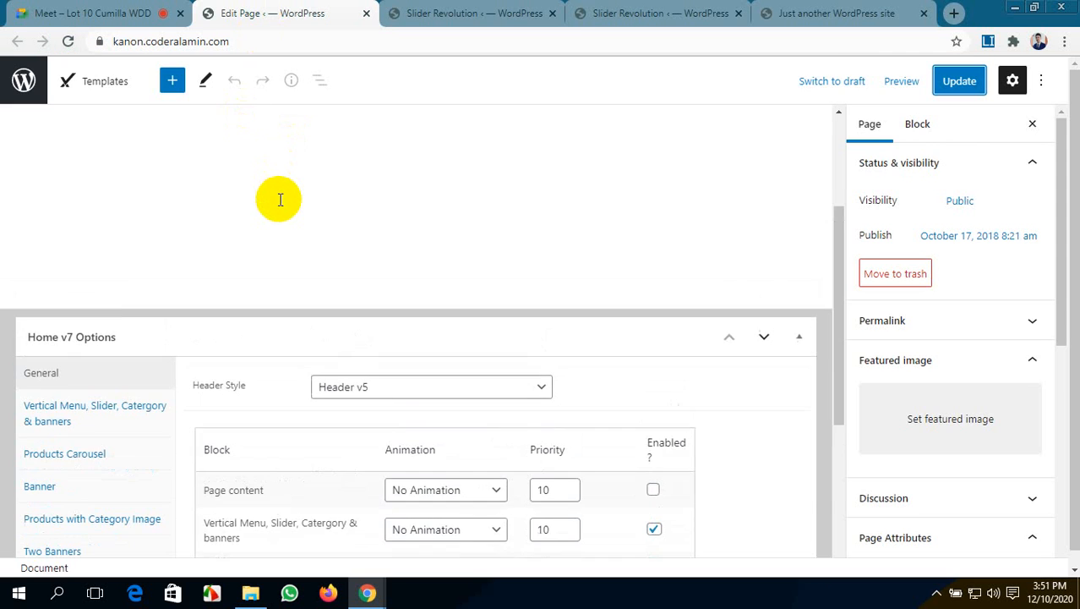
pyautogui.click(632, 10)
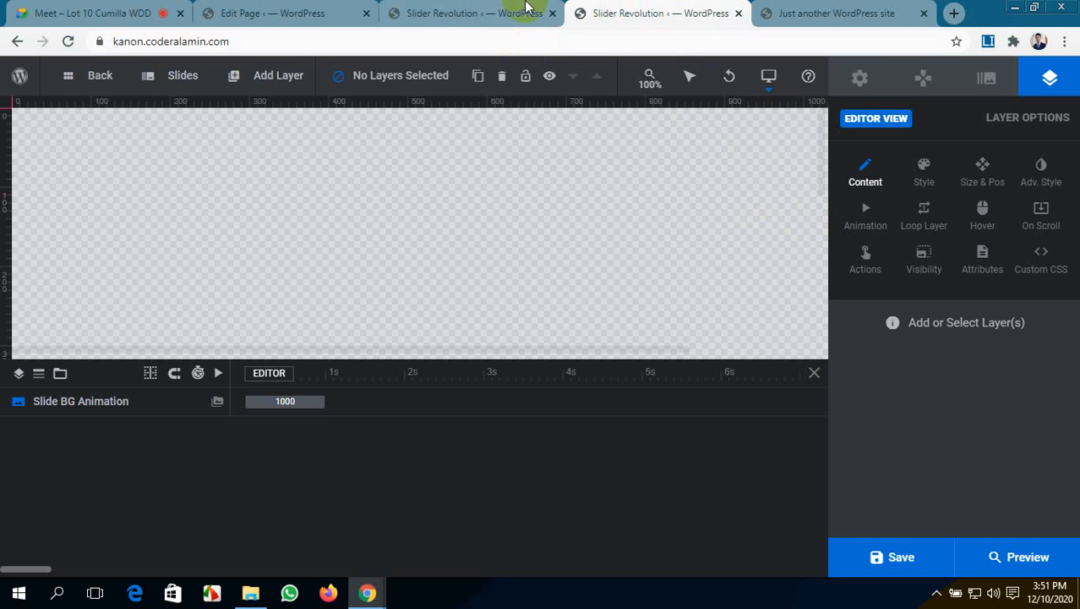
# - View the Home-v7-slider in its notebook, tablet and mobile layouts and return to the desktop layout
pyautogui.click(465, 7)
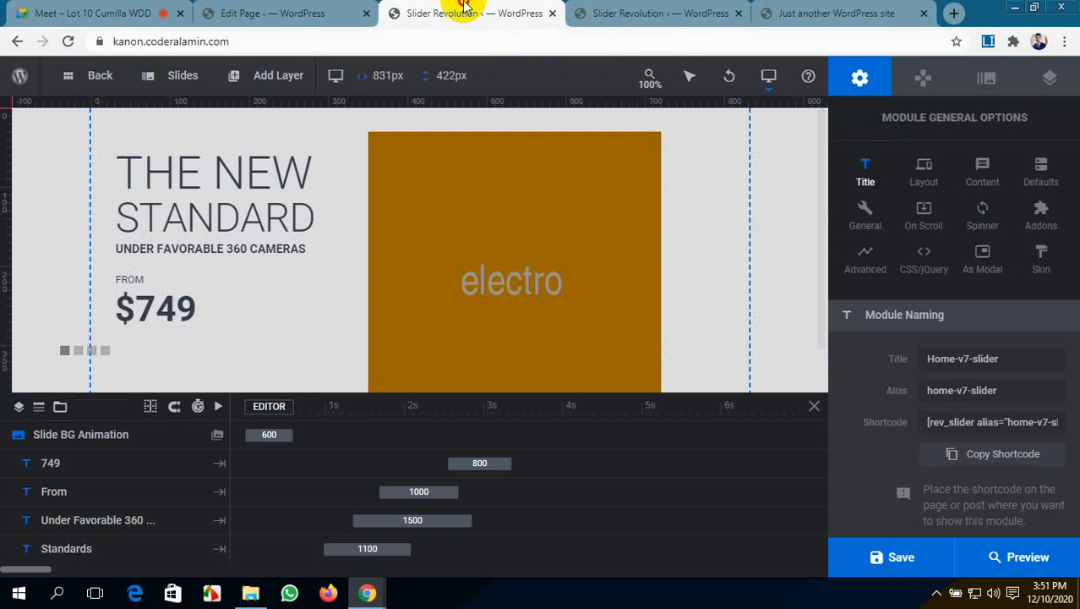
pyautogui.click(634, 10)
pyautogui.click(511, 9)
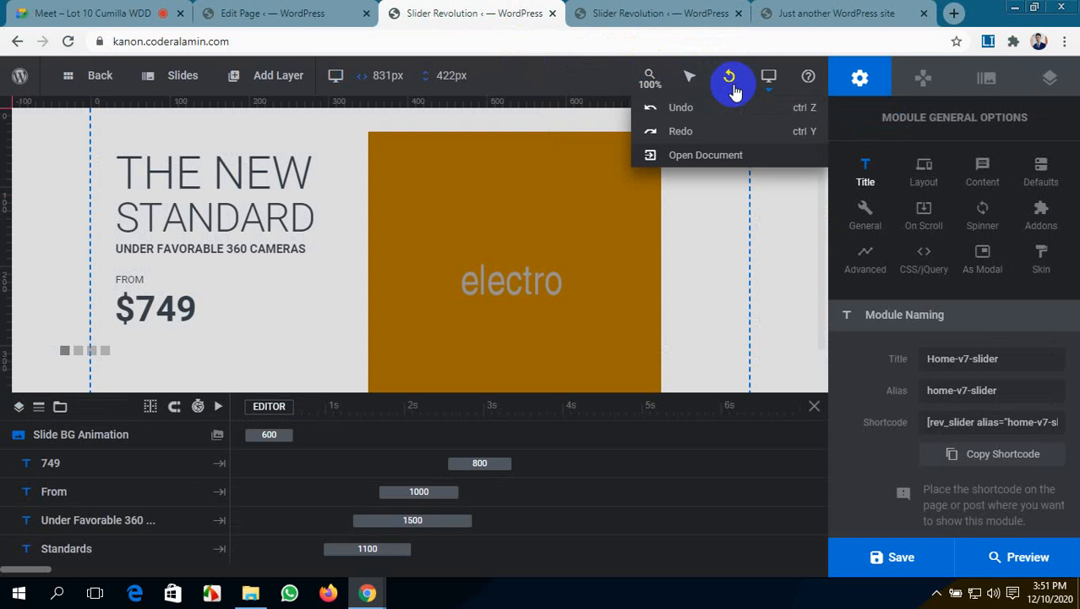
pyautogui.moveTo(773, 88)
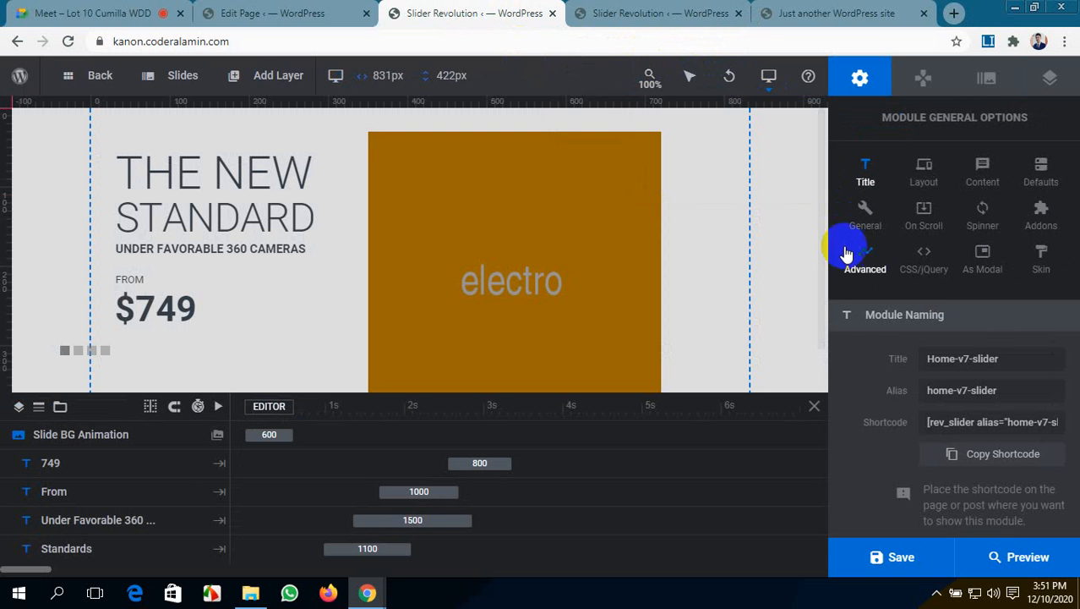
pyautogui.moveTo(690, 78)
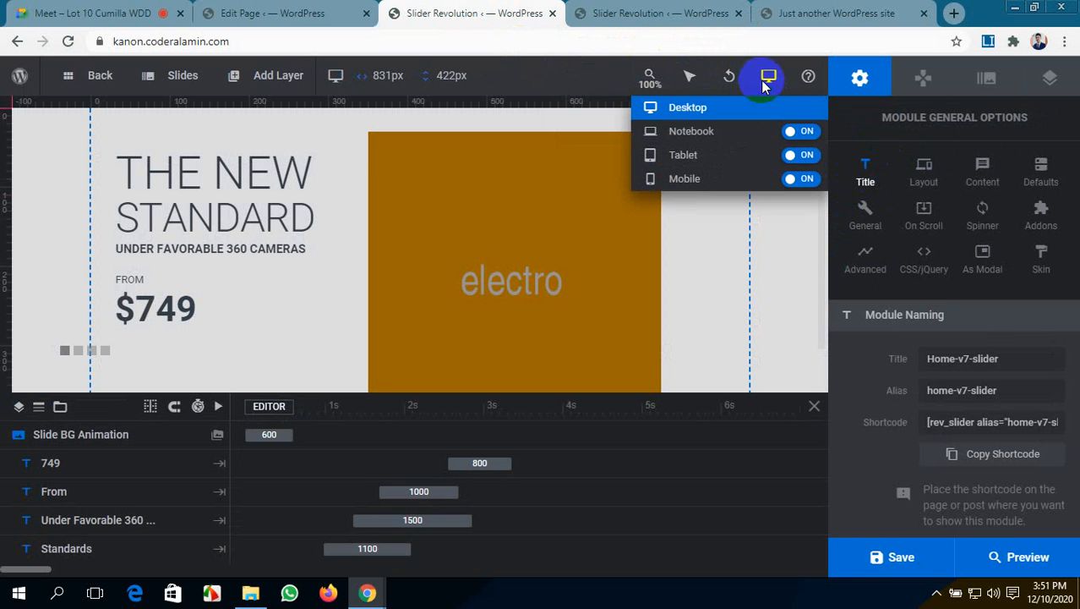
pyautogui.click(744, 142)
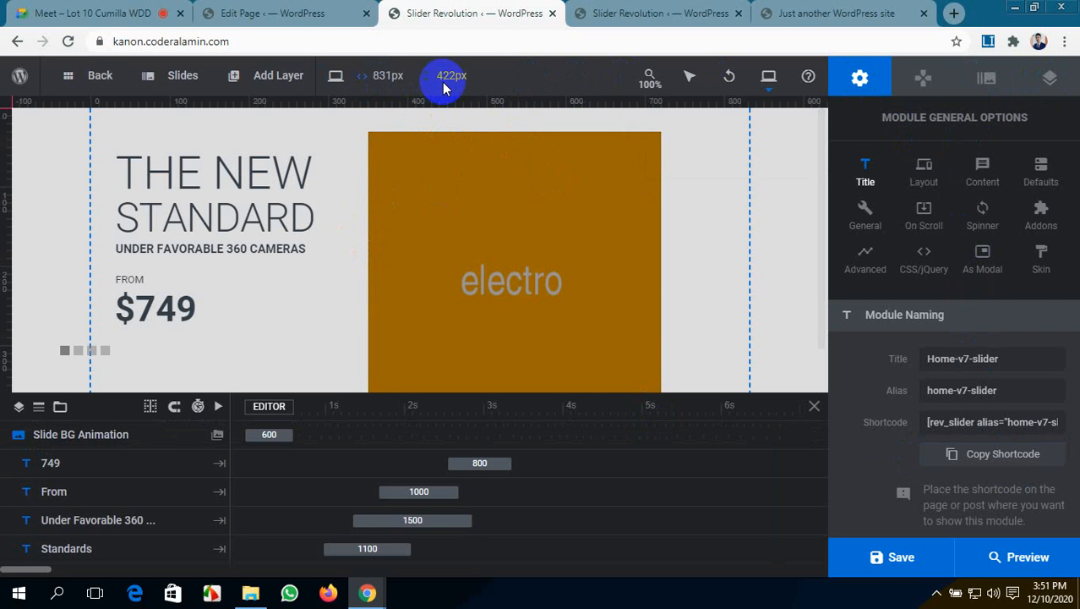
pyautogui.click(769, 77)
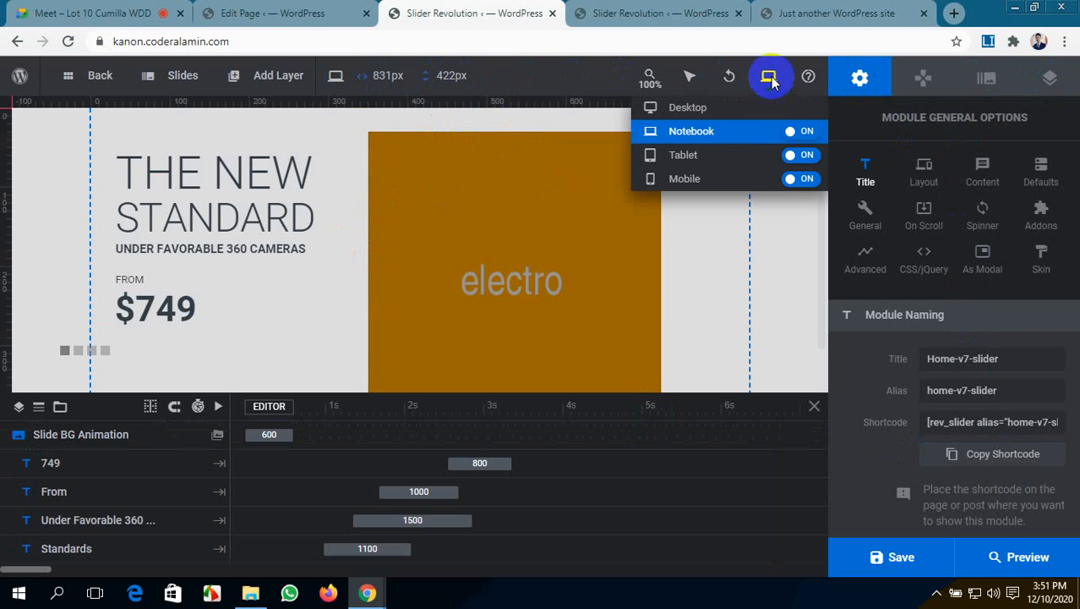
pyautogui.click(732, 160)
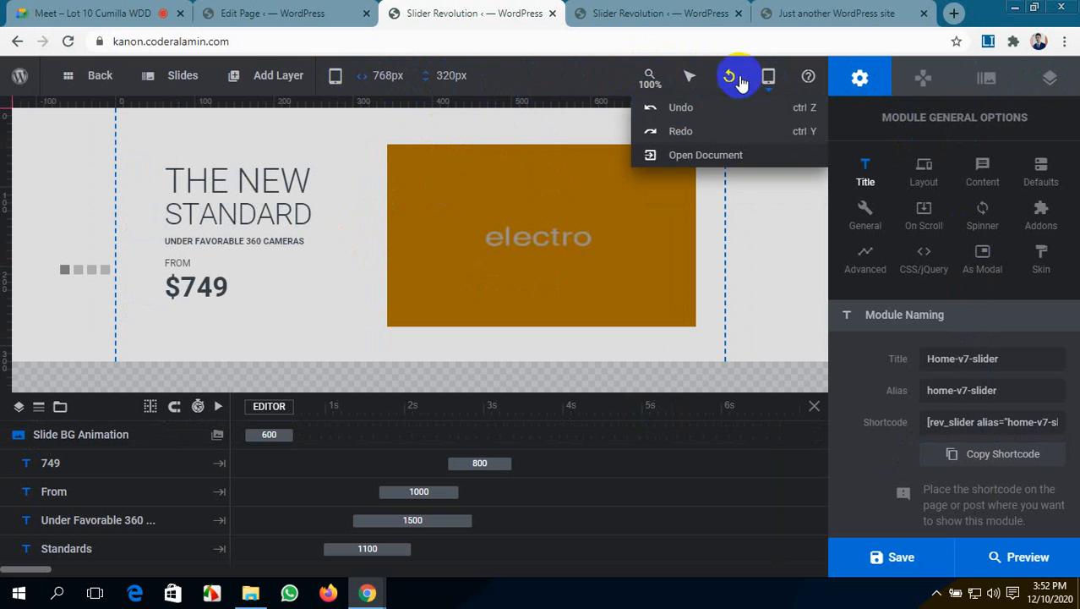
pyautogui.moveTo(766, 79)
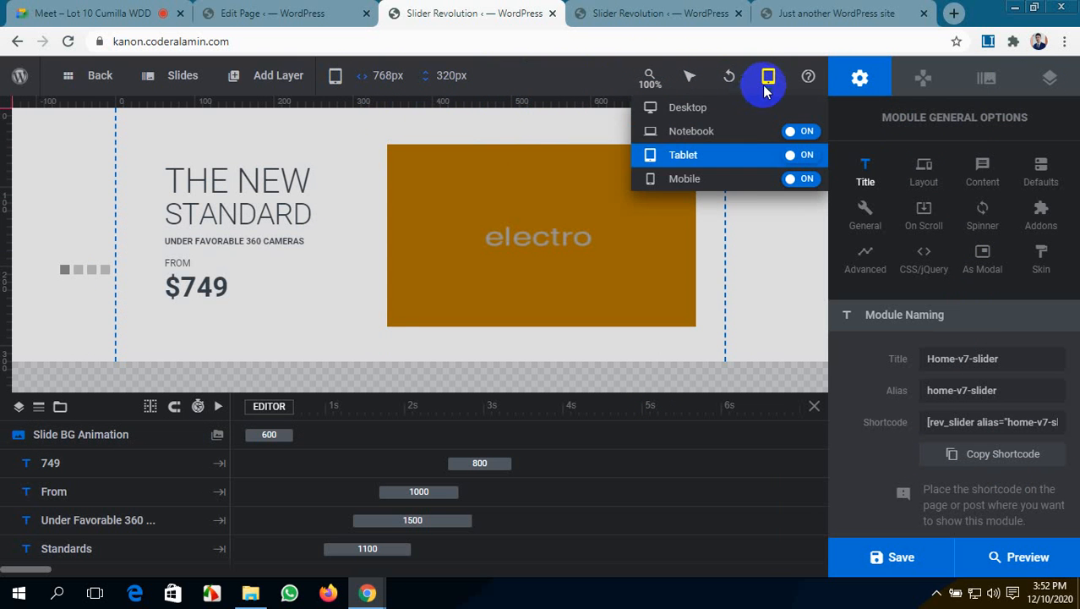
pyautogui.click(746, 179)
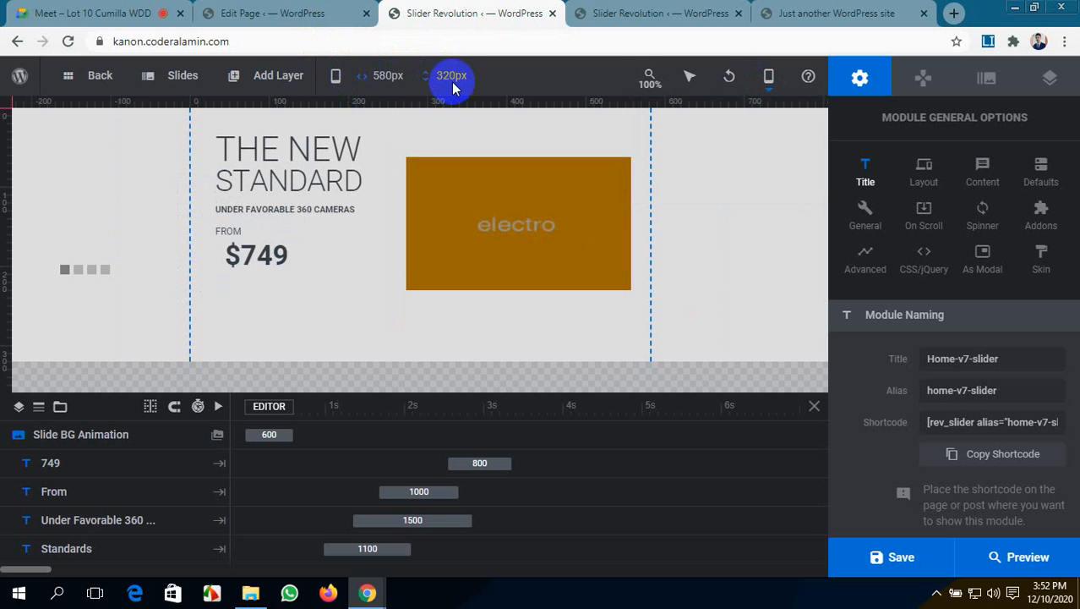
pyautogui.moveTo(730, 78)
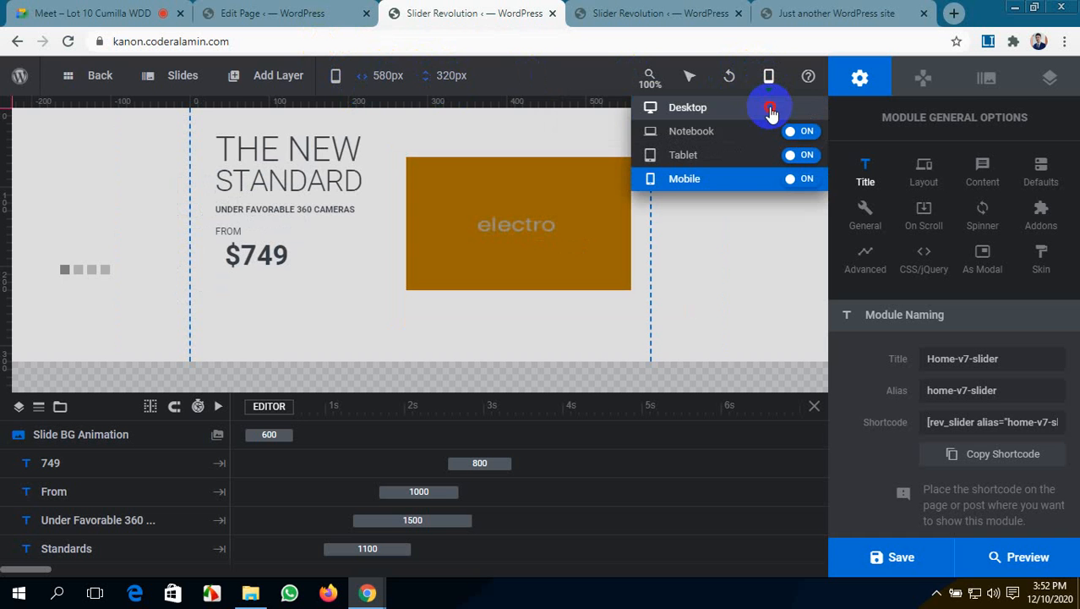
pyautogui.click(767, 108)
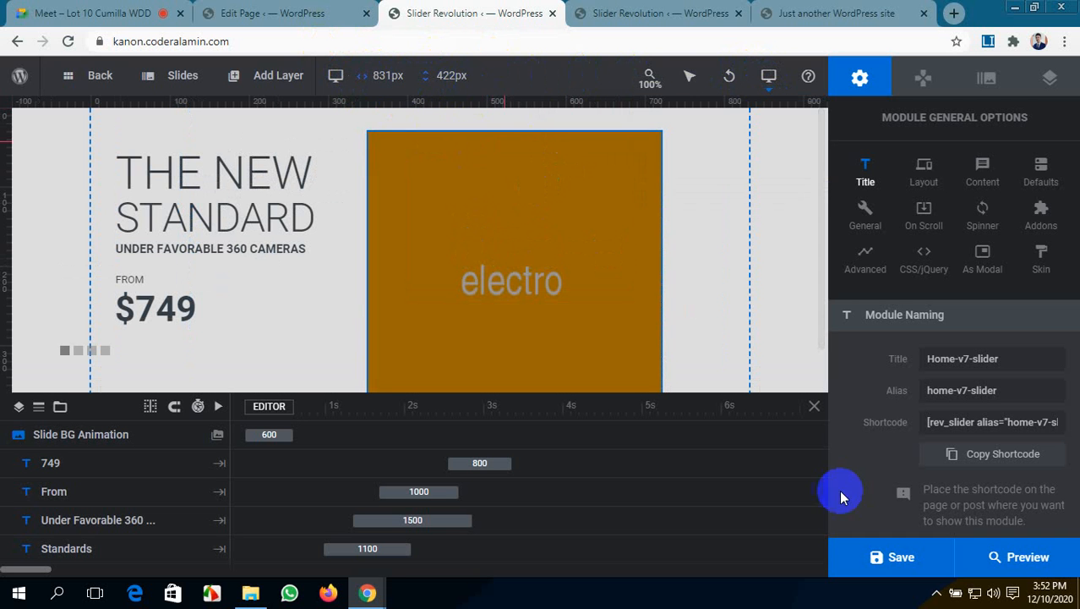
# - Look through the Home-v7-slider's navigation and layer options and return to its module general options
pyautogui.click(1013, 456)
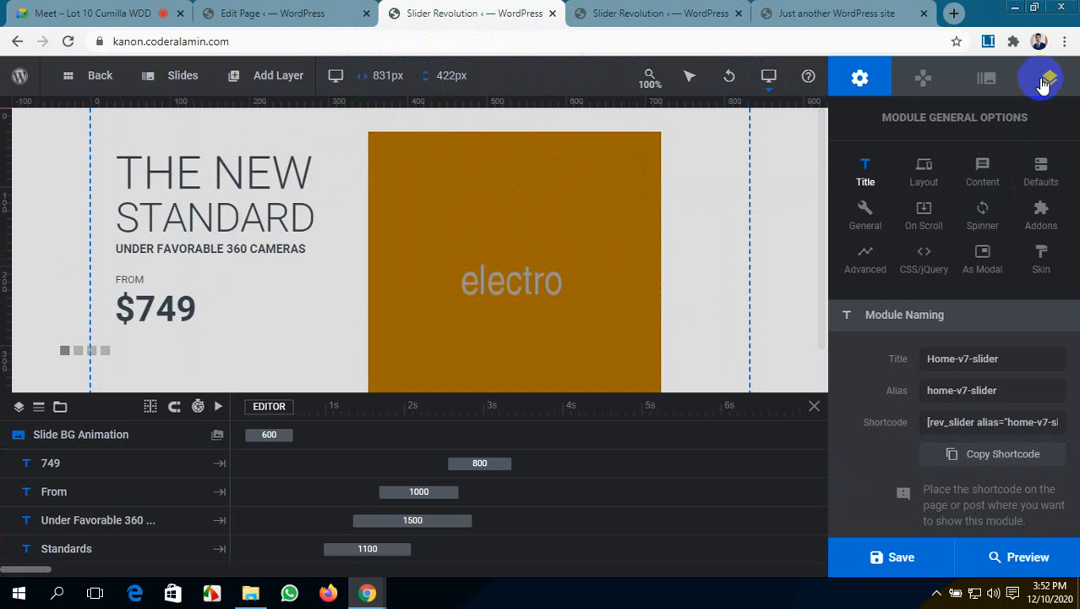
pyautogui.click(923, 80)
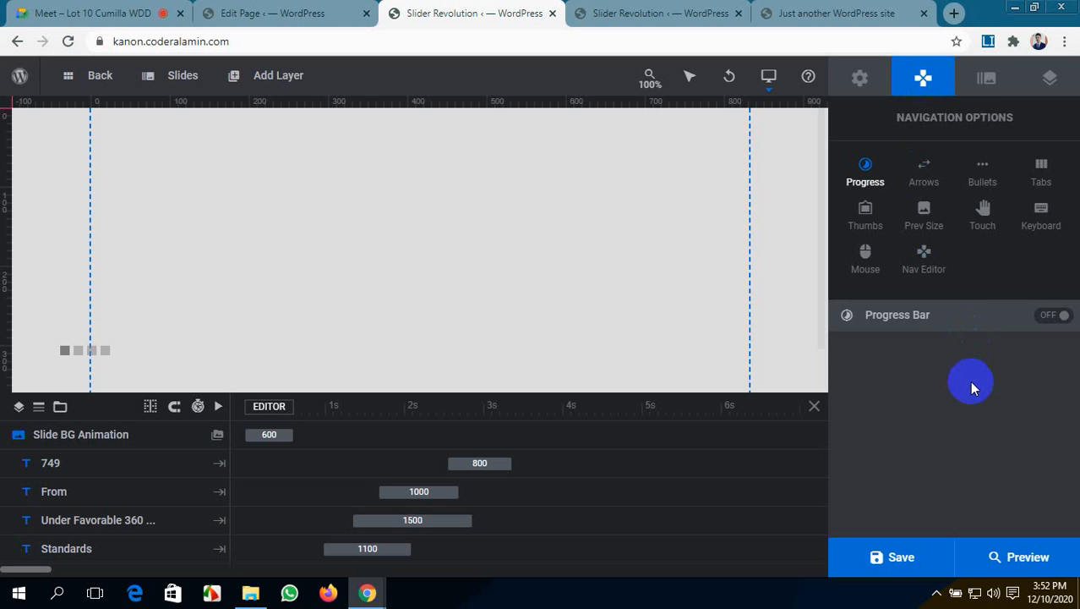
pyautogui.click(1051, 86)
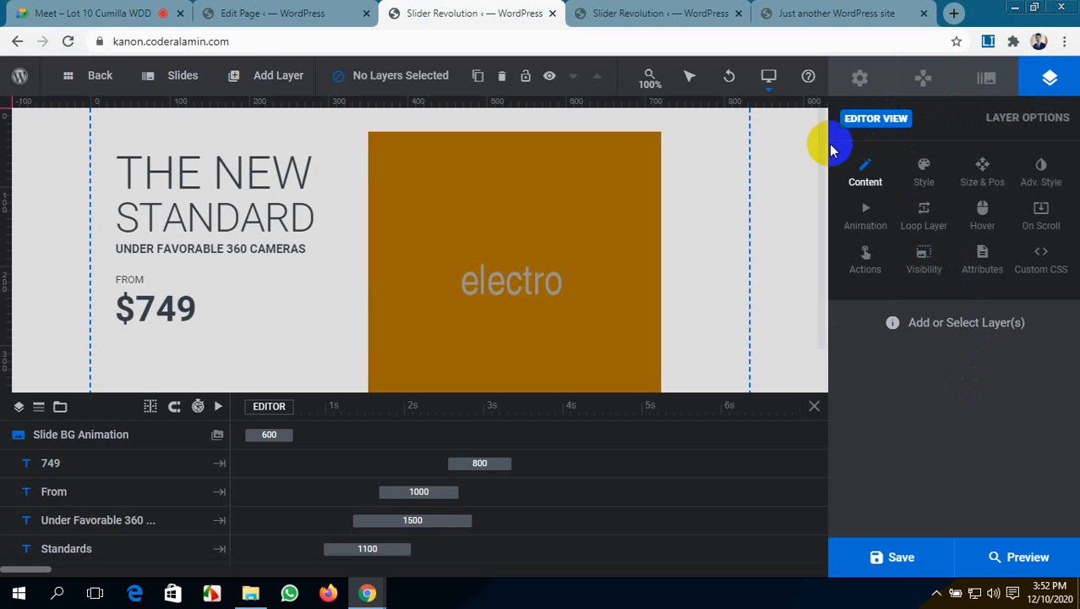
pyautogui.click(873, 190)
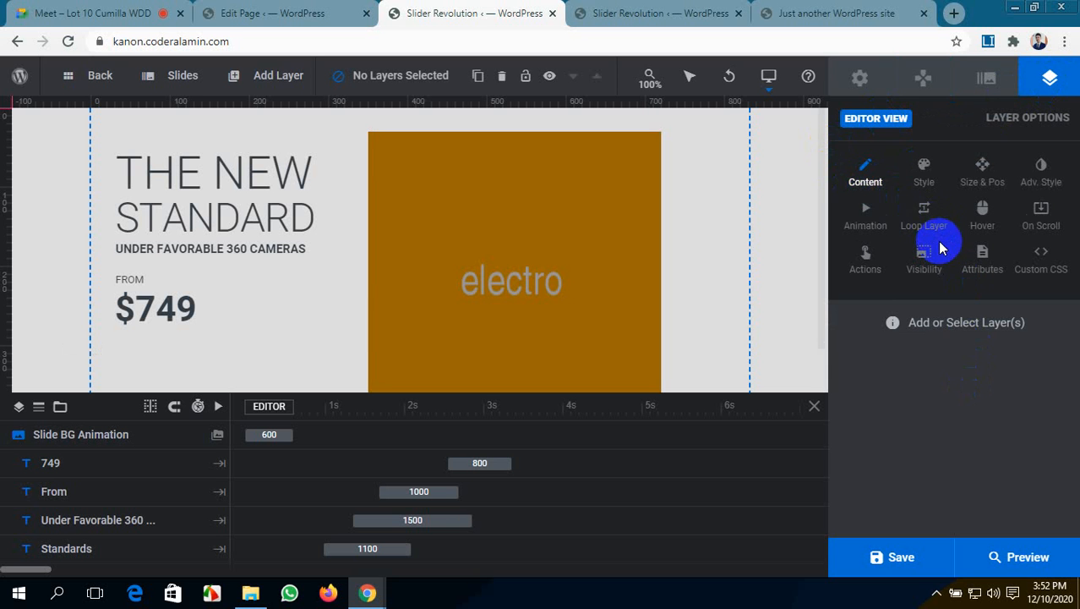
pyautogui.click(861, 79)
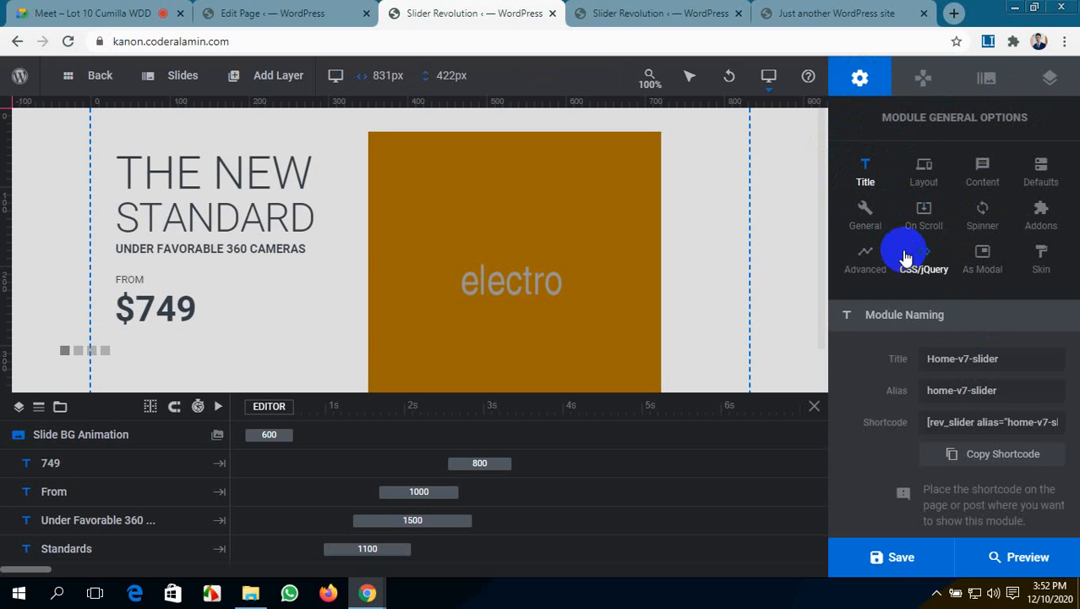
# - Examine the Home-v7-slider's layout type, sizing and the layer area size for each device
pyautogui.click(925, 168)
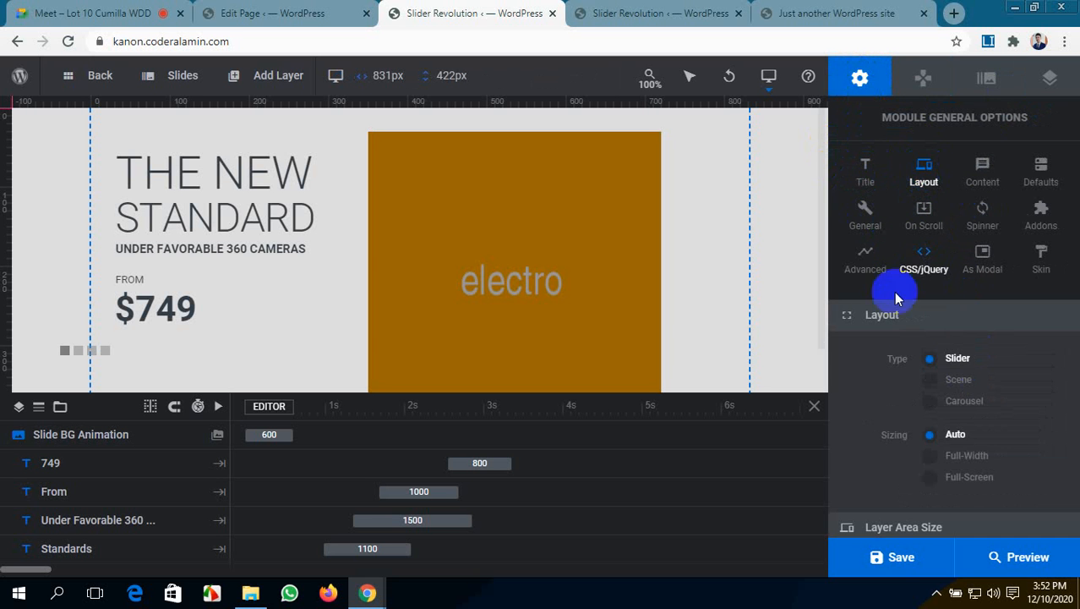
pyautogui.scroll(-2, 914, 382)
pyautogui.scroll(-1, 911, 381)
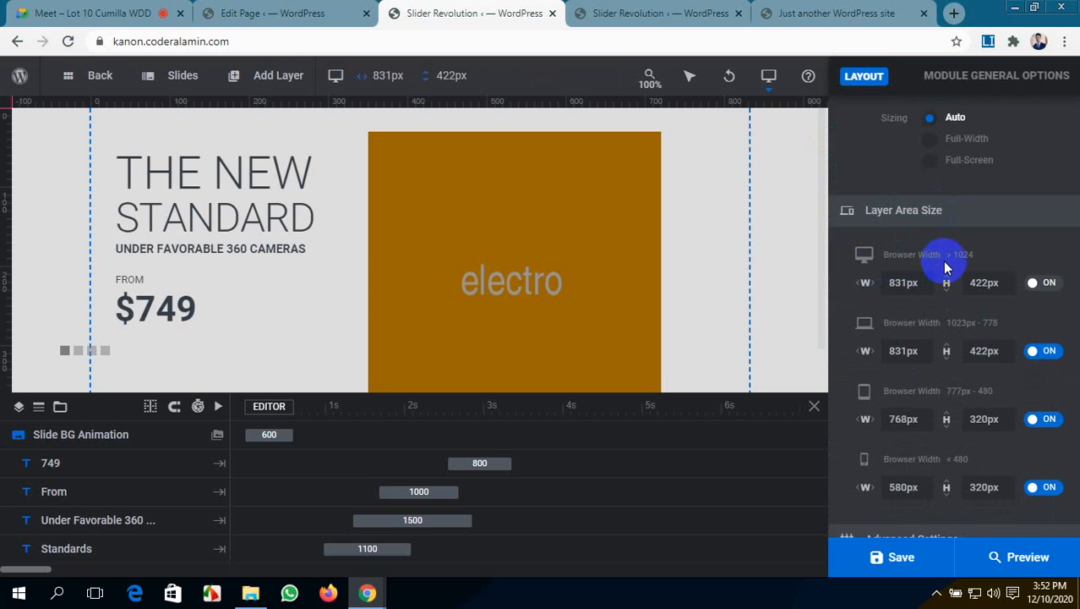
pyautogui.scroll(-1, 959, 336)
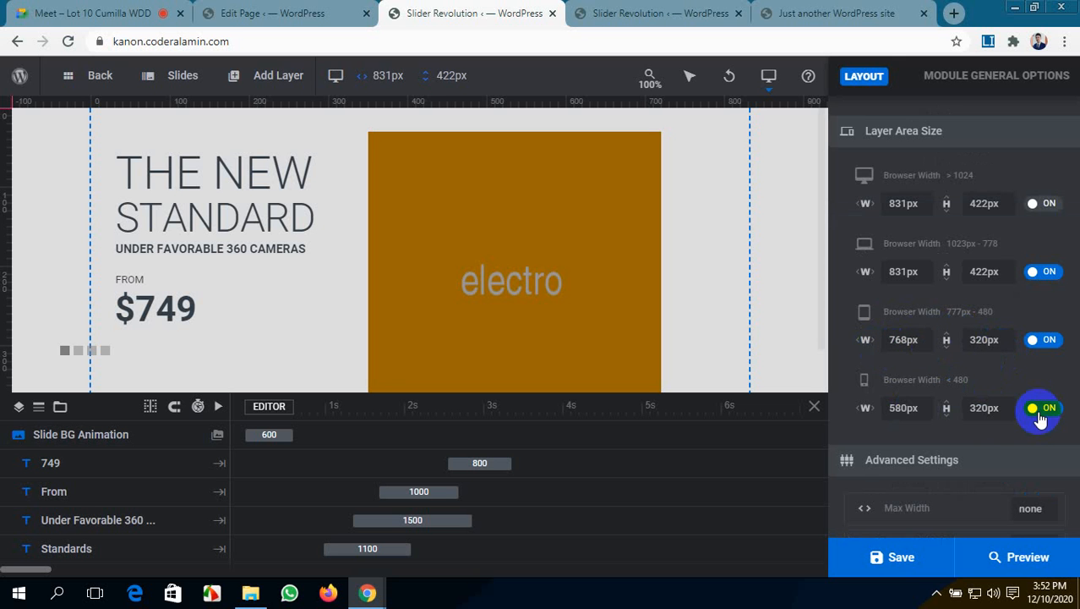
pyautogui.scroll(3, 1037, 412)
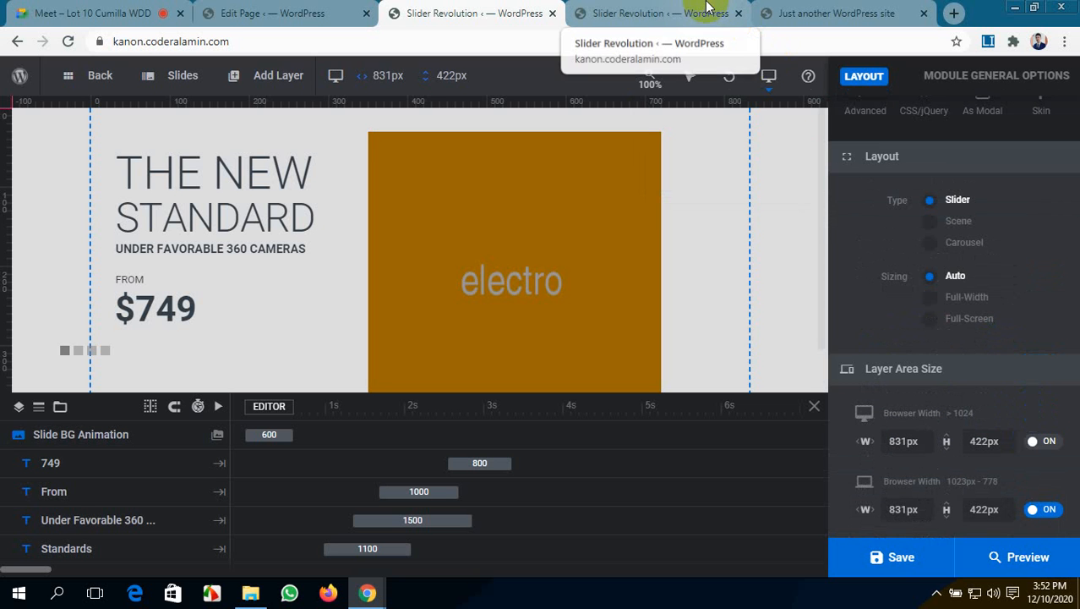
pyautogui.scroll(-3, 935, 437)
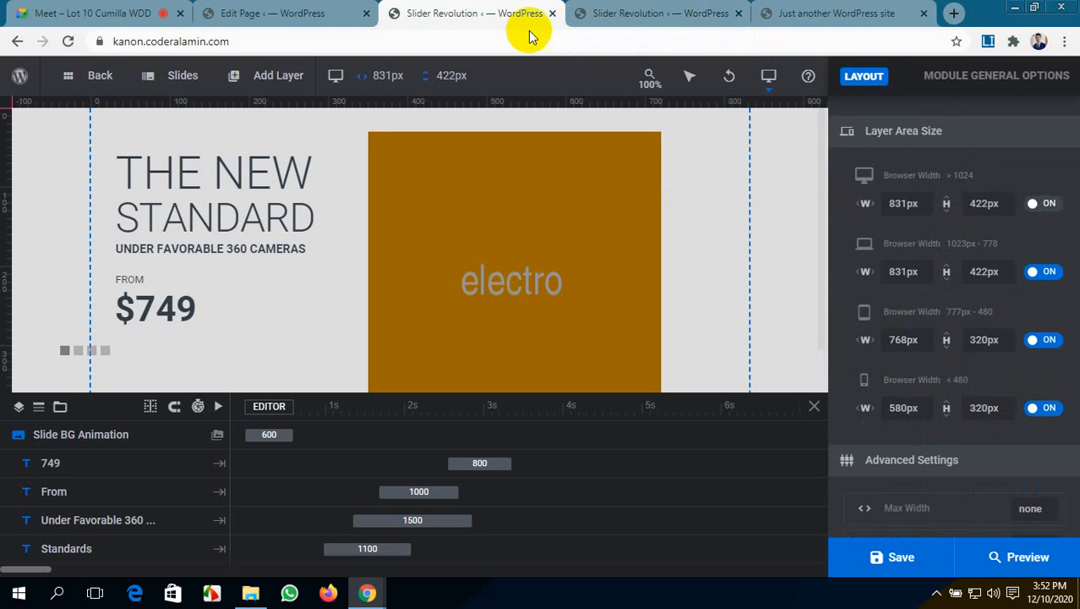
pyautogui.click(365, 175)
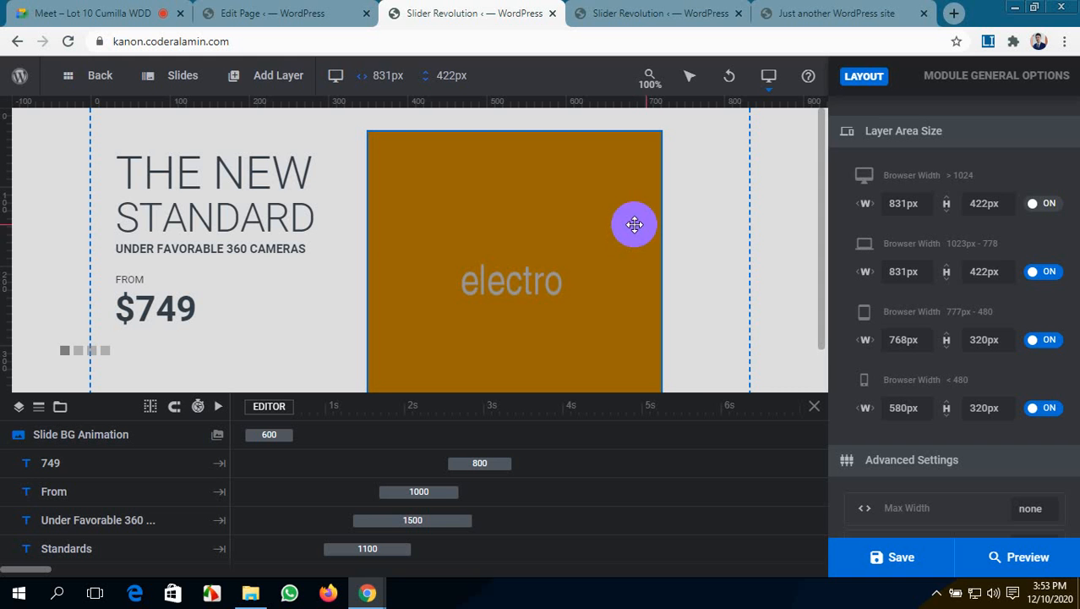
# - Check the slider on the live homepage and return to the blank slider module
pyautogui.click(662, 10)
pyautogui.click(794, 13)
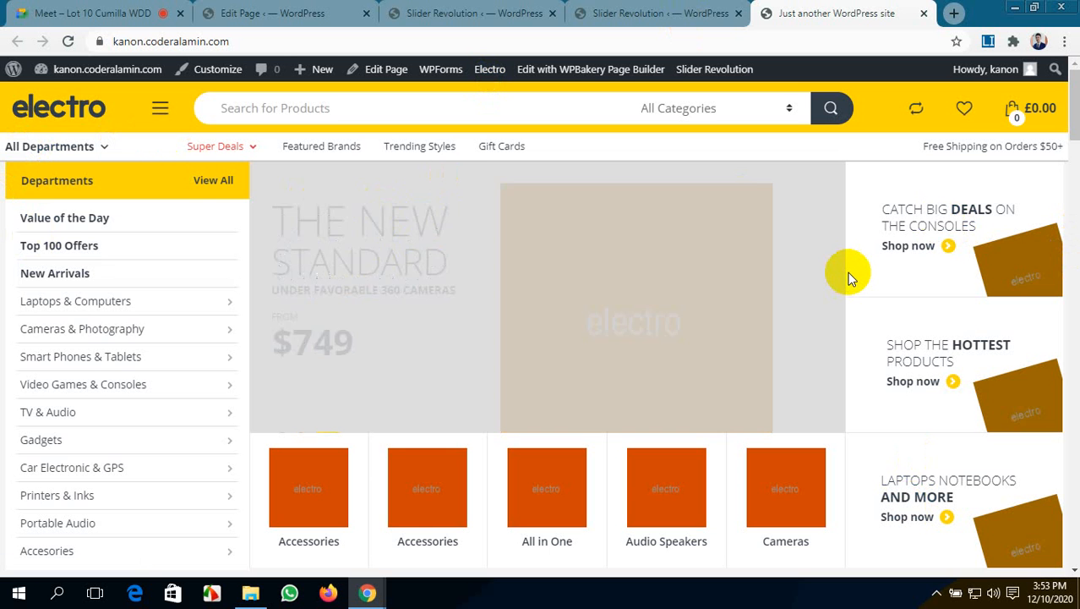
pyautogui.click(680, 12)
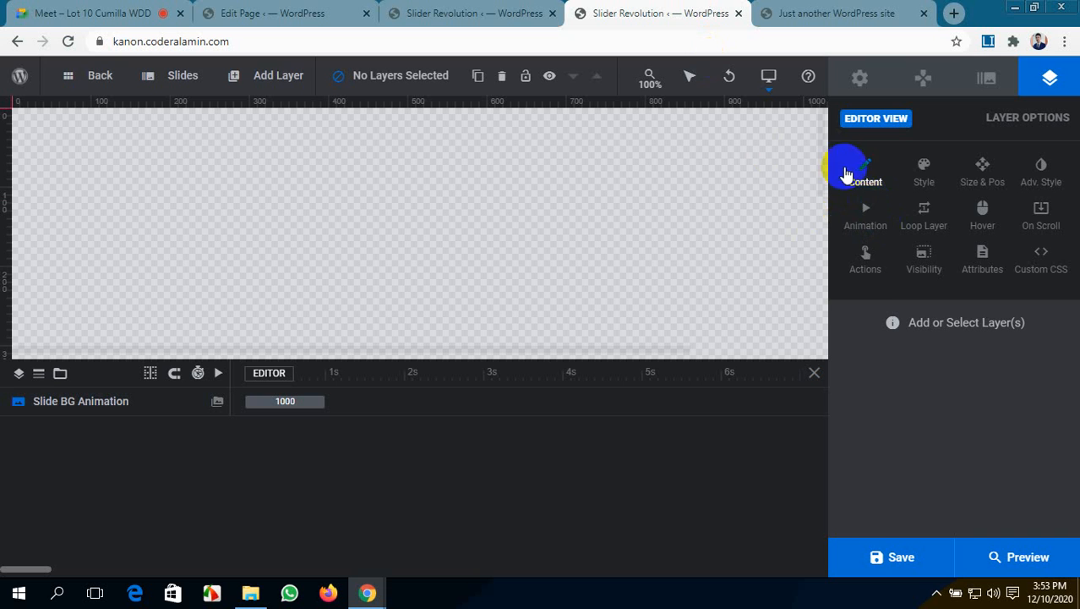
# - Enable the notebook, tablet and mobile layer area sizes in the blank slider module's layout settings
pyautogui.click(860, 78)
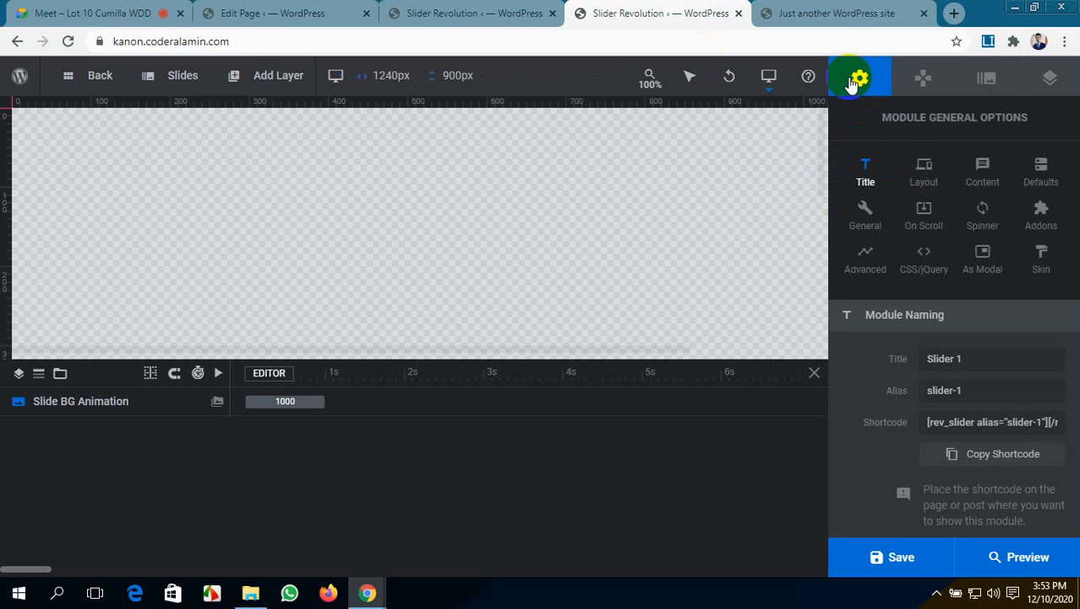
pyautogui.click(933, 190)
pyautogui.scroll(-3, 900, 338)
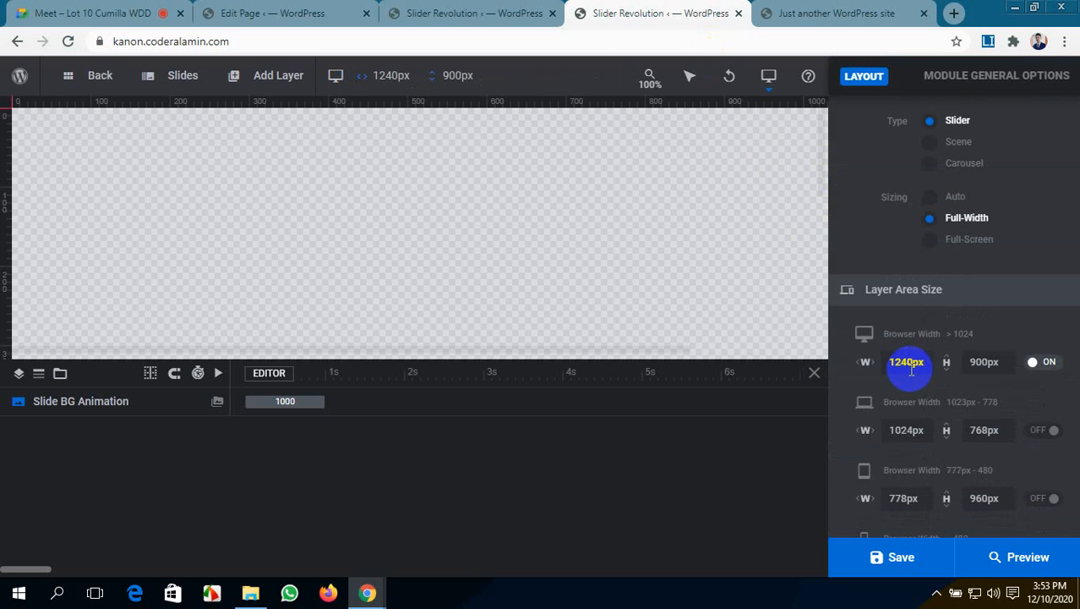
pyautogui.scroll(-1, 911, 369)
pyautogui.click(1051, 350)
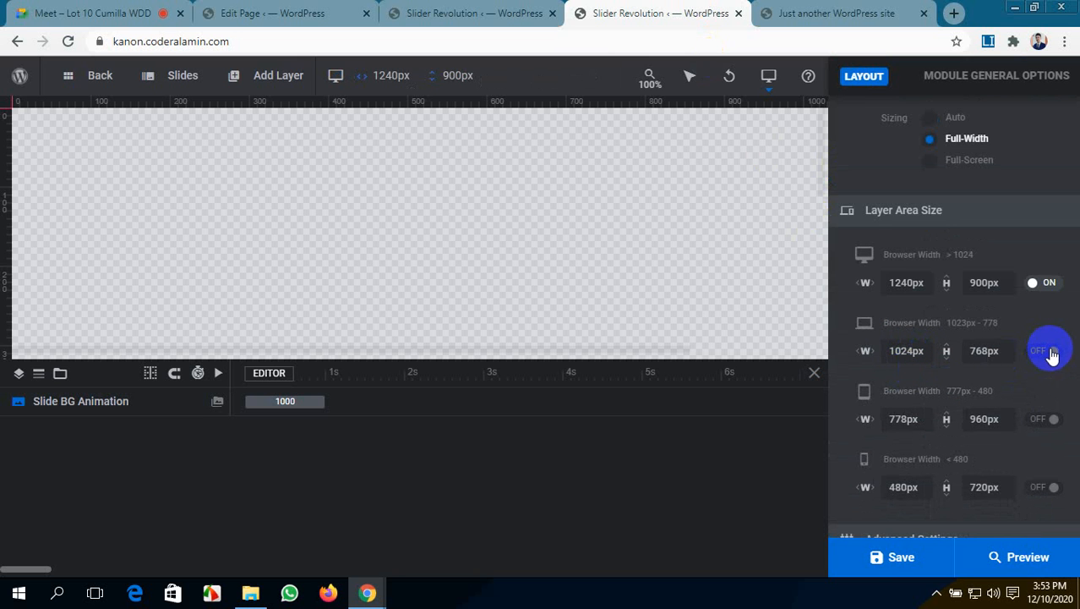
pyautogui.click(1048, 419)
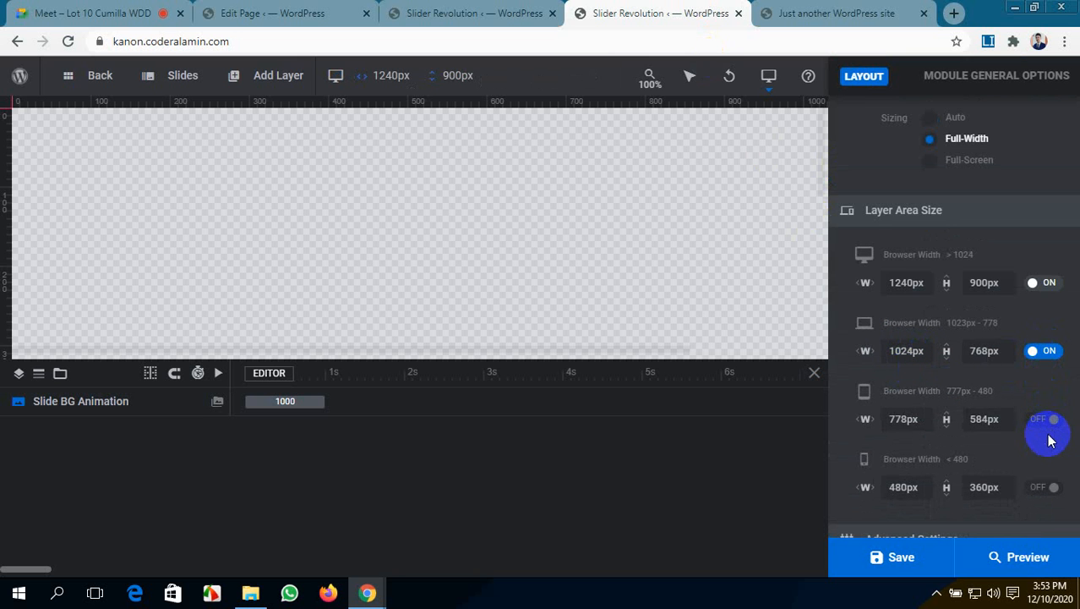
pyautogui.click(1044, 497)
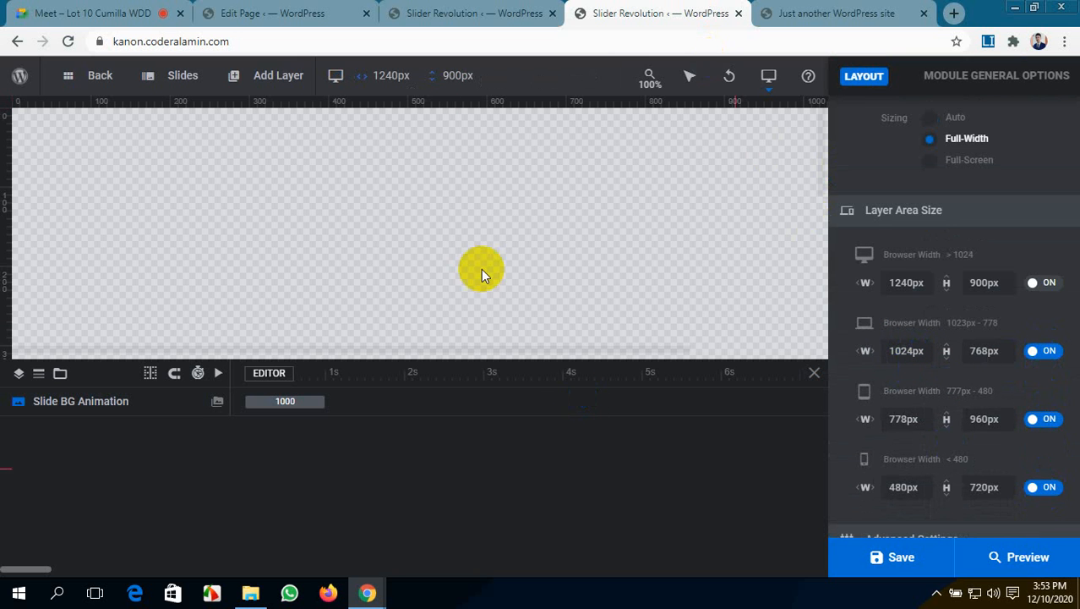